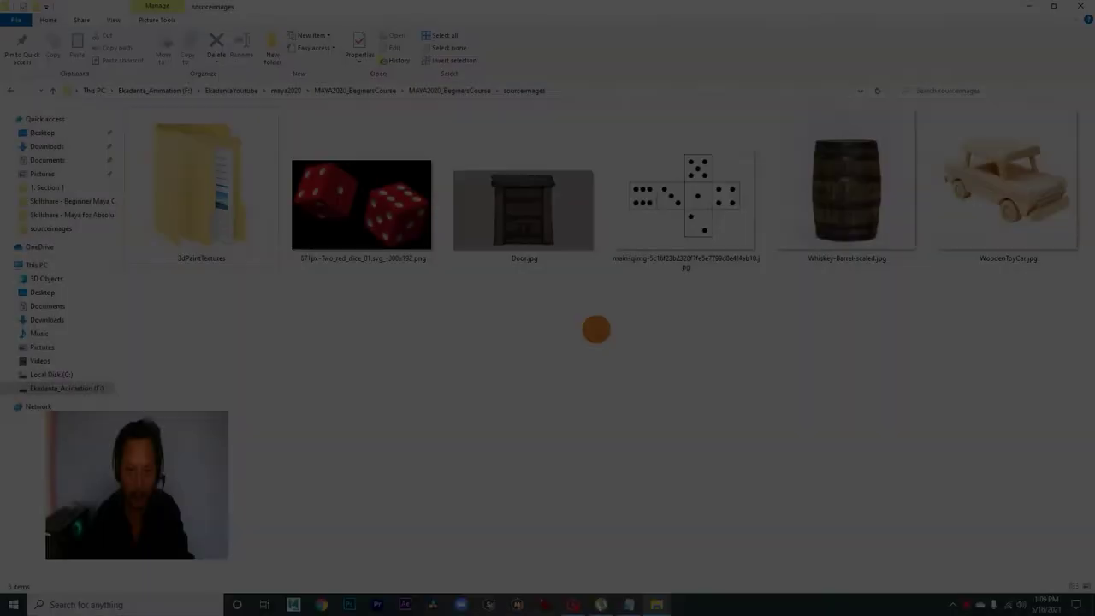
Open the Door.jpg reference in Photos and move the viewer window into place
double_click(522, 221)
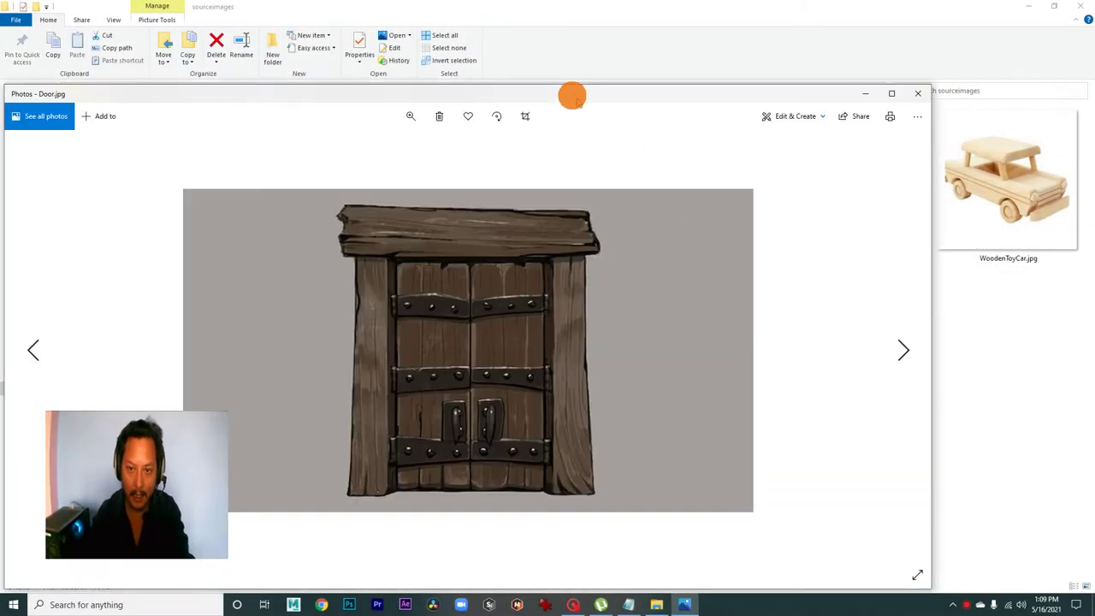
drag(543, 90, 652, 49)
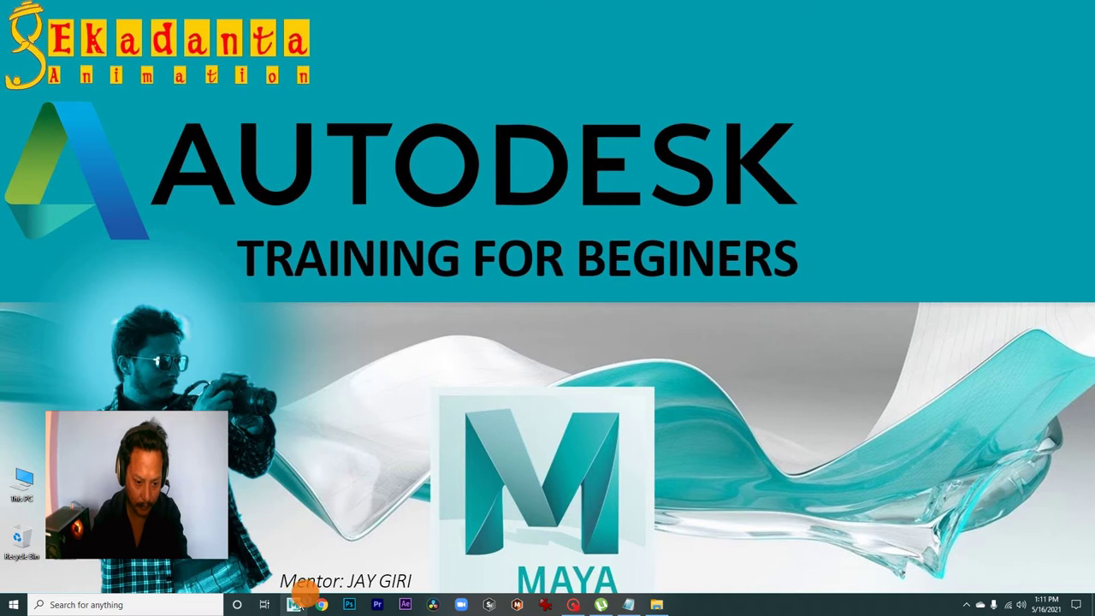
Launch Autodesk Maya 2020 from the taskbar icon
click(294, 604)
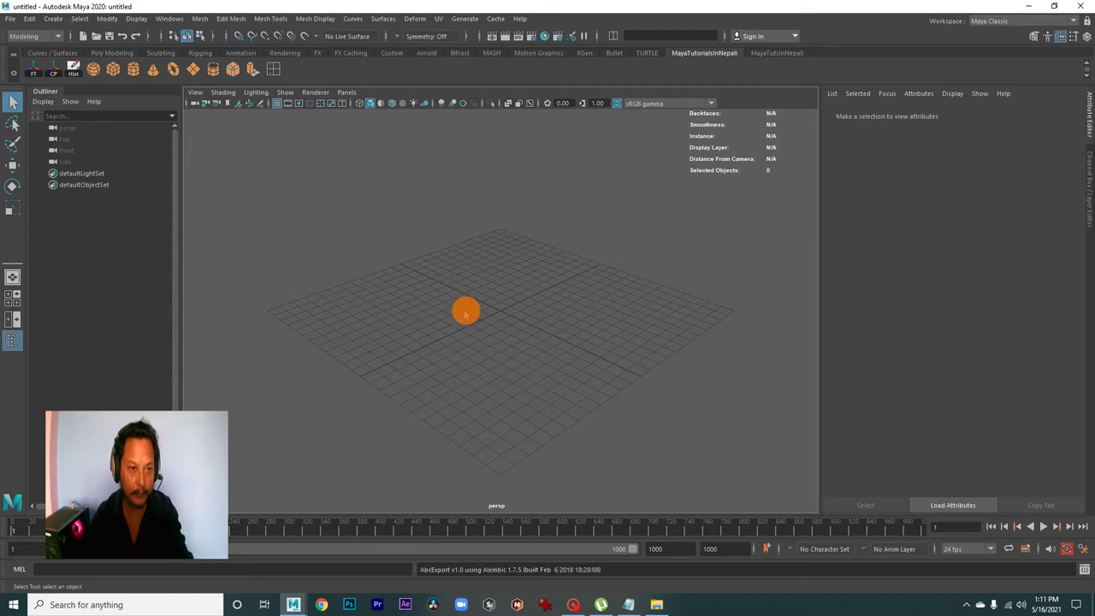
Import Door.jpg as an image plane on the front camera
key(space)
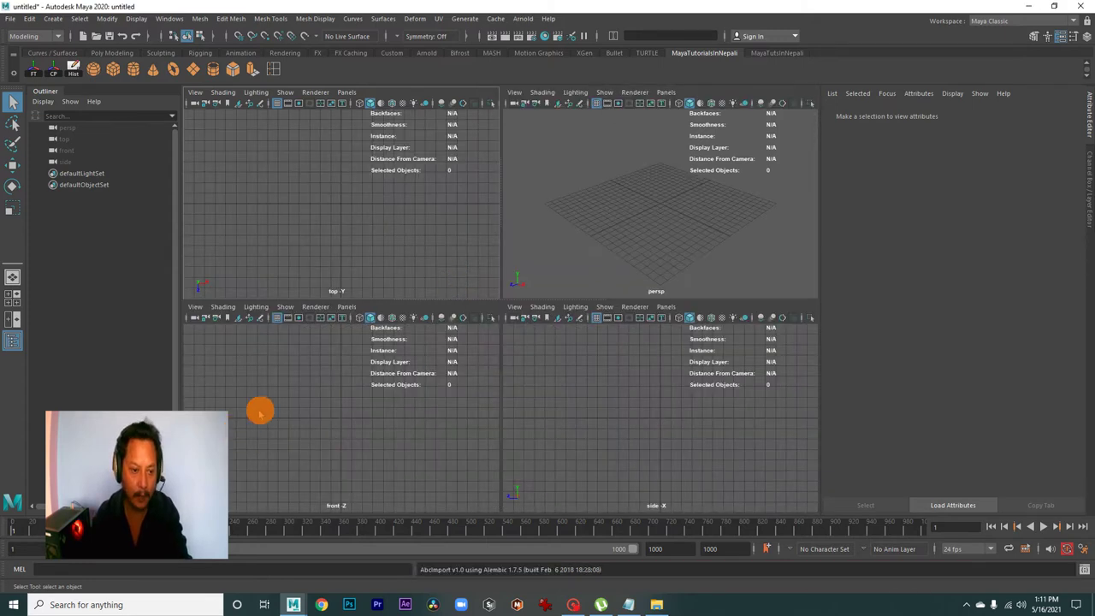
click(196, 307)
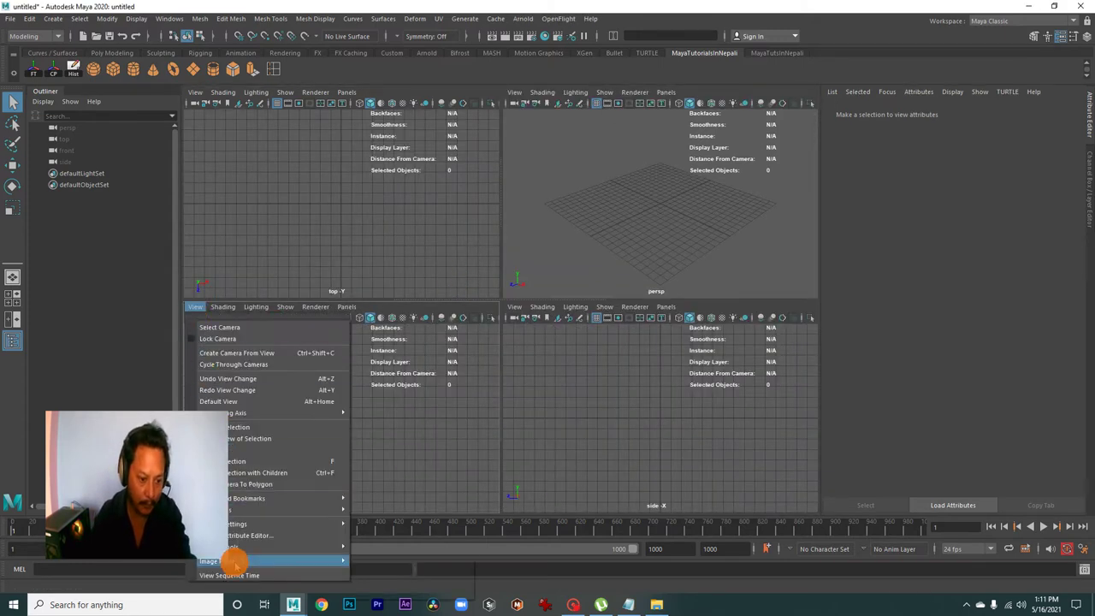
mouse_move(257, 561)
click(366, 569)
click(327, 373)
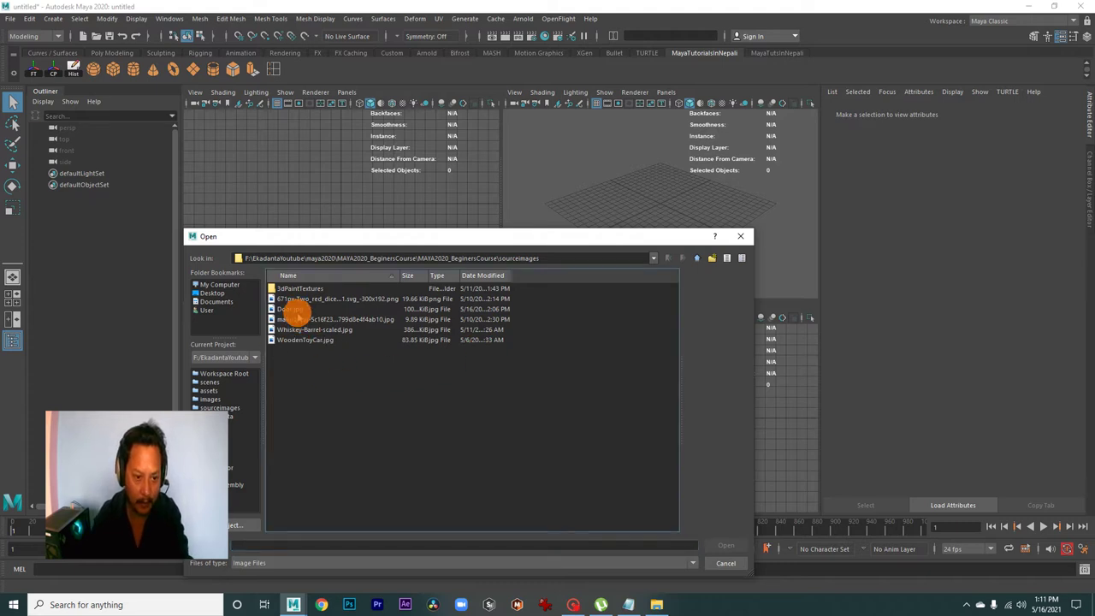
click(291, 311)
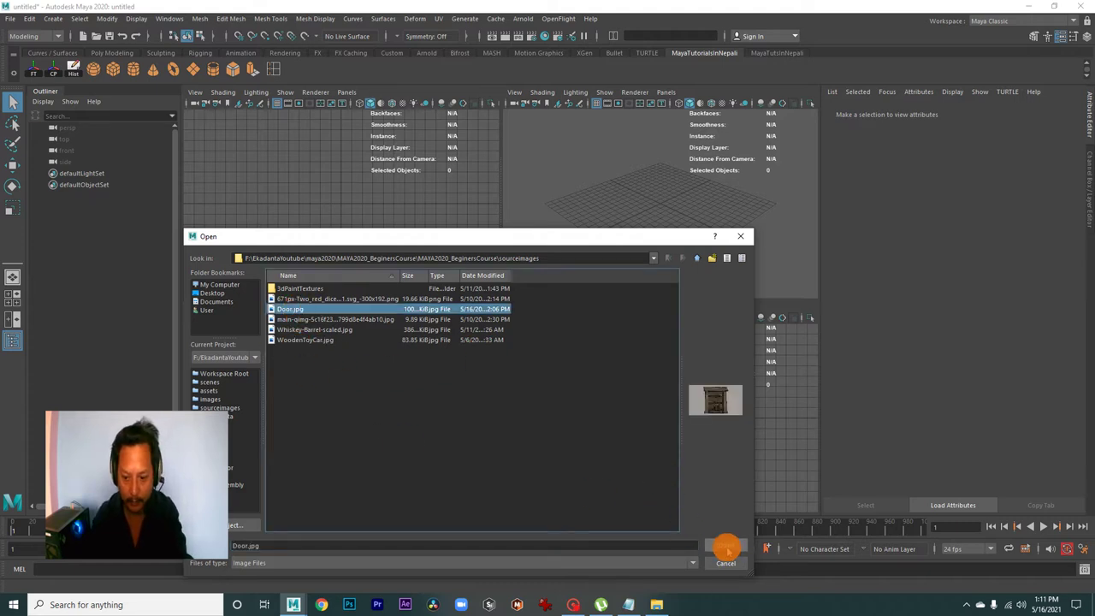
click(726, 547)
In the perspective view, select the door image plane with the Move tool
click(605, 229)
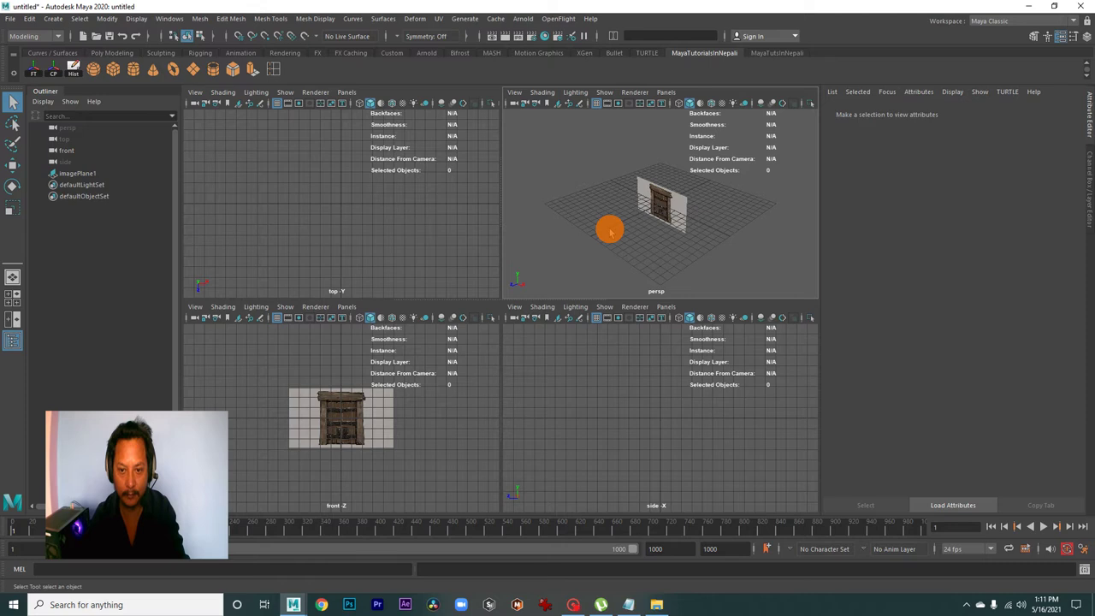
key(space)
alt+drag(659, 348, 604, 334)
mouse_move(379, 237)
mouse_down()
mouse_move(491, 354)
mouse_move(519, 331)
mouse_move(332, 271)
mouse_move(367, 296)
mouse_move(318, 320)
mouse_move(640, 363)
mouse_move(501, 480)
mouse_move(465, 381)
mouse_move(519, 394)
mouse_move(560, 319)
mouse_move(553, 350)
mouse_move(469, 356)
mouse_move(510, 354)
mouse_up()
key(w)
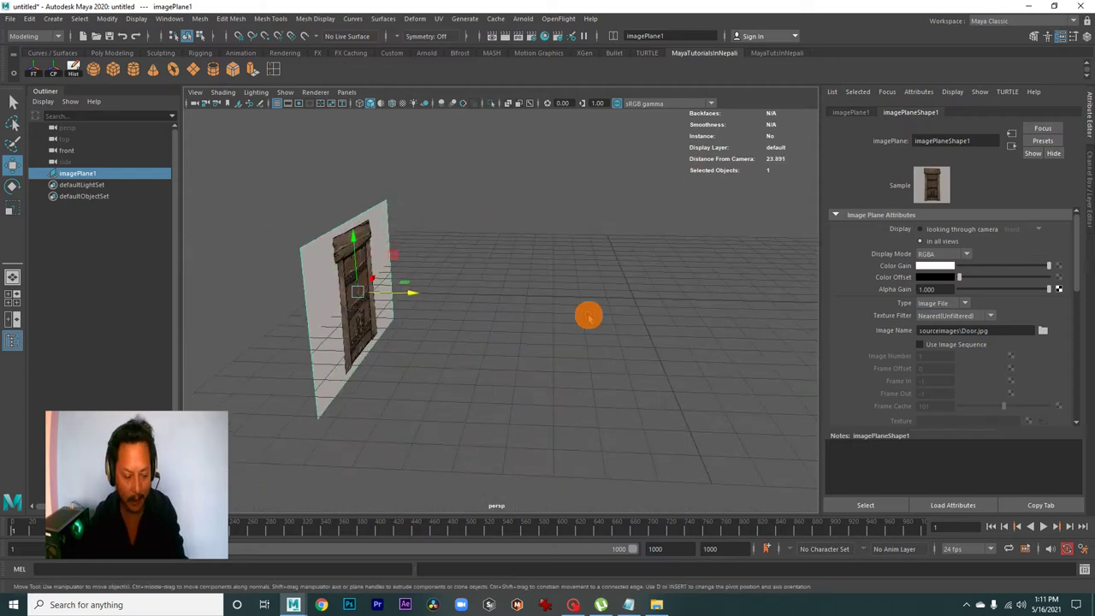
Set the image plane's Scale X, Y and Z to 5 in the Channel Box
key(ctrl+a)
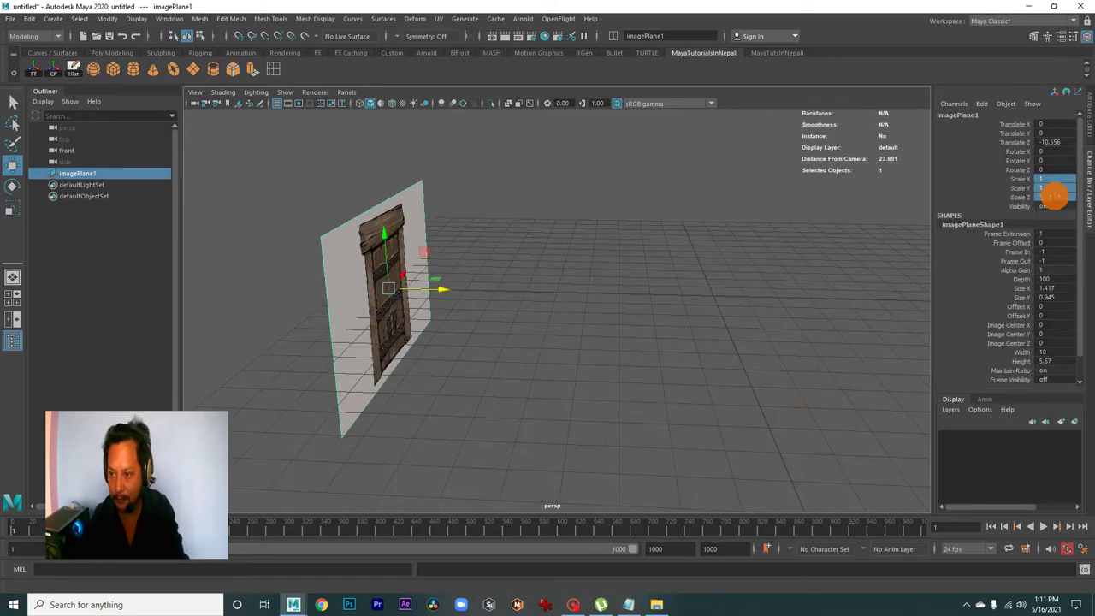
text(5)
key(Return)
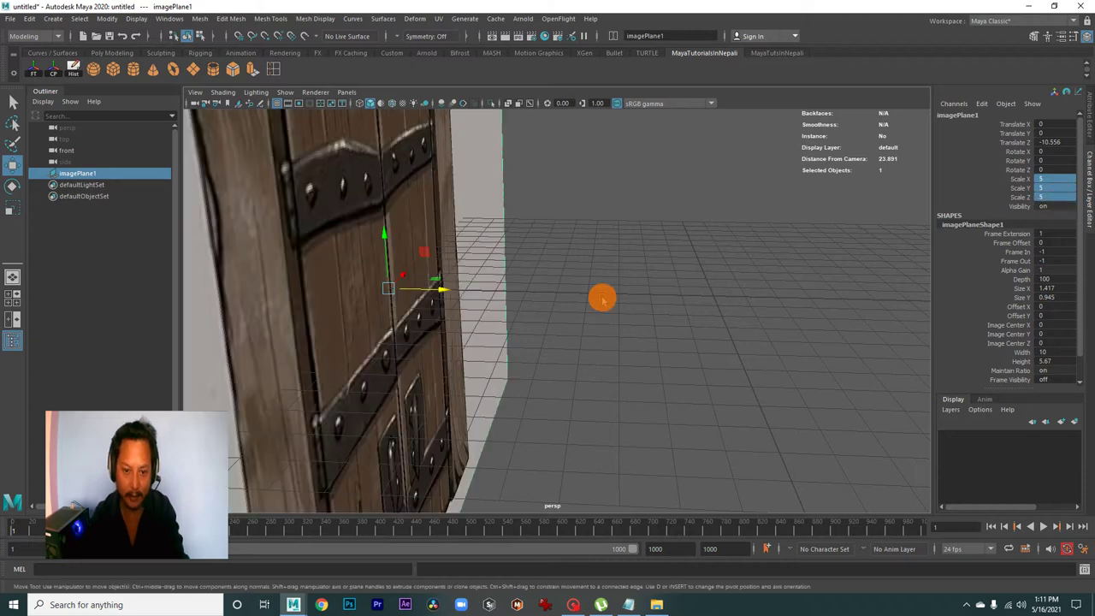
click(598, 295)
key(space)
key(space)
key(f)
scroll(324, 242, down, 3)
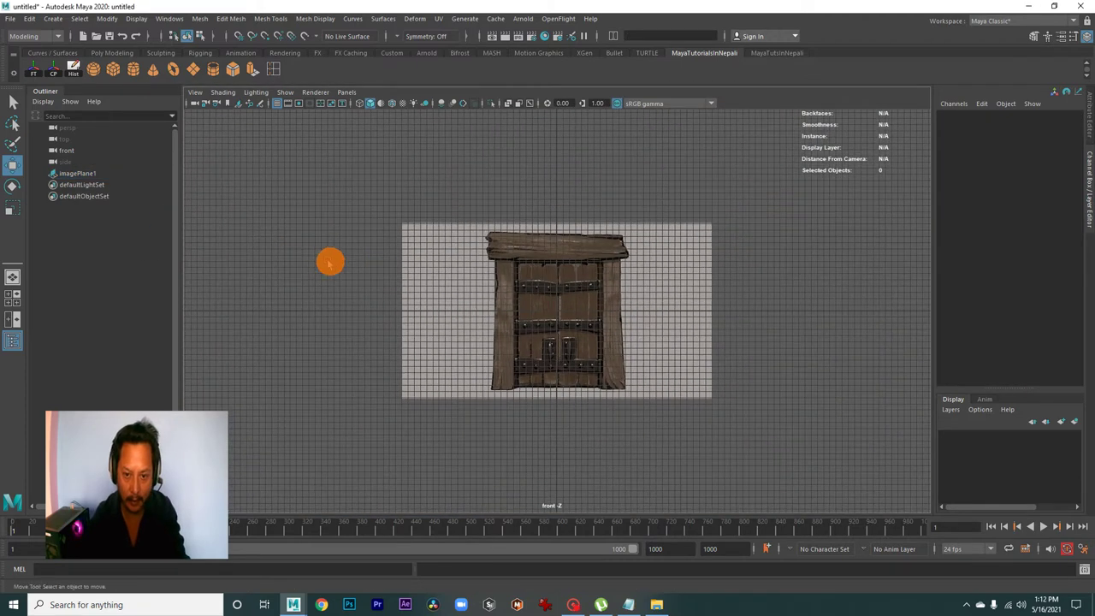
key(space)
Select the image plane and frame the full door height in the front view
key(space)
mouse_move(420, 203)
alt+mouse_down()
mouse_move(492, 309)
mouse_move(619, 342)
alt+mouse_up()
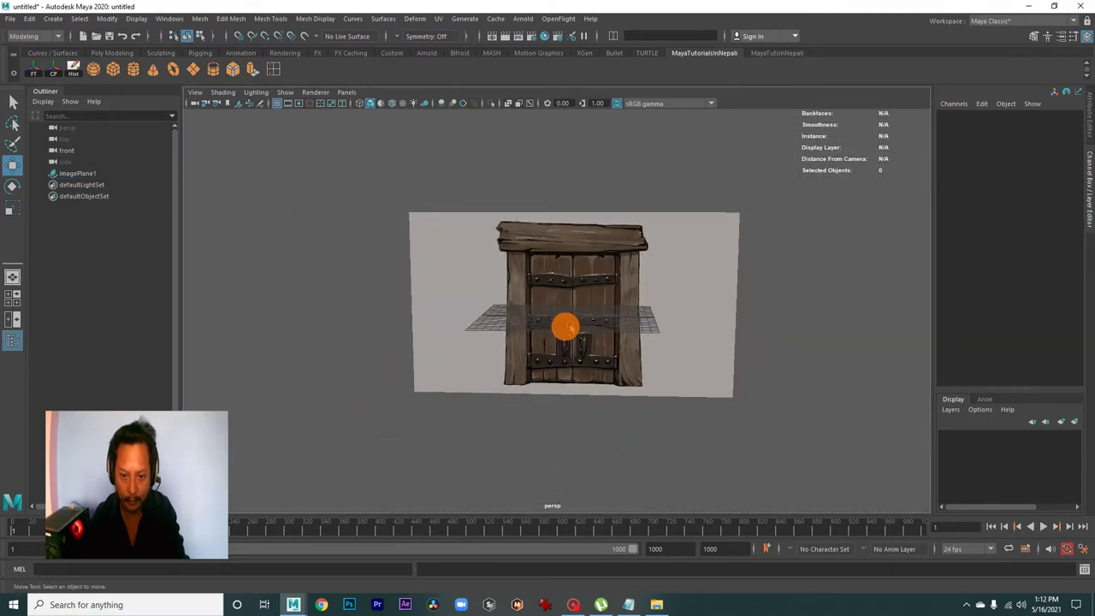
key(space)
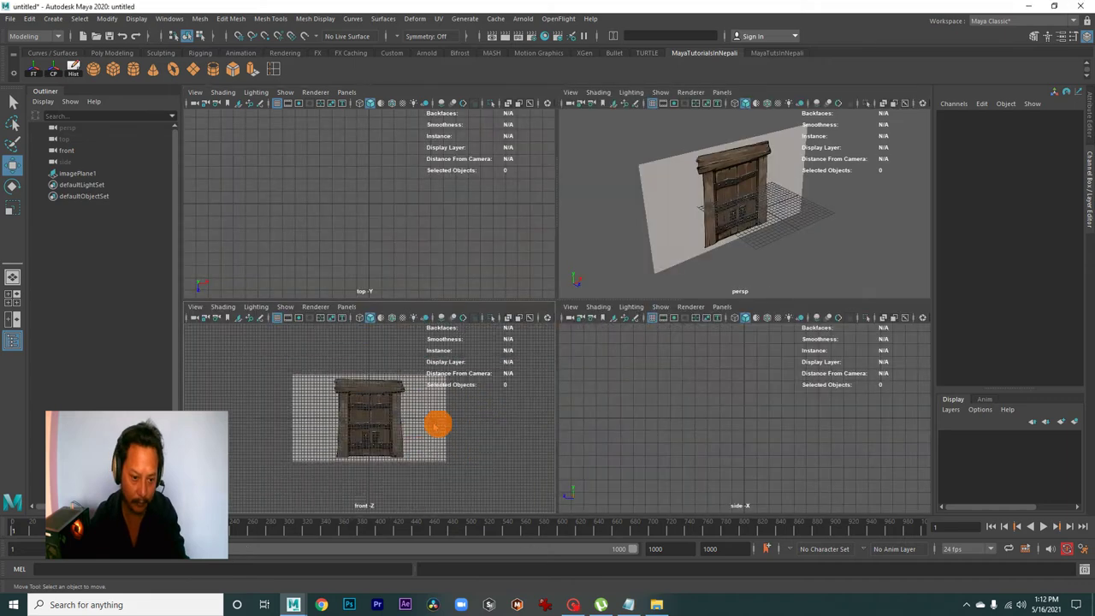
key(space)
key(f)
click(733, 168)
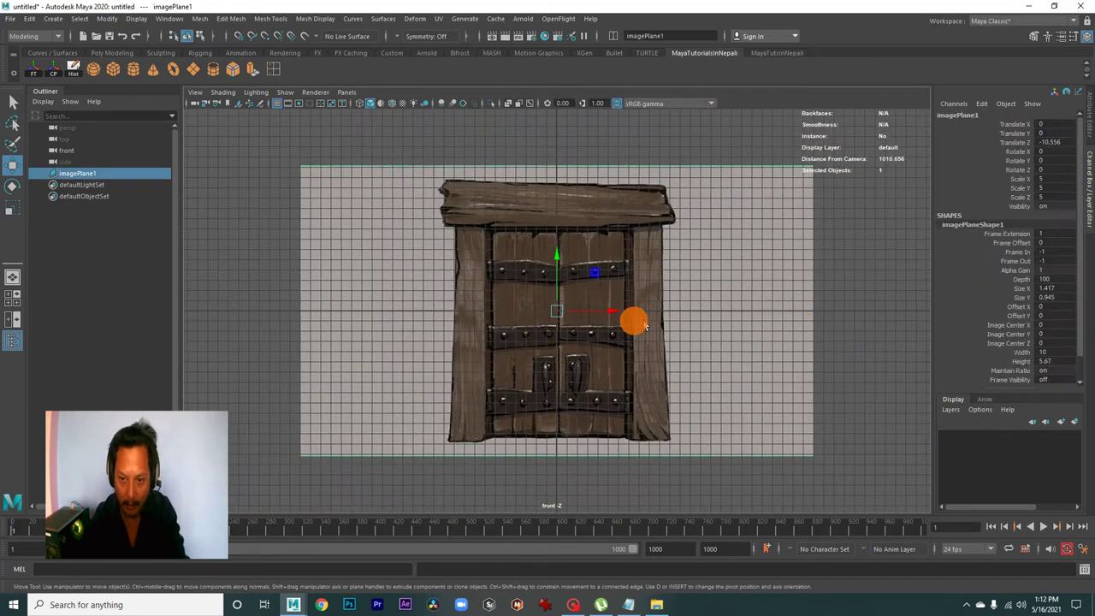
alt+right_drag(630, 317, 702, 384)
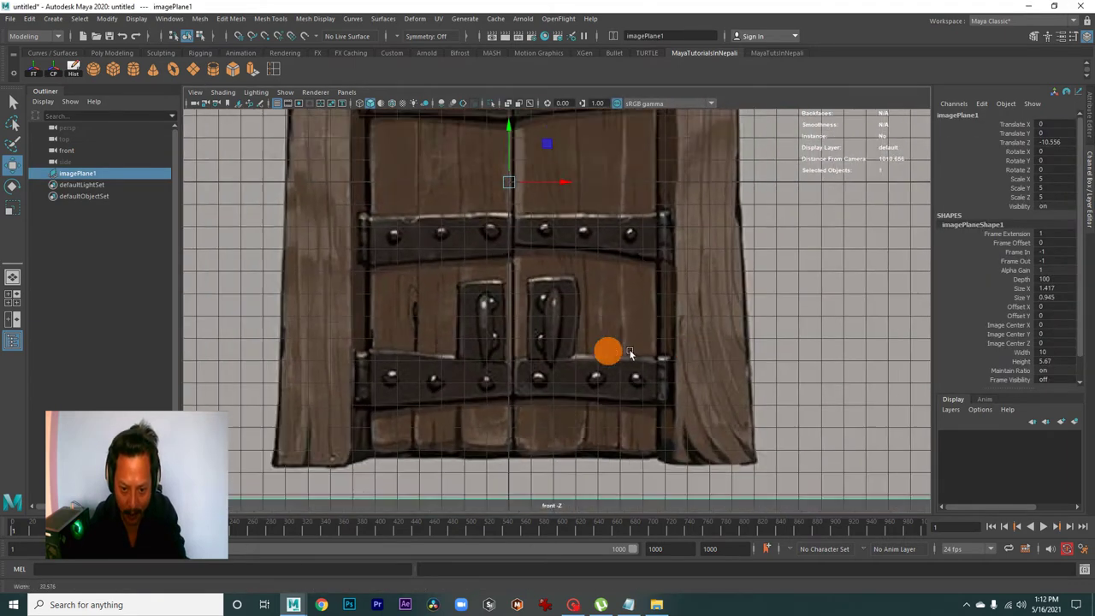
alt+right_drag(545, 326, 550, 301)
mouse_move(550, 300)
alt+middle_down()
mouse_move(591, 393)
mouse_move(682, 385)
alt+middle_up()
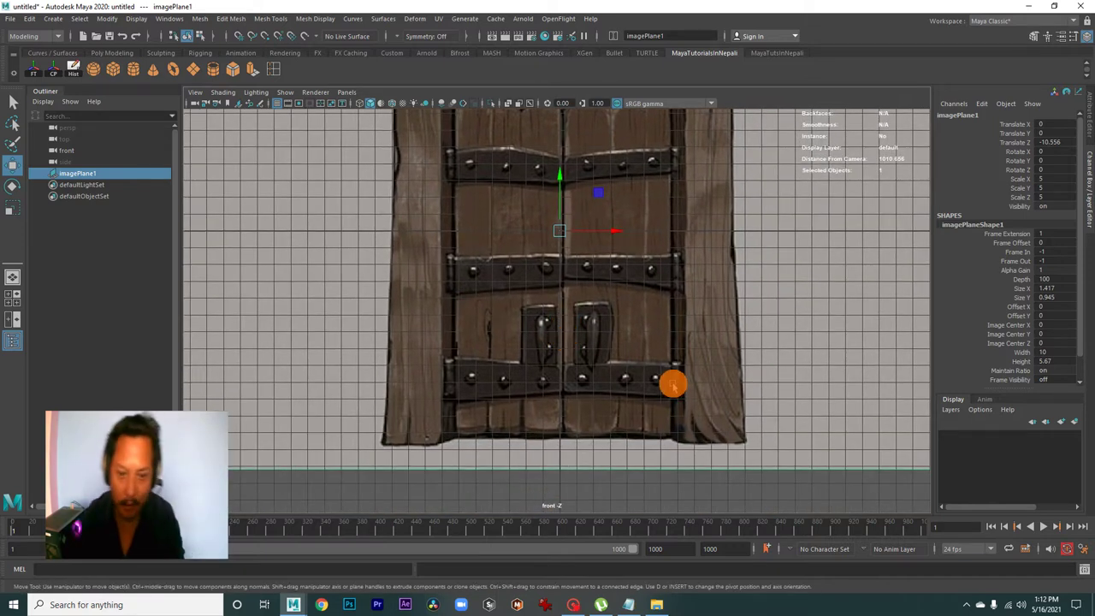
mouse_move(674, 386)
alt+right_down()
mouse_move(562, 322)
mouse_move(676, 370)
mouse_move(579, 350)
alt+right_up()
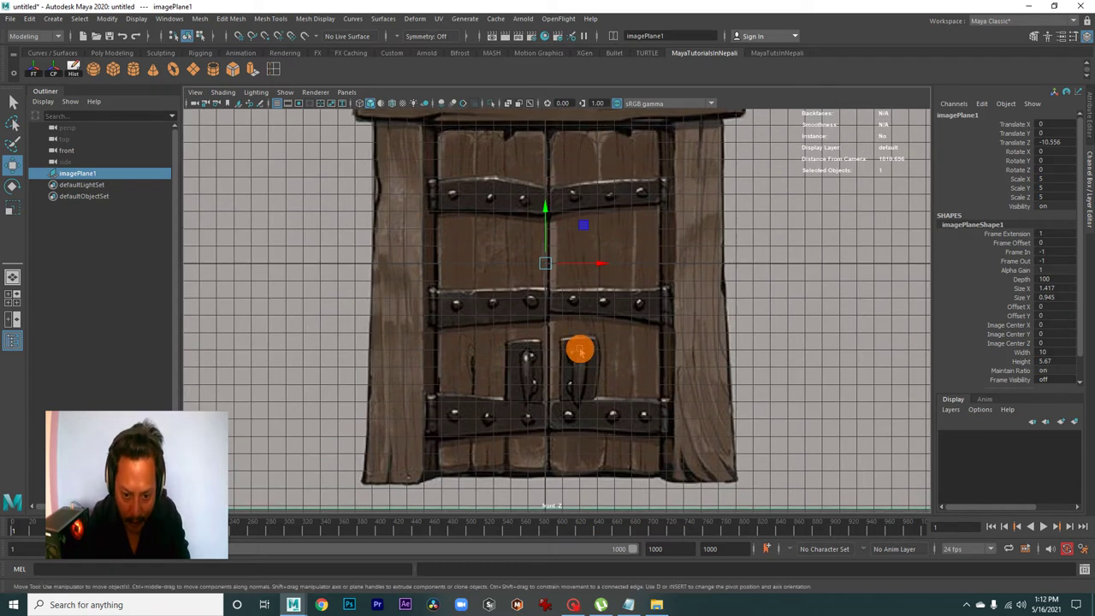
Move the image plane to X -0.199, Y 12.386, door bottom on ground, seam centred
drag(549, 237, 542, 127)
alt+right_drag(542, 128, 551, 391)
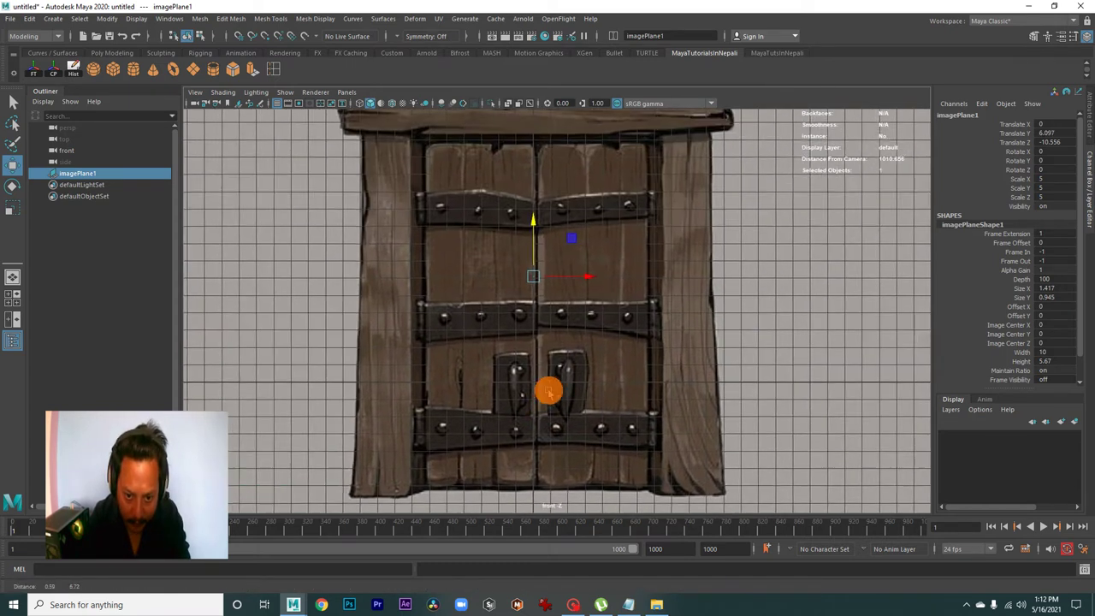
alt+middle_drag(552, 391, 527, 274)
drag(528, 251, 525, 126)
alt+right_drag(535, 196, 587, 336)
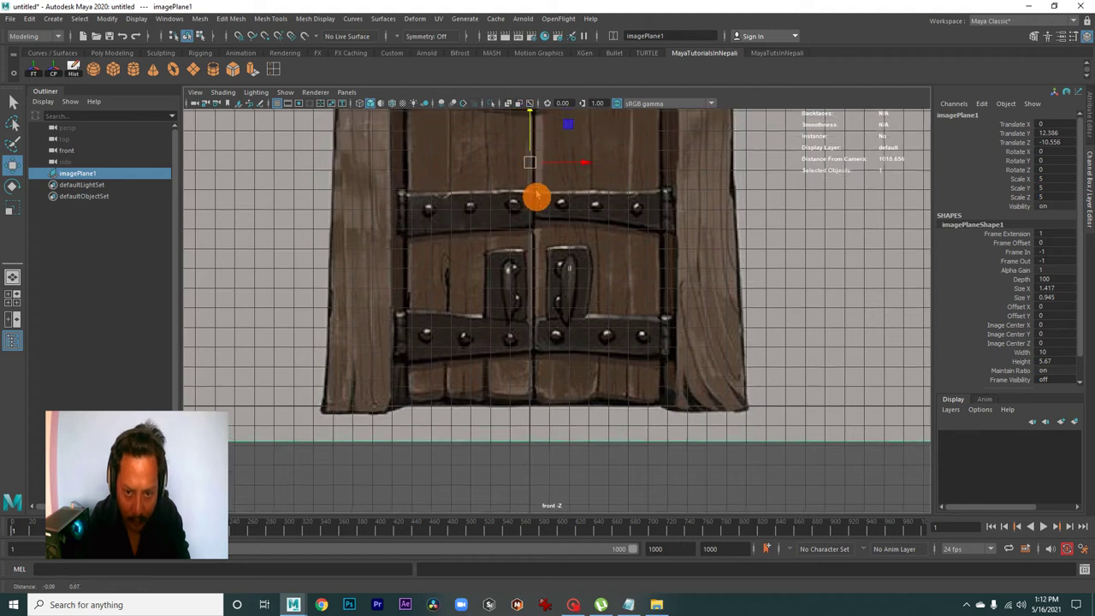
alt+middle_drag(587, 336, 659, 298)
alt+right_drag(659, 298, 531, 365)
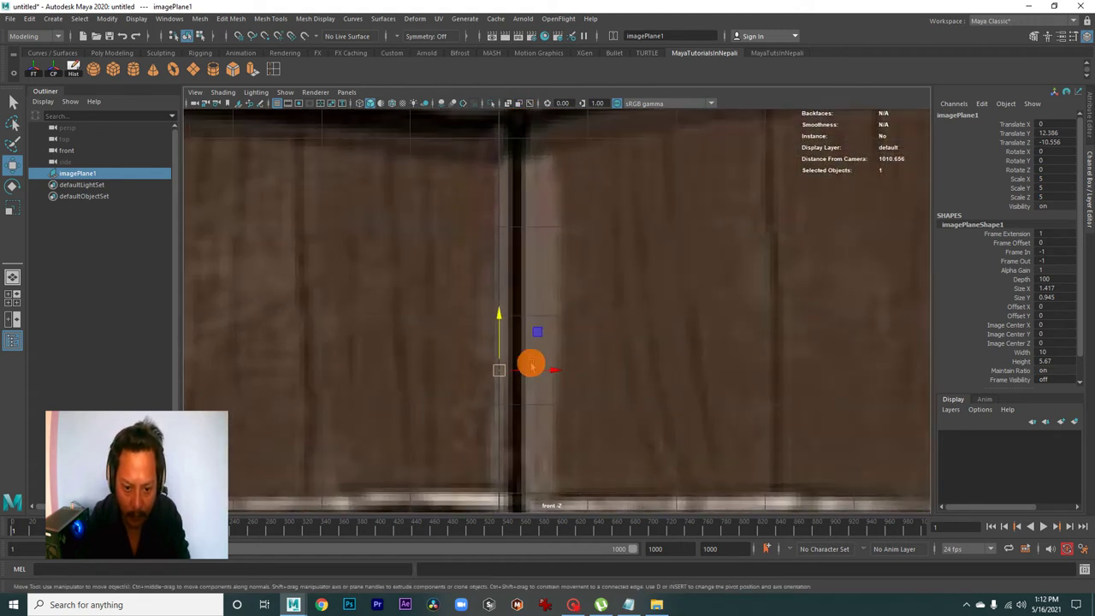
drag(551, 372, 537, 373)
Check the positioned door reference in perspective and front views, re-centring it in front view
key(f)
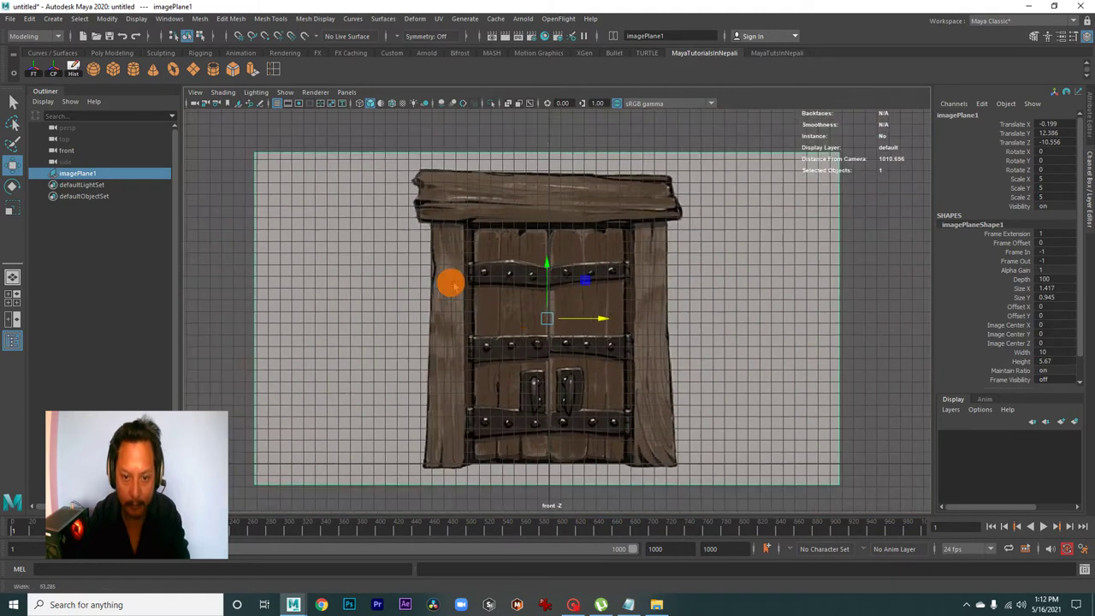
key(space)
key(space)
alt+drag(499, 290, 556, 311)
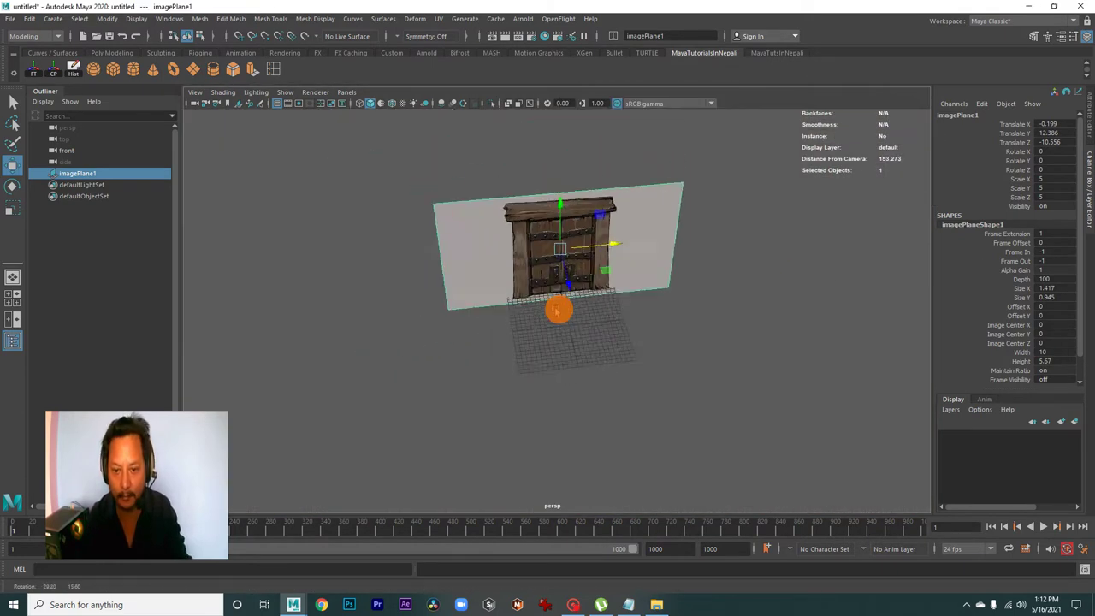
alt+right_drag(557, 310, 839, 371)
mouse_move(838, 371)
alt+mouse_down()
mouse_move(589, 373)
mouse_move(544, 312)
alt+mouse_up()
key(space)
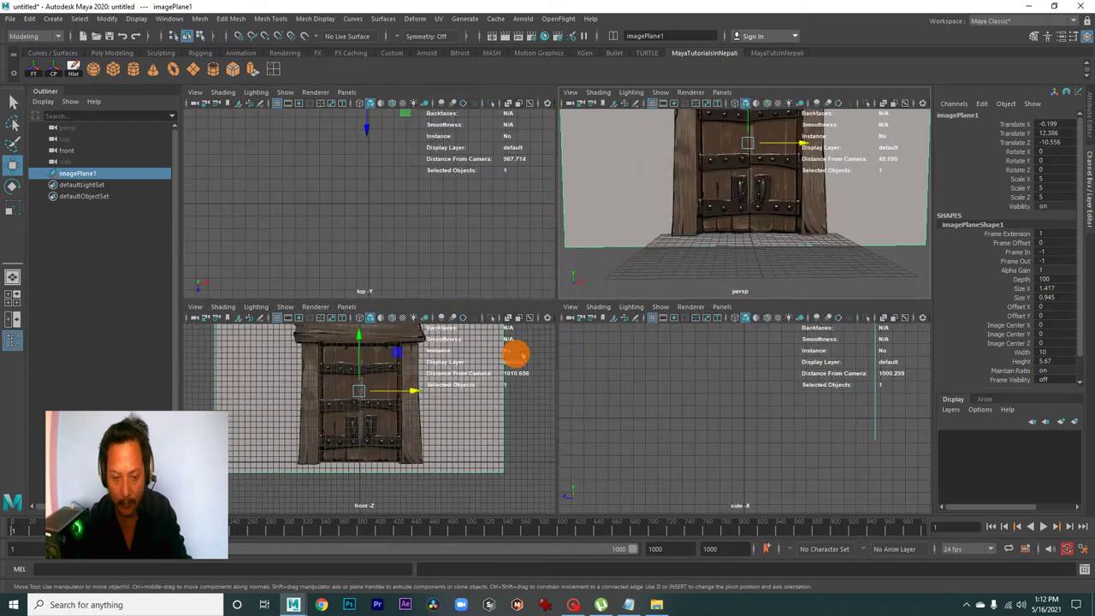
key(space)
scroll(477, 301, down, 3)
scroll(487, 371, up, 1)
scroll(488, 371, up, 3)
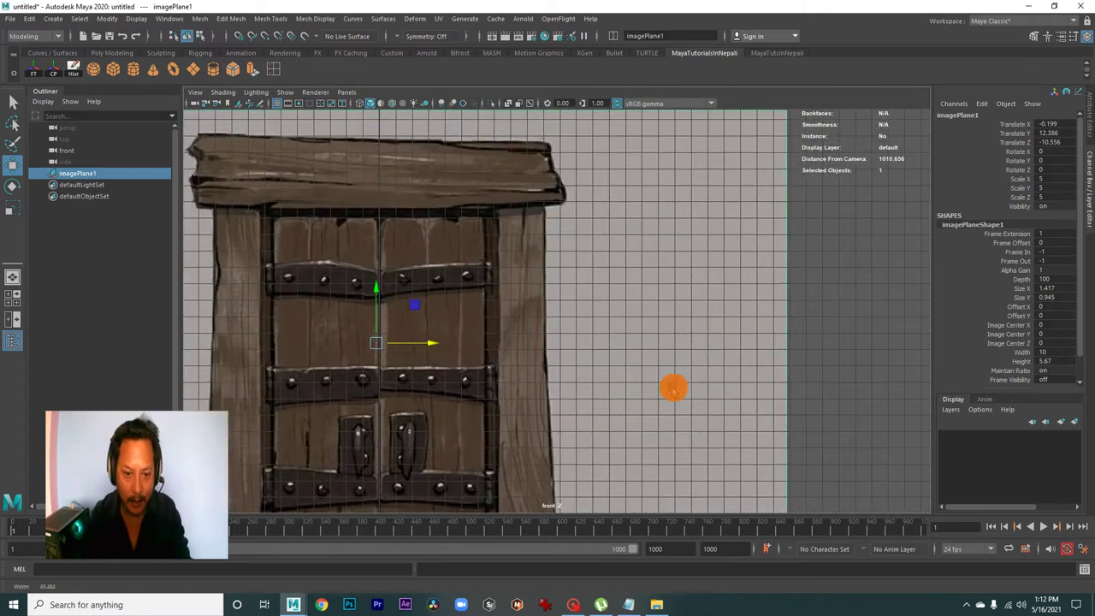
alt+middle_drag(672, 386, 594, 333)
scroll(556, 319, down, 1)
scroll(556, 318, up, 1)
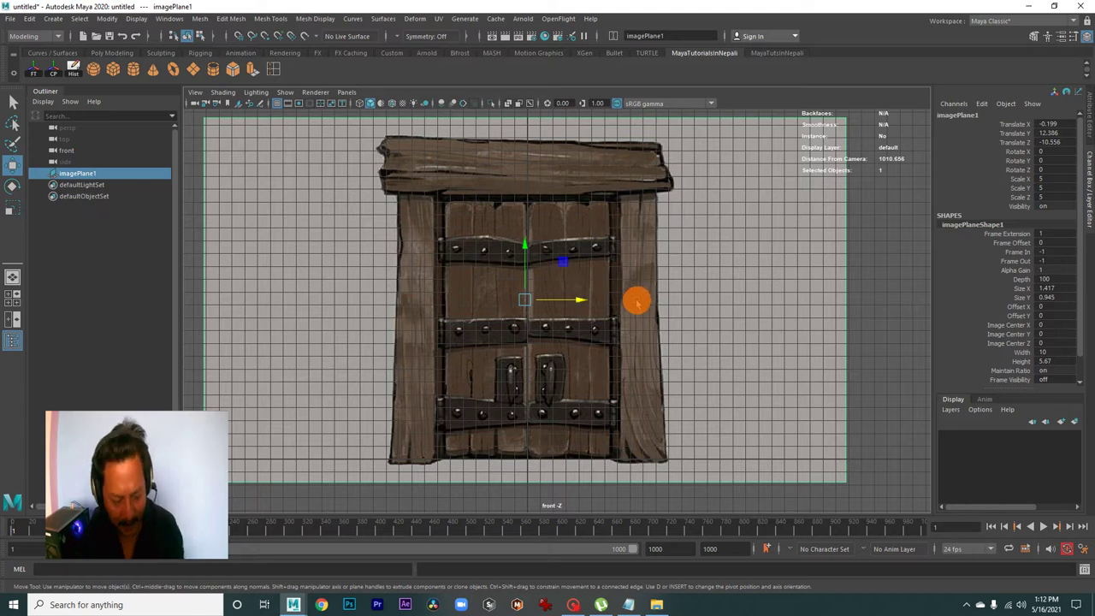
Create a polygon cube and move it to the base of the door's right post
click(113, 69)
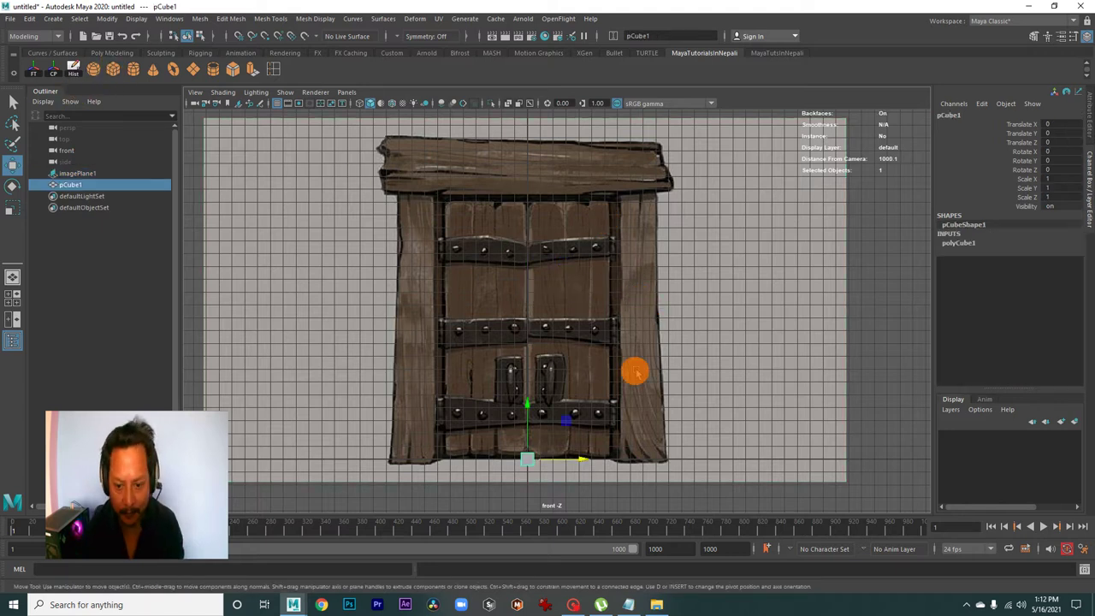
scroll(532, 332, down, 2)
scroll(691, 384, up, 3)
scroll(691, 384, up, 1)
drag(503, 422, 611, 387)
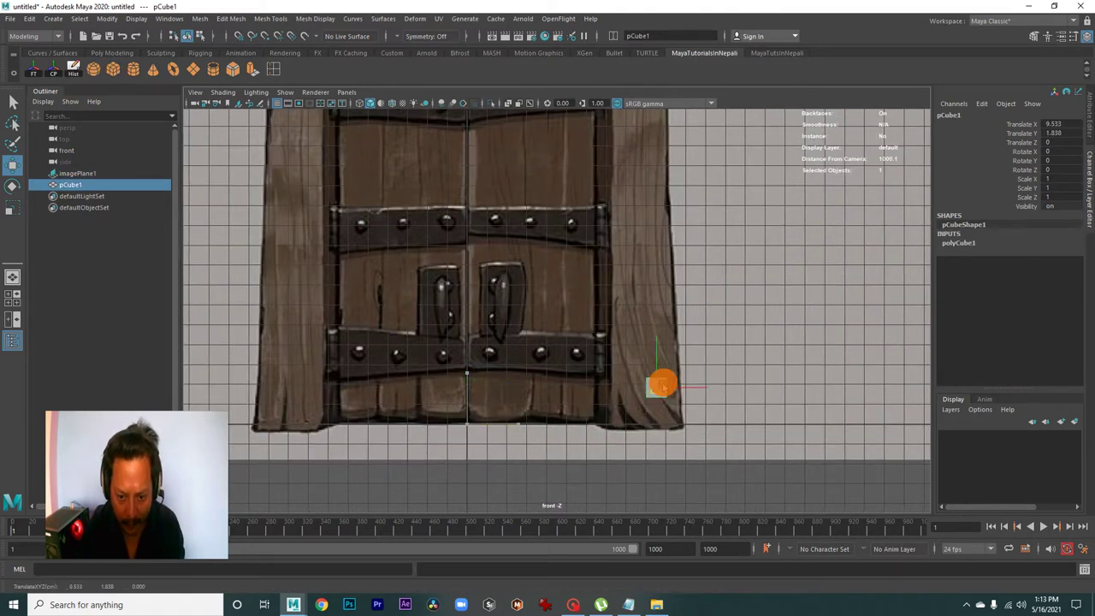
scroll(611, 387, up, 1)
scroll(586, 330, up, 2)
scroll(576, 367, up, 1)
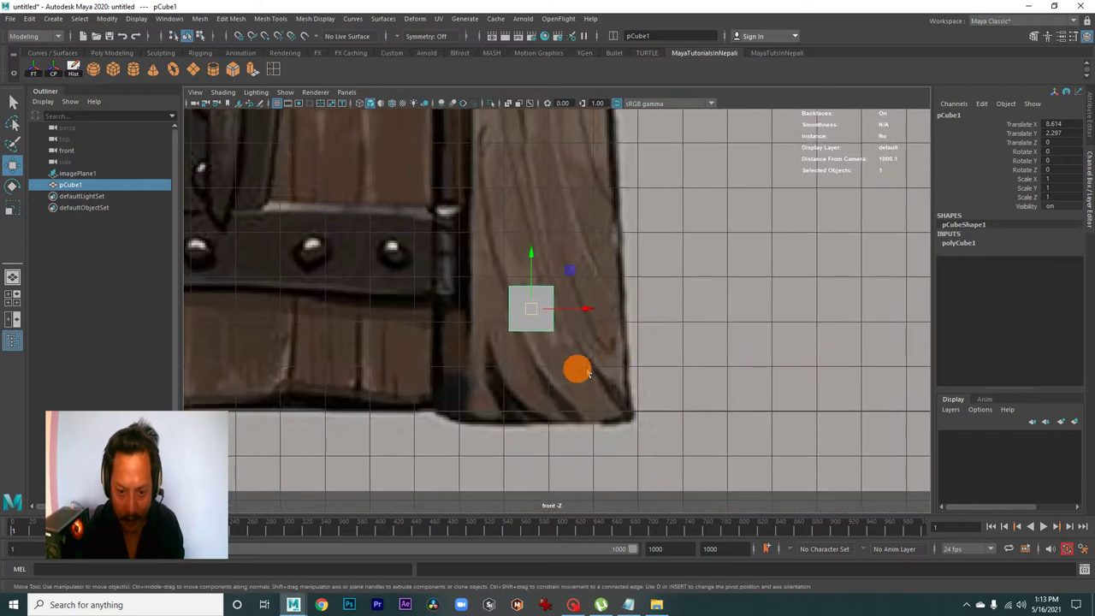
scroll(517, 297, up, 1)
mouse_move(516, 297)
mouse_down()
mouse_move(525, 334)
mouse_move(611, 379)
mouse_up()
Nudge the cube onto the post and widen it by moving its left-edge vertices
key(r)
scroll(548, 336, down, 2)
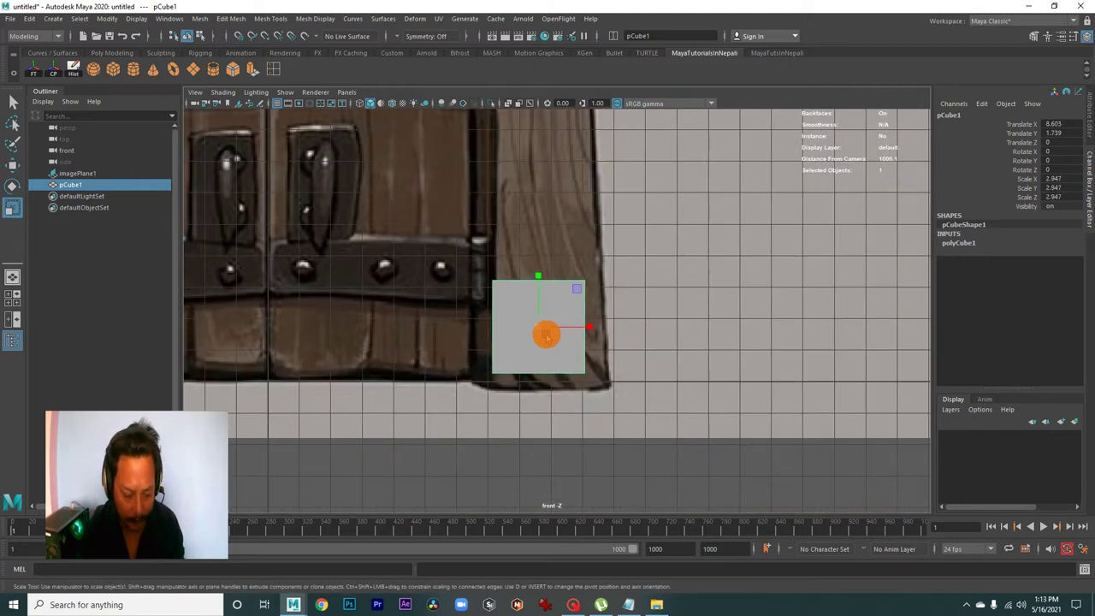
key(w)
drag(538, 335, 568, 334)
key(r)
right_drag(525, 295, 483, 289)
drag(485, 272, 511, 385)
scroll(510, 385, up, 1)
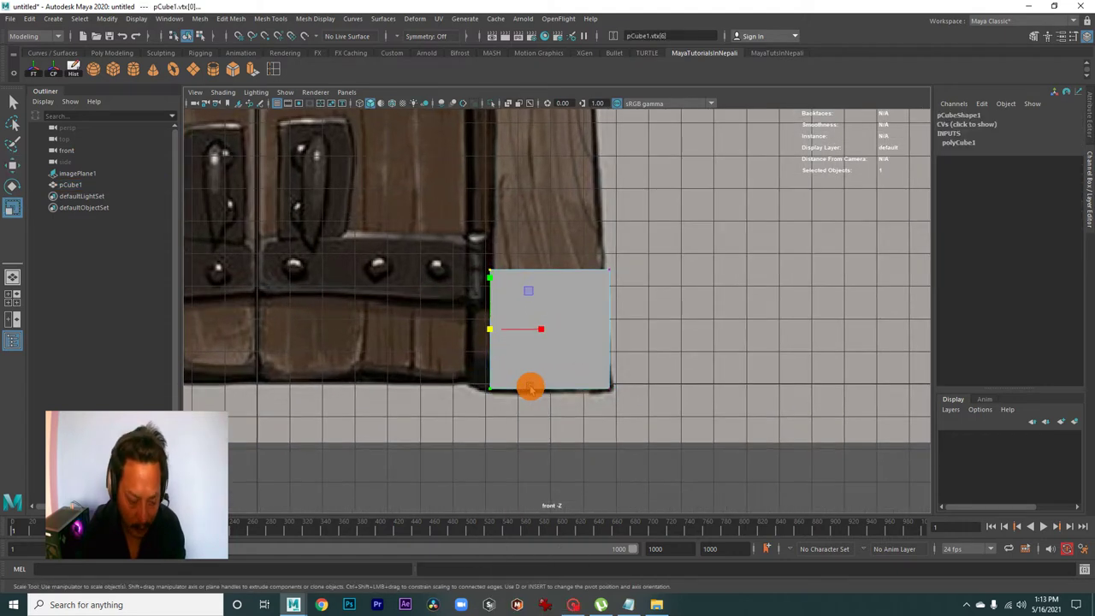
key(w)
drag(544, 328, 523, 329)
scroll(523, 328, down, 1)
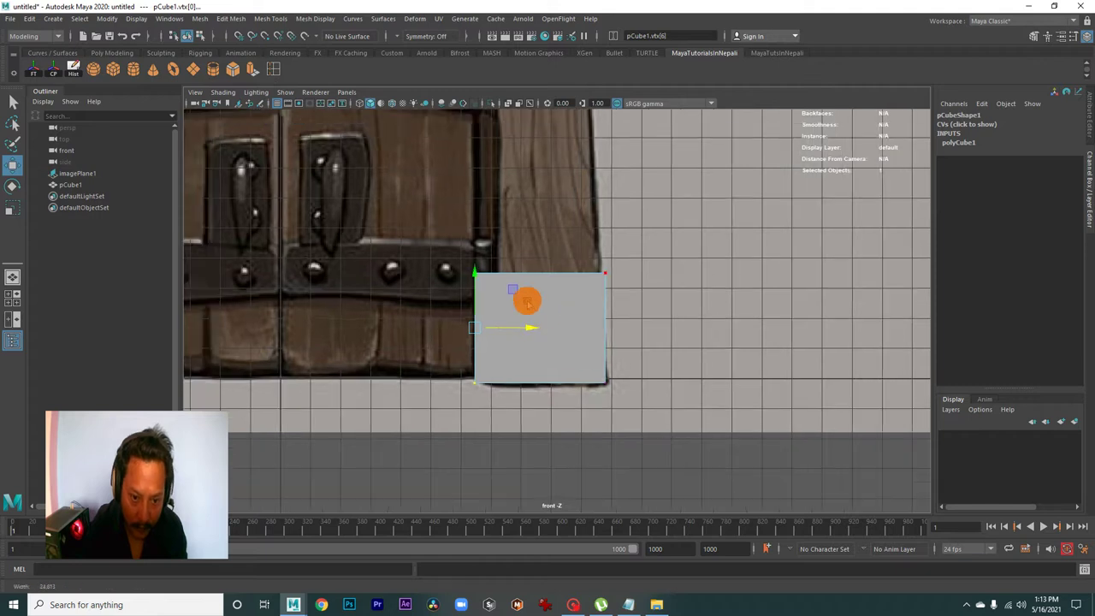
alt+middle_drag(521, 296, 553, 377)
In wireframe, stretch the cube's top vertices up to the lintel beam's underside
key(4)
scroll(576, 354, up, 2)
scroll(436, 288, up, 1)
drag(435, 288, 664, 366)
alt+middle_drag(665, 367, 582, 469)
drag(567, 416, 553, 215)
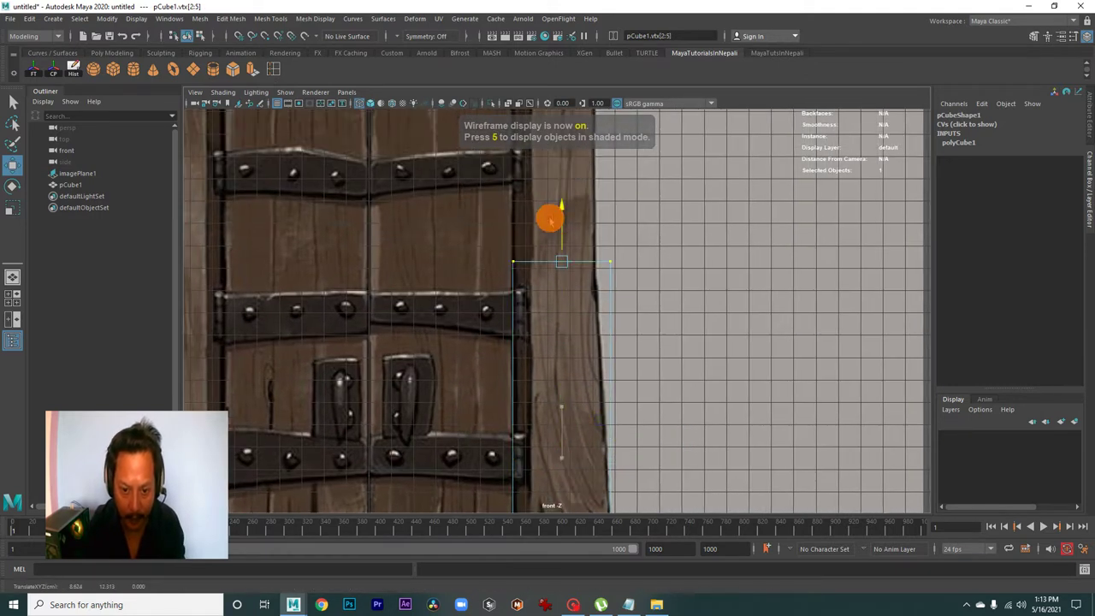
alt+middle_drag(553, 215, 577, 459)
drag(581, 425, 580, 245)
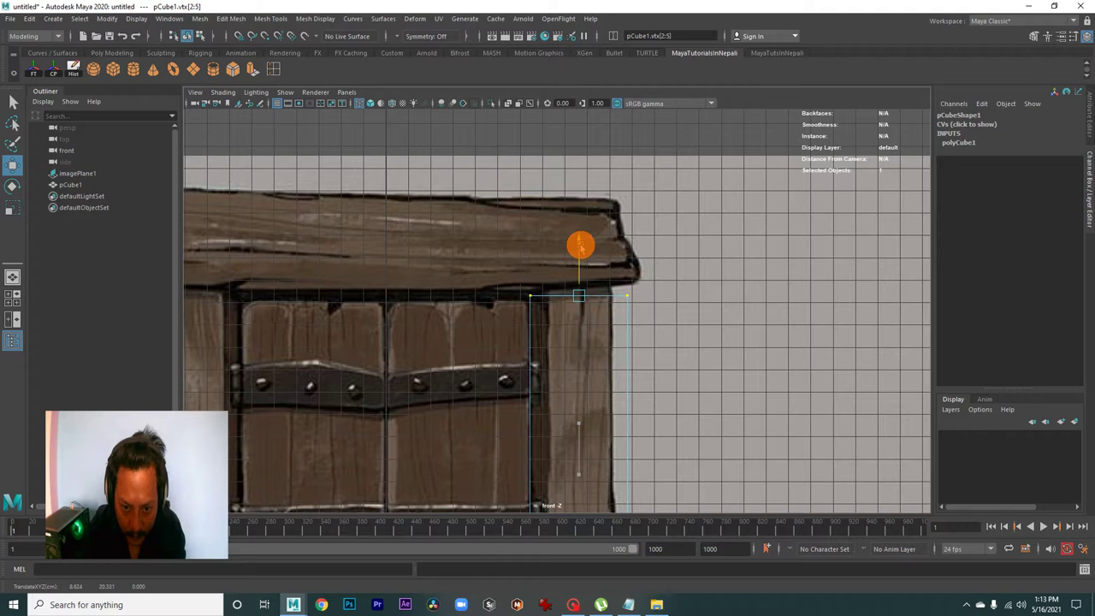
scroll(611, 379, down, 2)
mouse_move(611, 379)
alt+middle_down()
mouse_move(702, 289)
mouse_move(560, 323)
alt+middle_up()
alt+right_drag(560, 323, 719, 368)
drag(601, 244, 596, 223)
Align the post's corner vertices sideways with the right post's edges, top to bottom
scroll(603, 244, down, 2)
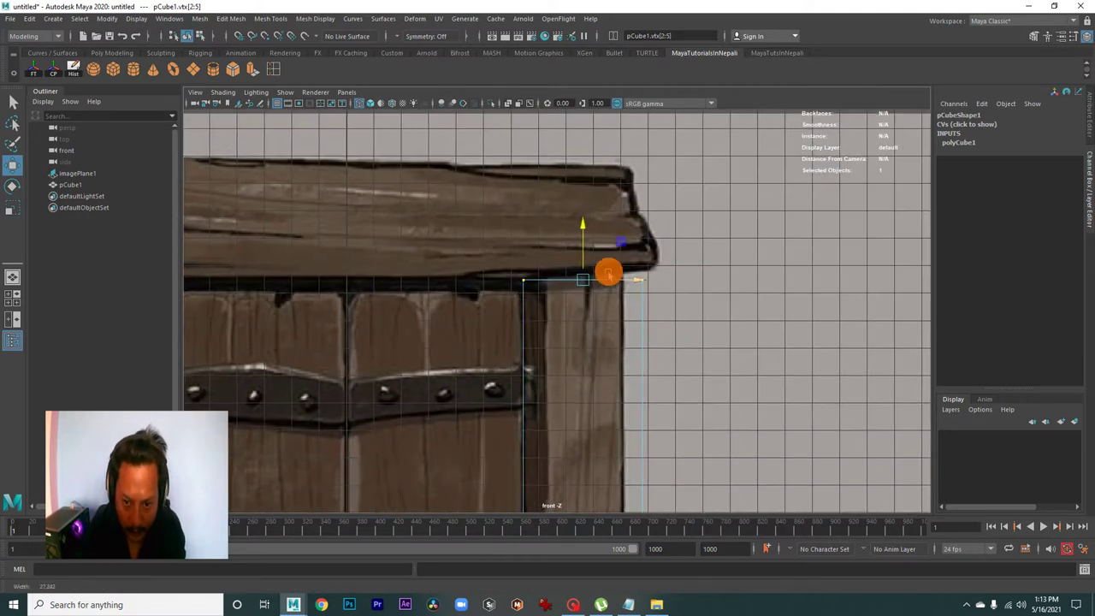
mouse_move(630, 288)
alt+middle_down()
mouse_move(435, 281)
mouse_move(572, 274)
alt+middle_up()
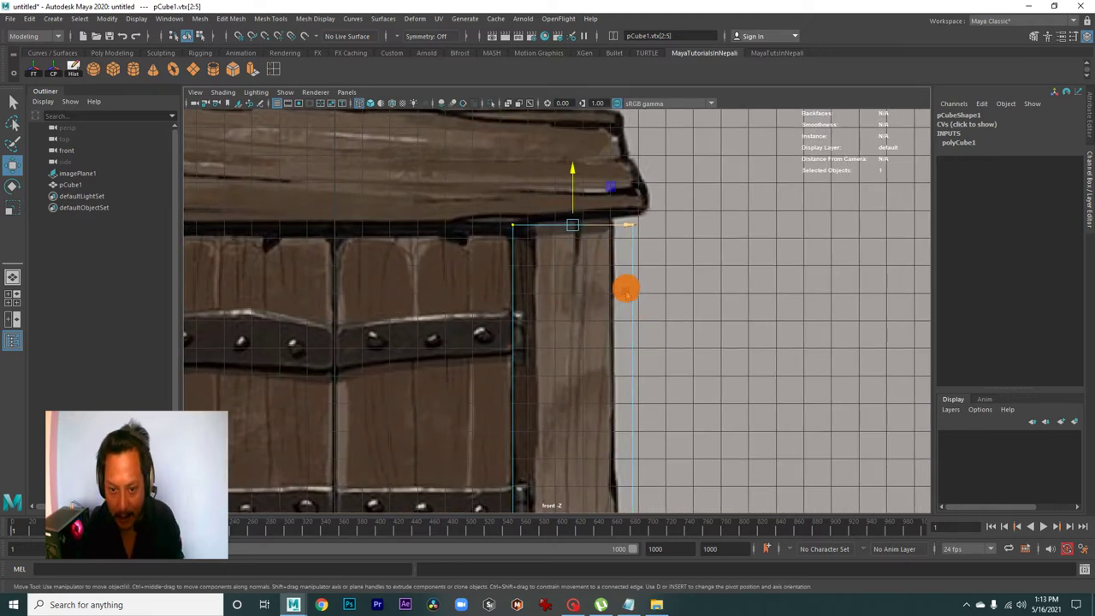
scroll(583, 284, up, 1)
scroll(692, 338, up, 1)
click(697, 316)
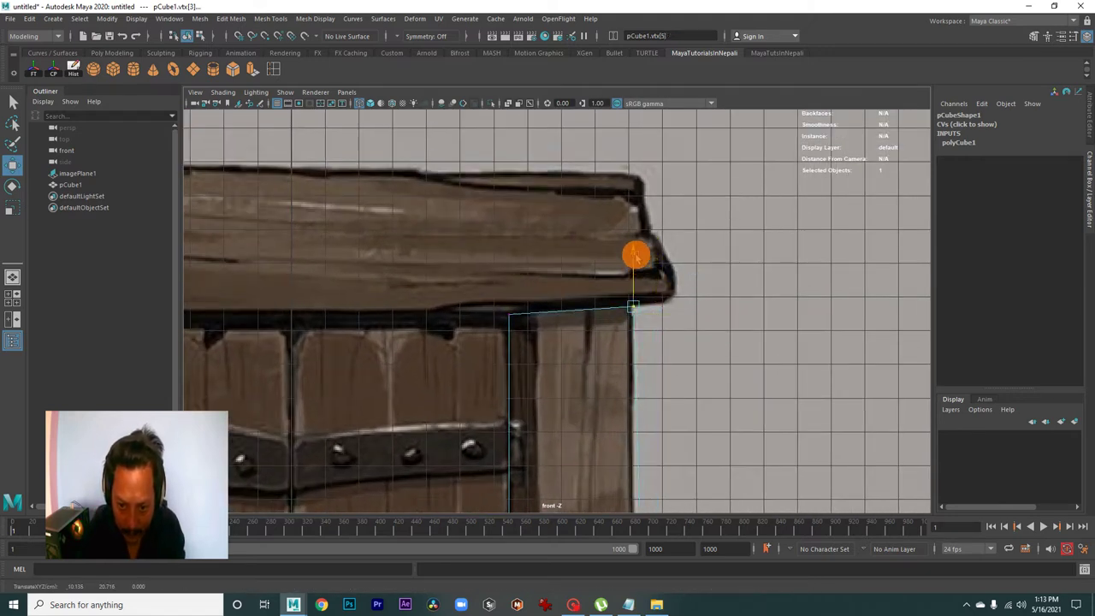
mouse_move(616, 366)
alt+middle_down()
mouse_move(721, 355)
mouse_move(659, 334)
mouse_move(710, 432)
mouse_move(679, 208)
alt+middle_up()
mouse_move(682, 349)
alt+middle_down()
mouse_move(681, 317)
mouse_move(650, 502)
alt+middle_up()
click(640, 345)
mouse_move(611, 325)
alt+middle_down()
mouse_move(637, 398)
mouse_move(587, 354)
mouse_move(581, 311)
alt+middle_up()
mouse_move(582, 311)
alt+right_down()
mouse_move(813, 405)
mouse_move(610, 333)
alt+right_up()
alt+middle_drag(609, 333, 609, 246)
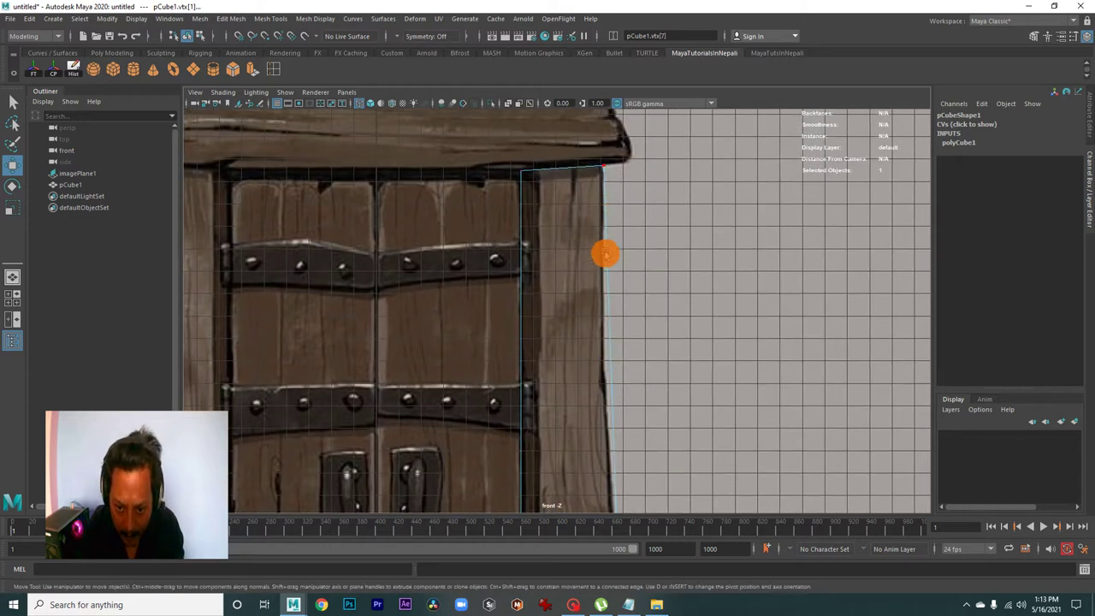
mouse_move(636, 398)
alt+right_down()
mouse_move(606, 373)
mouse_move(605, 354)
mouse_move(687, 399)
mouse_move(614, 396)
mouse_move(616, 294)
mouse_move(518, 269)
mouse_move(566, 377)
mouse_move(684, 388)
mouse_move(488, 317)
mouse_move(640, 367)
mouse_move(643, 355)
alt+right_up()
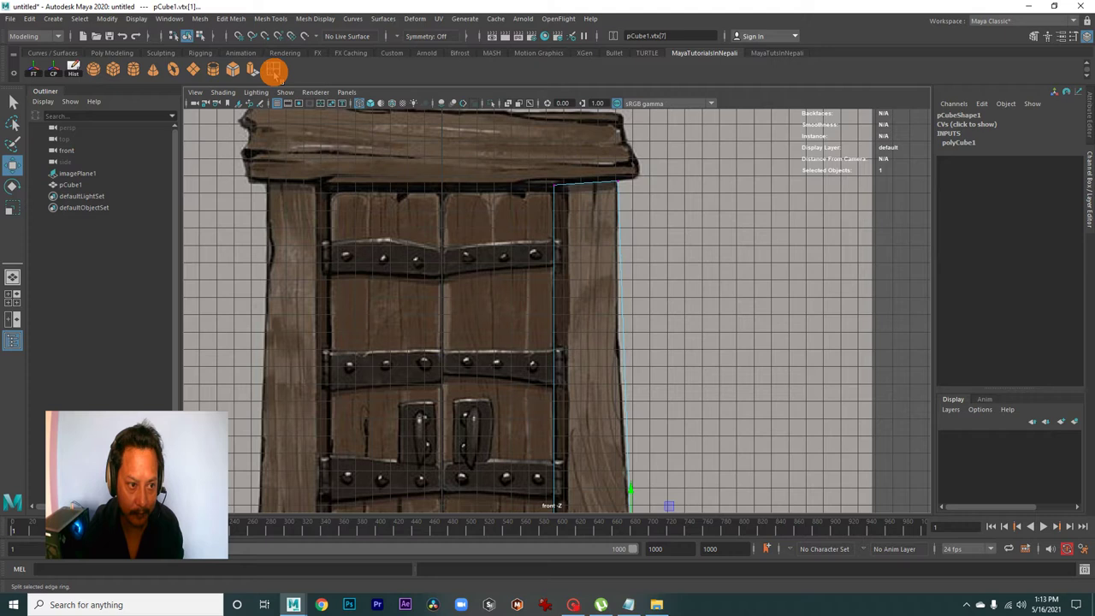
Insert four horizontal edge loops spaced along the post's height
click(273, 72)
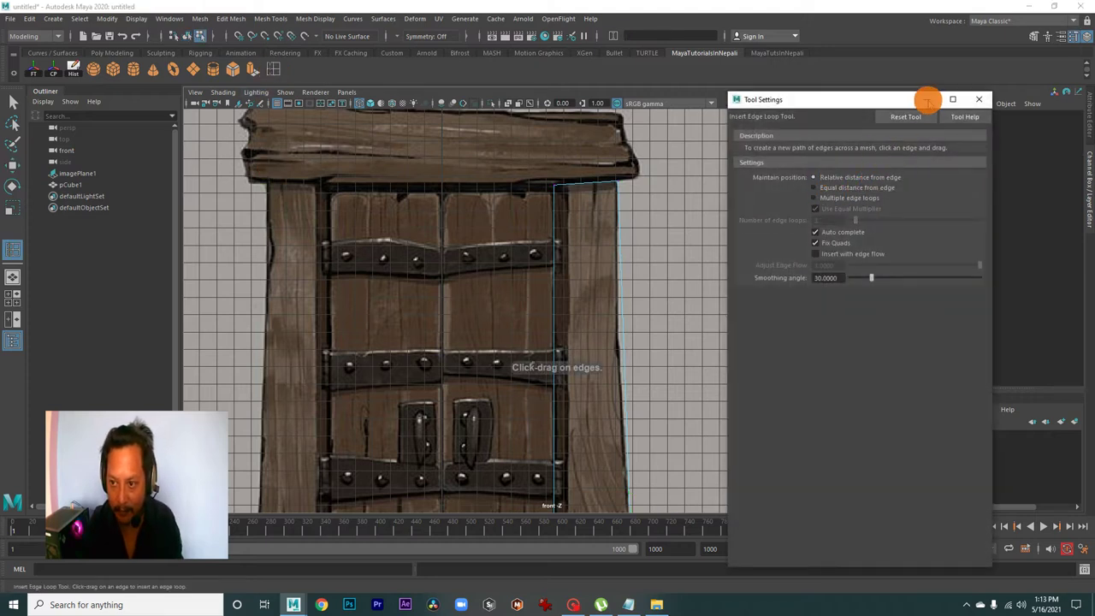
click(928, 100)
scroll(587, 325, up, 2)
scroll(596, 257, up, 2)
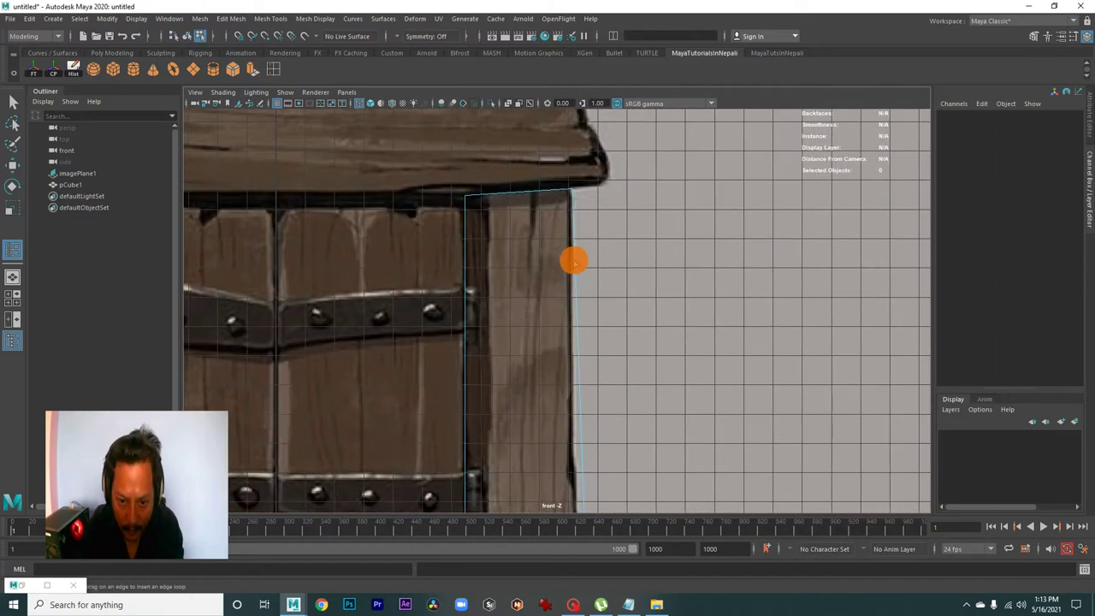
click(575, 289)
alt+middle_drag(587, 330, 588, 254)
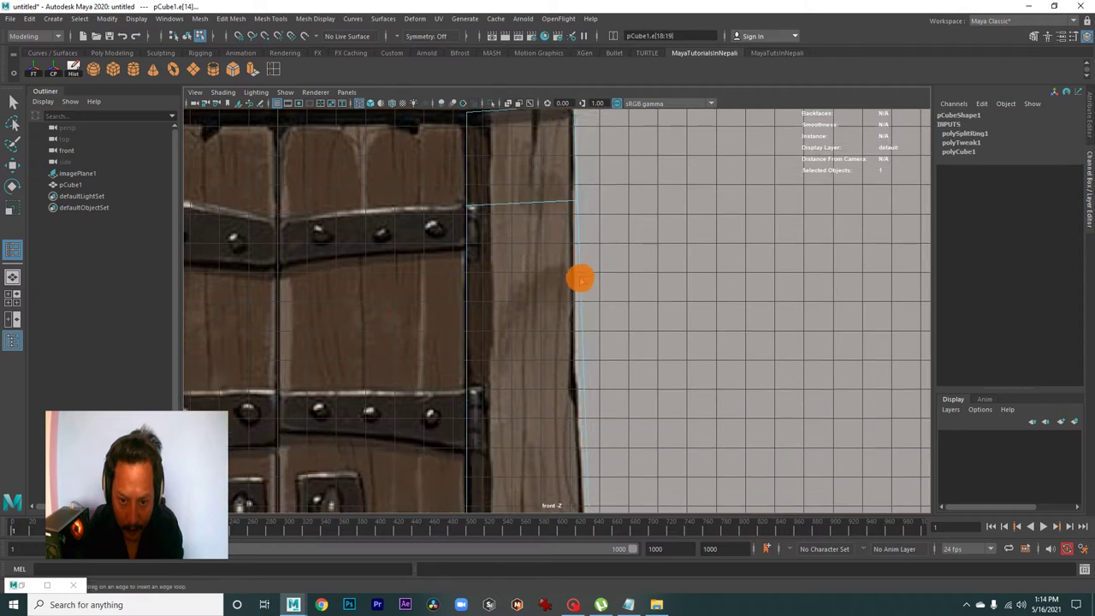
click(585, 328)
alt+middle_drag(585, 327, 575, 277)
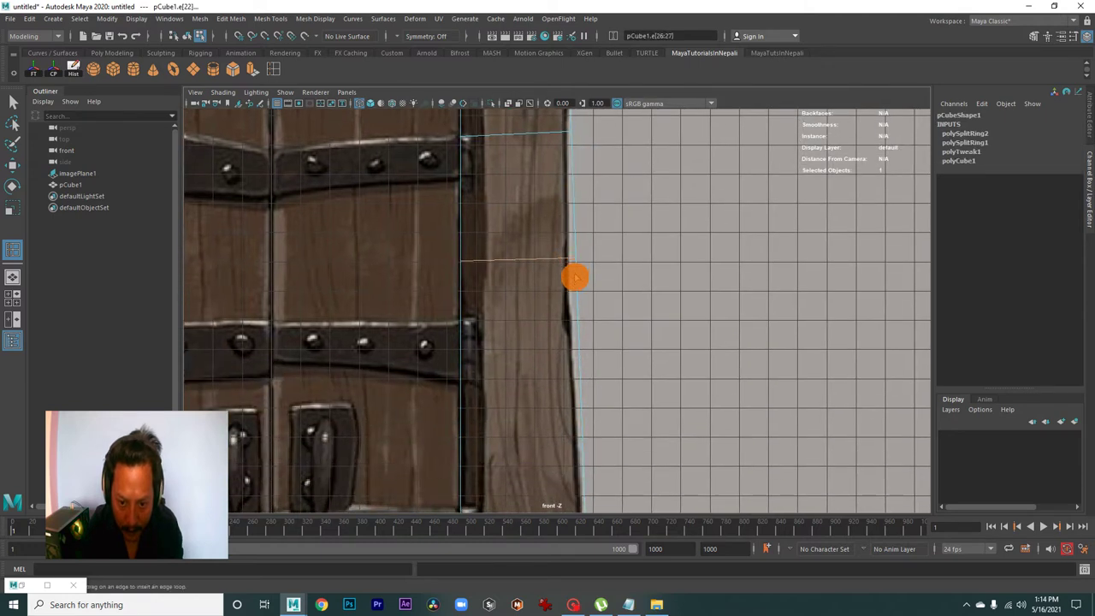
click(580, 334)
mouse_move(580, 334)
alt+middle_down()
mouse_move(582, 220)
mouse_move(565, 267)
alt+middle_up()
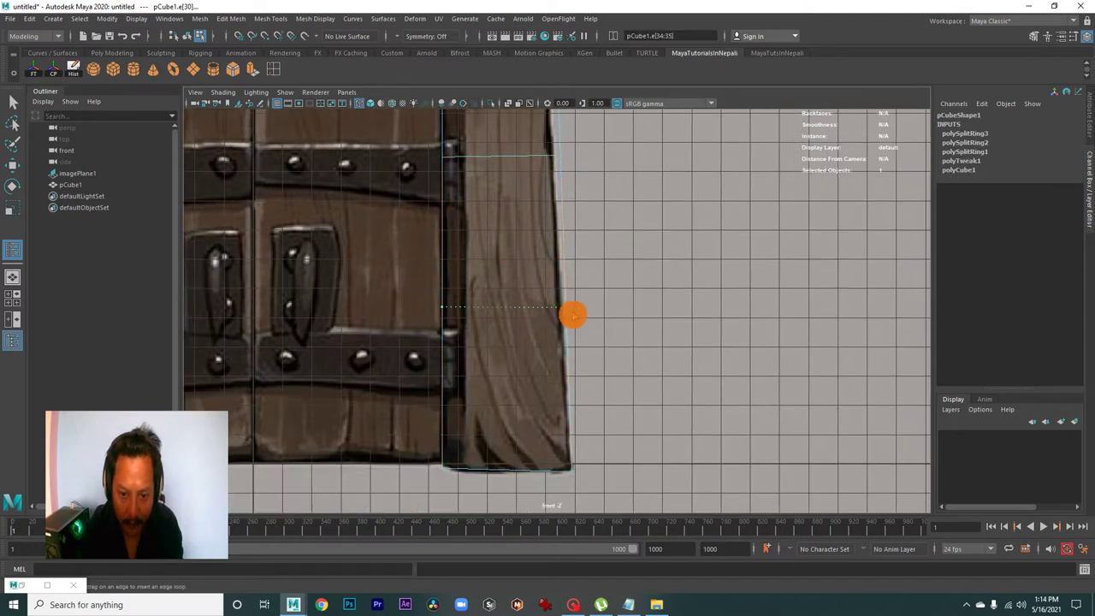
click(574, 321)
mouse_move(575, 321)
alt+middle_down()
mouse_move(556, 183)
mouse_move(623, 359)
alt+middle_up()
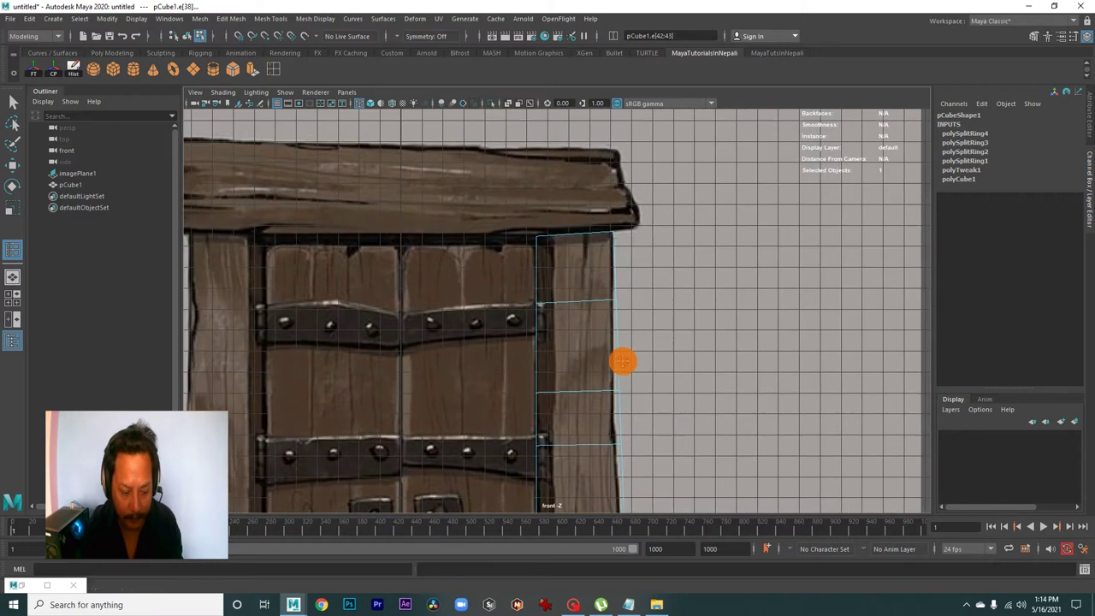
Return to the Move tool and put the post into vertex editing mode
key(w)
right_click(573, 304)
right_click(511, 288)
scroll(610, 372, up, 2)
Slide the post's top corner vertex left along X onto the reference post's edge
scroll(640, 377, up, 2)
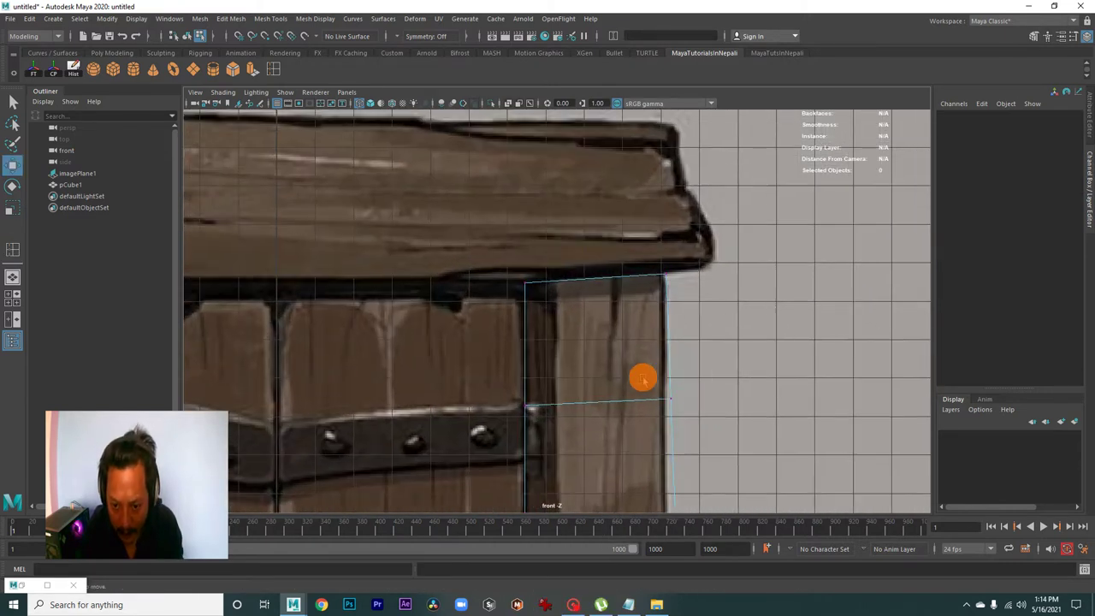
drag(640, 376, 696, 413)
mouse_move(697, 413)
alt+middle_down()
mouse_move(721, 341)
mouse_move(669, 356)
alt+middle_up()
drag(719, 388, 711, 384)
alt+middle_drag(710, 384, 699, 285)
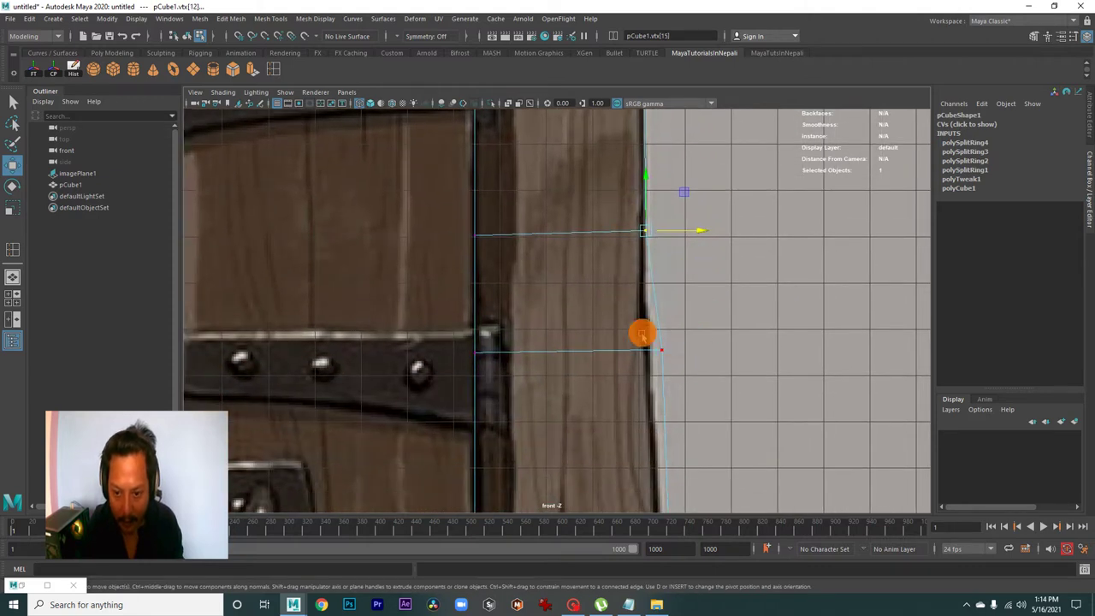
scroll(704, 350, down, 2)
mouse_move(685, 379)
alt+middle_down()
mouse_move(680, 296)
mouse_move(614, 233)
alt+middle_up()
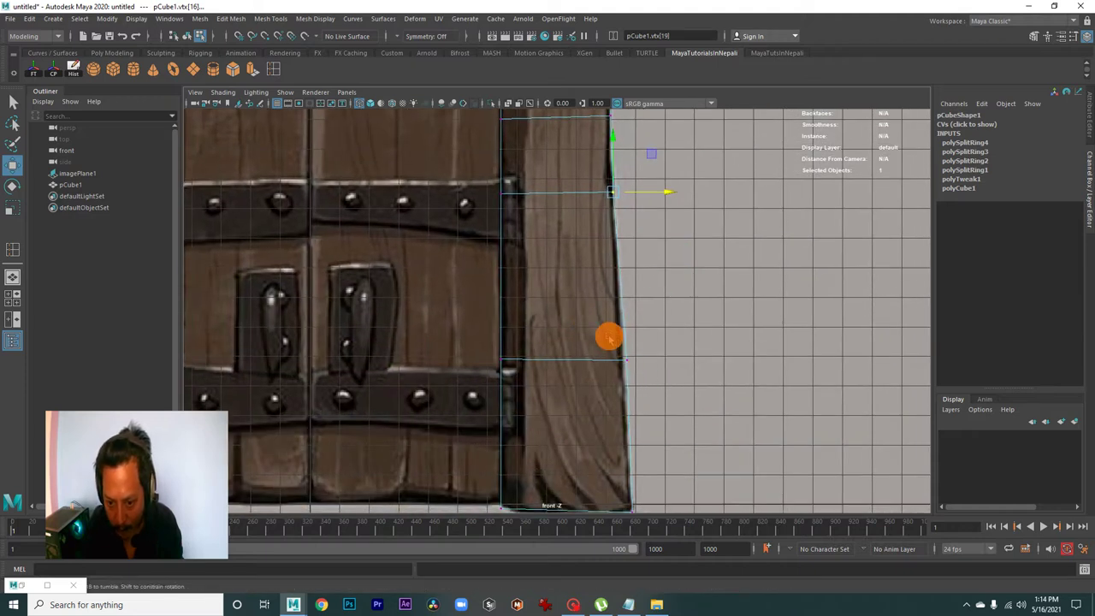
Select the next right-edge vertex and the post's bottom-right and bottom-left corner vertices
click(620, 360)
scroll(709, 403, up, 2)
scroll(767, 406, up, 1)
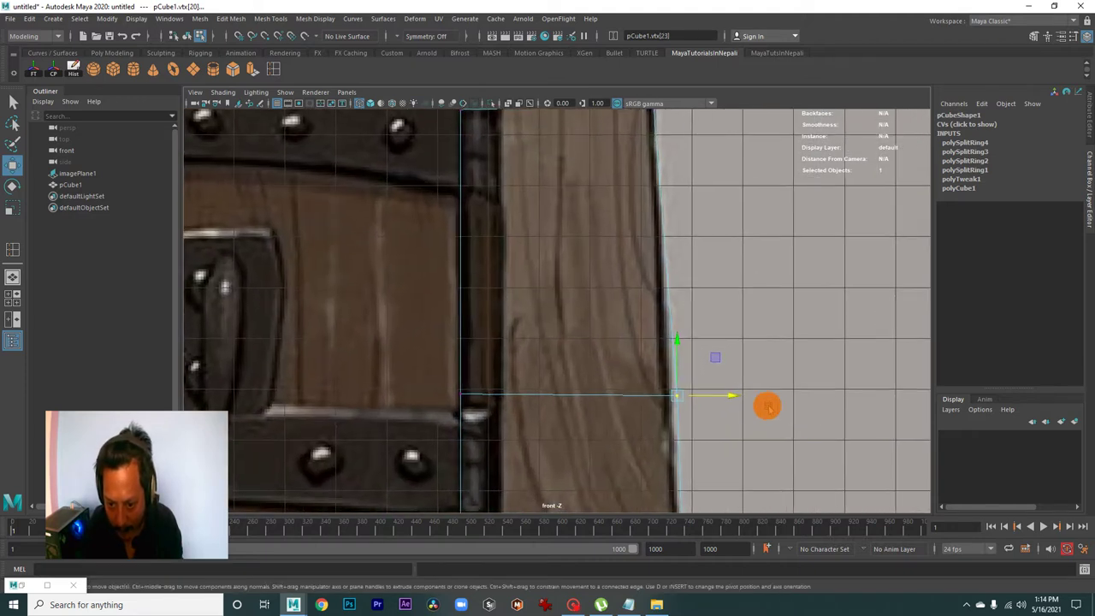
scroll(669, 385, down, 2)
alt+middle_drag(669, 384, 681, 286)
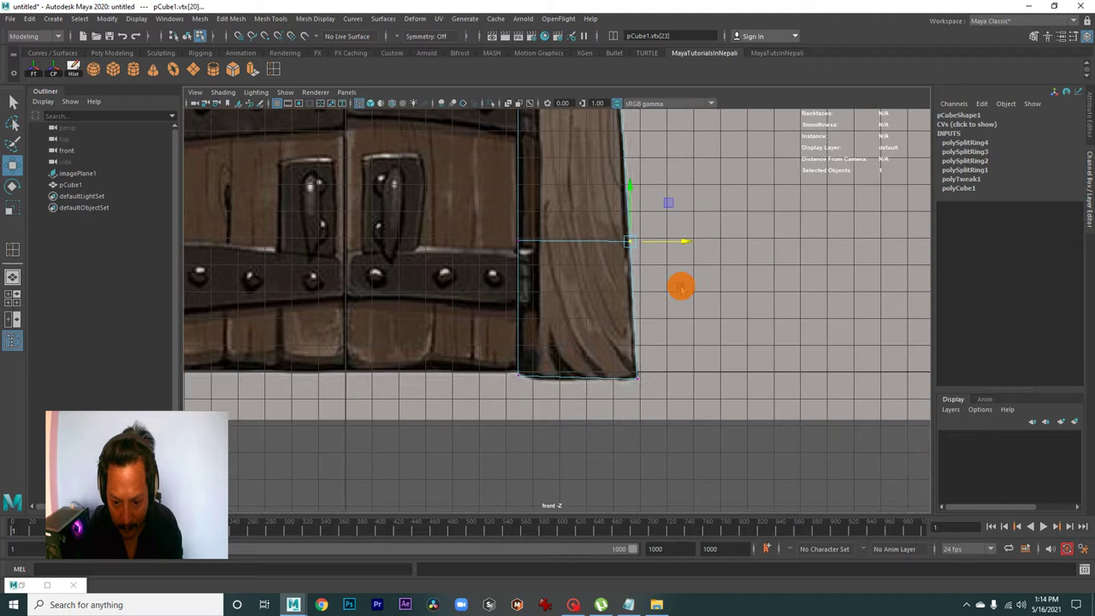
scroll(804, 417, up, 2)
scroll(804, 417, up, 1)
click(684, 409)
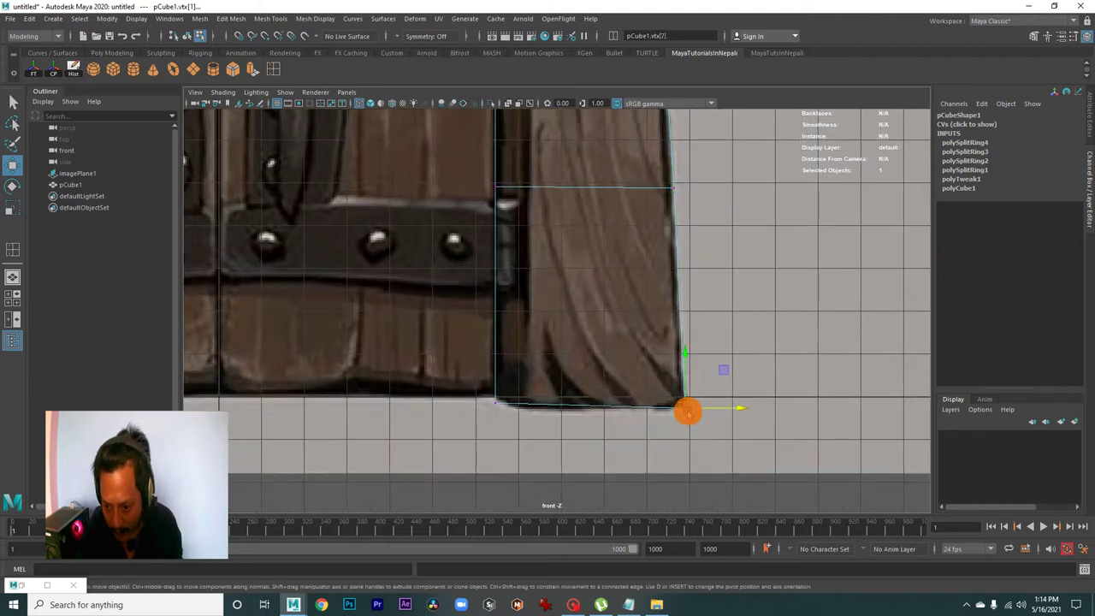
scroll(675, 413, down, 1)
scroll(543, 384, down, 1)
scroll(725, 459, up, 2)
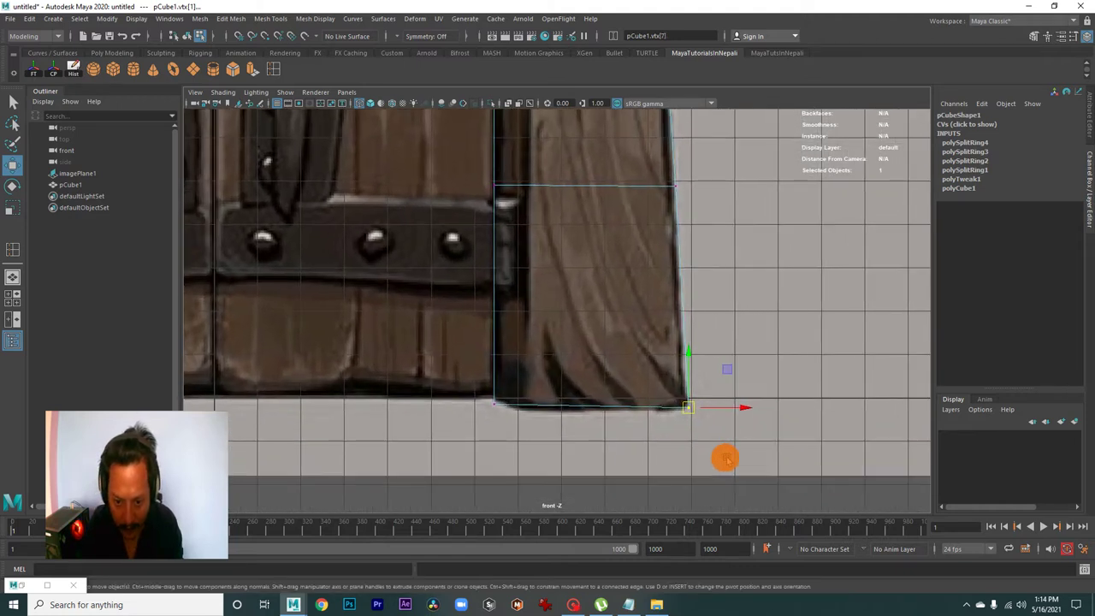
scroll(475, 409, up, 1)
mouse_move(464, 393)
mouse_down()
mouse_move(495, 432)
mouse_move(491, 418)
mouse_up()
scroll(488, 416, down, 2)
scroll(577, 381, down, 1)
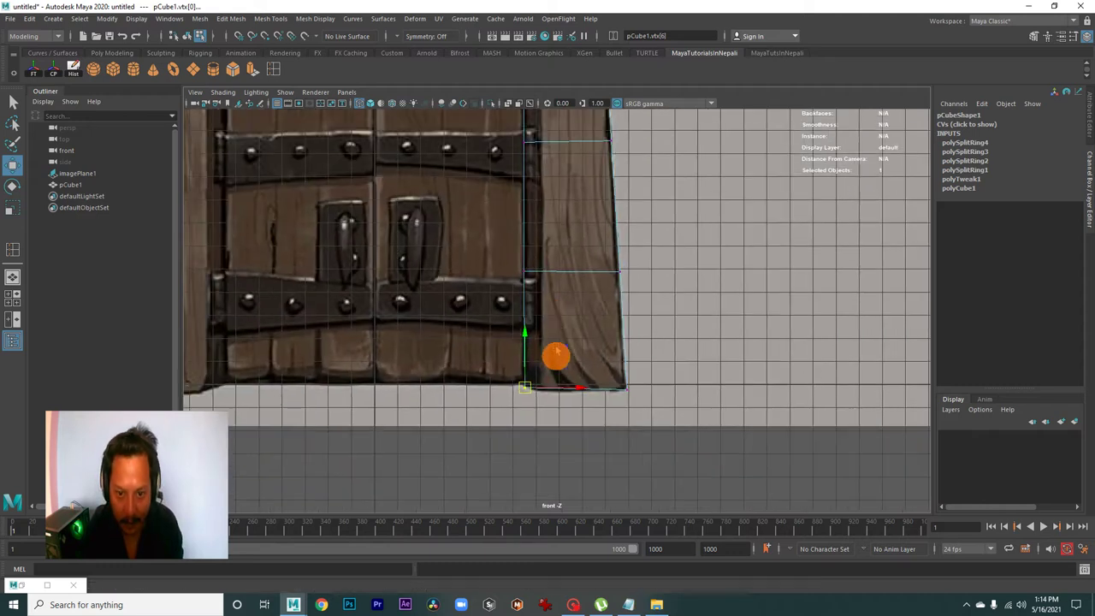
scroll(557, 357, up, 1)
scroll(613, 453, down, 1)
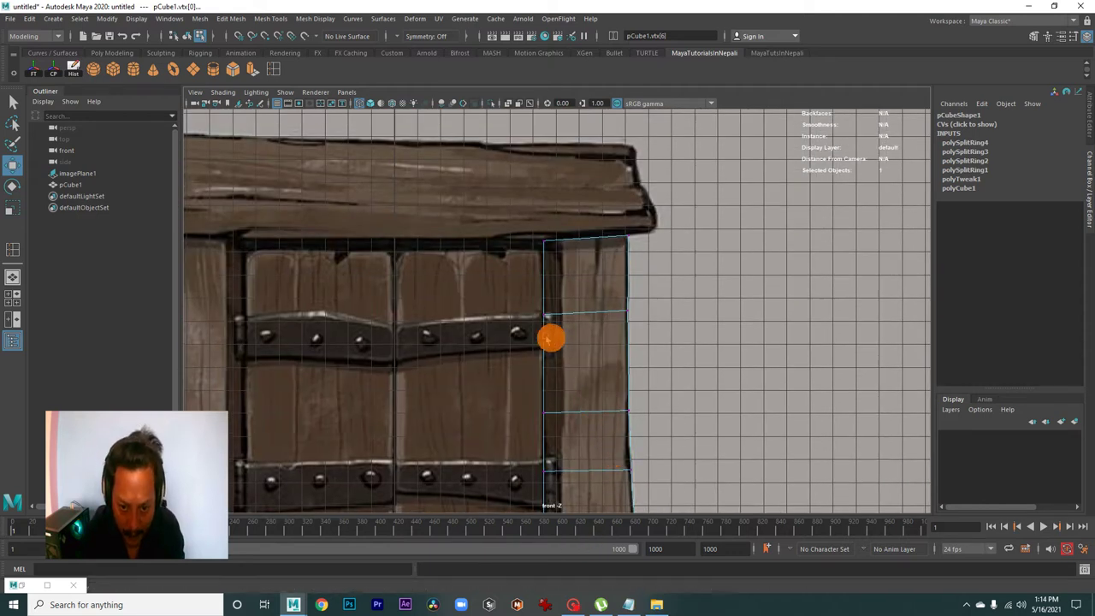
scroll(554, 315, up, 1)
Shift the upper and middle left-edge vertices right onto the post's inner edge, then check in perspective
drag(499, 184, 565, 325)
drag(583, 267, 585, 269)
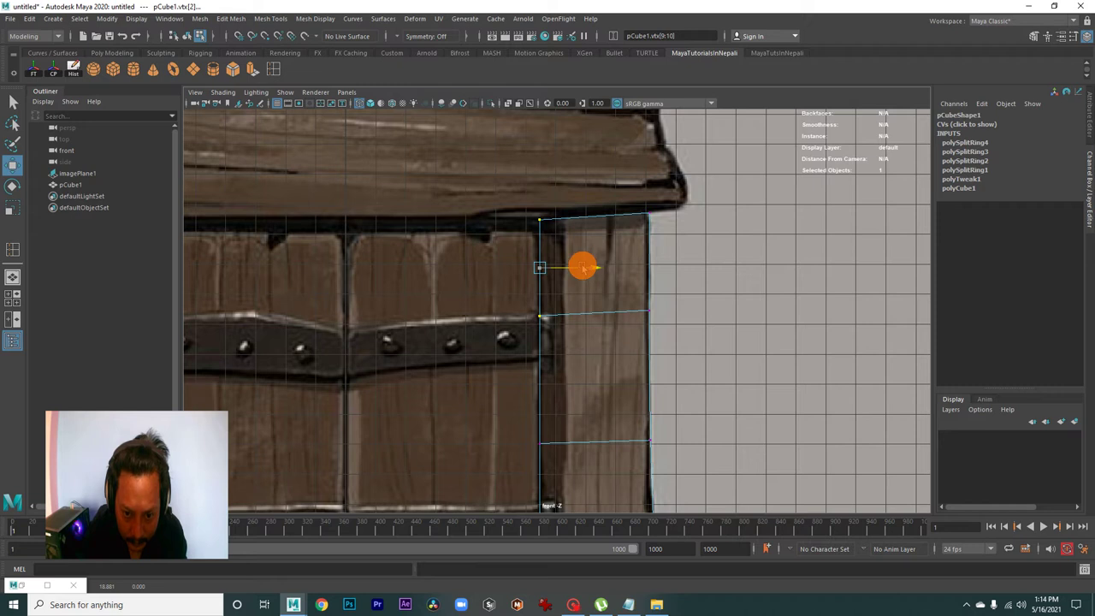
scroll(623, 427, down, 1)
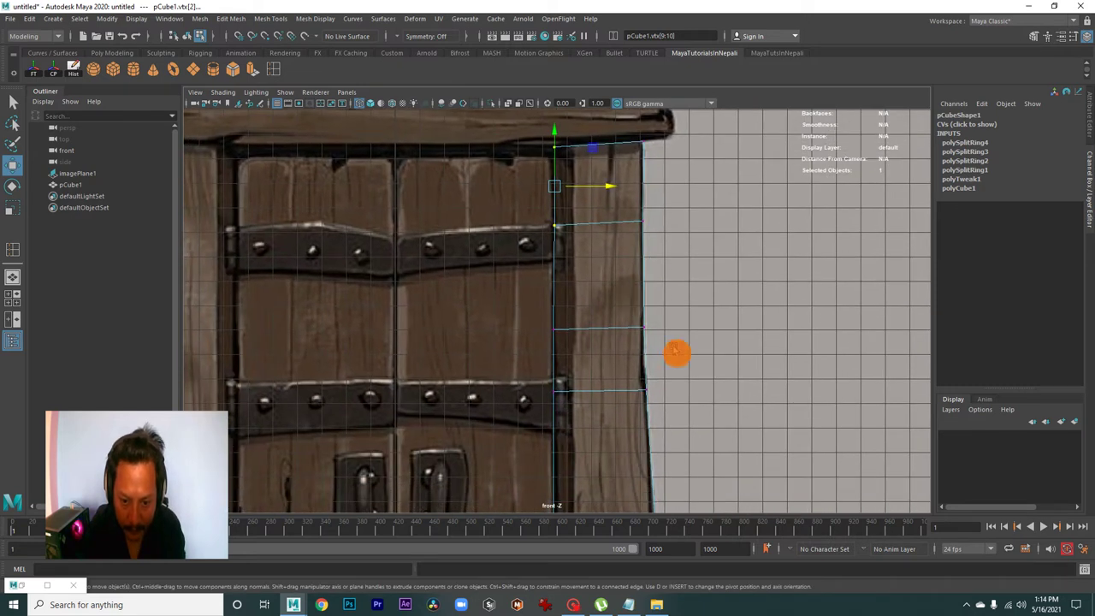
drag(513, 413, 593, 369)
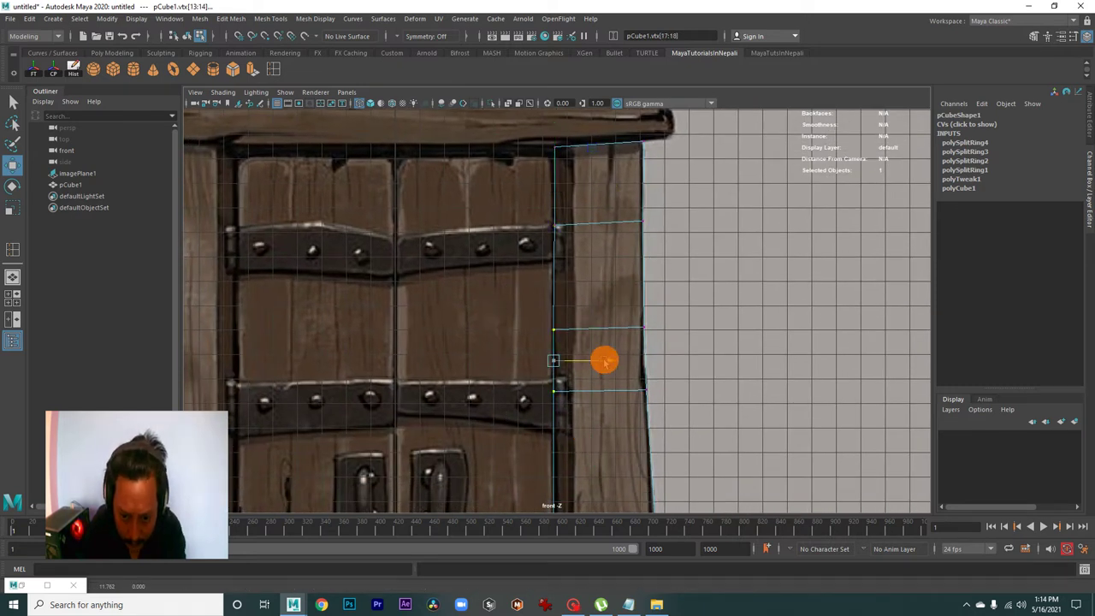
scroll(609, 393, down, 1)
alt+middle_drag(616, 428, 619, 355)
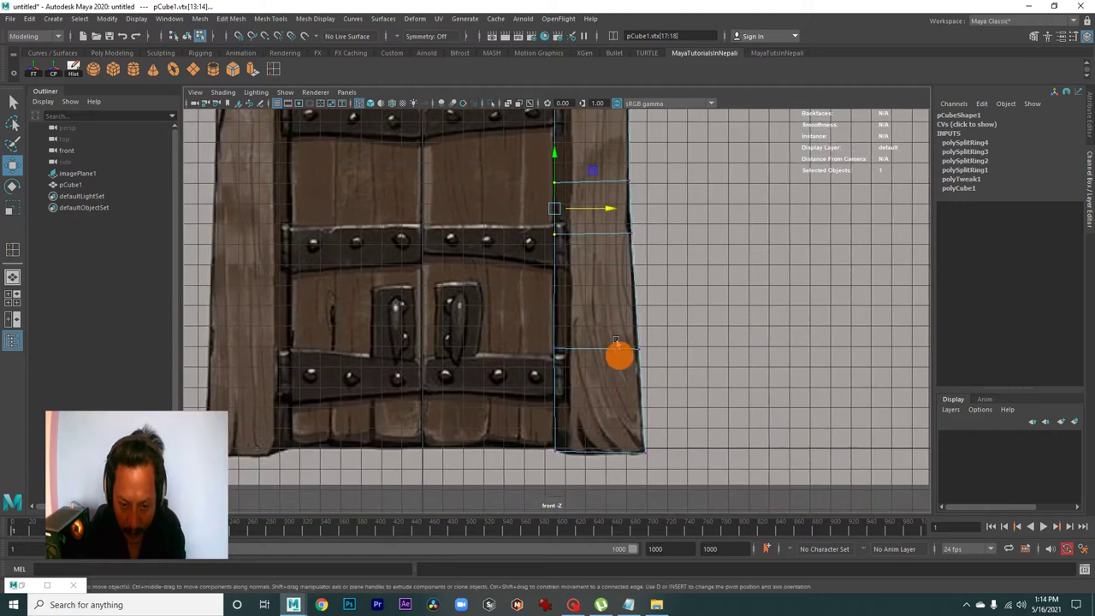
drag(592, 359, 613, 347)
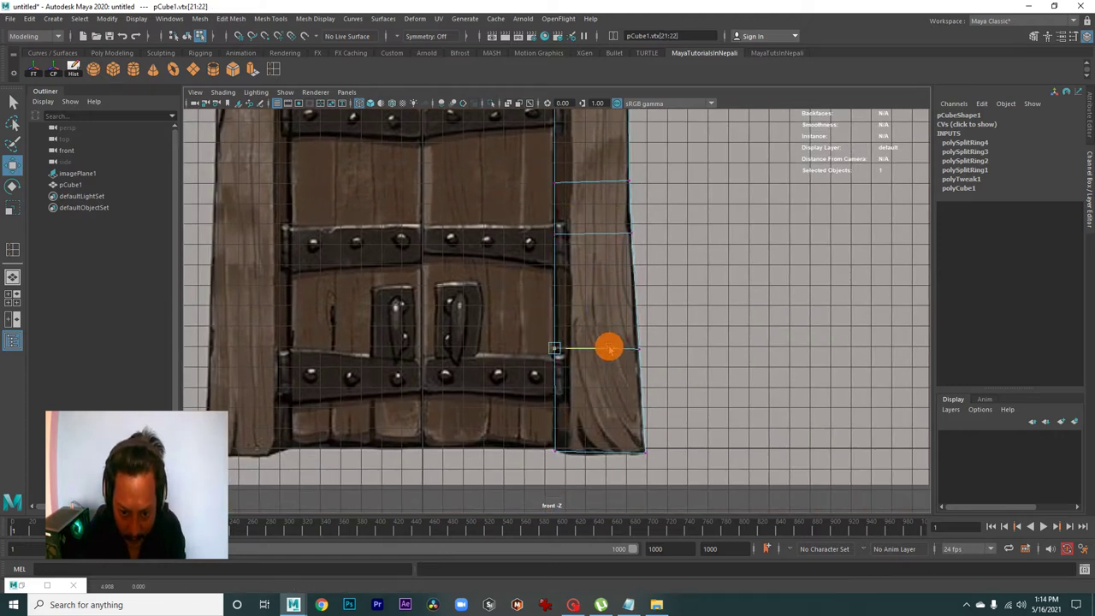
scroll(609, 348, up, 2)
drag(609, 444, 616, 438)
scroll(612, 439, down, 2)
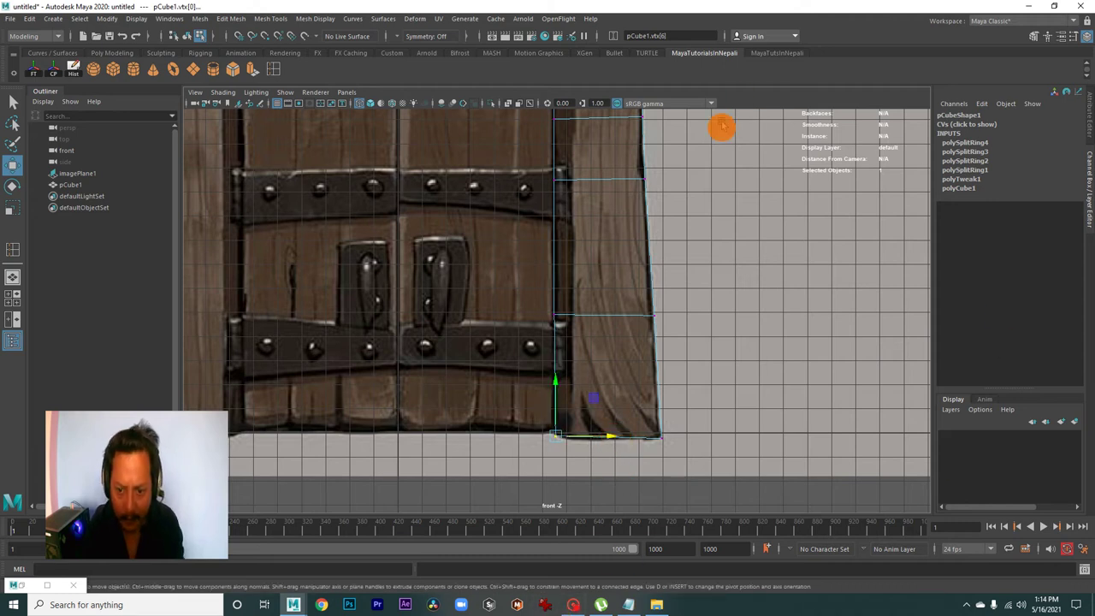
scroll(608, 151, down, 1)
scroll(612, 197, up, 3)
scroll(611, 248, down, 2)
scroll(603, 218, down, 2)
mouse_move(601, 213)
alt+mouse_down()
mouse_move(733, 247)
mouse_move(496, 272)
mouse_move(573, 284)
alt+mouse_up()
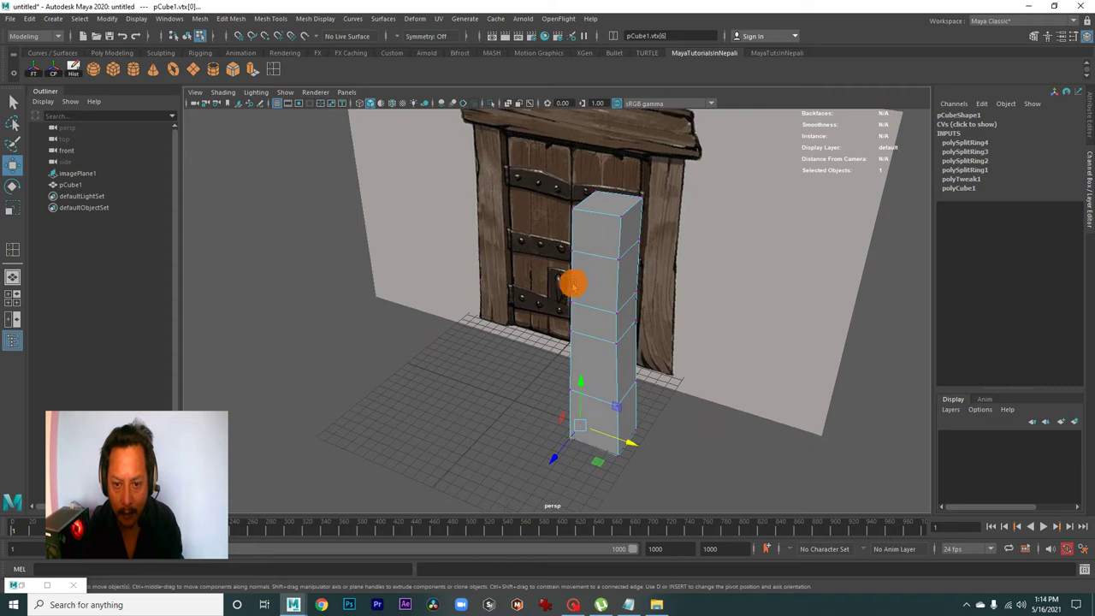
Return the post to object mode, select it, and orbit around it beside the door
right_drag(605, 238, 637, 208)
click(684, 411)
mouse_move(684, 410)
alt+mouse_down()
mouse_move(525, 330)
mouse_move(587, 350)
mouse_move(723, 322)
mouse_move(659, 391)
mouse_move(567, 337)
mouse_move(589, 310)
mouse_move(525, 228)
alt+mouse_up()
click(562, 337)
mouse_move(525, 228)
alt+right_down()
mouse_move(659, 359)
mouse_move(637, 291)
alt+right_up()
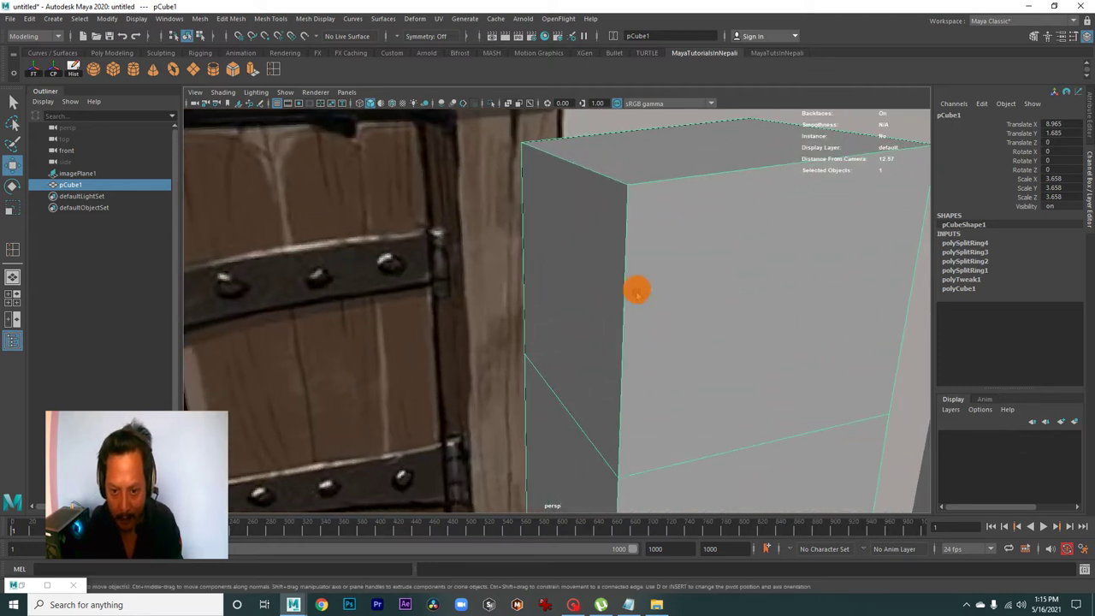
alt+drag(627, 221, 682, 298)
mouse_move(682, 298)
alt+right_down()
mouse_move(557, 237)
mouse_move(681, 298)
alt+right_up()
alt+right_drag(608, 222, 518, 239)
mouse_move(518, 240)
alt+mouse_down()
mouse_move(519, 288)
mouse_move(593, 306)
alt+mouse_up()
alt+right_drag(594, 306, 730, 343)
Switch the column to edge mode and pick one of its vertical corner edges
alt+drag(730, 343, 577, 256)
mouse_move(577, 256)
alt+right_down()
mouse_move(482, 313)
mouse_move(635, 371)
alt+right_up()
mouse_move(635, 371)
alt+mouse_down()
mouse_move(588, 324)
mouse_move(625, 362)
alt+mouse_up()
right_drag(625, 296, 586, 276)
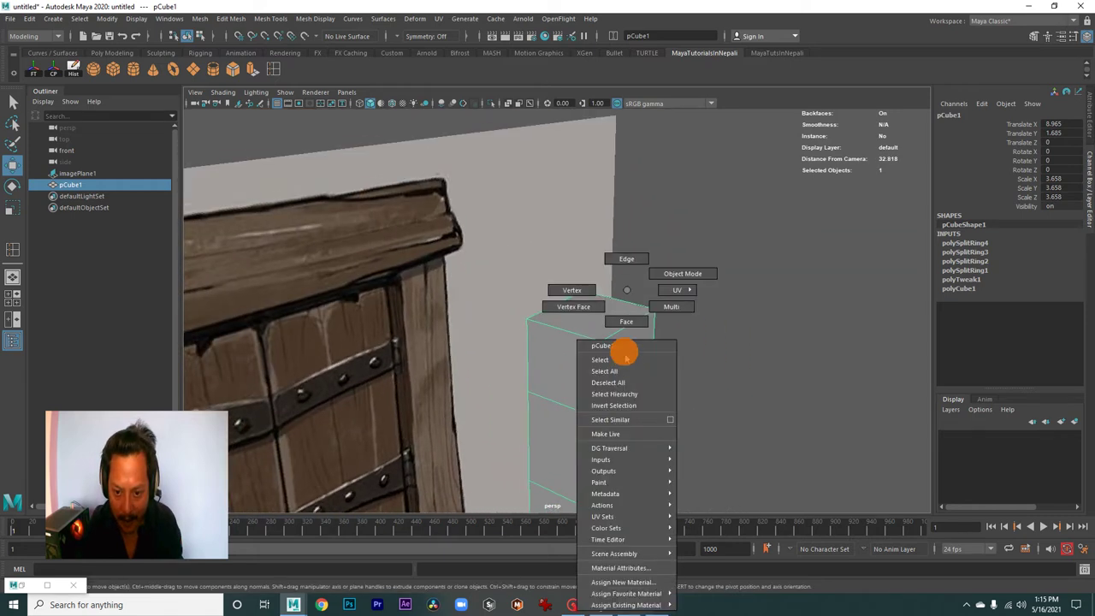
click(596, 349)
mouse_move(654, 370)
alt+mouse_down()
mouse_move(604, 373)
mouse_move(610, 391)
alt+mouse_up()
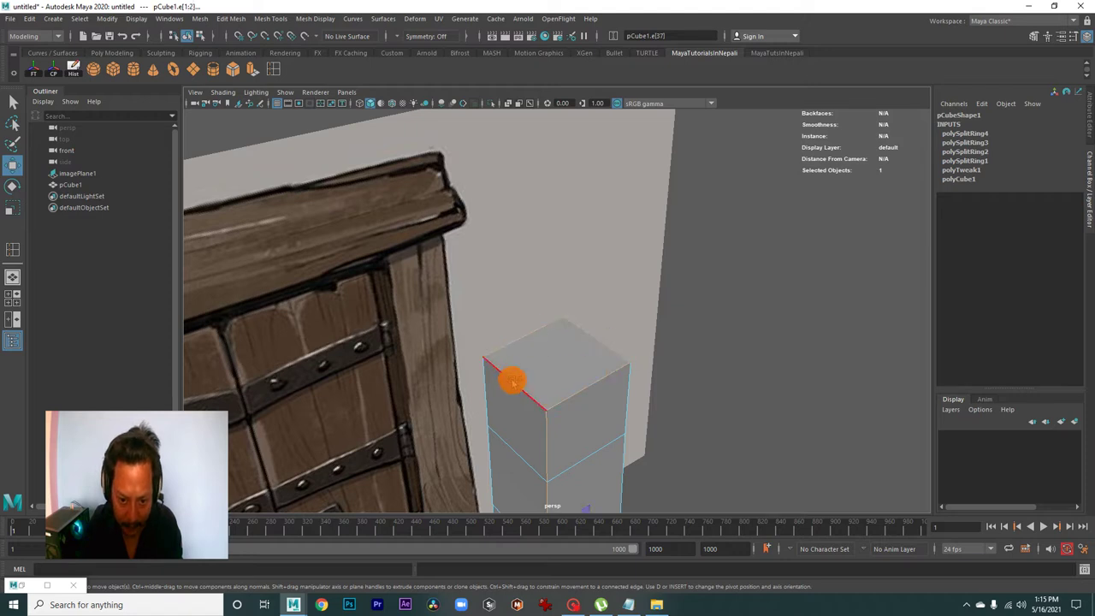
Add the remaining vertical corner edges to the selection and apply Edit Mesh > Bevel, creating polyBevel1
alt+drag(565, 401, 495, 350)
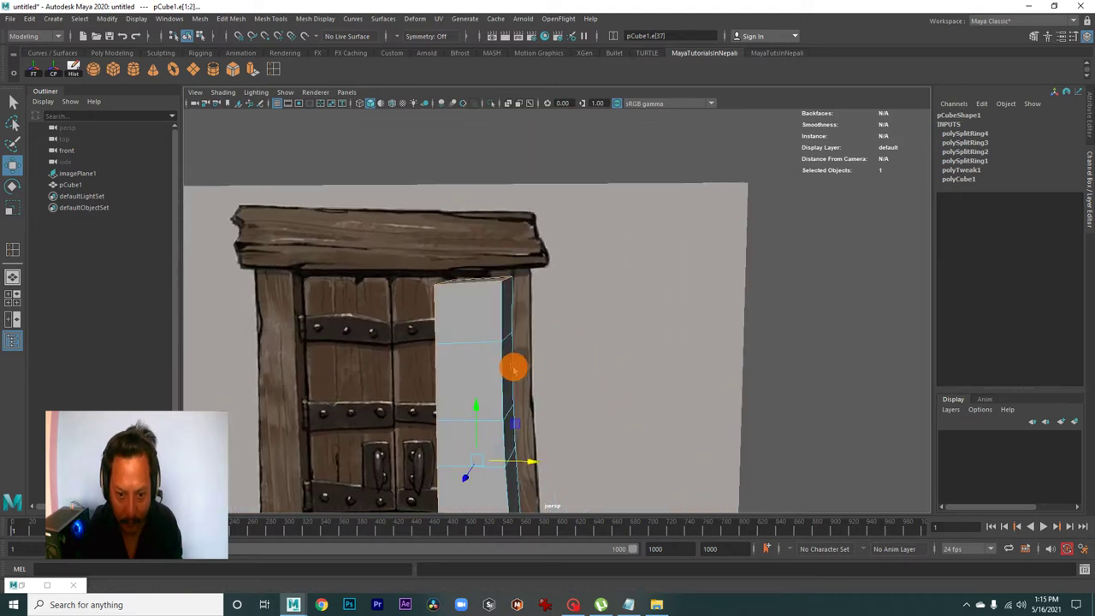
mouse_move(559, 399)
alt+mouse_down()
mouse_move(482, 360)
mouse_move(502, 281)
mouse_move(659, 325)
mouse_move(456, 351)
alt+mouse_up()
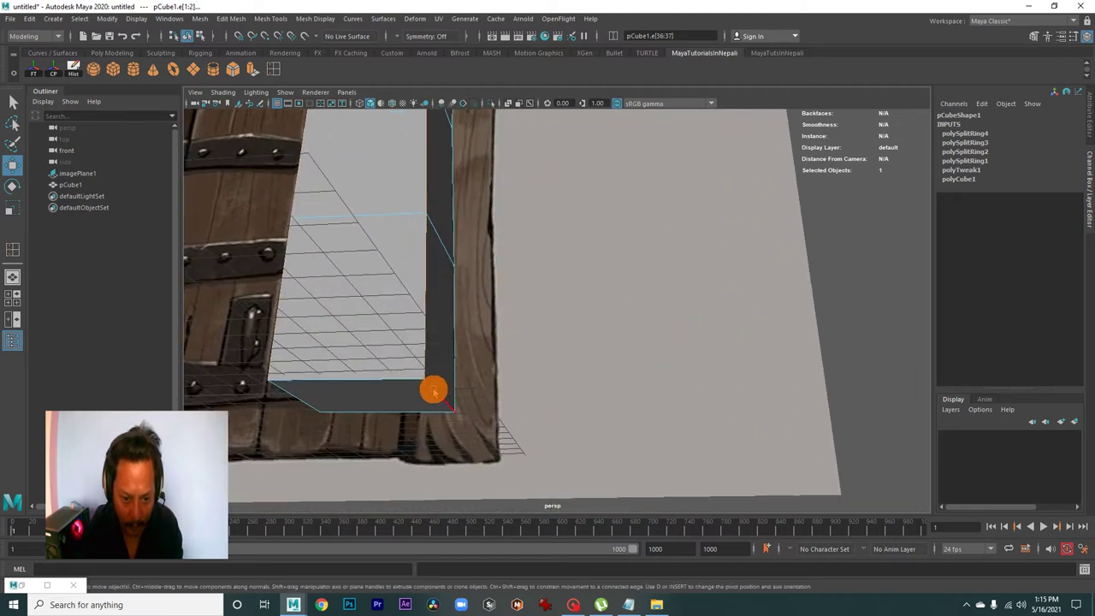
mouse_move(391, 377)
alt+mouse_down()
mouse_move(382, 371)
mouse_move(505, 359)
mouse_move(468, 291)
alt+mouse_up()
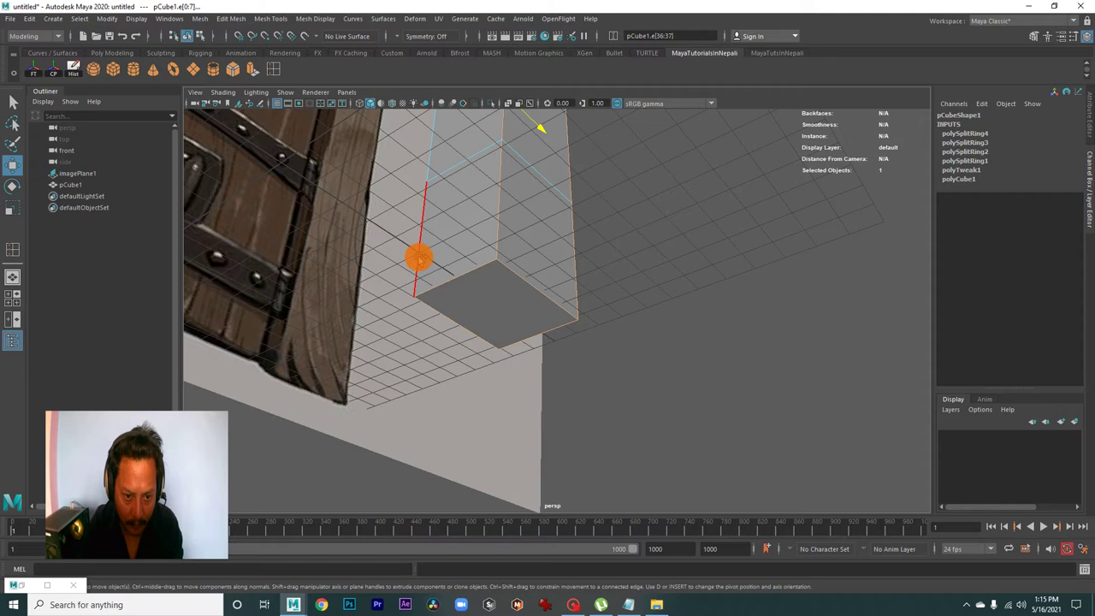
mouse_move(545, 304)
alt+mouse_down()
mouse_move(562, 276)
mouse_move(557, 328)
mouse_move(533, 276)
mouse_move(400, 331)
mouse_move(532, 256)
mouse_move(543, 333)
mouse_move(558, 266)
alt+mouse_up()
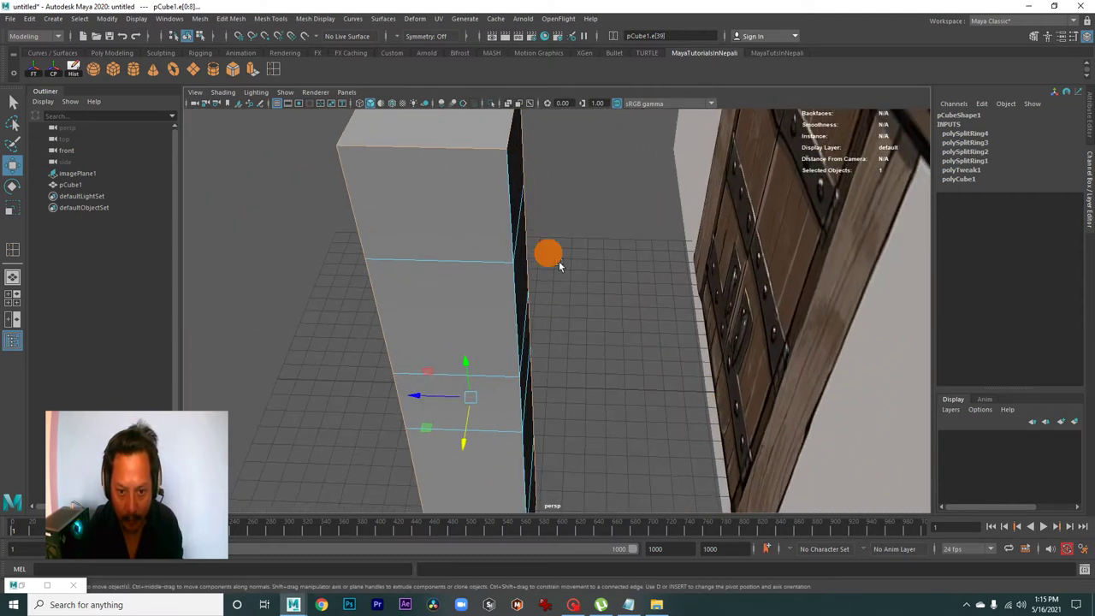
click(505, 196)
mouse_move(506, 196)
alt+mouse_down()
mouse_move(451, 271)
mouse_move(518, 320)
mouse_move(491, 327)
mouse_move(631, 347)
mouse_move(681, 384)
mouse_move(692, 347)
mouse_move(601, 380)
alt+mouse_up()
alt+right_drag(602, 381, 533, 330)
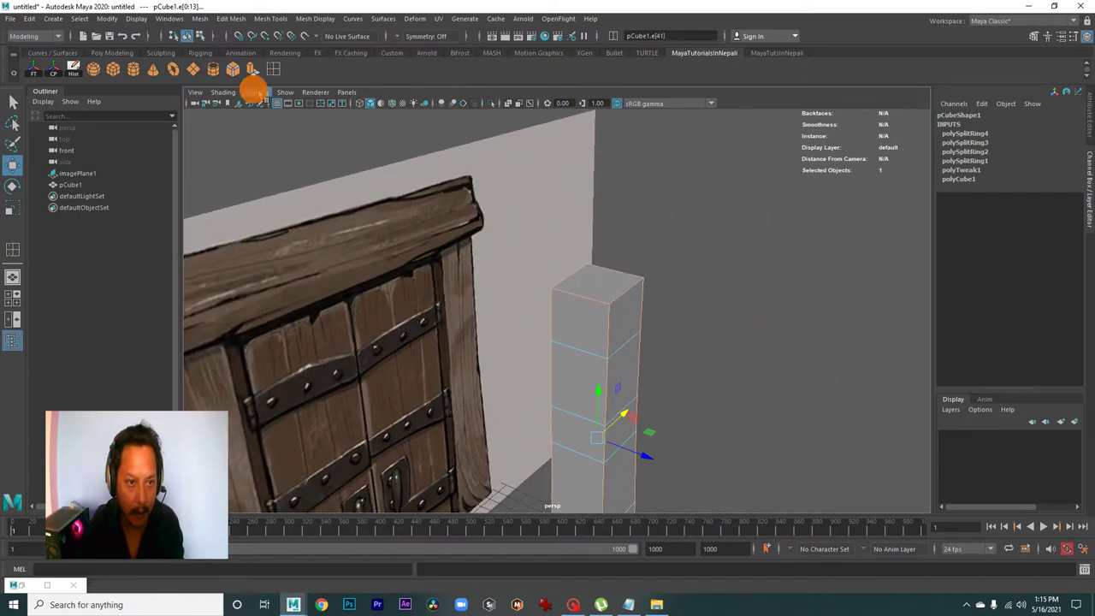
click(231, 70)
mouse_move(349, 140)
alt+mouse_down()
mouse_move(642, 283)
mouse_move(701, 294)
mouse_move(744, 329)
mouse_move(694, 320)
alt+mouse_up()
mouse_move(694, 320)
alt+right_down()
mouse_move(508, 296)
mouse_move(625, 340)
alt+right_up()
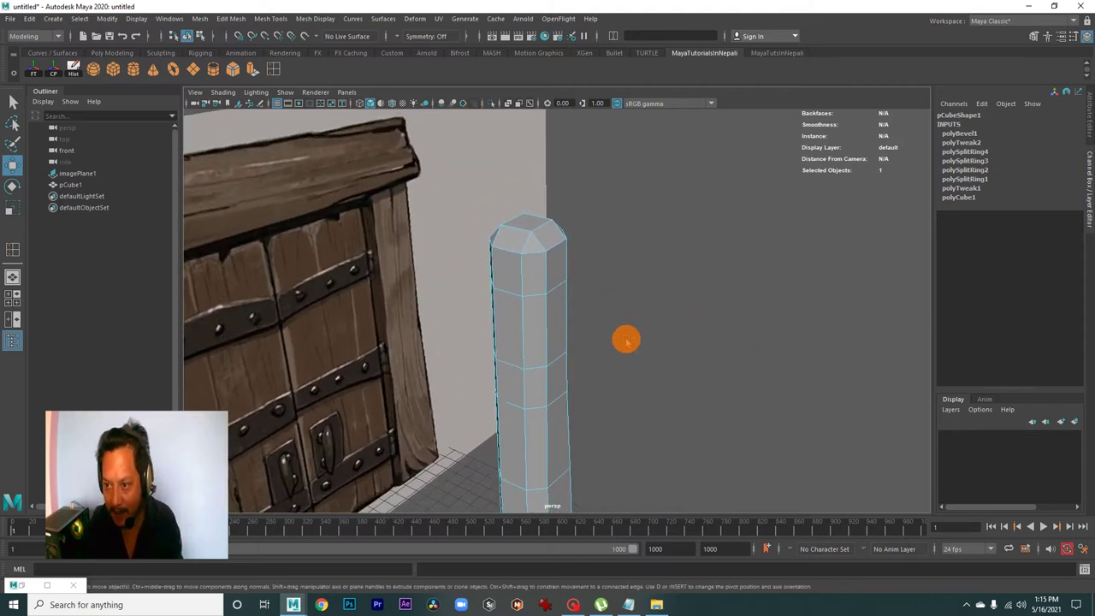
Set polyBevel1 to Fraction 0.2 and 2 segments in the in-view editor
click(959, 135)
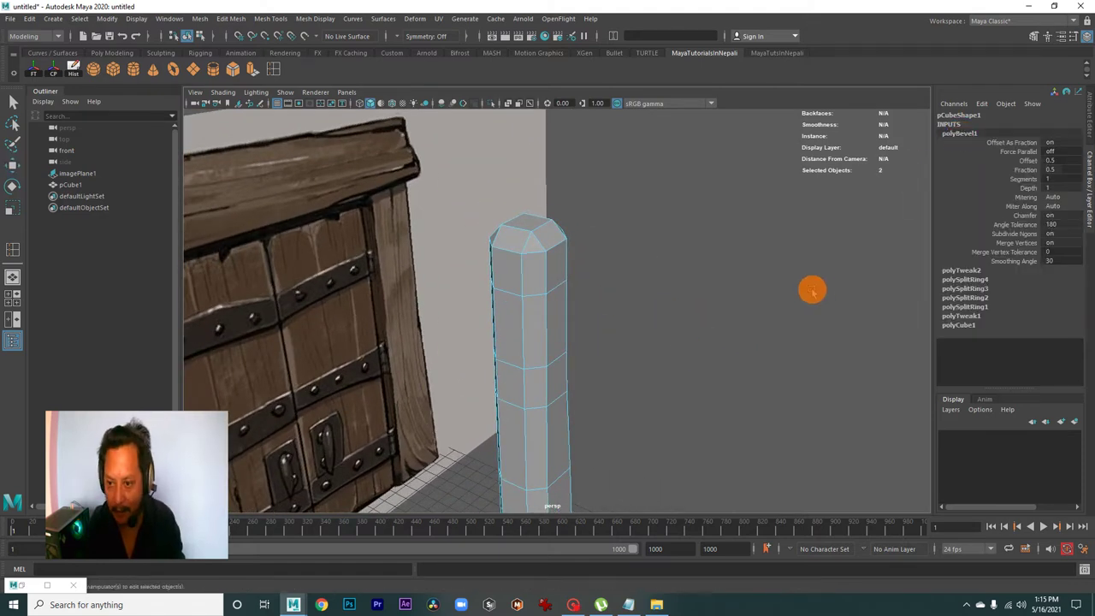
key(t)
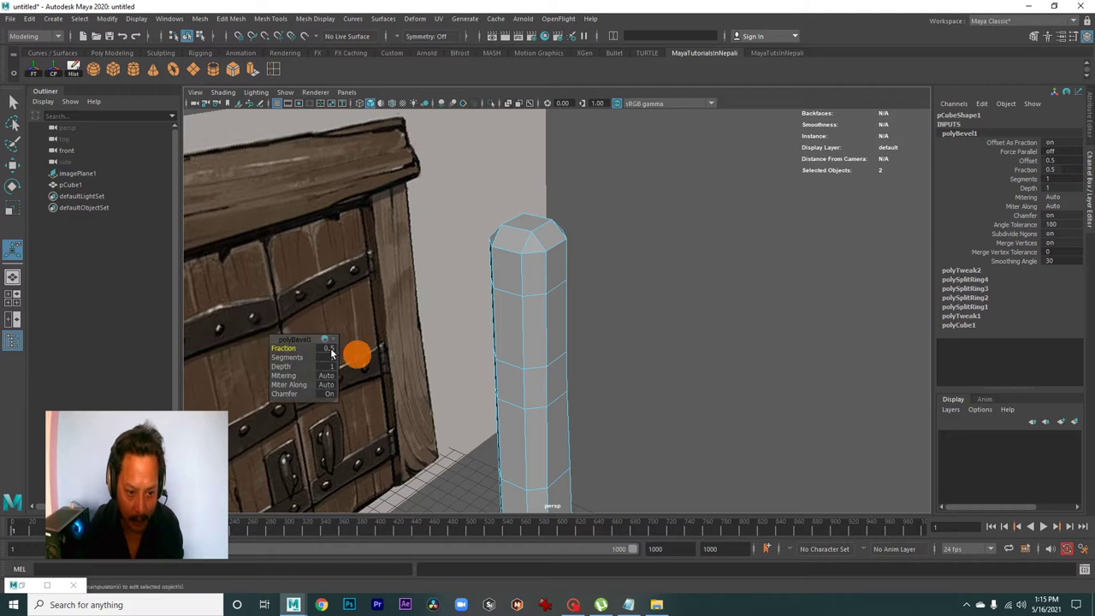
drag(262, 322, 726, 215)
alt+right_drag(644, 290, 733, 285)
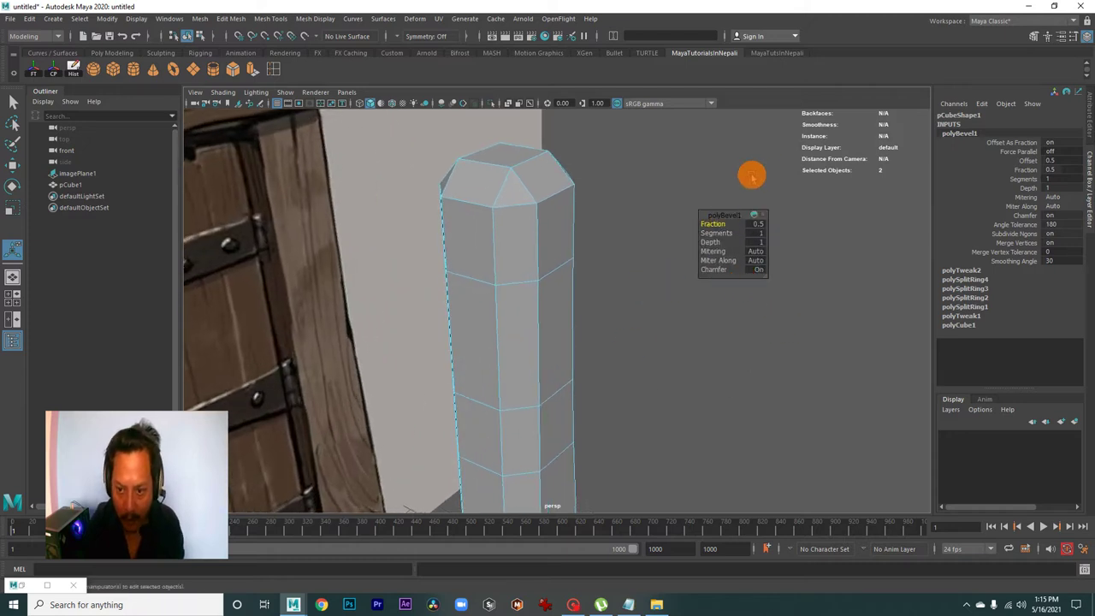
drag(712, 224, 712, 225)
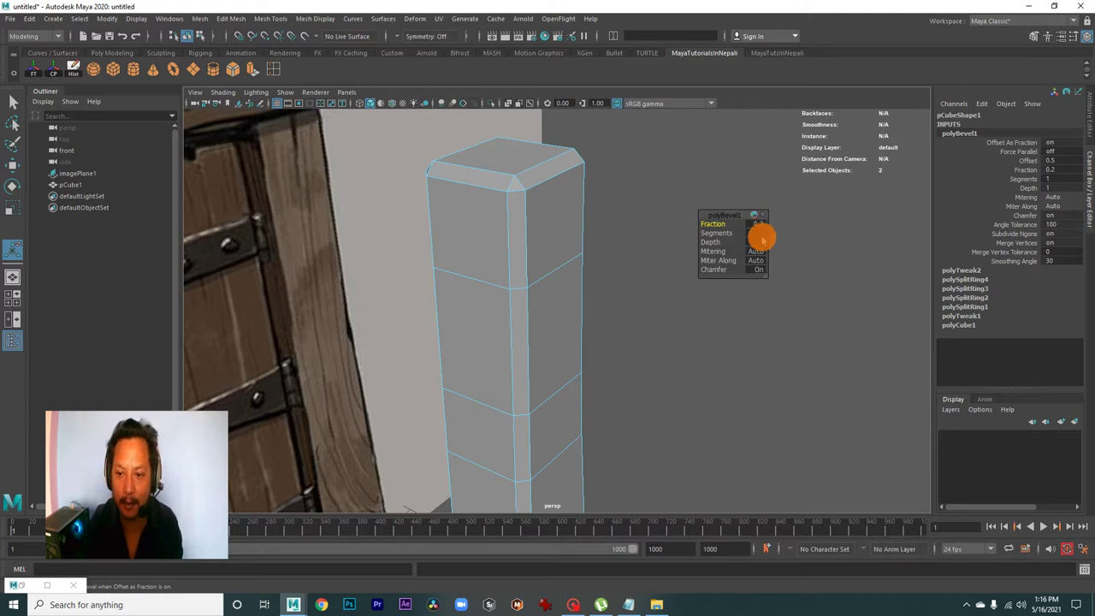
text(2)
key(Return)
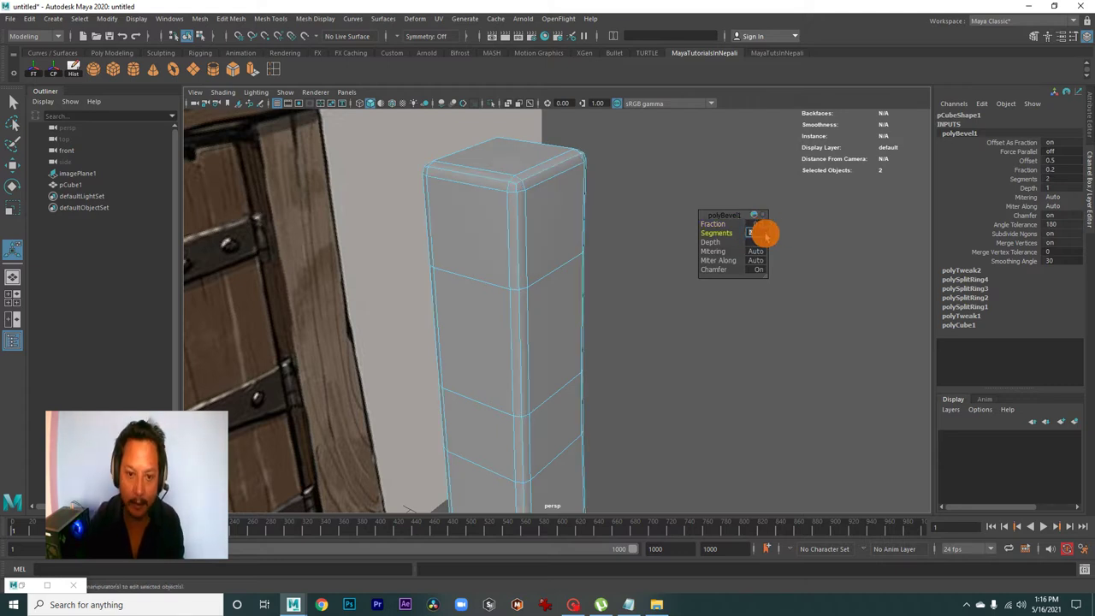
Deselect, reselect the whole column in object mode, and switch to the four-view layout
right_drag(552, 224, 587, 208)
click(707, 308)
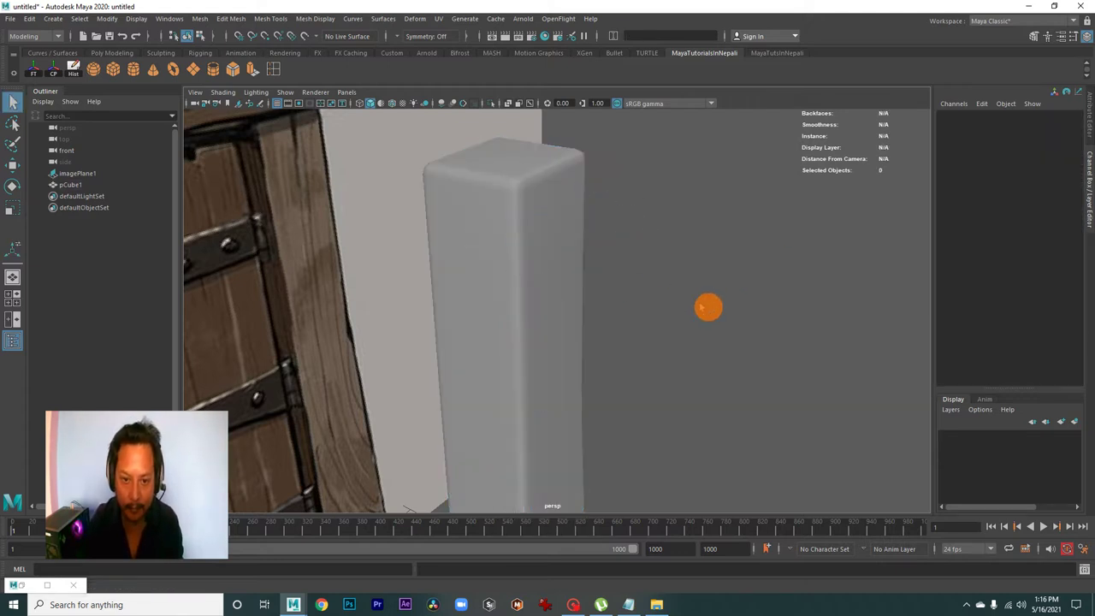
alt+right_drag(706, 308, 624, 344)
mouse_move(623, 345)
alt+mouse_down()
mouse_move(505, 342)
mouse_move(679, 289)
mouse_move(636, 354)
mouse_move(559, 371)
alt+mouse_up()
click(540, 331)
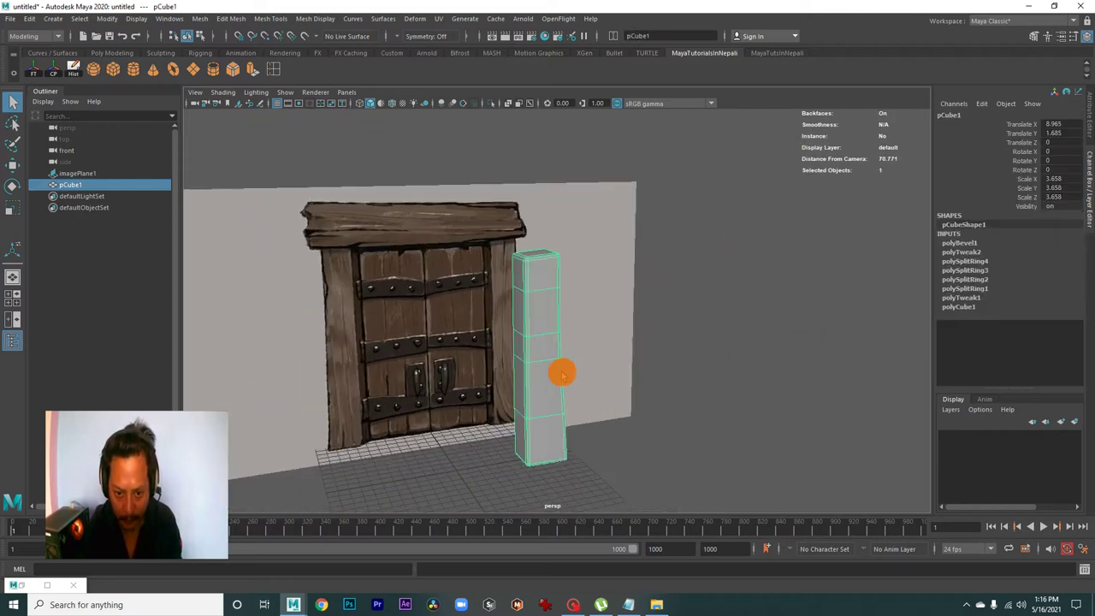
key(space)
key(space)
In front view, slide the column's side vertex rows along X to match the reference post
mouse_move(454, 379)
alt+middle_down()
mouse_move(528, 306)
mouse_move(477, 322)
alt+middle_up()
alt+right_drag(477, 323, 670, 384)
mouse_move(557, 247)
right_down()
mouse_move(473, 271)
mouse_move(591, 337)
right_up()
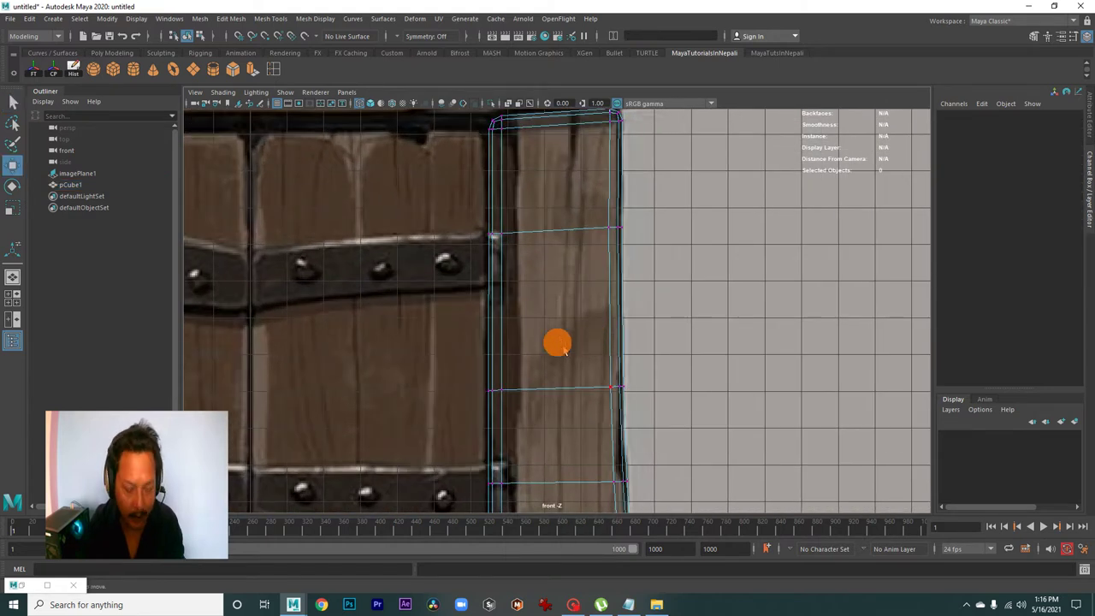
alt+middle_drag(557, 343, 581, 374)
drag(505, 296, 590, 329)
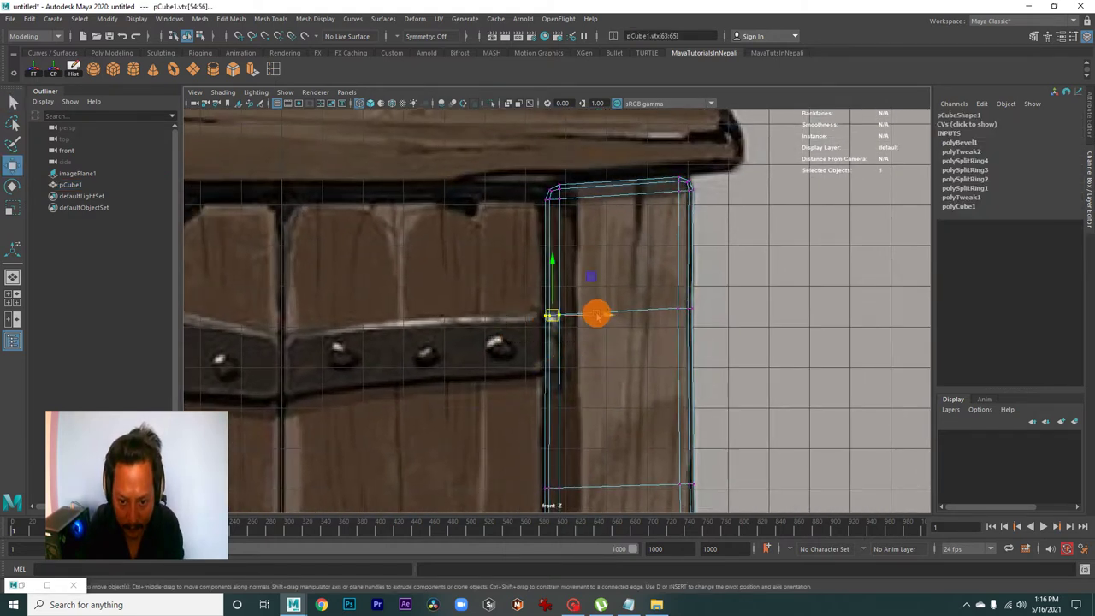
alt+middle_drag(605, 357, 618, 292)
drag(605, 360, 605, 360)
alt+middle_drag(604, 360, 625, 257)
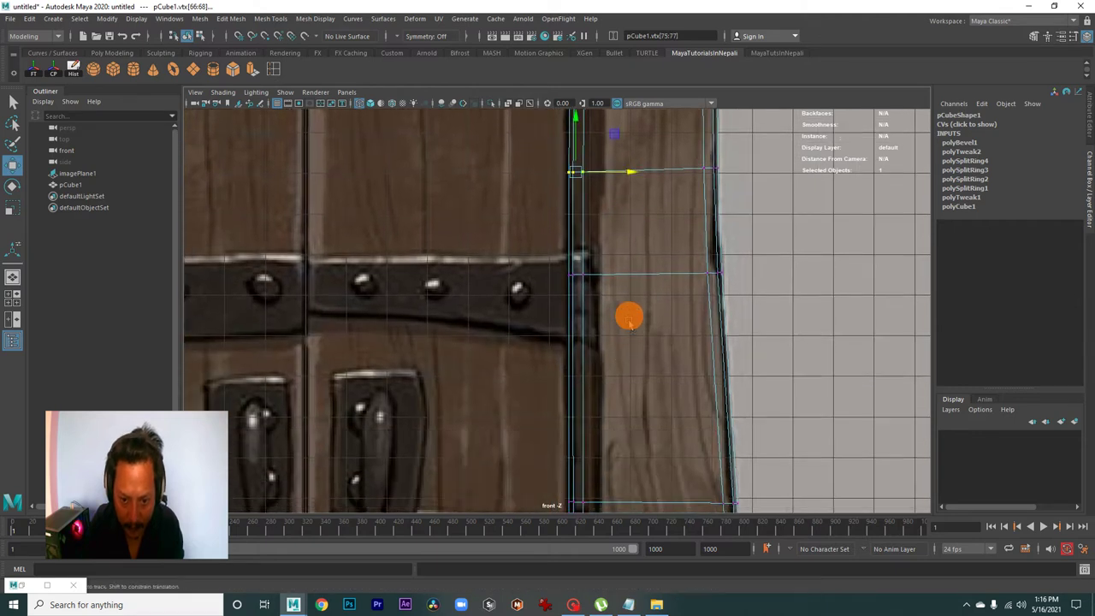
drag(525, 220, 605, 252)
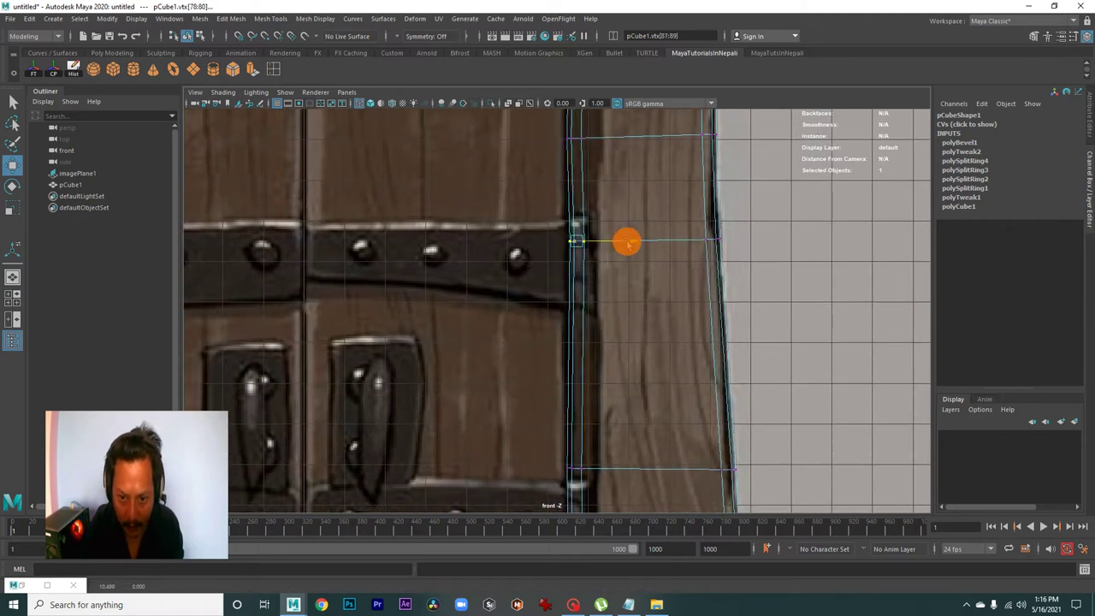
alt+middle_drag(557, 449, 548, 273)
drag(547, 274, 607, 329)
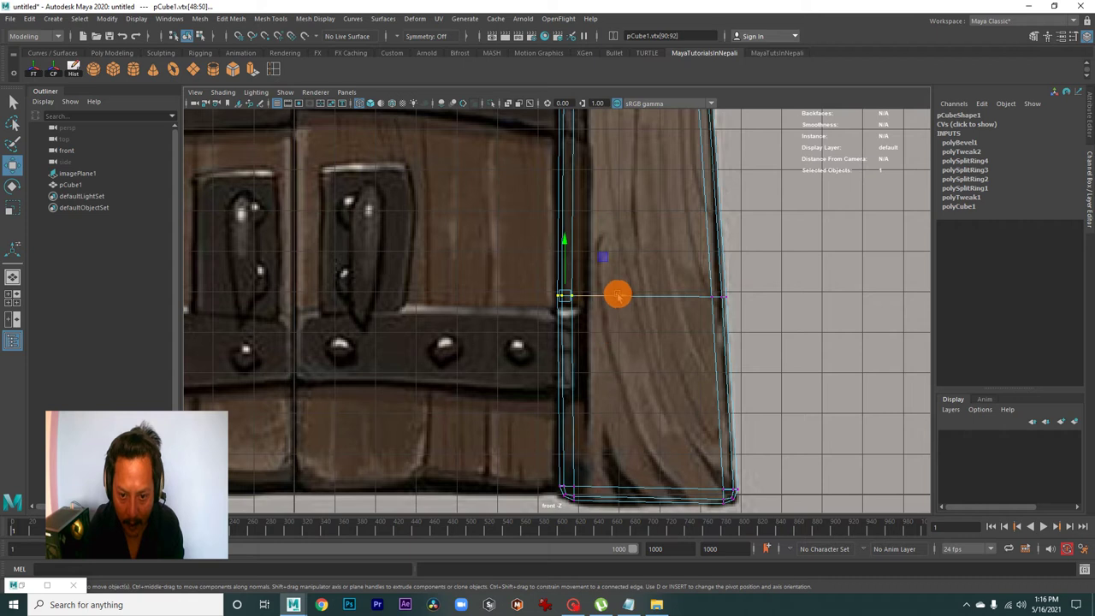
Nudge the bottom corner vertices and right-edge vertices onto the reference post's edges
alt+middle_drag(621, 371, 617, 303)
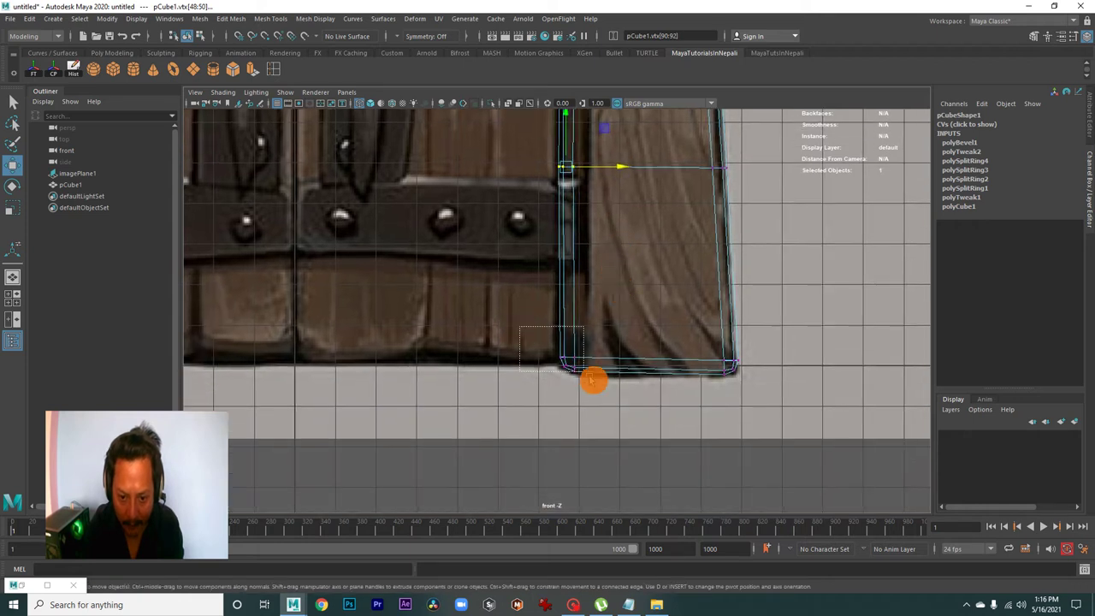
drag(571, 366, 566, 363)
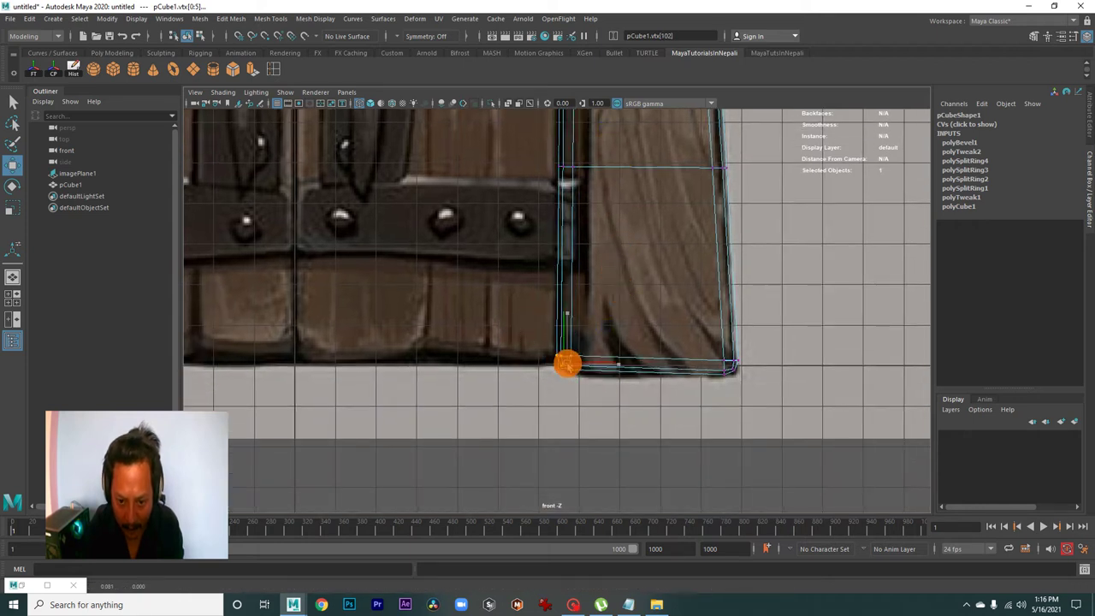
scroll(755, 386, up, 1)
click(737, 372)
drag(742, 372, 744, 375)
alt+middle_drag(800, 359, 757, 410)
drag(640, 315, 687, 347)
alt+middle_drag(687, 347, 814, 400)
drag(805, 356, 804, 352)
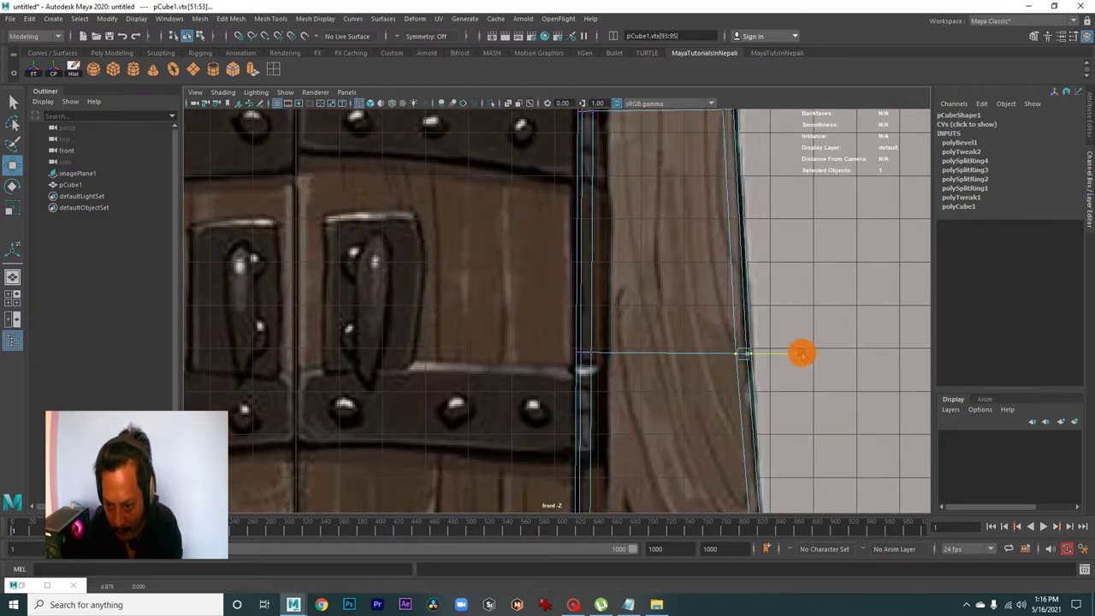
Fit the remaining right-edge row and top corner vertices under the lintel beam
scroll(804, 351, down, 3)
scroll(706, 436, up, 2)
scroll(706, 437, up, 2)
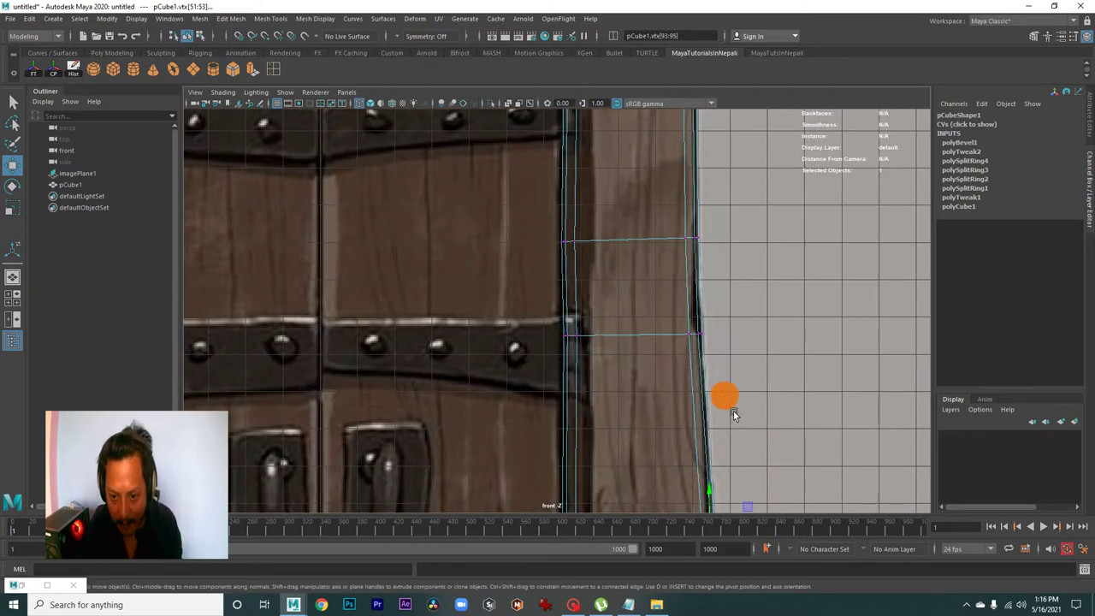
drag(660, 305, 703, 340)
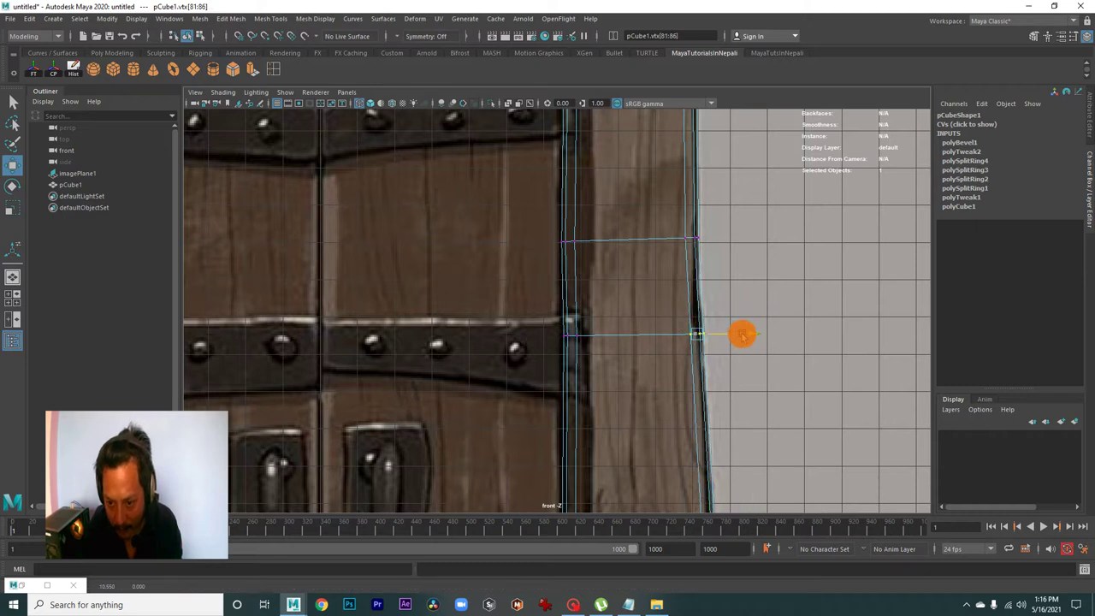
scroll(743, 334, down, 2)
mouse_move(721, 271)
alt+middle_down()
mouse_move(721, 359)
mouse_move(699, 416)
alt+middle_up()
scroll(792, 425, up, 2)
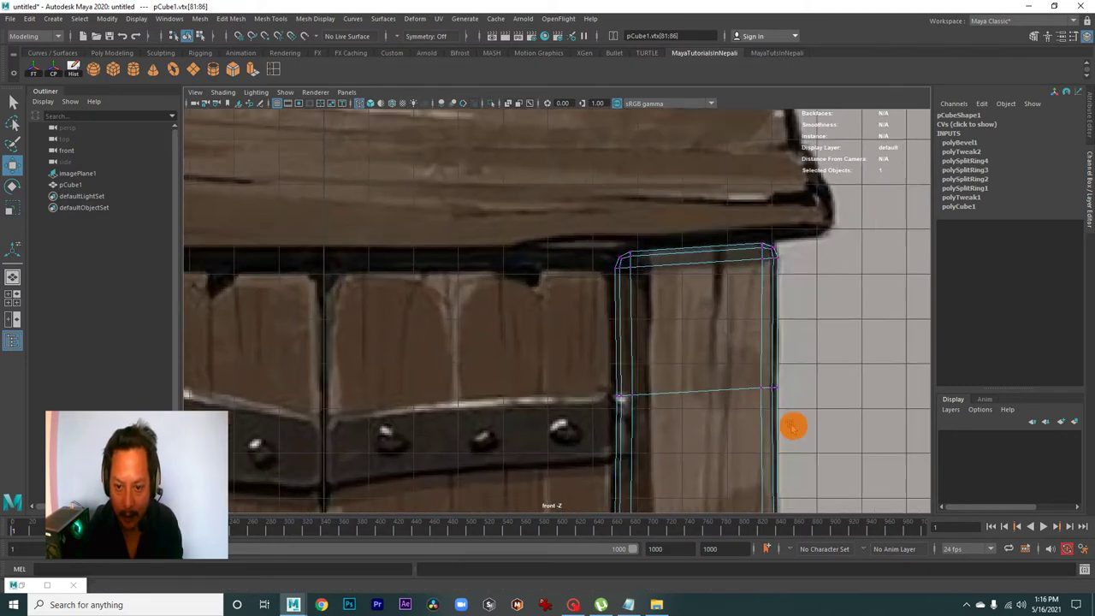
drag(598, 220, 682, 300)
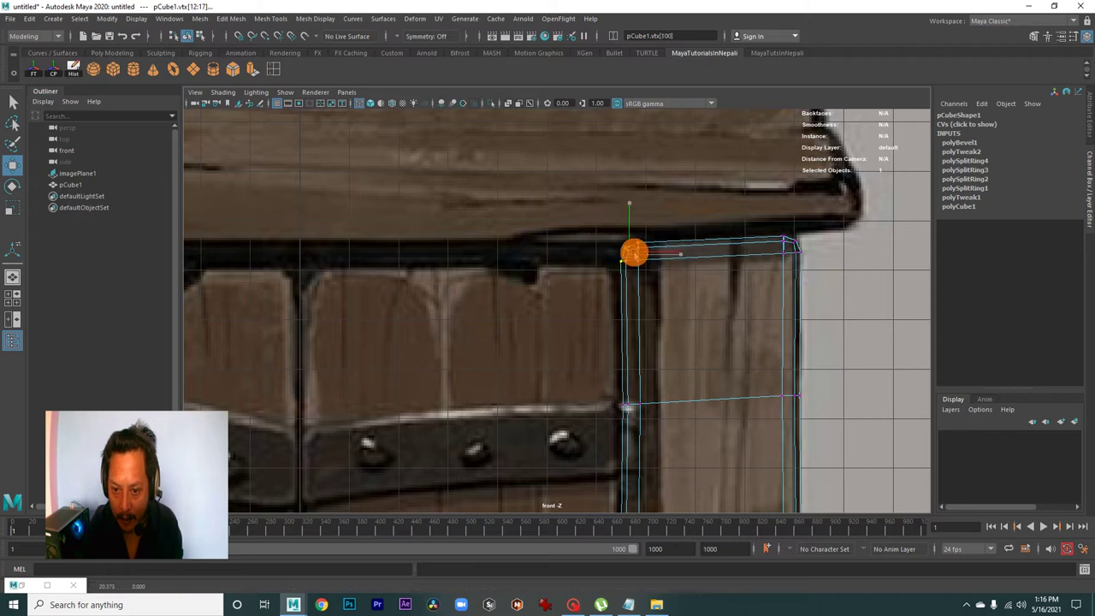
scroll(742, 279, down, 2)
drag(740, 259, 740, 256)
scroll(752, 280, down, 3)
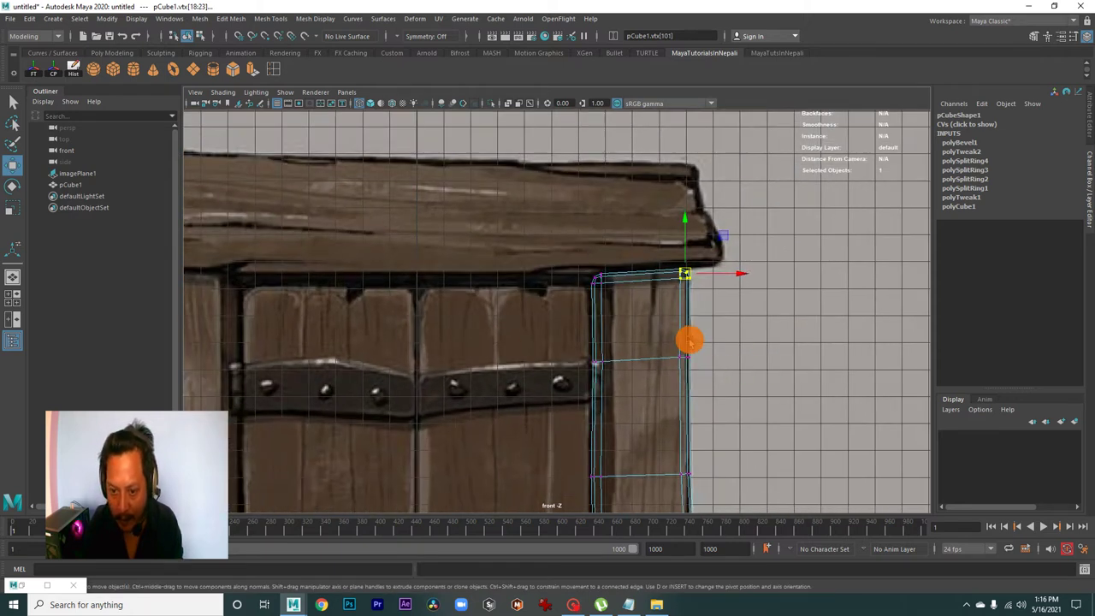
right_drag(689, 338, 733, 269)
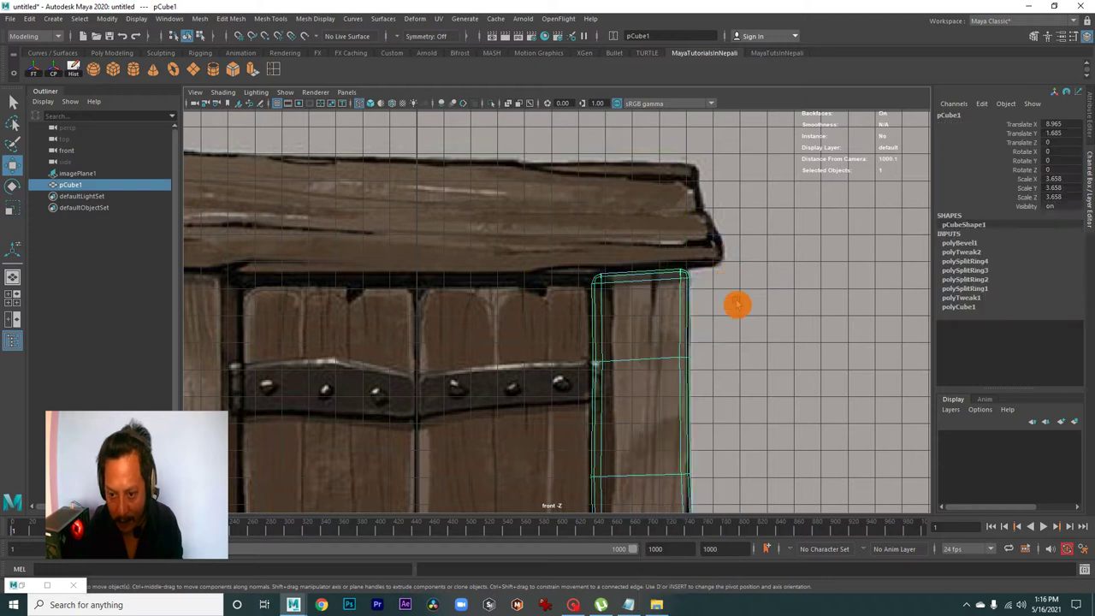
click(772, 419)
scroll(753, 410, down, 2)
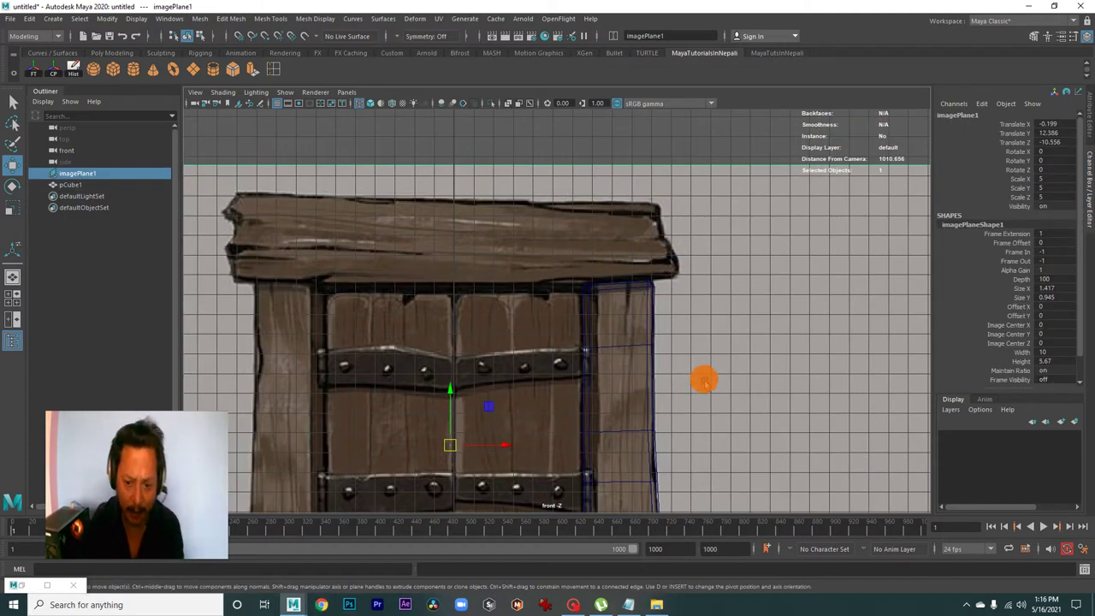
scroll(650, 363, down, 1)
scroll(575, 355, down, 1)
alt+middle_drag(575, 355, 621, 282)
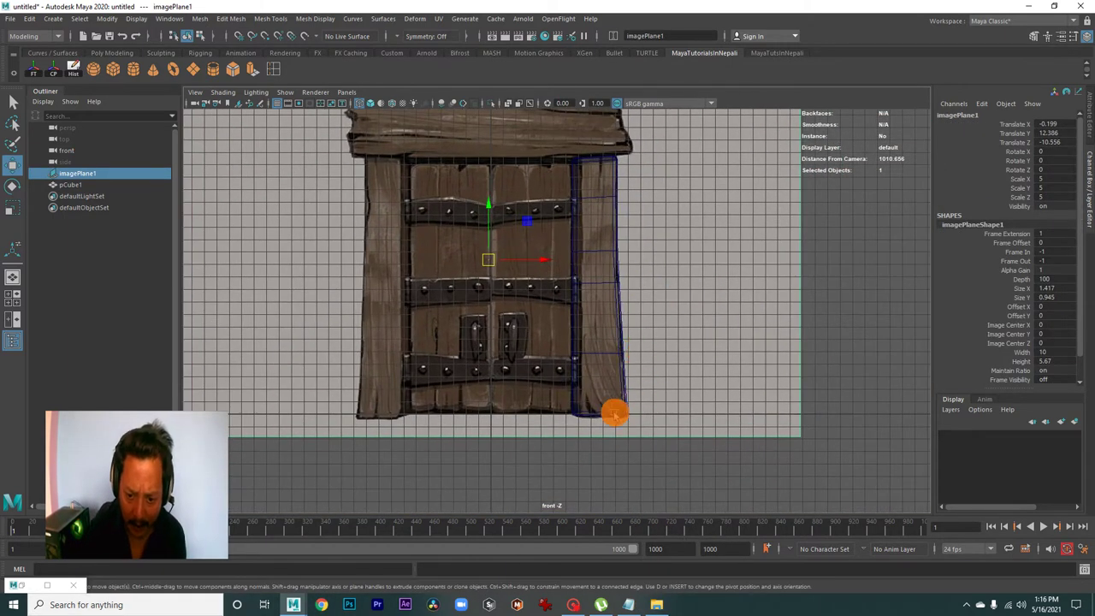
click(614, 413)
key(space)
key(space)
mouse_move(610, 300)
alt+mouse_down()
mouse_move(545, 304)
mouse_move(599, 317)
alt+mouse_up()
alt+right_drag(599, 317, 637, 359)
click(786, 314)
mouse_move(786, 313)
alt+mouse_down()
mouse_move(672, 384)
mouse_move(542, 342)
alt+mouse_up()
click(542, 342)
key(space)
key(space)
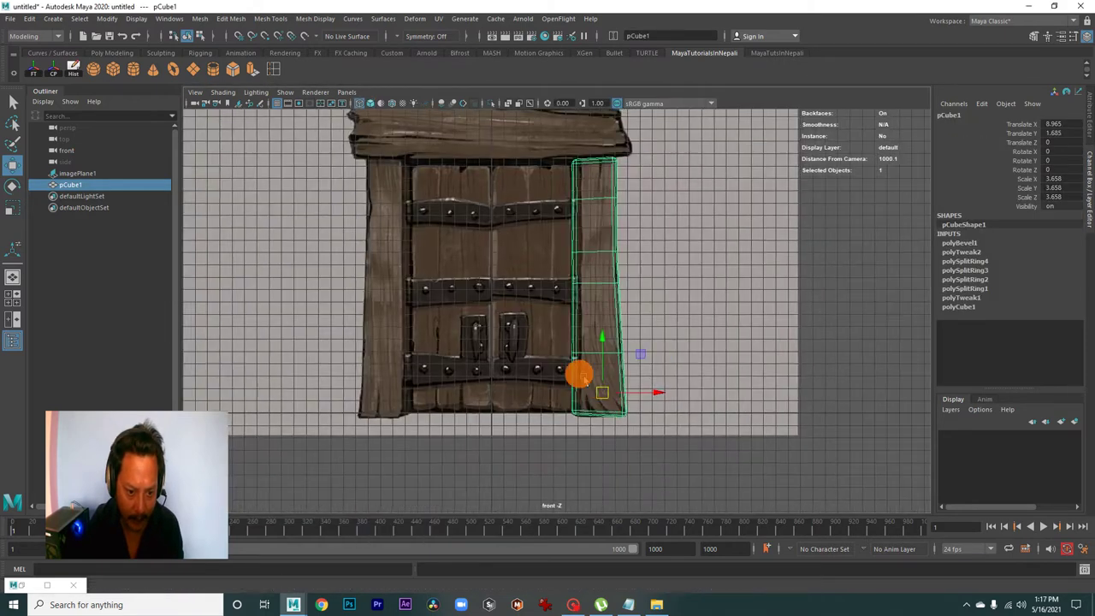
alt+right_drag(407, 246, 452, 303)
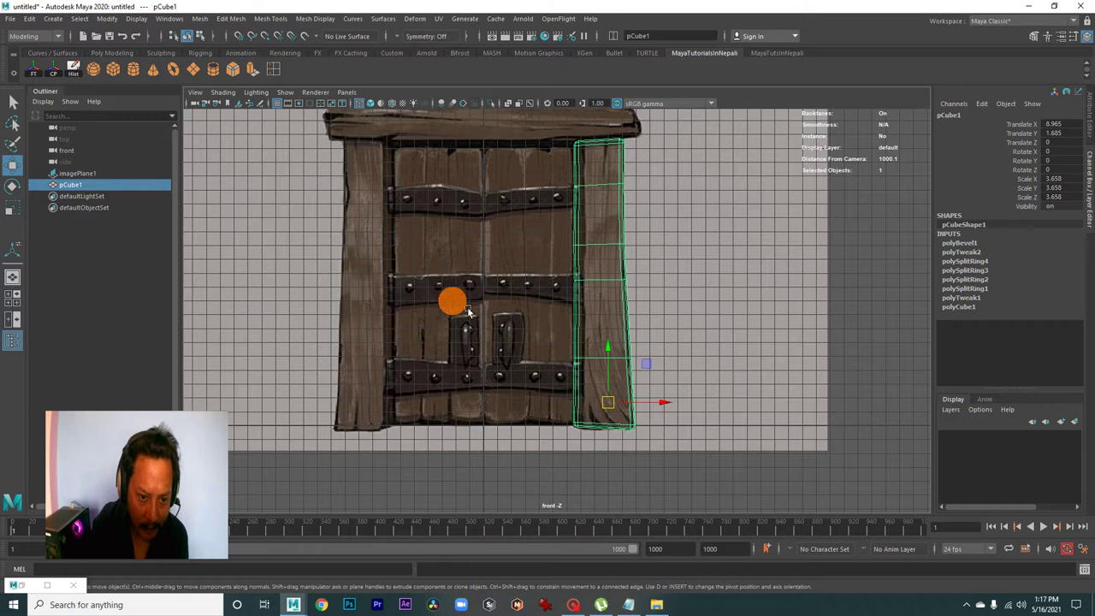
alt+middle_drag(452, 303, 572, 333)
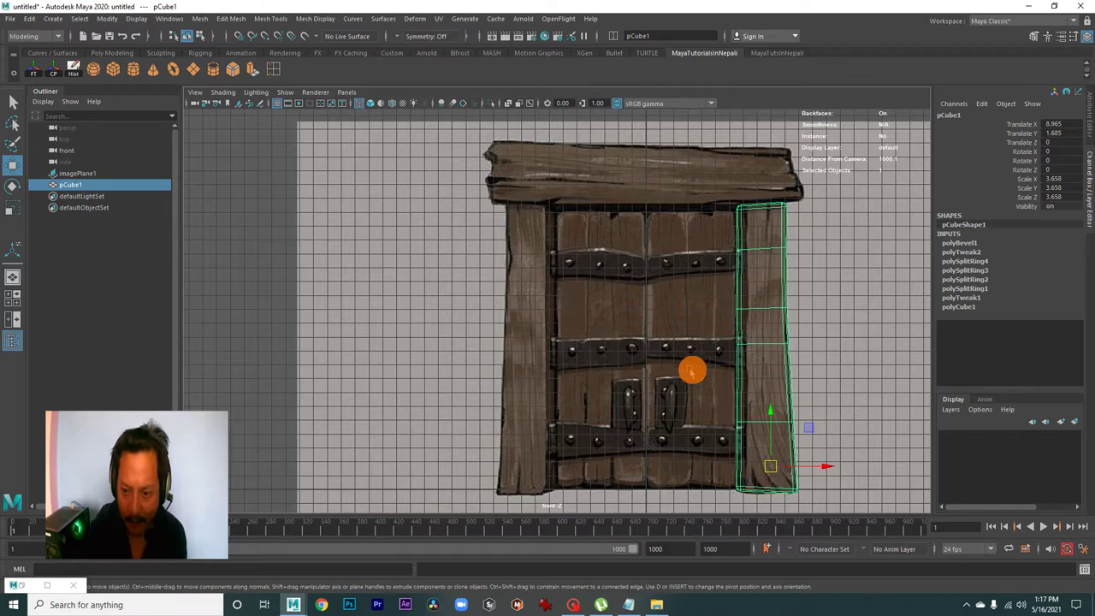
alt+right_drag(691, 370, 649, 351)
alt+right_drag(575, 341, 554, 364)
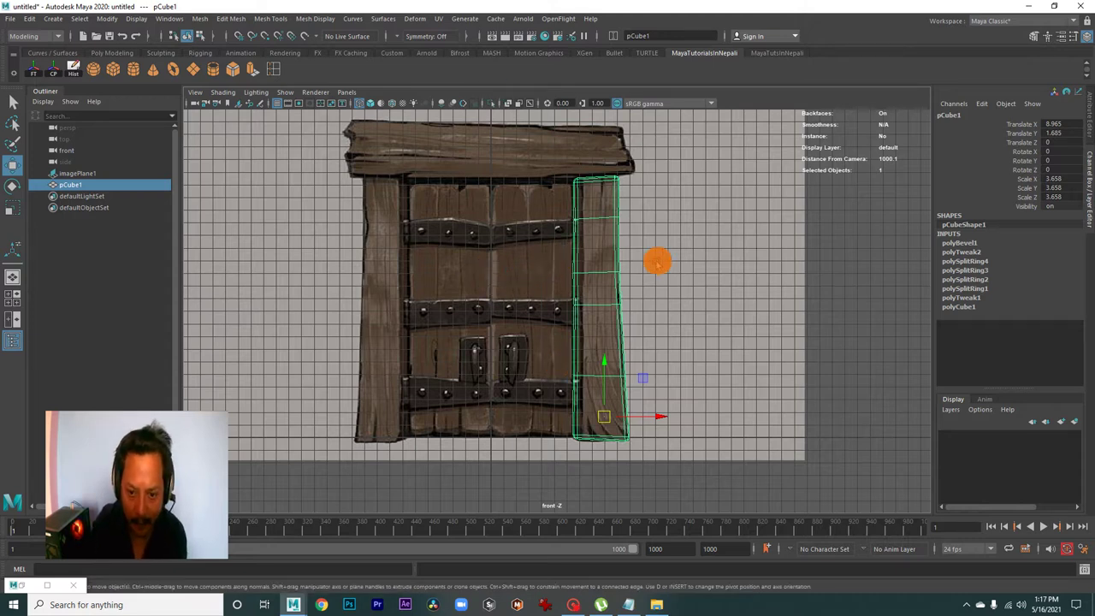
click(607, 268)
click(620, 264)
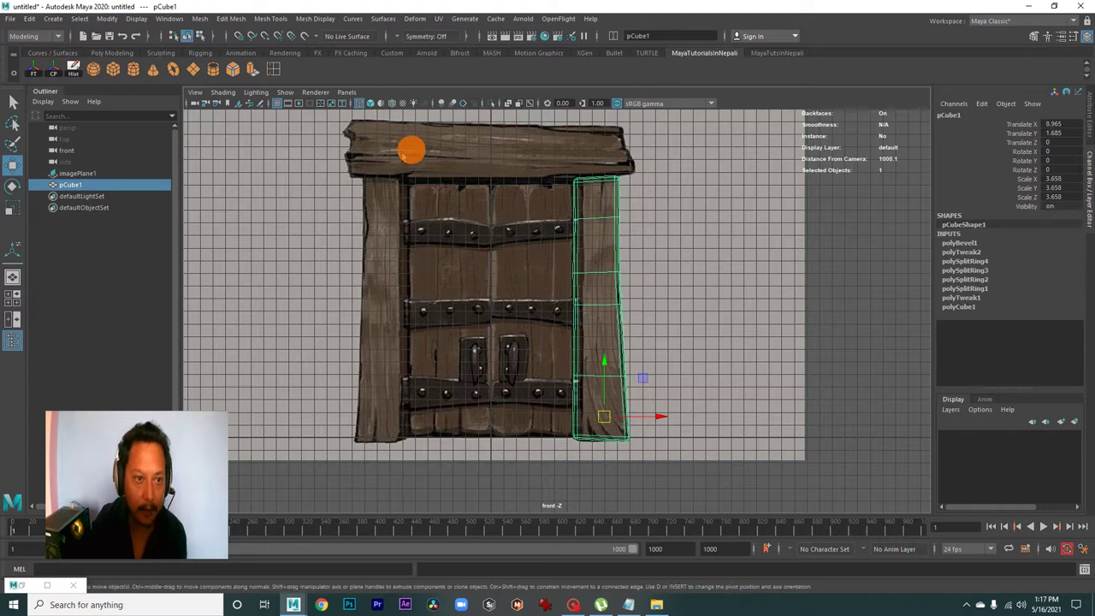
click(611, 313)
click(617, 308)
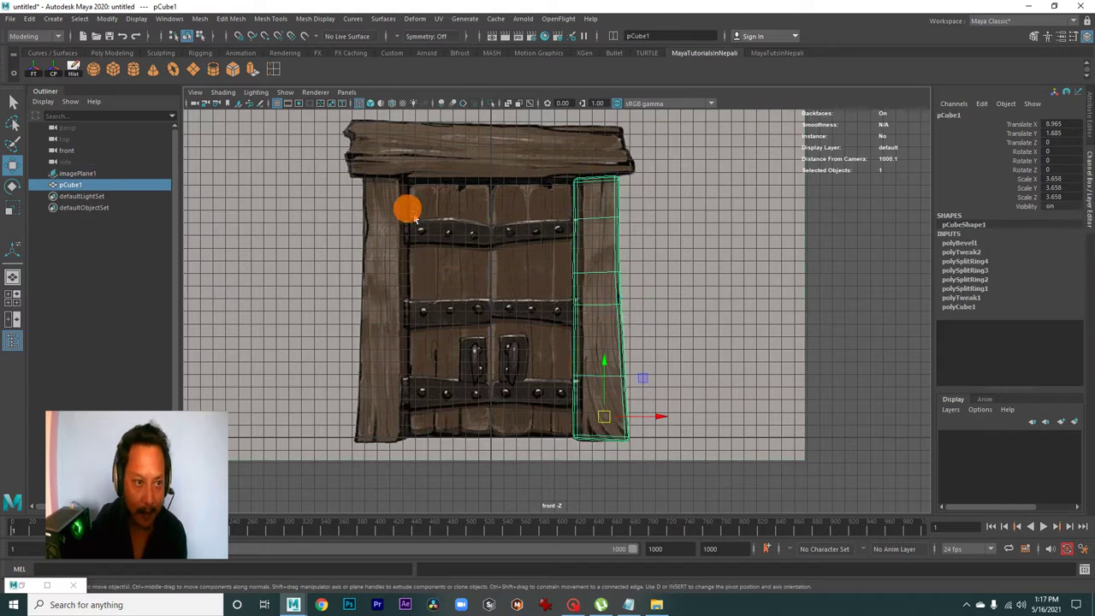
Open the Mesh > Mirror option box and reset it to default settings
click(199, 18)
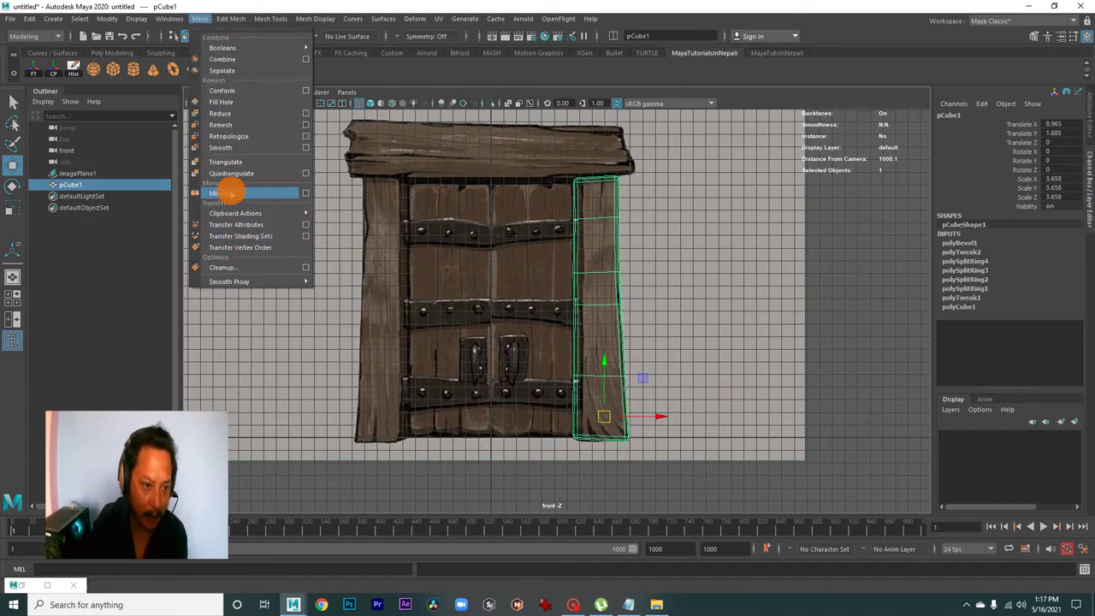
click(305, 194)
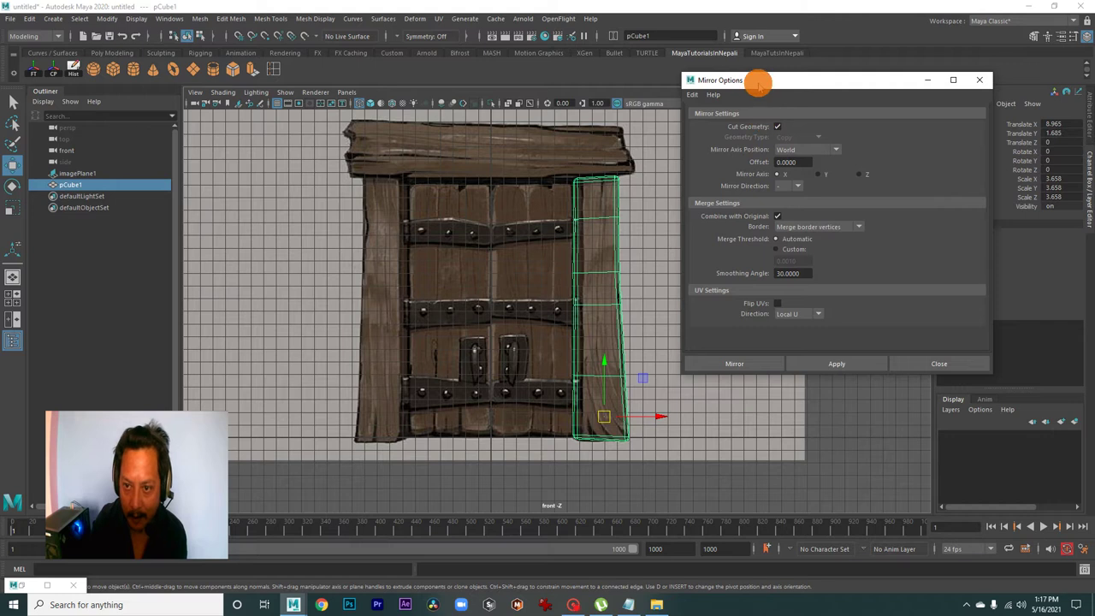
drag(758, 82, 805, 115)
click(739, 127)
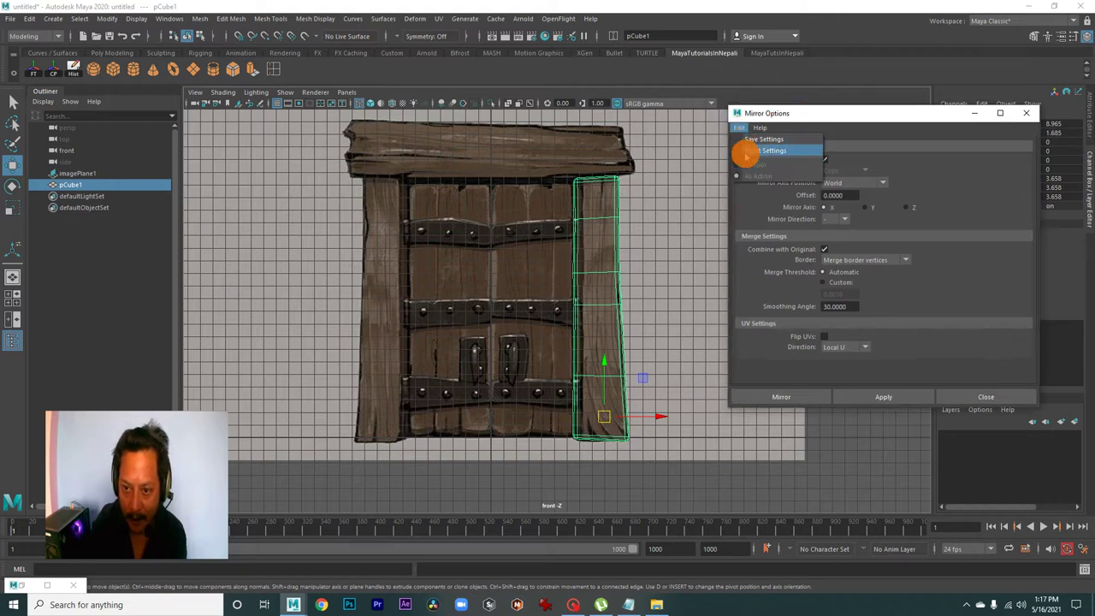
click(757, 149)
click(739, 127)
click(754, 150)
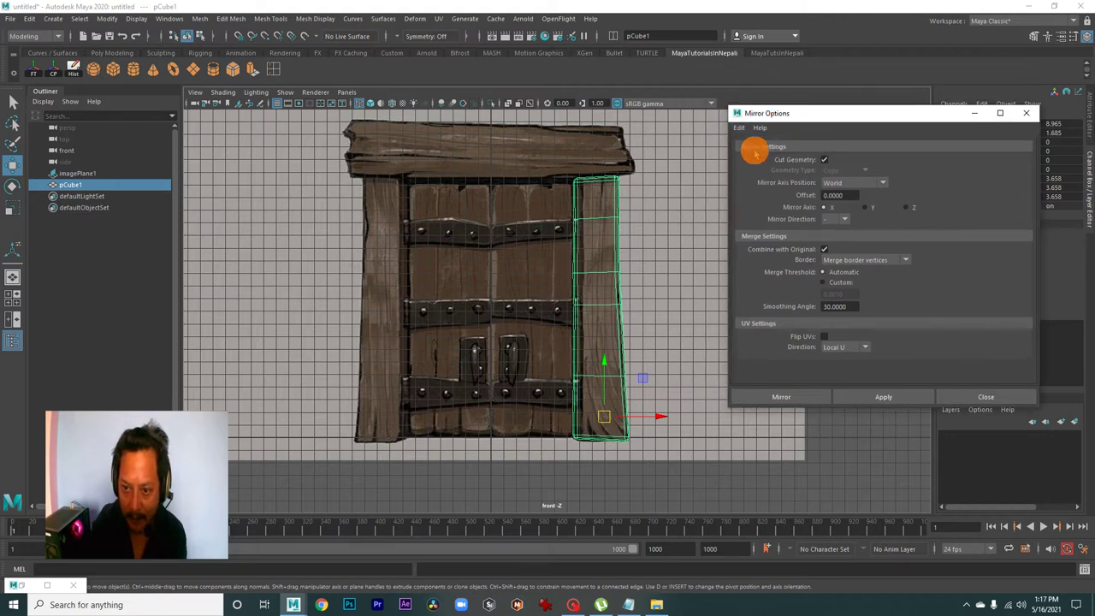
drag(809, 109, 824, 114)
Mirror the post across the X axis using World as the axis position
alt+middle_drag(496, 420, 486, 384)
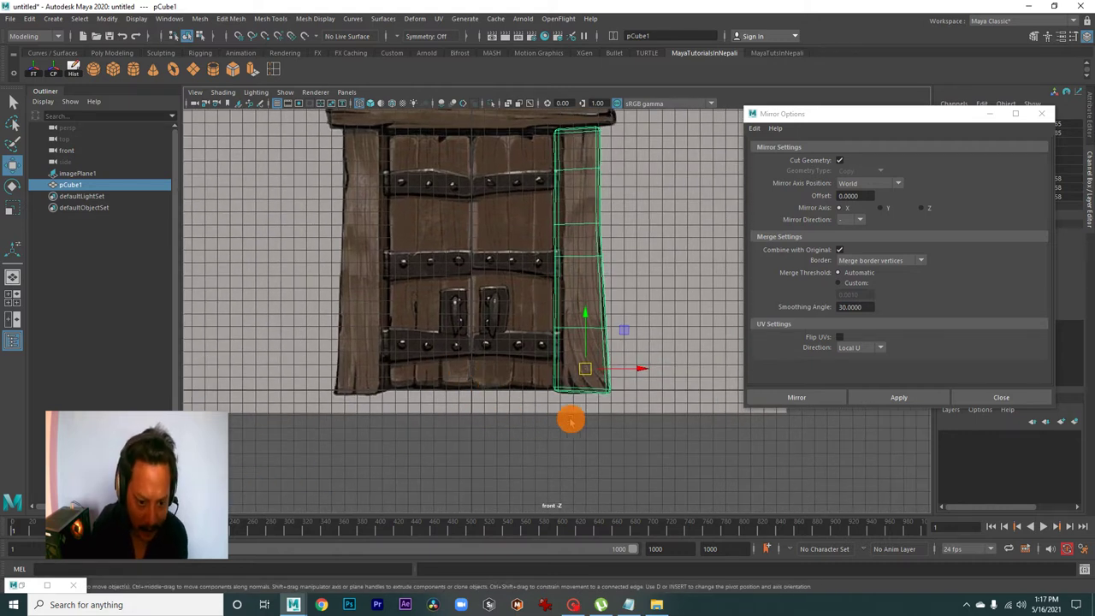
alt+middle_drag(605, 399, 559, 357)
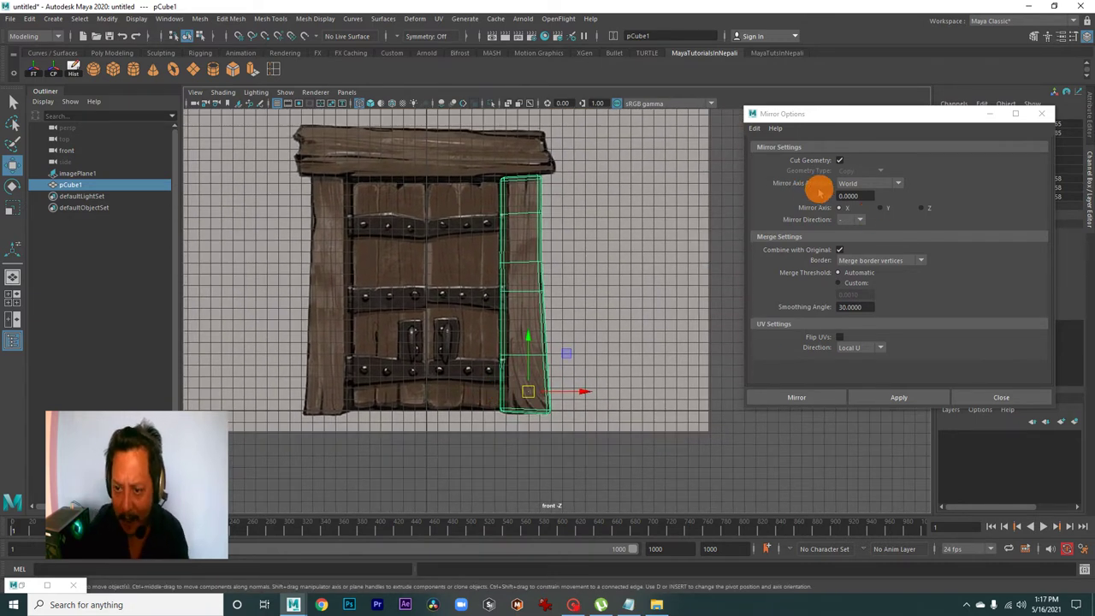
click(850, 184)
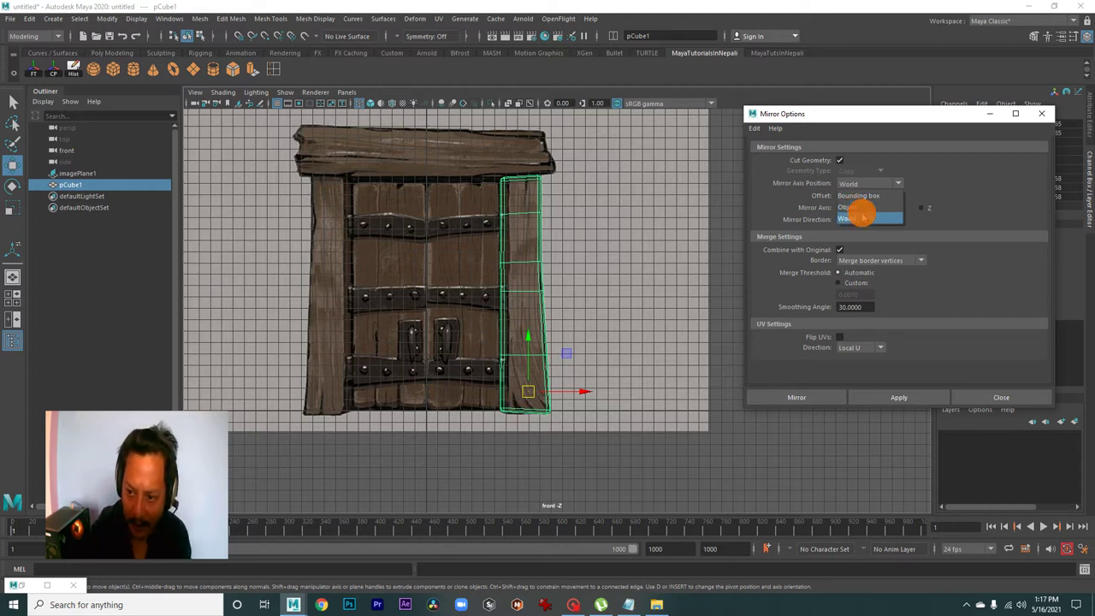
click(862, 218)
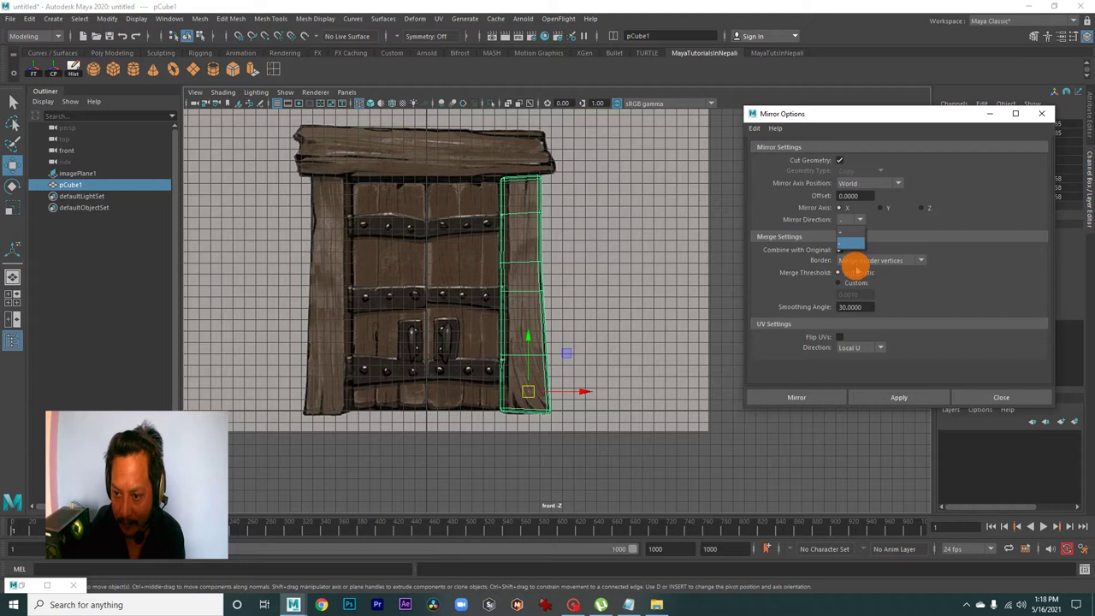
click(851, 244)
click(796, 397)
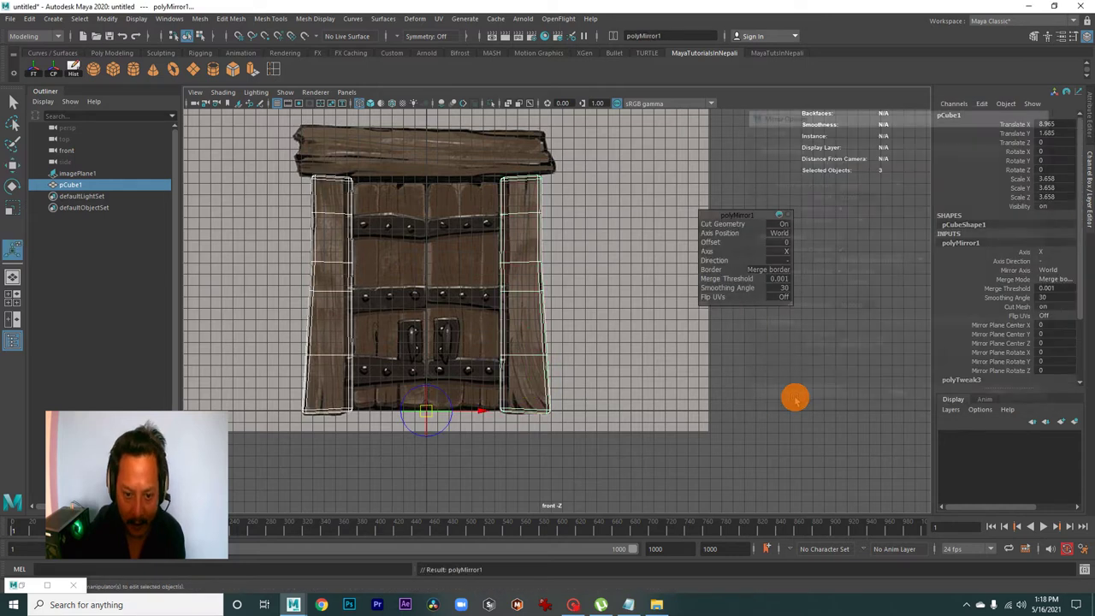
click(743, 367)
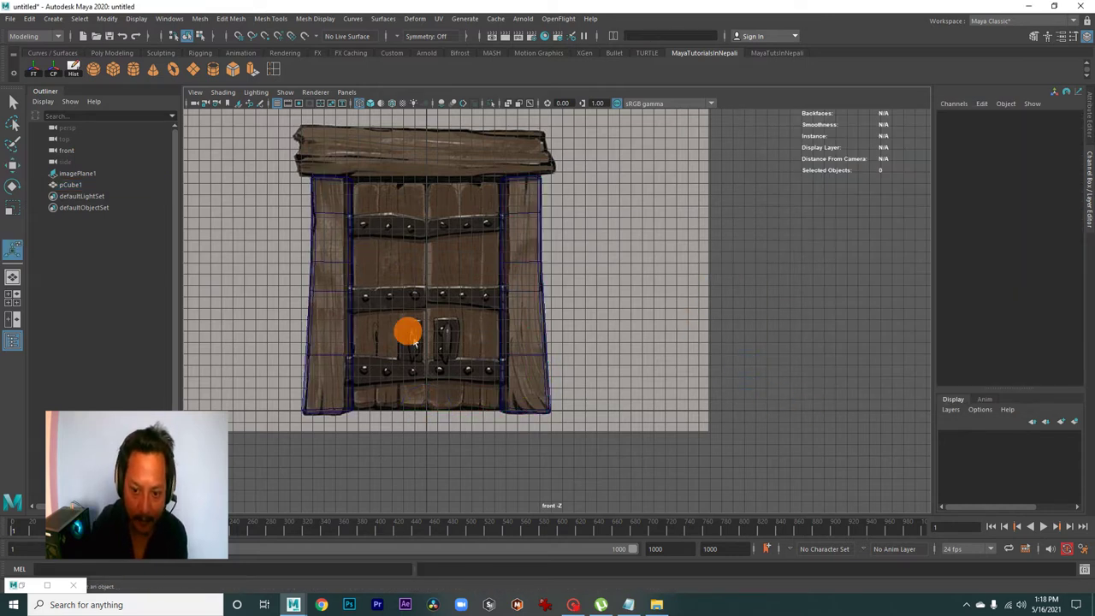
click(350, 277)
key(f)
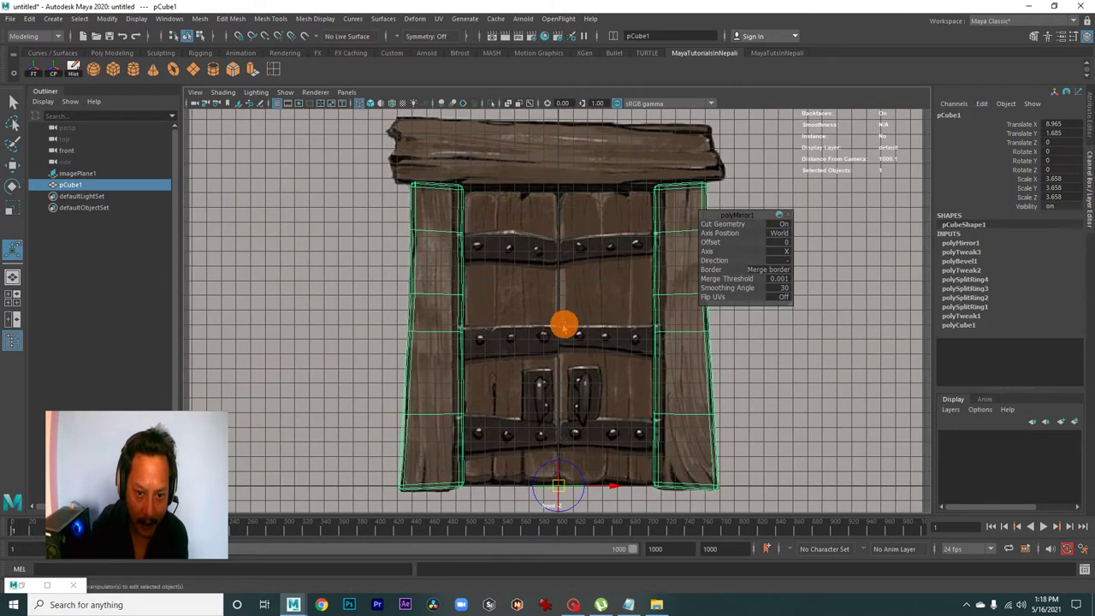
alt+middle_drag(539, 333, 451, 288)
key(space)
key(space)
mouse_move(428, 294)
alt+mouse_down()
mouse_move(384, 282)
mouse_move(422, 278)
mouse_move(436, 294)
alt+mouse_up()
key(space)
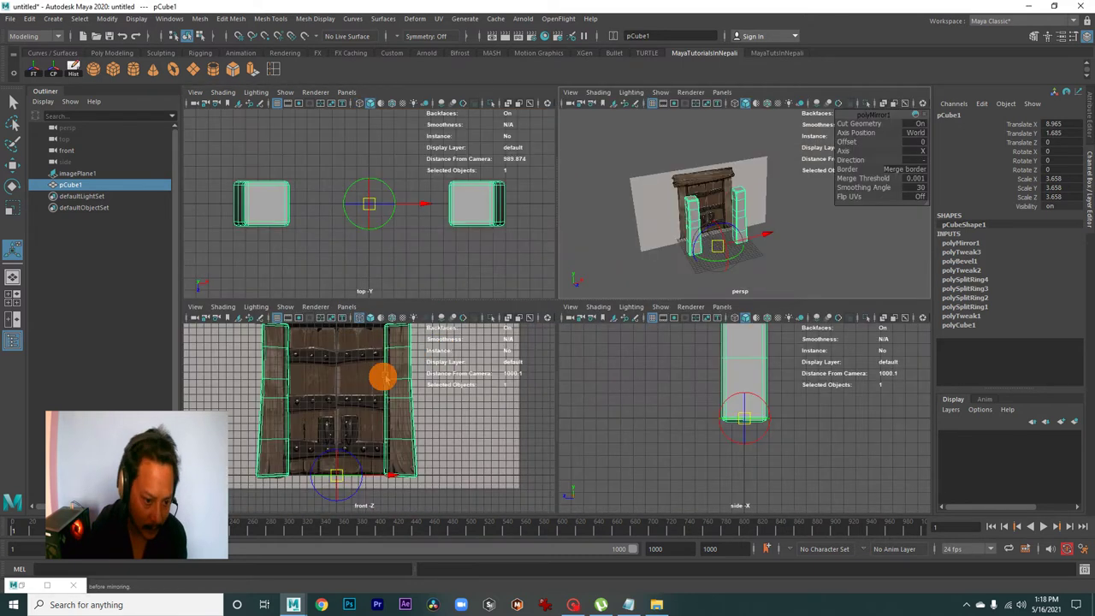
key(space)
mouse_move(366, 306)
alt+right_down()
mouse_move(379, 269)
mouse_move(473, 307)
mouse_move(496, 200)
mouse_move(446, 242)
alt+right_up()
Move the left post's top corner vertex to match the reference post outline
alt+middle_drag(447, 242, 496, 345)
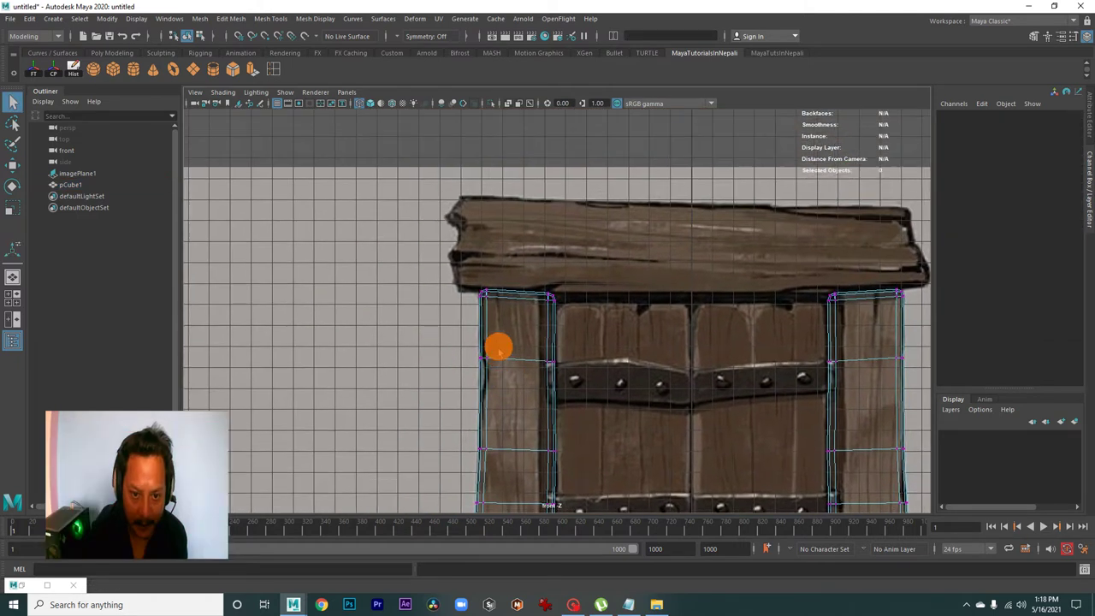
alt+right_drag(496, 344, 713, 343)
drag(298, 227, 366, 276)
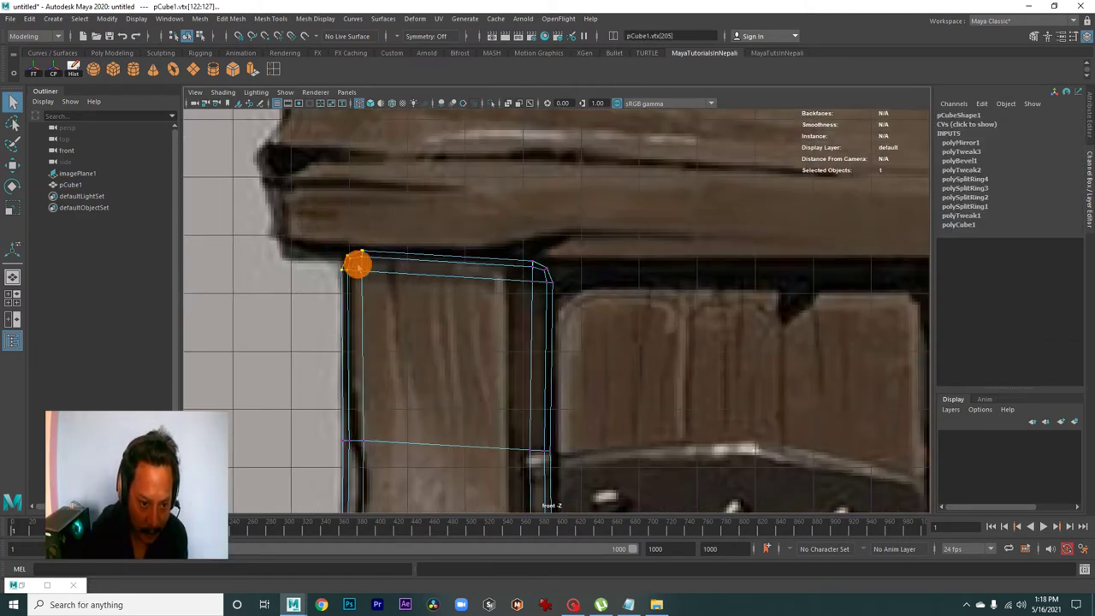
key(w)
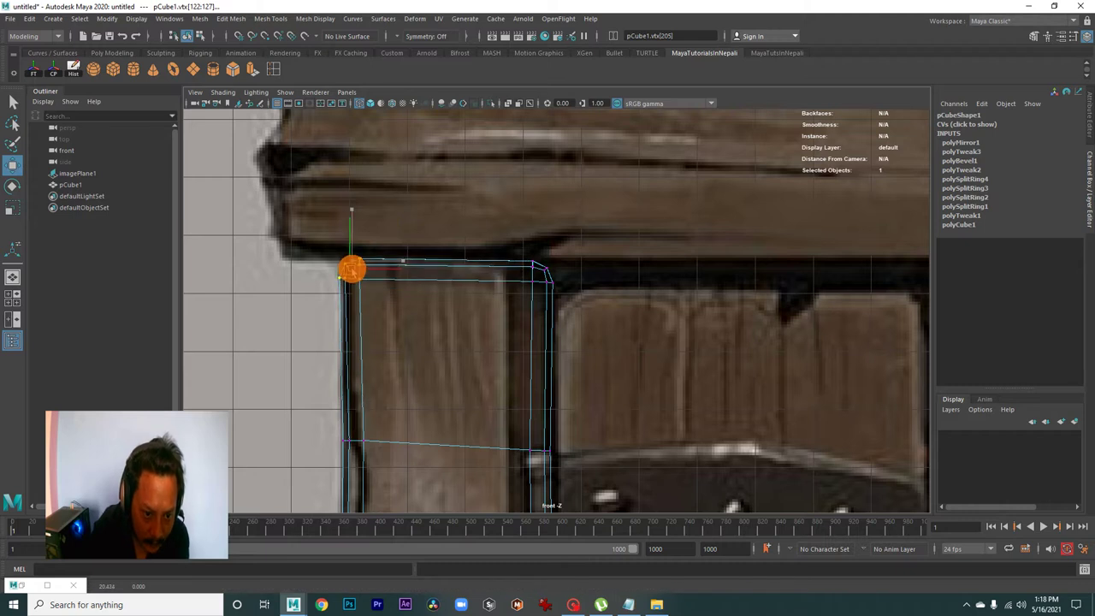
mouse_move(513, 248)
mouse_down()
mouse_move(560, 289)
mouse_move(544, 275)
mouse_up()
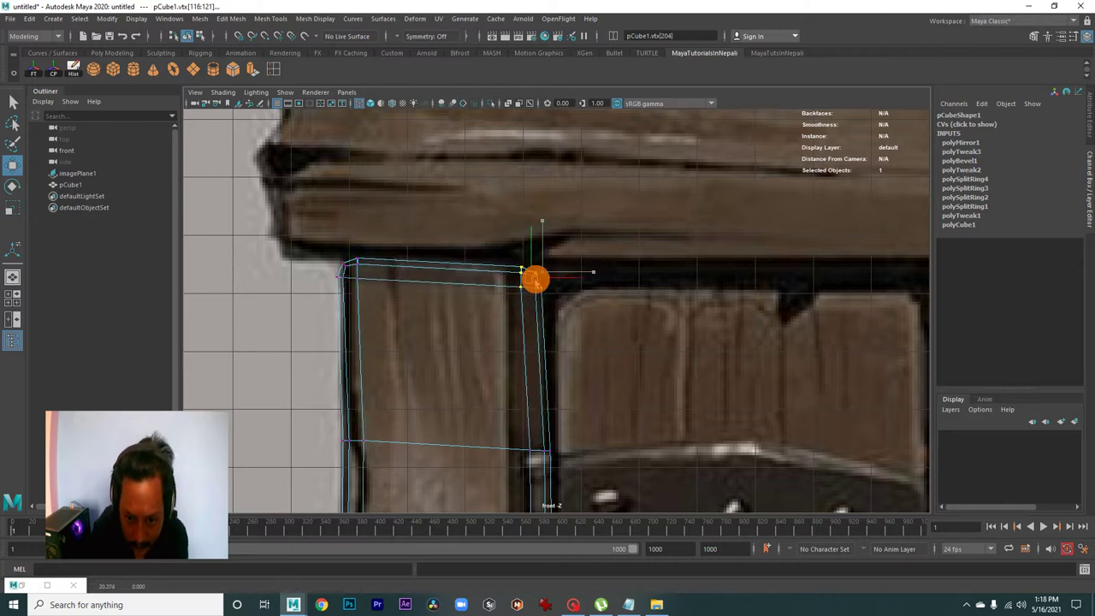
Pull the left post's bottom corner vertices inward to match the reference post's base
alt+right_drag(582, 386, 655, 268)
mouse_move(655, 269)
alt+middle_down()
mouse_move(679, 359)
mouse_move(673, 389)
alt+middle_up()
alt+right_drag(673, 389, 673, 166)
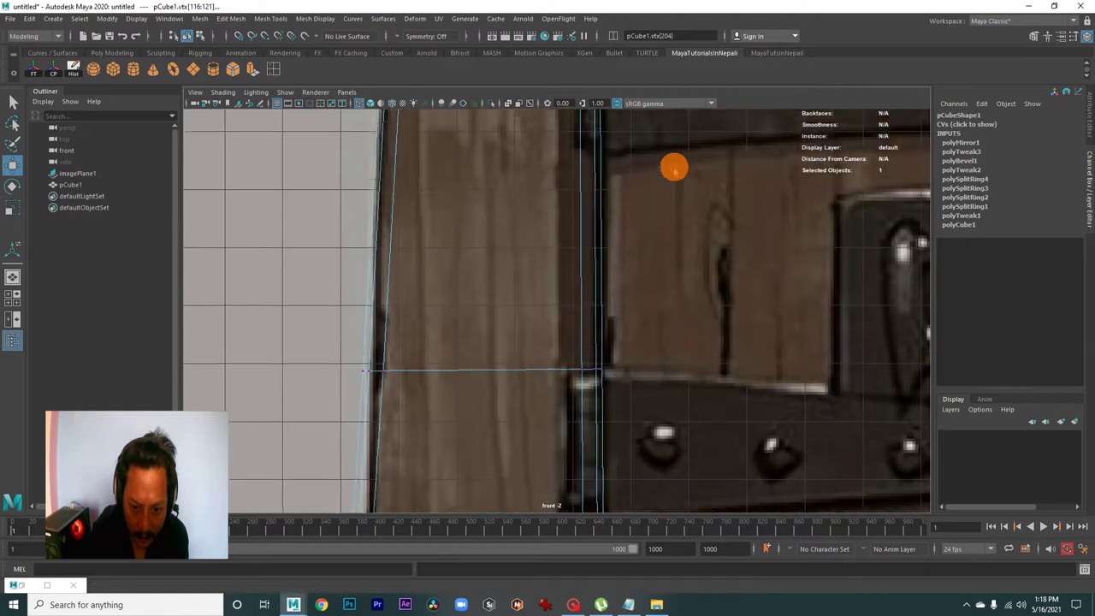
alt+middle_drag(673, 166, 684, 178)
alt+right_drag(685, 177, 660, 285)
drag(300, 378, 416, 477)
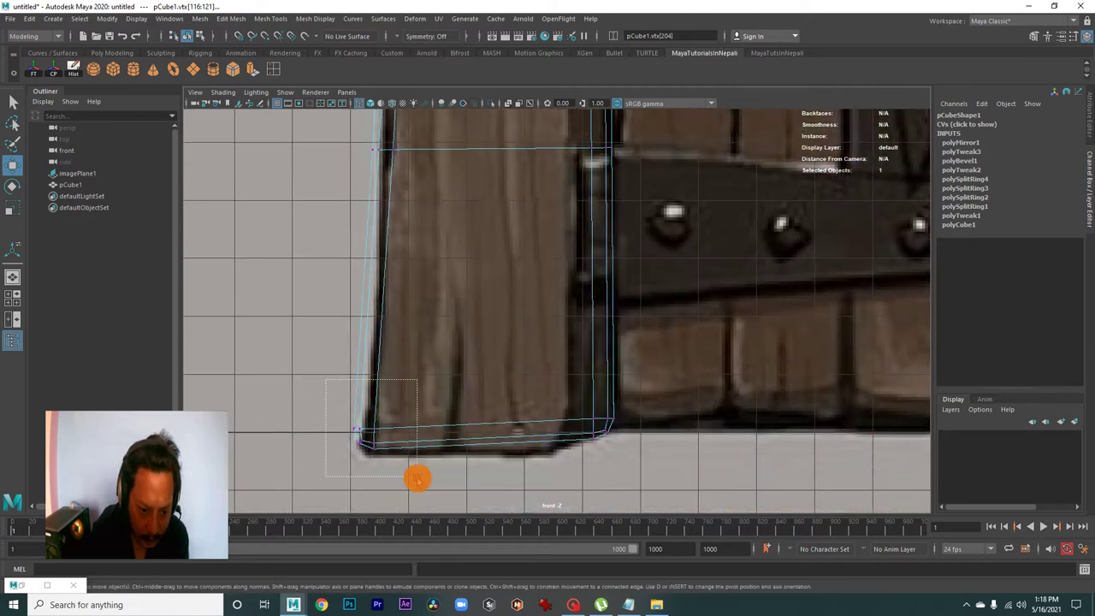
drag(538, 390, 659, 464)
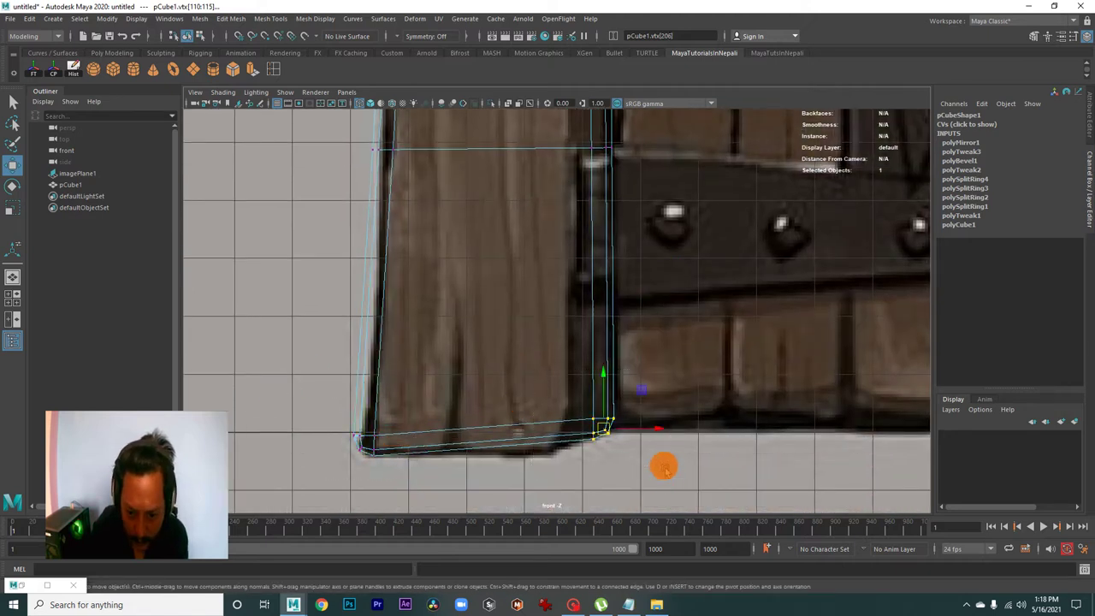
mouse_move(607, 428)
mouse_down()
mouse_move(586, 438)
mouse_move(597, 437)
mouse_up()
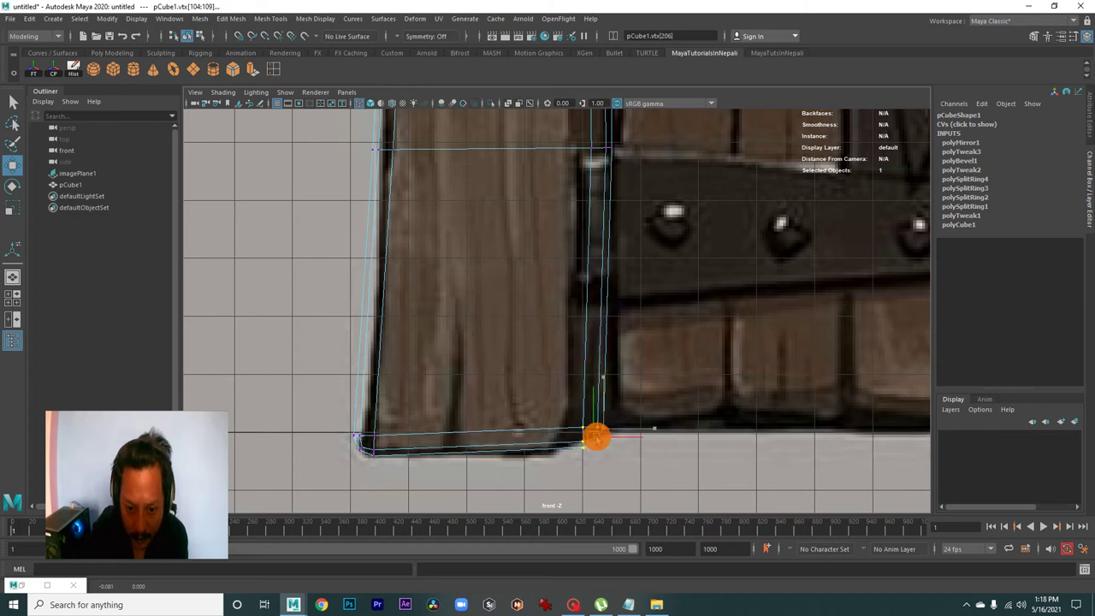
scroll(596, 437, down, 3)
scroll(631, 384, down, 2)
alt+middle_drag(577, 331, 630, 519)
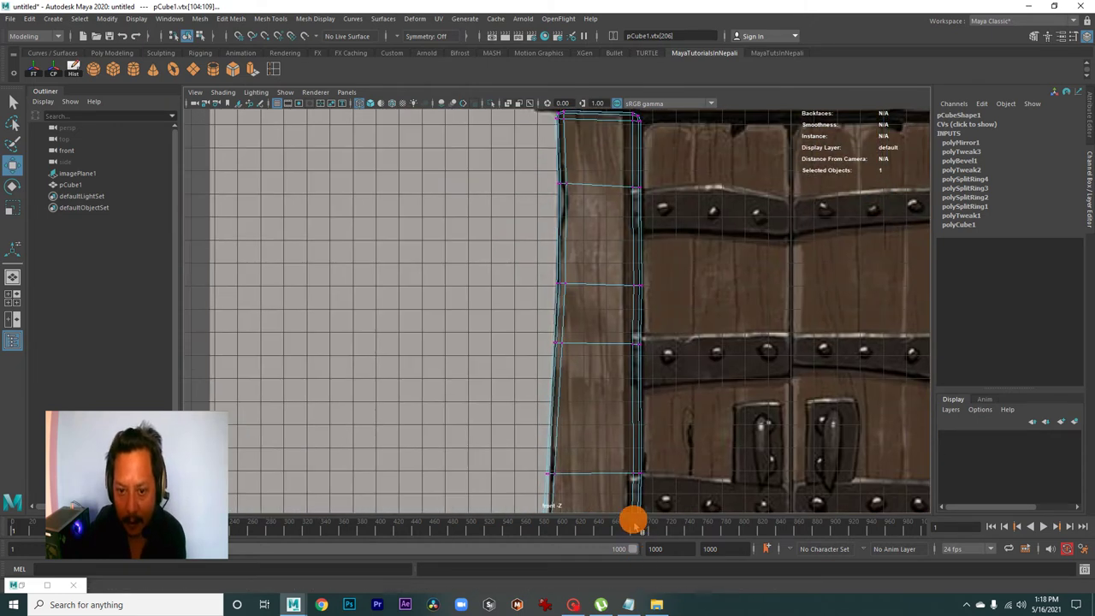
scroll(427, 303, up, 2)
scroll(559, 290, up, 3)
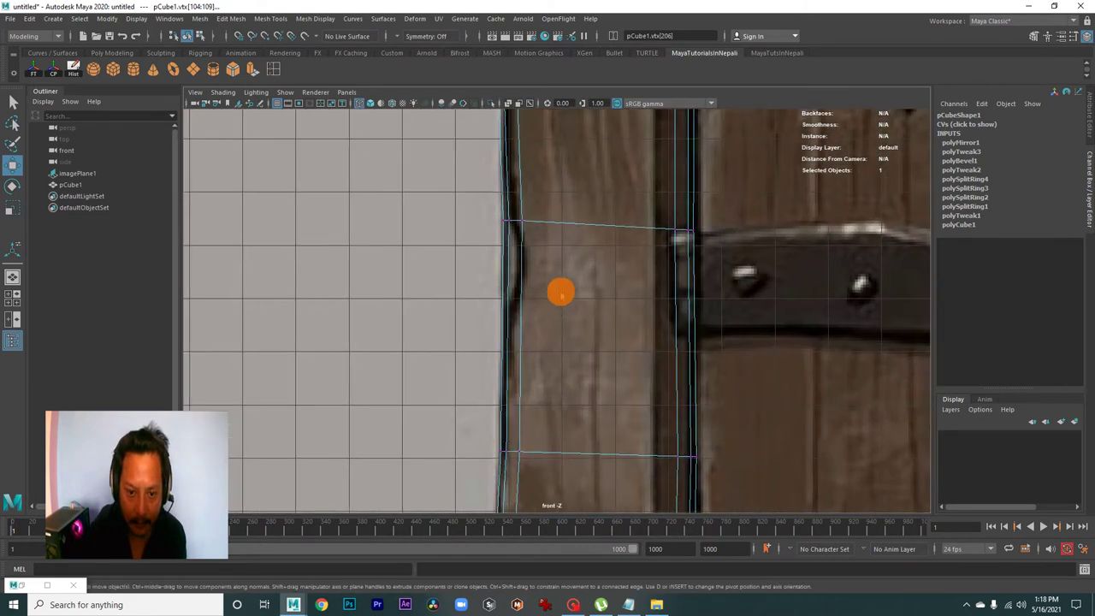
Insert three horizontal edge loops across the side post
click(274, 72)
click(494, 307)
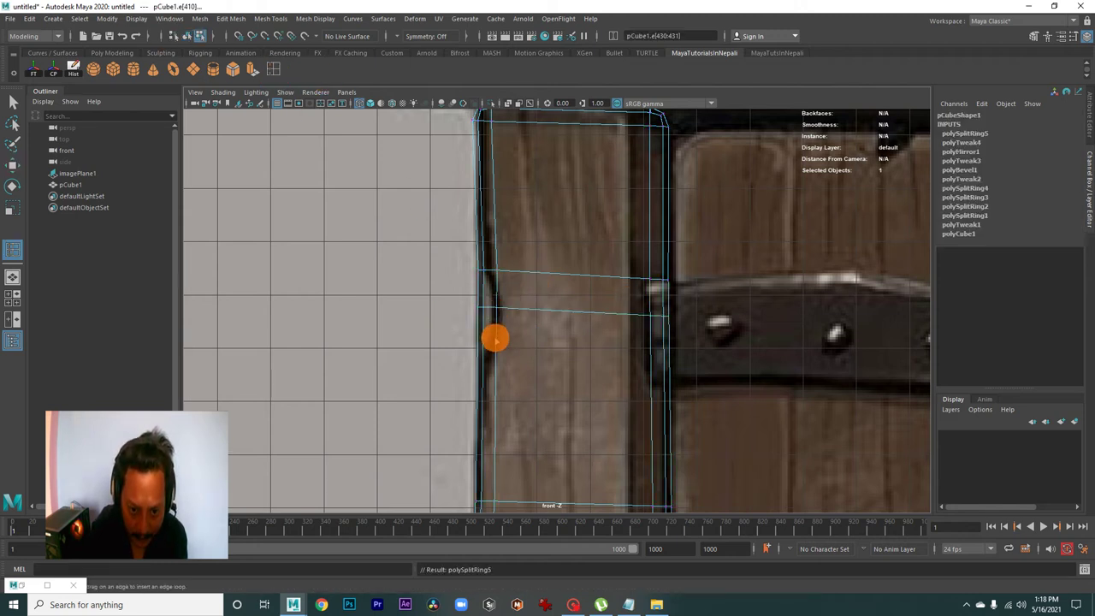
click(495, 337)
click(498, 374)
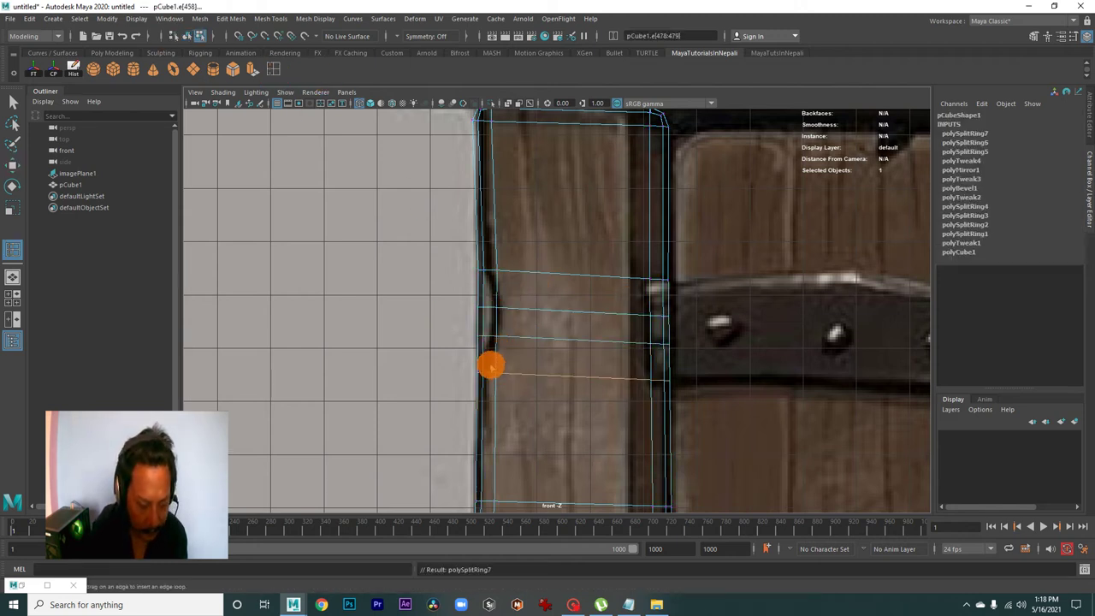
Select the vertex rows on the new edge loops and adjust them to the reference
key(w)
right_drag(505, 289, 447, 283)
click(511, 337)
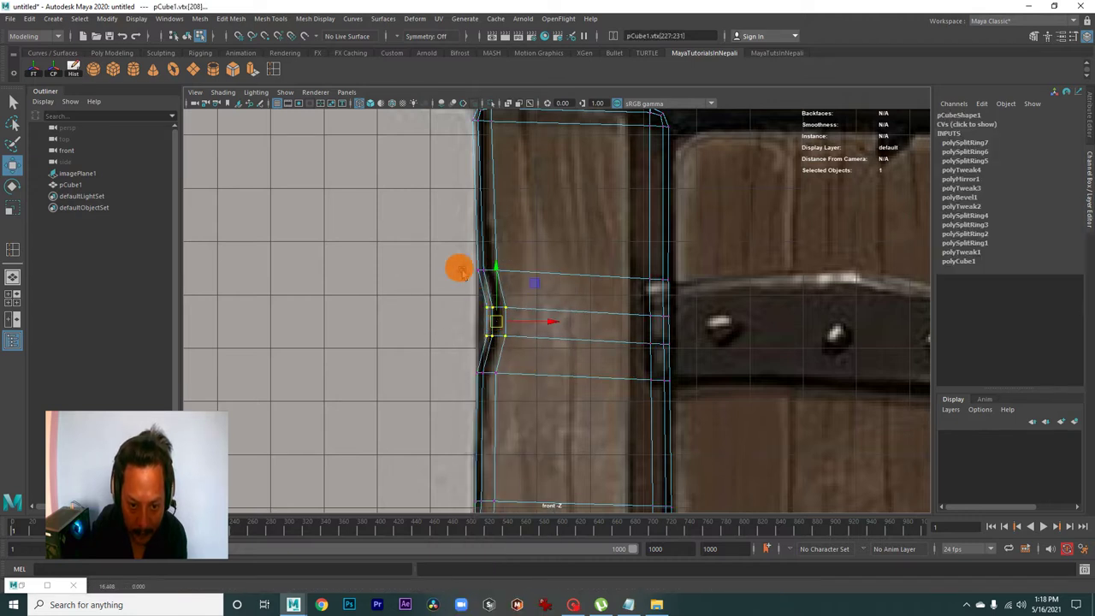
drag(513, 287, 479, 261)
mouse_move(595, 456)
alt+middle_down()
mouse_move(574, 349)
mouse_move(436, 226)
alt+middle_up()
drag(528, 268, 464, 237)
mouse_move(459, 237)
alt+right_down()
mouse_move(415, 259)
mouse_move(484, 228)
mouse_move(491, 264)
mouse_move(662, 330)
alt+right_up()
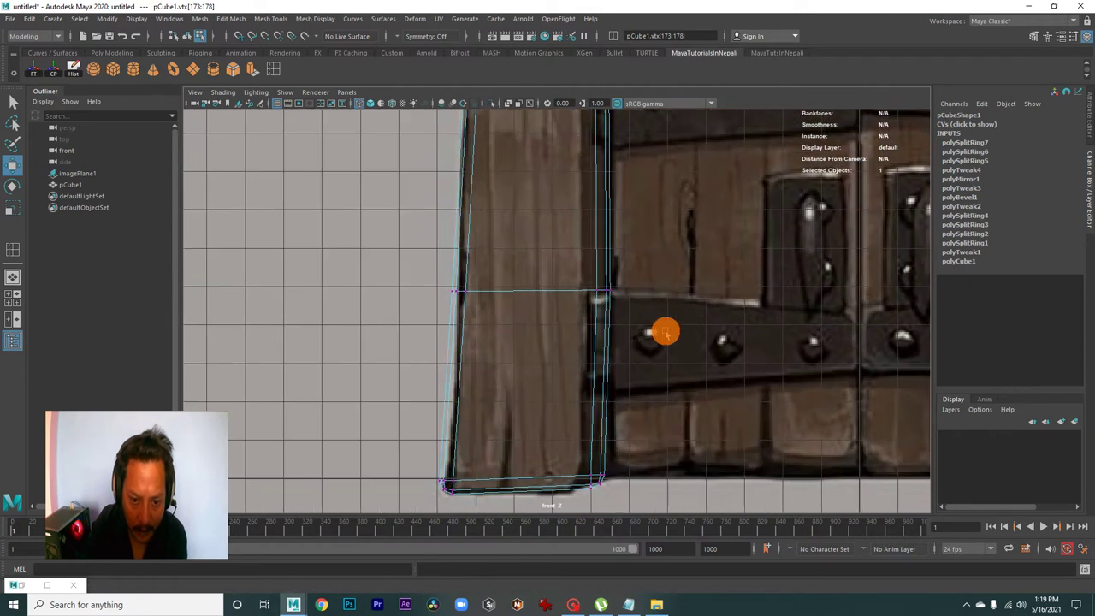
alt+middle_drag(576, 303, 603, 354)
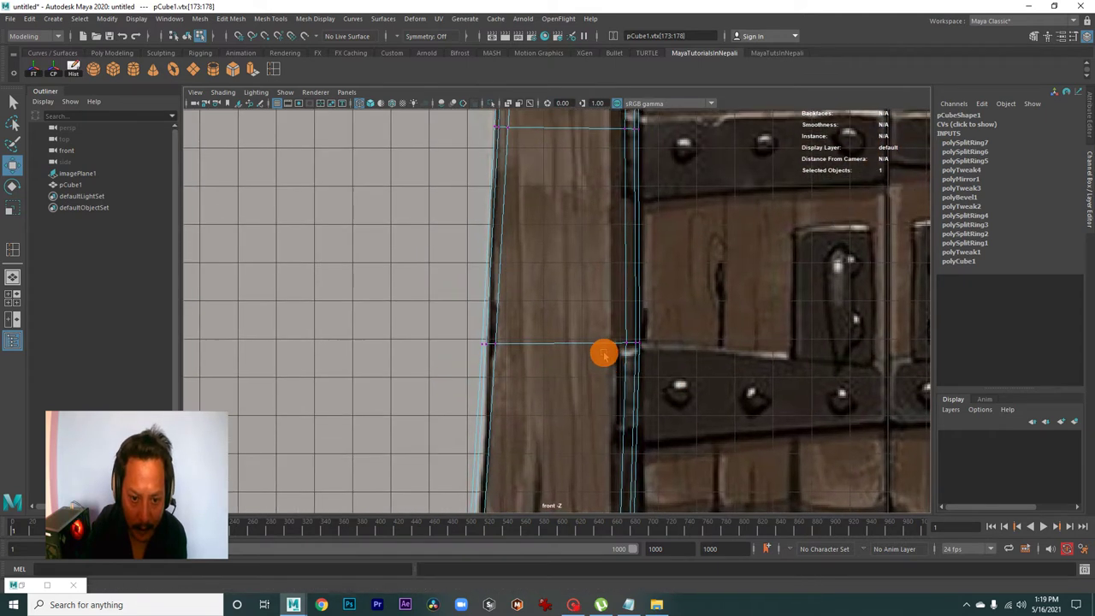
Insert three more edge loops across the post near the iron band
click(279, 69)
click(496, 314)
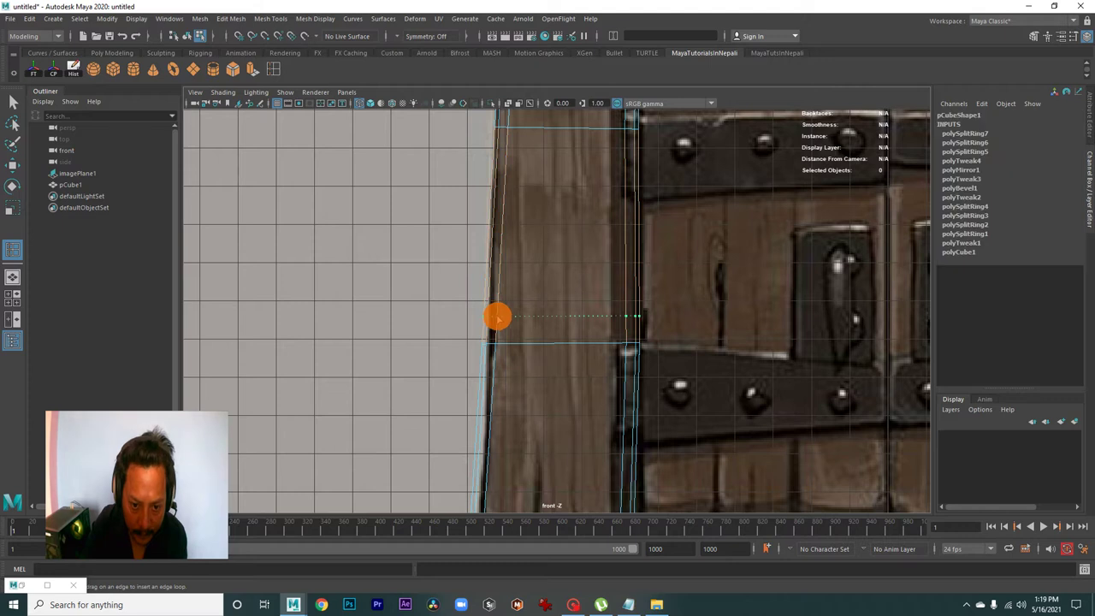
click(492, 365)
click(500, 299)
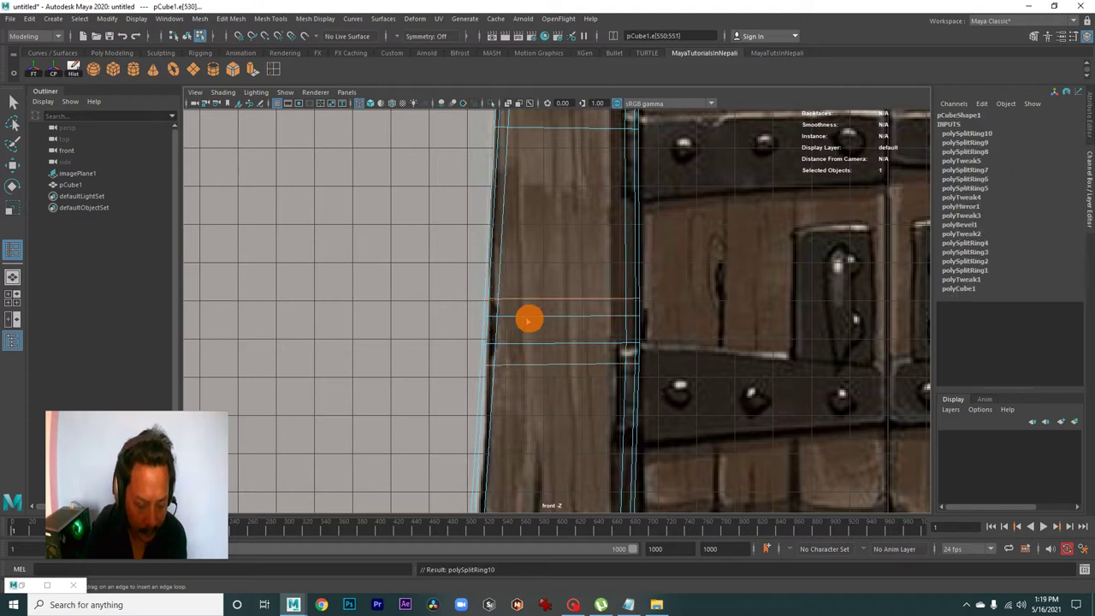
Nudge the vertex rows near the iron band to notch the post inward
key(w)
right_drag(523, 290, 473, 291)
scroll(494, 356, up, 1)
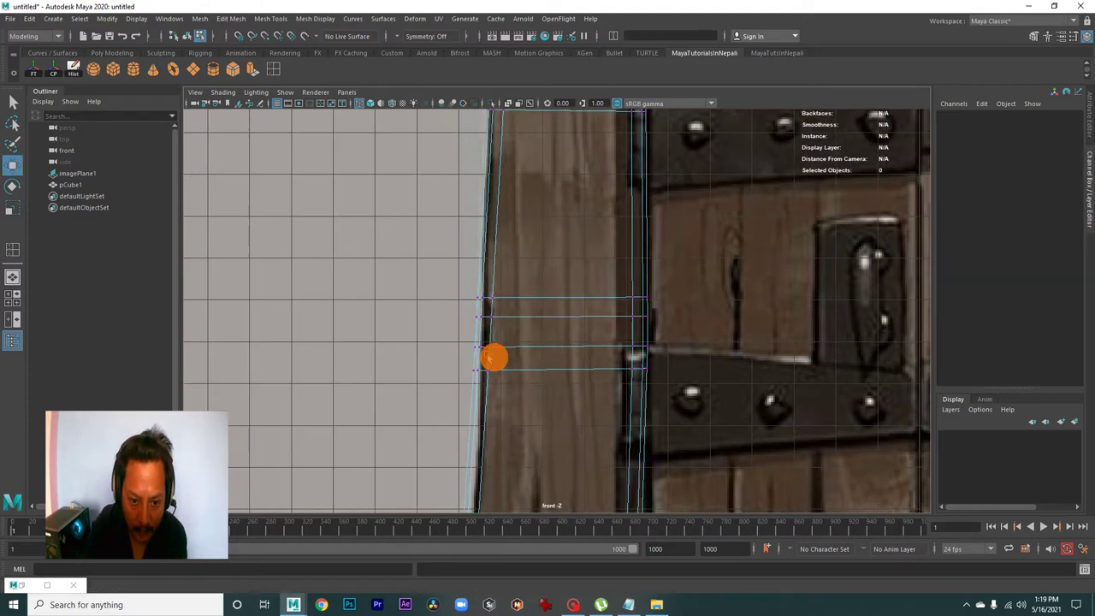
scroll(425, 325, up, 2)
mouse_move(451, 338)
mouse_down()
mouse_move(504, 367)
mouse_move(469, 337)
mouse_up()
drag(415, 367, 501, 438)
drag(456, 386, 466, 391)
mouse_move(418, 266)
mouse_down()
mouse_move(488, 302)
mouse_move(470, 291)
mouse_up()
scroll(470, 293, down, 5)
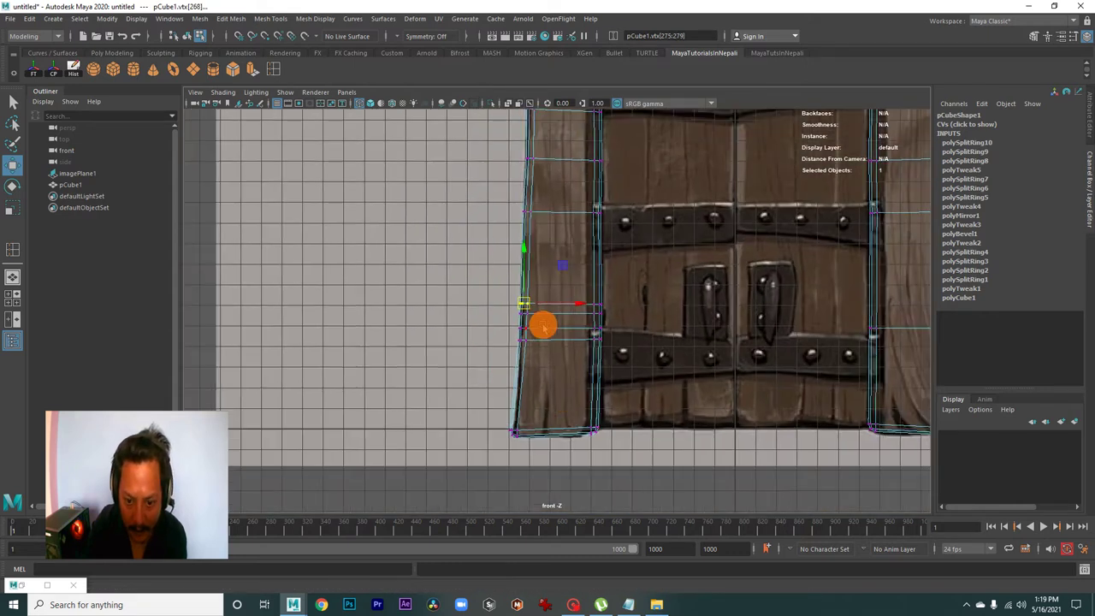
scroll(799, 461, up, 5)
Shift the post's bottom corner vertices sideways to match the reference outline
drag(533, 442, 494, 415)
drag(643, 362, 703, 434)
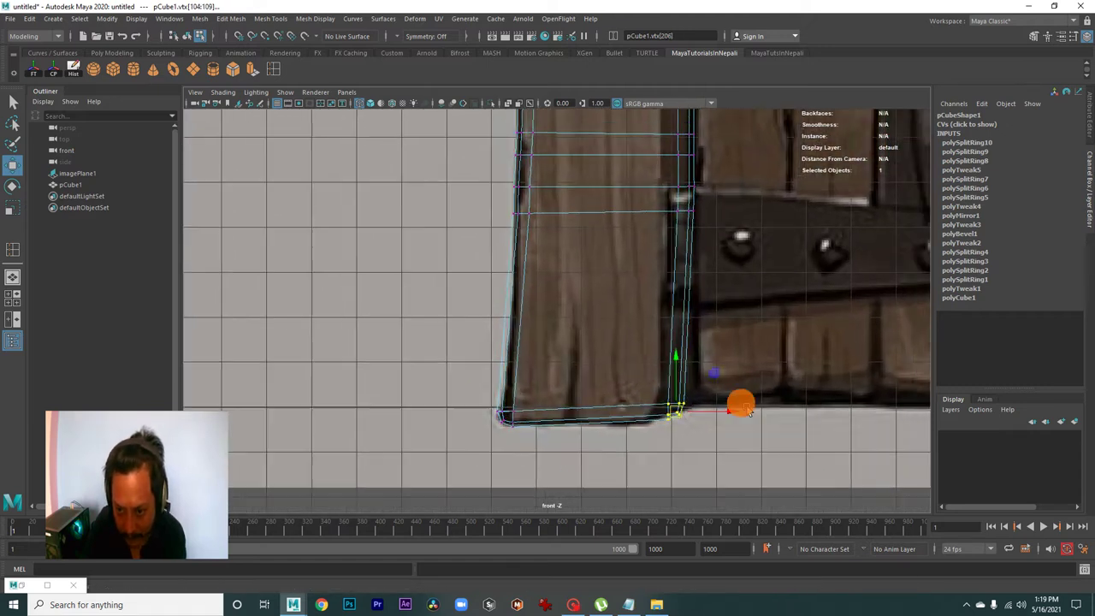
scroll(647, 348, down, 5)
scroll(620, 479, down, 1)
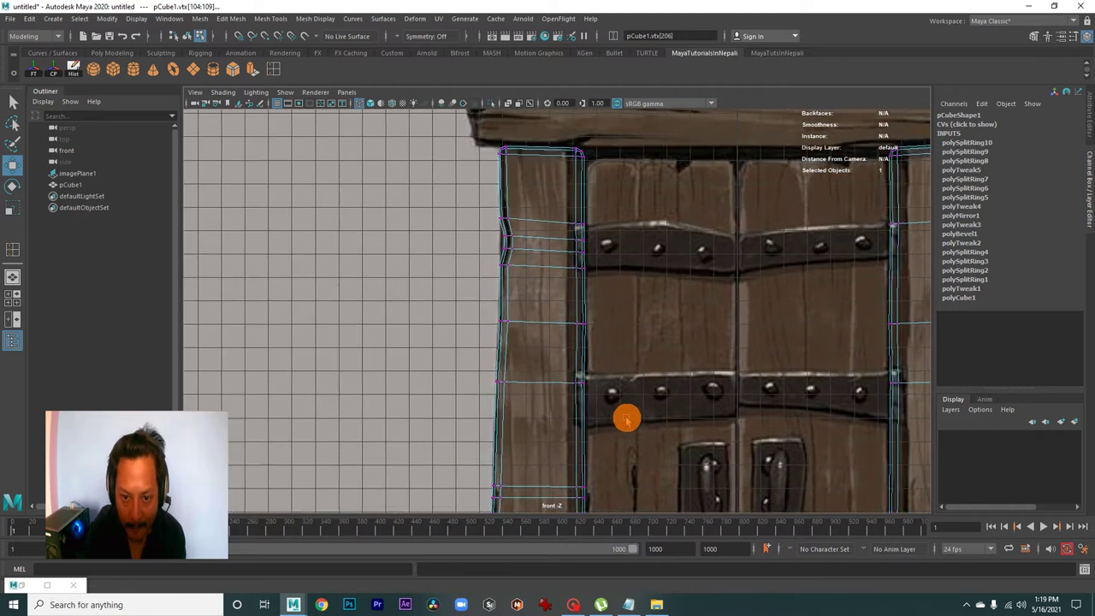
scroll(625, 415, down, 2)
scroll(714, 422, down, 2)
scroll(572, 380, down, 1)
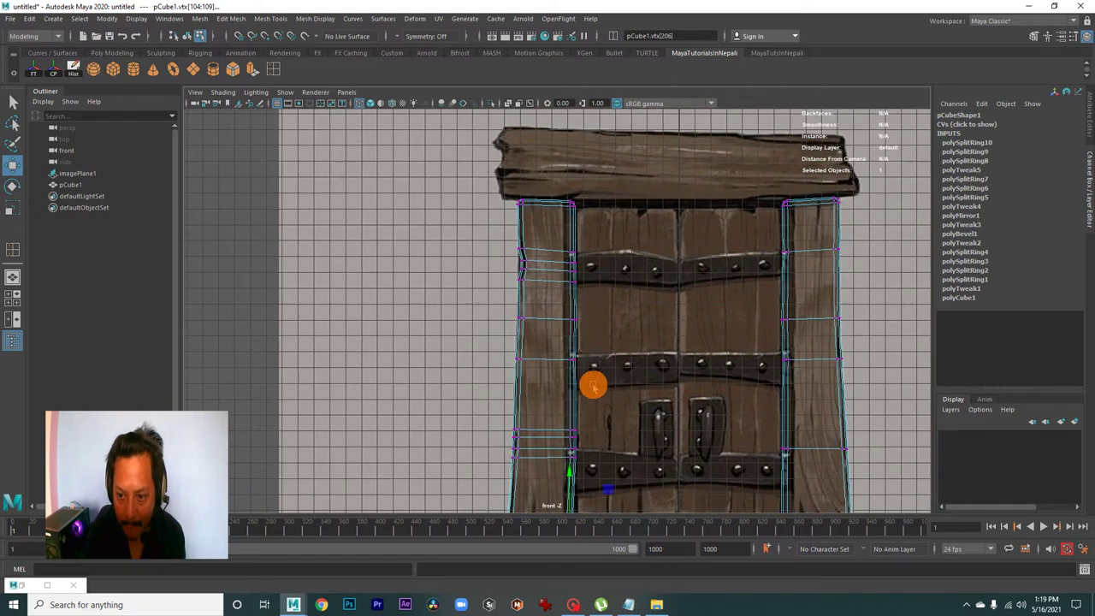
scroll(591, 384, down, 1)
scroll(624, 345, down, 1)
scroll(626, 345, up, 1)
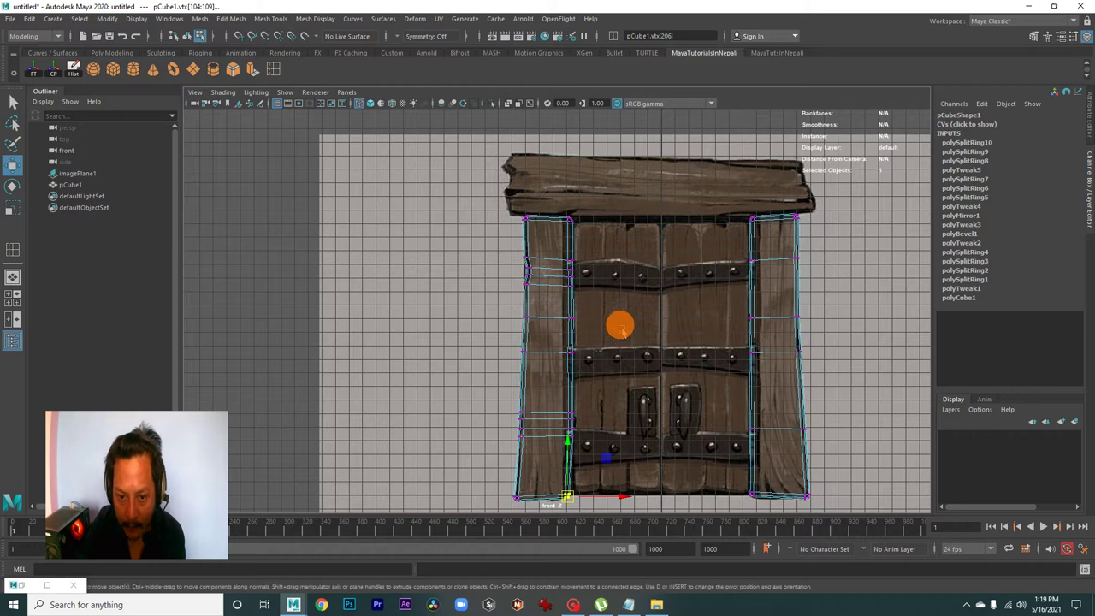
scroll(599, 331, up, 1)
scroll(657, 385, up, 2)
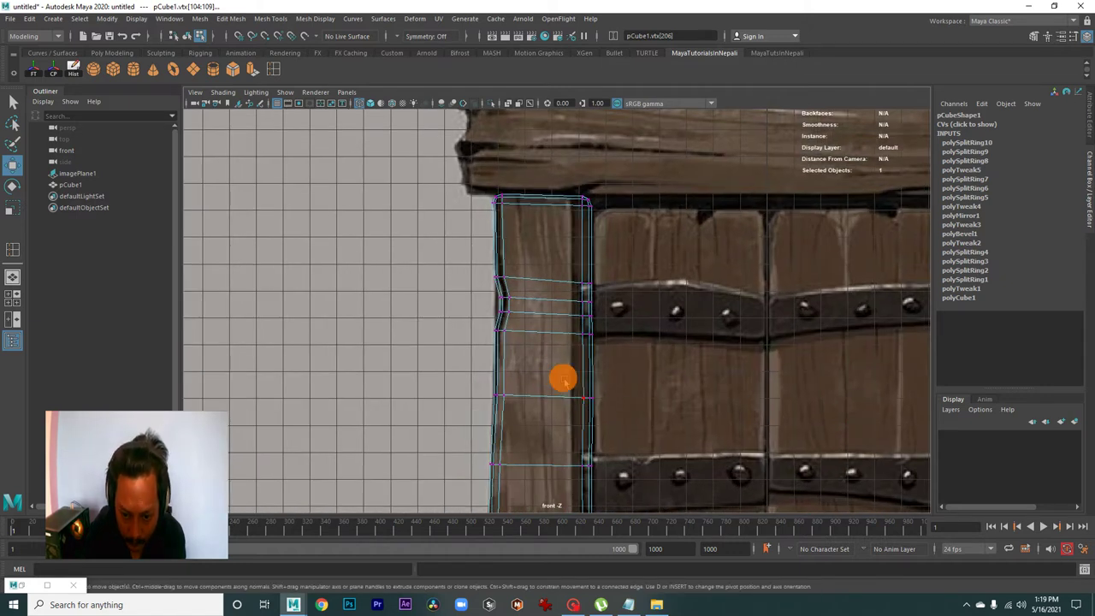
drag(598, 398, 599, 398)
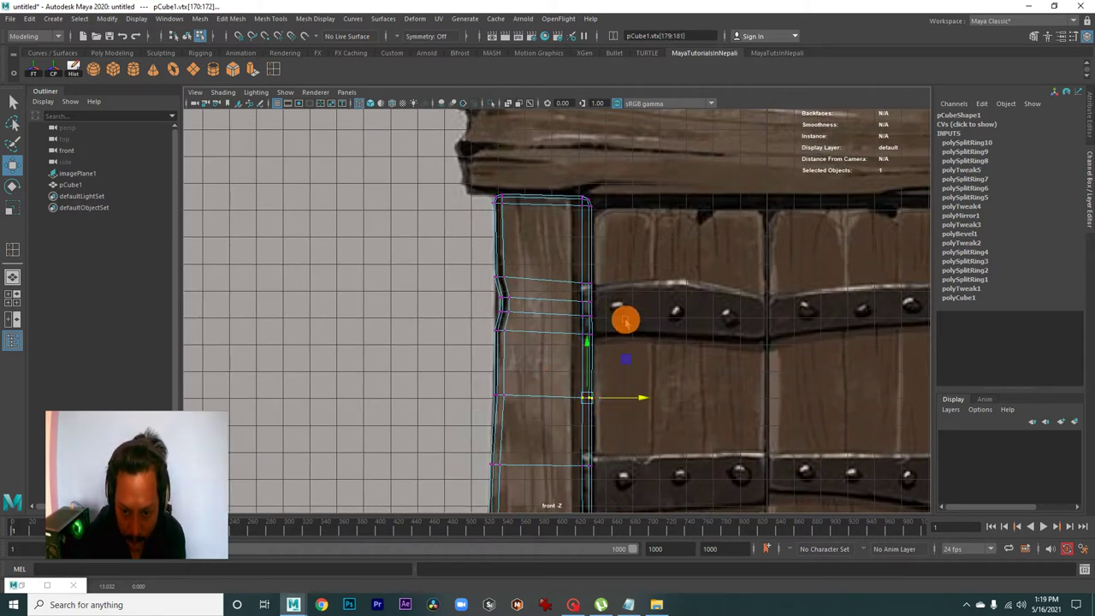
Adjust the post's upper inner edge vertices, then inspect the posts in perspective
alt+middle_drag(625, 321, 585, 340)
drag(640, 421, 639, 420)
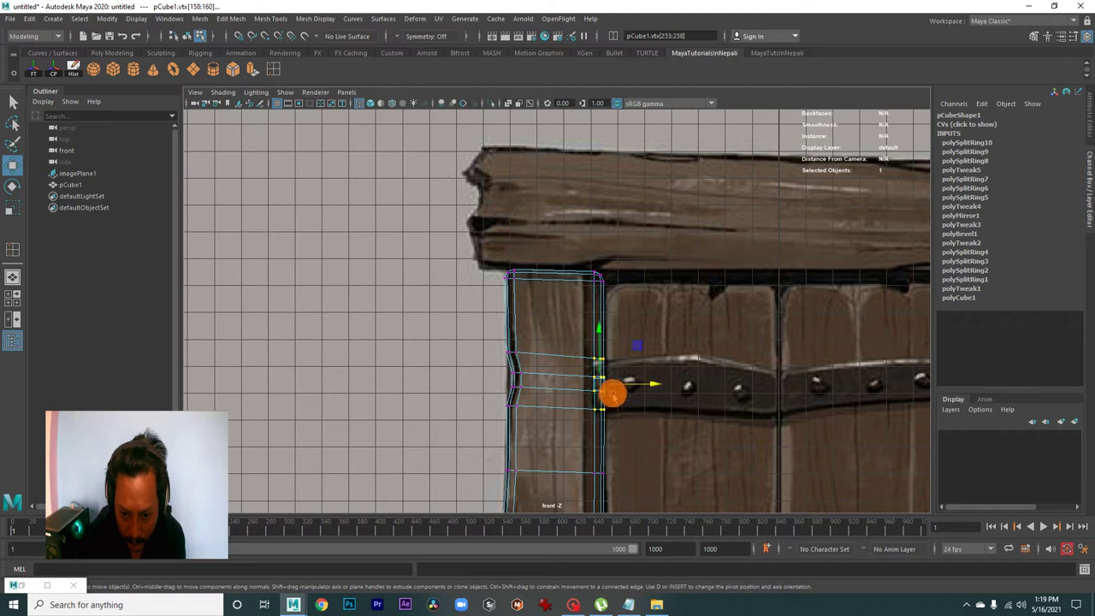
scroll(650, 380, down, 1)
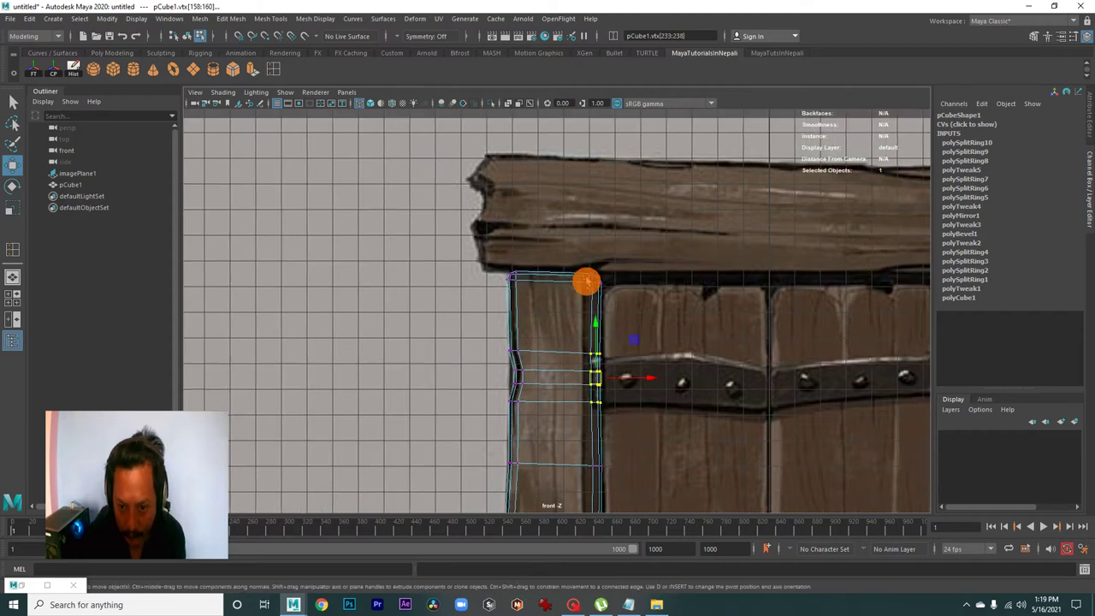
scroll(586, 282, down, 3)
key(space)
alt+drag(684, 281, 475, 351)
mouse_move(468, 352)
alt+right_down()
mouse_move(586, 330)
mouse_move(627, 274)
alt+right_up()
Orbit the perspective view to inspect the notched side posts and reference plane
click(697, 344)
mouse_move(697, 343)
alt+mouse_down()
mouse_move(520, 344)
mouse_move(559, 402)
mouse_move(476, 379)
mouse_move(457, 360)
alt+mouse_up()
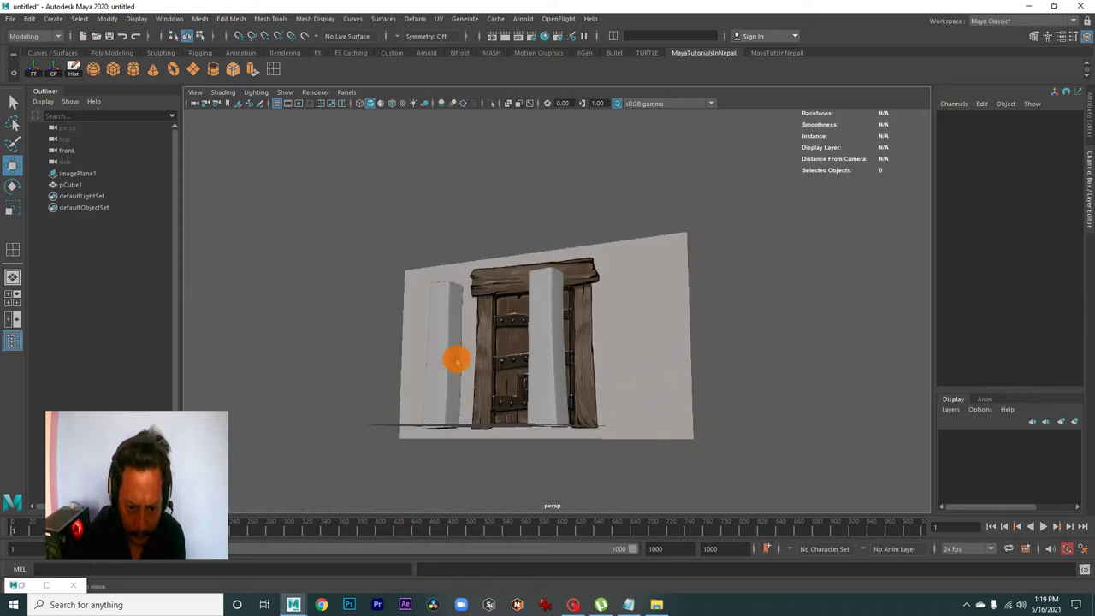
click(457, 360)
mouse_move(447, 416)
alt+mouse_down()
mouse_move(452, 435)
mouse_move(589, 442)
mouse_move(596, 425)
mouse_move(653, 391)
mouse_move(533, 384)
mouse_move(491, 419)
mouse_move(540, 411)
mouse_move(567, 372)
alt+mouse_up()
click(590, 443)
click(433, 374)
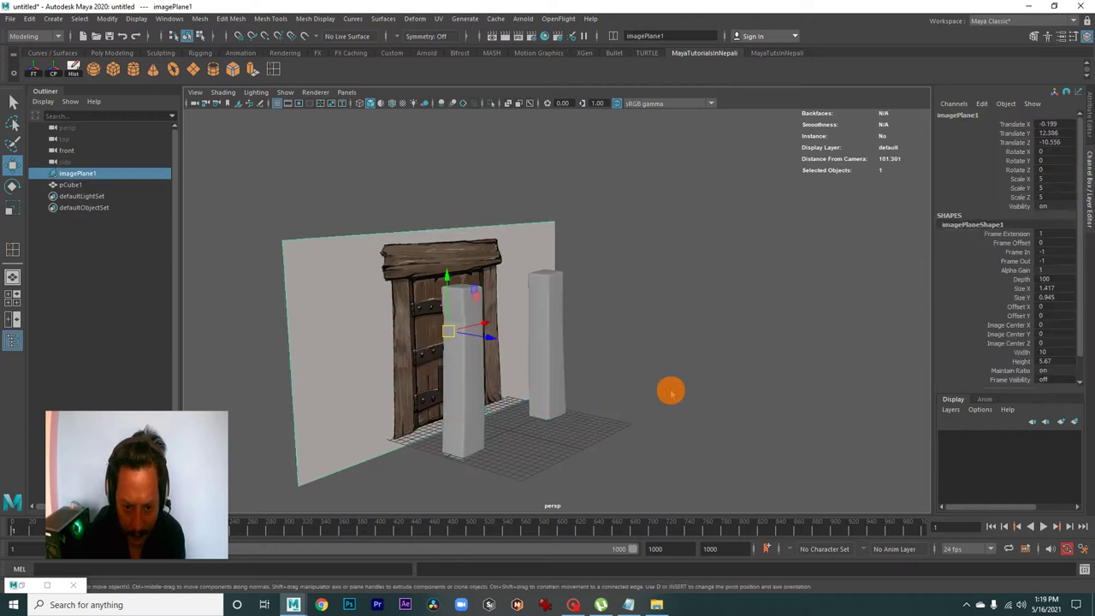
click(671, 392)
Return to the front view and zoom to frame the posts beneath the reference lintel
key(space)
key(space)
scroll(616, 265, up, 3)
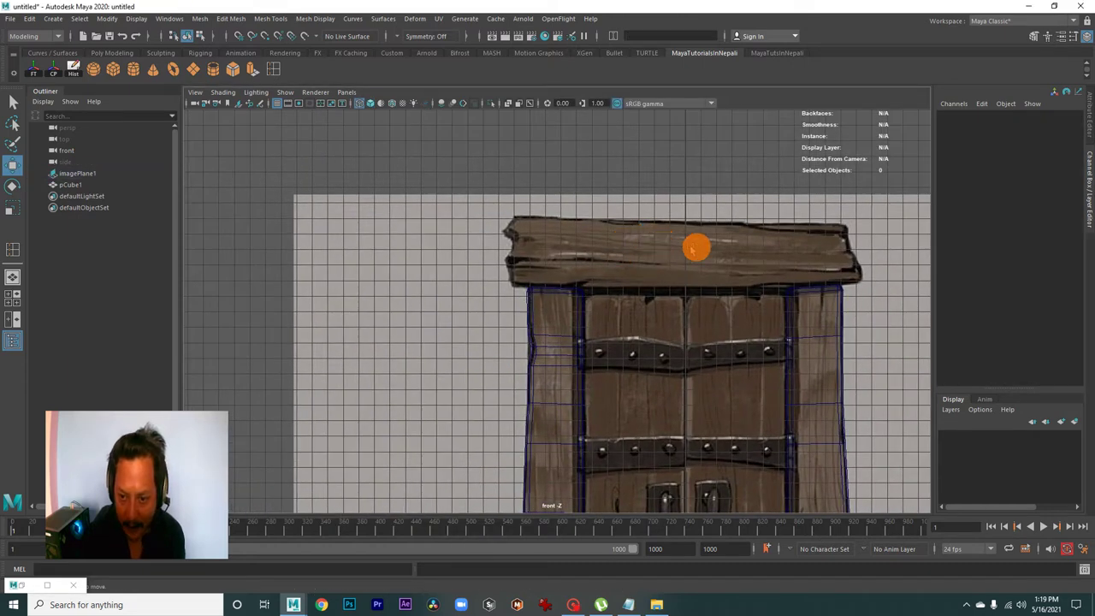
scroll(618, 245, down, 1)
scroll(467, 310, down, 2)
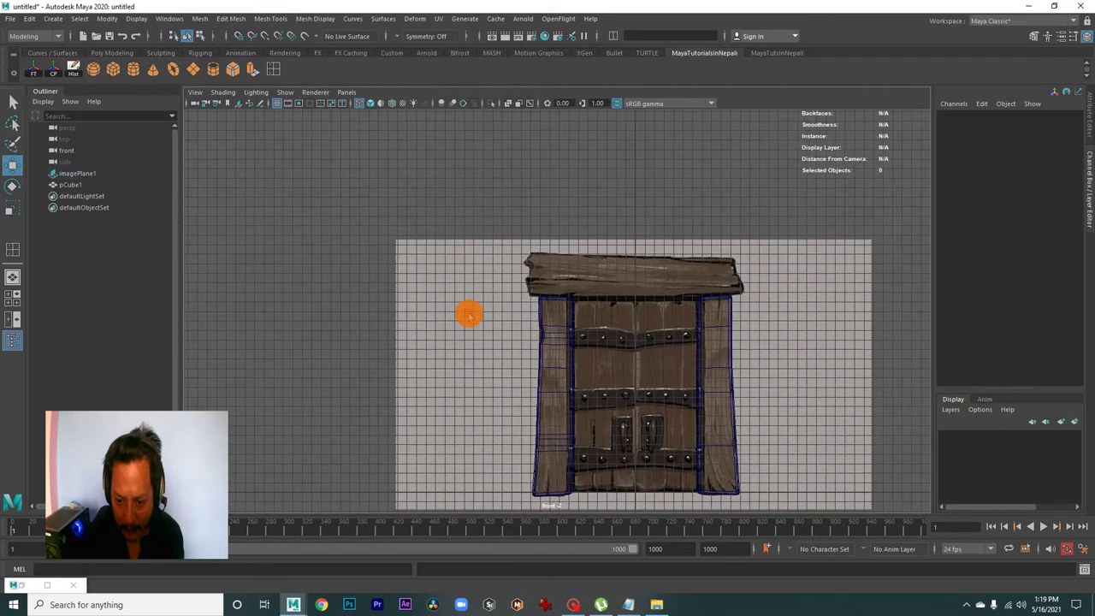
scroll(538, 361, up, 1)
scroll(741, 411, up, 3)
scroll(715, 408, up, 1)
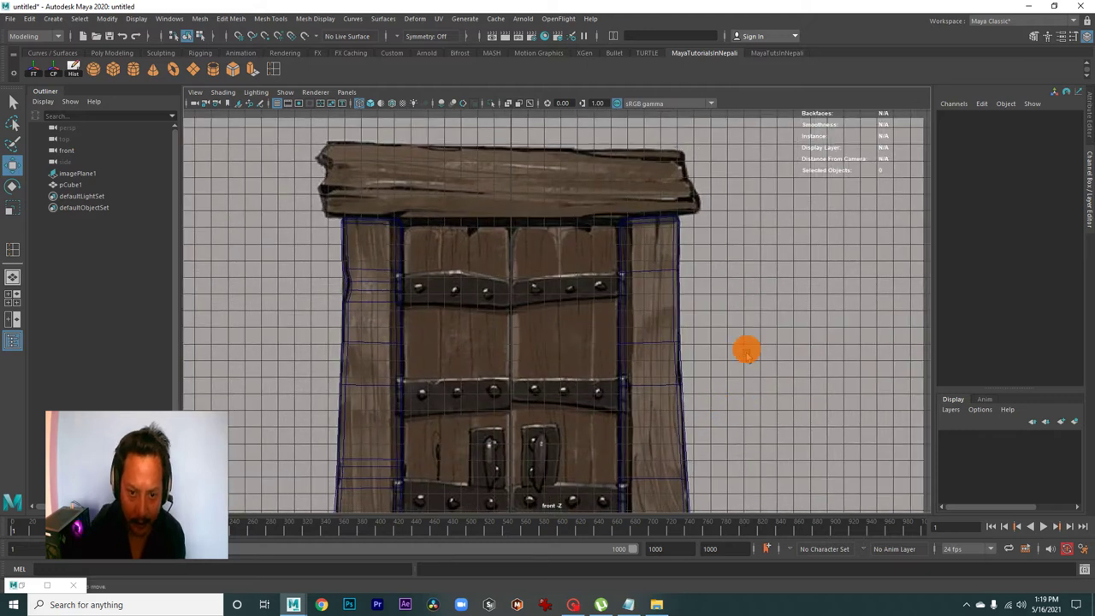
scroll(398, 269, down, 2)
scroll(454, 285, up, 1)
scroll(733, 352, up, 3)
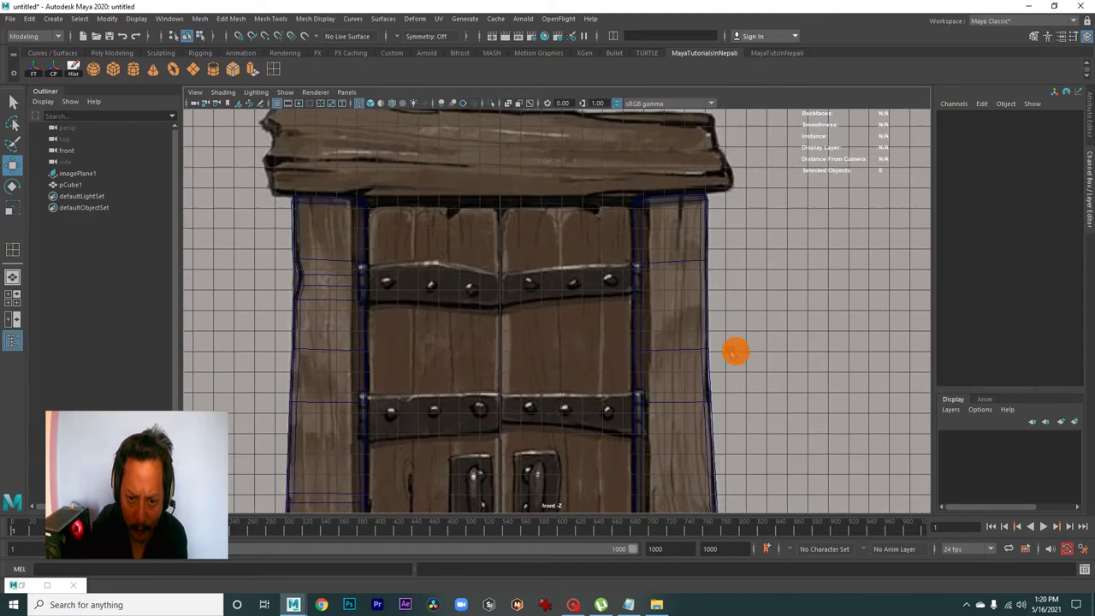
scroll(561, 463, up, 2)
scroll(609, 359, up, 1)
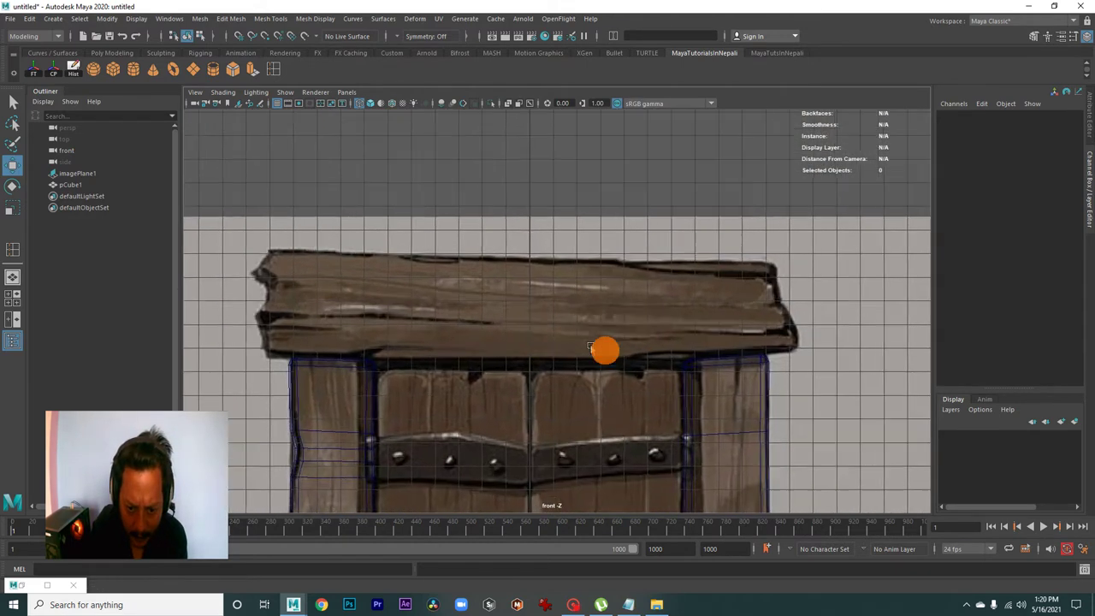
scroll(564, 300, up, 2)
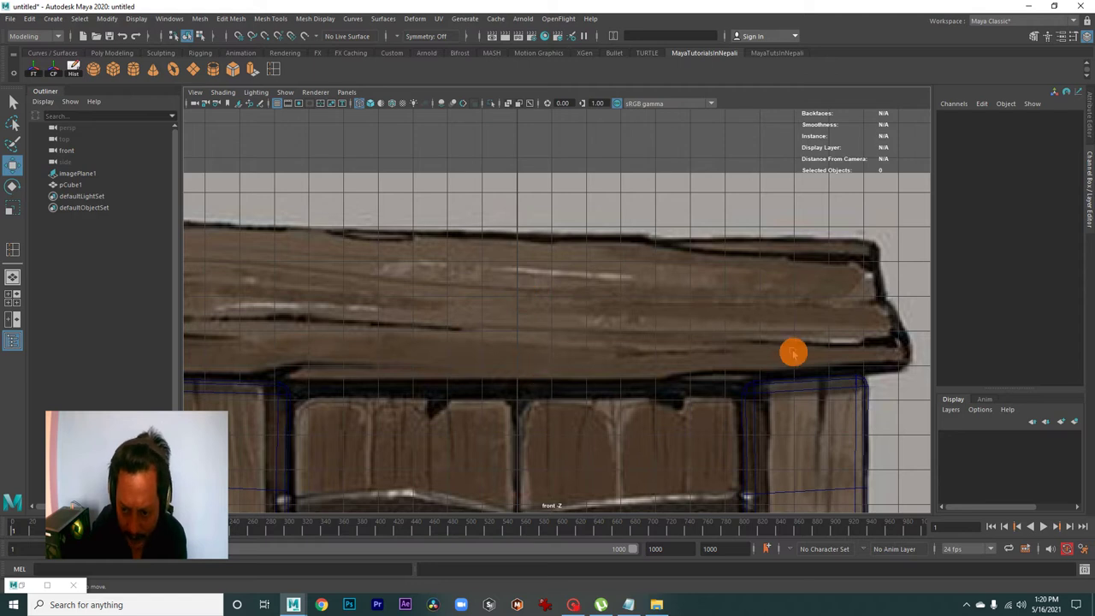
scroll(513, 317, down, 2)
scroll(633, 335, up, 1)
scroll(447, 316, down, 1)
scroll(775, 352, up, 3)
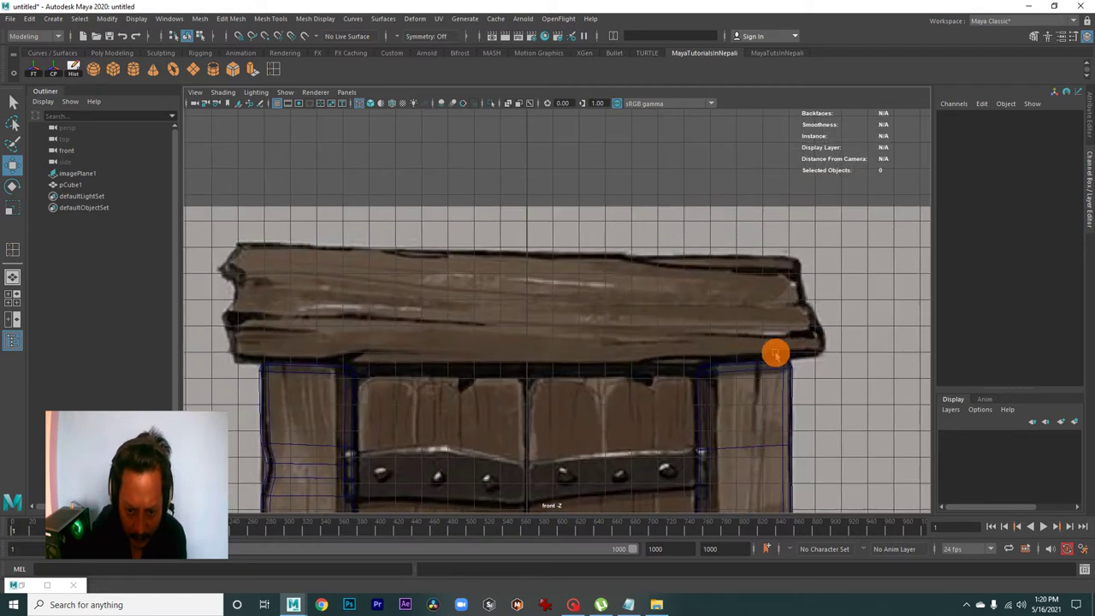
Create a new cube and raise it to the lintel beam's top edge
click(114, 70)
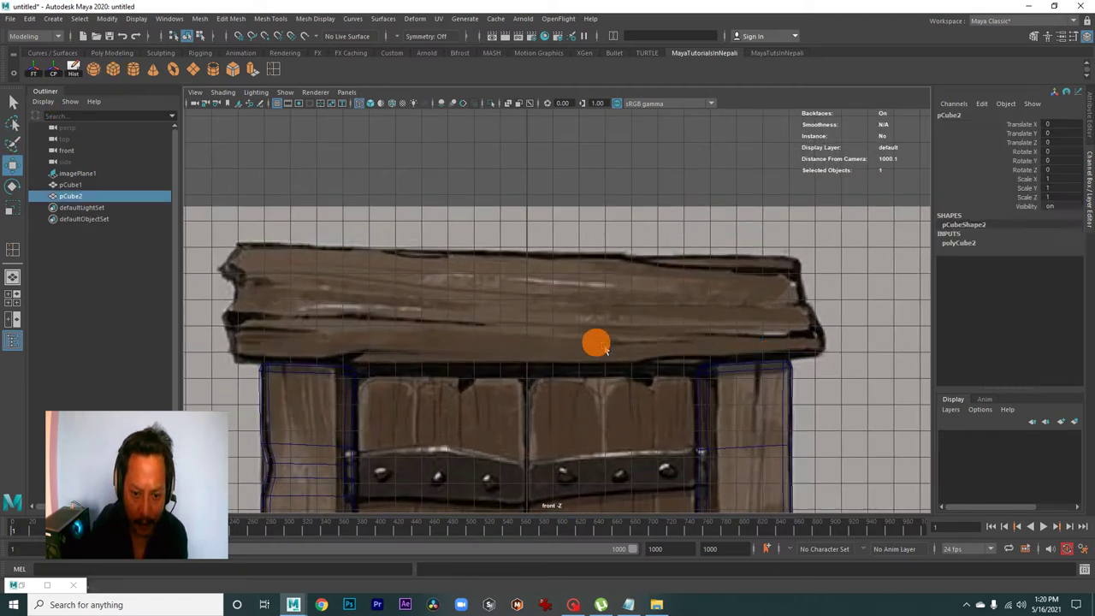
scroll(396, 357, down, 3)
scroll(642, 403, down, 1)
drag(529, 447, 543, 180)
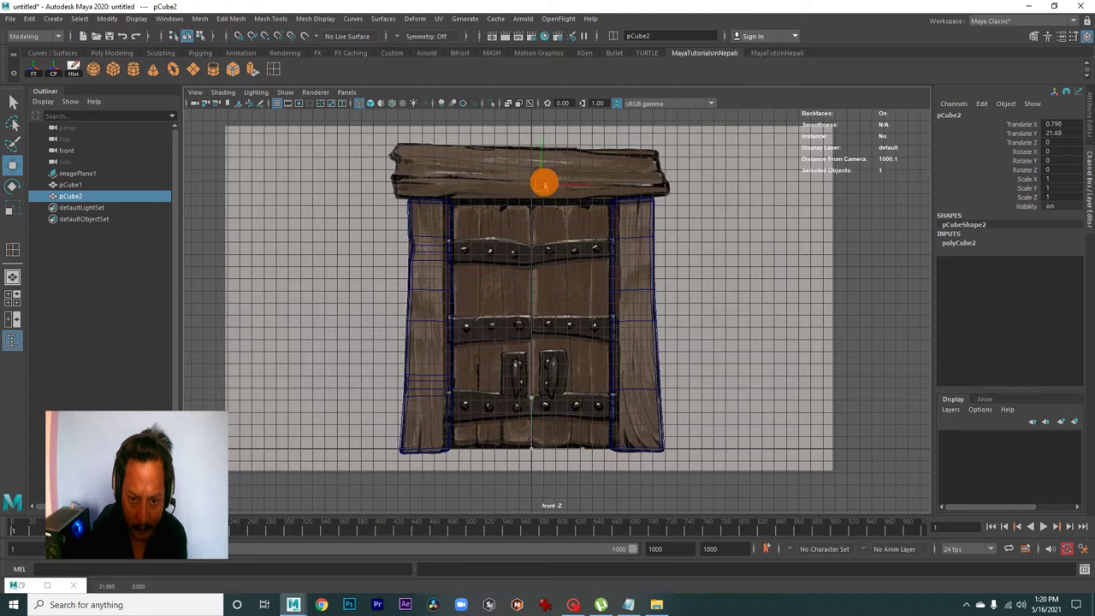
alt+middle_drag(564, 258, 572, 398)
alt+right_drag(601, 419, 596, 420)
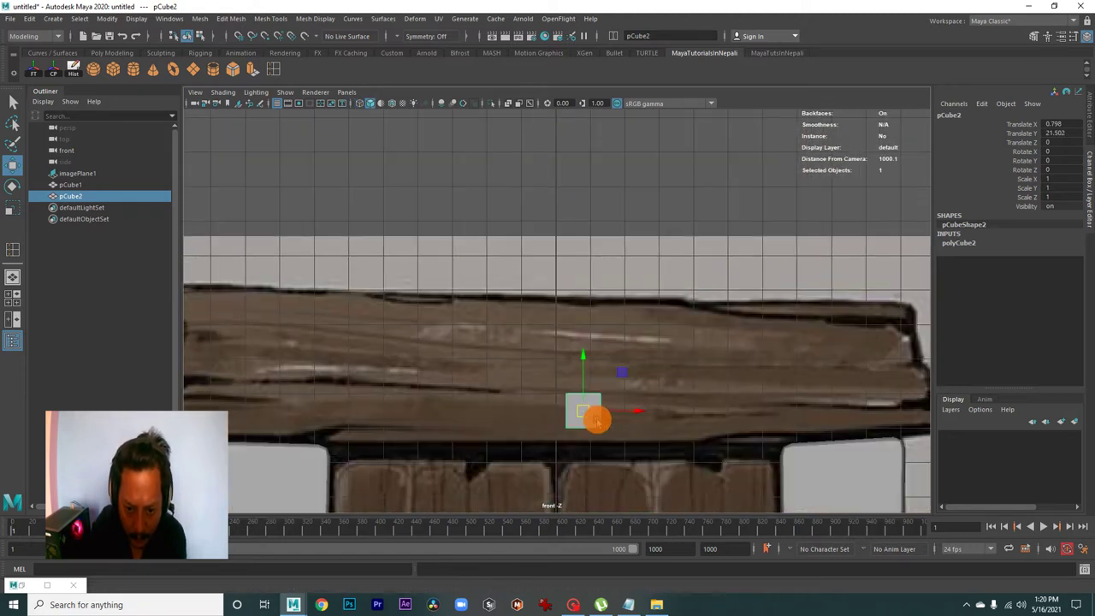
drag(596, 419, 579, 322)
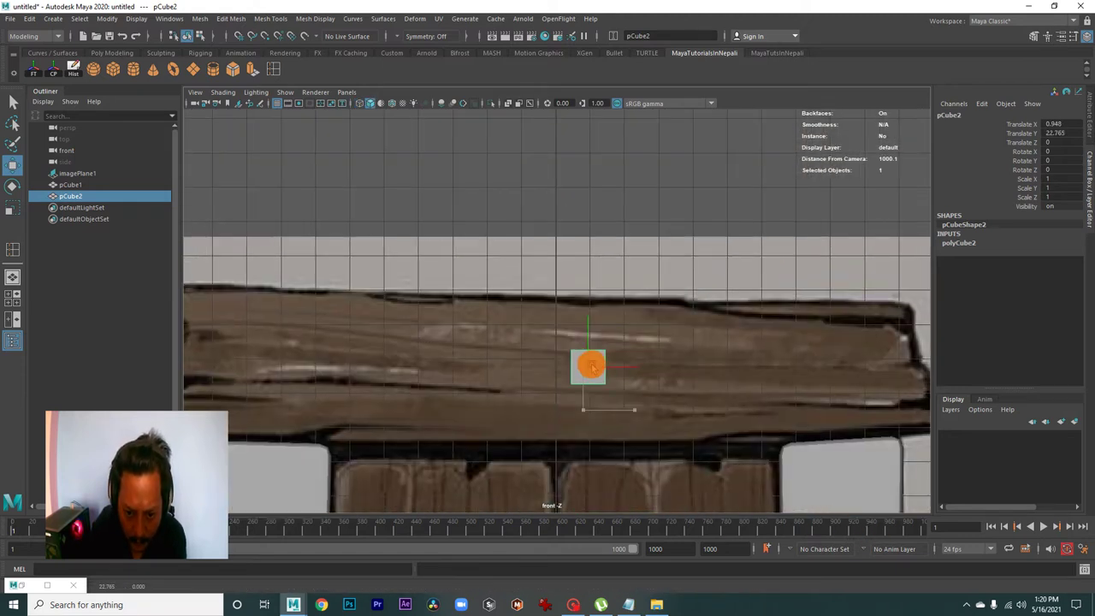
alt+right_drag(577, 320, 710, 407)
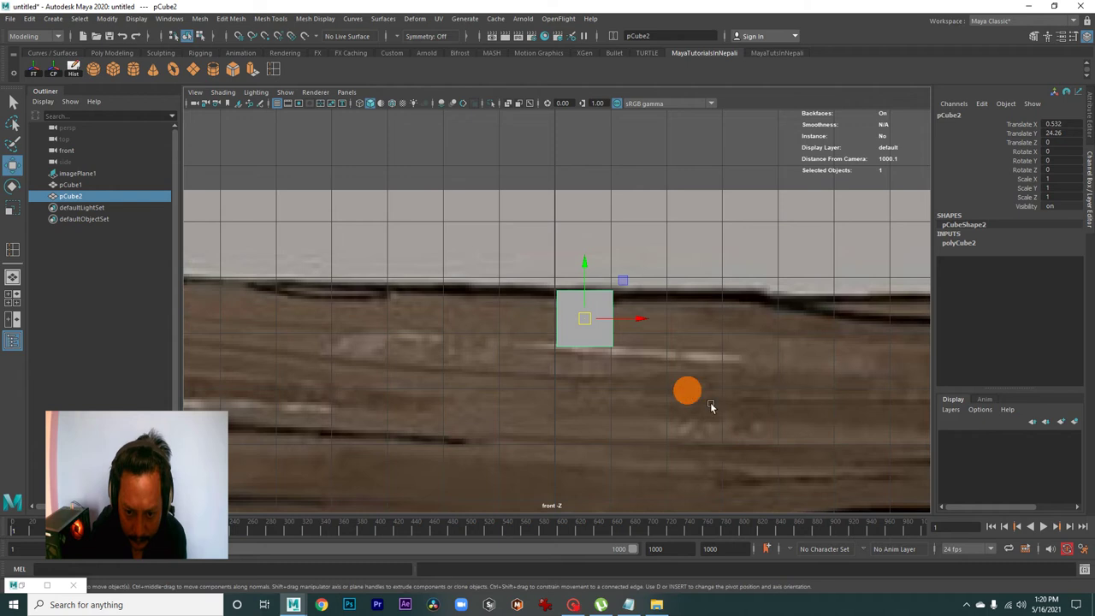
Stretch the cube's vertices along the beam, slanting its bottom edge to the underside
right_click(579, 321)
alt+right_drag(579, 320, 533, 374)
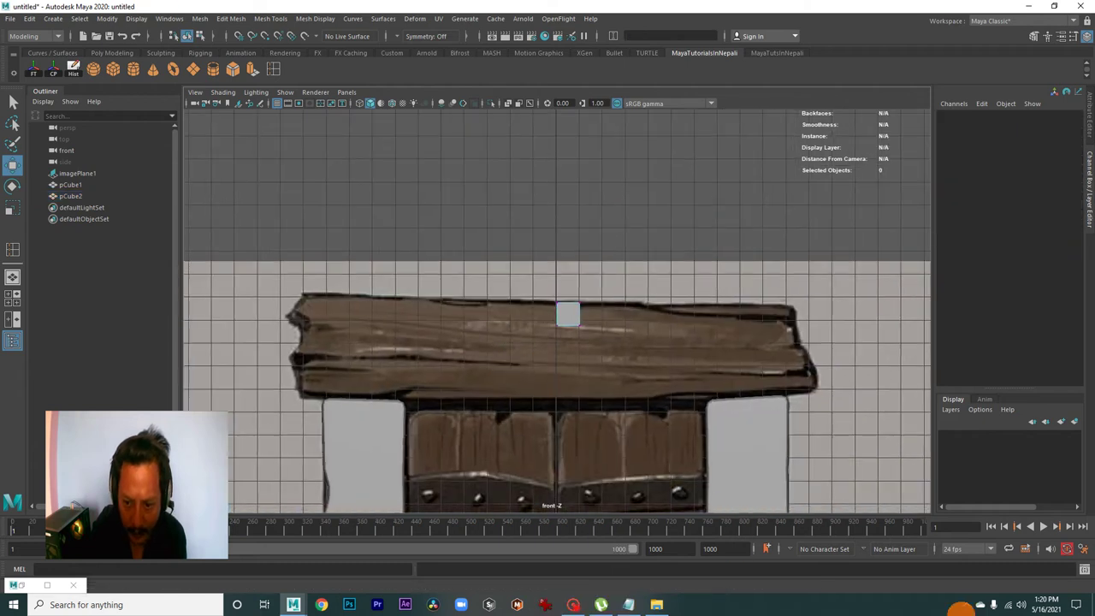
click(577, 294)
mouse_move(587, 313)
mouse_down()
mouse_move(807, 325)
mouse_move(794, 313)
mouse_up()
drag(522, 317, 1038, 415)
drag(669, 327, 673, 414)
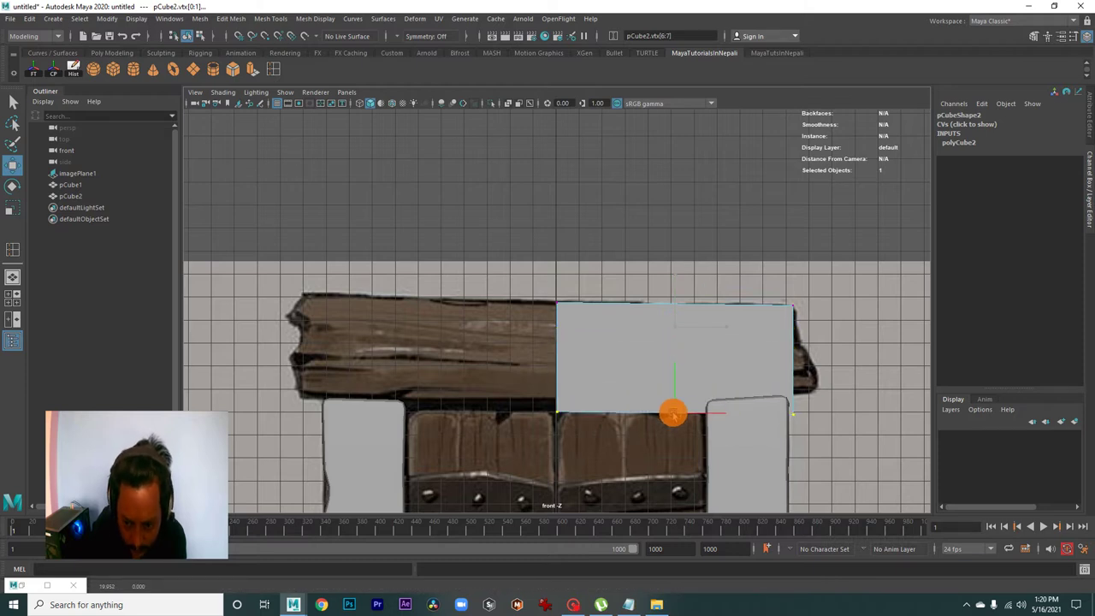
alt+middle_drag(673, 414, 608, 354)
mouse_move(796, 417)
mouse_down()
mouse_move(710, 342)
mouse_move(744, 330)
mouse_up()
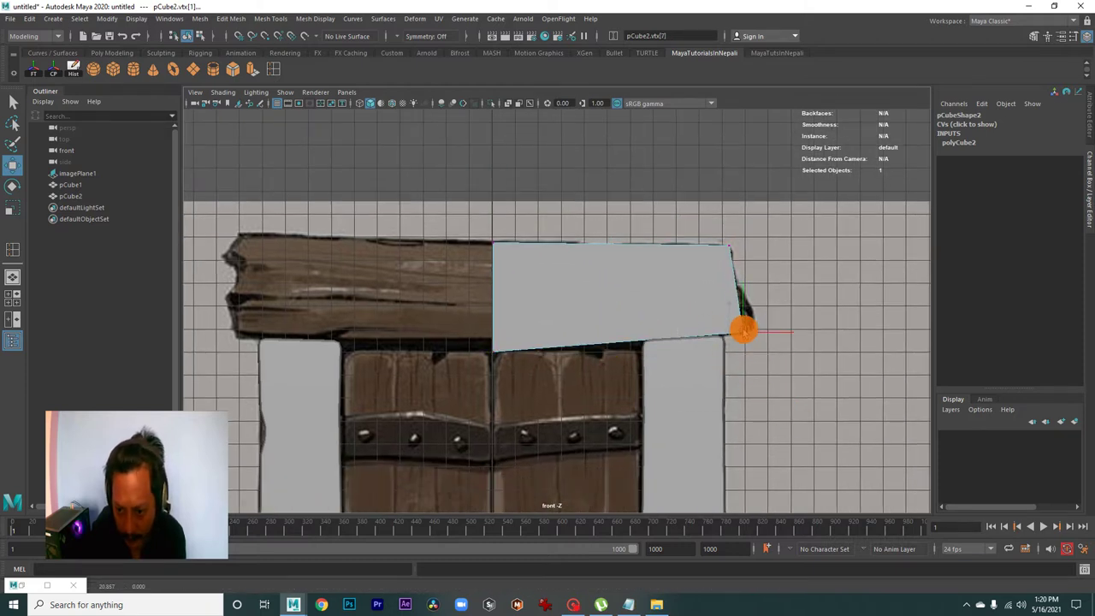
Align the block's bottom corners with the plank's lower edge and right tip
click(495, 349)
alt+right_drag(504, 393, 689, 495)
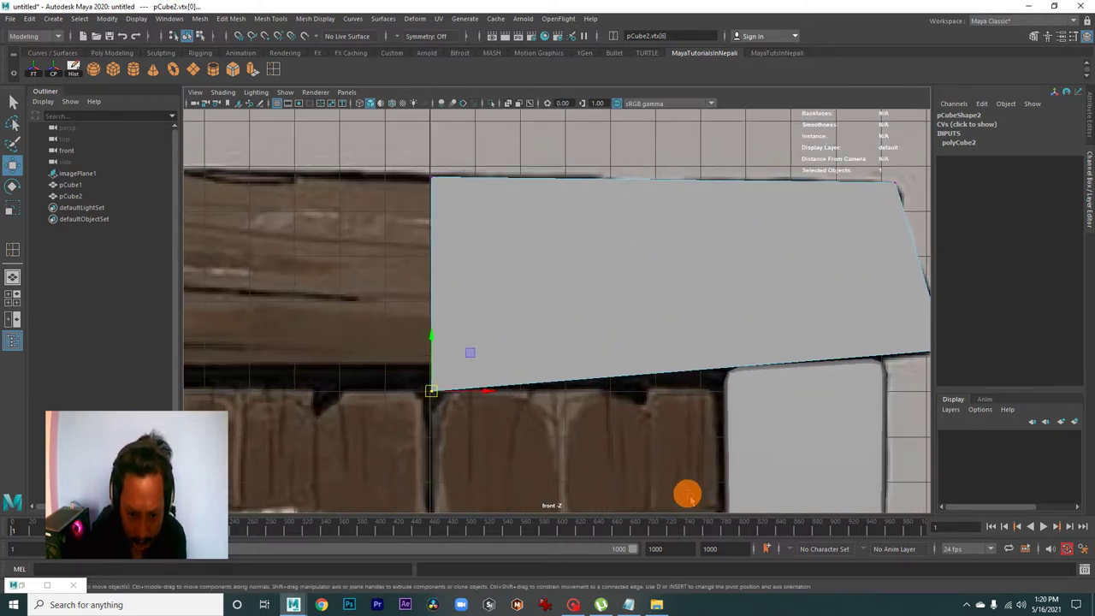
drag(436, 394, 434, 368)
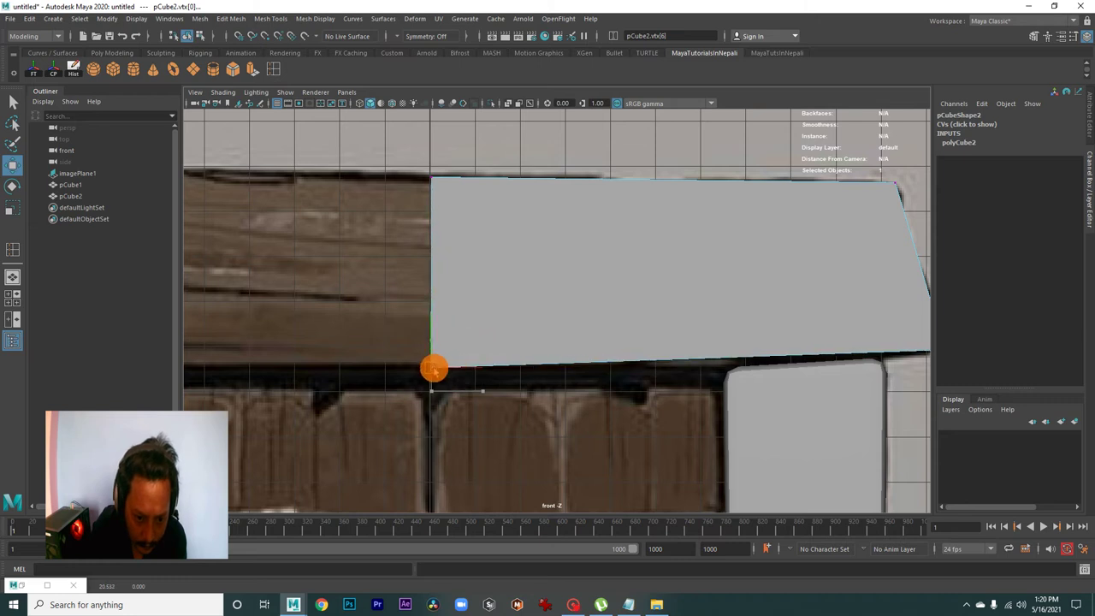
alt+right_drag(433, 368, 696, 313)
alt+middle_drag(696, 313, 655, 335)
alt+right_drag(655, 334, 733, 342)
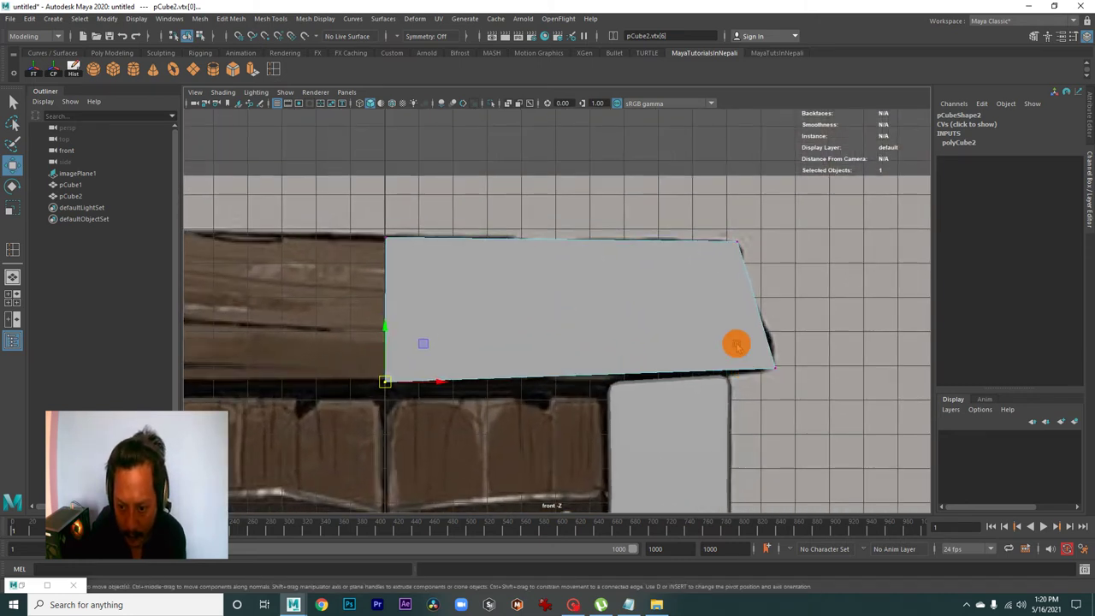
click(774, 372)
drag(778, 379, 772, 370)
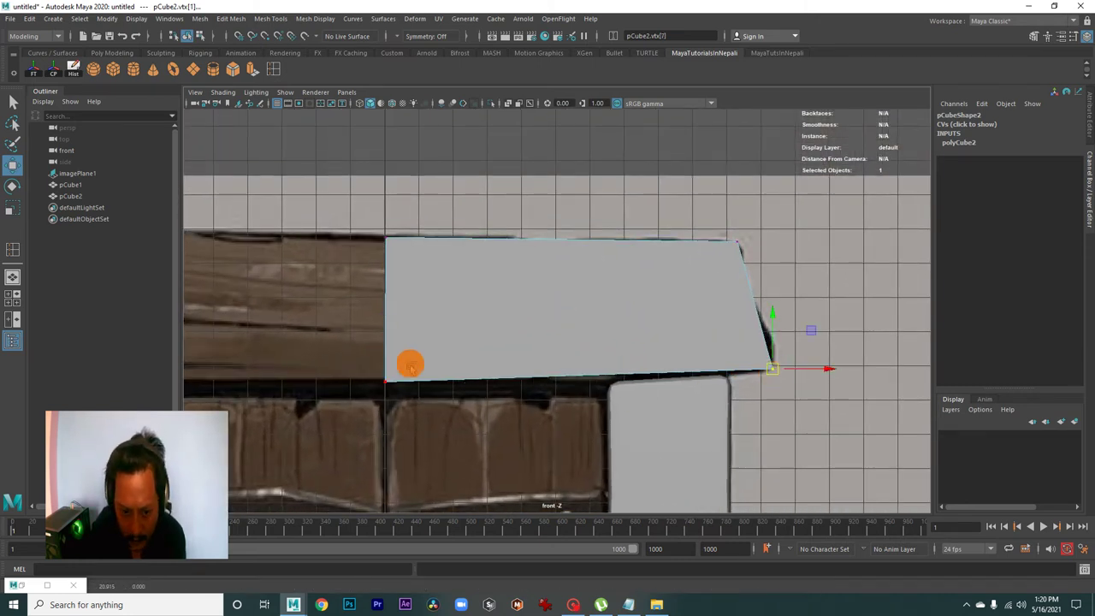
click(385, 382)
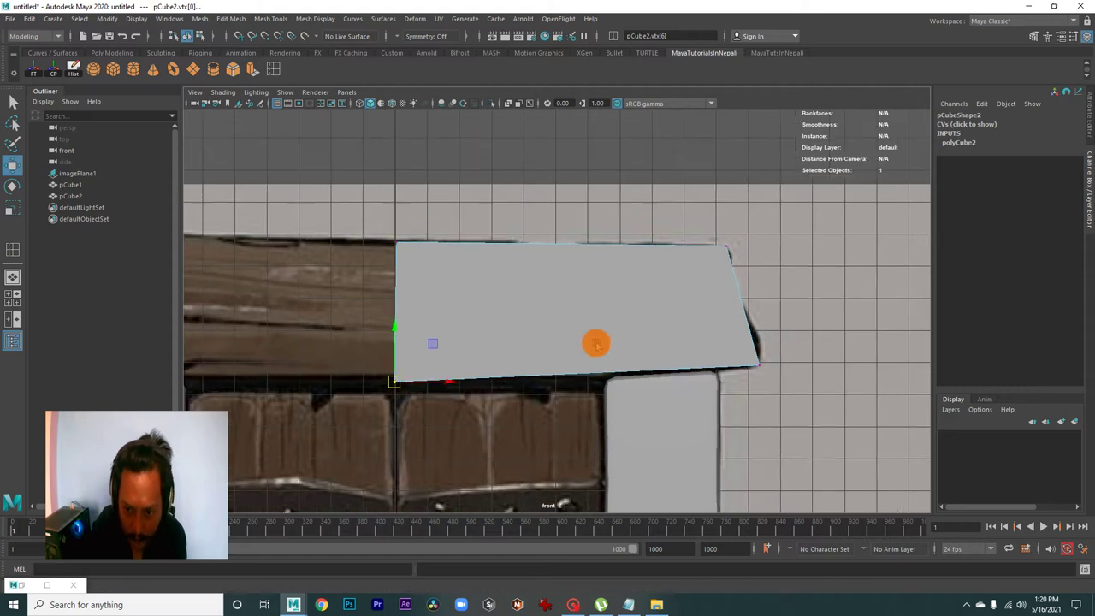
alt+middle_drag(594, 342, 604, 385)
Make the mesh see-through with X-ray and select the block's top-left corner vertex
key(alt+a)
scroll(679, 360, up, 2)
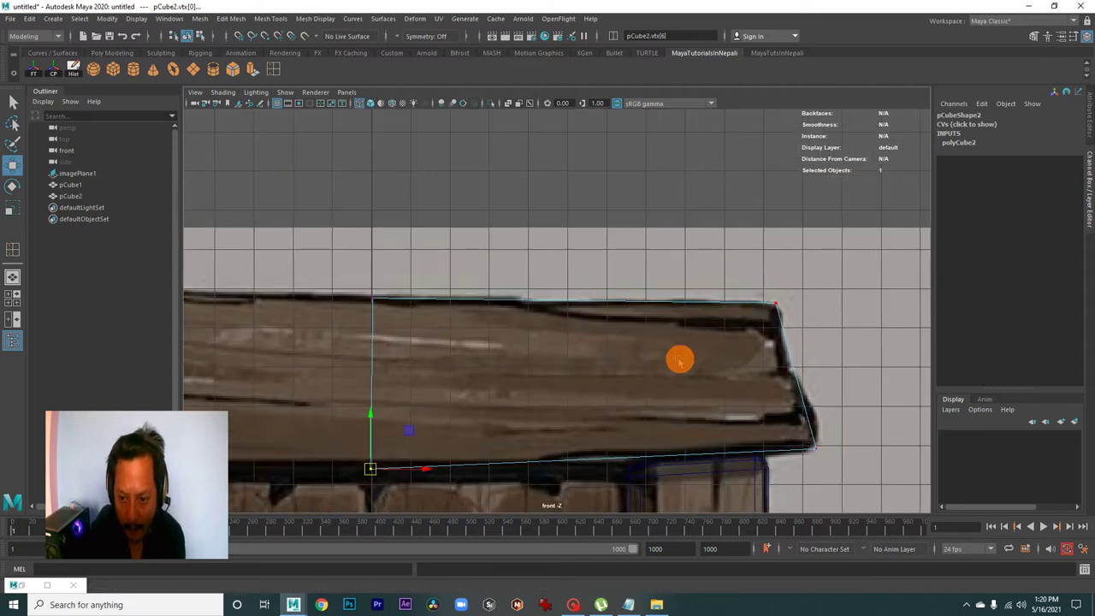
scroll(410, 313, up, 1)
drag(374, 298, 474, 387)
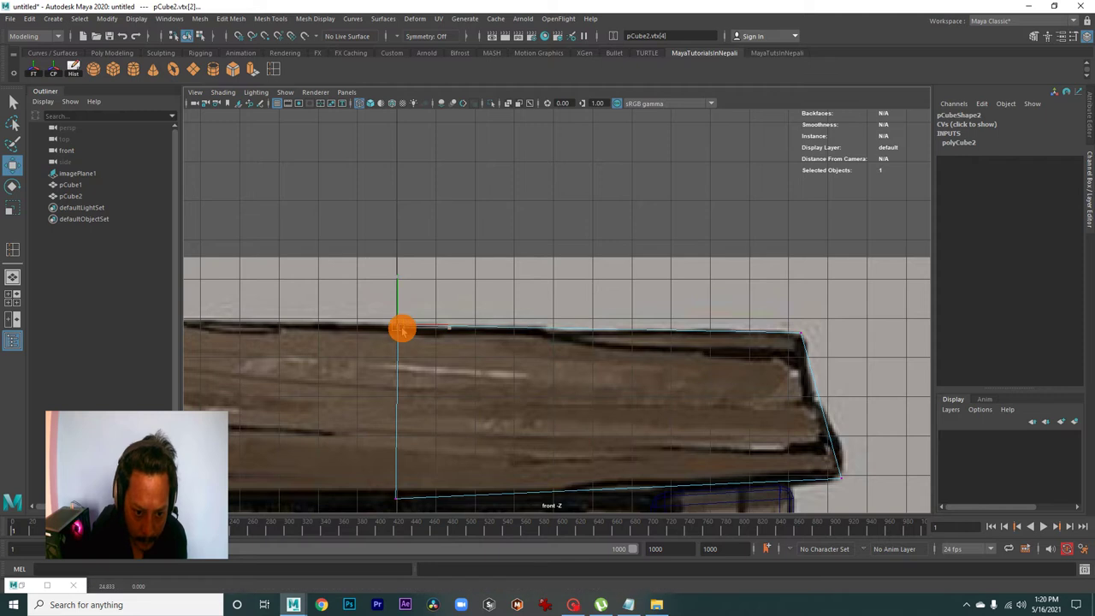
alt+middle_drag(648, 337, 579, 288)
scroll(616, 333, up, 1)
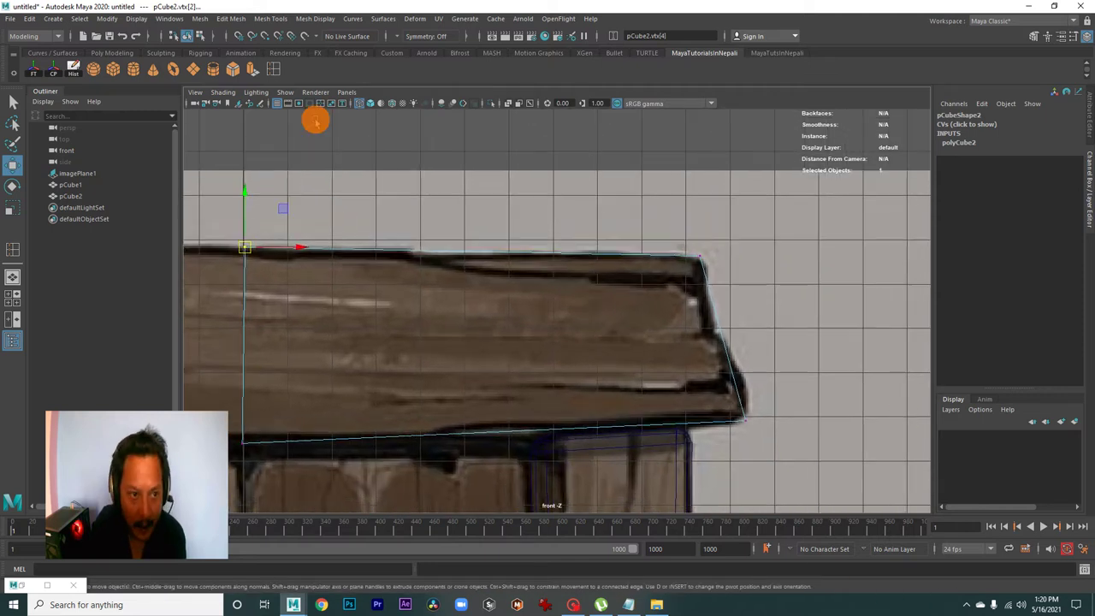
Insert four horizontal edge loops across the beam block
click(275, 70)
click(709, 289)
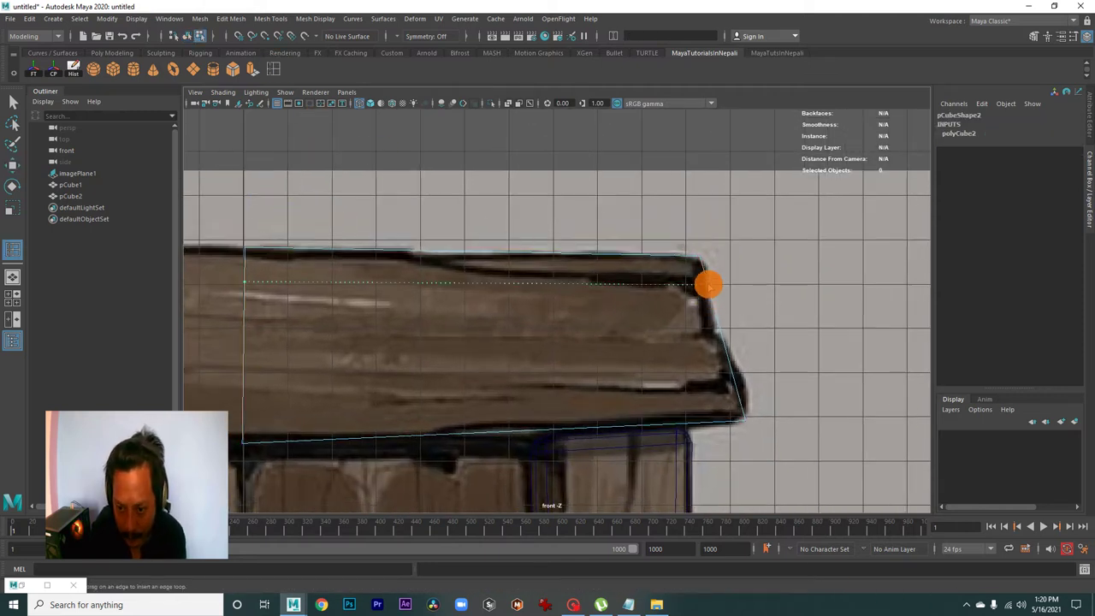
click(714, 301)
click(723, 343)
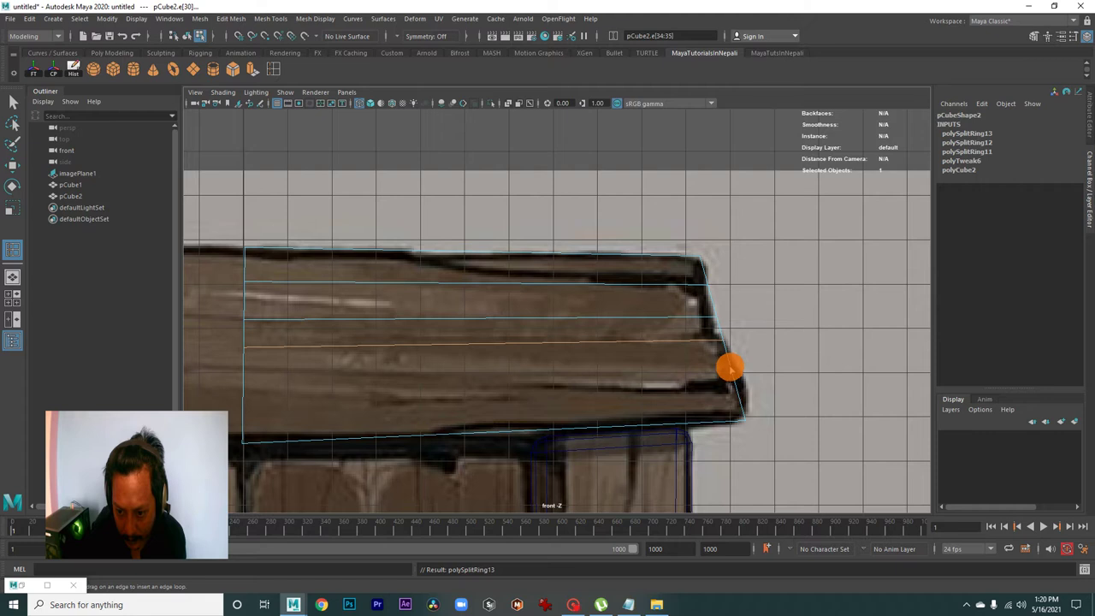
click(731, 364)
scroll(730, 365, down, 2)
alt+middle_drag(659, 354, 728, 408)
Move the beam's right-end vertices onto the plank's outline
key(w)
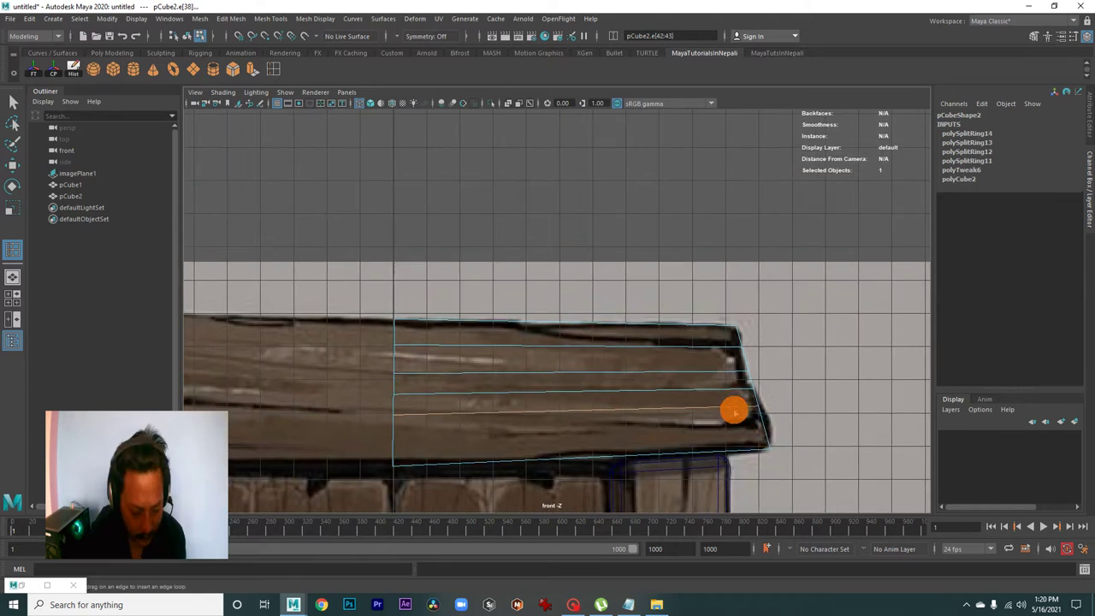
click(670, 347)
right_drag(665, 310, 599, 306)
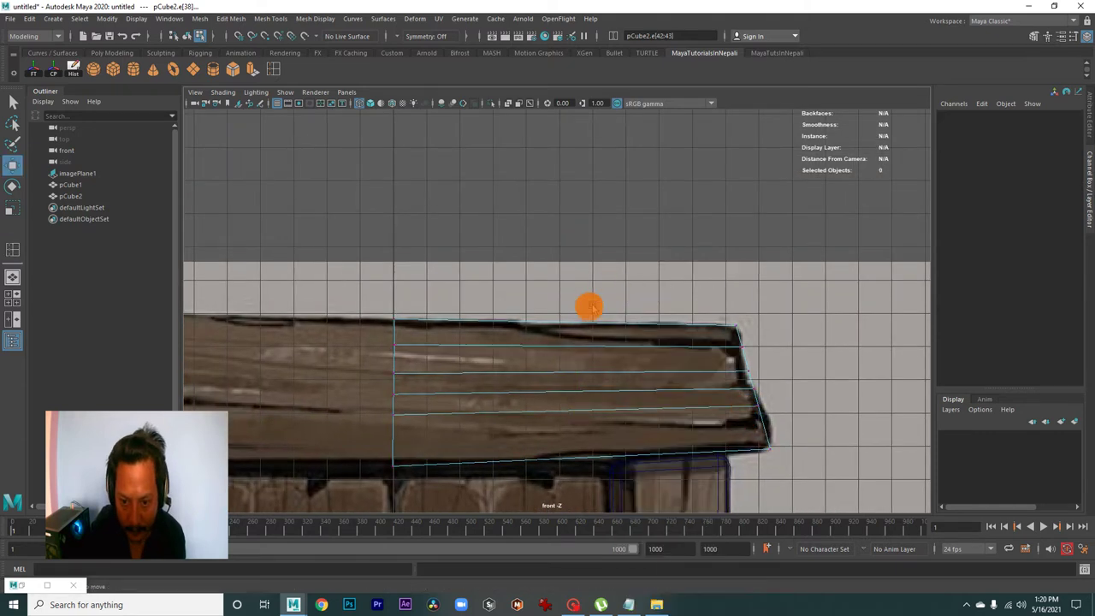
scroll(738, 371, up, 2)
scroll(689, 341, up, 1)
drag(744, 388, 717, 356)
click(735, 402)
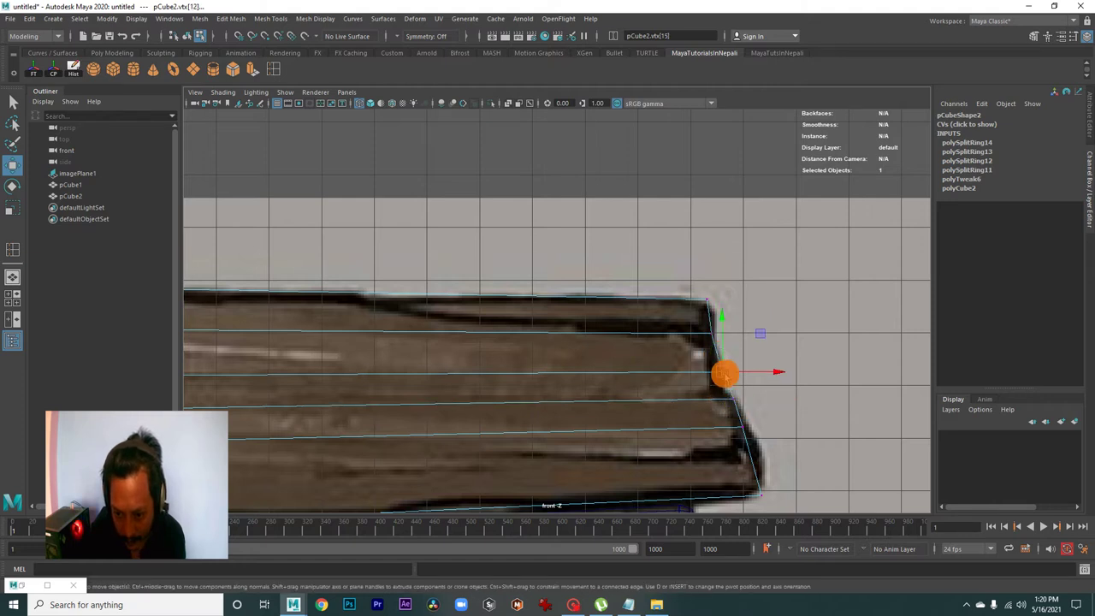
drag(691, 282, 729, 320)
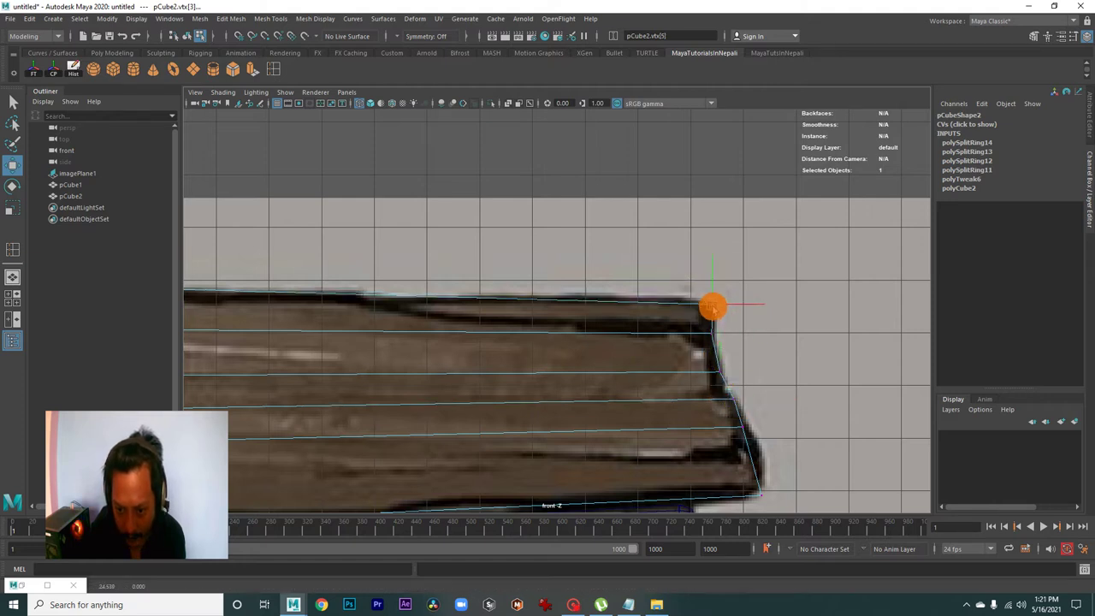
alt+middle_drag(711, 303, 762, 305)
drag(707, 382, 743, 406)
mouse_move(732, 407)
alt+right_down()
mouse_move(533, 371)
mouse_move(696, 382)
mouse_move(644, 374)
mouse_move(612, 414)
mouse_move(721, 420)
alt+right_up()
Inspect the beam in perspective and select a face on its right end
key(space)
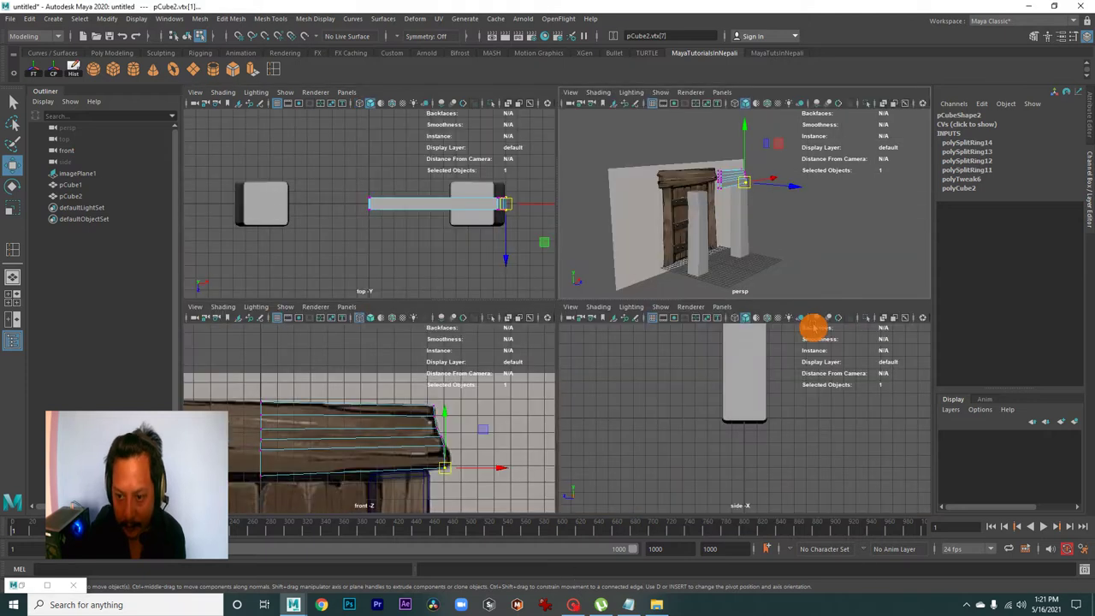
key(space)
alt+drag(557, 306, 526, 325)
alt+right_drag(525, 325, 576, 342)
mouse_move(249, 229)
alt+mouse_down()
mouse_move(503, 337)
mouse_move(482, 323)
mouse_move(569, 306)
alt+mouse_up()
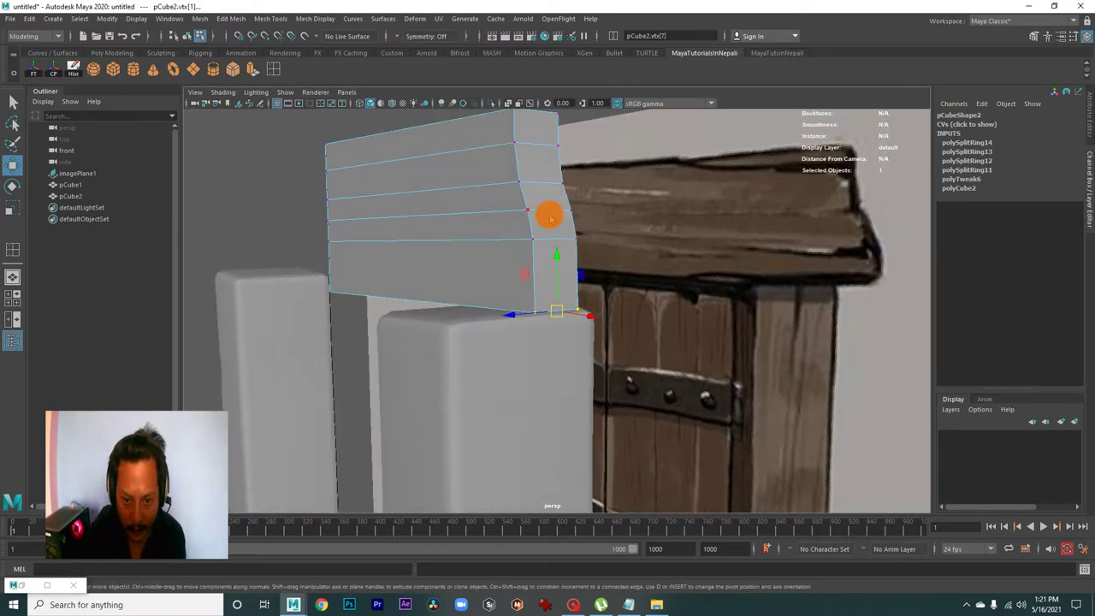
right_drag(550, 218, 547, 250)
click(556, 259)
key(space)
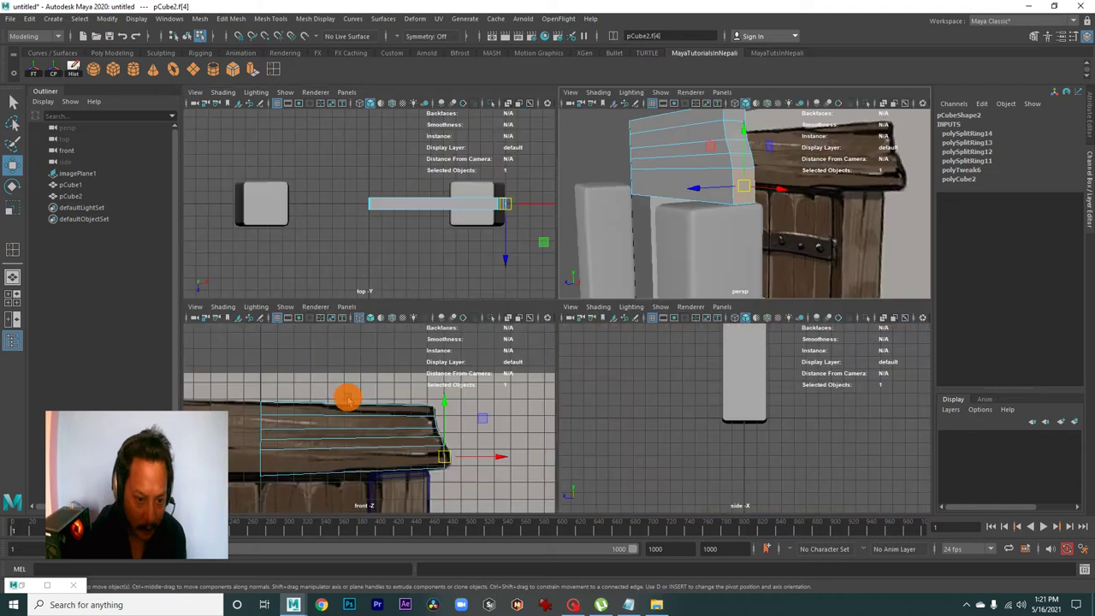
key(space)
mouse_move(508, 399)
alt+middle_down()
mouse_move(577, 384)
mouse_move(500, 387)
alt+middle_up()
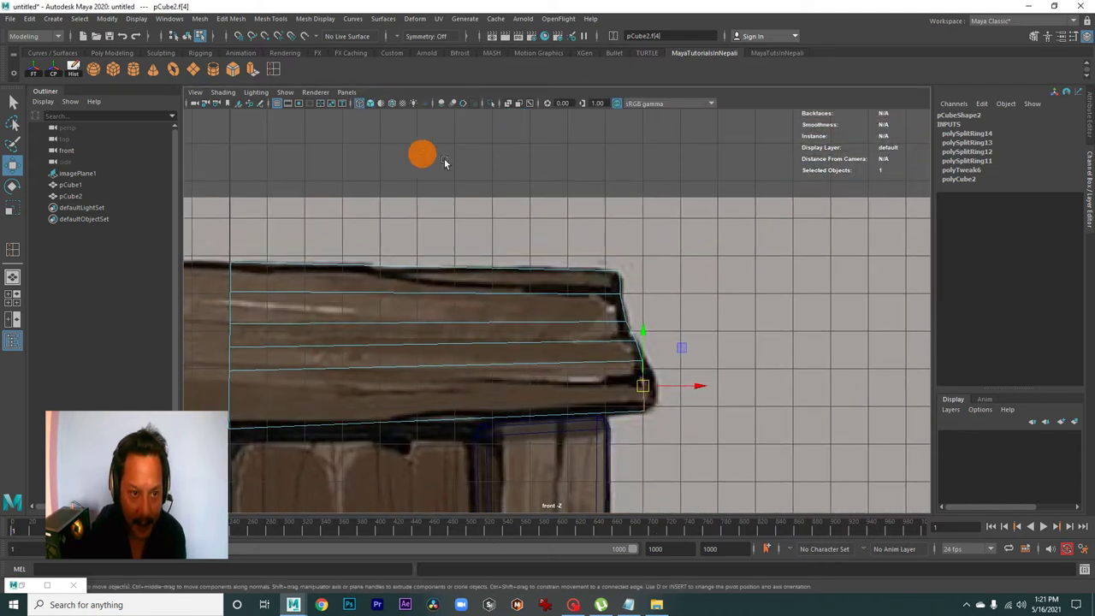
Extrude the beam's right-end face slightly outward
click(246, 68)
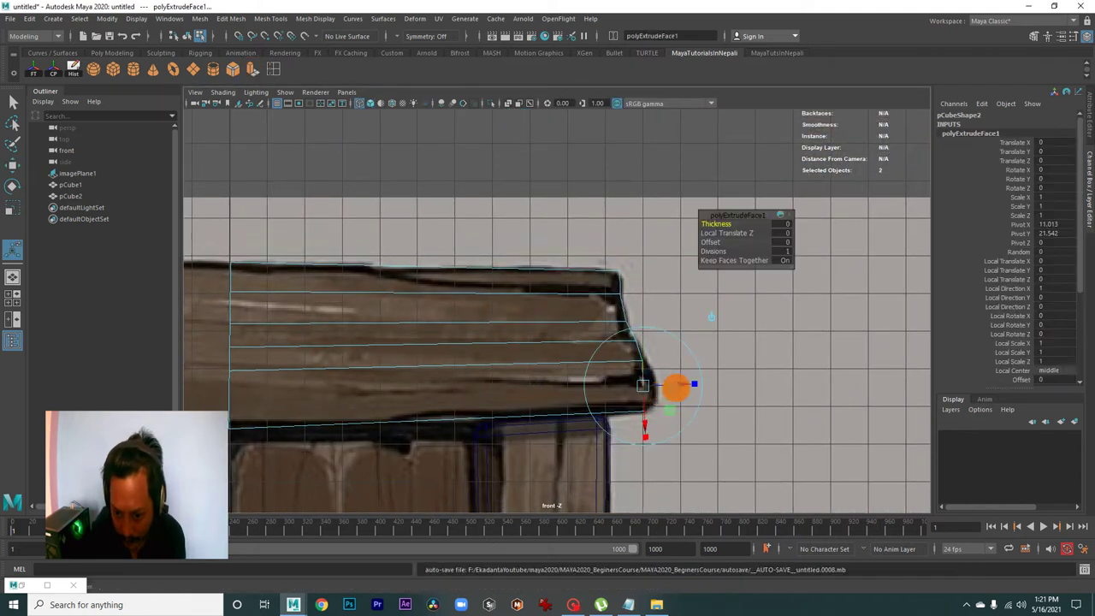
drag(677, 386, 680, 387)
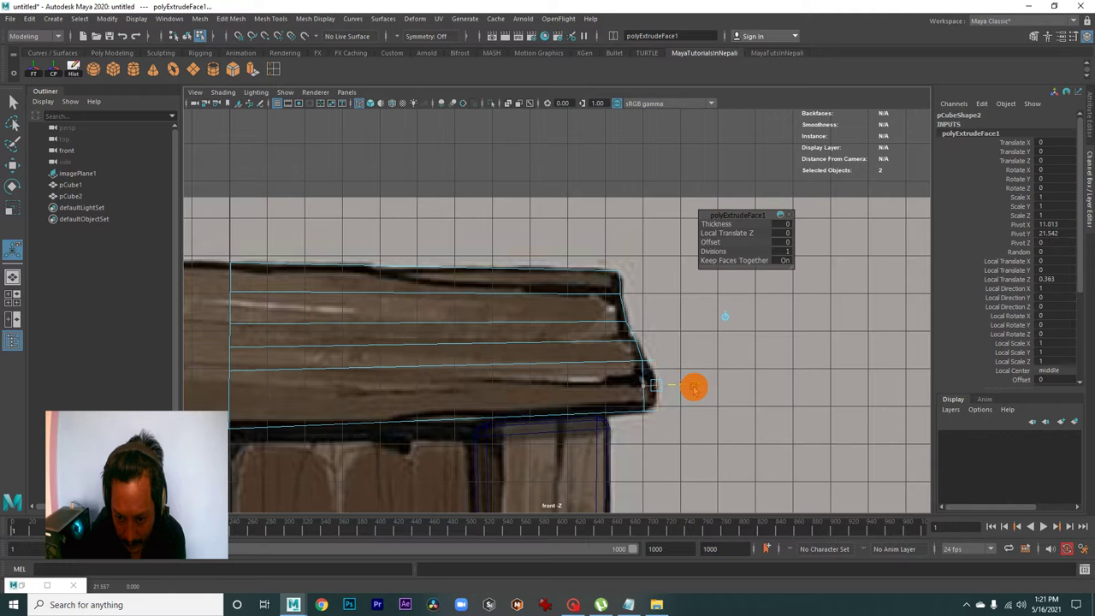
key(w)
Move the extruded end's new vertices to form the plank's beveled lower tip
right_click(628, 362)
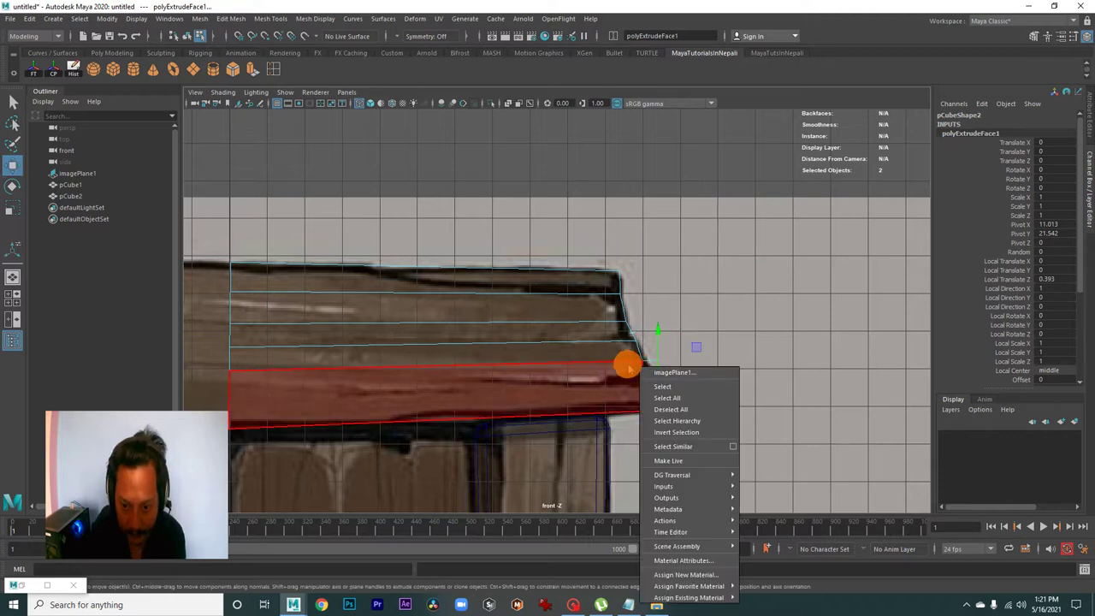
right_drag(634, 361, 594, 311)
alt+right_drag(569, 368, 659, 347)
drag(660, 347, 682, 371)
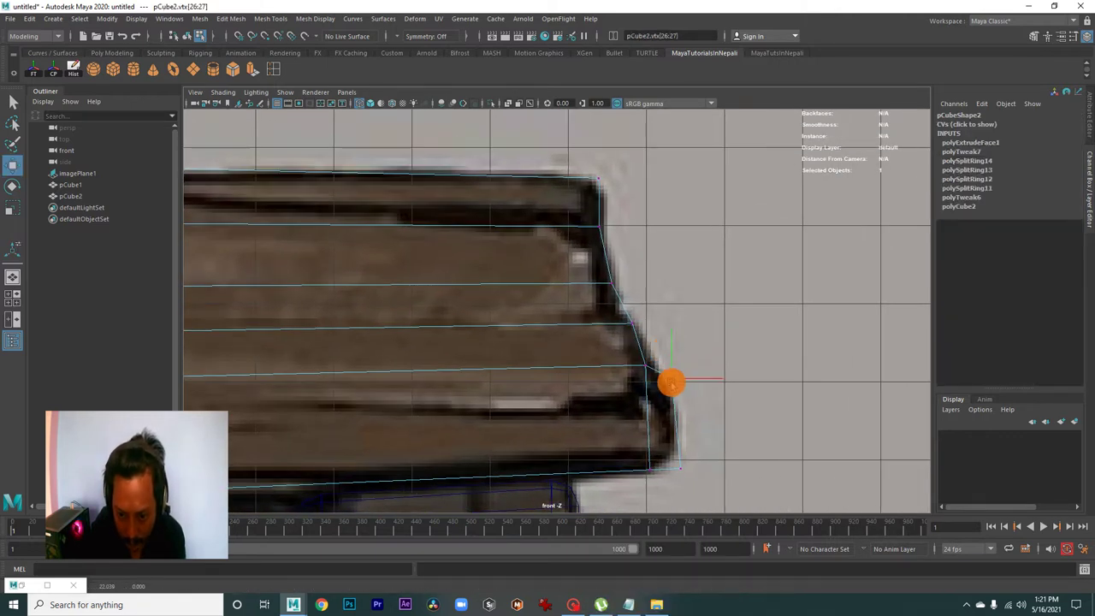
alt+middle_drag(662, 460, 603, 399)
mouse_move(604, 398)
mouse_down()
mouse_move(653, 433)
mouse_move(689, 432)
mouse_up()
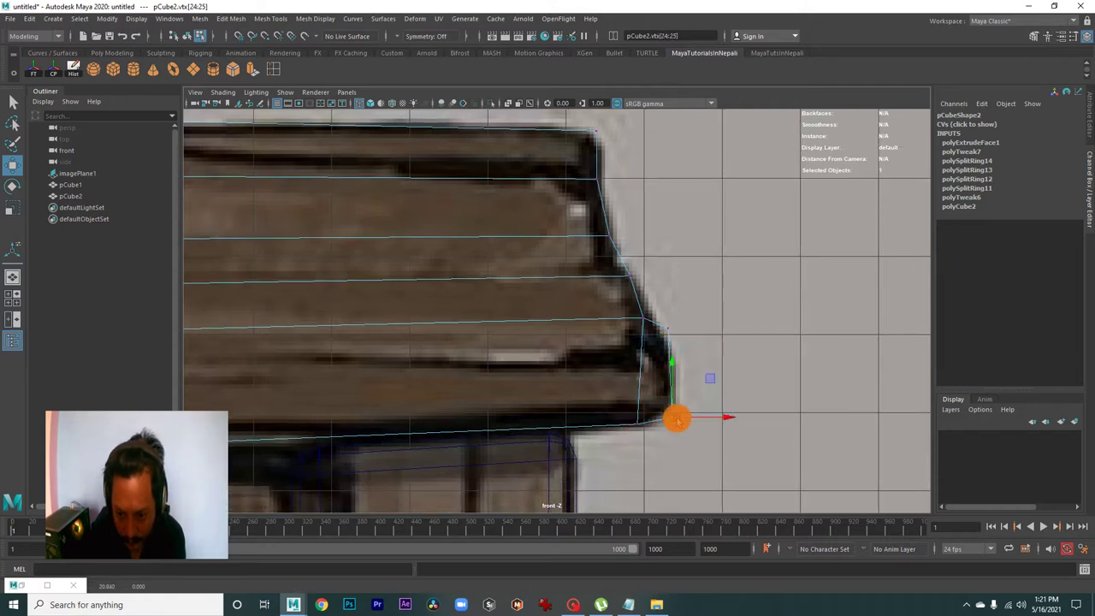
alt+middle_drag(675, 419, 674, 426)
drag(655, 321, 680, 354)
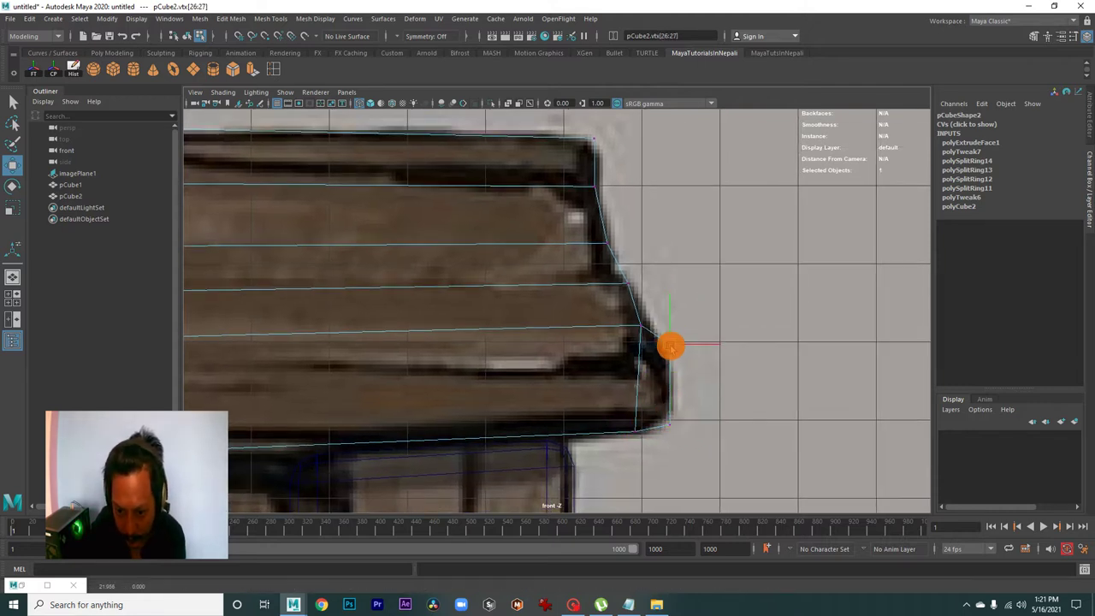
drag(660, 409, 687, 435)
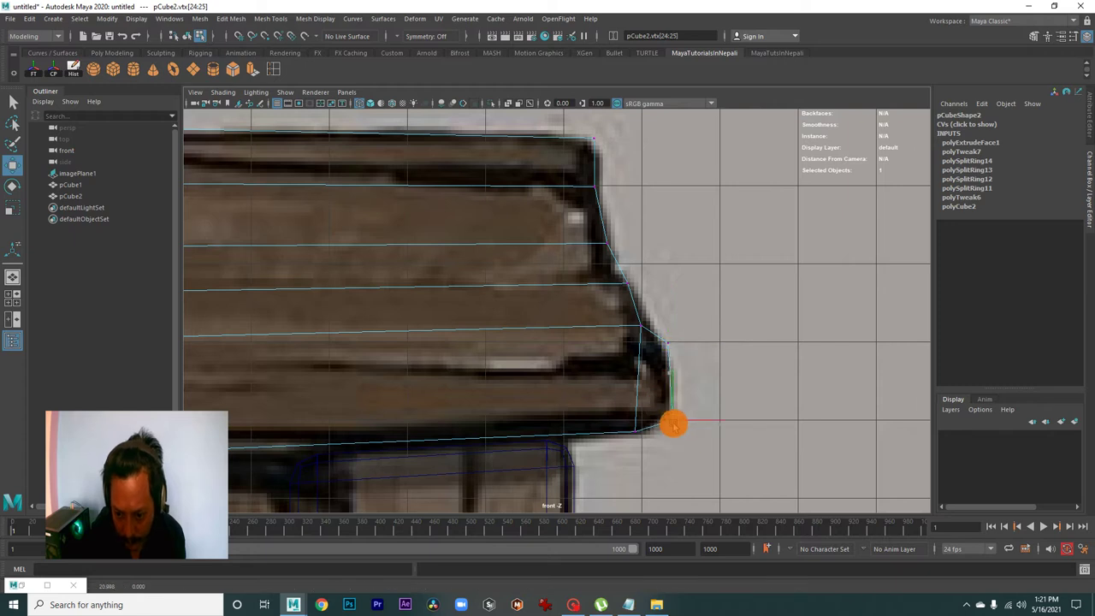
scroll(663, 394, down, 3)
mouse_move(655, 367)
alt+middle_down()
mouse_move(741, 420)
mouse_move(525, 386)
mouse_move(494, 359)
mouse_move(525, 377)
alt+middle_up()
scroll(603, 336, up, 1)
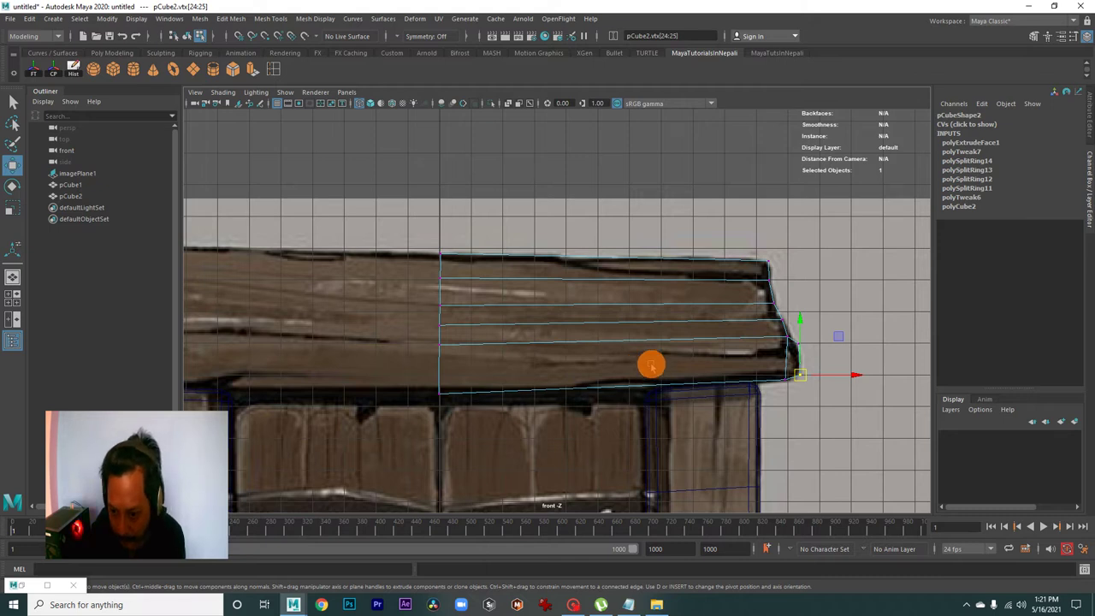
Show the beam's attributes and select pCube2 in object mode
scroll(733, 403, down, 1)
mouse_move(617, 266)
right_down()
mouse_move(638, 262)
mouse_move(587, 333)
right_up()
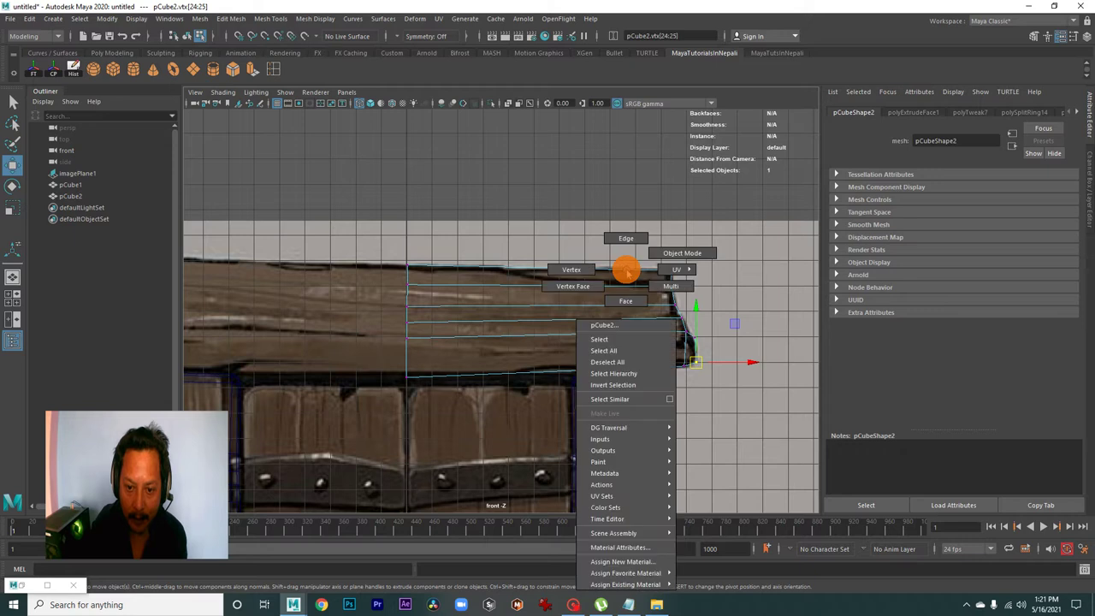
right_drag(655, 272, 689, 257)
click(685, 339)
click(635, 339)
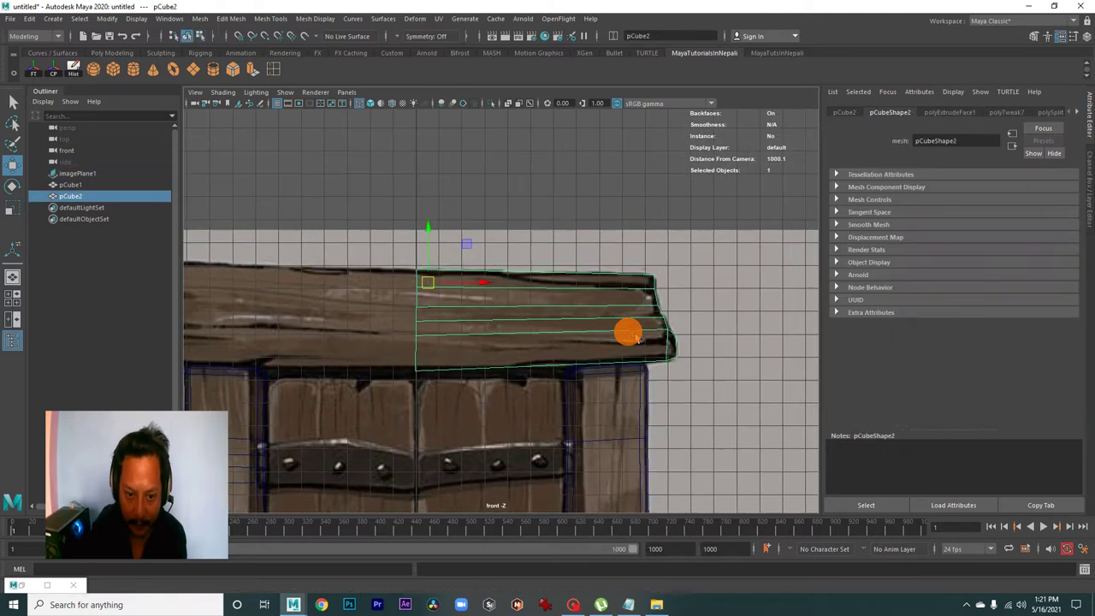
alt+middle_drag(635, 339, 681, 343)
Apply Mesh > Mirror to pCube2, then undo the mirror with Ctrl+Z
click(206, 18)
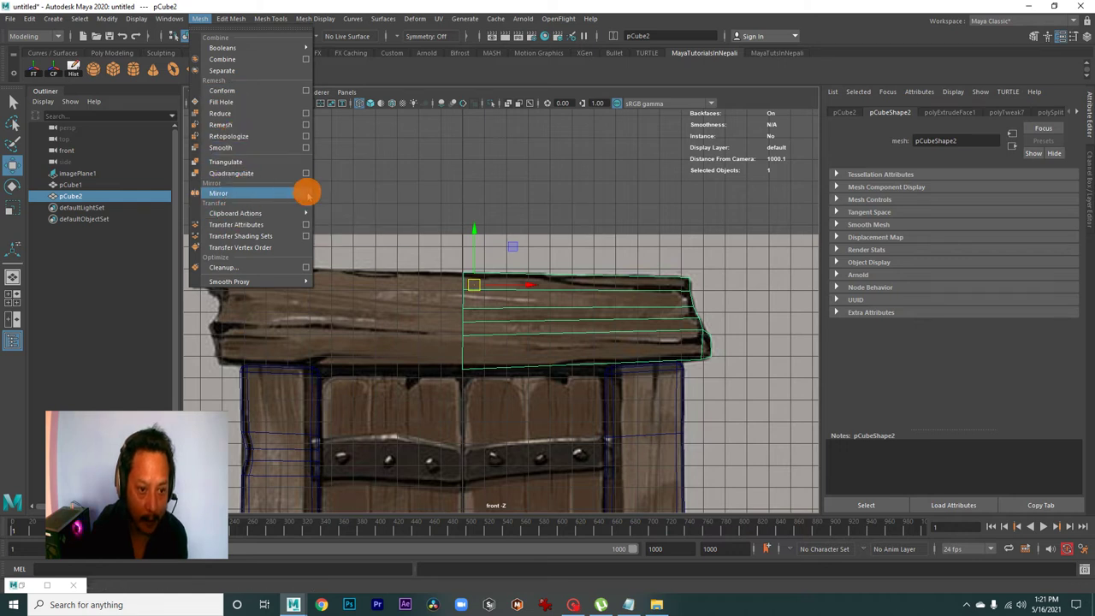
click(305, 194)
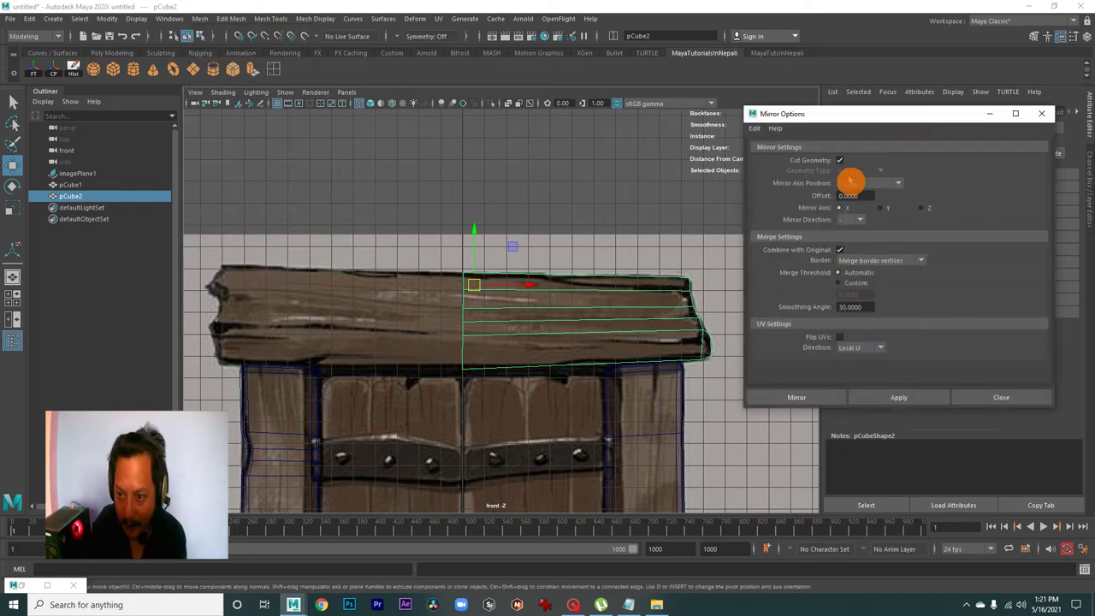
click(792, 397)
mouse_move(396, 313)
alt+right_down()
mouse_move(513, 333)
mouse_move(384, 282)
mouse_move(565, 363)
mouse_move(533, 365)
mouse_move(500, 163)
alt+right_up()
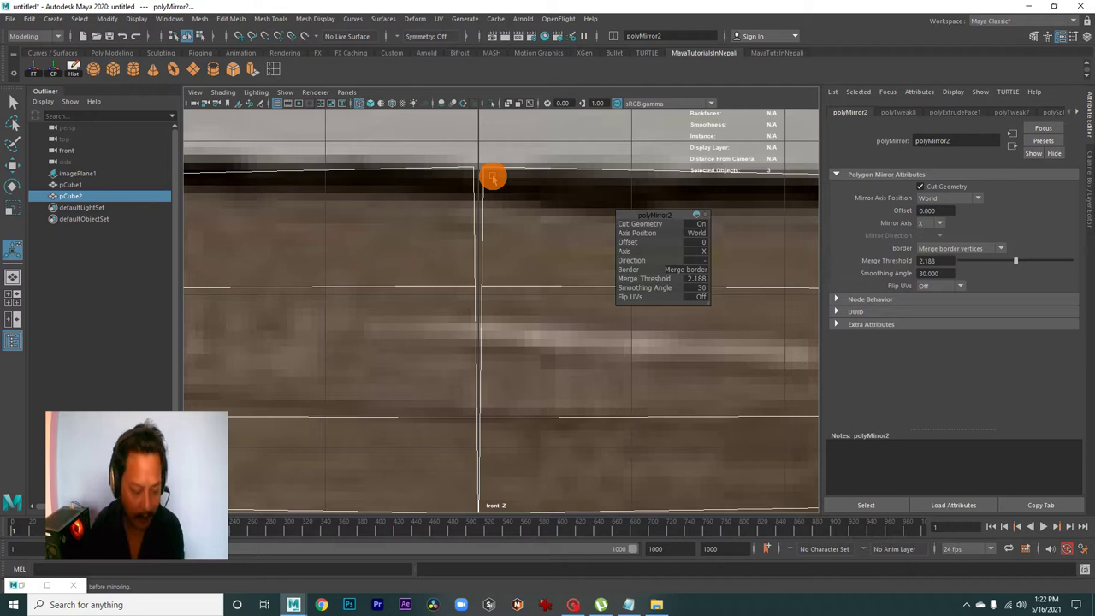
key(ctrl+z)
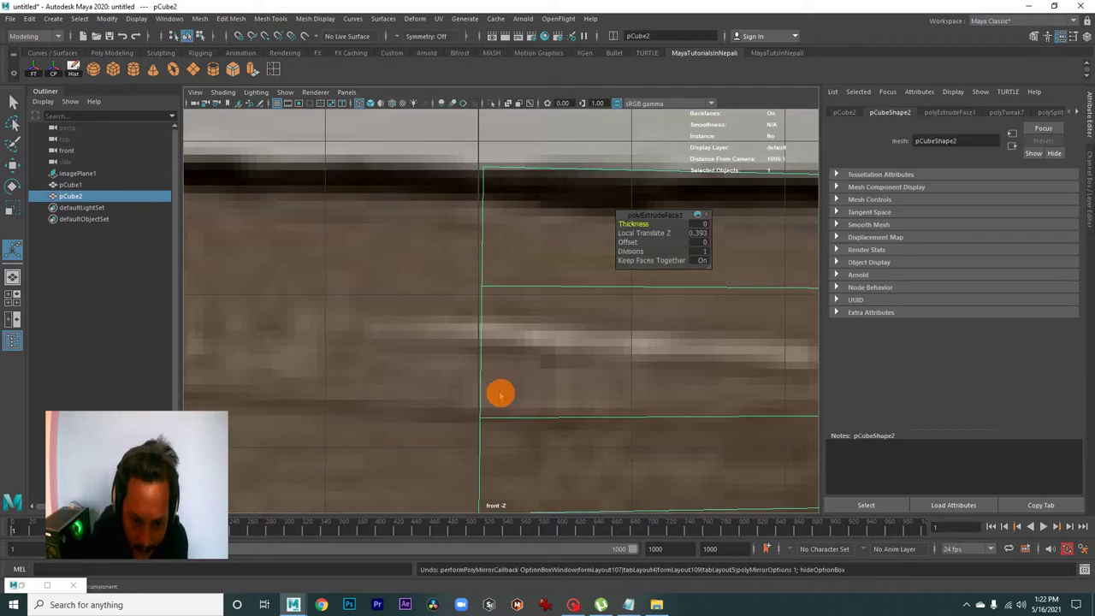
Select the plank's inner vertex column and scale it flat in X
scroll(457, 354, down, 2)
scroll(522, 357, down, 1)
scroll(516, 317, down, 1)
right_drag(513, 301, 460, 289)
drag(440, 224, 516, 511)
scroll(608, 469, up, 2)
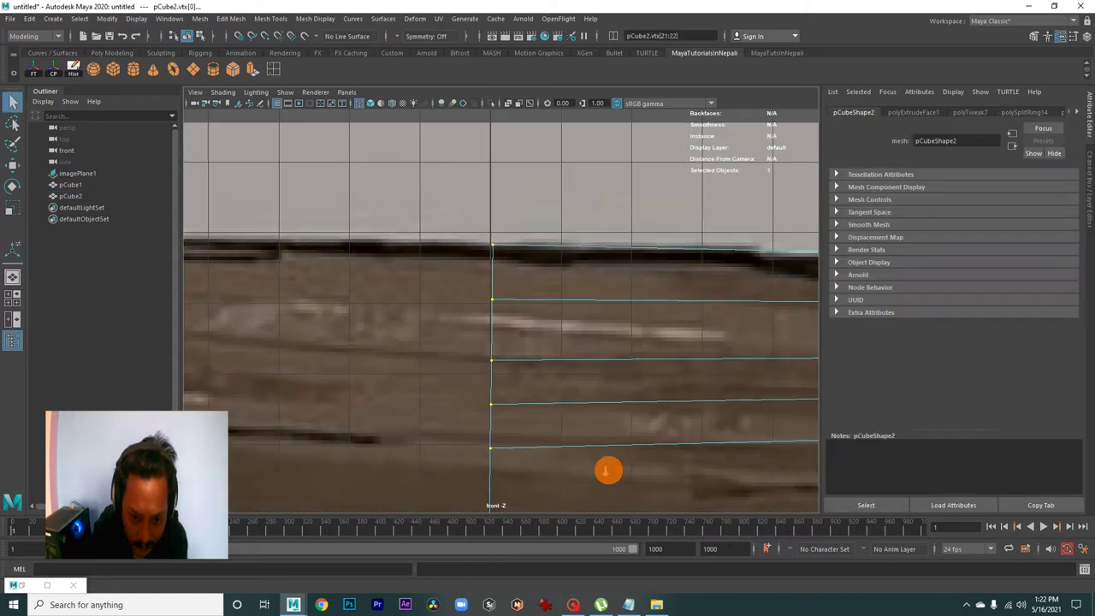
scroll(553, 386, up, 1)
key(r)
scroll(489, 392, up, 2)
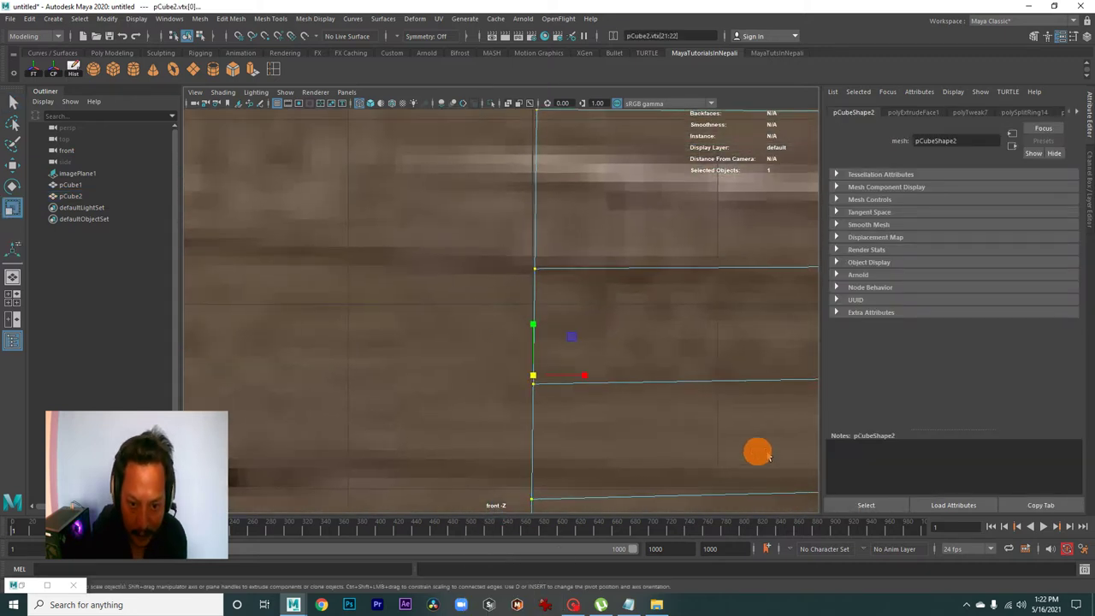
mouse_move(585, 378)
mouse_down()
mouse_move(556, 375)
mouse_move(572, 374)
mouse_up()
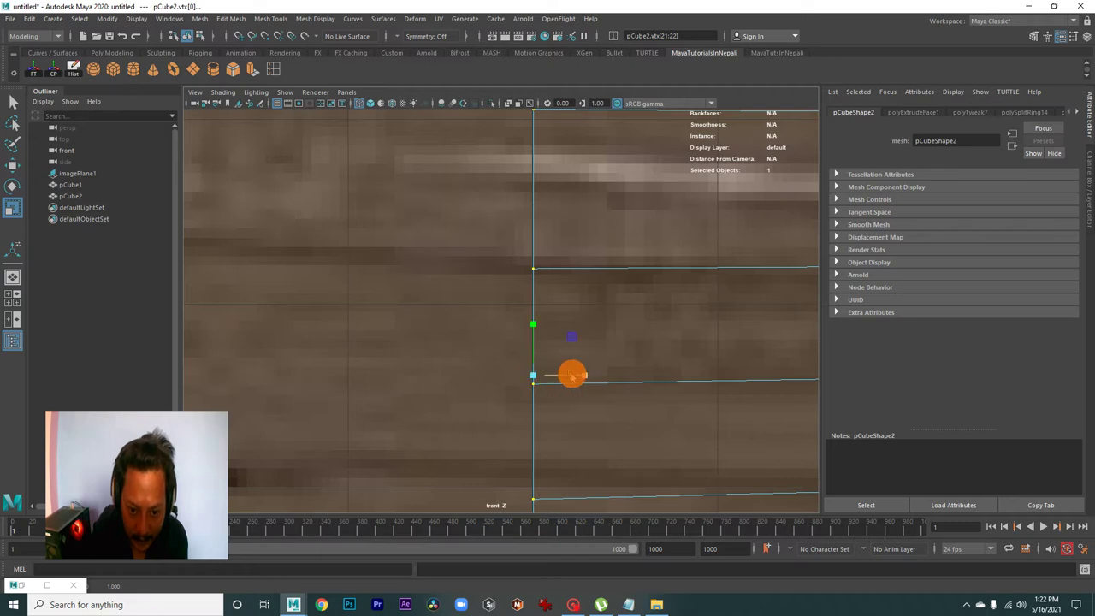
scroll(513, 359, down, 2)
scroll(548, 362, down, 1)
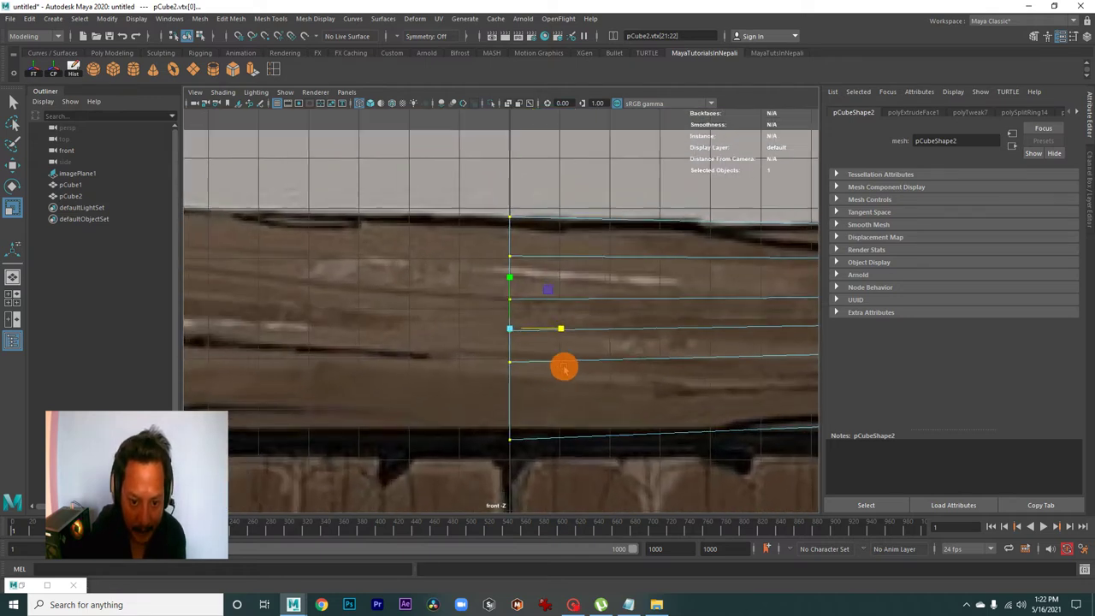
scroll(566, 367, down, 1)
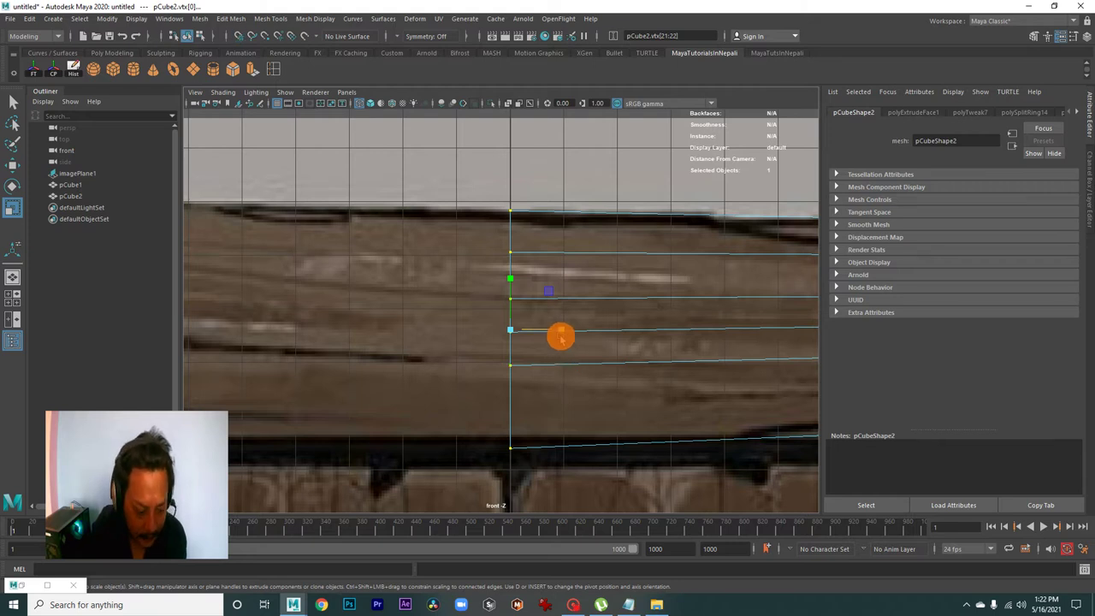
Snap the flattened vertex column onto the door's centre line using grid snapping
key(w)
mouse_move(564, 334)
mouse_down()
mouse_move(575, 331)
mouse_move(521, 329)
mouse_move(548, 337)
mouse_move(534, 339)
mouse_up()
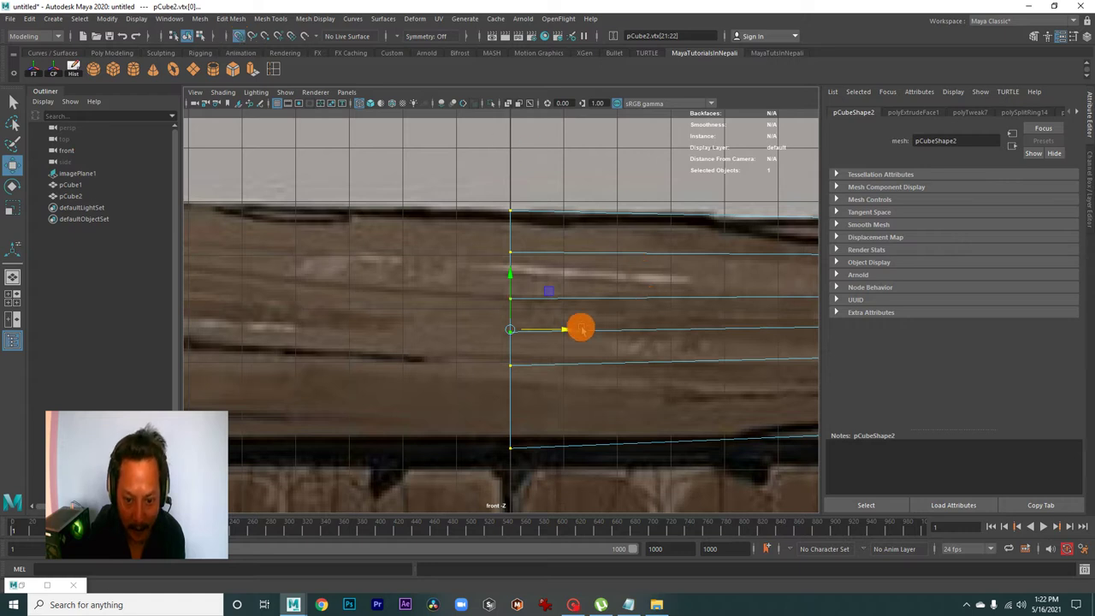
click(240, 36)
mouse_move(564, 330)
mouse_down()
mouse_move(591, 332)
mouse_move(523, 328)
mouse_move(614, 338)
mouse_move(523, 337)
mouse_up()
scroll(571, 302, down, 6)
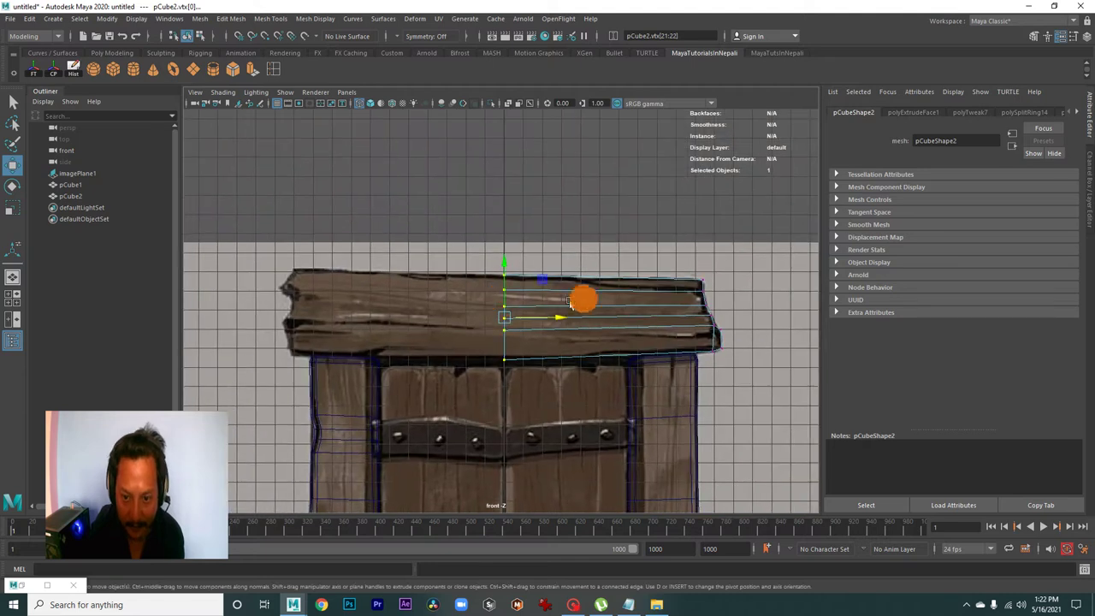
right_drag(640, 277, 697, 261)
click(695, 282)
click(200, 18)
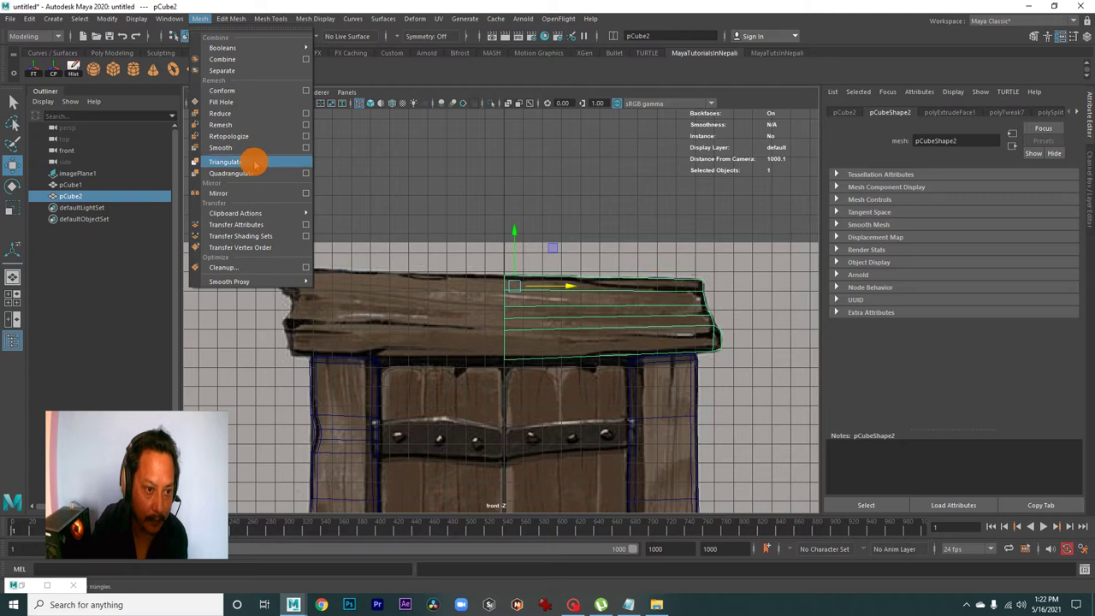
Mirror the plank across X with merged border vertices and check it in perspective
click(305, 193)
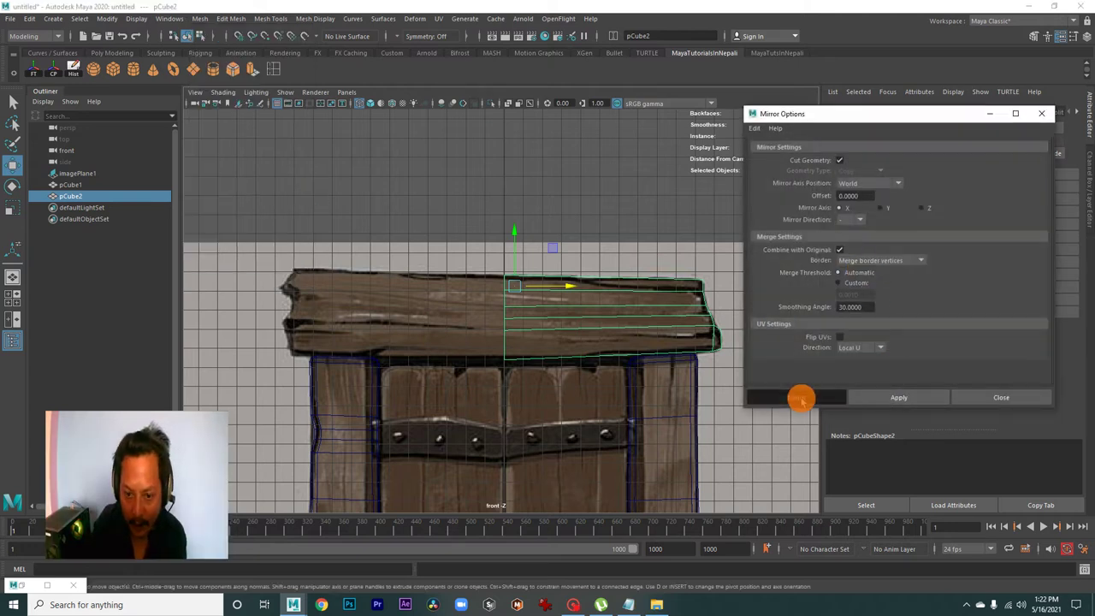
click(799, 396)
key(space)
key(space)
mouse_move(454, 281)
alt+mouse_down()
mouse_move(425, 330)
mouse_move(418, 220)
mouse_move(454, 313)
mouse_move(664, 276)
mouse_move(532, 224)
alt+mouse_up()
right_drag(532, 224, 567, 213)
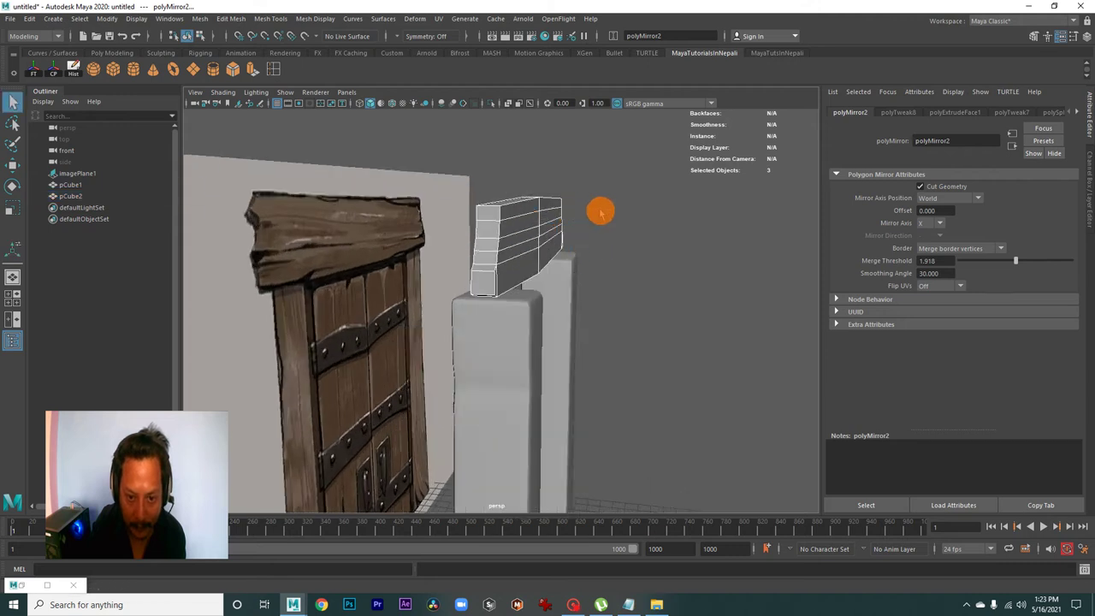
click(567, 251)
mouse_move(568, 252)
alt+mouse_down()
mouse_move(537, 308)
mouse_move(607, 288)
mouse_move(726, 349)
mouse_move(578, 340)
mouse_move(452, 269)
mouse_move(398, 264)
mouse_move(350, 282)
mouse_move(370, 306)
mouse_move(479, 296)
alt+mouse_up()
key(w)
key(space)
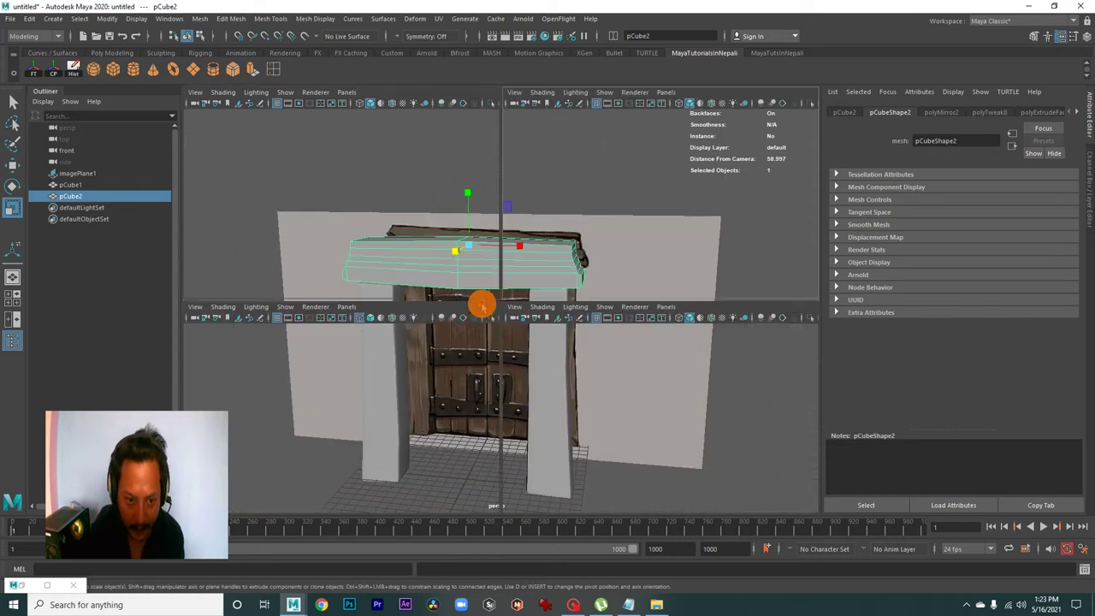
key(space)
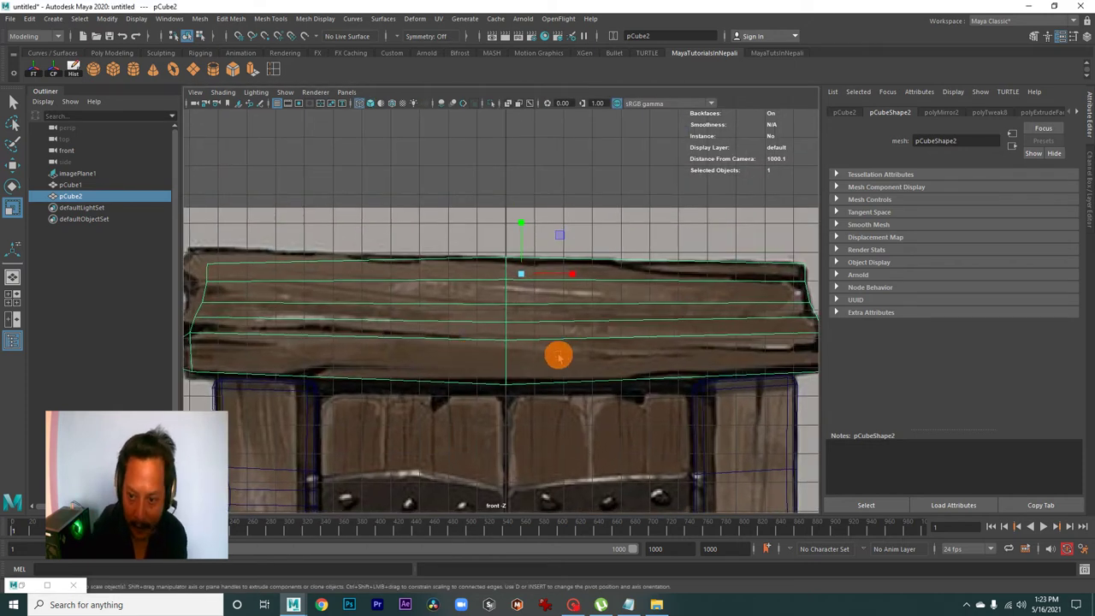
Pull the lintel's left-end top corner vertices up-left to match the reference
alt+middle_drag(532, 327, 637, 318)
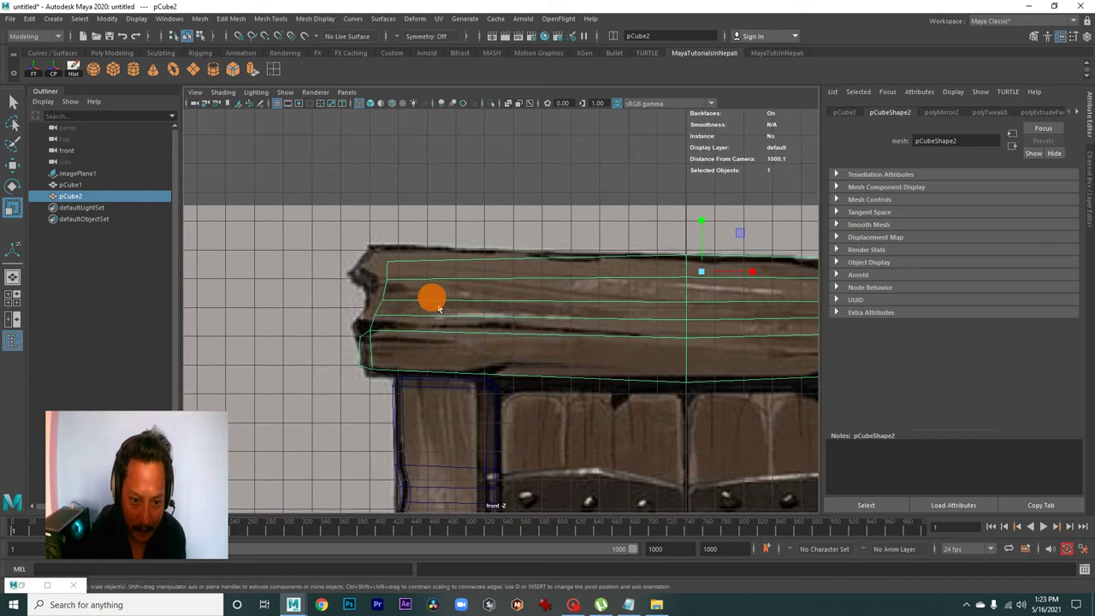
alt+middle_drag(415, 300, 464, 324)
right_drag(474, 290, 432, 291)
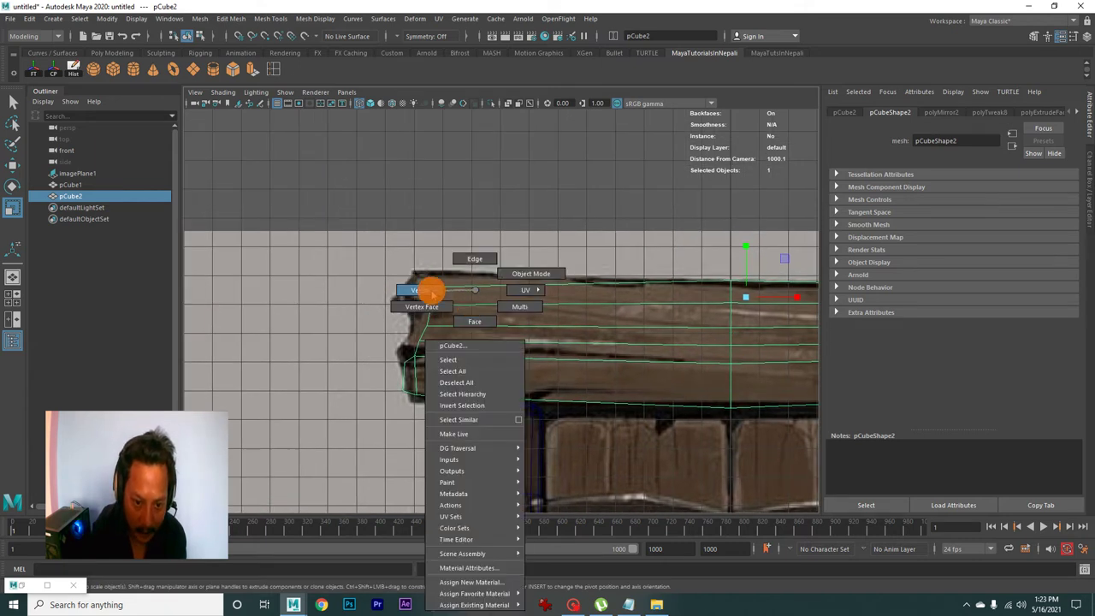
scroll(506, 347, up, 3)
alt+middle_drag(506, 348, 537, 357)
drag(529, 374, 529, 373)
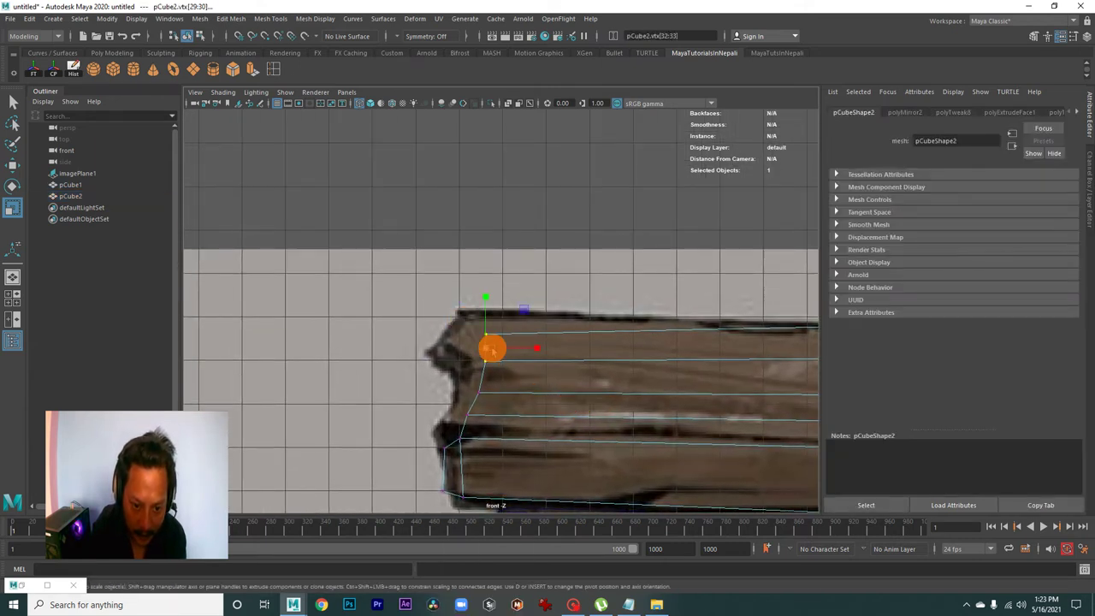
key(w)
mouse_move(482, 342)
mouse_down()
mouse_move(460, 319)
mouse_move(430, 352)
mouse_up()
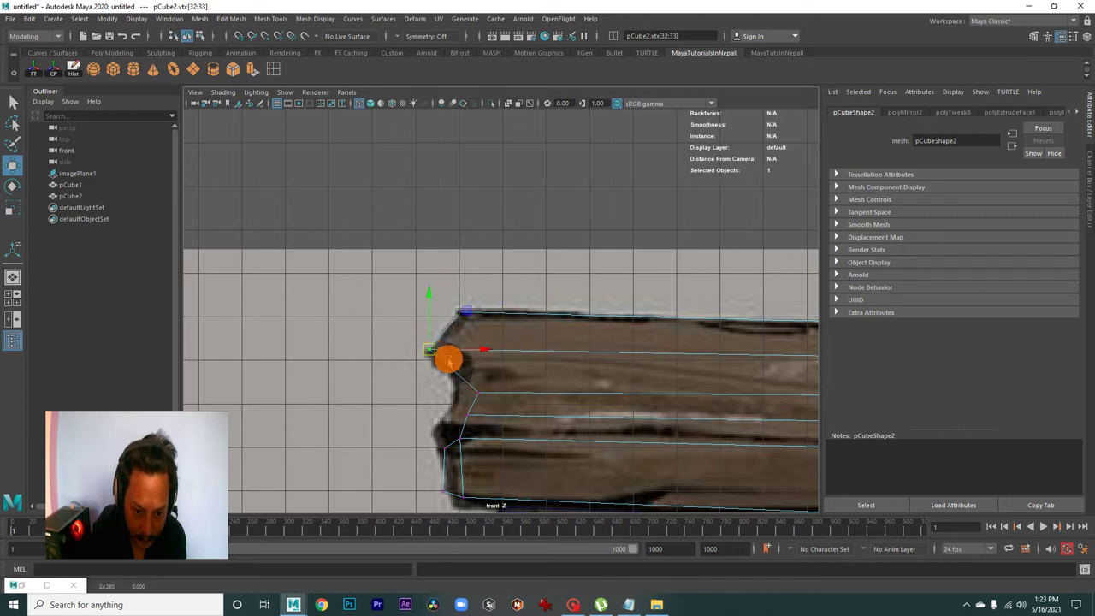
alt+middle_drag(449, 359, 481, 369)
Move the lower left-end vertices onto the reference's notched, angled outline
click(501, 367)
key(w)
drag(503, 394, 489, 384)
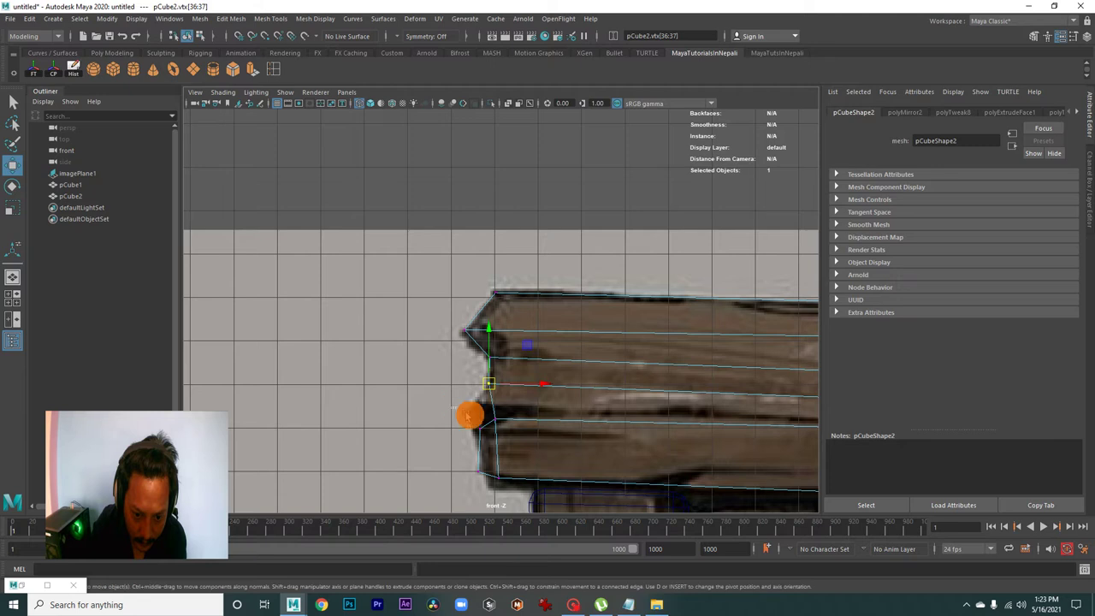
drag(492, 427, 480, 404)
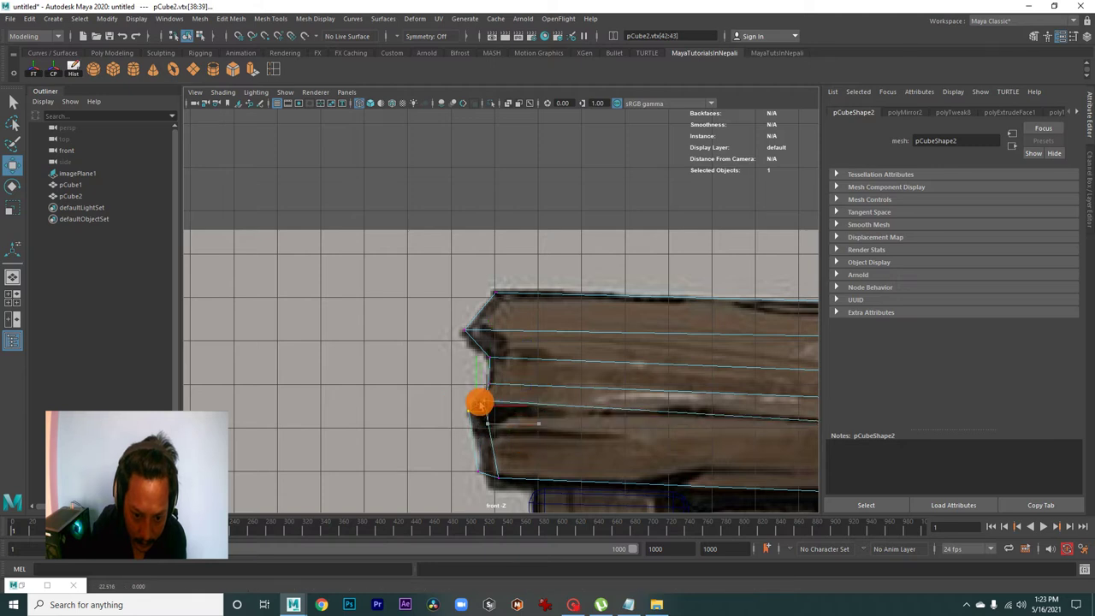
alt+middle_drag(480, 404, 504, 379)
mouse_move(490, 438)
mouse_down()
mouse_move(516, 456)
mouse_move(509, 446)
mouse_up()
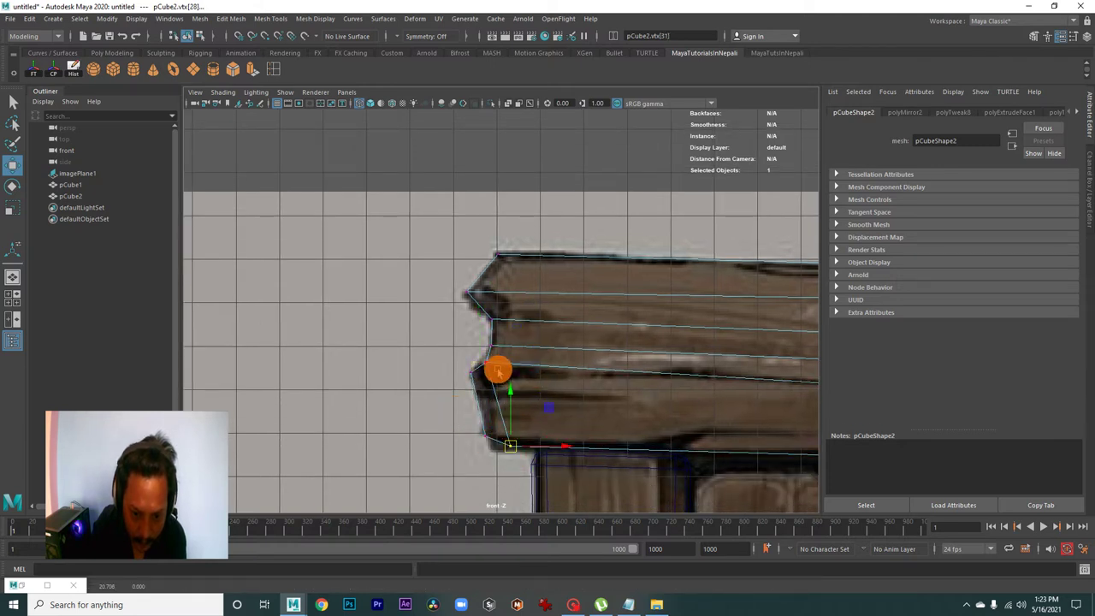
alt+right_drag(498, 370, 553, 403)
drag(547, 390, 545, 388)
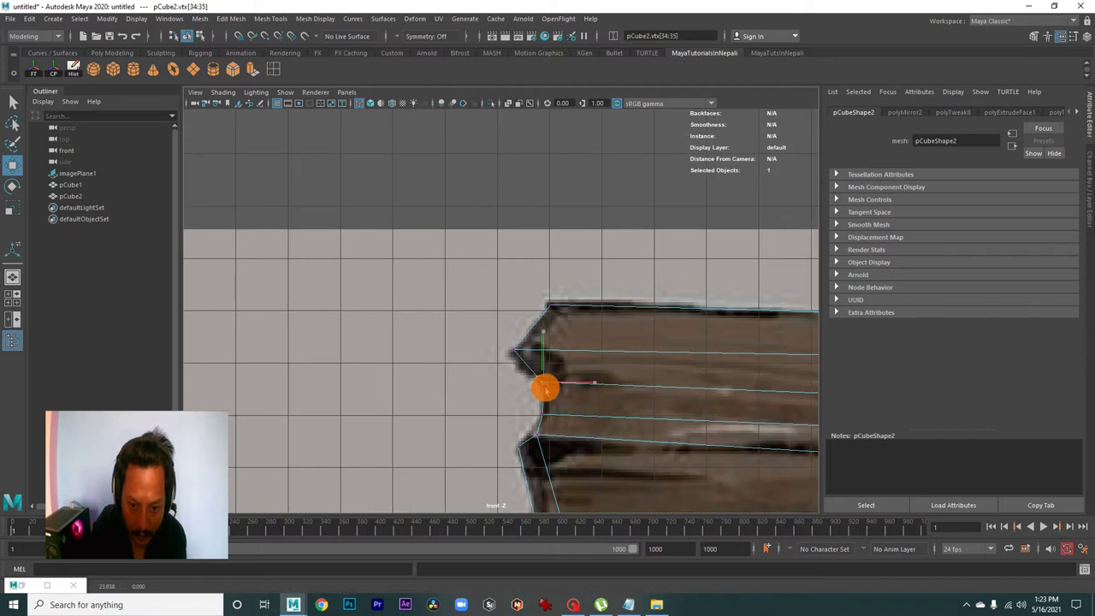
click(549, 306)
mouse_move(556, 311)
alt+right_down()
mouse_move(744, 414)
mouse_move(653, 371)
mouse_move(567, 371)
alt+right_up()
Maximize the perspective view and select the lintel plank (pCube2)
key(space)
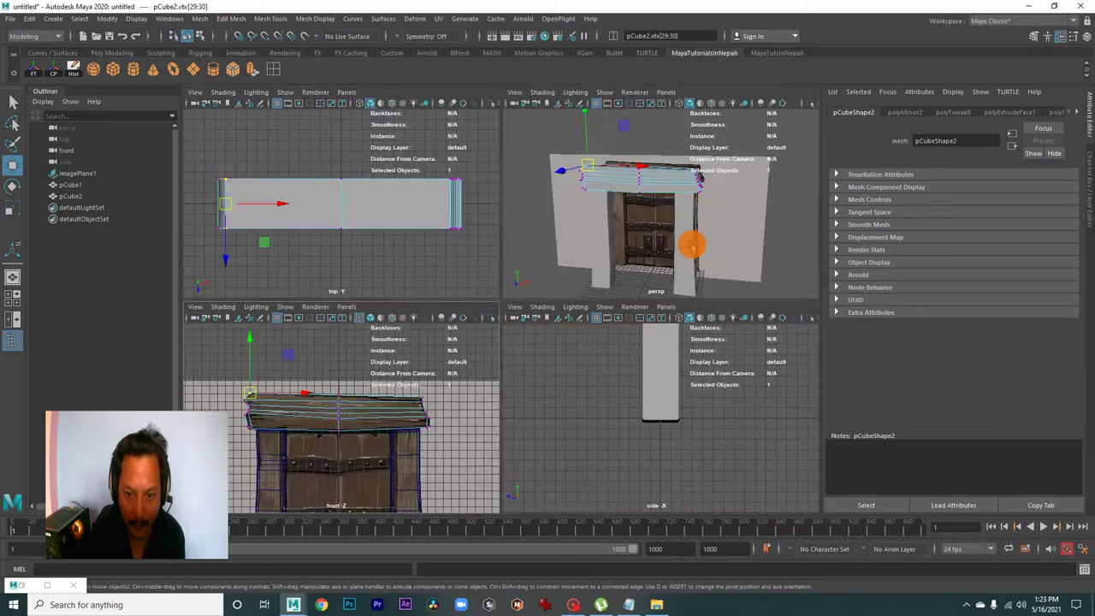
key(space)
alt+drag(550, 329, 579, 306)
right_drag(532, 286, 603, 267)
click(584, 283)
click(508, 282)
Isolate the lintel beam and orbit to see it whole, with both flared ends, in edge mode
mouse_move(598, 340)
alt+mouse_down()
mouse_move(464, 325)
mouse_move(525, 311)
alt+mouse_up()
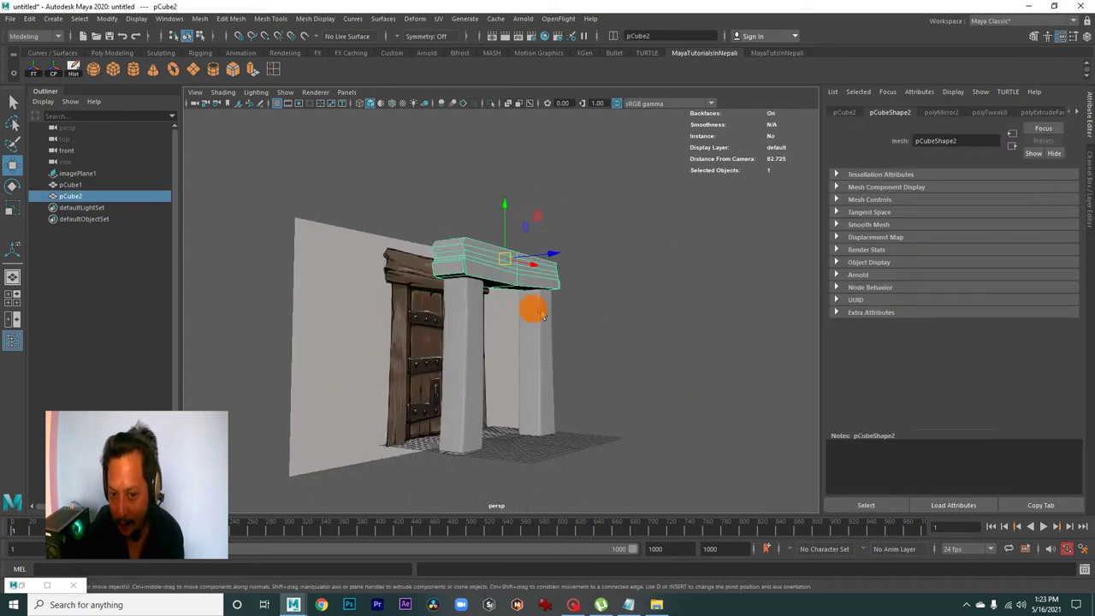
alt+right_drag(525, 311, 589, 383)
mouse_move(590, 383)
alt+mouse_down()
mouse_move(515, 382)
mouse_move(465, 335)
mouse_move(472, 371)
mouse_move(520, 368)
mouse_move(496, 287)
alt+mouse_up()
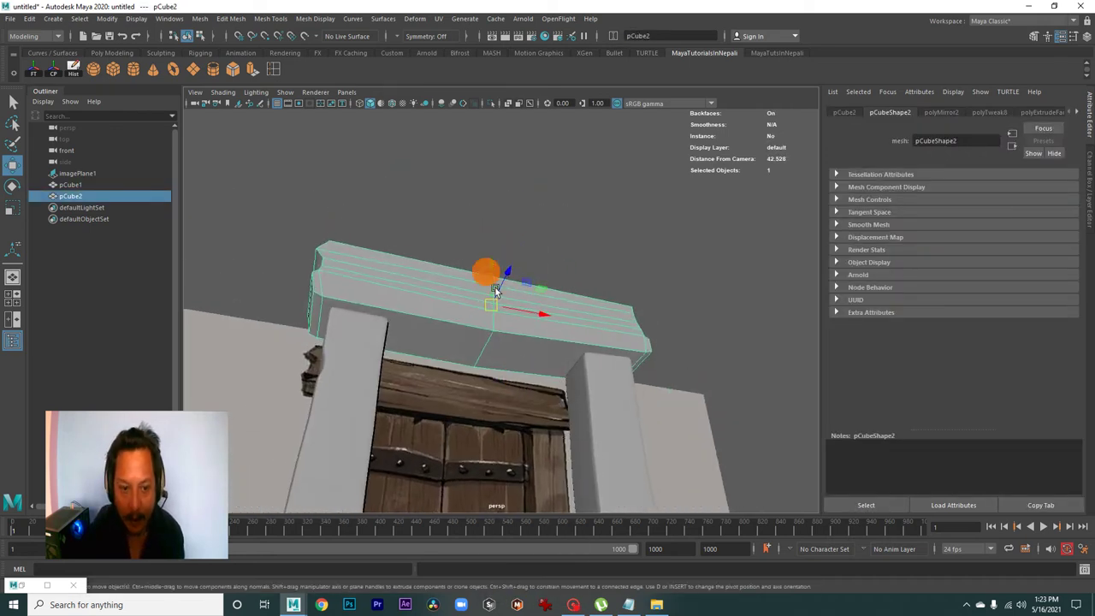
click(490, 103)
mouse_move(477, 330)
alt+mouse_down()
mouse_move(518, 354)
mouse_move(576, 294)
mouse_move(572, 334)
mouse_move(418, 303)
mouse_move(497, 317)
mouse_move(491, 337)
alt+mouse_up()
scroll(513, 342, down, 3)
mouse_move(465, 335)
alt+mouse_down()
mouse_move(524, 381)
mouse_move(584, 367)
alt+mouse_up()
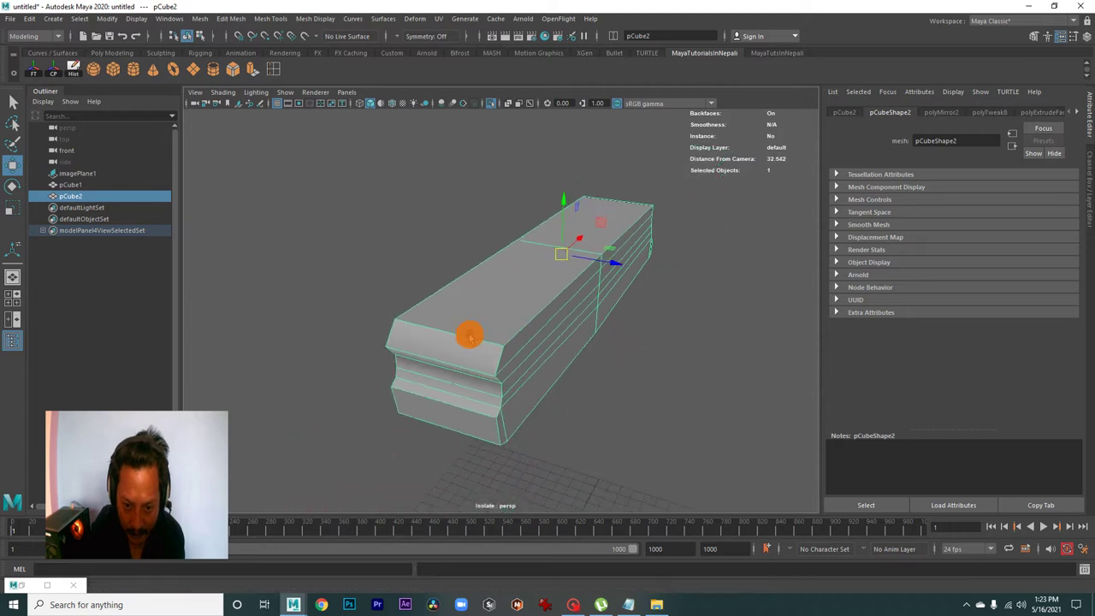
right_drag(593, 305, 593, 266)
Select an edge along the beam's top and inspect its underside and stepped ends
click(604, 328)
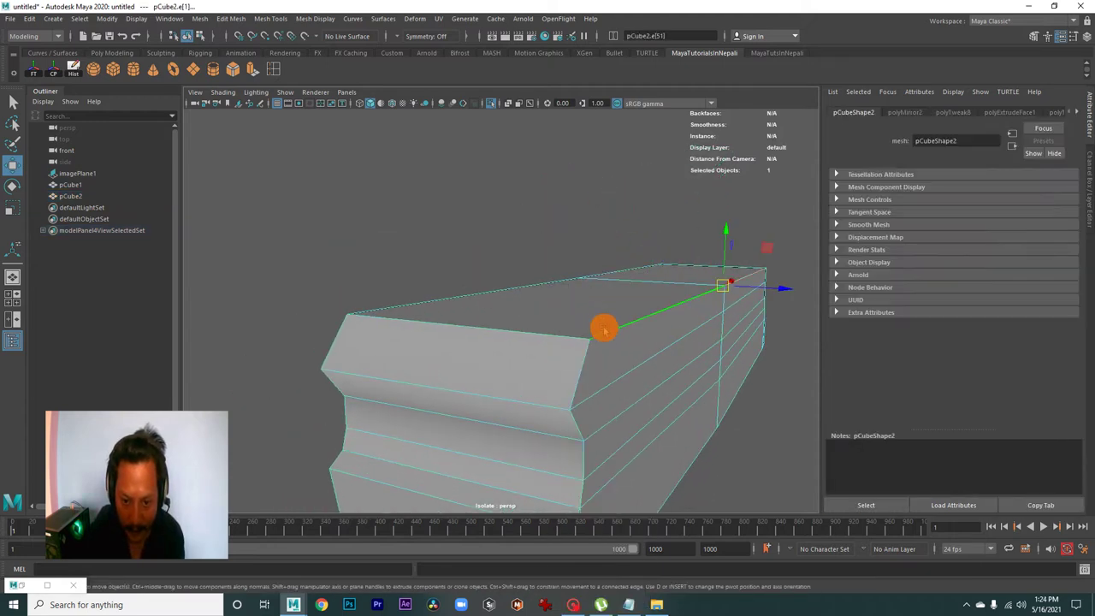
mouse_move(596, 379)
alt+mouse_down()
mouse_move(576, 352)
mouse_move(602, 342)
mouse_move(567, 273)
alt+mouse_up()
mouse_move(625, 373)
alt+mouse_down()
mouse_move(604, 342)
mouse_move(624, 416)
mouse_move(550, 329)
mouse_move(650, 362)
mouse_move(484, 354)
mouse_move(591, 403)
mouse_move(514, 417)
mouse_move(454, 408)
mouse_move(550, 418)
mouse_move(546, 353)
alt+mouse_up()
scroll(550, 360, up, 2)
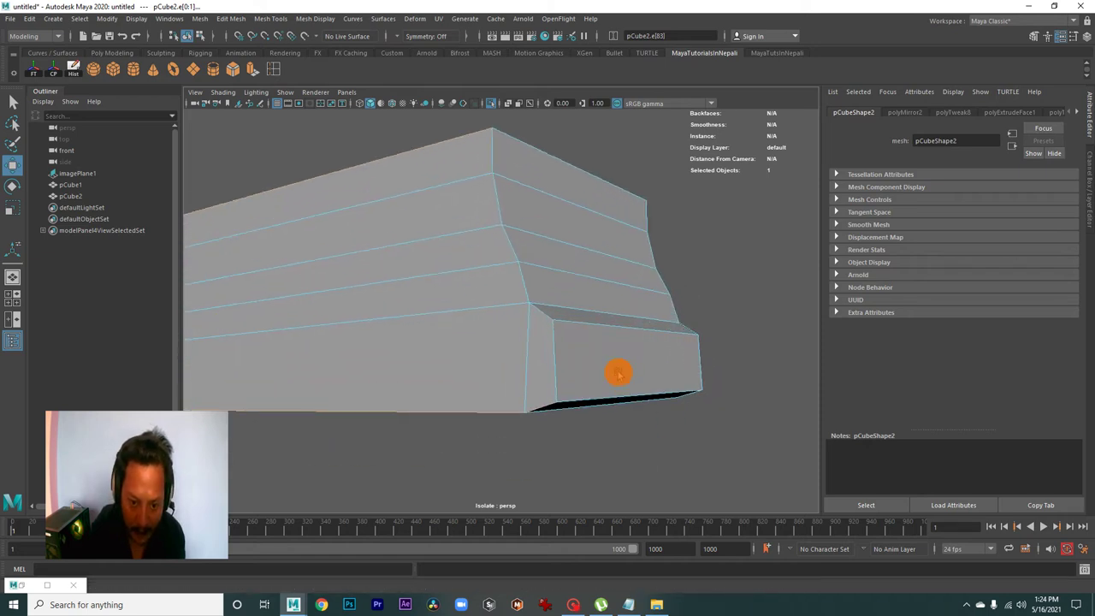
alt+drag(597, 346, 539, 325)
mouse_move(504, 285)
alt+mouse_down()
mouse_move(568, 313)
mouse_move(477, 314)
mouse_move(574, 344)
mouse_move(446, 227)
alt+mouse_up()
mouse_move(425, 309)
alt+mouse_down()
mouse_move(445, 337)
mouse_move(419, 352)
alt+mouse_up()
Check the bevelled beam's end faces from the side and above, then deselect
mouse_move(413, 390)
alt+mouse_down()
mouse_move(465, 411)
mouse_move(443, 321)
alt+mouse_up()
mouse_move(493, 348)
alt+mouse_down()
mouse_move(680, 365)
mouse_move(569, 409)
mouse_move(678, 433)
mouse_move(557, 384)
mouse_move(514, 350)
alt+mouse_up()
mouse_move(544, 399)
alt+mouse_down()
mouse_move(584, 394)
mouse_move(590, 440)
mouse_move(519, 349)
alt+mouse_up()
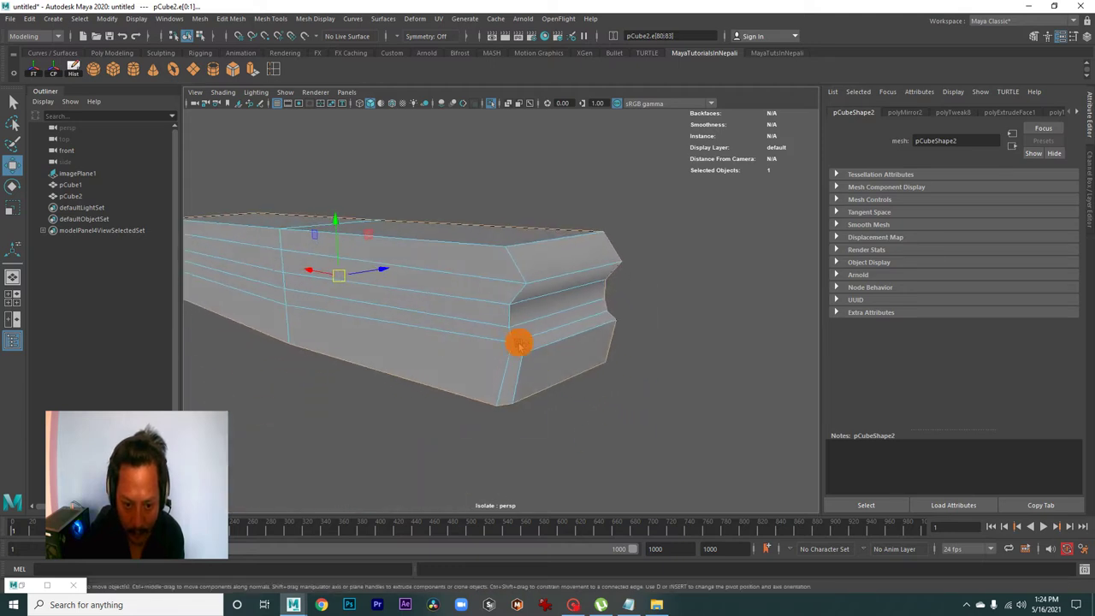
mouse_move(532, 241)
alt+mouse_down()
mouse_move(538, 286)
mouse_move(467, 276)
mouse_move(479, 268)
mouse_move(490, 319)
mouse_move(618, 325)
mouse_move(475, 253)
mouse_move(371, 291)
mouse_move(457, 342)
mouse_move(374, 354)
mouse_move(664, 316)
mouse_move(587, 286)
mouse_move(645, 296)
mouse_move(602, 339)
mouse_move(629, 294)
mouse_move(641, 339)
mouse_move(682, 347)
mouse_move(662, 357)
mouse_move(681, 346)
mouse_move(684, 318)
mouse_move(635, 374)
mouse_move(677, 367)
mouse_move(534, 395)
mouse_move(423, 342)
mouse_move(567, 386)
mouse_move(492, 341)
mouse_move(415, 385)
mouse_move(440, 413)
mouse_move(608, 374)
mouse_move(677, 374)
mouse_move(515, 359)
mouse_move(625, 386)
mouse_move(504, 386)
mouse_move(452, 361)
mouse_move(469, 314)
mouse_move(709, 367)
alt+mouse_up()
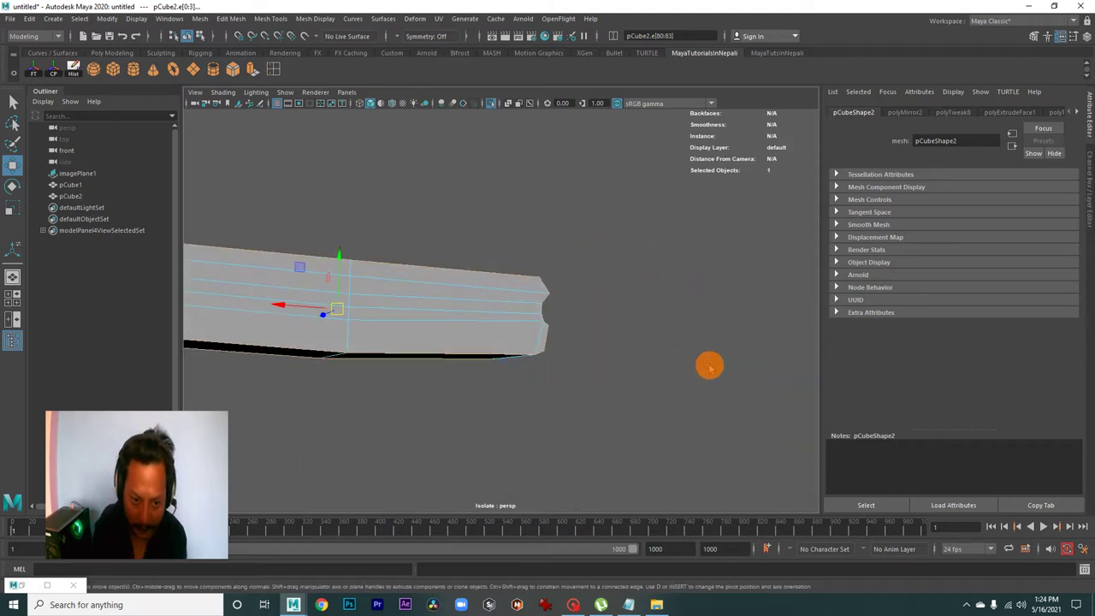
mouse_move(803, 426)
alt+mouse_down()
mouse_move(433, 319)
mouse_move(482, 351)
mouse_move(584, 359)
mouse_move(527, 341)
mouse_move(625, 367)
mouse_move(521, 339)
mouse_move(650, 332)
mouse_move(484, 337)
mouse_move(616, 350)
mouse_move(403, 354)
mouse_move(452, 381)
mouse_move(258, 141)
alt+mouse_up()
click(435, 371)
mouse_move(436, 371)
alt+mouse_down()
mouse_move(419, 369)
mouse_move(592, 333)
mouse_move(655, 296)
alt+mouse_up()
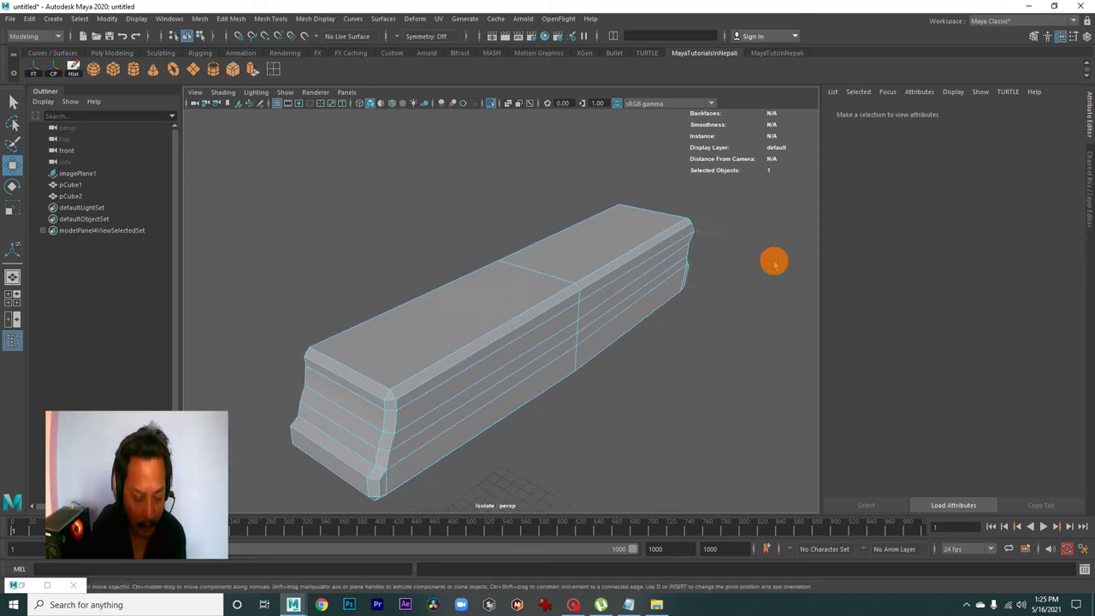
Set the beam's polyBevel2 to Fraction 0.2 with 2 segments
key(ctrl+a)
click(965, 133)
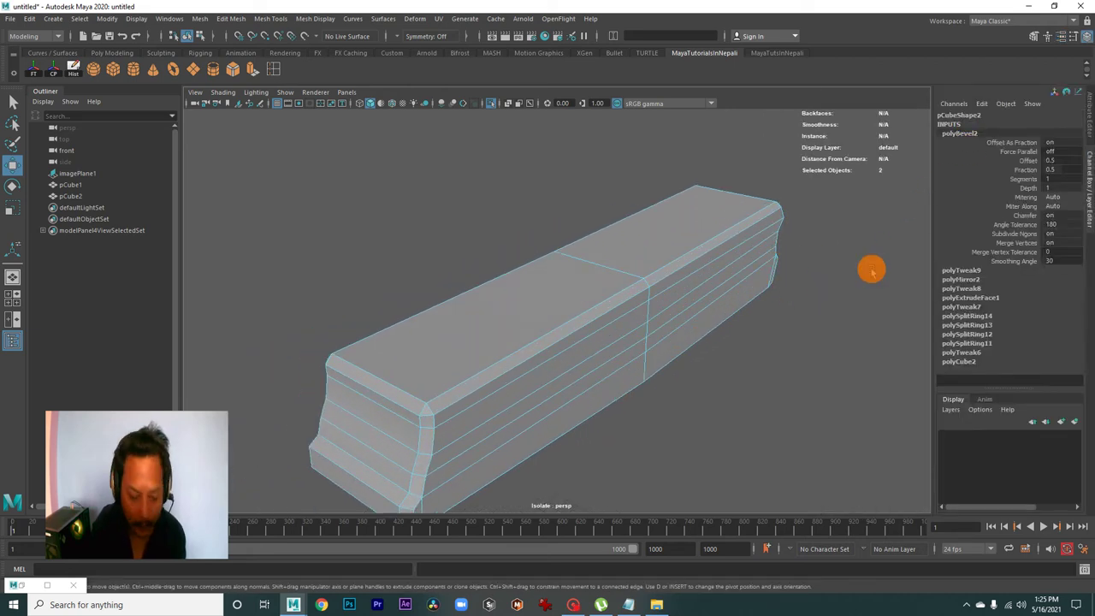
key(t)
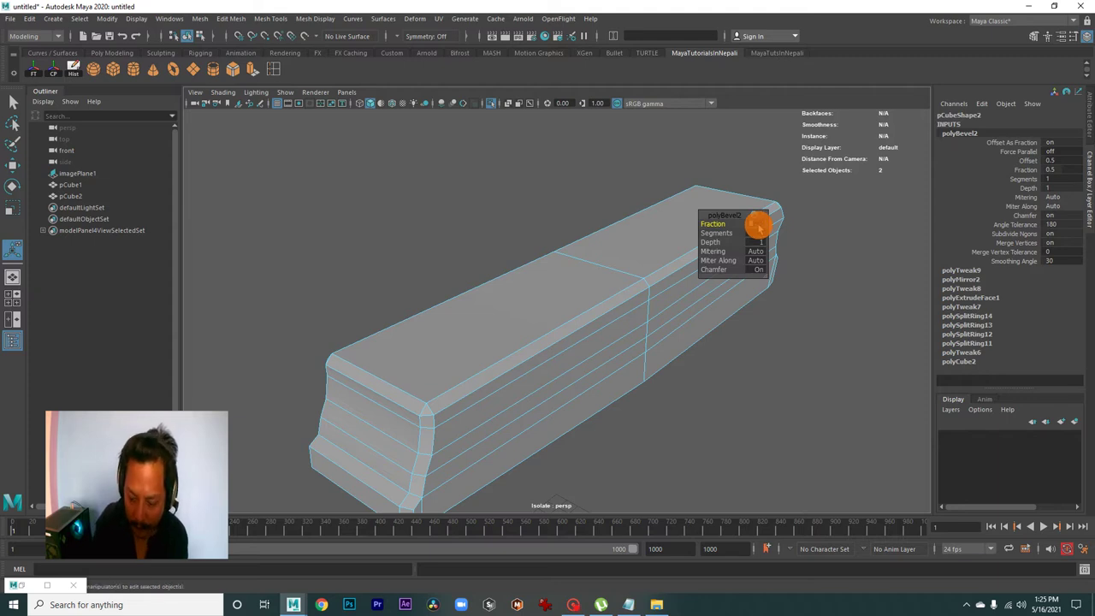
drag(758, 226, 756, 226)
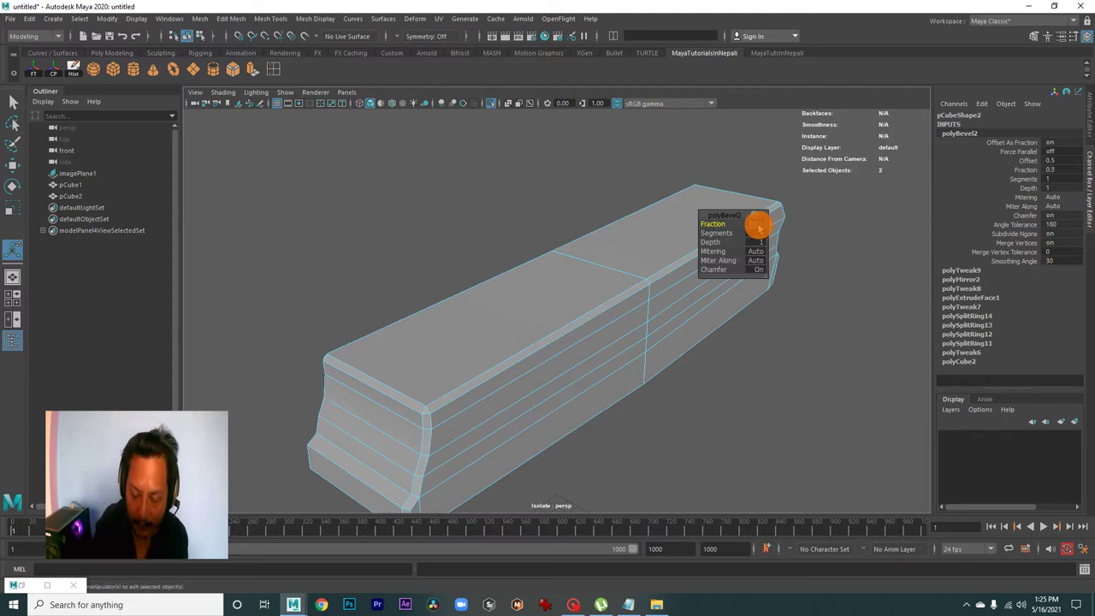
drag(758, 228, 757, 228)
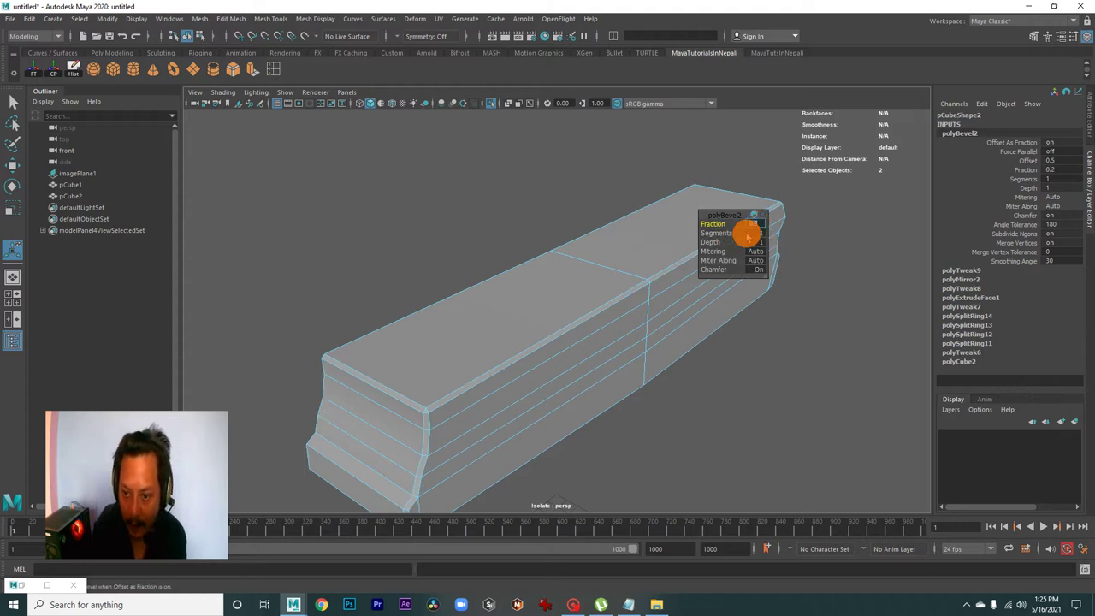
drag(759, 236, 759, 237)
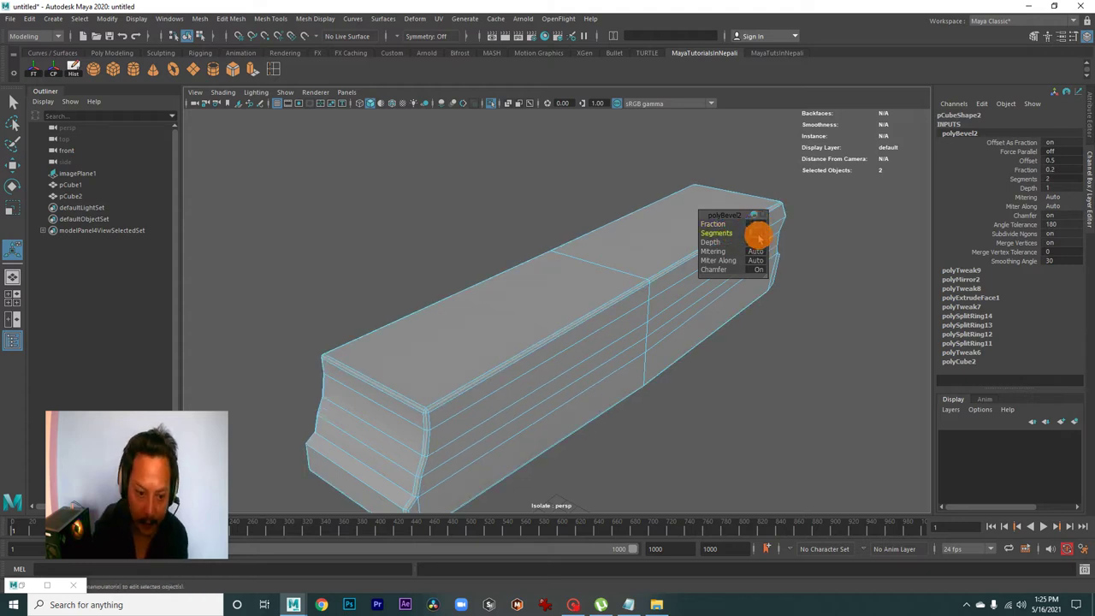
Return the slab to Object Mode and isolate it to inspect the rounded bevel
right_click(556, 273)
click(599, 256)
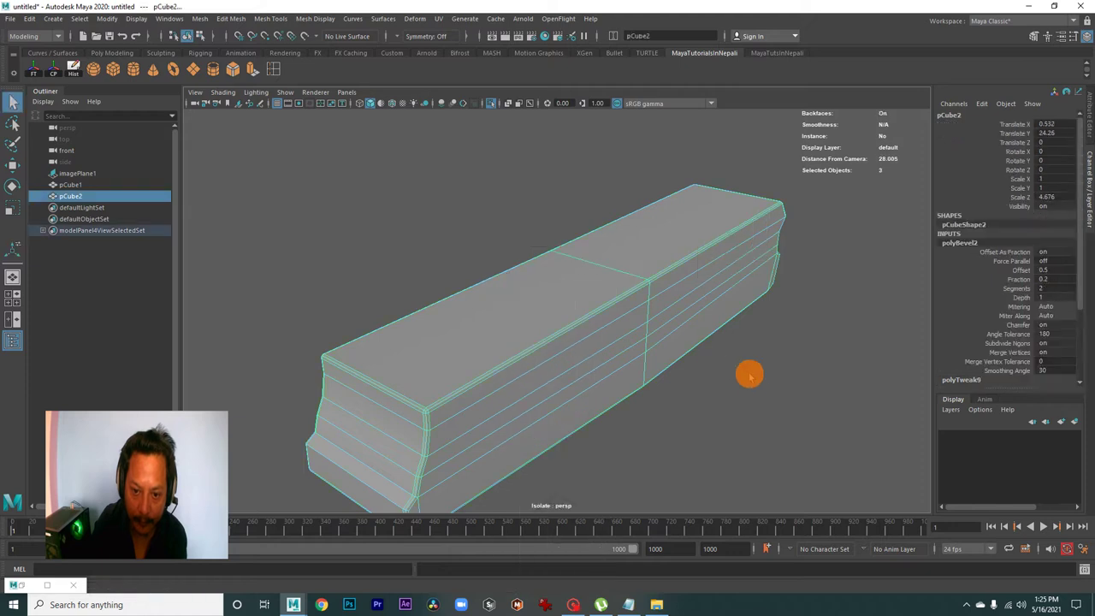
key(ctrl+1)
mouse_move(622, 376)
alt+mouse_down()
mouse_move(572, 316)
mouse_move(625, 343)
mouse_move(758, 333)
mouse_move(579, 371)
mouse_move(621, 325)
mouse_move(491, 364)
mouse_move(582, 407)
mouse_move(575, 337)
alt+mouse_up()
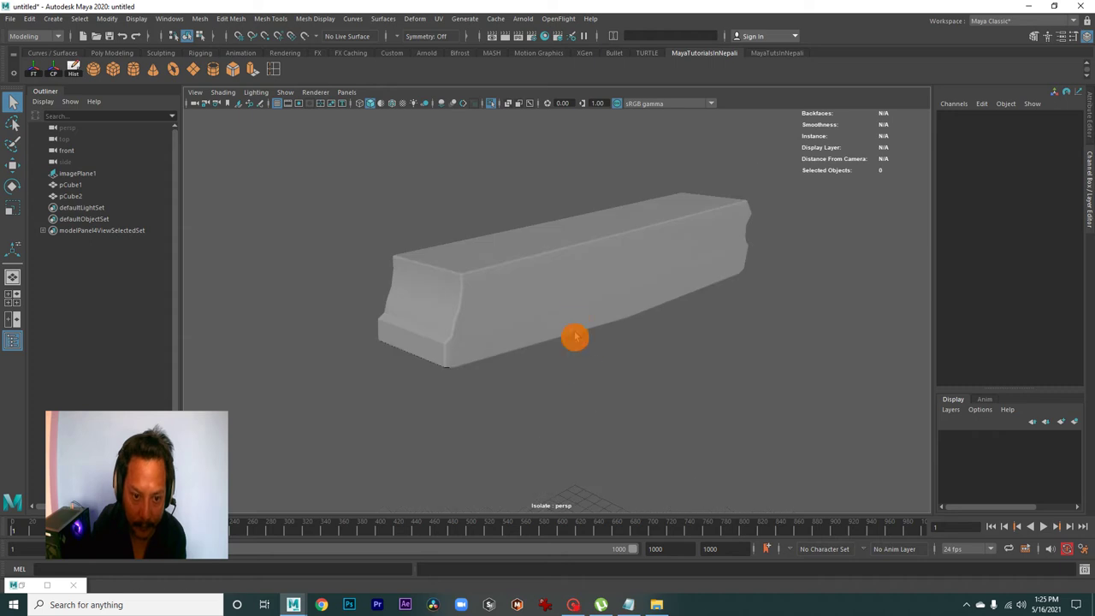
Show the whole door scene again and select the lintel slab pCube2
click(491, 104)
mouse_move(531, 257)
alt+mouse_down()
mouse_move(631, 305)
mouse_move(384, 313)
mouse_move(520, 349)
mouse_move(494, 285)
alt+mouse_up()
scroll(520, 342, up, 2)
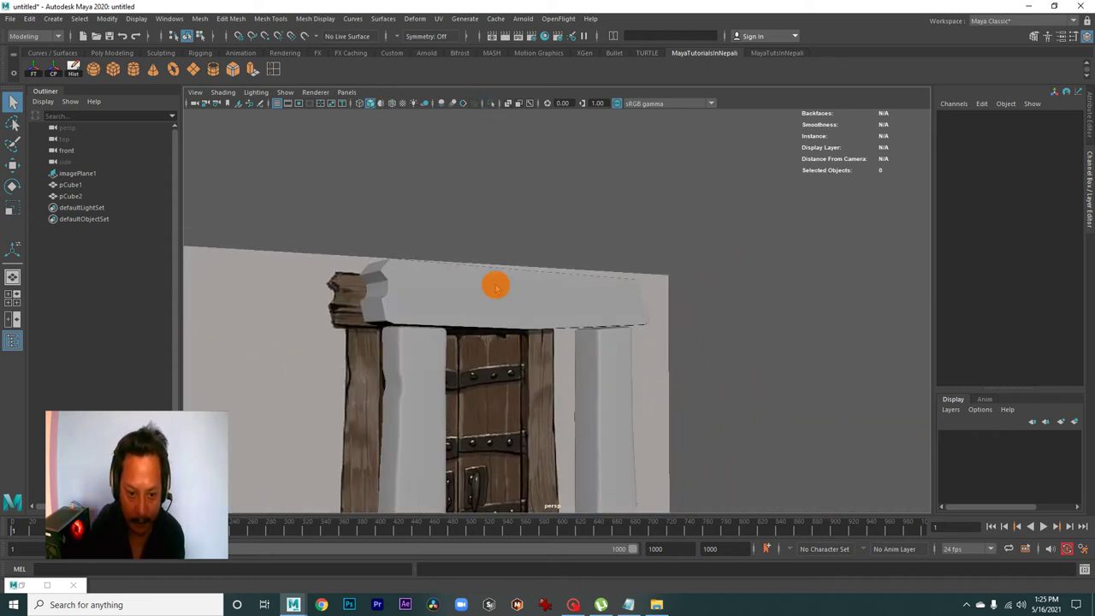
click(513, 346)
mouse_move(518, 351)
alt+mouse_down()
mouse_move(660, 235)
mouse_move(672, 291)
alt+mouse_up()
click(659, 239)
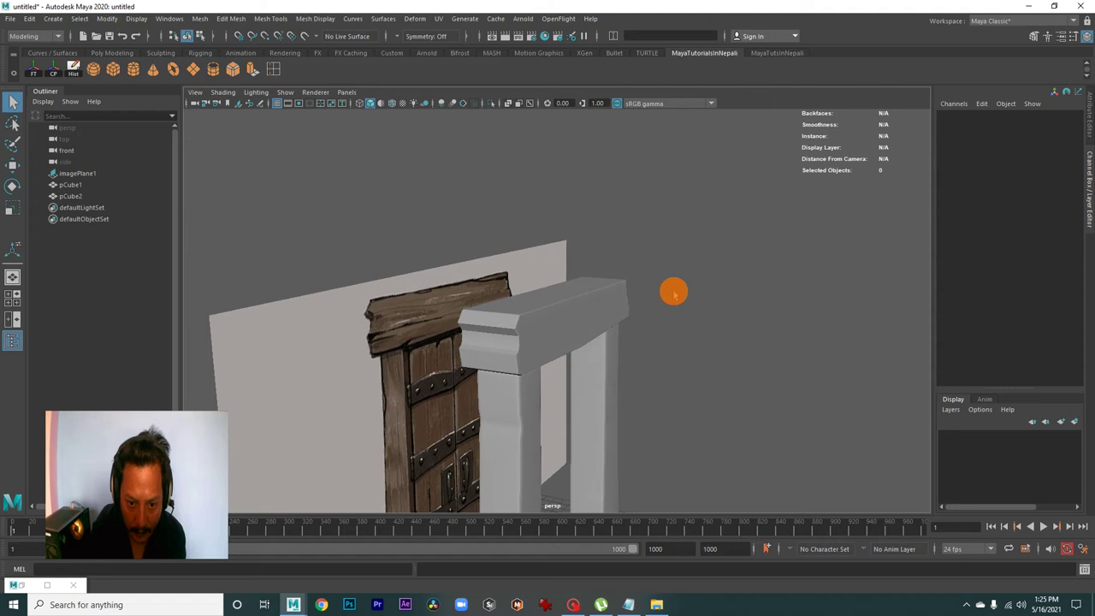
click(572, 335)
Maximize the side view, frame the lintel, and switch it to vertex mode
key(space)
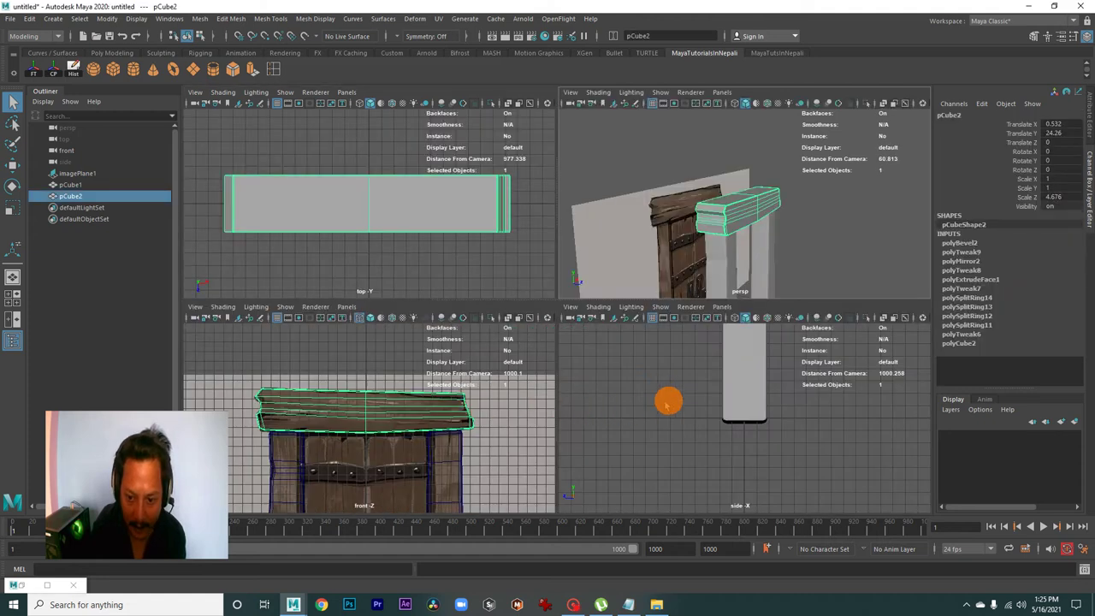
key(space)
alt+middle_drag(598, 305, 574, 488)
mouse_move(501, 357)
alt+right_down()
mouse_move(838, 419)
mouse_move(705, 388)
alt+right_up()
right_drag(559, 255, 501, 251)
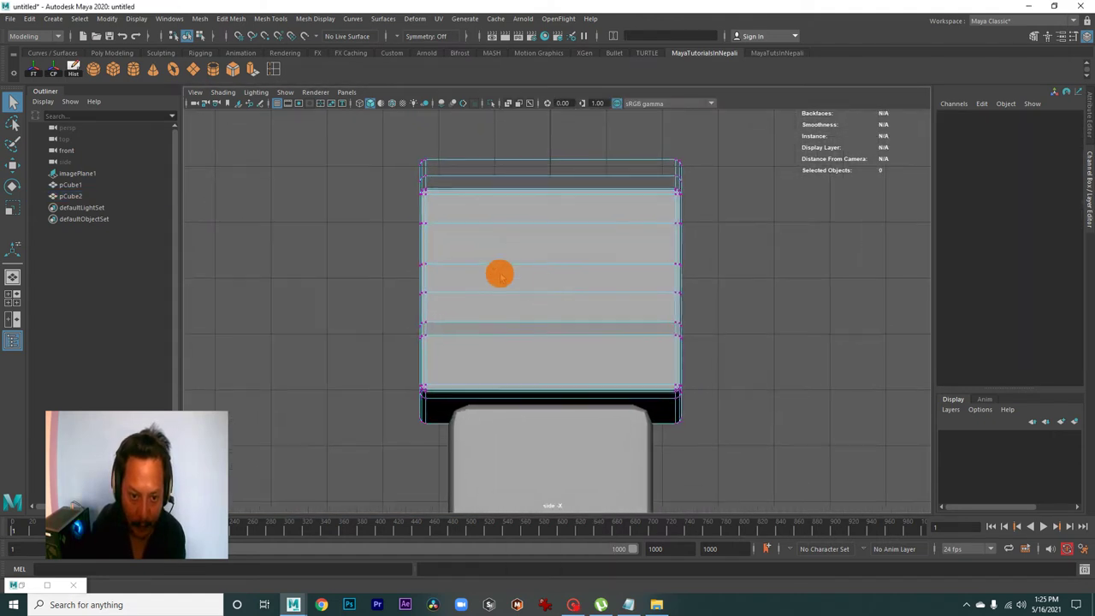
In side view, select the lintel's left-edge vertices and move them inward
alt+middle_drag(498, 272, 550, 345)
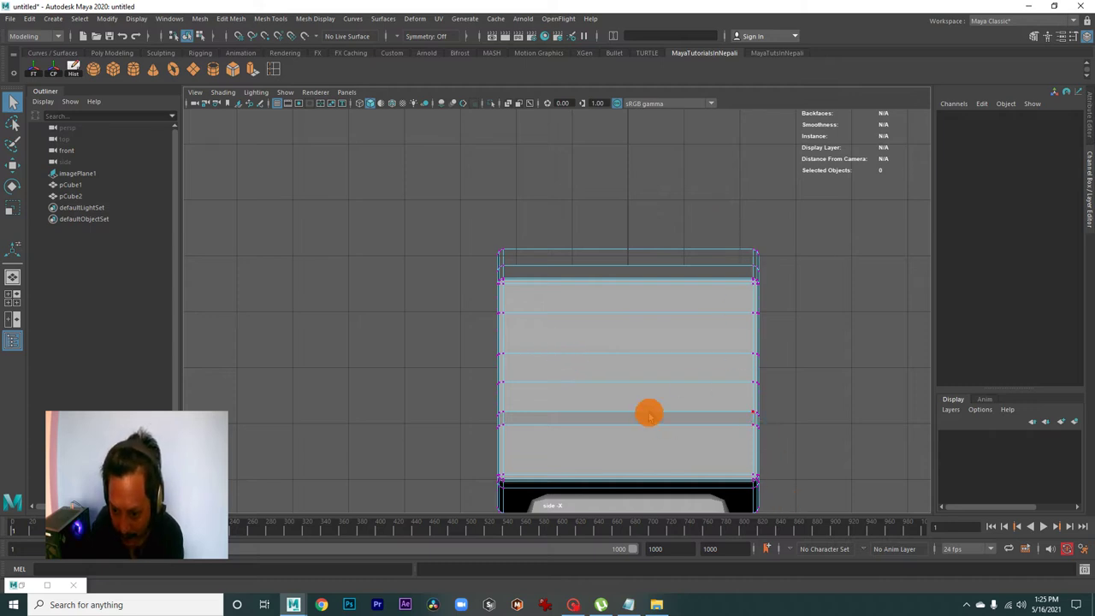
alt+right_drag(647, 411, 518, 357)
alt+middle_drag(518, 357, 551, 353)
alt+right_drag(550, 353, 693, 398)
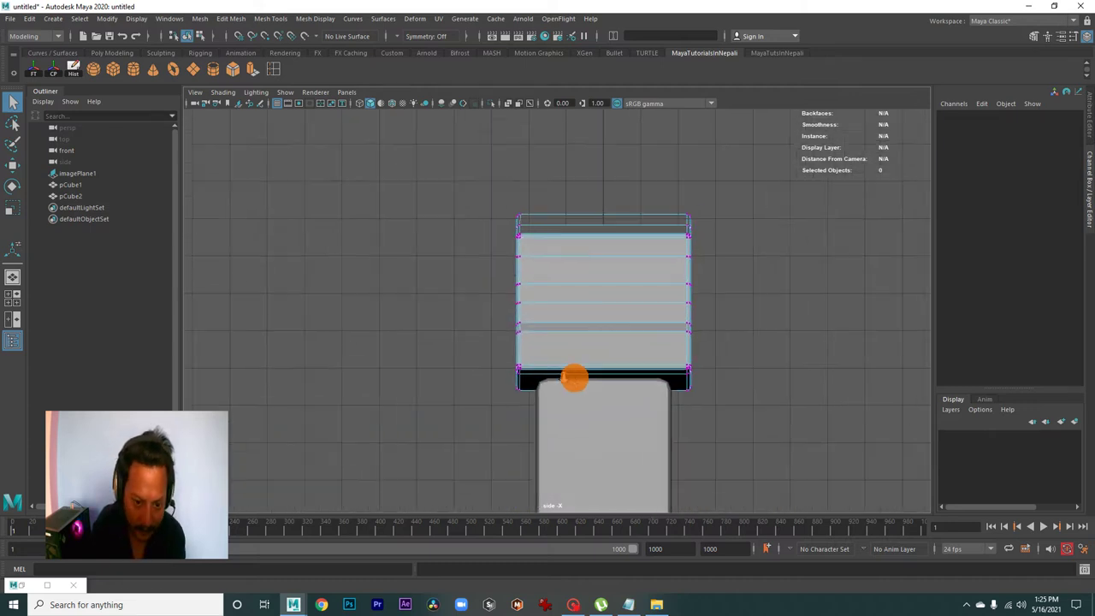
alt+middle_drag(547, 317, 546, 370)
scroll(532, 368, up, 3)
scroll(501, 362, up, 1)
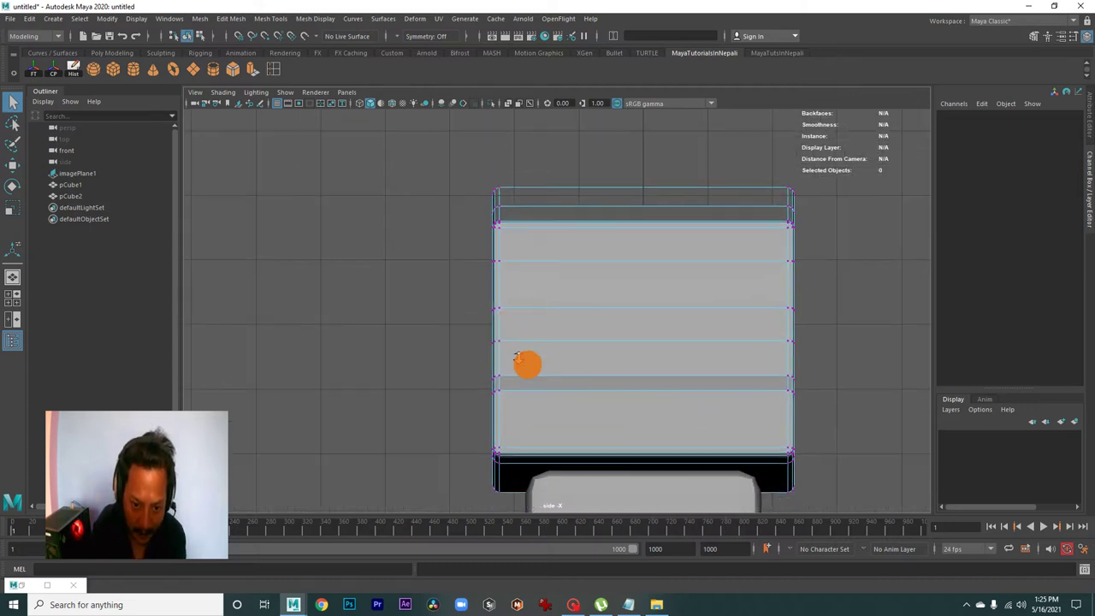
scroll(525, 364, up, 1)
drag(525, 346, 525, 347)
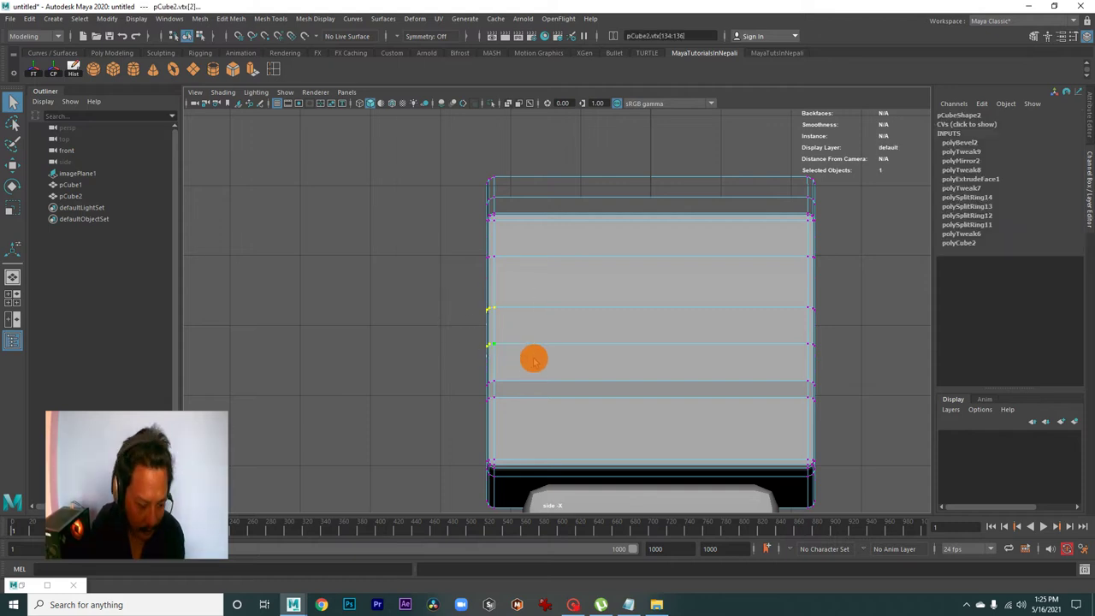
key(w)
drag(435, 328, 440, 328)
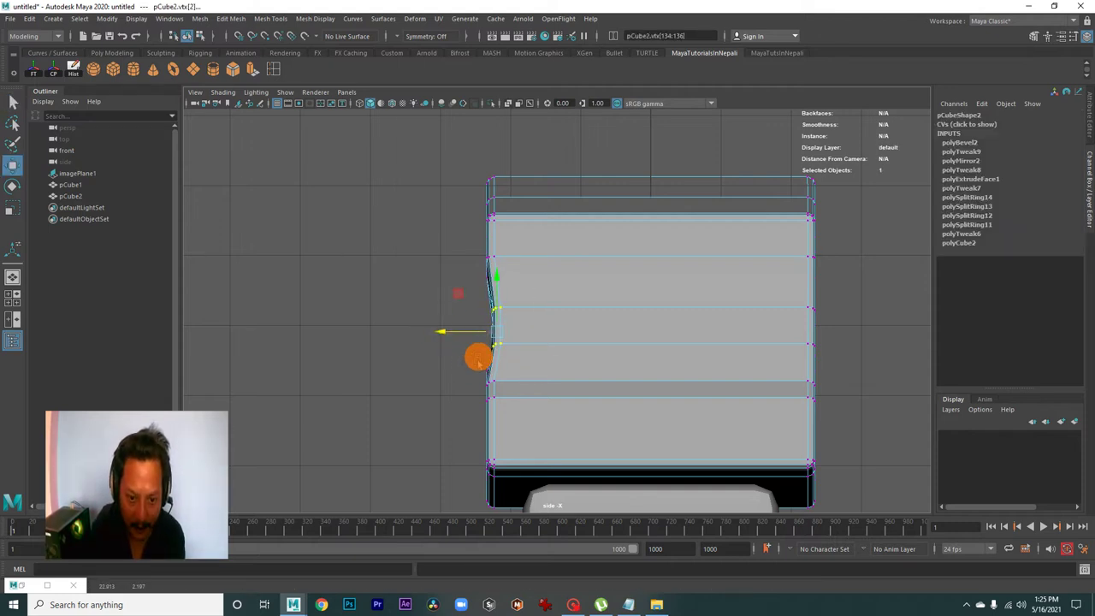
Select further vertex rows along the lintel's left and right edges
alt+middle_drag(477, 357, 462, 374)
alt+right_drag(472, 386, 505, 385)
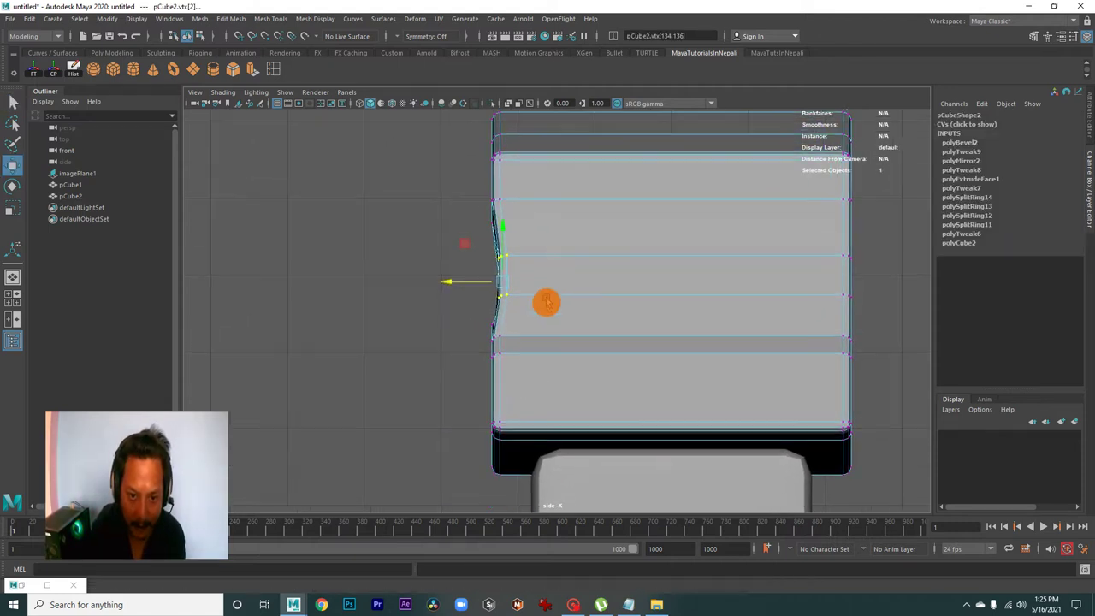
alt+middle_drag(545, 300, 489, 317)
drag(464, 290, 510, 318)
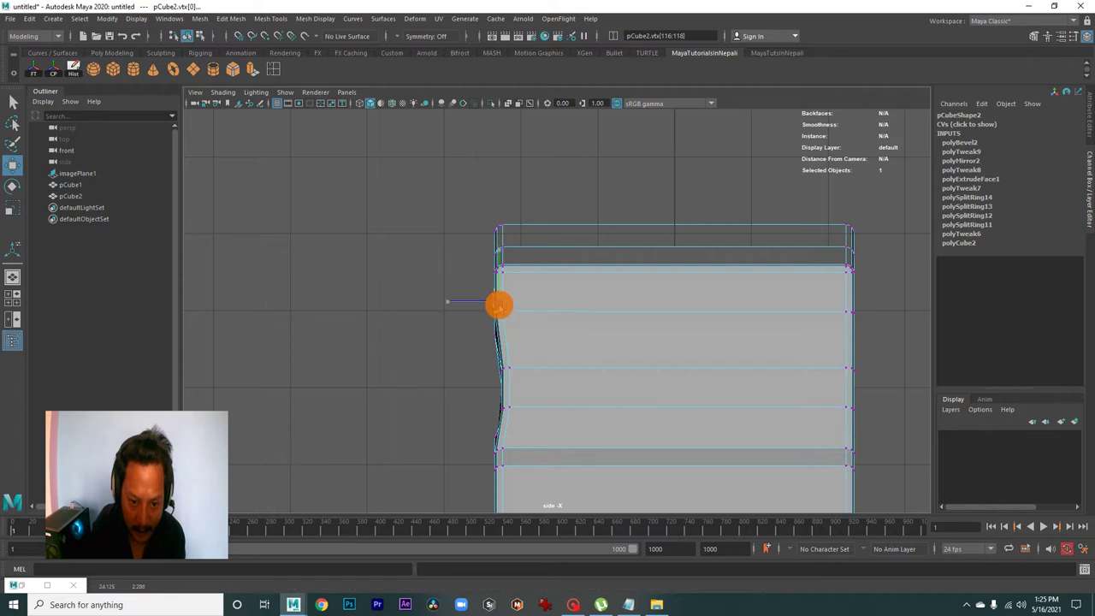
alt+middle_drag(496, 303, 306, 328)
drag(587, 323, 641, 354)
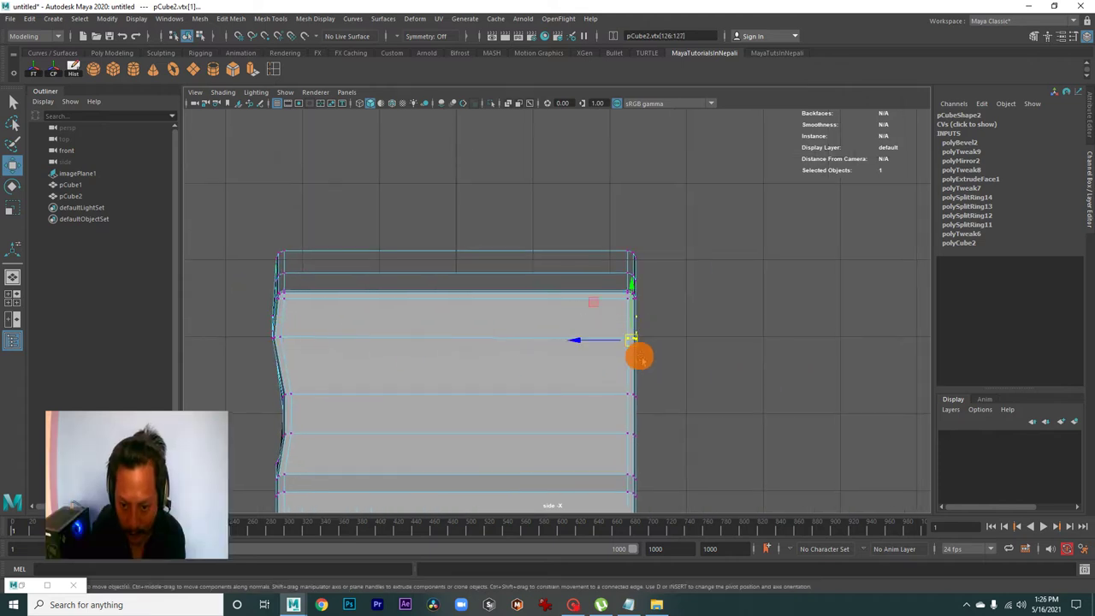
alt+middle_drag(657, 383, 631, 348)
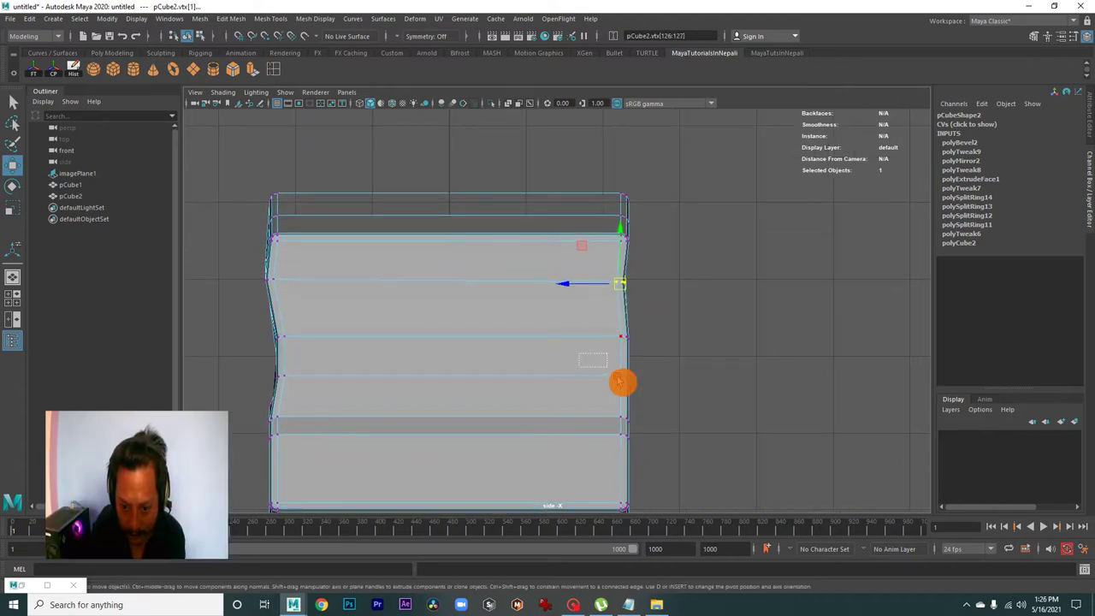
drag(670, 451, 670, 451)
mouse_move(618, 396)
alt+middle_down()
mouse_move(623, 372)
mouse_move(592, 366)
alt+middle_up()
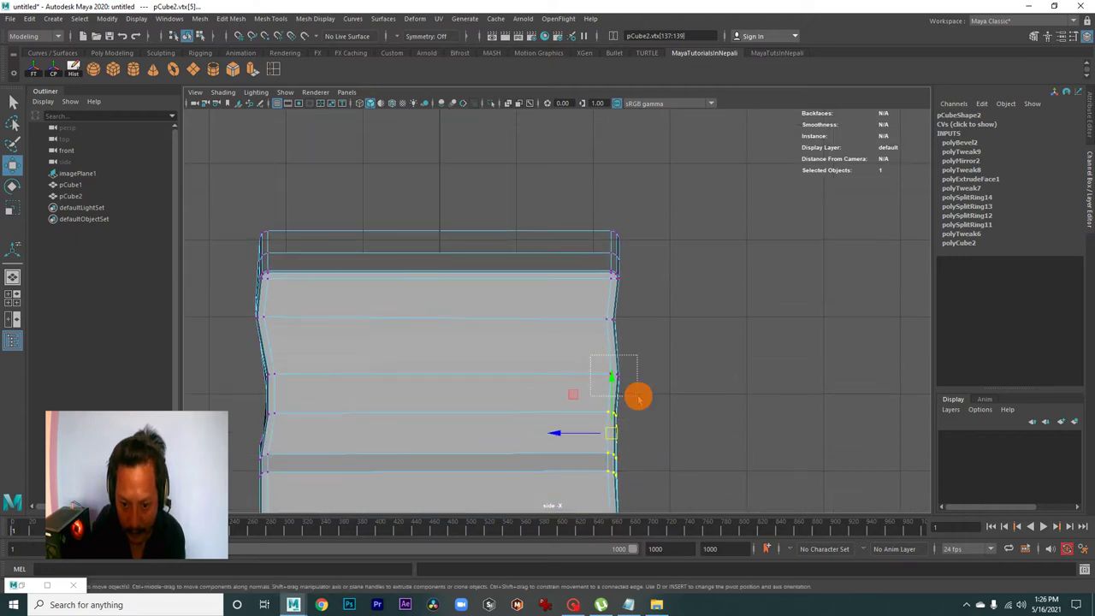
scroll(667, 308, down, 2)
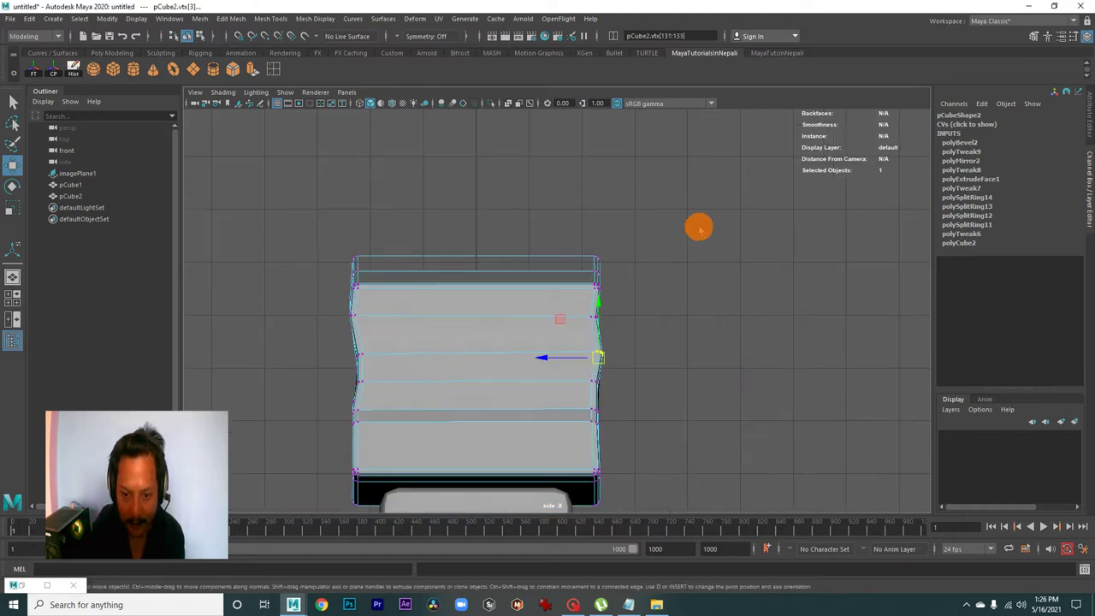
Return to the perspective view and put the lintel back in Object Mode
key(space)
key(space)
alt+drag(666, 314, 610, 318)
right_drag(662, 286, 668, 271)
mouse_move(667, 271)
alt+mouse_down()
mouse_move(665, 342)
mouse_move(547, 310)
mouse_move(578, 340)
alt+mouse_up()
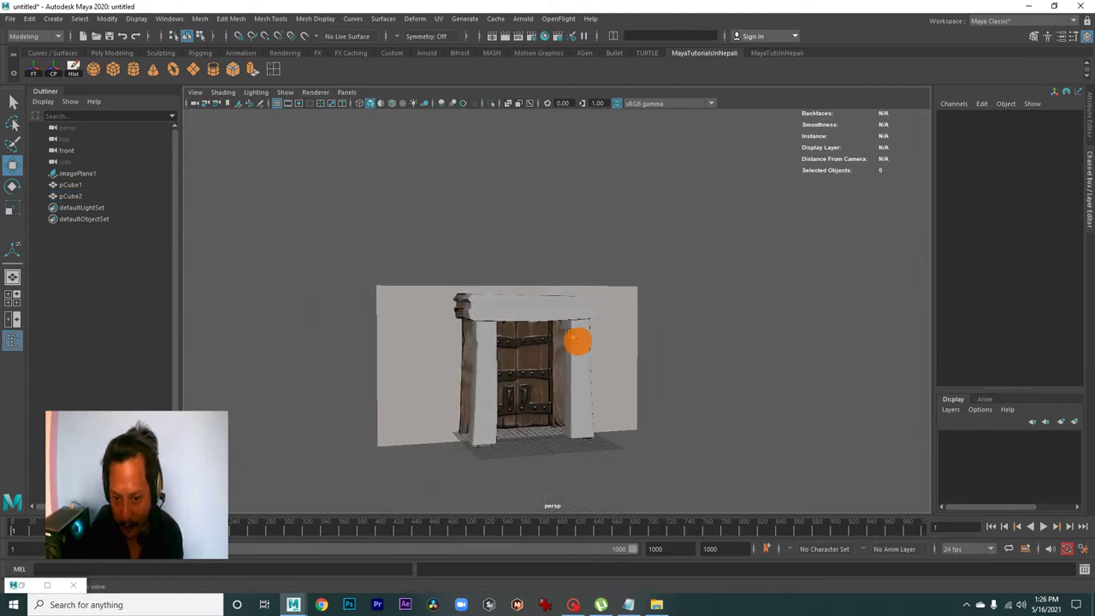
Select the side posts object pCube1 and view it from the side
alt+drag(669, 444, 391, 342)
alt+right_drag(391, 342, 527, 385)
mouse_move(528, 386)
alt+mouse_down()
mouse_move(576, 317)
mouse_move(647, 337)
alt+mouse_up()
alt+right_drag(650, 338, 535, 334)
mouse_move(535, 334)
alt+mouse_down()
mouse_move(624, 320)
mouse_move(625, 370)
mouse_move(506, 394)
alt+mouse_up()
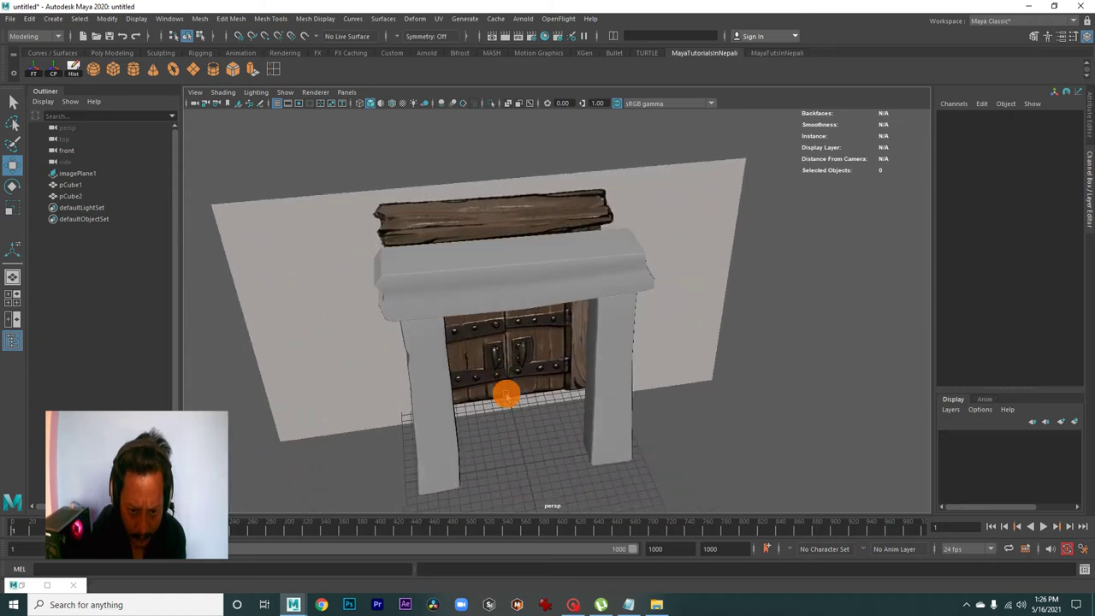
click(488, 291)
mouse_move(521, 330)
alt+mouse_down()
mouse_move(476, 347)
mouse_move(652, 369)
alt+mouse_up()
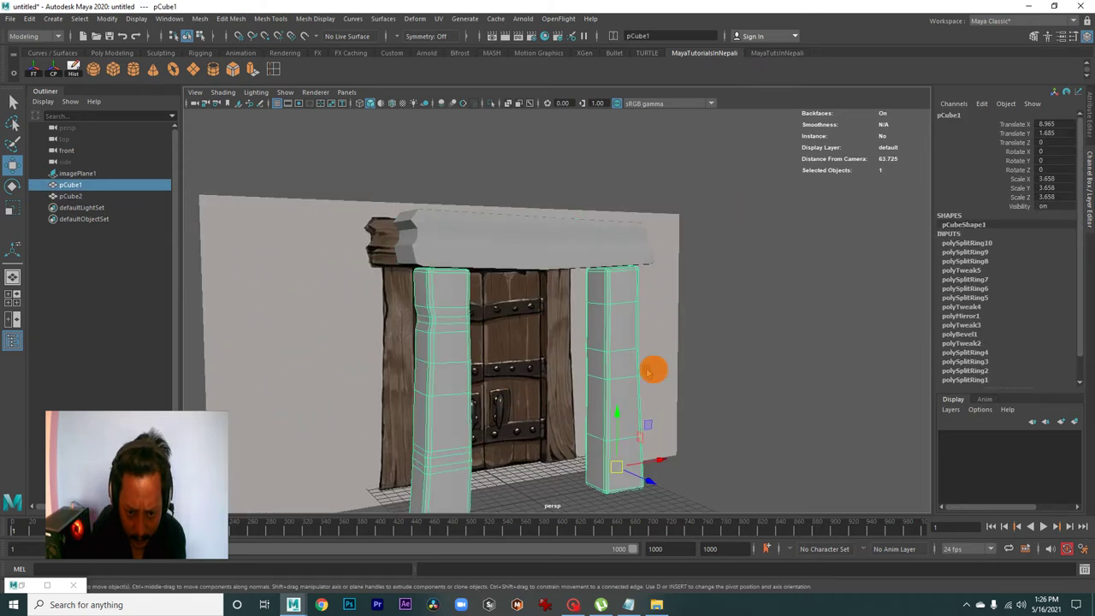
Select the top vertices of the right and left posts
key(space)
key(space)
mouse_move(476, 399)
alt+right_down()
mouse_move(909, 454)
mouse_move(626, 395)
alt+right_up()
key(space)
key(space)
alt+drag(781, 305, 542, 330)
mouse_move(542, 330)
alt+right_down()
mouse_move(725, 388)
mouse_move(641, 247)
mouse_move(587, 245)
mouse_move(581, 224)
alt+right_up()
drag(552, 184, 757, 254)
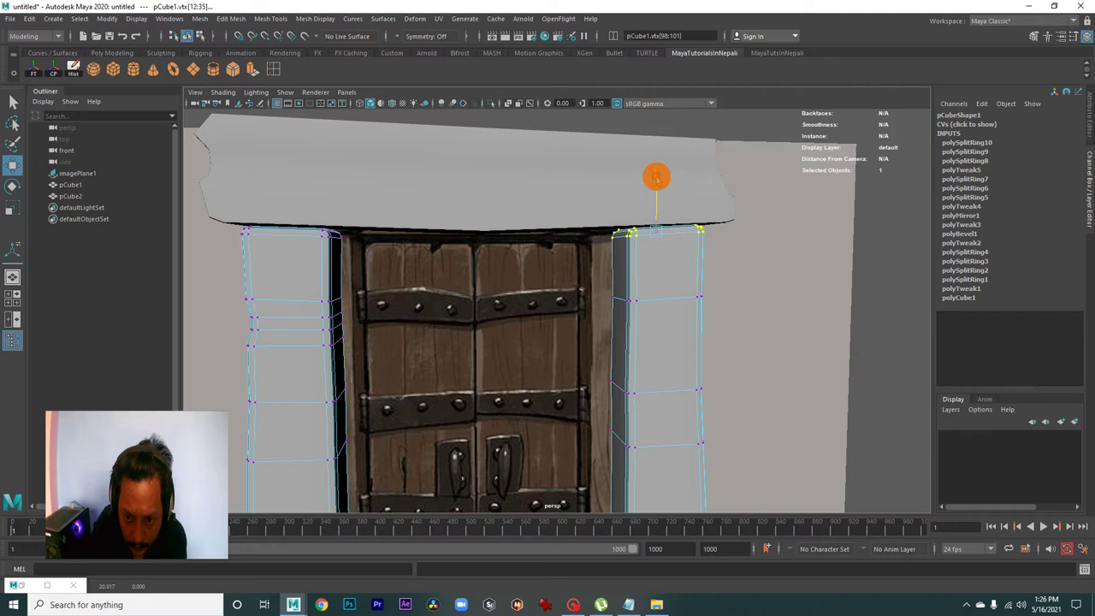
mouse_move(656, 176)
alt+right_down()
mouse_move(515, 276)
mouse_move(643, 352)
mouse_move(313, 254)
alt+right_up()
drag(314, 250, 573, 347)
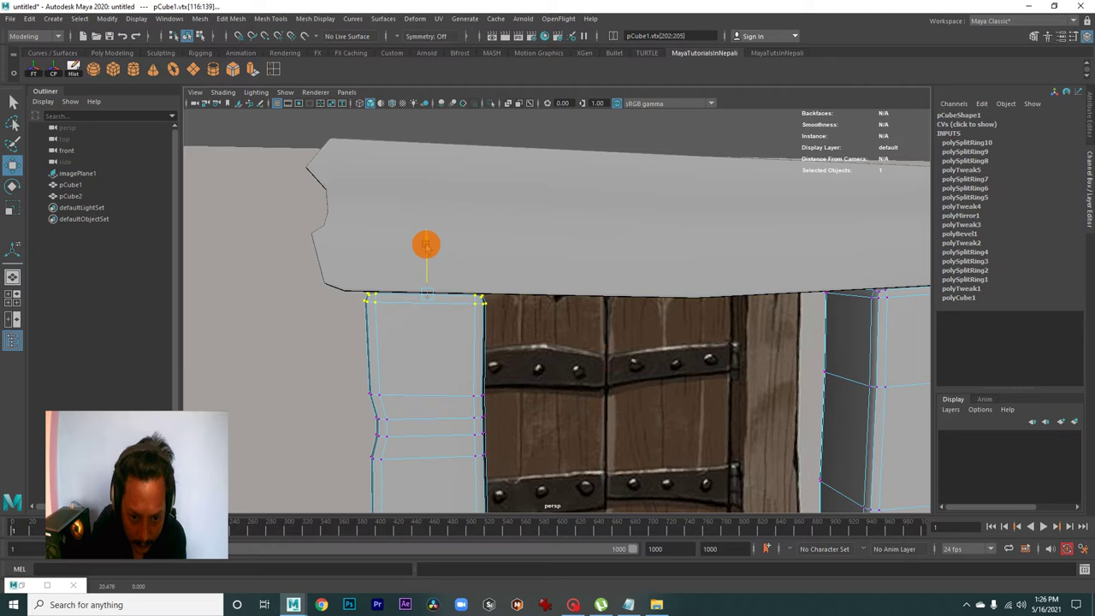
In the front view, return the posts to Object Mode and select imagePlane1
key(space)
key(space)
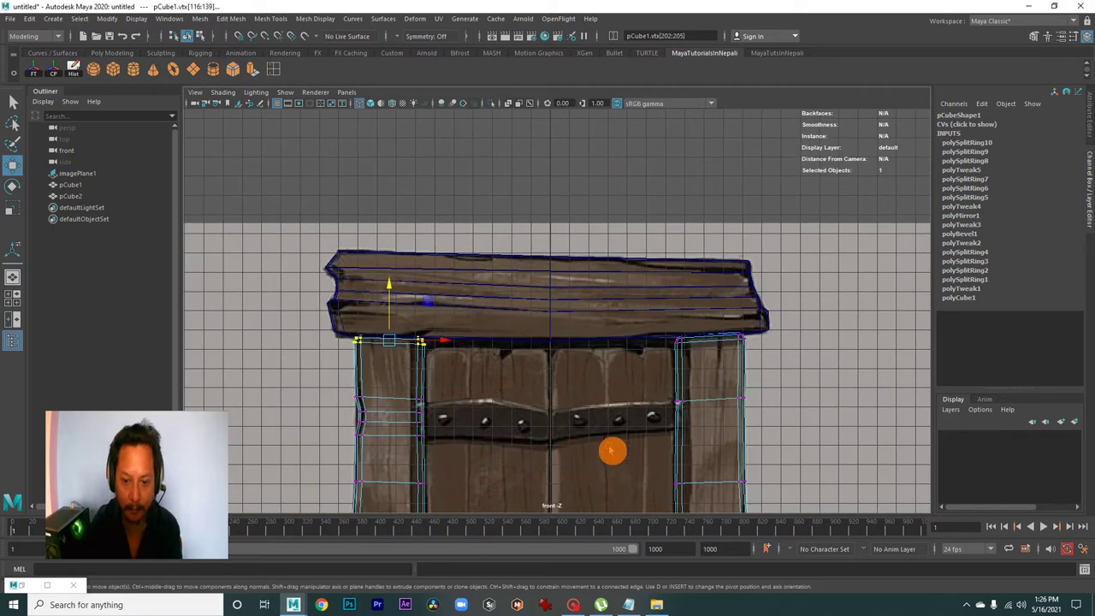
alt+right_drag(719, 372, 548, 313)
alt+middle_drag(547, 313, 545, 229)
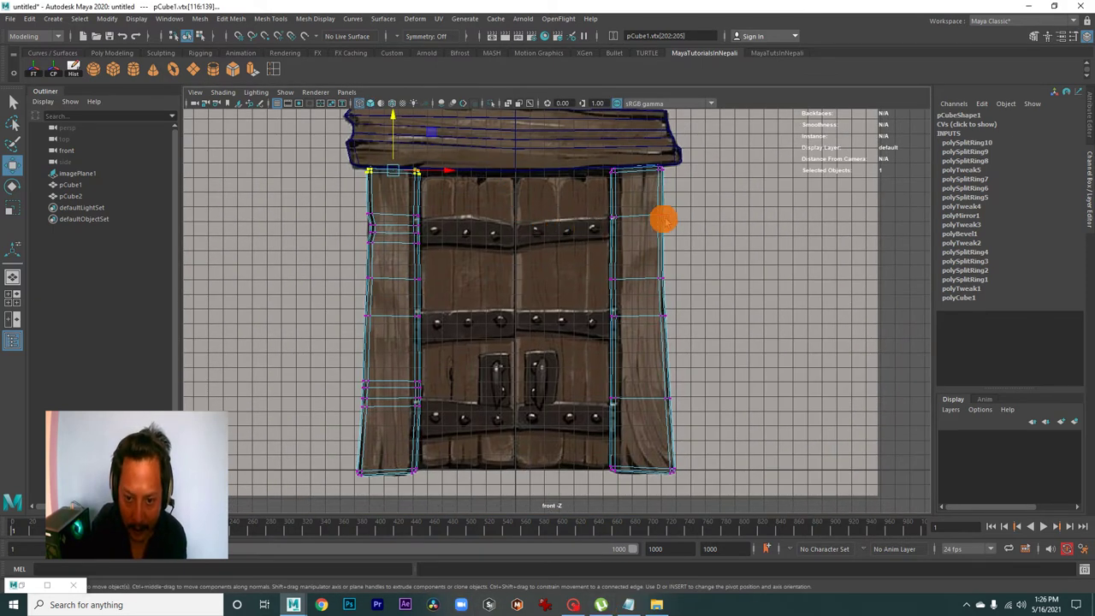
right_drag(655, 217, 704, 198)
click(582, 262)
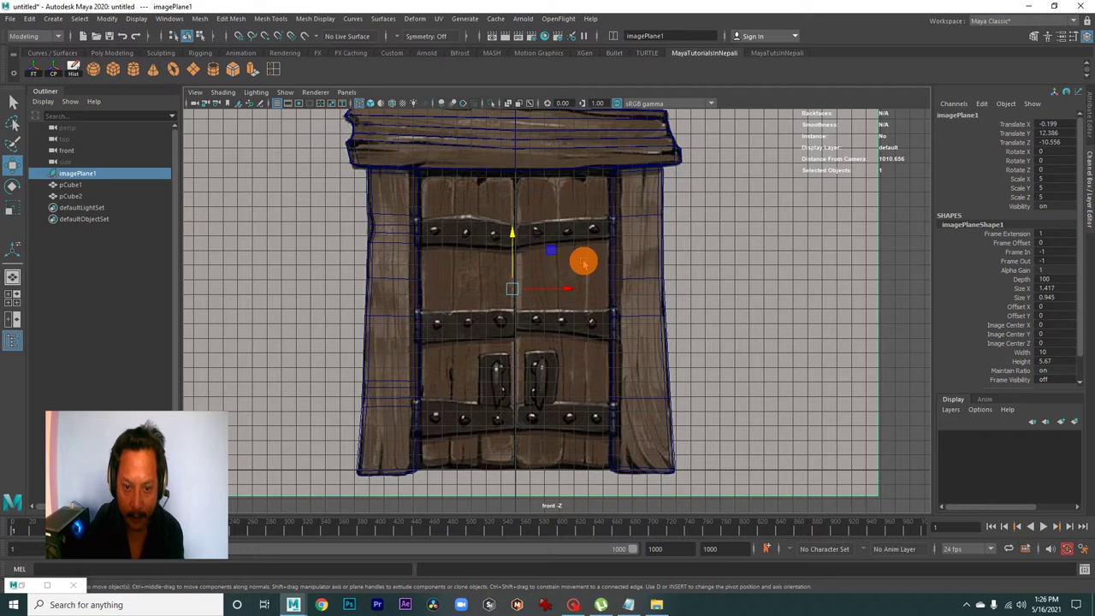
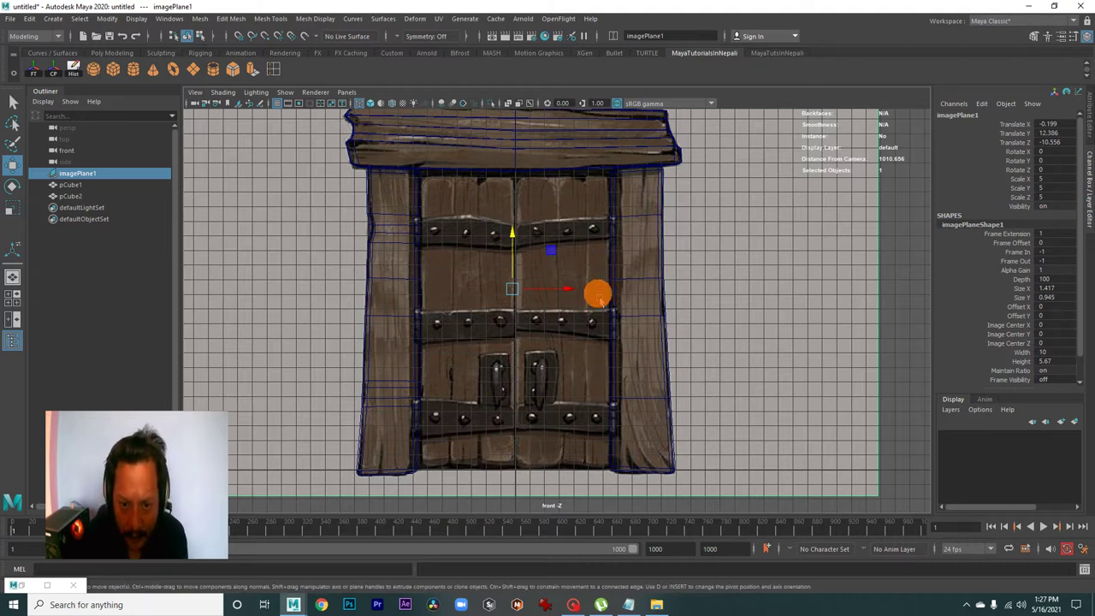
Create a new cube and position it over the centre of the lower door
click(112, 68)
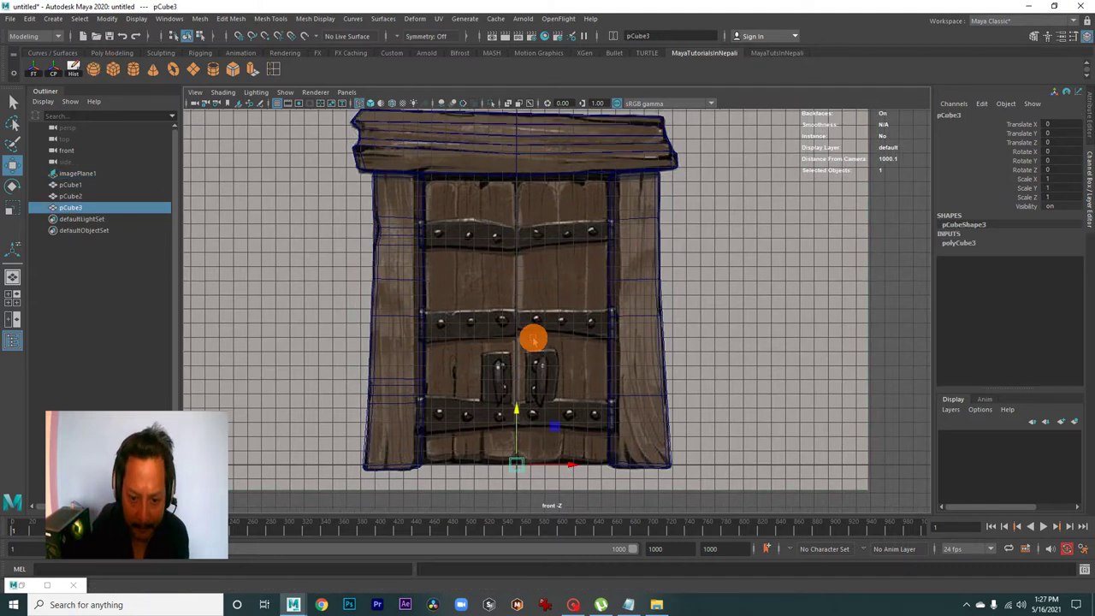
scroll(525, 335, up, 2)
drag(496, 420, 515, 397)
scroll(628, 427, up, 1)
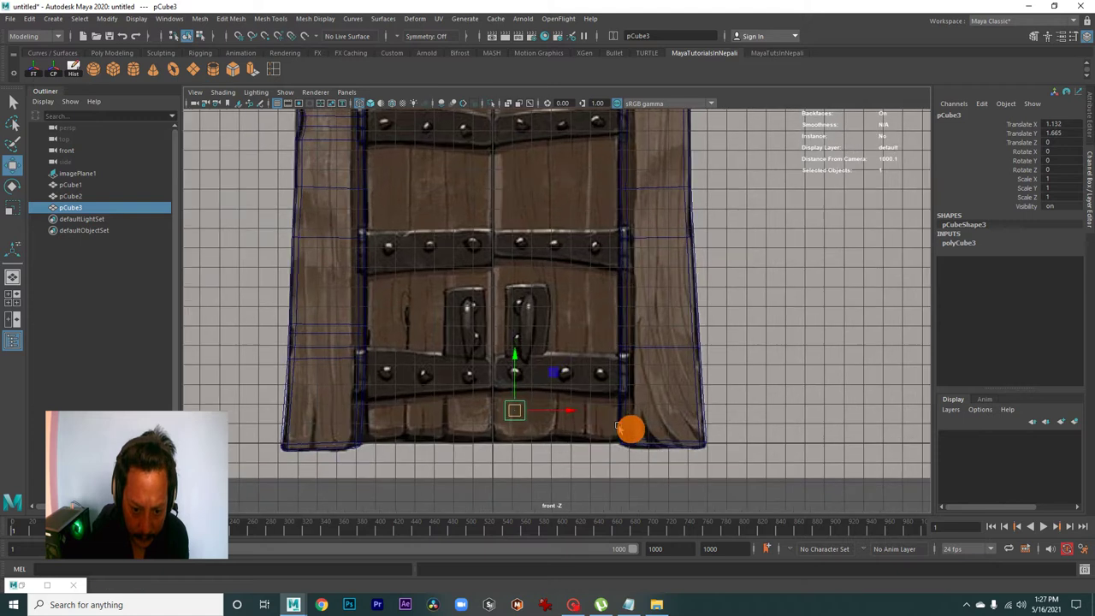
scroll(676, 436, up, 1)
alt+middle_drag(583, 423, 550, 325)
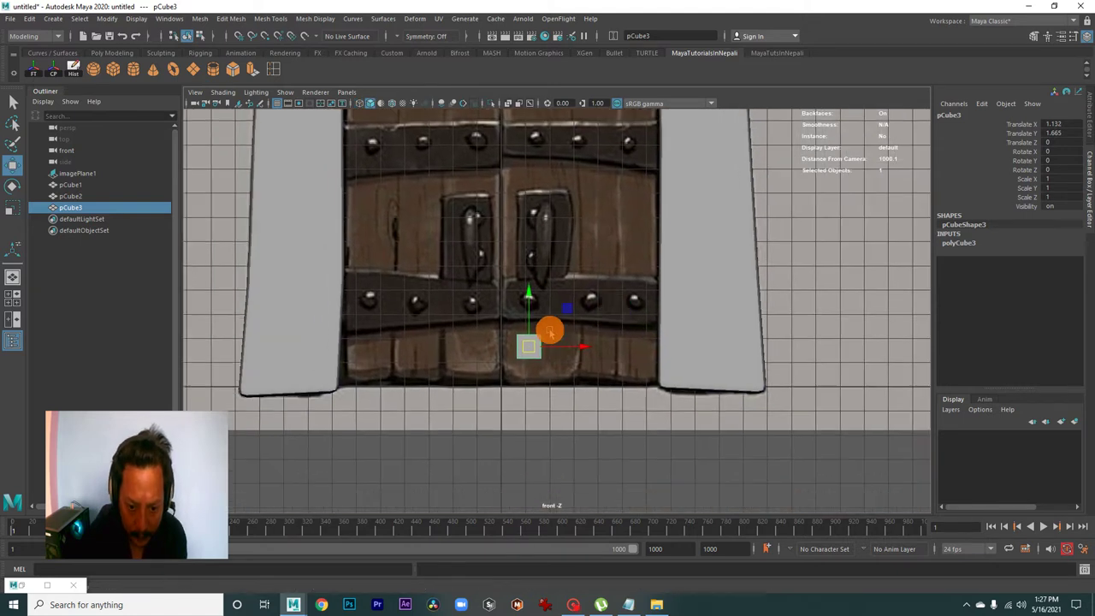
scroll(548, 357, up, 2)
drag(524, 367, 573, 379)
key(r)
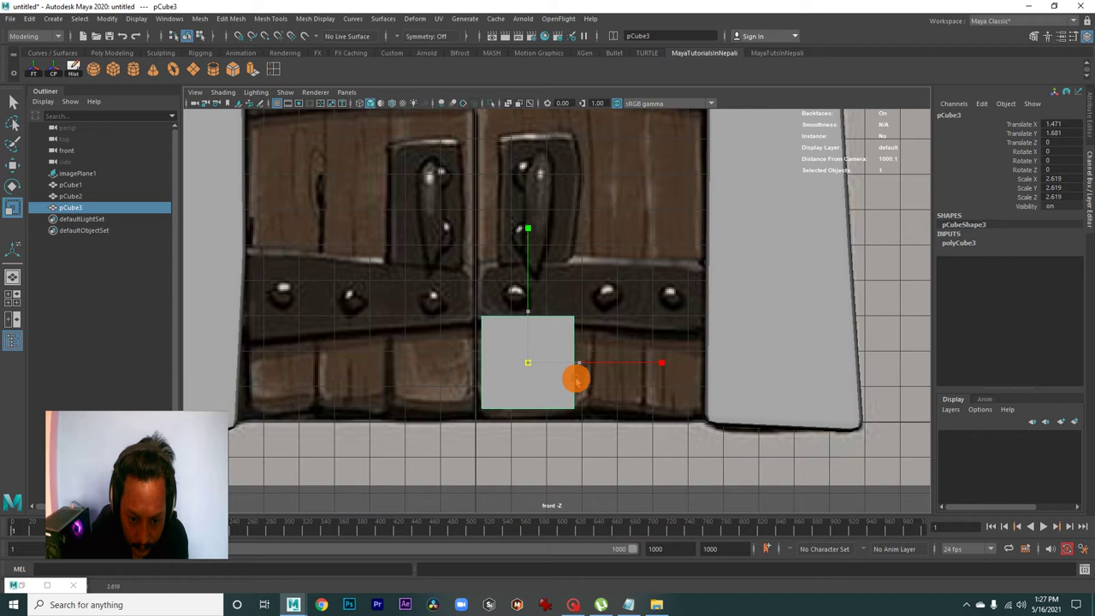
Drag the cube's vertices so it spans the plank from the door bottom to the top beam
right_drag(550, 346, 489, 289)
click(588, 389)
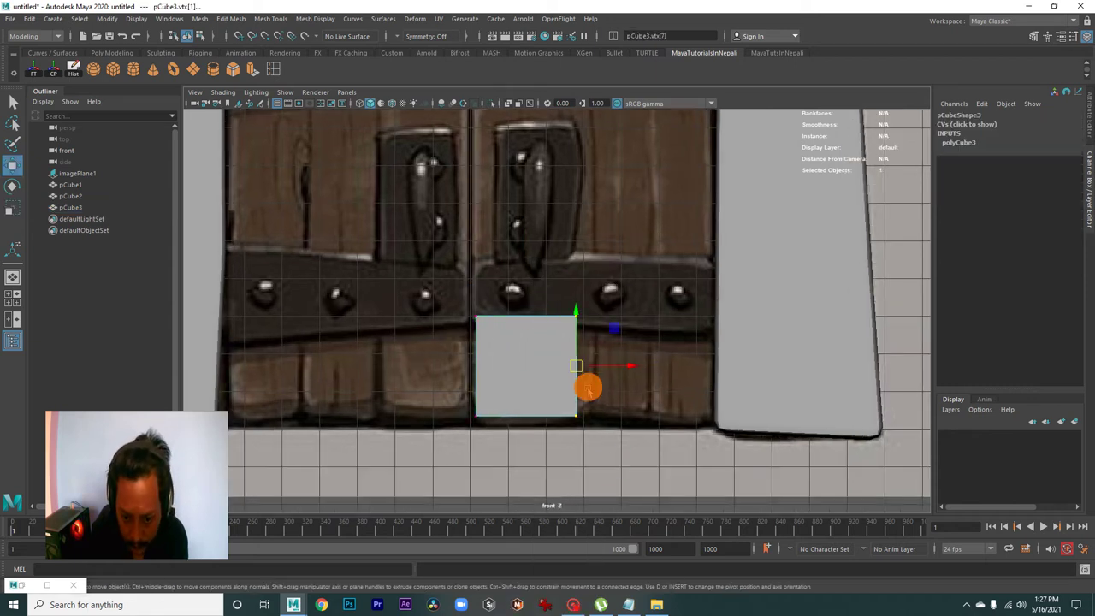
drag(579, 367, 592, 369)
drag(459, 415, 616, 451)
middle_drag(535, 371, 534, 380)
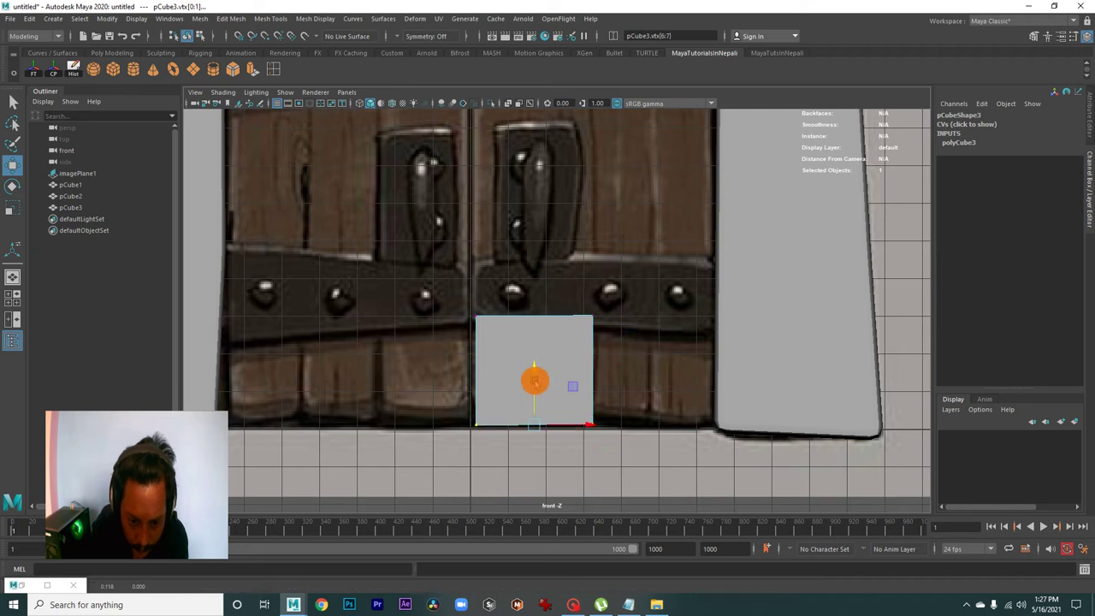
scroll(535, 381, down, 5)
alt+middle_drag(534, 342, 516, 388)
mouse_move(448, 371)
mouse_down()
mouse_move(570, 408)
mouse_move(562, 196)
mouse_move(557, 364)
mouse_up()
alt+middle_drag(558, 365, 557, 454)
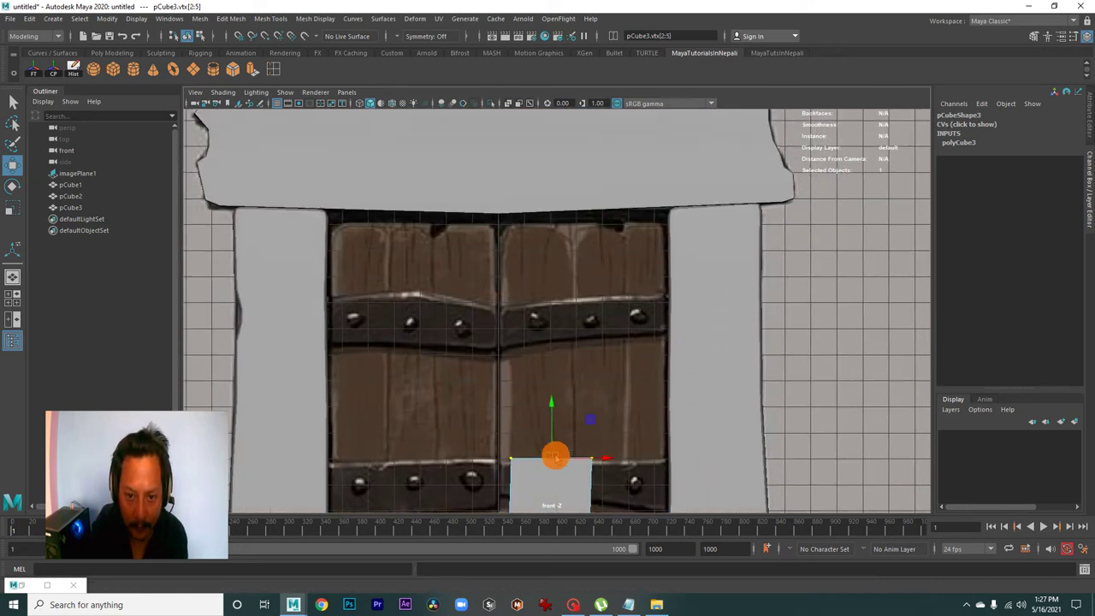
mouse_move(554, 436)
mouse_down()
mouse_move(538, 227)
mouse_move(528, 222)
mouse_move(542, 224)
mouse_move(516, 237)
mouse_move(541, 224)
mouse_up()
Switch to wireframe (4) and nudge the plank's top-right vertex to match the reference
scroll(582, 333, down, 1)
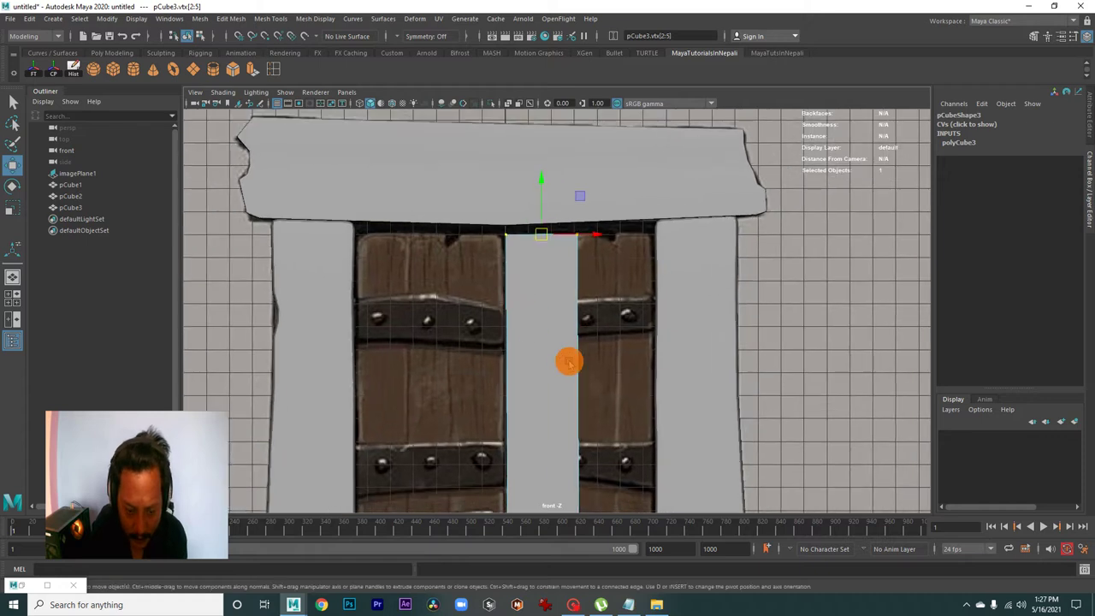
key(4)
scroll(557, 384, down, 1)
scroll(599, 385, up, 4)
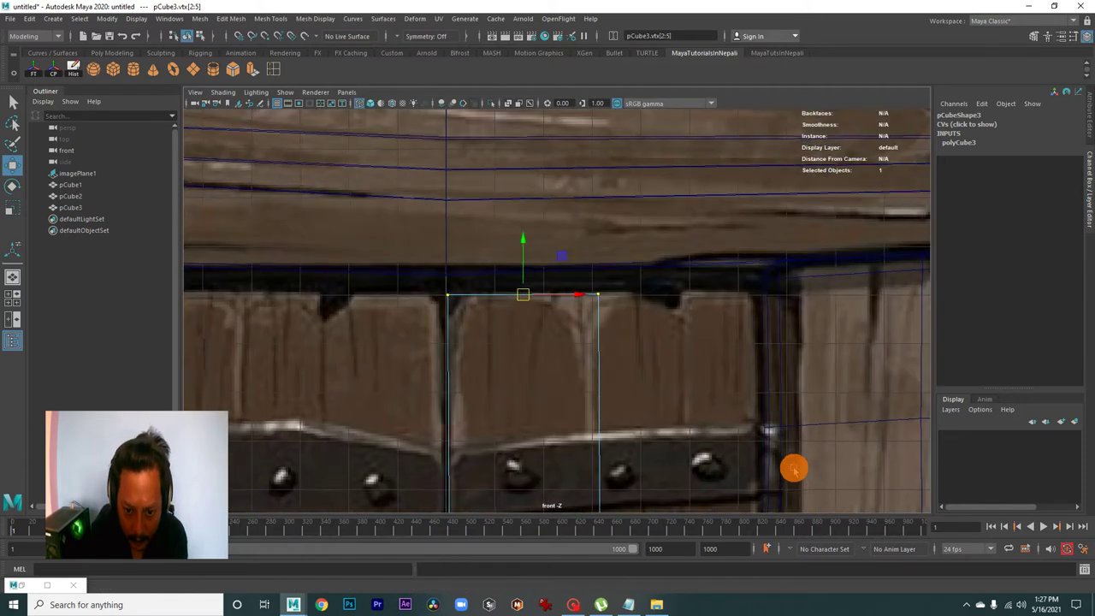
right_drag(569, 312, 556, 293)
drag(556, 293, 612, 322)
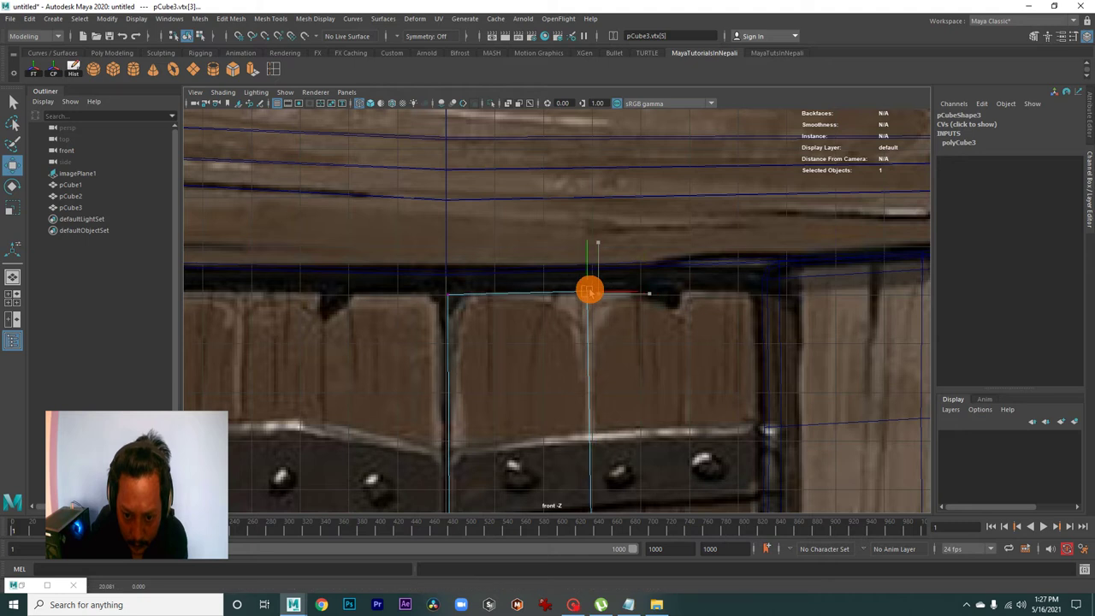
scroll(590, 394, down, 3)
scroll(566, 308, up, 2)
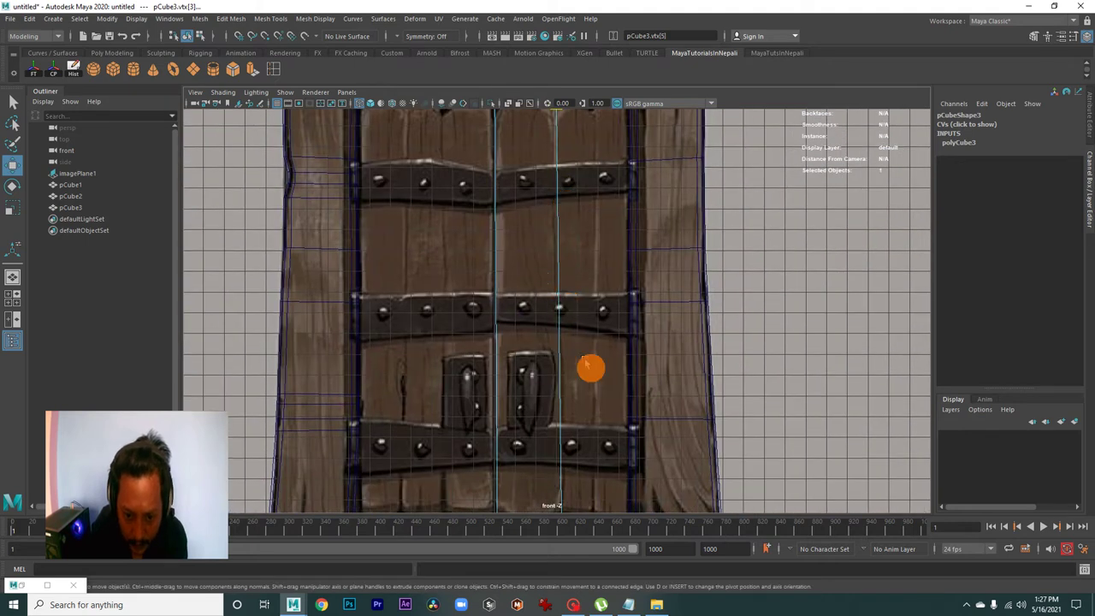
alt+middle_drag(589, 366, 582, 214)
drag(557, 374, 548, 367)
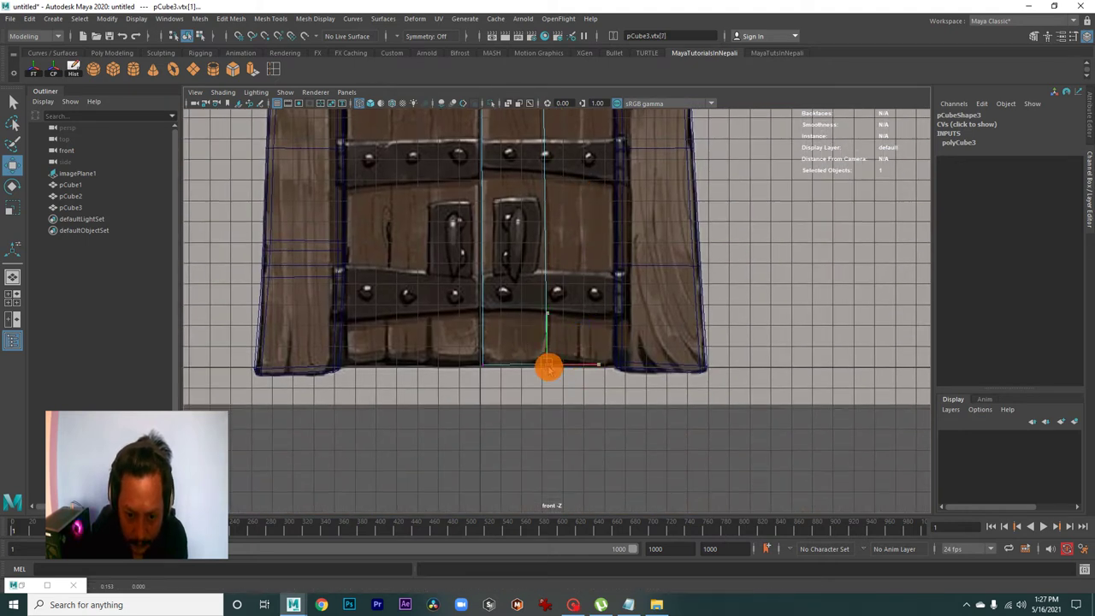
scroll(621, 385, down, 2)
mouse_move(569, 450)
alt+middle_down()
mouse_move(606, 460)
mouse_move(569, 384)
alt+middle_up()
scroll(523, 320, up, 2)
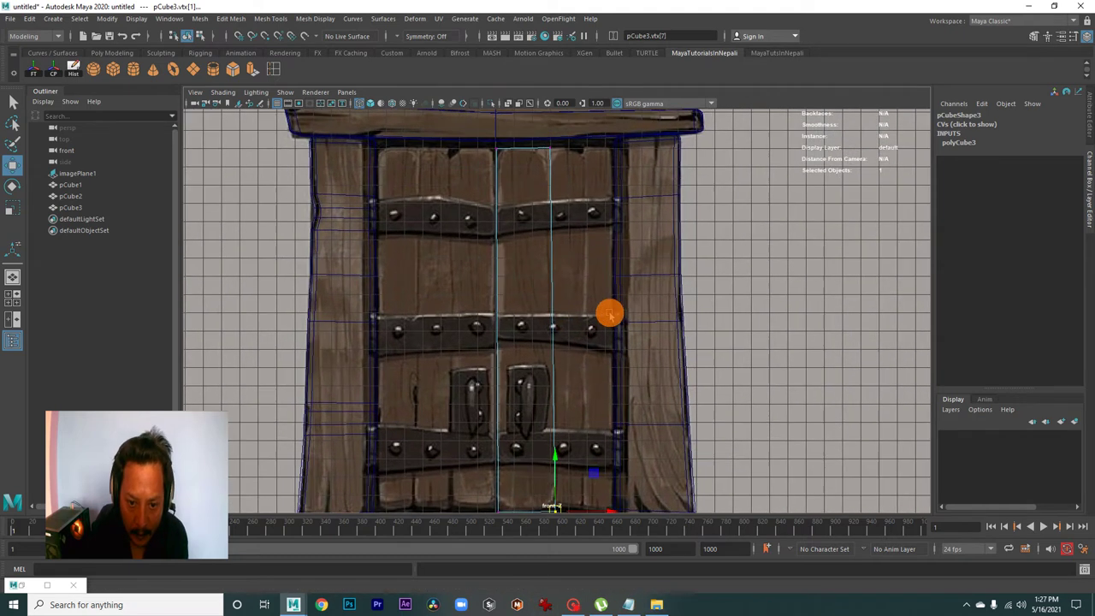
scroll(542, 303, up, 1)
scroll(542, 303, up, 2)
scroll(691, 371, up, 1)
scroll(606, 360, down, 1)
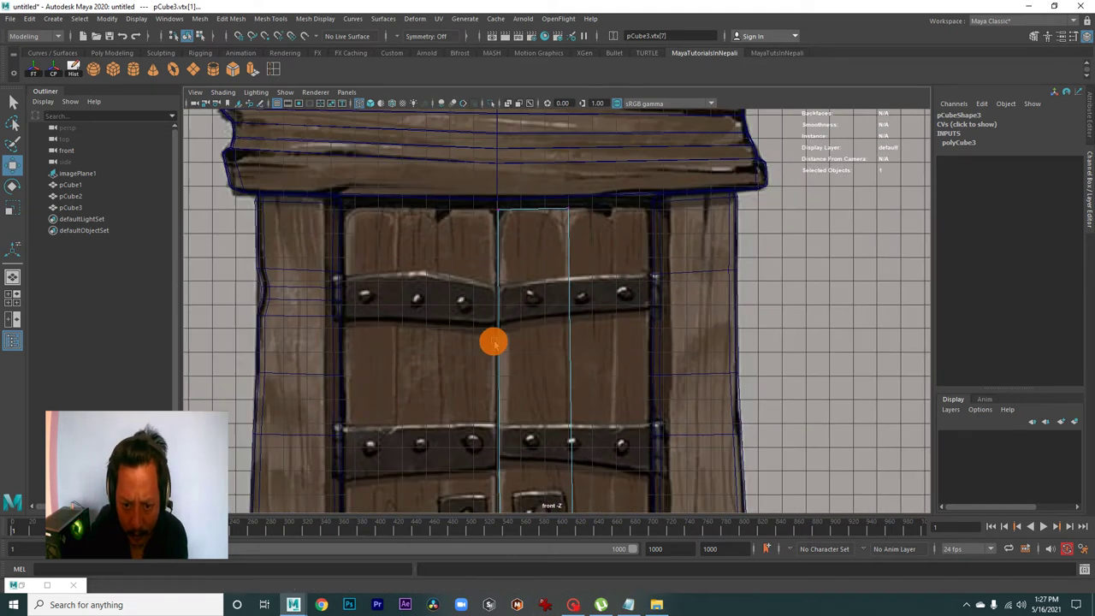
Insert vertical and horizontal edge loops across the central plank
double_click(270, 68)
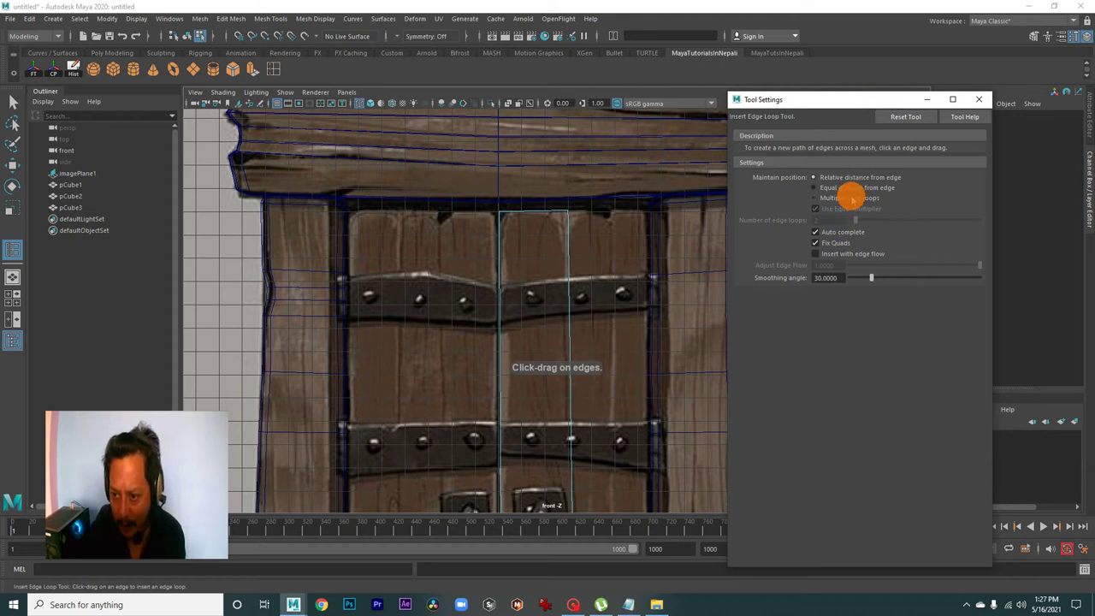
click(979, 100)
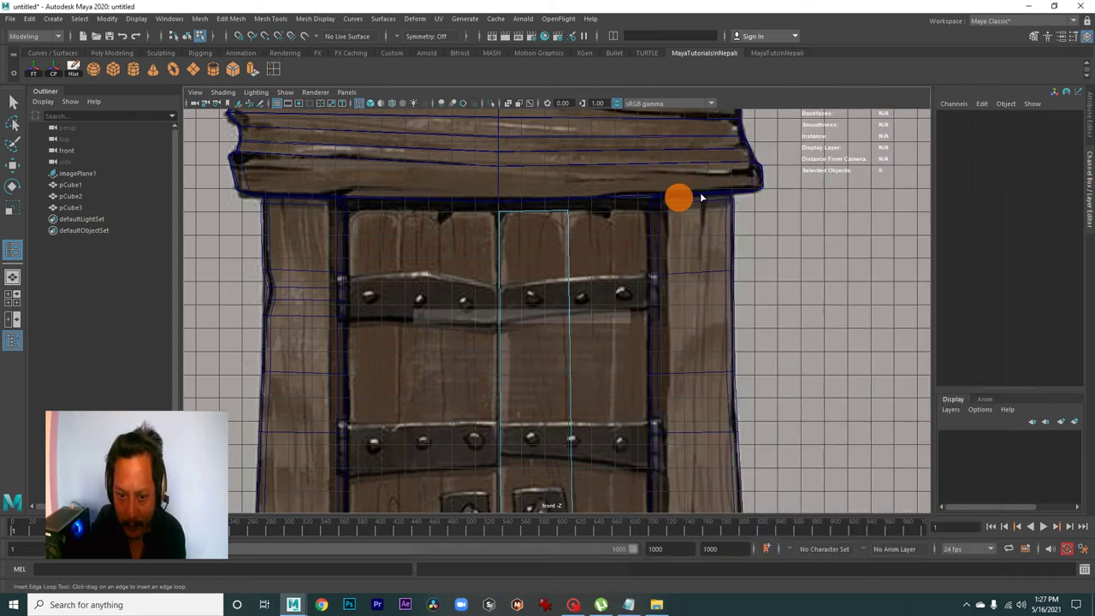
click(526, 211)
click(569, 361)
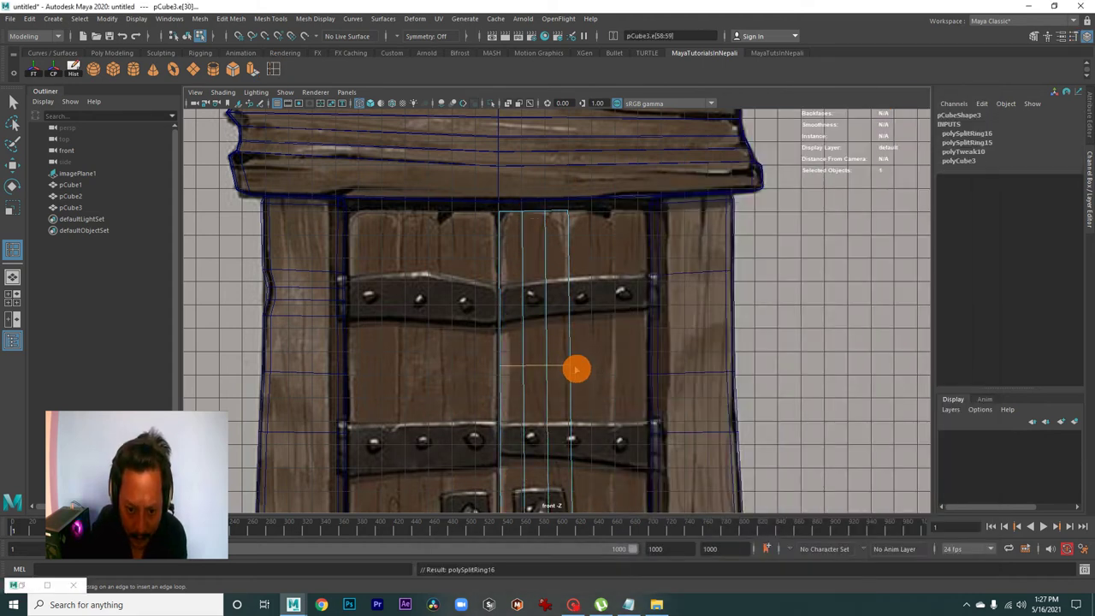
scroll(577, 368, down, 2)
Move the plank's top and side vertices to follow the reference plank edges
key(w)
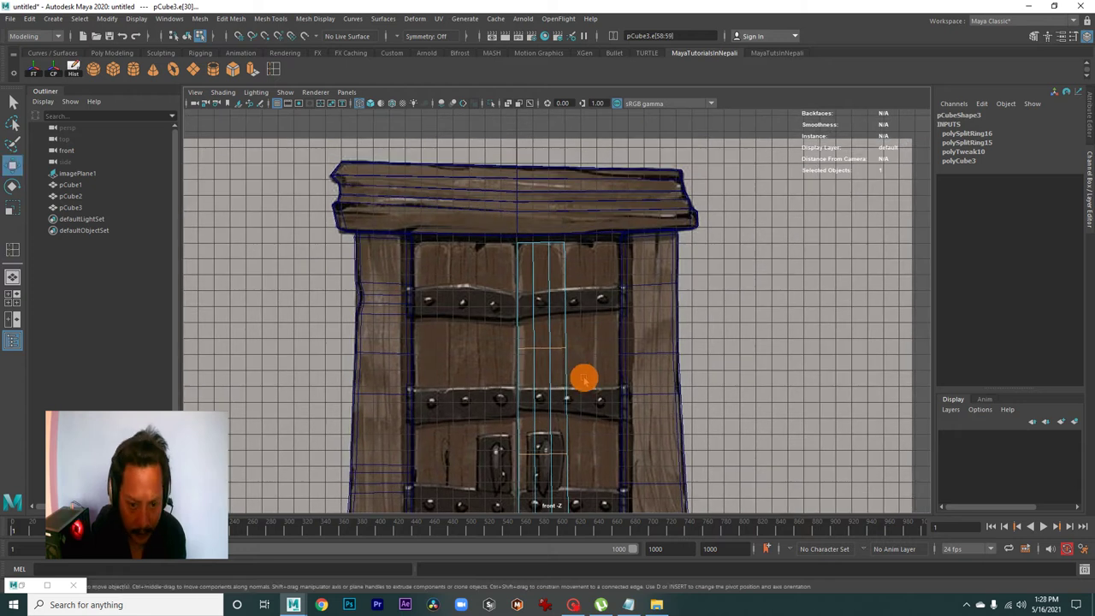
mouse_move(521, 310)
right_down()
mouse_move(495, 310)
mouse_move(660, 367)
mouse_move(501, 320)
mouse_move(655, 378)
right_up()
drag(579, 258, 608, 285)
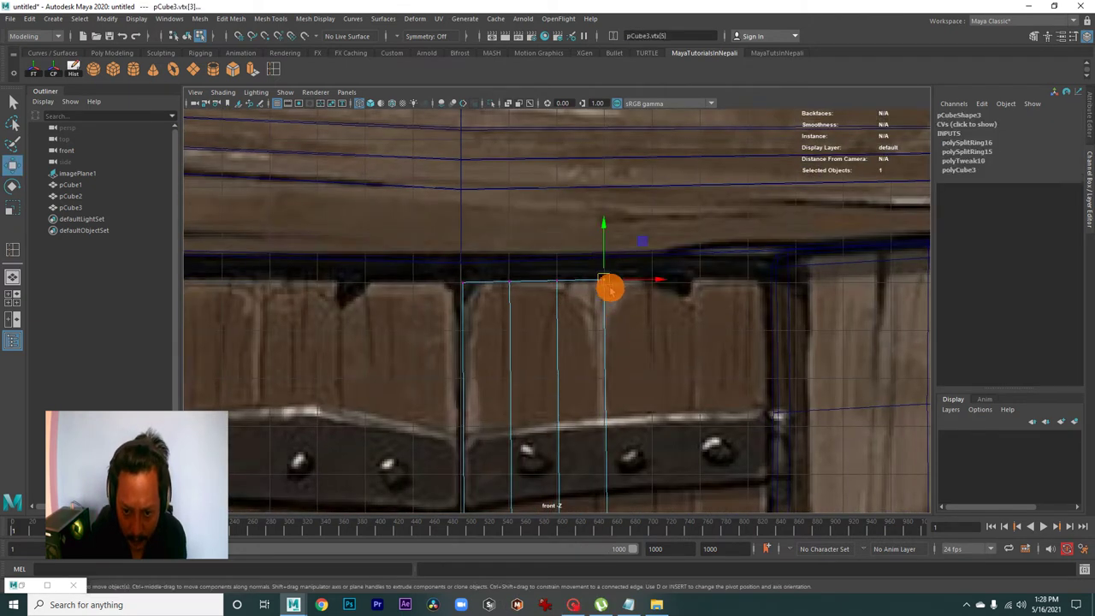
alt+middle_drag(597, 294, 582, 278)
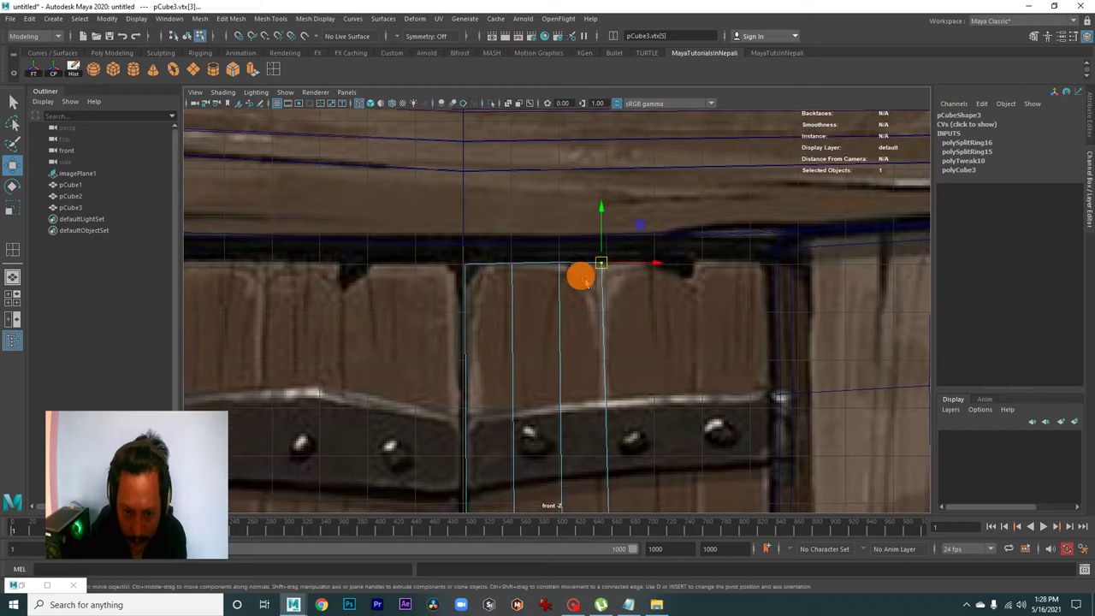
click(464, 266)
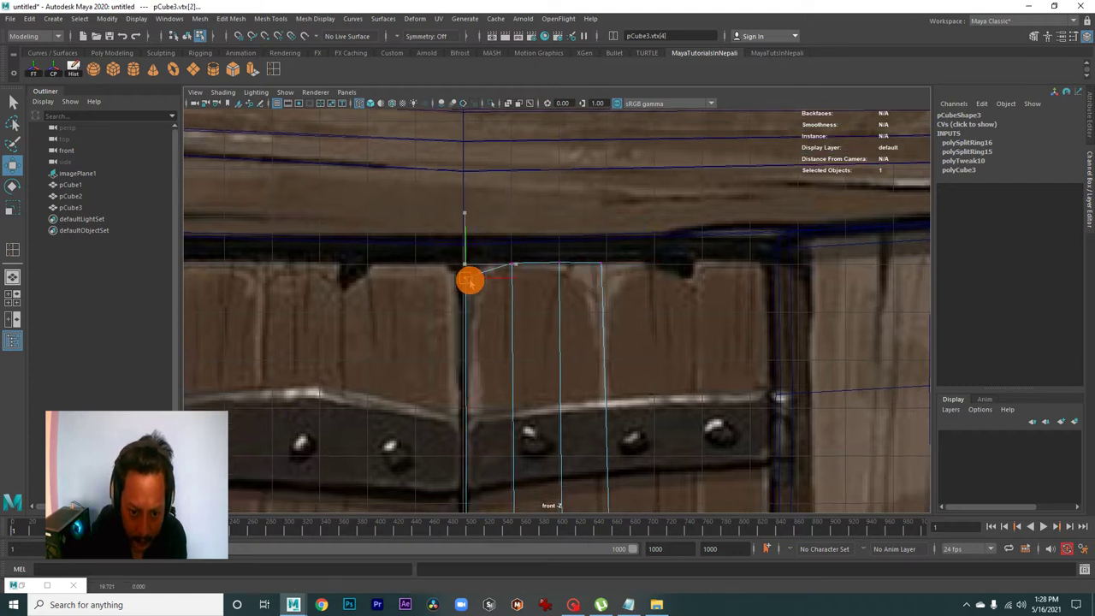
alt+middle_drag(476, 310, 655, 384)
drag(564, 308, 612, 360)
mouse_move(577, 337)
alt+middle_down()
mouse_move(604, 249)
mouse_move(626, 391)
mouse_move(601, 342)
alt+middle_up()
drag(603, 415, 583, 392)
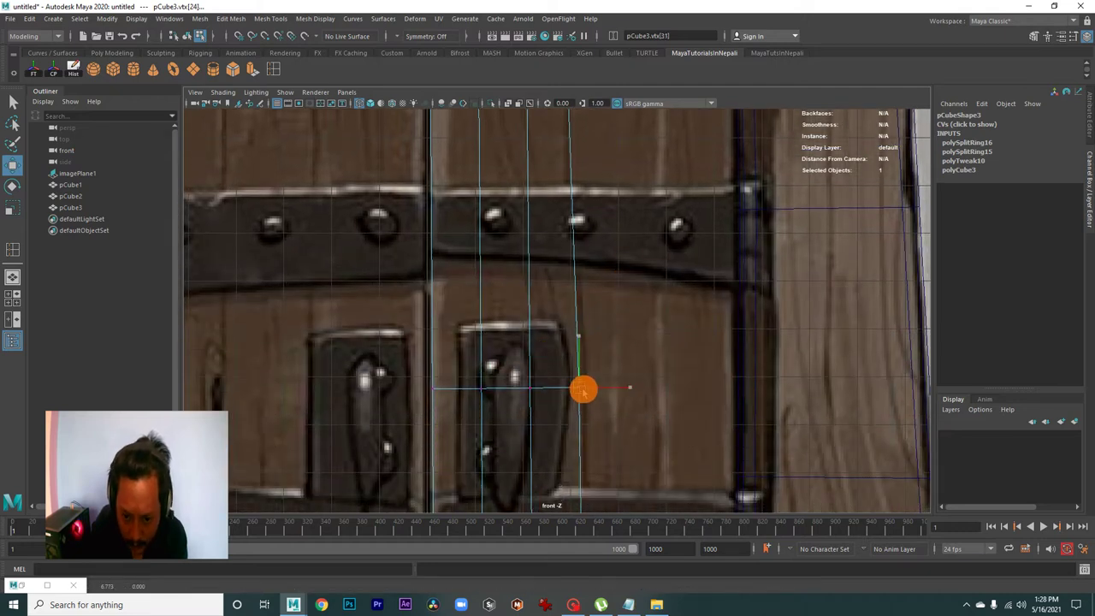
Fit the plank's bottom vertices to the door's lower edge
alt+middle_drag(606, 432, 604, 235)
alt+middle_drag(623, 432, 576, 420)
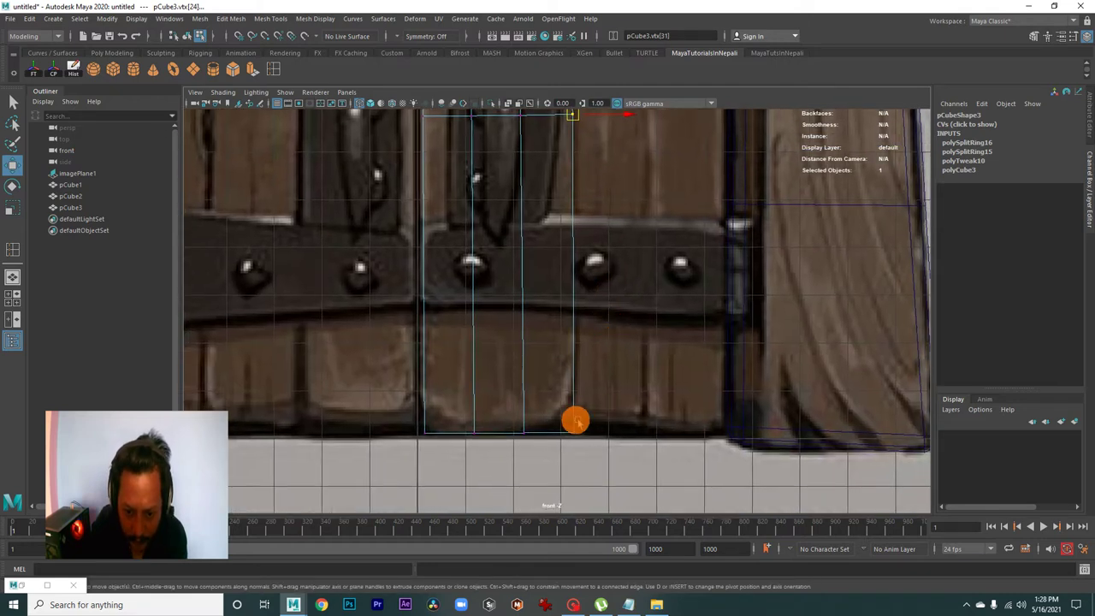
mouse_move(605, 463)
mouse_down()
mouse_move(571, 426)
mouse_move(517, 426)
mouse_up()
click(476, 432)
click(426, 437)
drag(428, 438, 425, 434)
alt+middle_drag(425, 433, 583, 580)
drag(504, 341, 540, 386)
scroll(542, 300, down, 3)
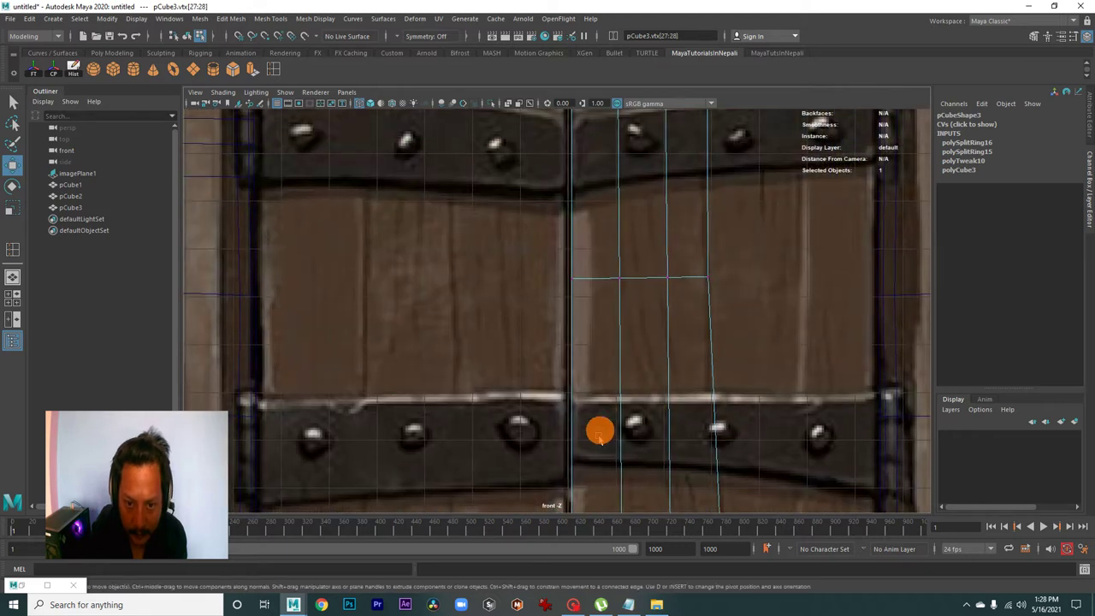
alt+middle_drag(599, 427, 645, 465)
alt+middle_drag(609, 326, 649, 411)
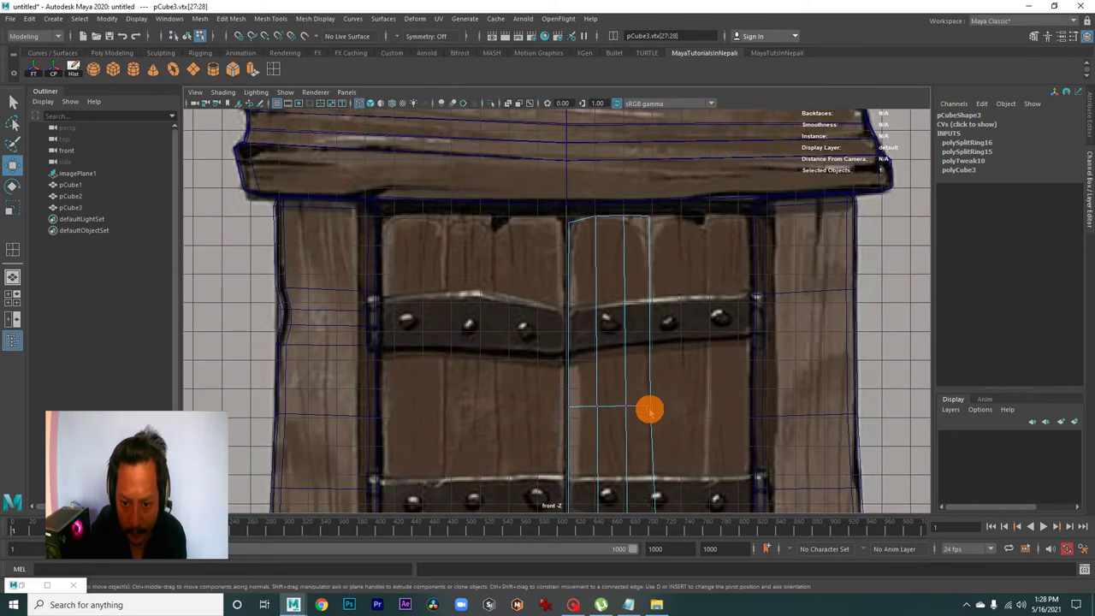
Orbit around the door frame in perspective and front views to inspect the plank
key(space)
key(space)
alt+drag(711, 296, 652, 365)
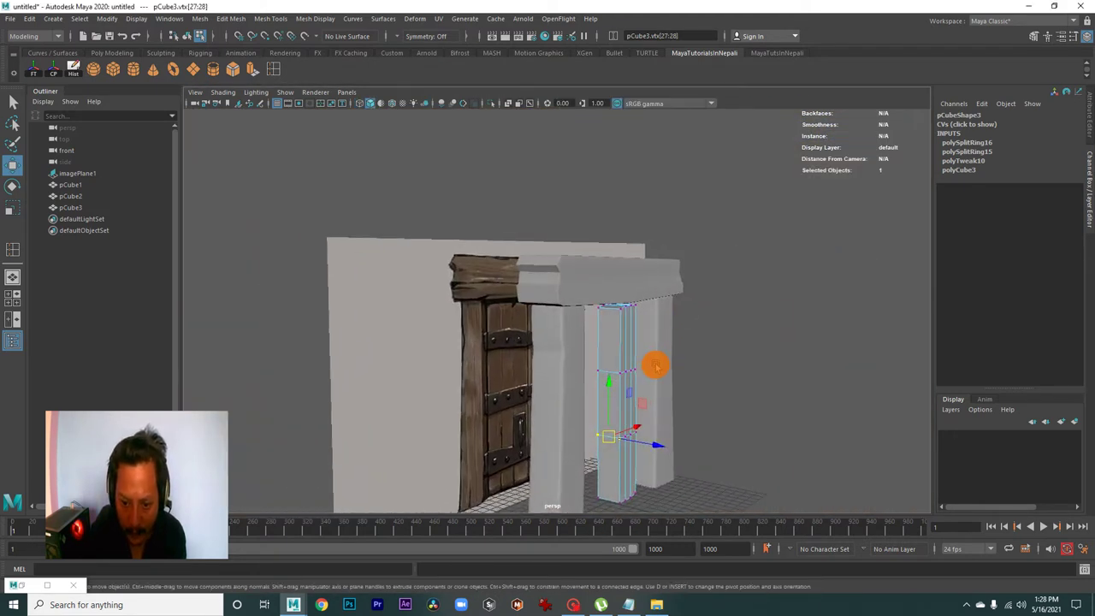
right_drag(628, 346, 692, 279)
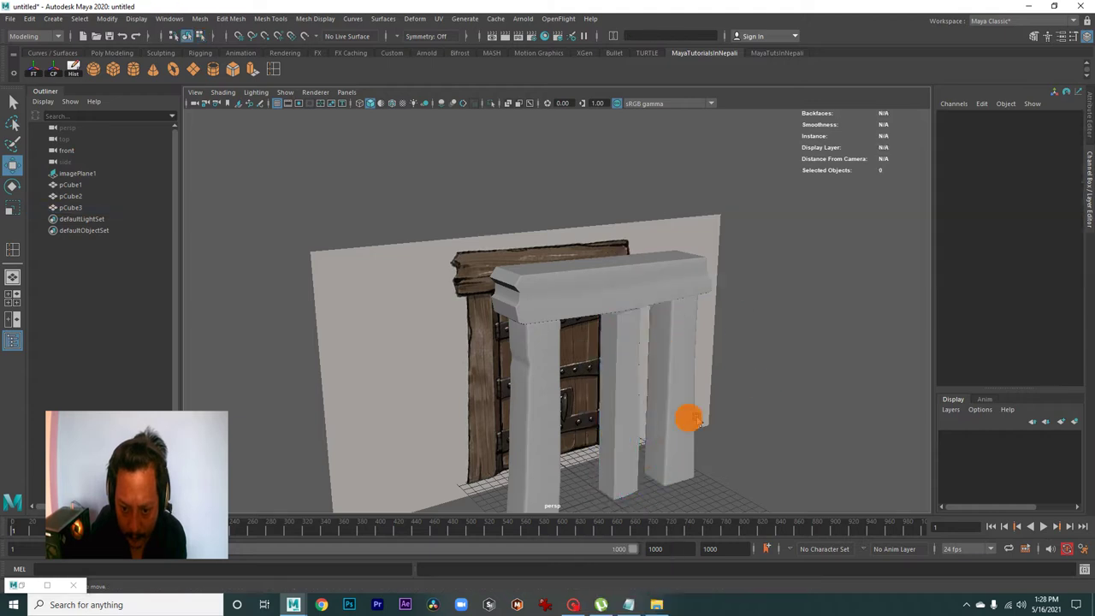
alt+drag(623, 402, 660, 420)
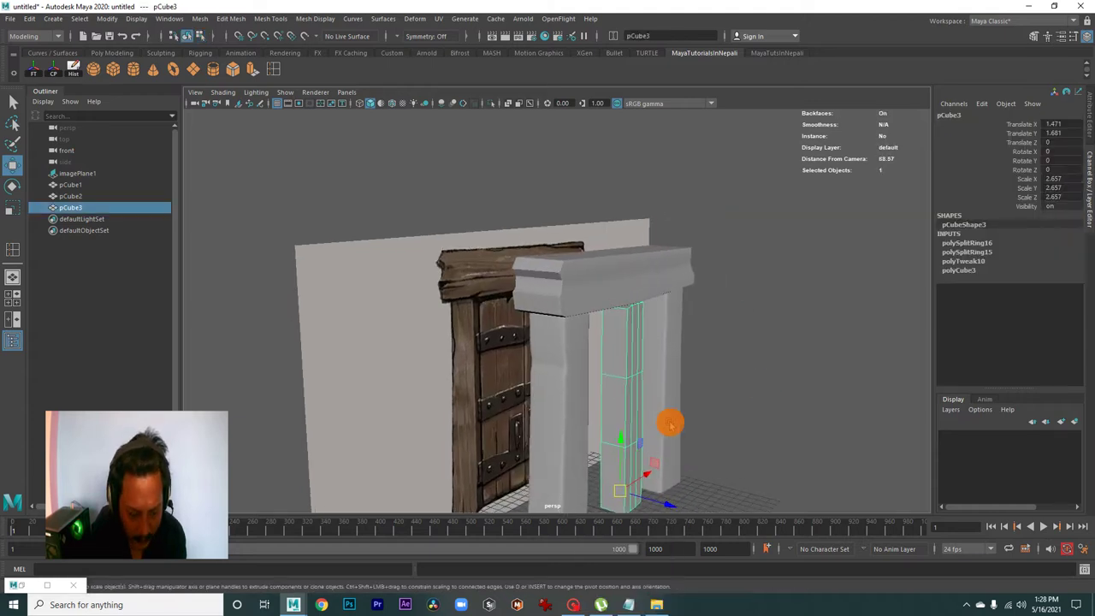
alt+drag(692, 481, 656, 466)
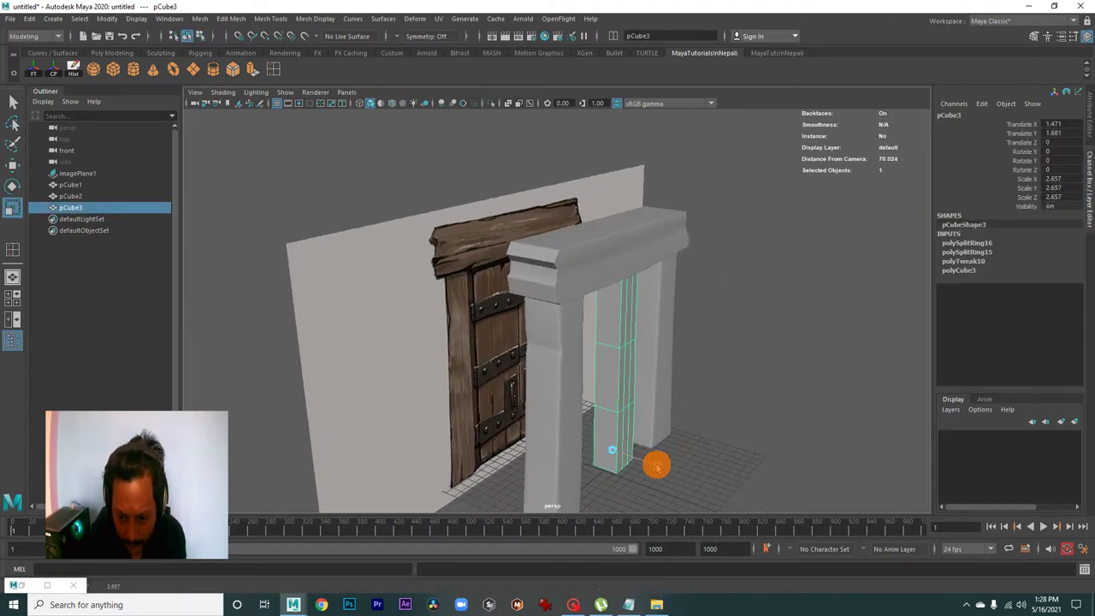
mouse_move(629, 447)
alt+mouse_down()
mouse_move(593, 415)
mouse_move(582, 423)
mouse_move(519, 399)
mouse_move(449, 402)
mouse_move(655, 427)
mouse_move(748, 470)
mouse_move(653, 485)
alt+mouse_up()
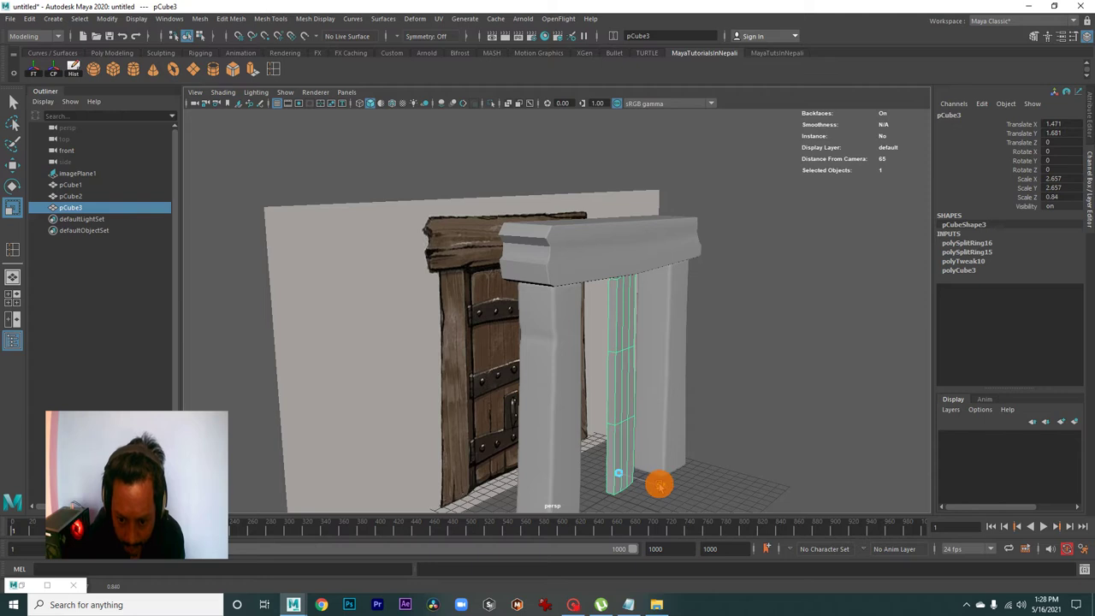
key(space)
key(space)
mouse_move(566, 445)
alt+middle_down()
mouse_move(606, 359)
mouse_move(602, 203)
mouse_move(618, 386)
alt+middle_up()
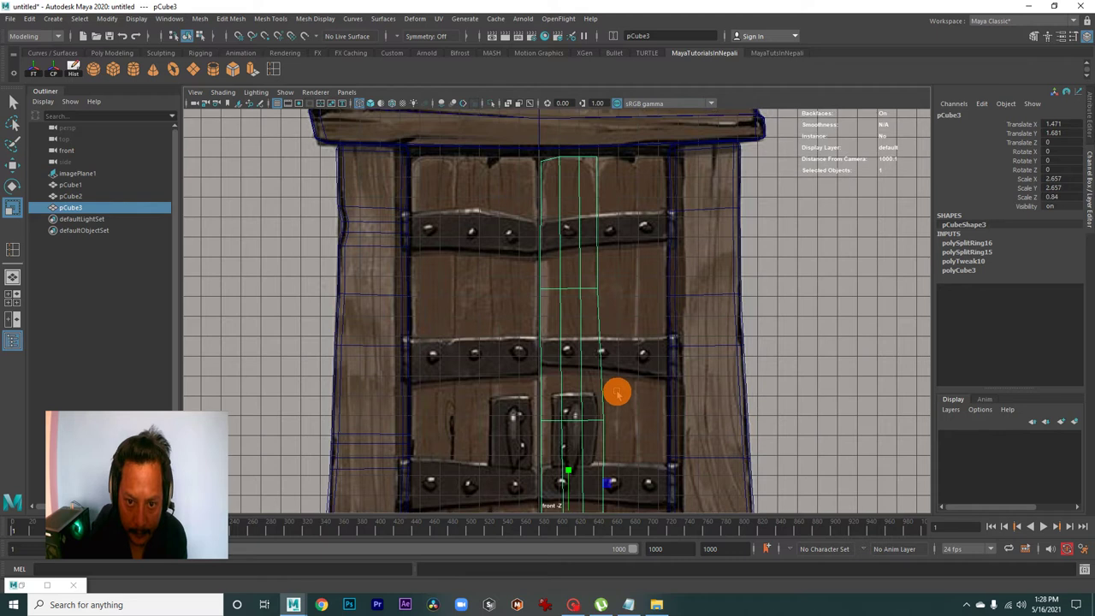
mouse_move(598, 313)
alt+middle_down()
mouse_move(574, 350)
mouse_move(631, 375)
alt+middle_up()
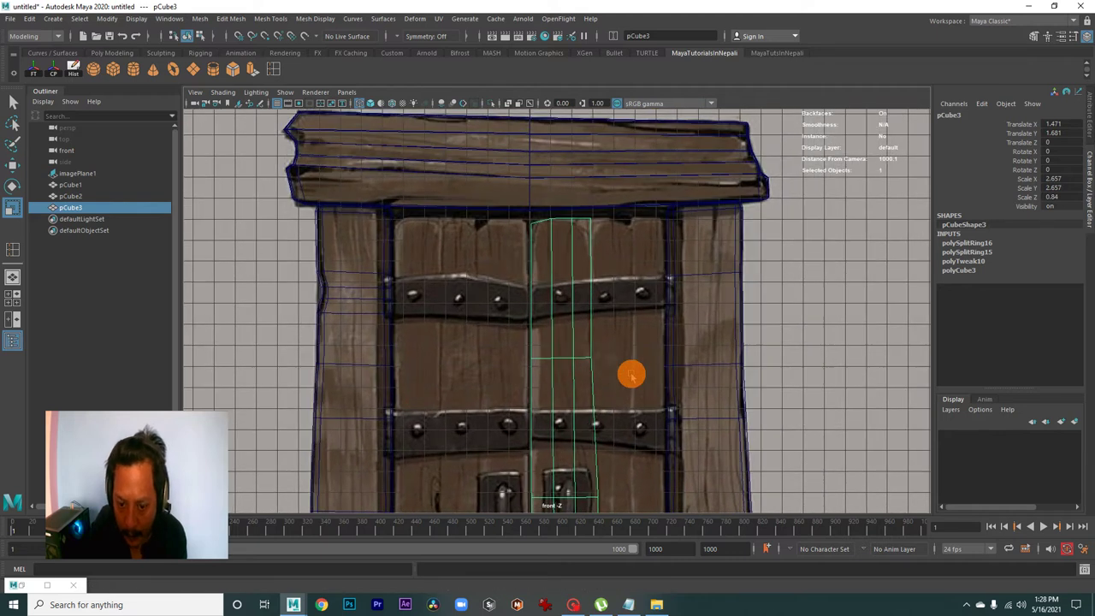
alt+right_drag(631, 375, 574, 361)
key(space)
key(space)
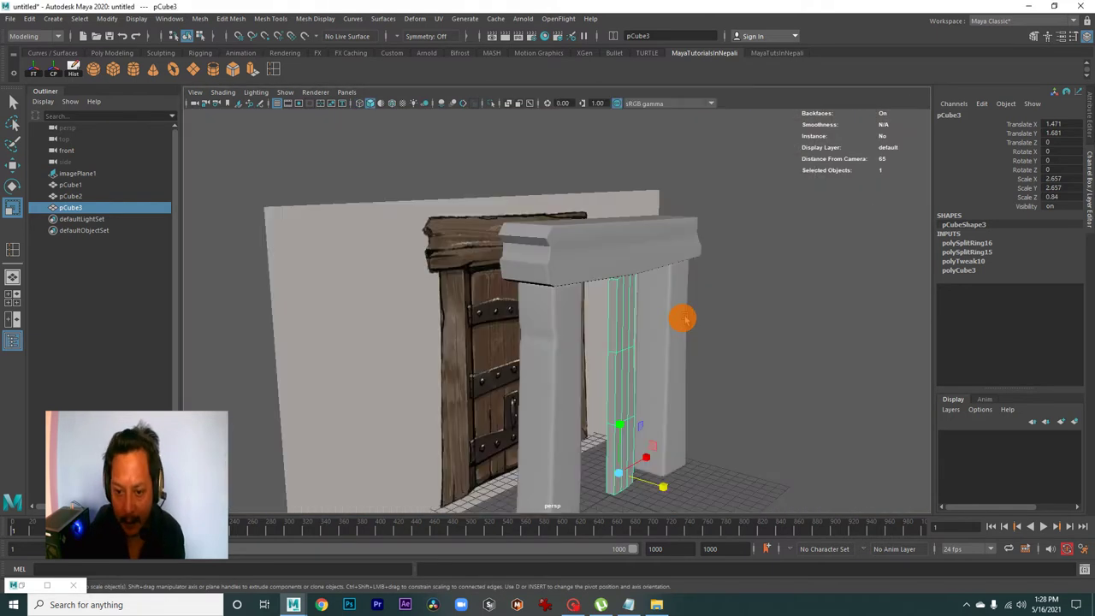
alt+drag(684, 313, 630, 323)
right_drag(626, 290, 672, 306)
Select the centre plank strip pCube3 and isolate it in the view
click(631, 334)
key(ctrl+z)
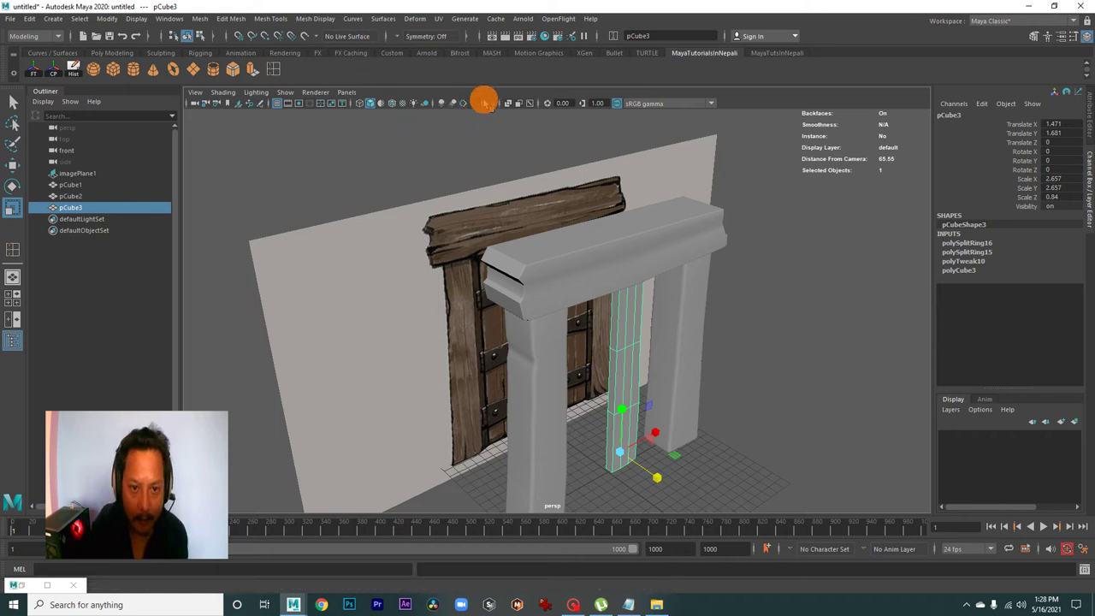
click(484, 100)
click(765, 296)
Select the strip's top edges in edge mode
click(638, 335)
scroll(719, 321, up, 2)
mouse_move(717, 322)
alt+mouse_down()
mouse_move(467, 296)
mouse_move(577, 334)
mouse_move(530, 310)
mouse_move(638, 341)
mouse_move(656, 320)
alt+mouse_up()
right_drag(657, 320, 659, 256)
click(621, 323)
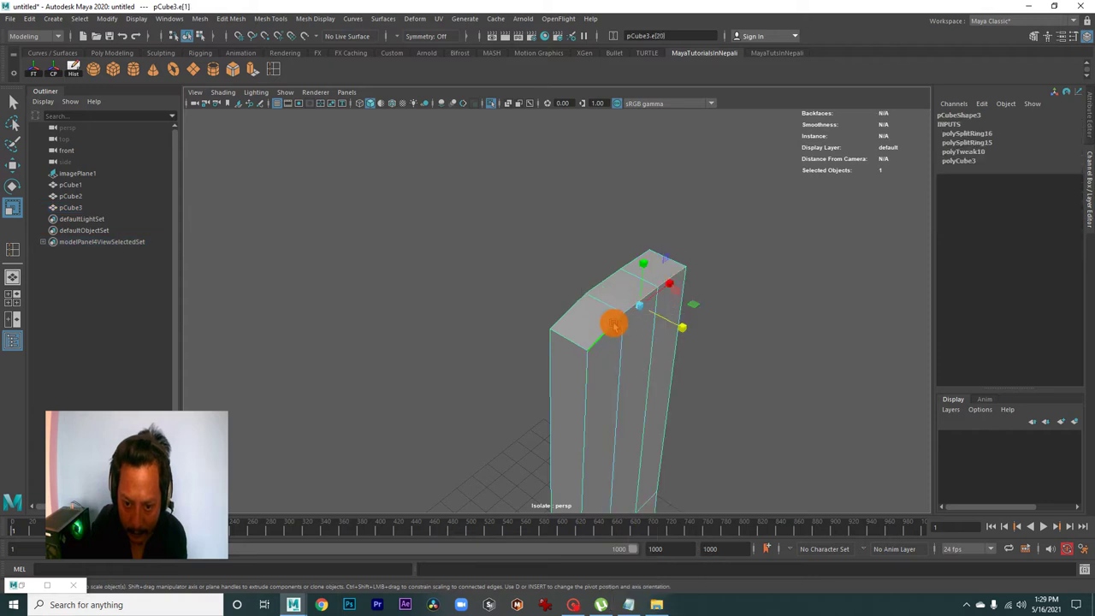
click(680, 260)
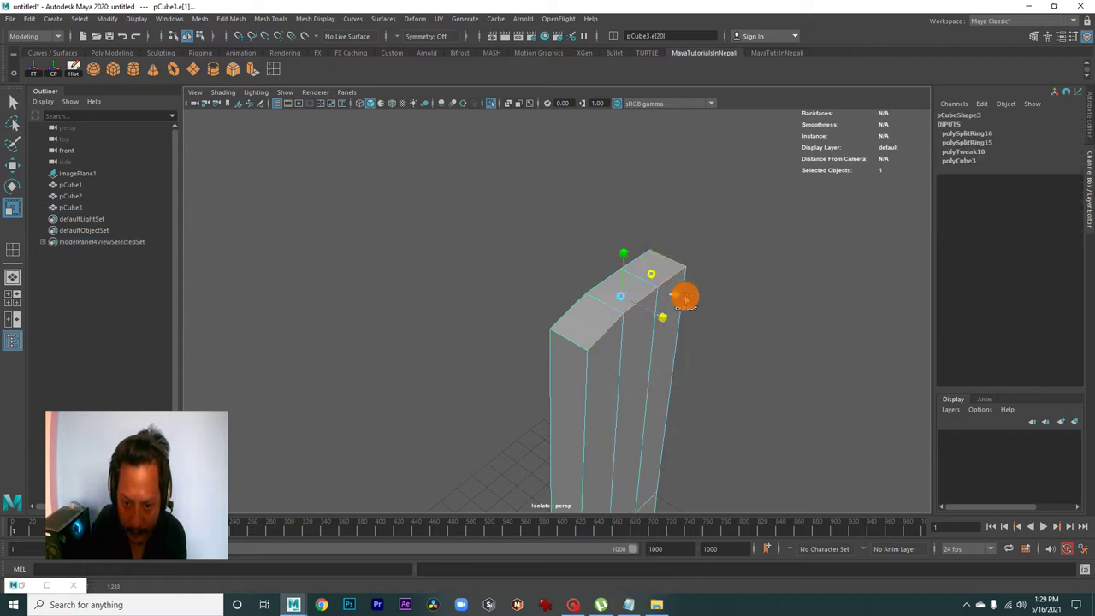
click(563, 328)
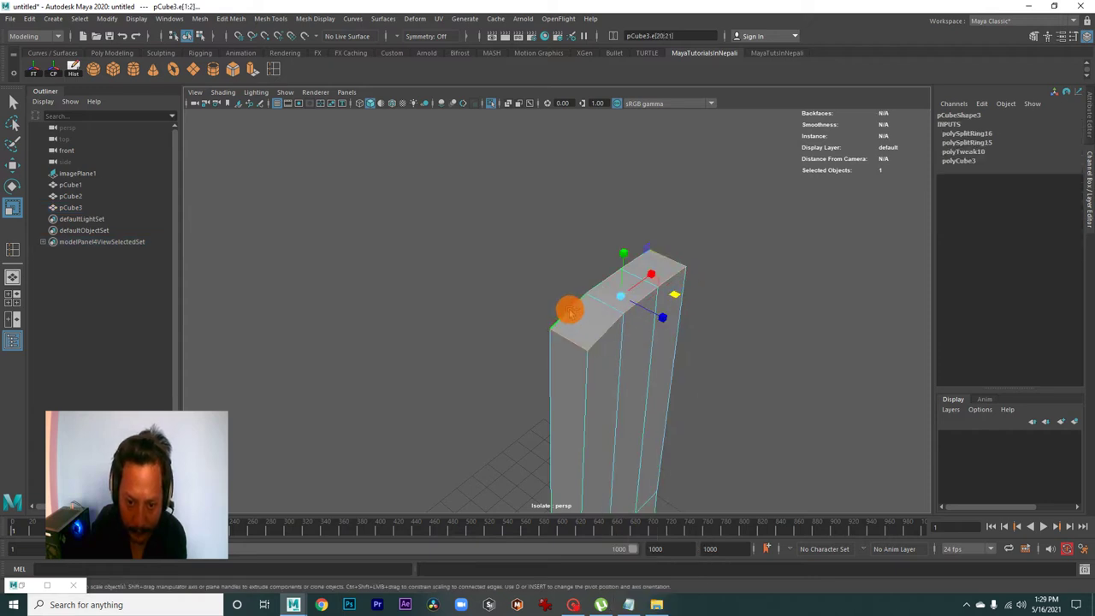
Inspect the strip from several angles and bevel the selected top edges
mouse_move(591, 376)
alt+mouse_down()
mouse_move(717, 301)
mouse_move(603, 293)
mouse_move(850, 401)
alt+mouse_up()
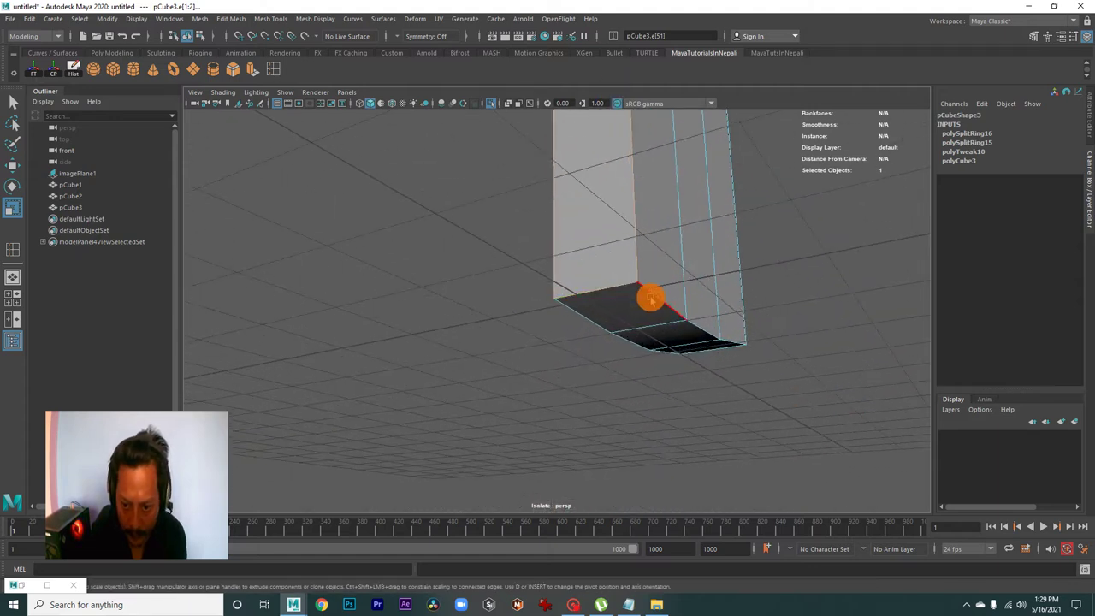
mouse_move(652, 296)
alt+mouse_down()
mouse_move(691, 324)
mouse_move(586, 325)
mouse_move(611, 272)
mouse_move(642, 369)
mouse_move(669, 392)
mouse_move(689, 374)
mouse_move(521, 369)
mouse_move(642, 354)
mouse_move(581, 346)
alt+mouse_up()
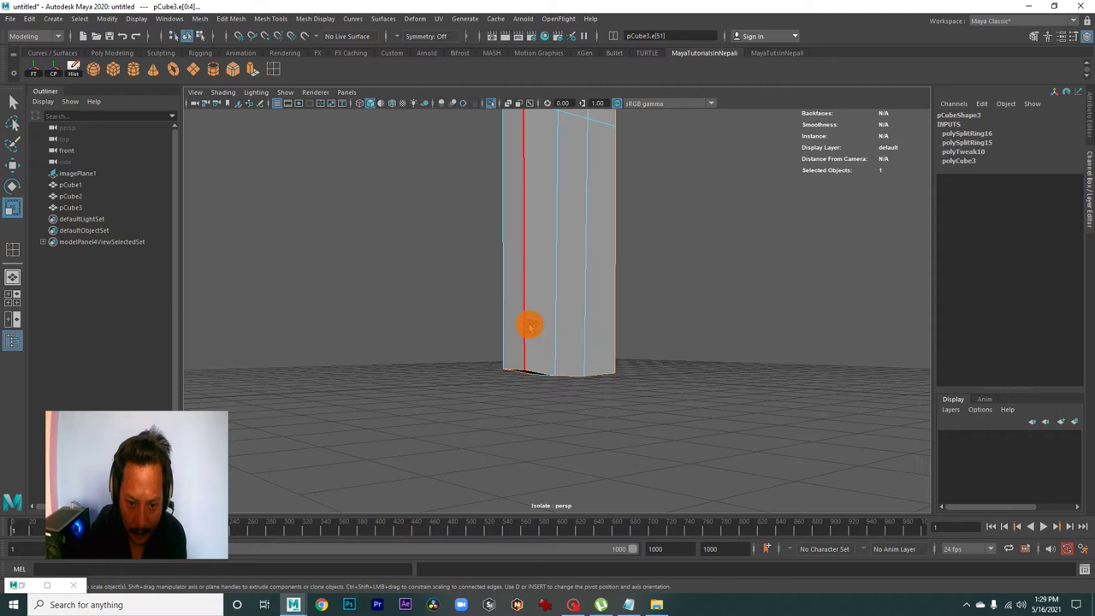
mouse_move(527, 324)
alt+mouse_down()
mouse_move(650, 320)
mouse_move(581, 242)
mouse_move(580, 330)
mouse_move(643, 254)
mouse_move(625, 371)
mouse_move(732, 368)
mouse_move(562, 364)
mouse_move(738, 334)
mouse_move(567, 357)
mouse_move(503, 295)
alt+mouse_up()
mouse_move(496, 289)
alt+right_down()
mouse_move(476, 344)
mouse_move(538, 329)
alt+right_up()
mouse_move(535, 320)
alt+mouse_down()
mouse_move(556, 391)
mouse_move(584, 244)
mouse_move(531, 324)
mouse_move(586, 348)
mouse_move(547, 374)
mouse_move(557, 423)
mouse_move(538, 261)
mouse_move(587, 354)
mouse_move(381, 379)
mouse_move(601, 286)
mouse_move(559, 393)
mouse_move(659, 403)
alt+mouse_up()
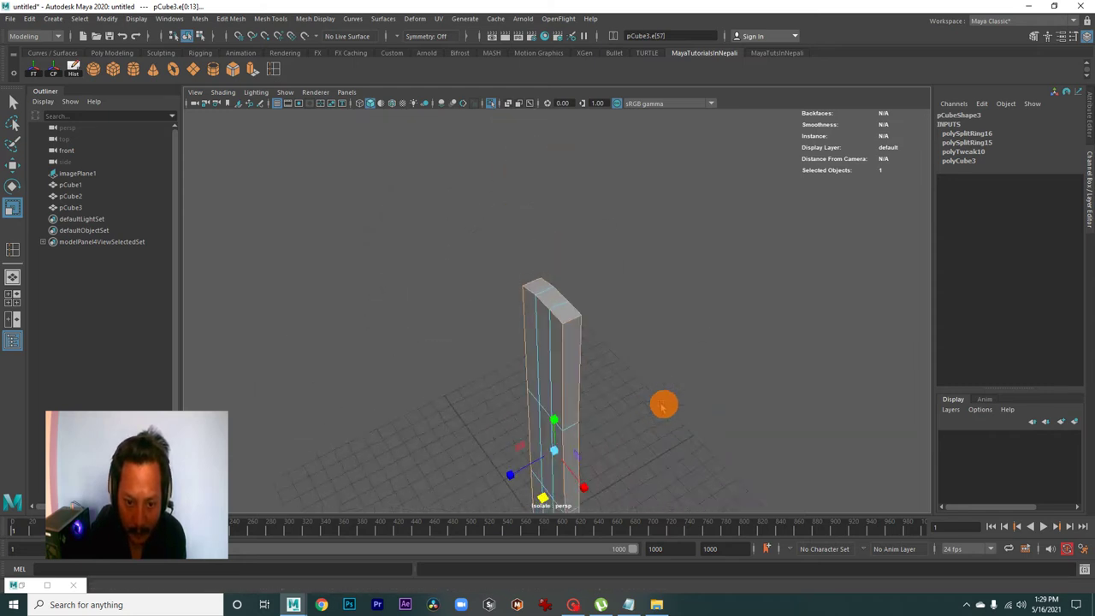
click(232, 69)
mouse_move(690, 308)
alt+mouse_down()
mouse_move(770, 333)
mouse_move(908, 286)
alt+mouse_up()
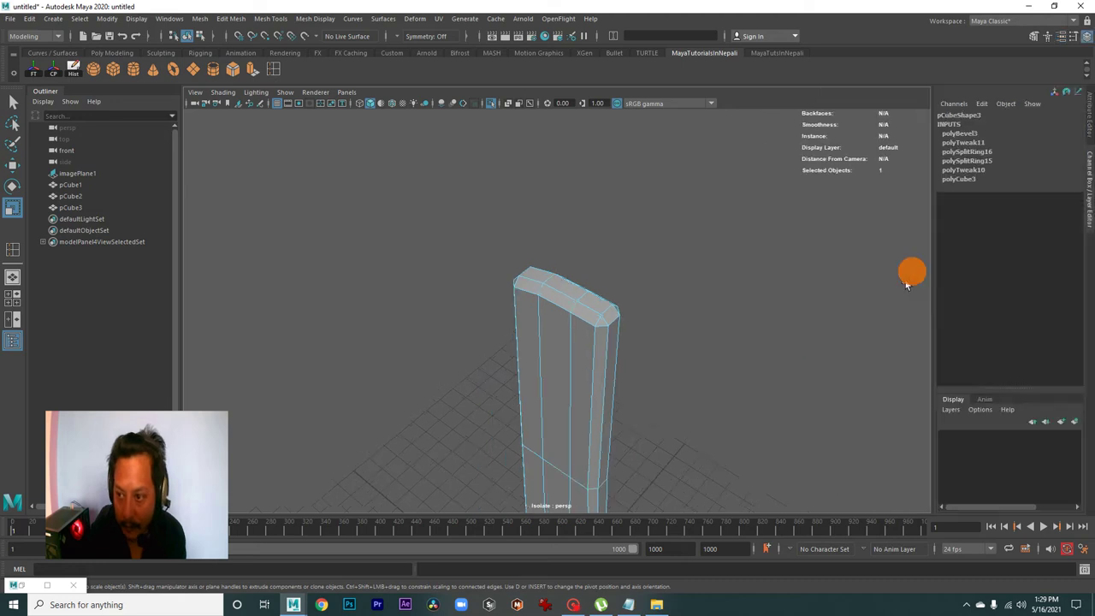
Set the polyBevel3 Fraction to 0.2 in the in-view editor
click(951, 134)
key(t)
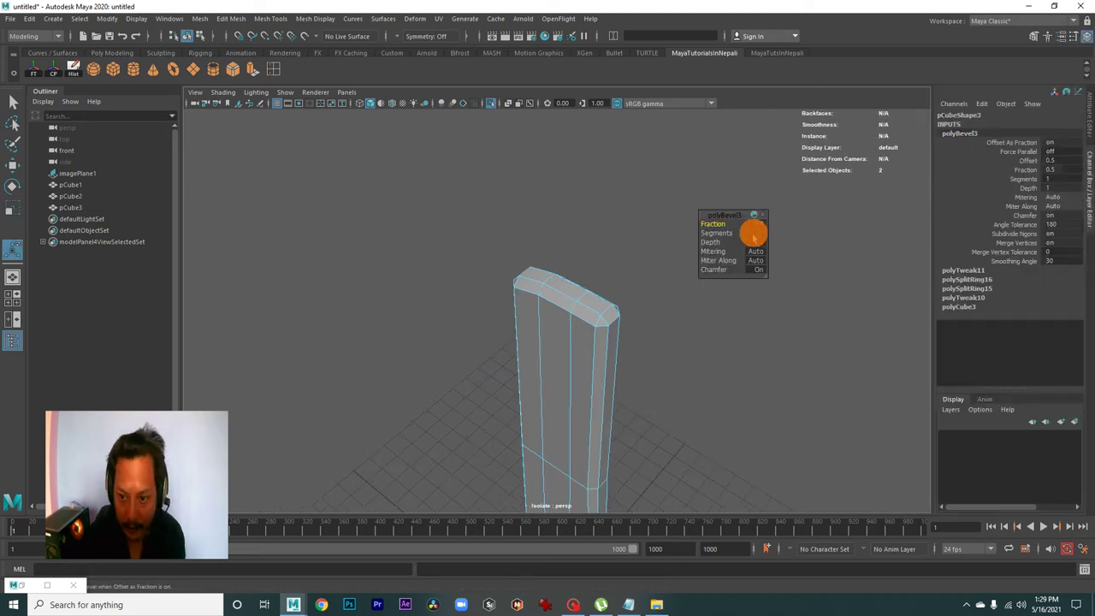
drag(759, 224, 759, 224)
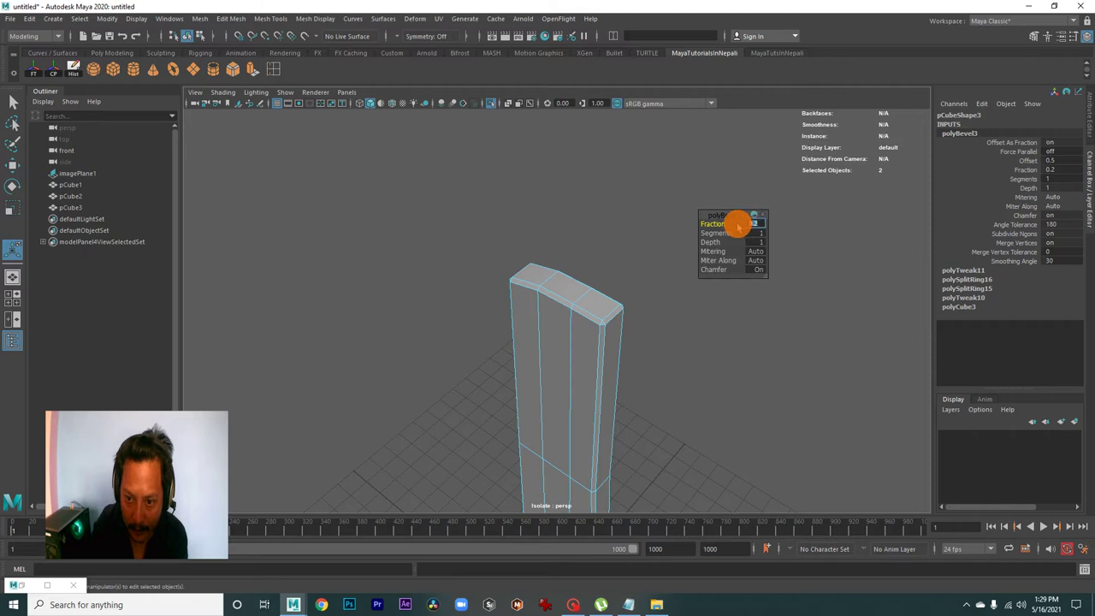
drag(738, 227, 739, 227)
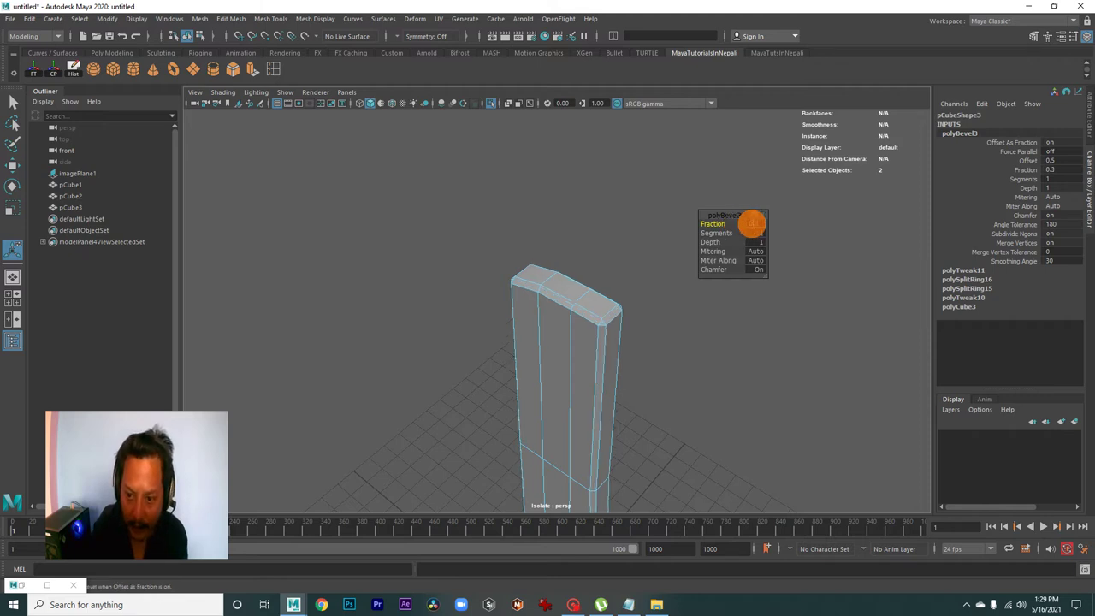
drag(759, 227, 759, 232)
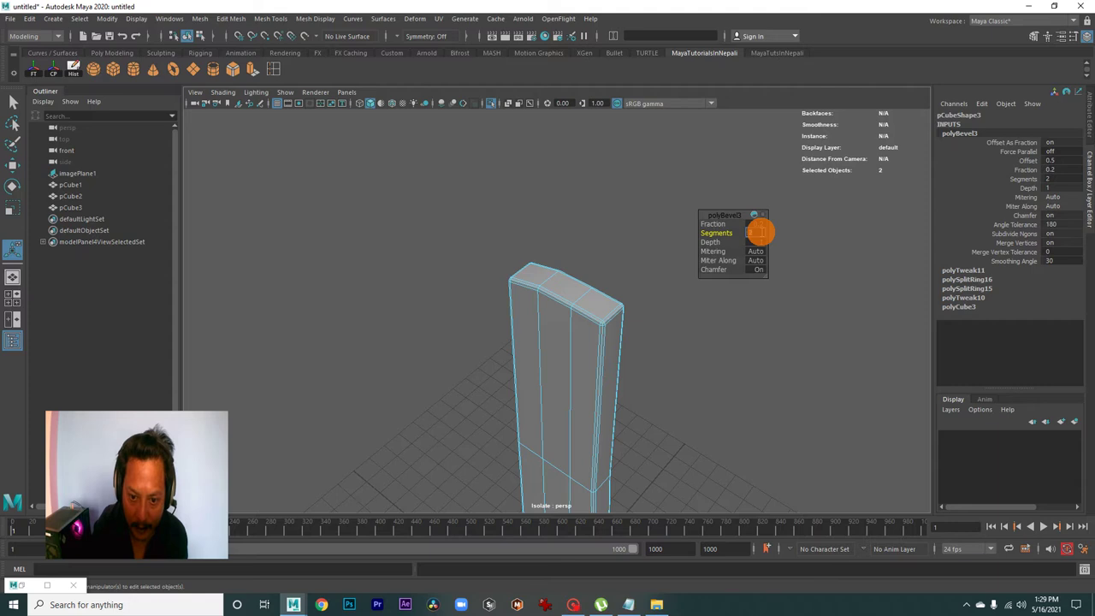
Check the bevelled strip from another angle, then return to the front reference view
right_drag(596, 301, 640, 276)
alt+drag(652, 269, 425, 352)
click(539, 370)
mouse_move(547, 370)
alt+mouse_down()
mouse_move(665, 436)
mouse_move(619, 386)
mouse_move(653, 448)
alt+mouse_up()
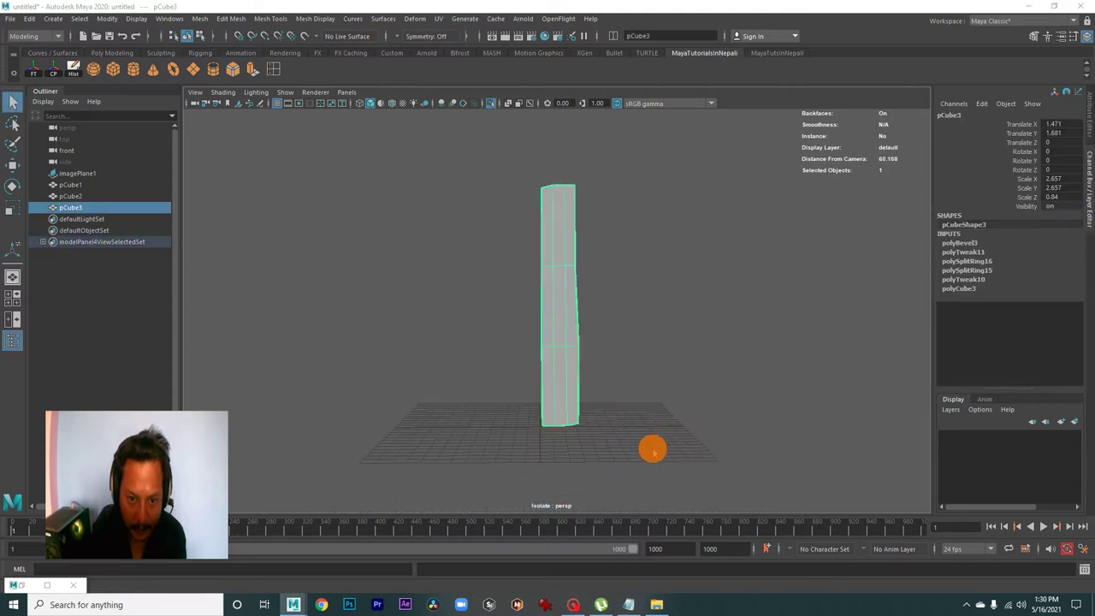
key(space)
key(space)
scroll(485, 408, down, 2)
Duplicate pCube3 and slide the copy right onto the next plank
scroll(520, 374, down, 2)
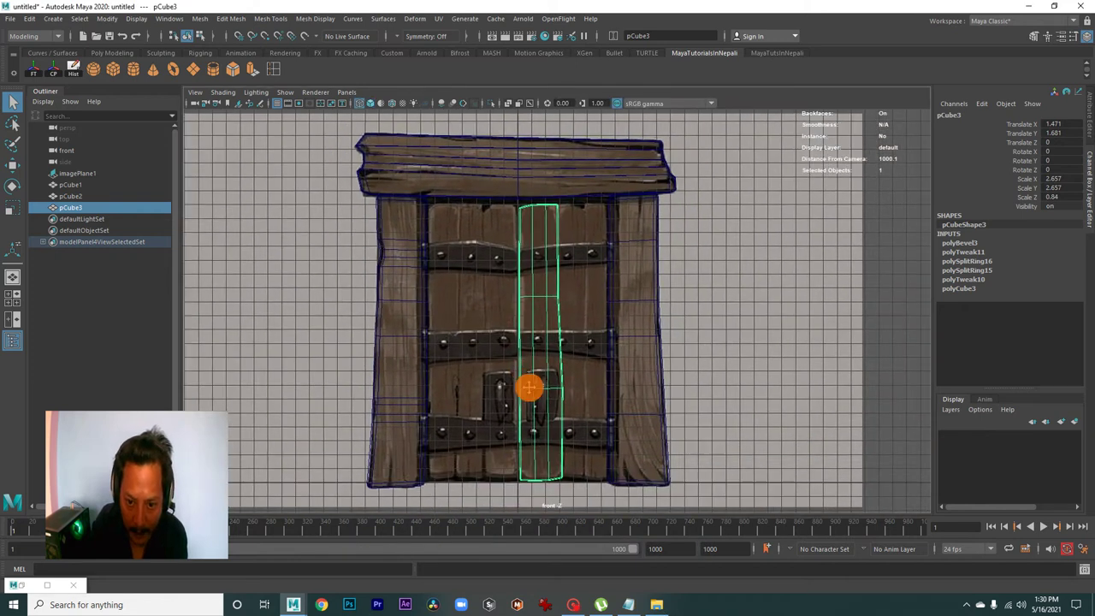
scroll(633, 317, up, 1)
scroll(611, 337, up, 1)
scroll(568, 309, up, 2)
click(588, 306)
click(559, 305)
key(ctrl+d)
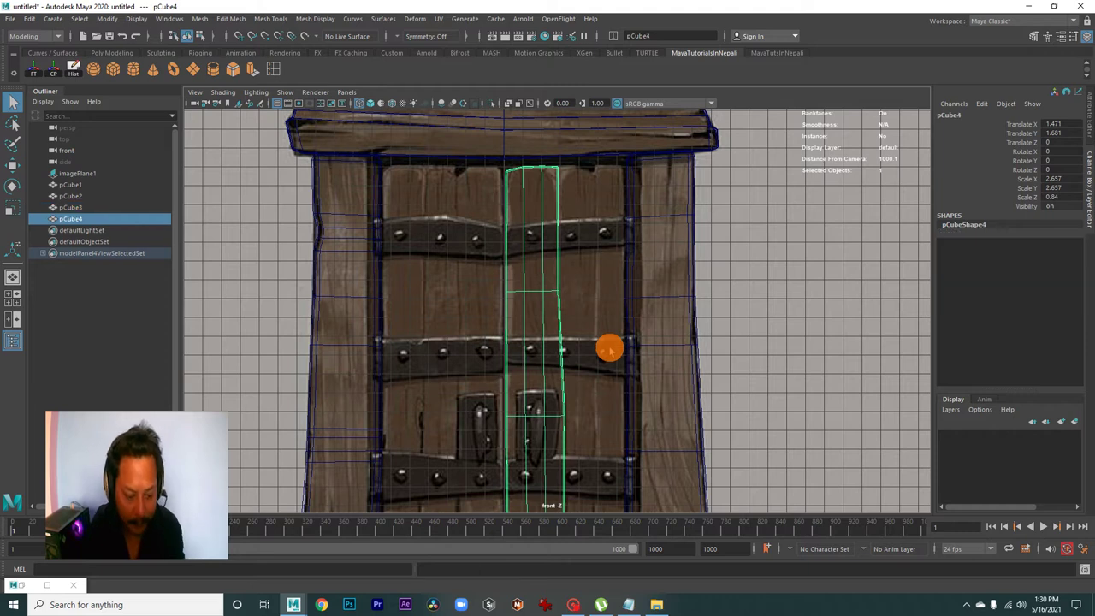
key(w)
scroll(596, 408, down, 1)
scroll(592, 428, down, 1)
mouse_move(591, 498)
mouse_down()
mouse_move(653, 491)
mouse_move(613, 491)
mouse_move(622, 493)
mouse_up()
Narrow the duplicate pCube4 to Scale X 1.426 and align it with the right-hand board
key(r)
key(w)
alt+middle_drag(618, 492, 633, 414)
mouse_move(649, 440)
mouse_down()
mouse_move(632, 437)
mouse_move(644, 438)
mouse_up()
key(r)
key(w)
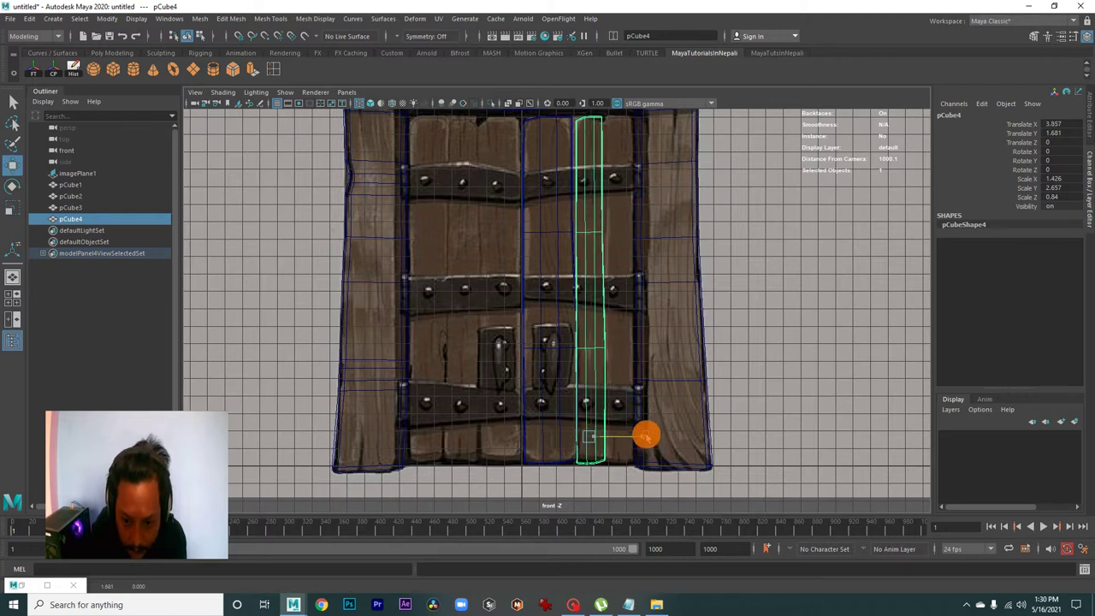
scroll(655, 371, up, 3)
scroll(591, 430, up, 3)
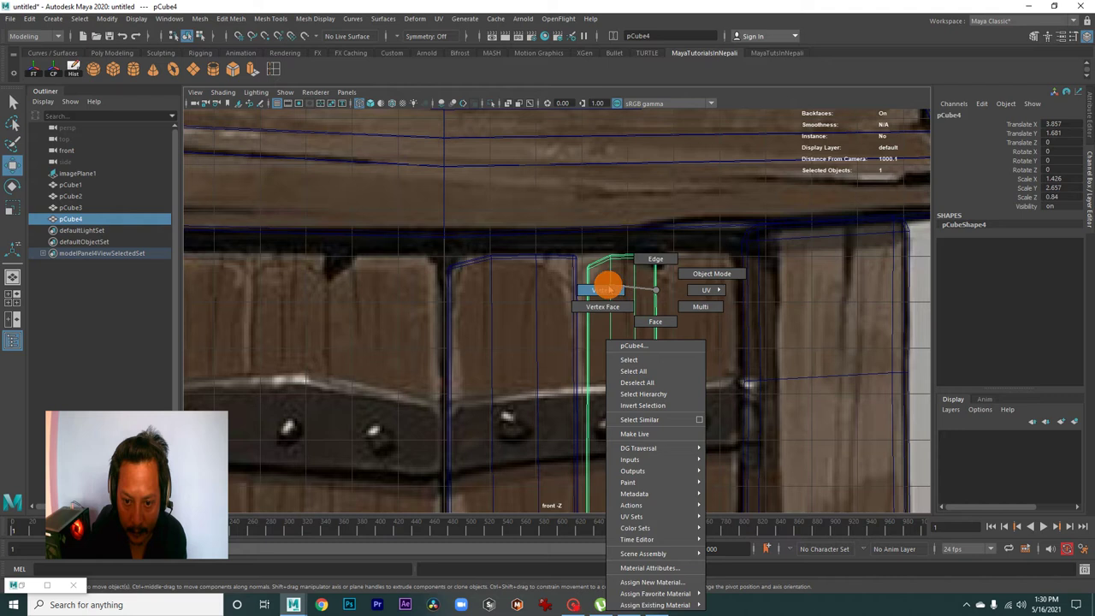
In vertex mode, move pCube4's right-edge and top vertices to follow the plank's curved top edge
right_drag(614, 287, 650, 315)
alt+middle_drag(650, 315, 741, 495)
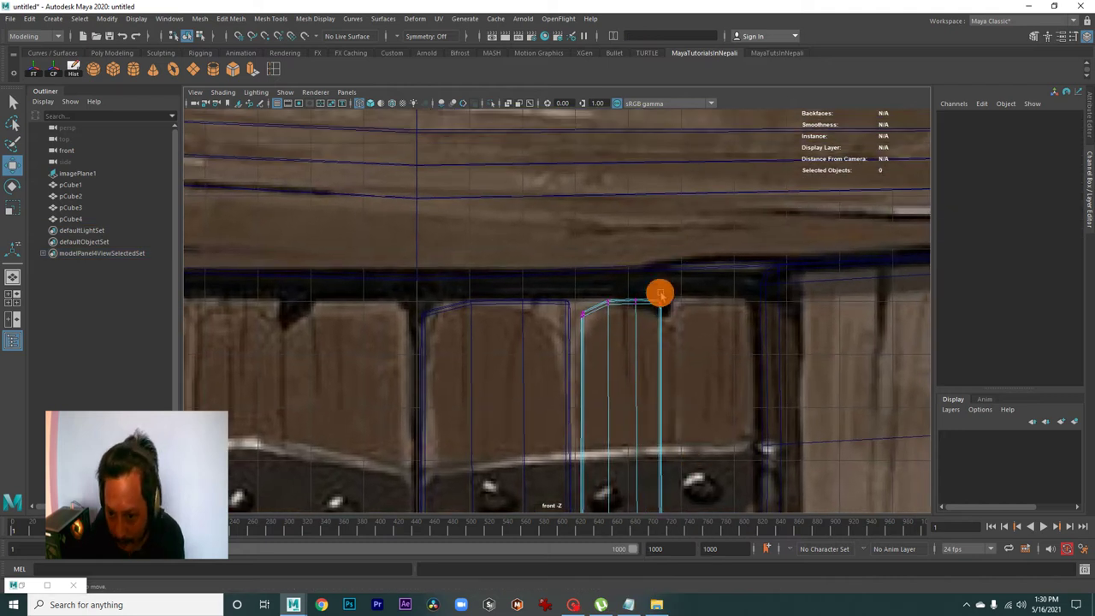
click(659, 294)
drag(660, 305, 668, 314)
click(644, 308)
click(606, 301)
click(582, 315)
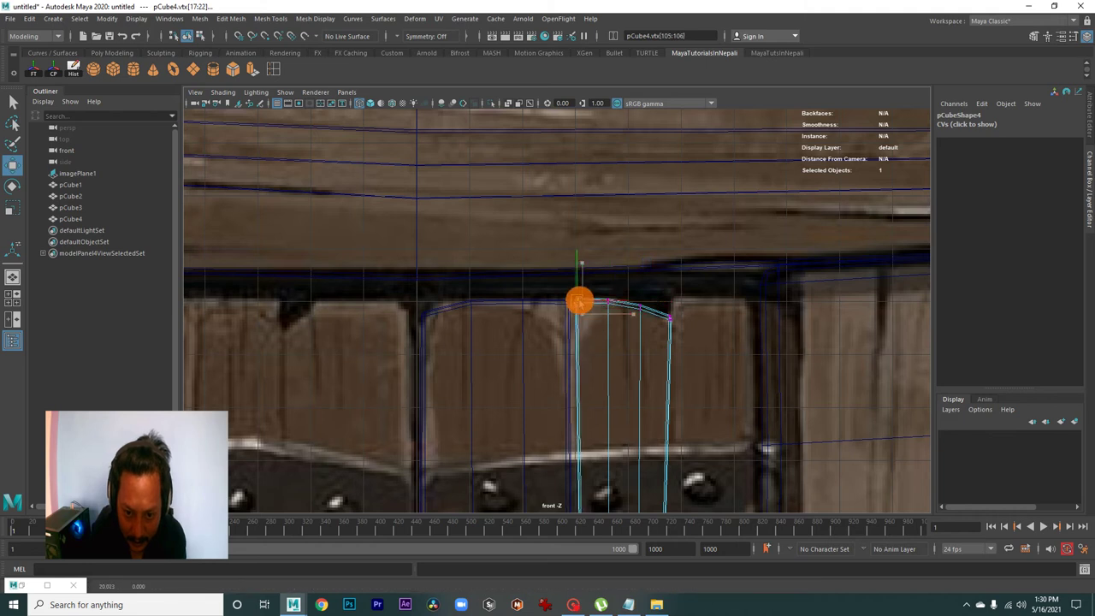
alt+right_drag(679, 368, 611, 381)
alt+right_drag(632, 323, 667, 334)
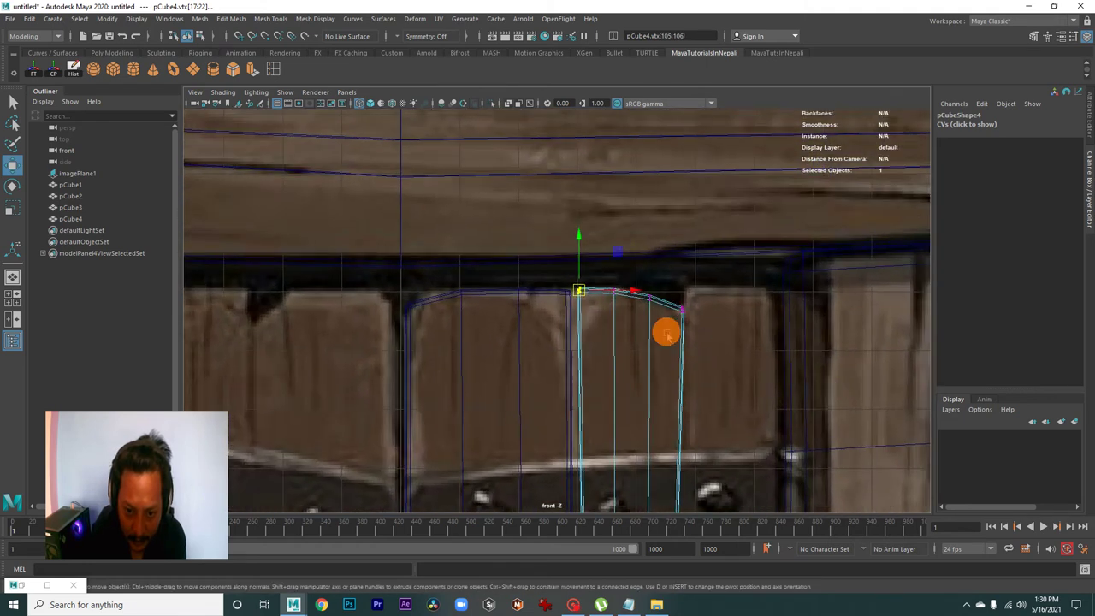
drag(581, 293, 574, 291)
Shift pCube4's vertical edge loop right to the plank's edge and select its bottom vertices
mouse_move(611, 352)
alt+middle_down()
mouse_move(621, 262)
mouse_move(641, 305)
mouse_move(525, 297)
alt+middle_up()
drag(565, 336, 539, 319)
mouse_move(540, 319)
alt+middle_down()
mouse_move(589, 200)
mouse_move(631, 296)
mouse_move(621, 281)
mouse_move(576, 335)
mouse_move(548, 297)
alt+middle_up()
mouse_move(548, 298)
mouse_down()
mouse_move(581, 325)
mouse_move(598, 322)
mouse_up()
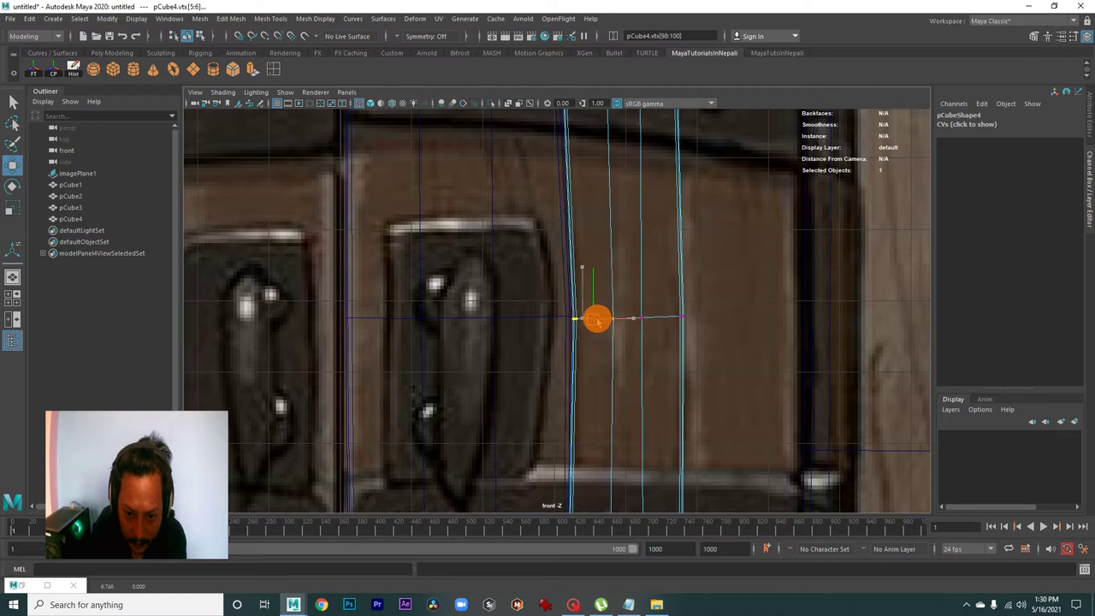
mouse_move(597, 320)
alt+middle_down()
mouse_move(562, 369)
mouse_move(574, 360)
mouse_move(819, 477)
alt+middle_up()
drag(507, 382, 582, 406)
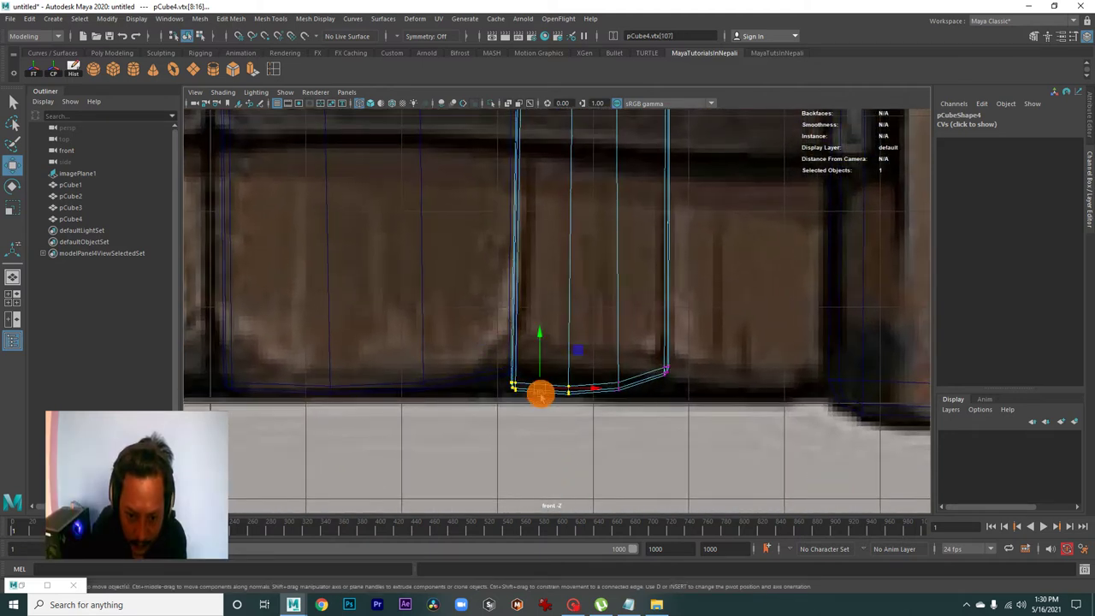
scroll(630, 353, down, 3)
alt+middle_drag(630, 353, 626, 484)
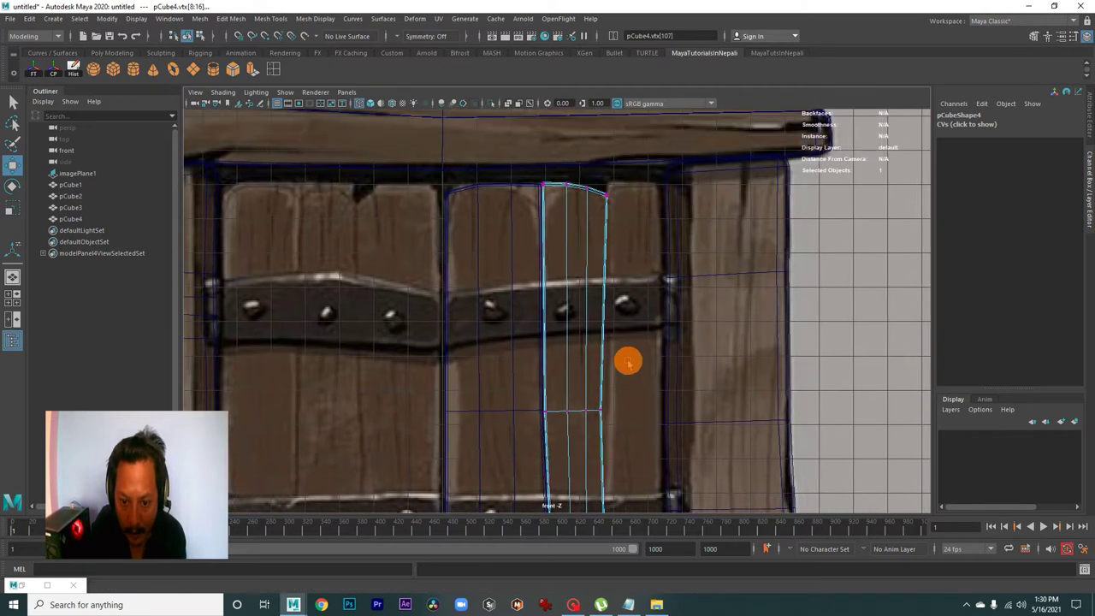
alt+middle_drag(628, 362, 620, 362)
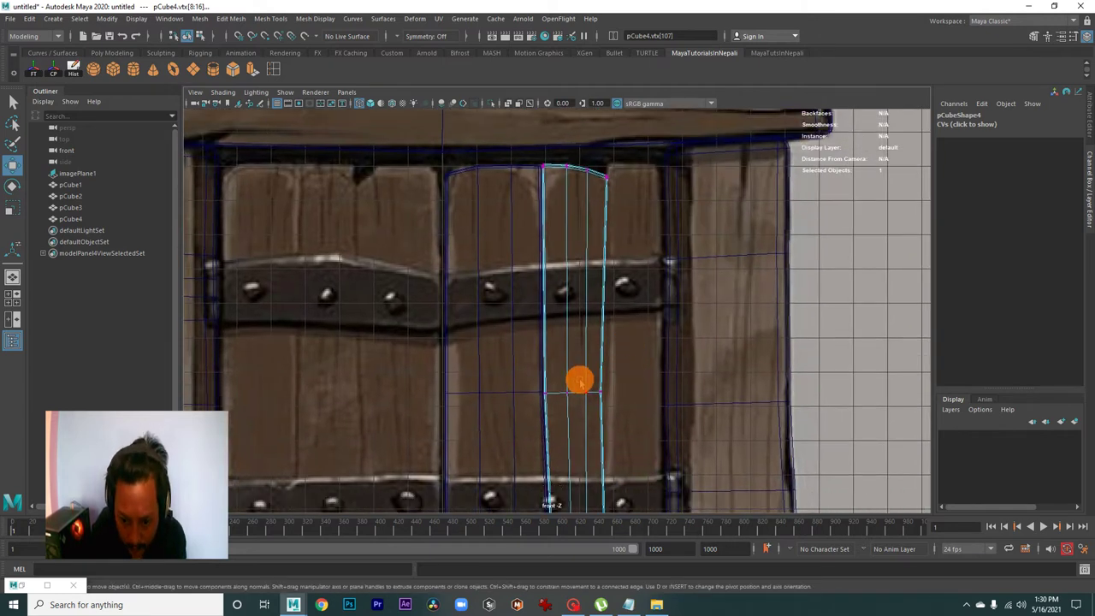
Scale the selected vertices to the plank's bottom line, then return pCube4 to Object Mode
key(r)
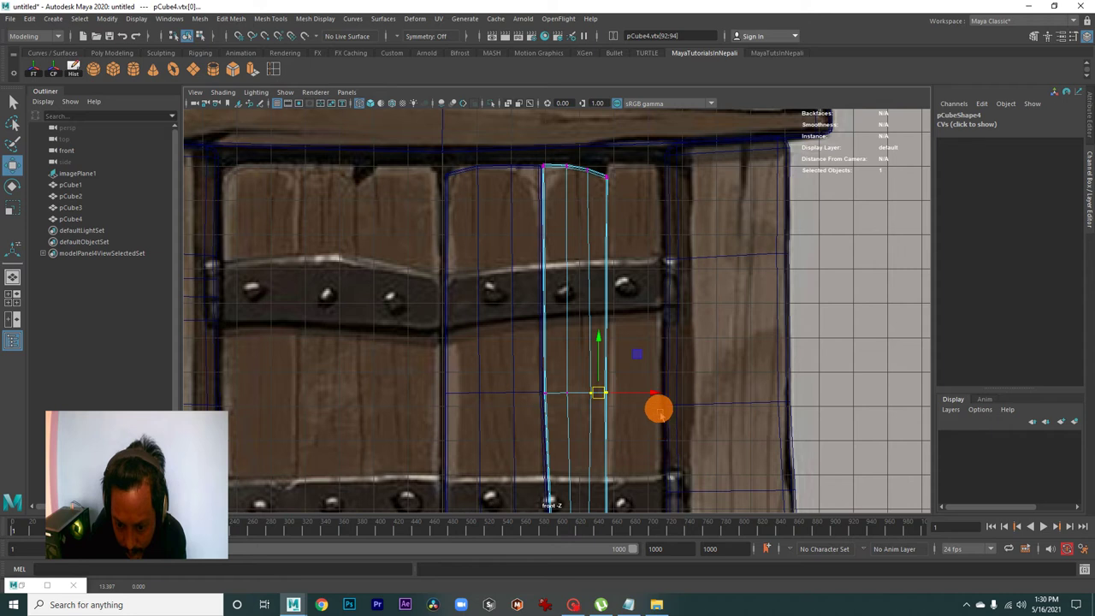
scroll(638, 506, down, 2)
scroll(656, 391, down, 2)
alt+middle_drag(656, 391, 615, 339)
scroll(607, 332, up, 2)
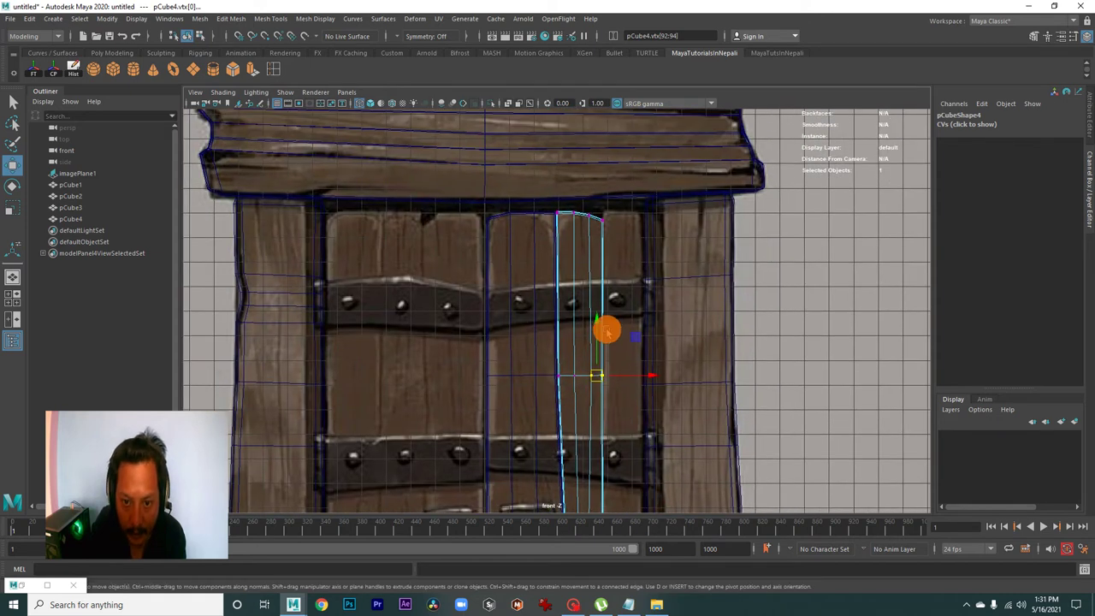
scroll(607, 332, up, 1)
right_drag(616, 281, 655, 264)
click(623, 294)
Duplicate the shaped strip pCube4 to create a new plank, pCube5
click(627, 306)
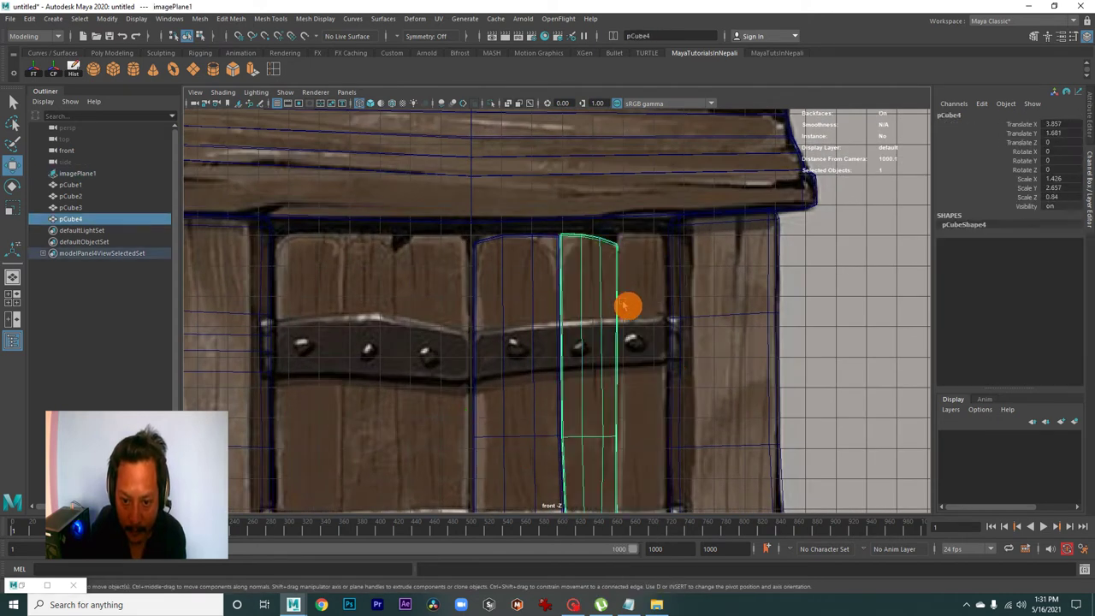
key(ctrl+d)
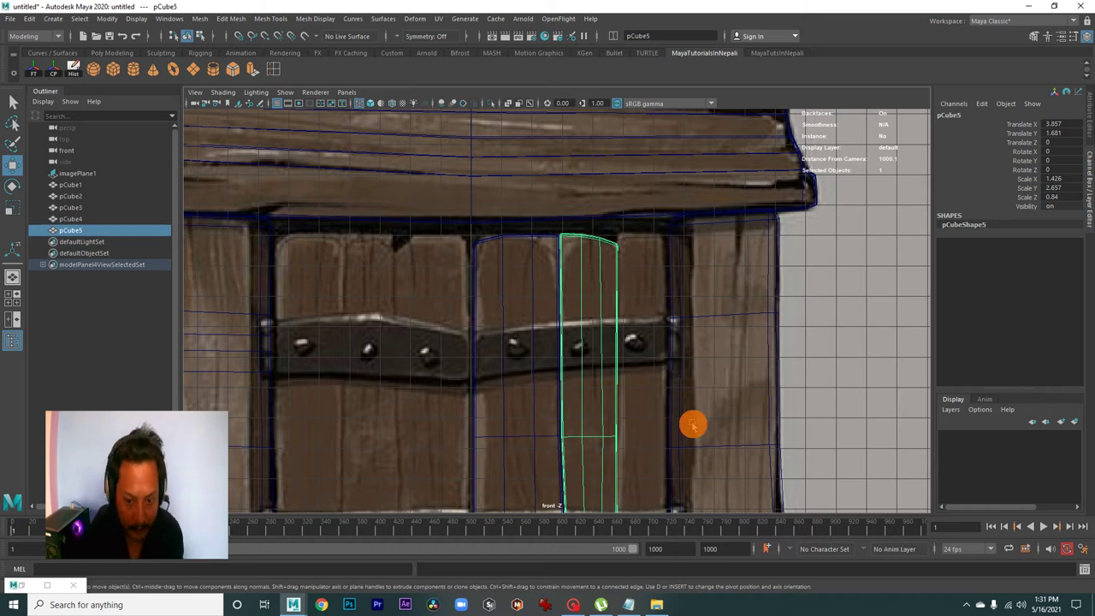
scroll(692, 425, down, 2)
alt+middle_drag(598, 403, 758, 465)
scroll(758, 465, down, 2)
scroll(655, 448, down, 1)
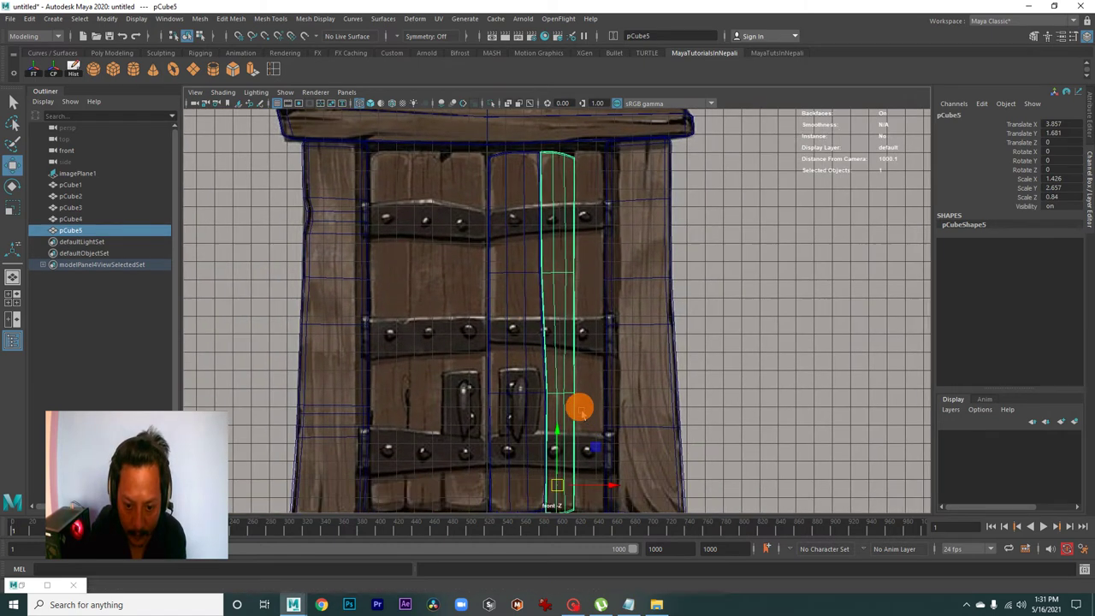
scroll(582, 428, down, 1)
Place pCube5 on the next board at Translate X 5.458, scaled narrower to Scale X 1.315
drag(591, 465, 631, 463)
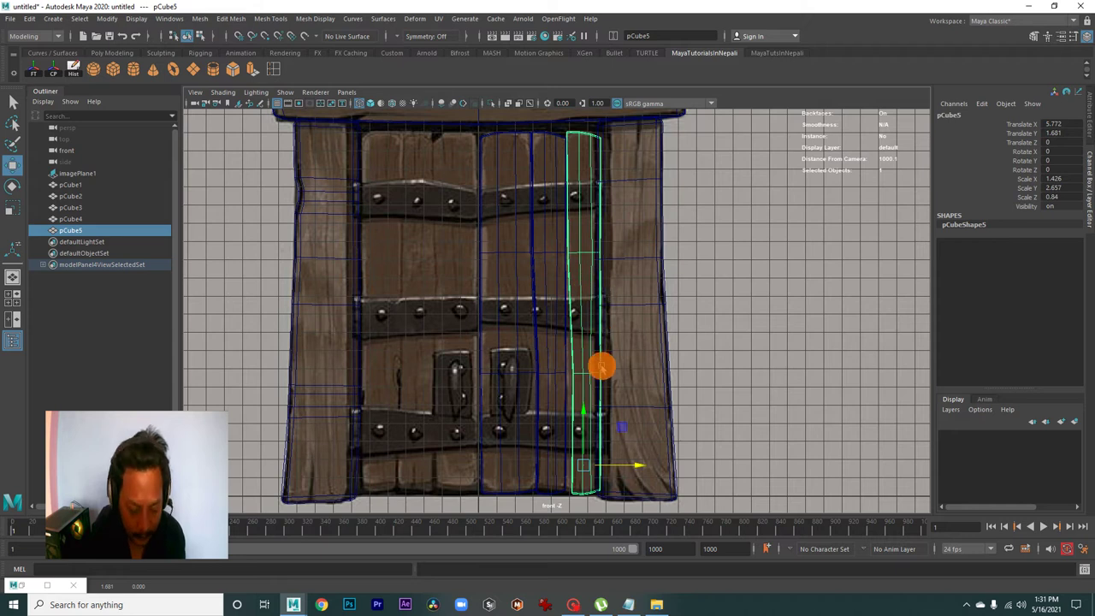
key(r)
drag(634, 465, 630, 465)
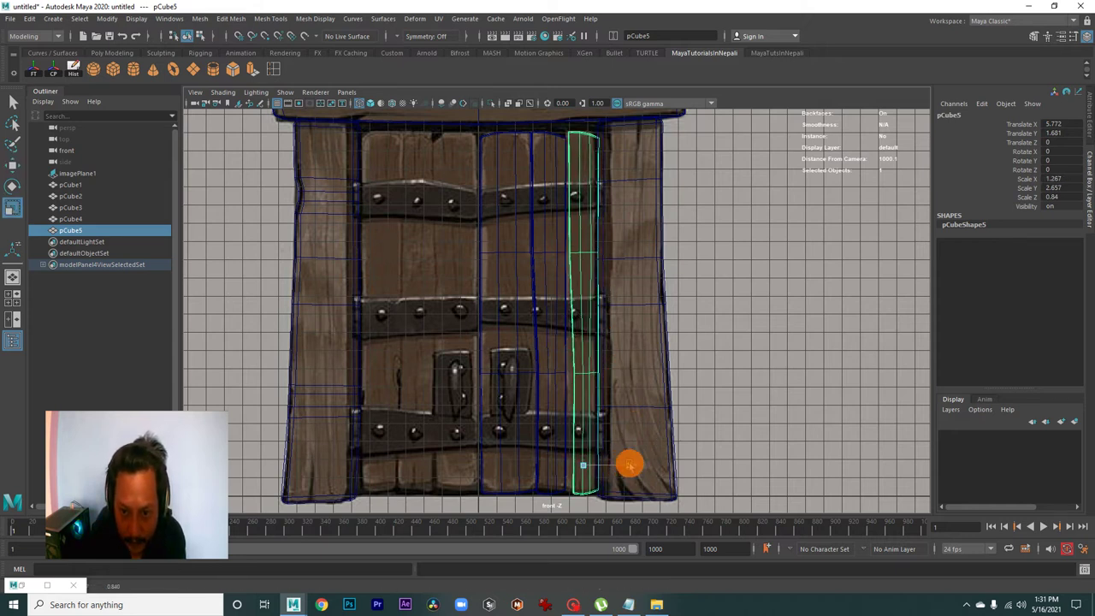
key(w)
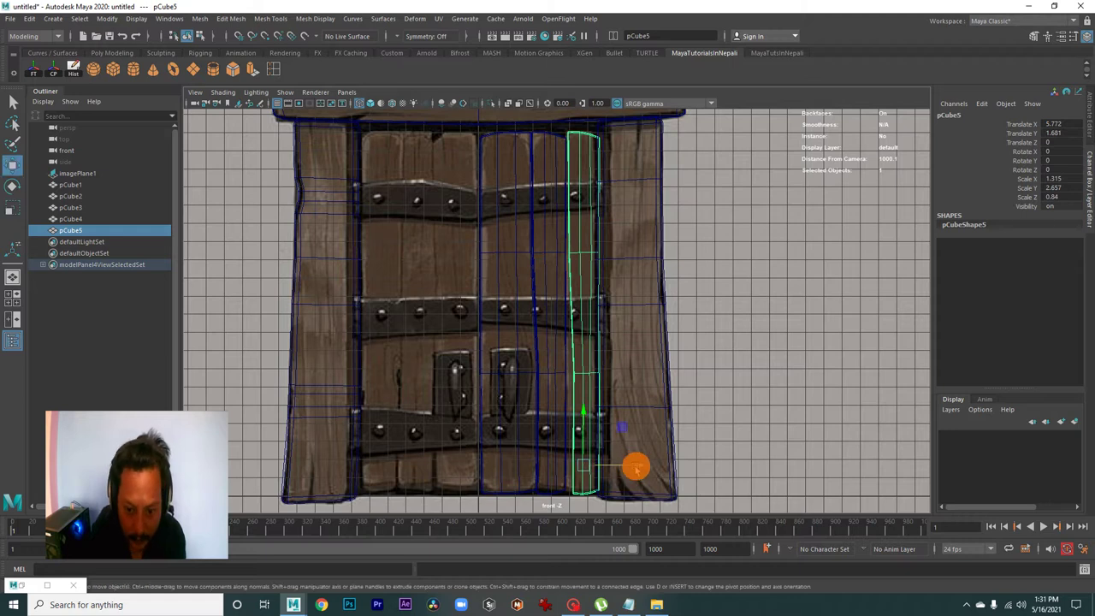
drag(640, 465, 630, 459)
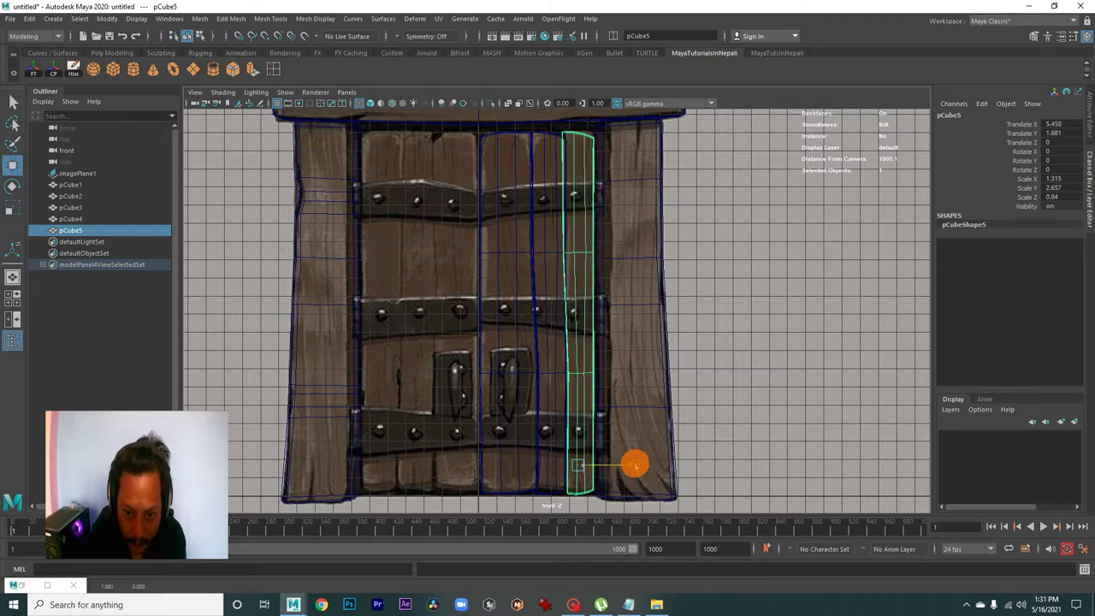
scroll(579, 411, up, 3)
scroll(652, 391, up, 3)
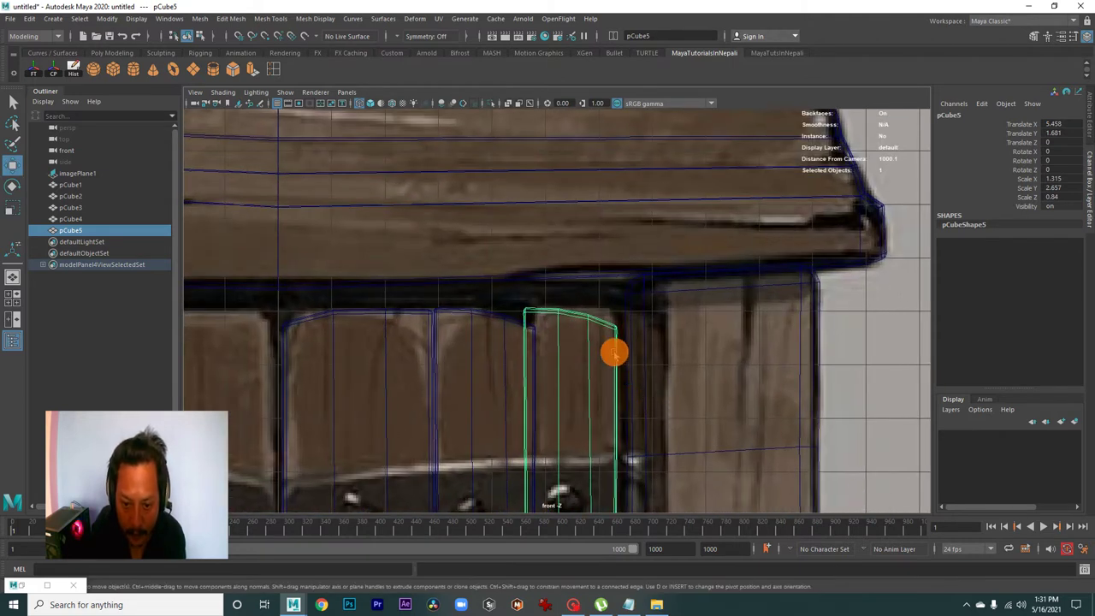
Switch pCube5 to vertex mode and select its top and top-left corner vertices
right_drag(614, 290, 572, 339)
click(556, 288)
click(523, 296)
mouse_move(498, 287)
mouse_down()
mouse_move(623, 333)
mouse_move(578, 318)
mouse_move(628, 322)
mouse_move(576, 313)
mouse_up()
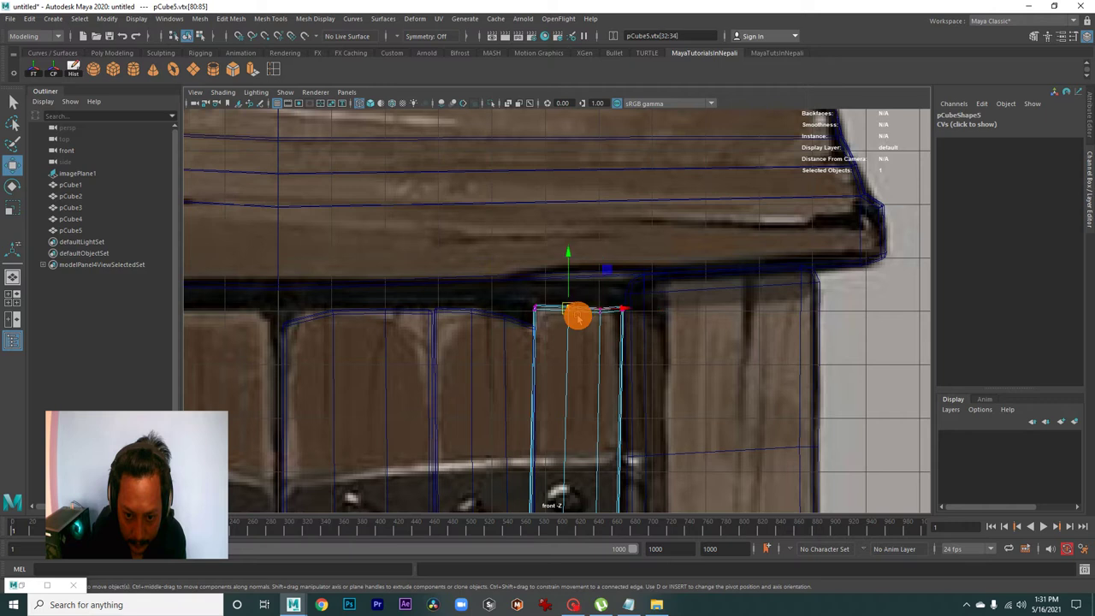
mouse_move(496, 289)
mouse_down()
mouse_move(548, 319)
mouse_move(535, 312)
mouse_up()
alt+middle_drag(599, 426, 598, 257)
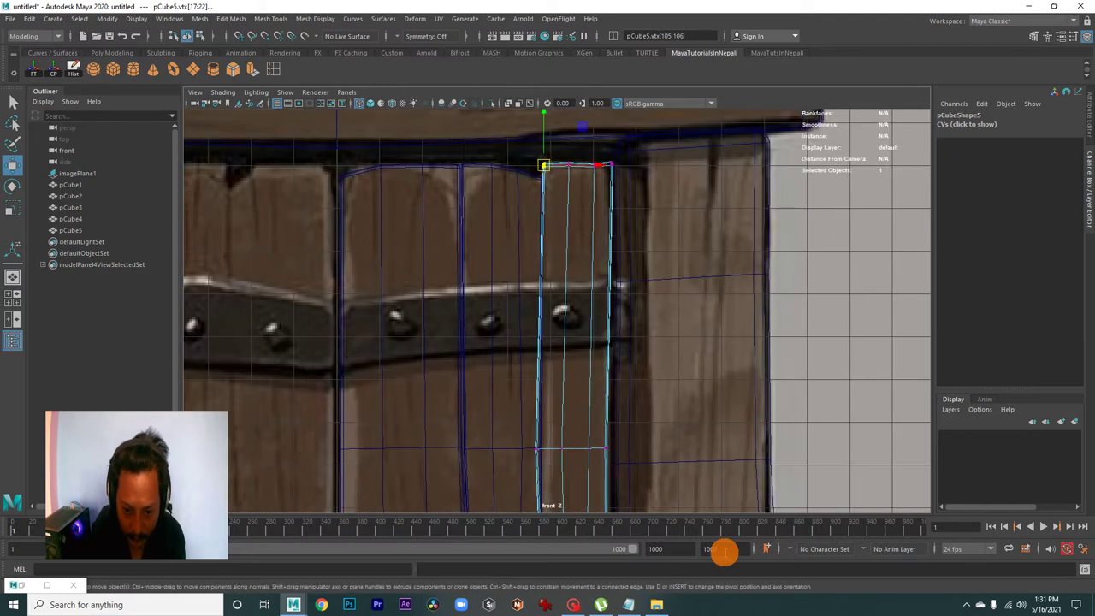
alt+middle_drag(591, 408, 562, 315)
Move pCube5's edge, middle and bottom corner vertices to match the reference plank's outline
drag(547, 369, 637, 357)
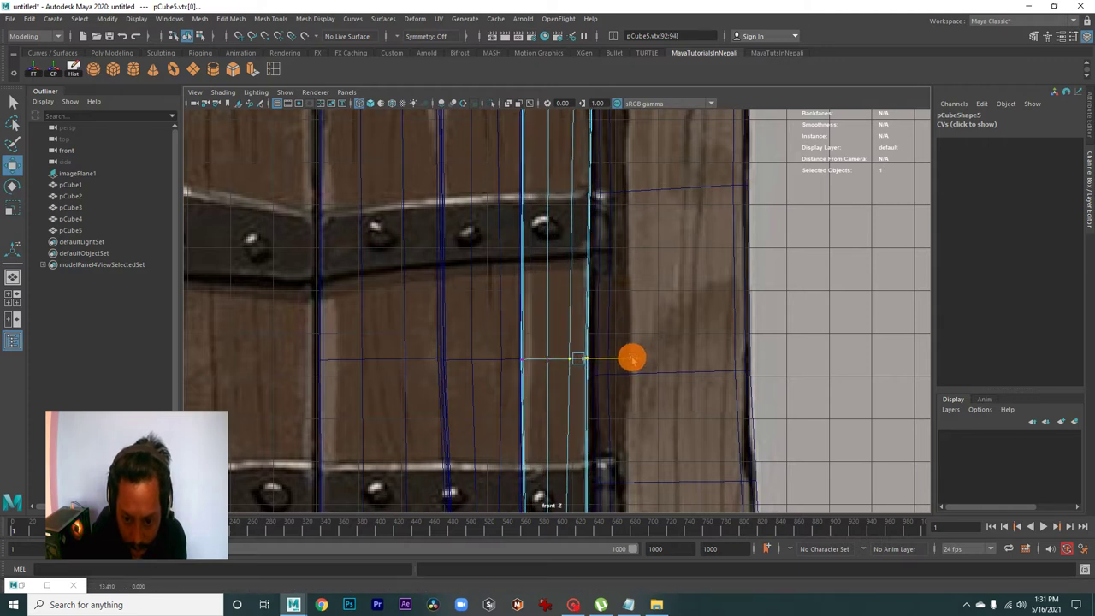
scroll(616, 242, down, 3)
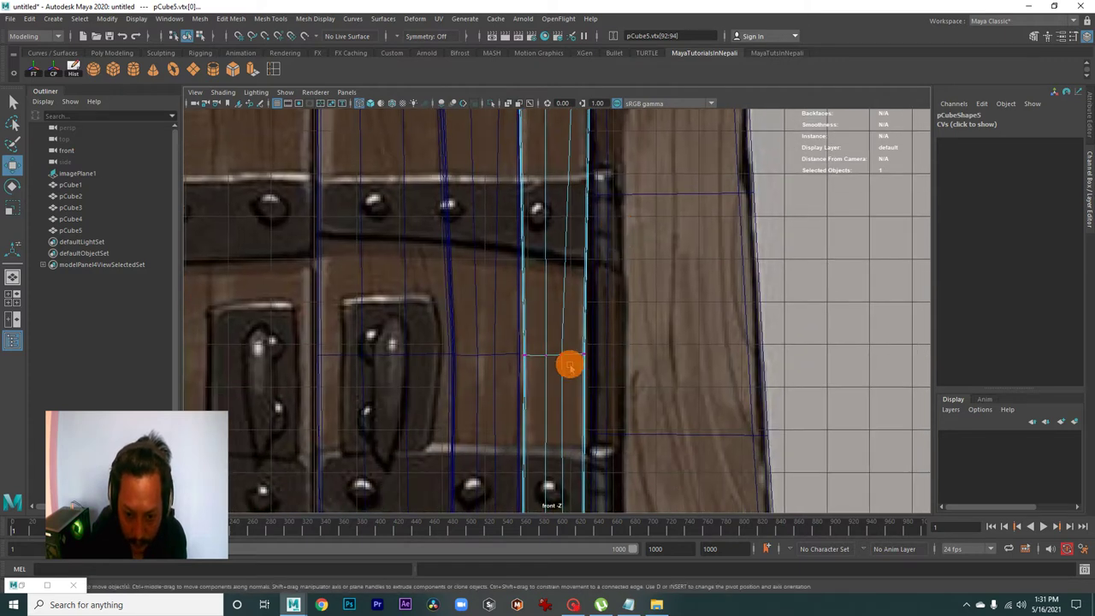
drag(629, 353, 634, 353)
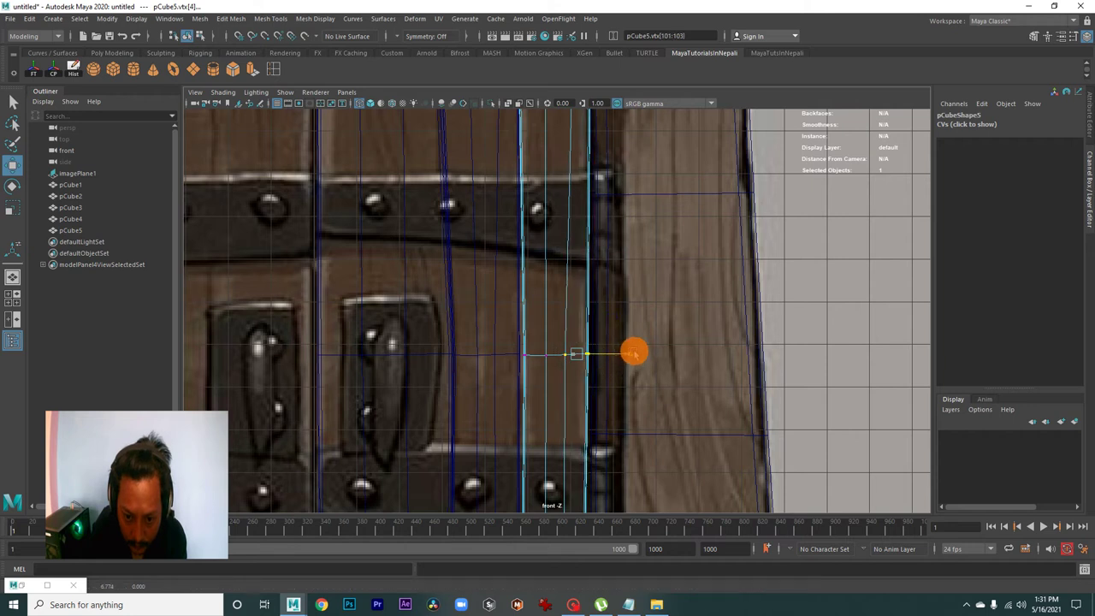
alt+middle_drag(610, 411, 595, 379)
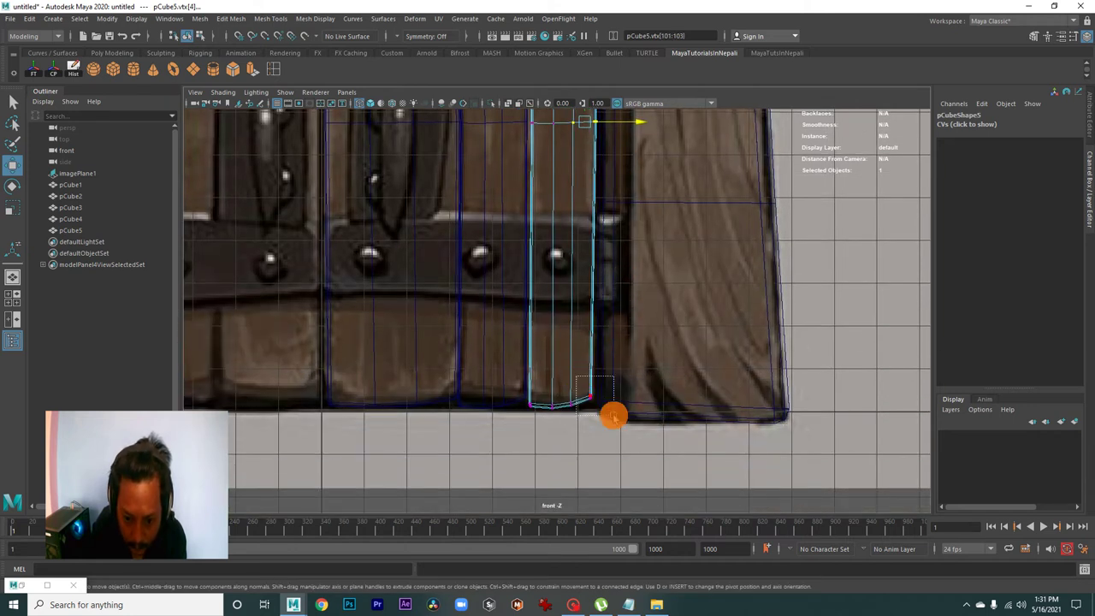
mouse_move(596, 400)
mouse_down()
mouse_move(602, 408)
mouse_move(558, 415)
mouse_move(521, 391)
mouse_move(536, 392)
mouse_up()
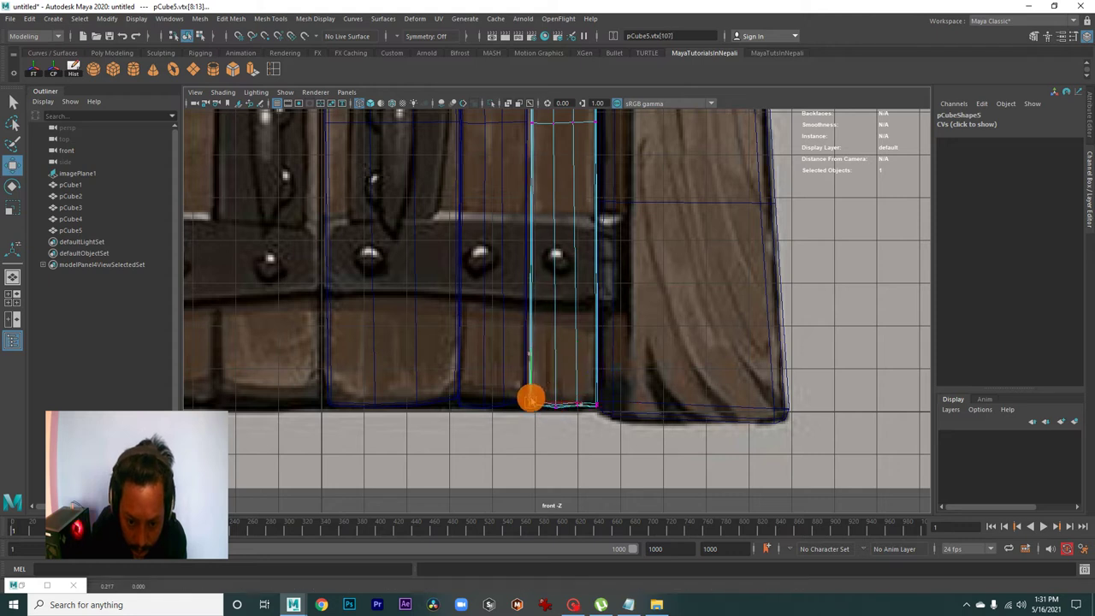
scroll(607, 404, up, 3)
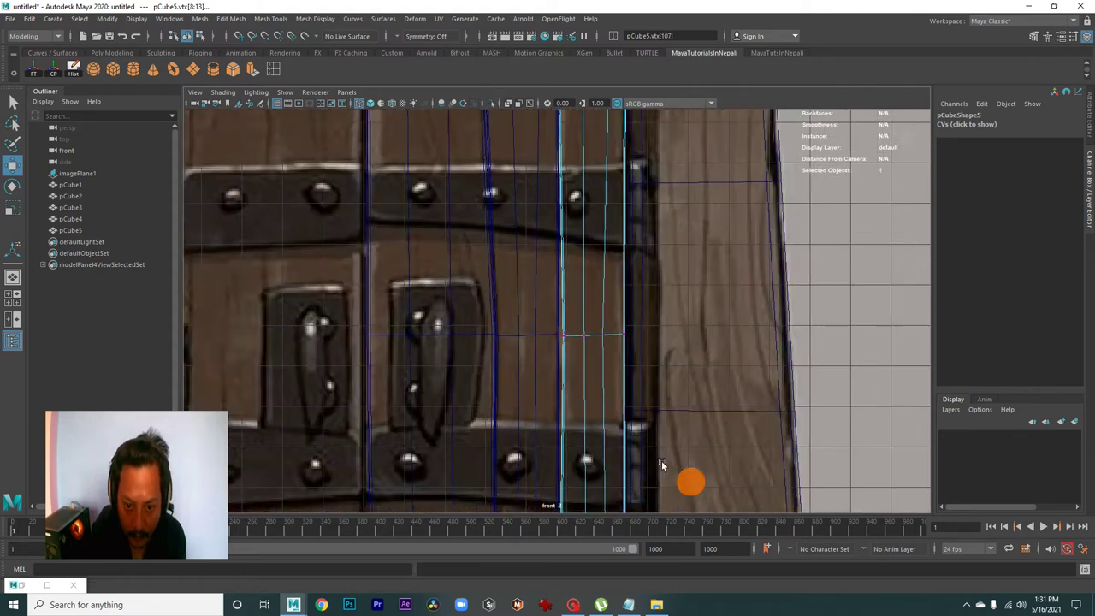
drag(577, 367, 570, 350)
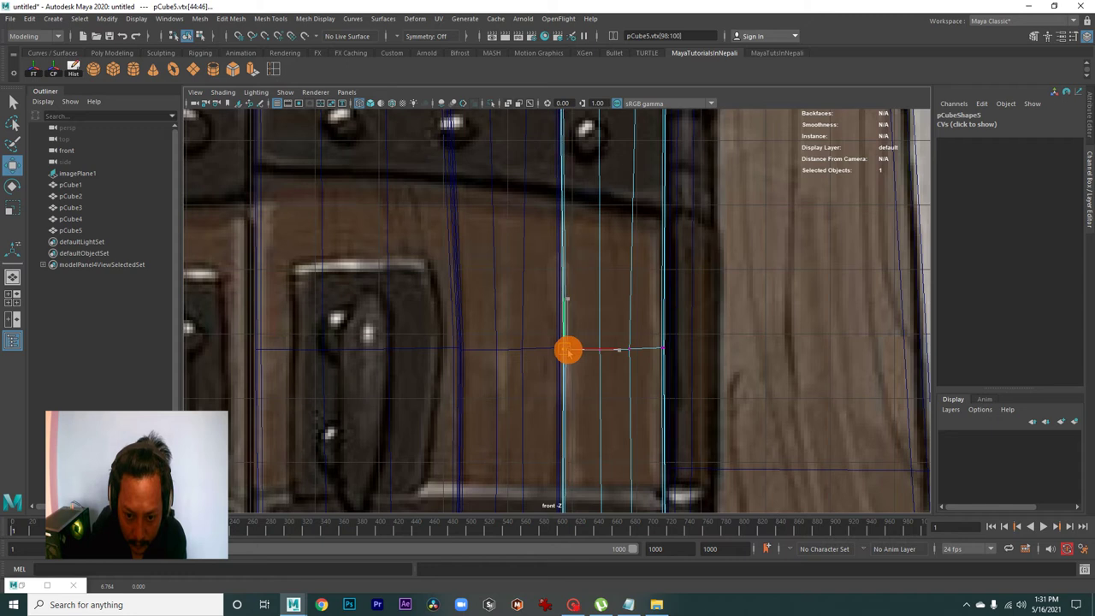
scroll(569, 351, down, 5)
Clear pCube5's vertex selection and turn off Isolate Select to show the whole door
key(space)
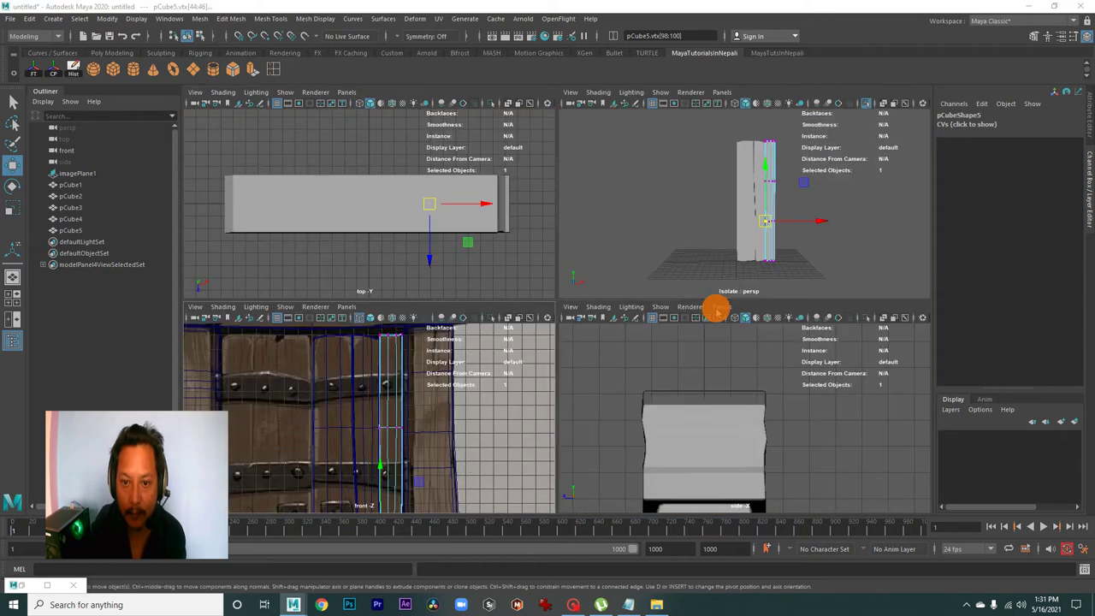
key(space)
key(space)
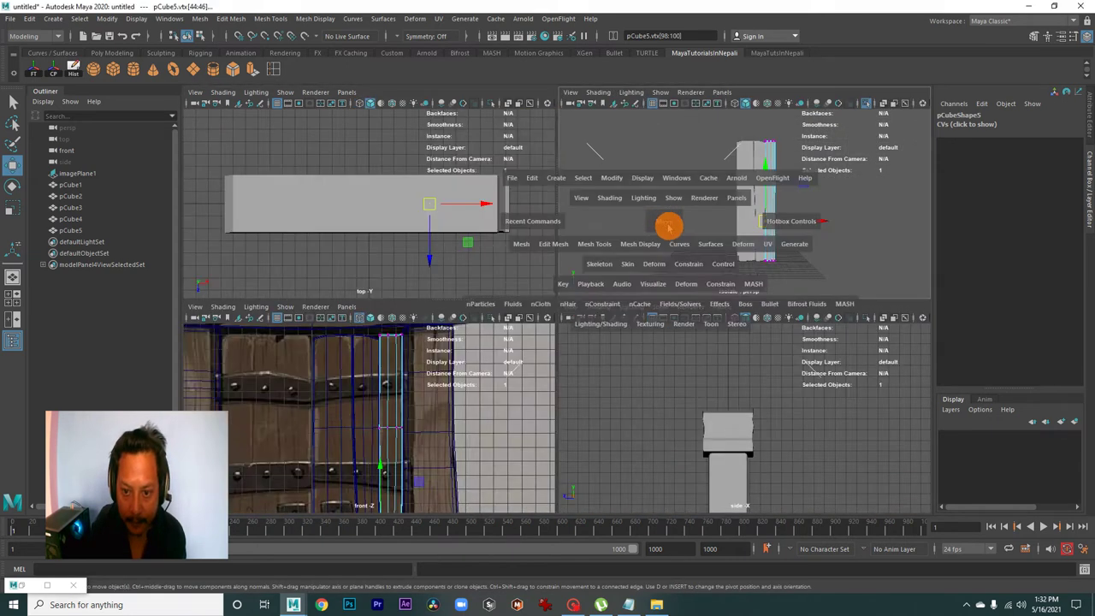
key(space)
mouse_move(584, 333)
alt+mouse_down()
mouse_move(472, 347)
mouse_move(679, 378)
mouse_move(608, 272)
alt+mouse_up()
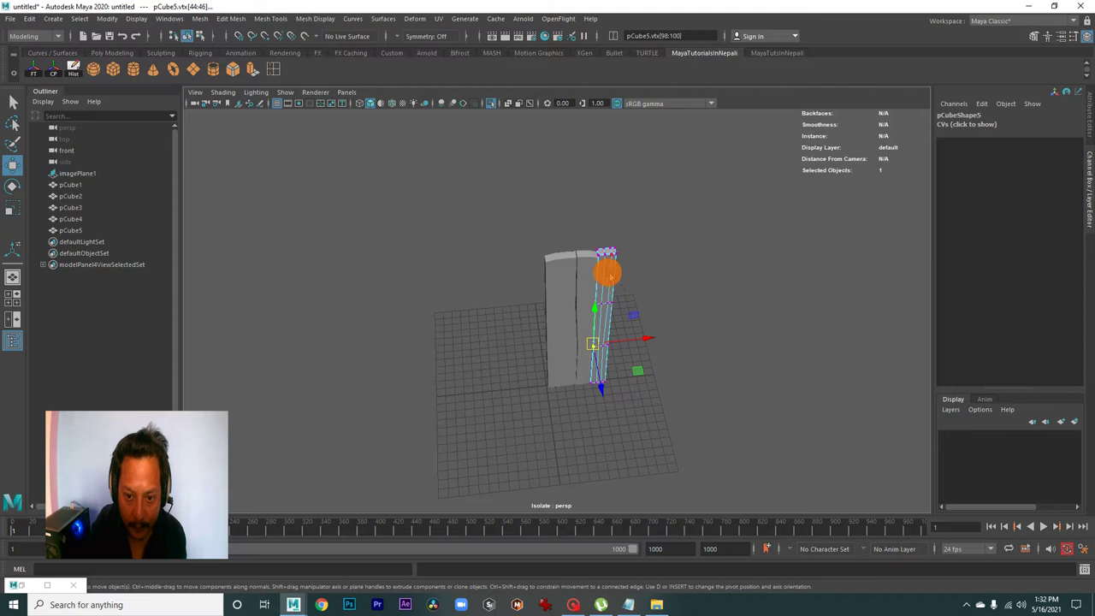
right_drag(643, 257, 717, 439)
click(717, 439)
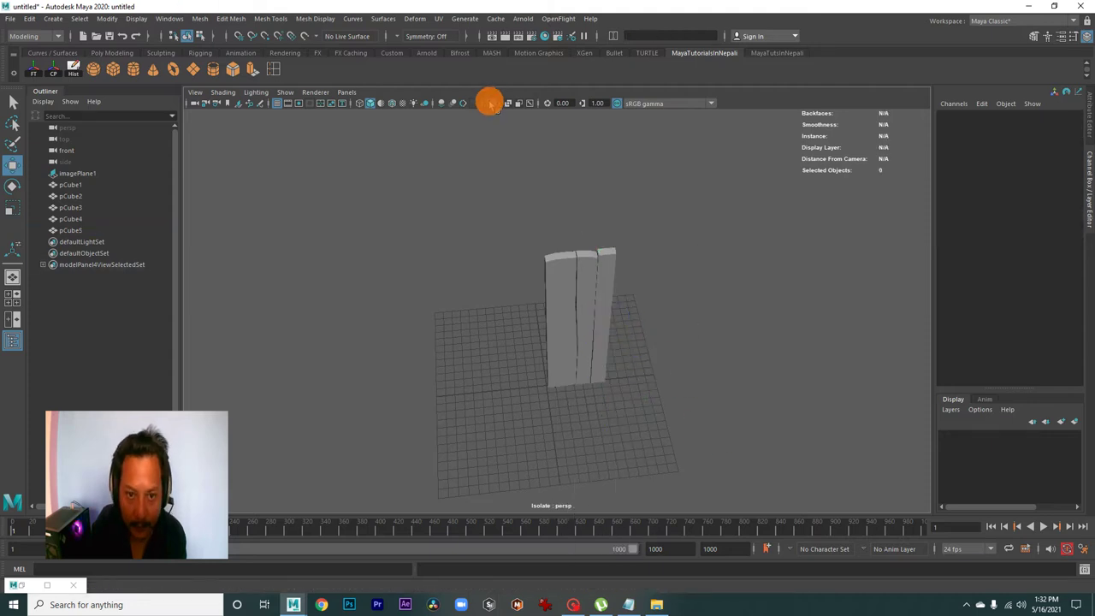
click(489, 102)
Select the three plank strips pCube5, pCube4 and pCube3, then return to the four-view layout
mouse_move(604, 337)
alt+mouse_down()
mouse_move(391, 322)
mouse_move(484, 335)
mouse_move(552, 313)
alt+mouse_up()
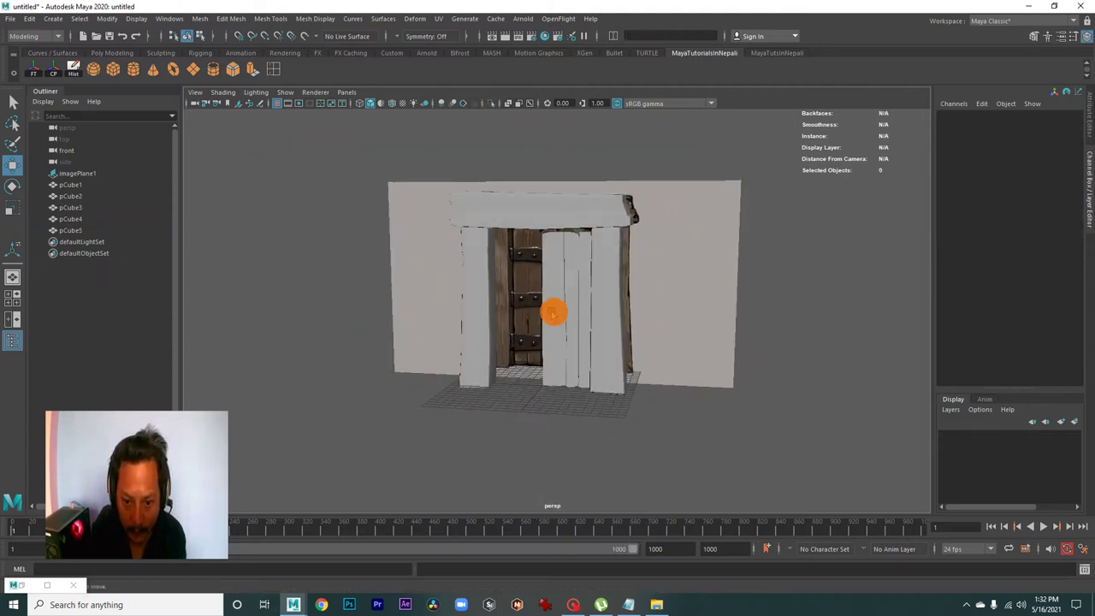
alt+right_drag(553, 313, 685, 350)
mouse_move(684, 350)
alt+mouse_down()
mouse_move(631, 337)
mouse_move(629, 310)
alt+mouse_up()
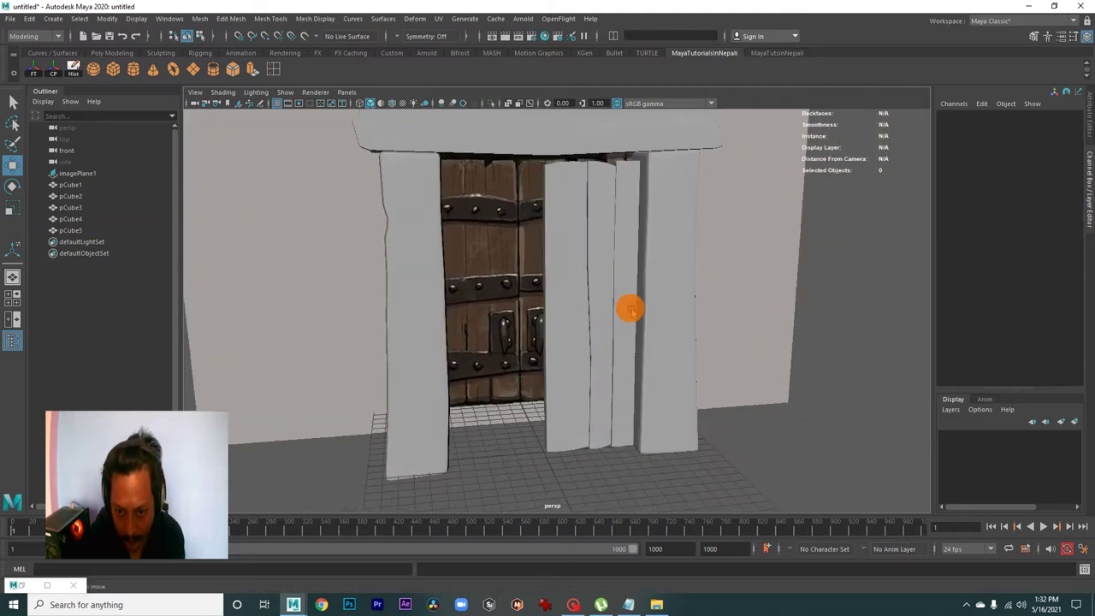
click(629, 309)
alt+right_drag(607, 315, 659, 389)
click(759, 494)
alt+right_drag(759, 494, 733, 453)
click(627, 275)
shift+click(586, 245)
shift+click(561, 248)
key(space)
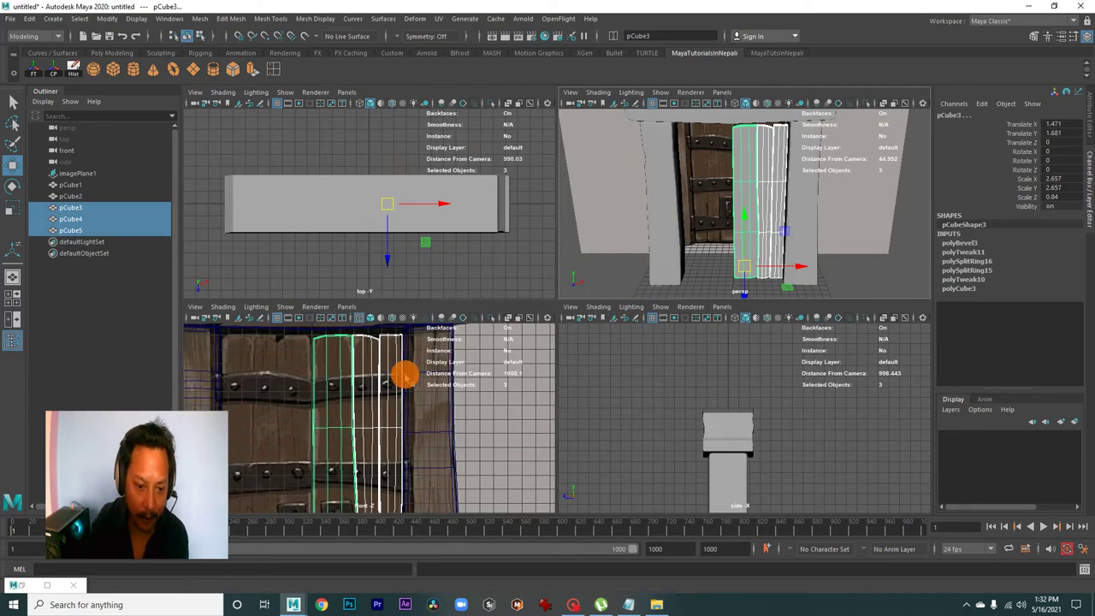
In the front view, duplicate the three selected planks and slide the copies left along X
key(space)
scroll(384, 305, down, 2)
alt+middle_drag(489, 366, 621, 340)
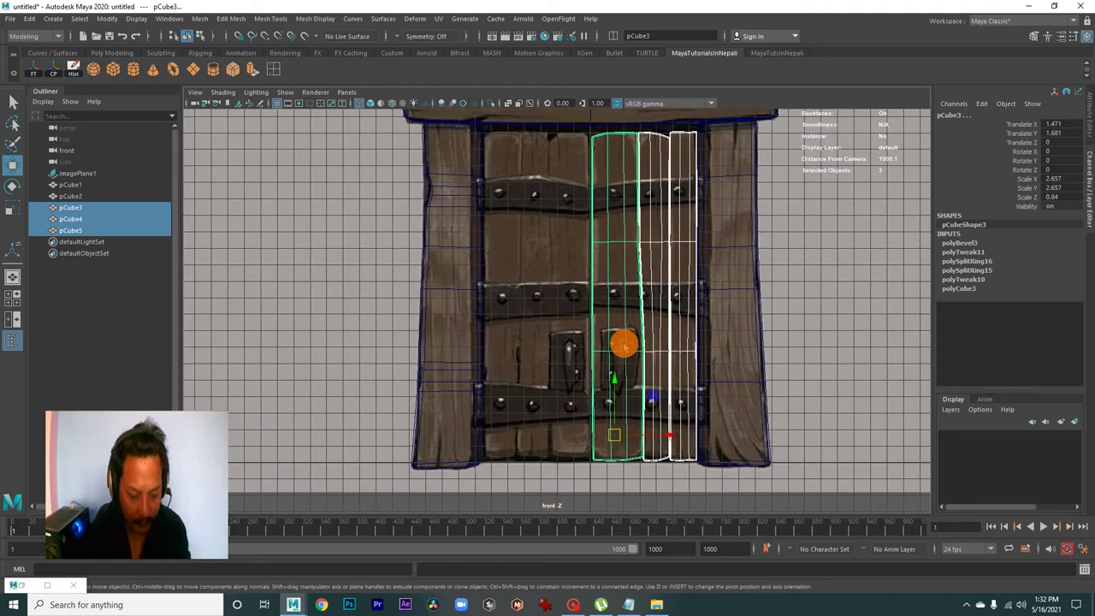
key(ctrl+d)
drag(670, 439, 333, 433)
Move the leftmost copied plank onto the door's left half
click(369, 350)
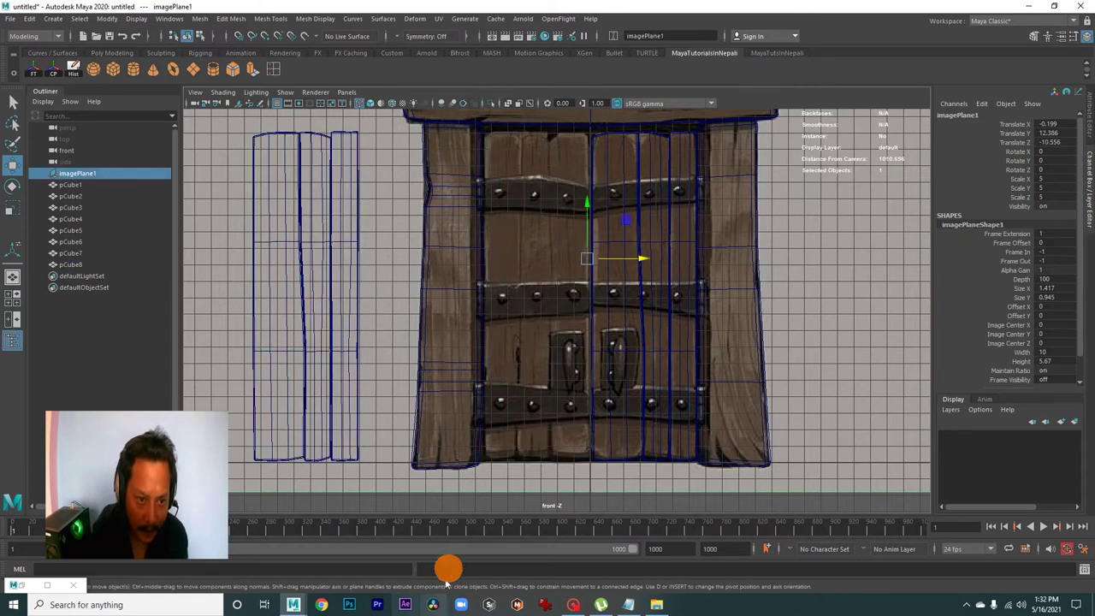
click(270, 247)
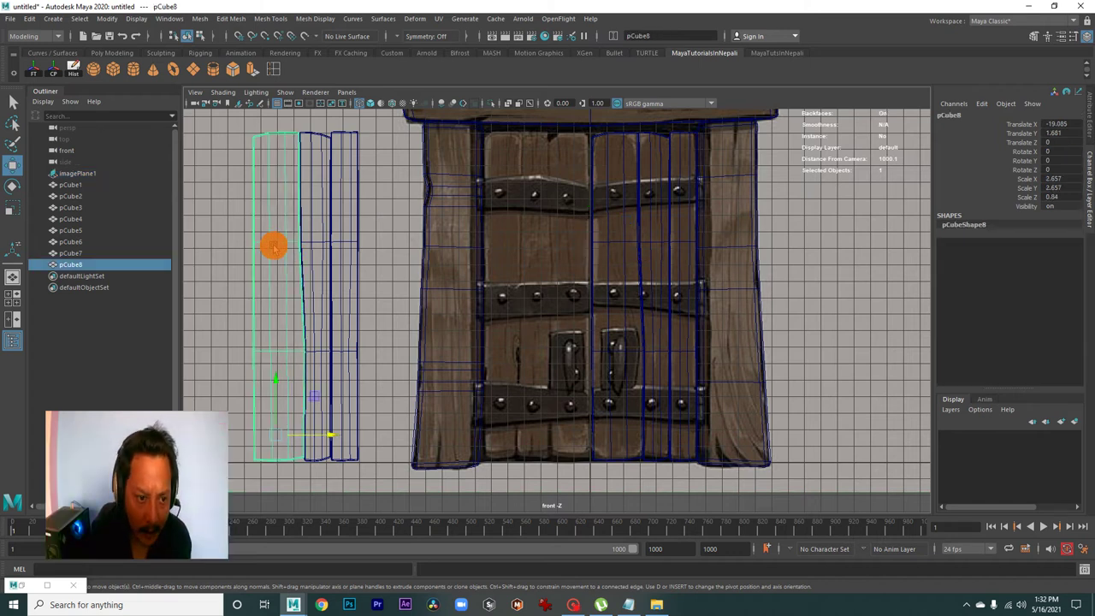
drag(282, 436, 577, 439)
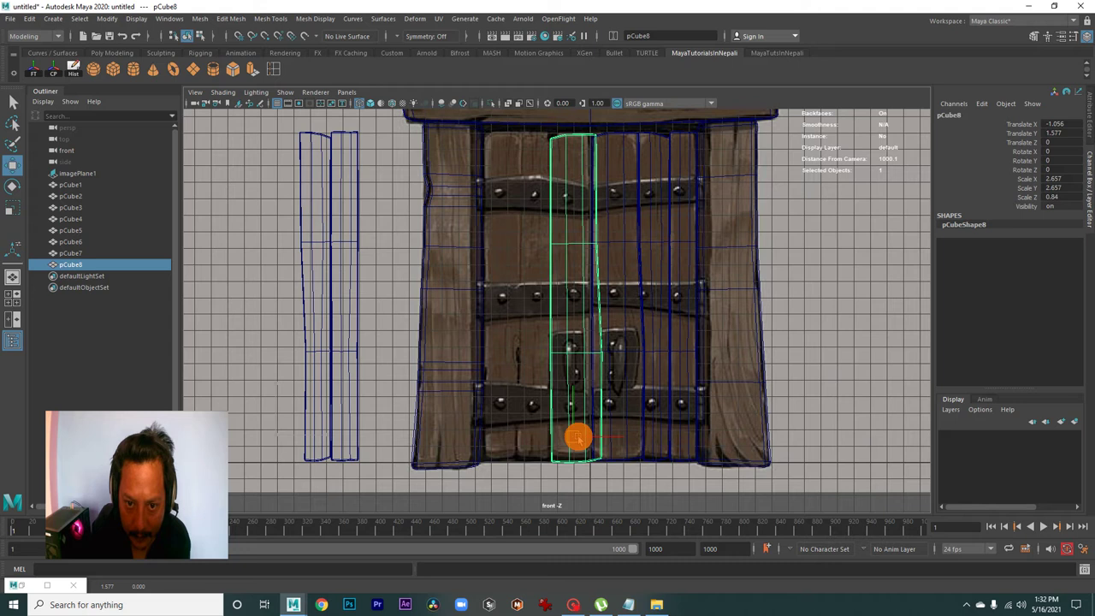
alt+middle_drag(599, 342, 566, 417)
alt+right_drag(566, 418, 642, 376)
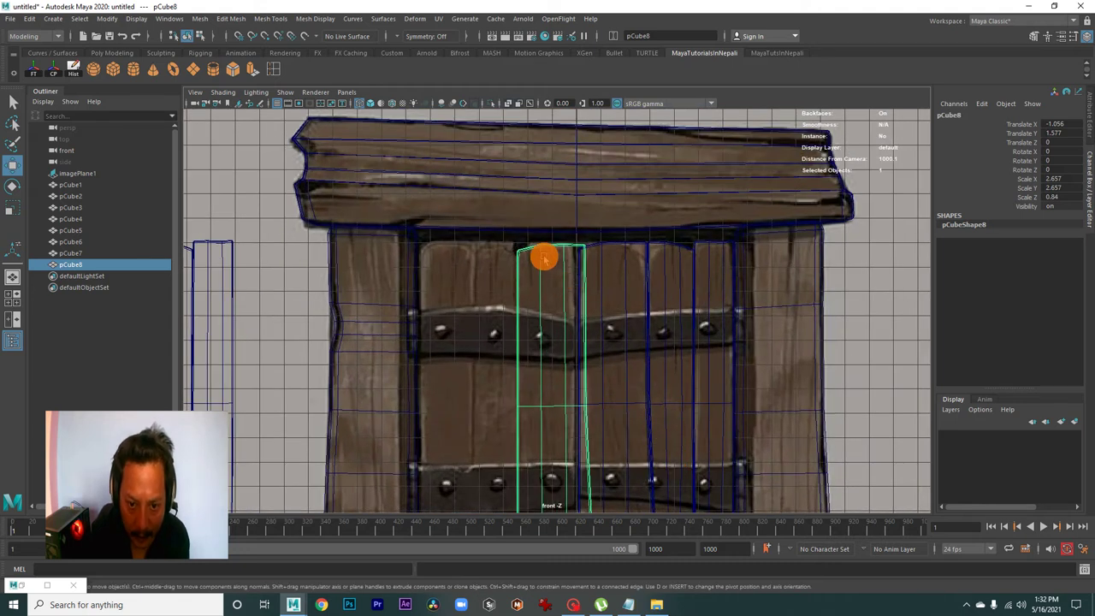
Enter vertex mode on pCube8 and select its top-edge and middle vertex rows
mouse_move(537, 253)
right_down()
mouse_move(482, 249)
mouse_move(572, 327)
right_up()
mouse_move(517, 214)
mouse_down()
mouse_move(554, 261)
mouse_move(529, 230)
mouse_move(604, 240)
mouse_move(580, 235)
mouse_up()
alt+middle_drag(578, 231, 611, 271)
drag(542, 286, 611, 342)
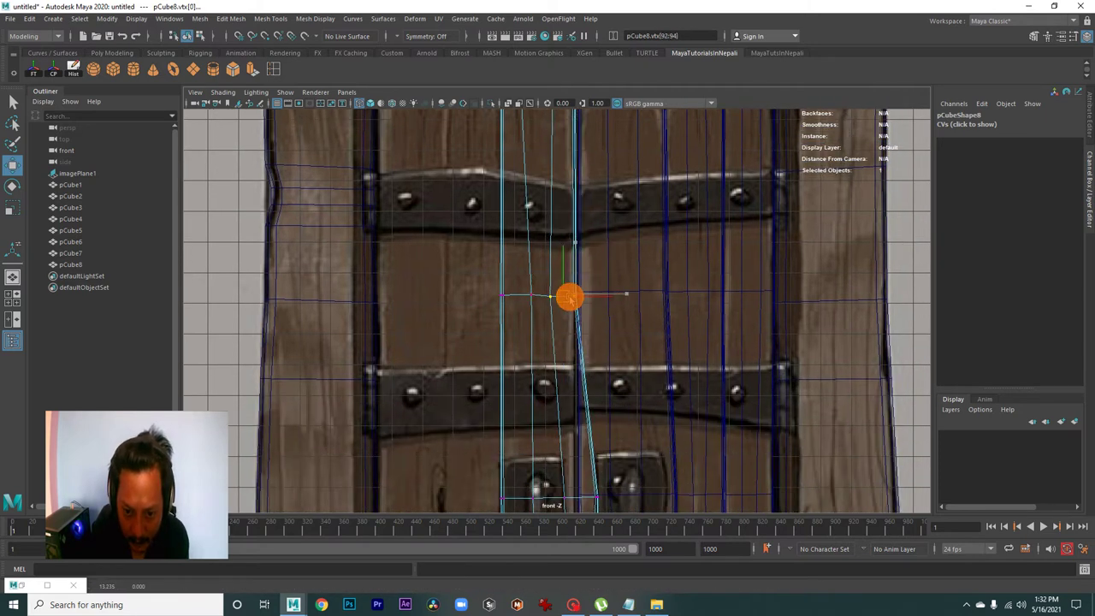
alt+middle_drag(608, 367, 619, 269)
Move pCube8's lower and top vertices to straighten its edges and fit the reference board
mouse_move(565, 370)
mouse_down()
mouse_move(633, 418)
mouse_move(578, 394)
mouse_move(565, 422)
mouse_up()
mouse_move(573, 486)
alt+middle_down()
mouse_move(578, 369)
mouse_move(566, 399)
alt+middle_up()
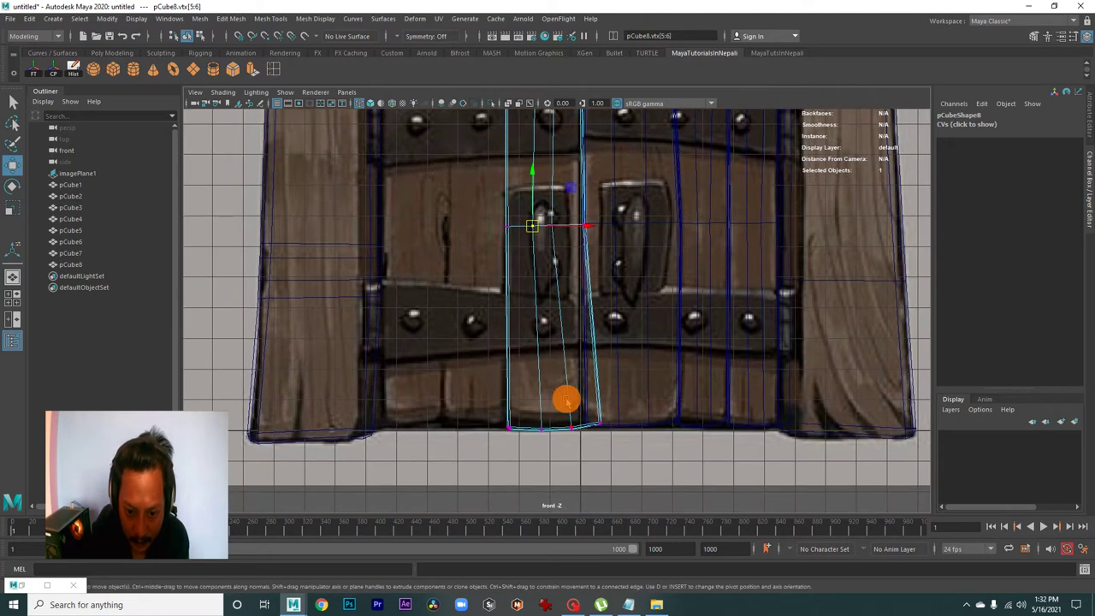
drag(517, 402, 673, 476)
drag(574, 425, 545, 432)
alt+middle_drag(574, 432, 607, 569)
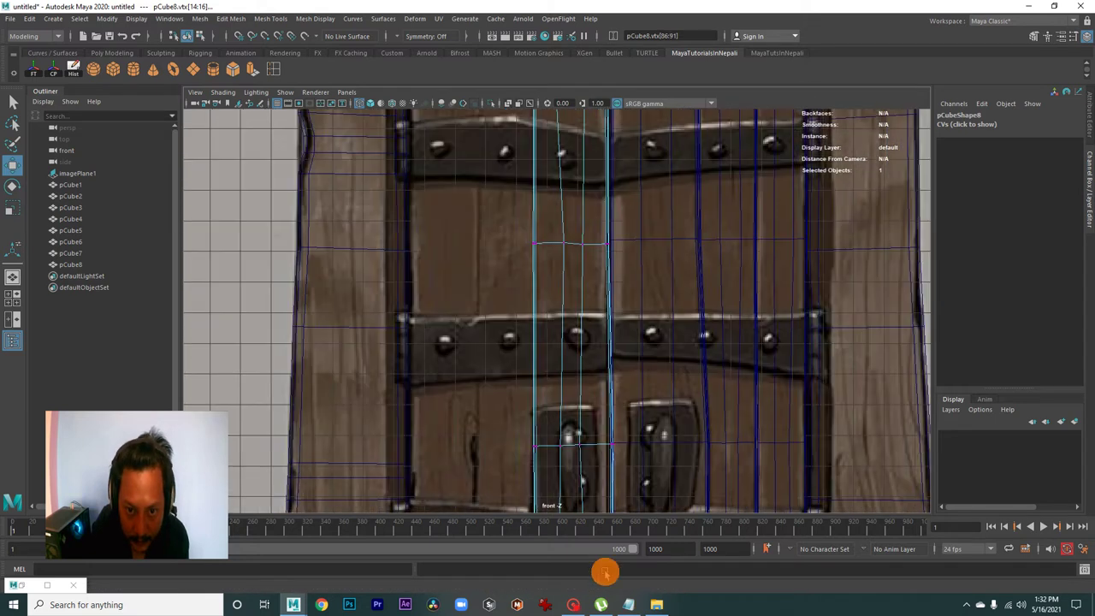
mouse_move(554, 265)
mouse_down()
mouse_move(561, 259)
mouse_move(538, 272)
mouse_up()
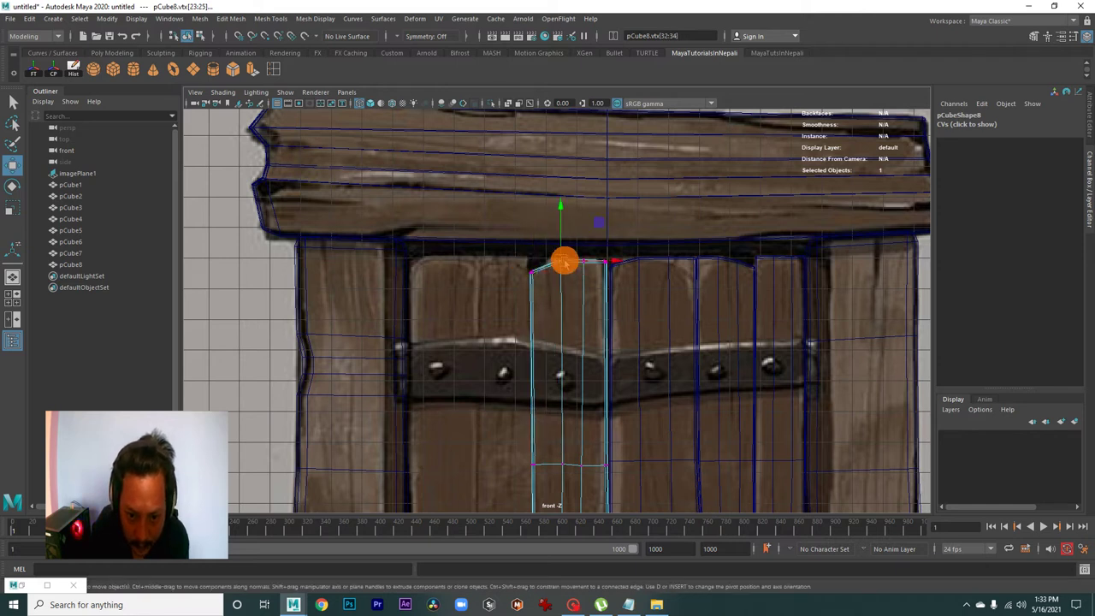
alt+middle_drag(562, 420, 698, 347)
scroll(699, 346, down, 3)
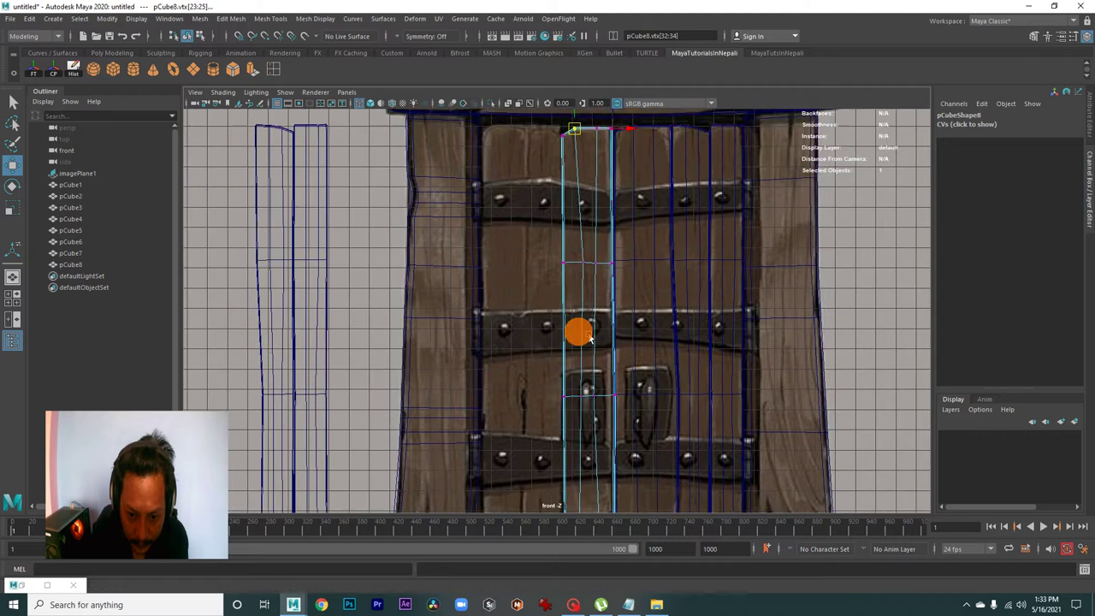
scroll(577, 330, down, 1)
Slide plank pCube6 along X onto the door
click(365, 280)
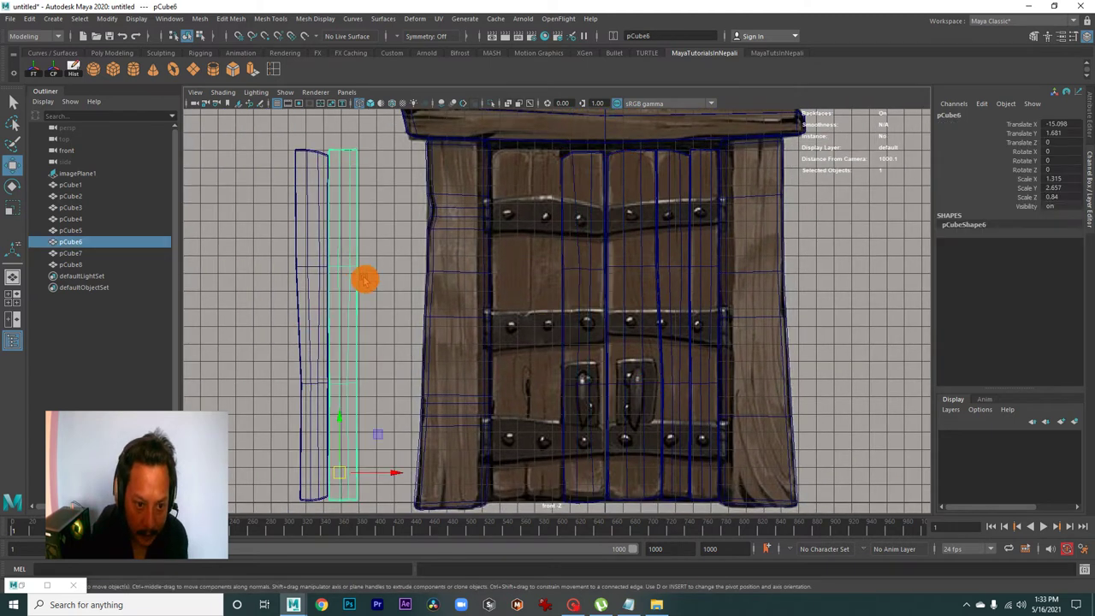
mouse_move(422, 459)
middle_down()
mouse_move(415, 470)
mouse_move(602, 483)
mouse_move(599, 371)
middle_up()
scroll(640, 420, up, 2)
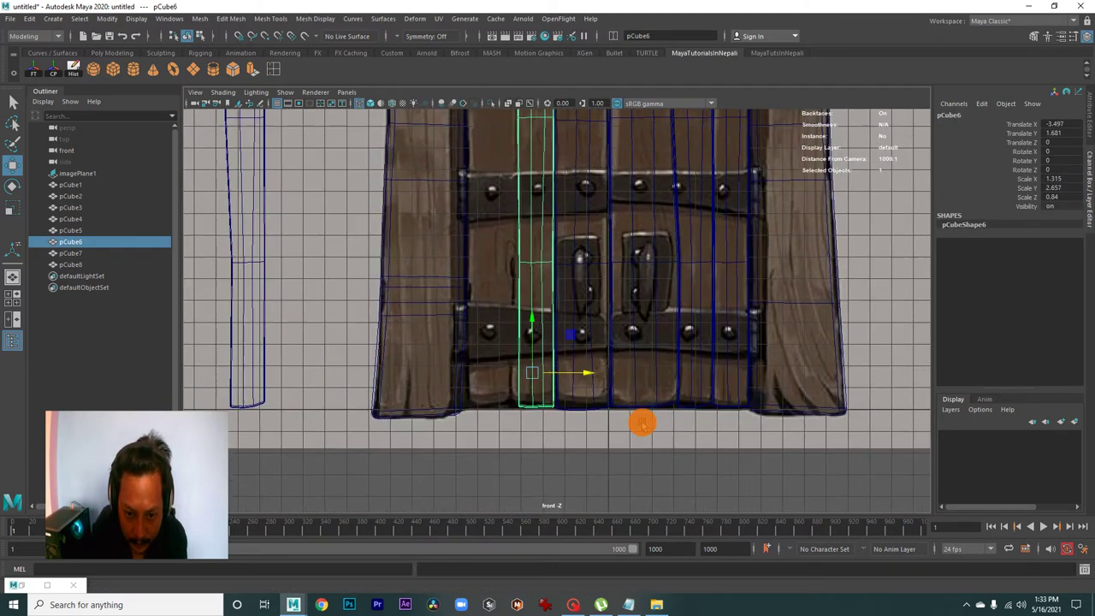
alt+middle_drag(639, 420, 582, 519)
scroll(554, 398, up, 1)
alt+right_drag(554, 398, 603, 386)
Switch pCube6 to vertex mode and select groups of its top-edge vertices
right_drag(547, 299, 513, 271)
drag(514, 271, 550, 248)
alt+right_drag(575, 266, 761, 371)
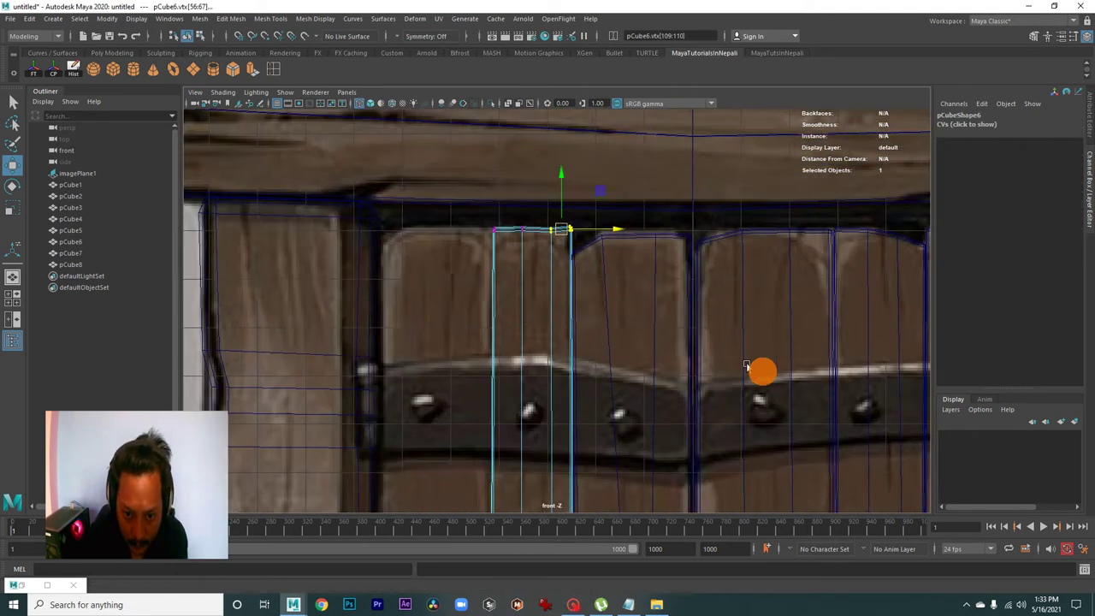
drag(457, 184, 587, 214)
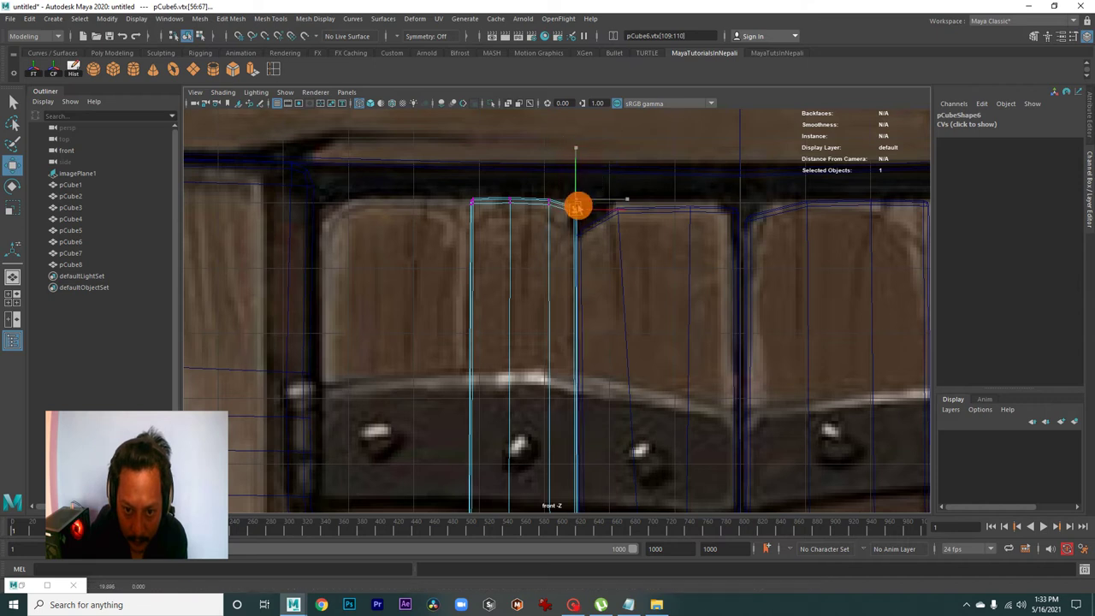
drag(530, 176, 566, 235)
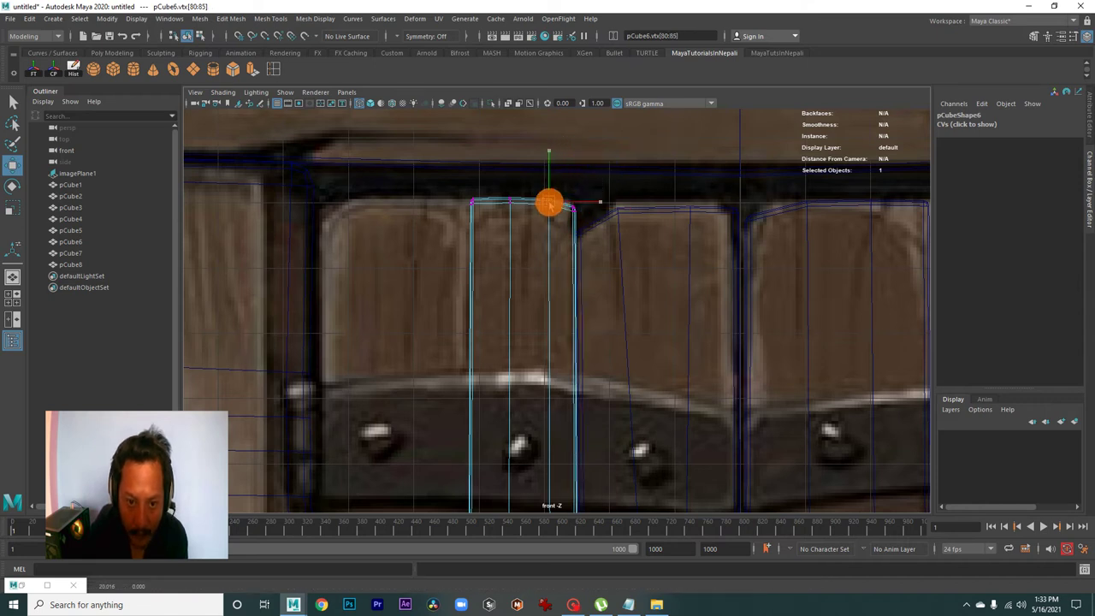
mouse_move(549, 203)
alt+middle_down()
mouse_move(538, 299)
mouse_move(537, 286)
alt+middle_up()
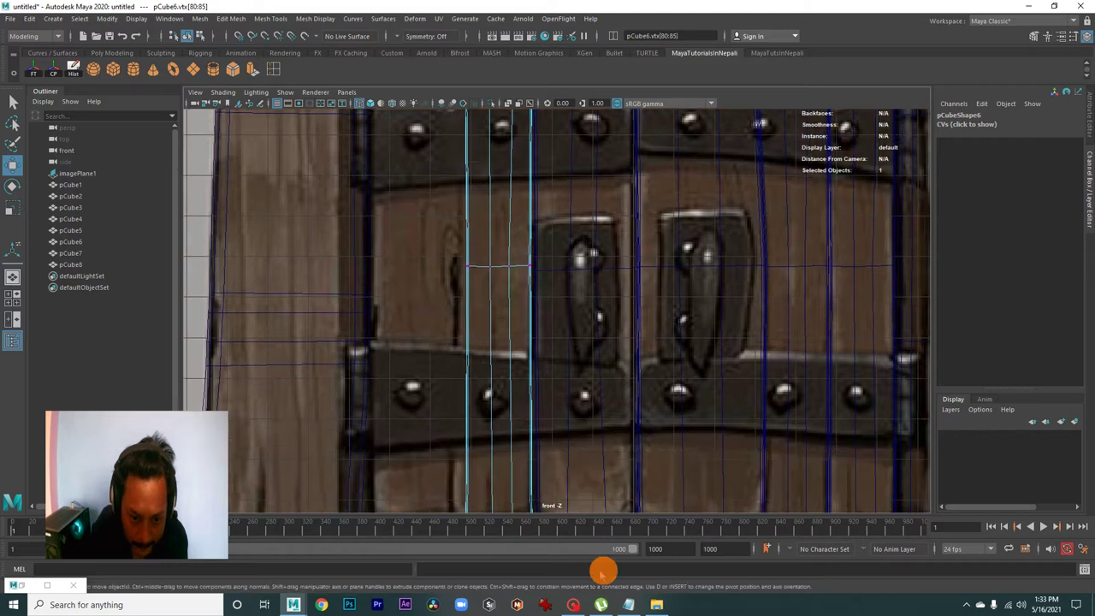
alt+middle_drag(496, 422, 498, 316)
Nudge pCube6's bottom, middle and top vertices to follow its reference plank
drag(480, 466, 469, 456)
alt+middle_drag(483, 376, 524, 483)
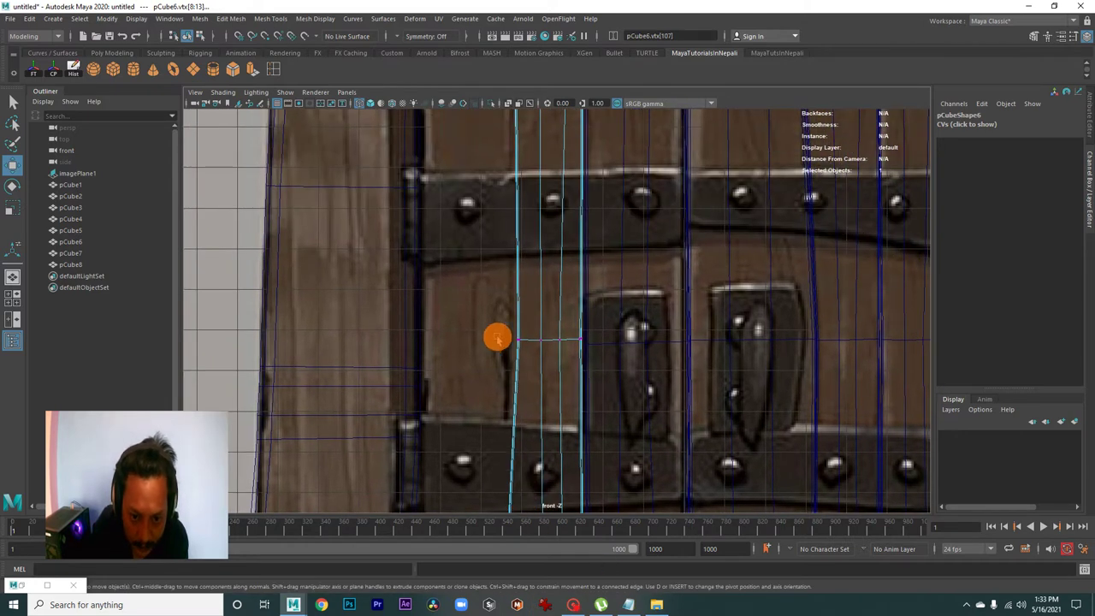
drag(525, 346, 516, 339)
alt+middle_drag(531, 286, 582, 503)
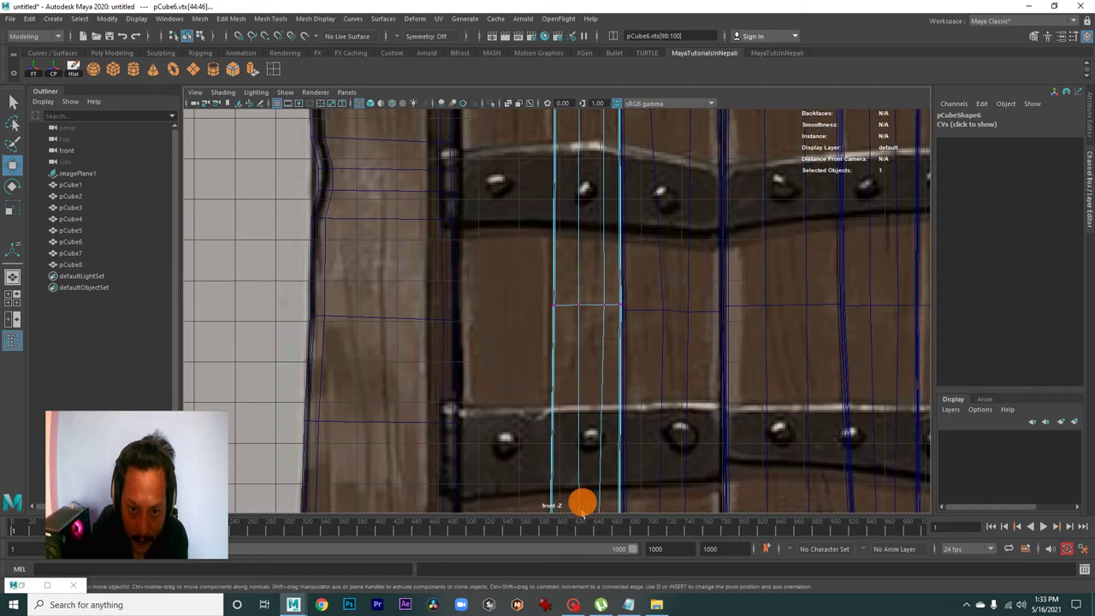
drag(565, 319, 556, 307)
alt+middle_drag(562, 299, 591, 428)
mouse_move(567, 231)
mouse_down()
mouse_move(599, 254)
mouse_move(589, 246)
mouse_up()
scroll(647, 479, down, 3)
scroll(696, 390, up, 2)
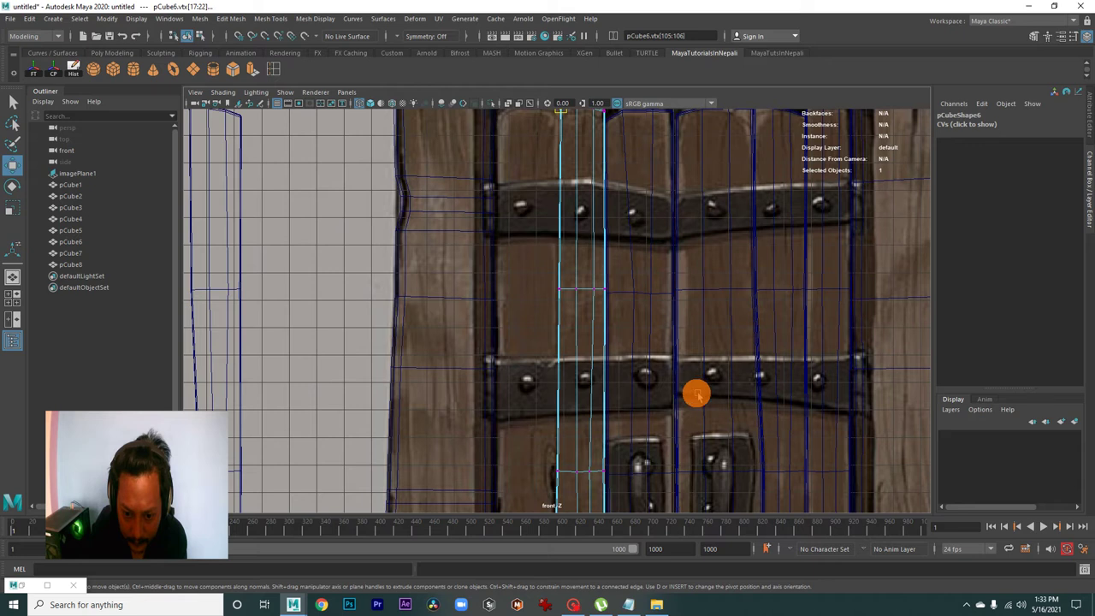
scroll(657, 416, down, 2)
scroll(657, 415, down, 1)
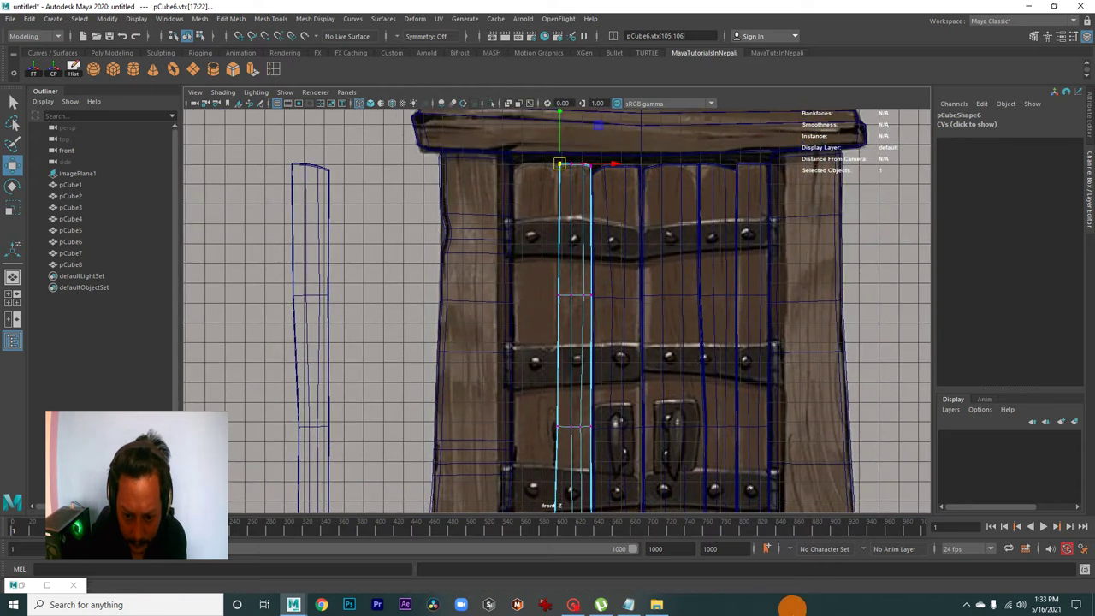
Move plank pCube7 onto the door's leftmost plank at Translate X -5.513
click(328, 269)
scroll(334, 311, down, 1)
drag(417, 505, 586, 488)
Put pCube7 in vertex mode and pull its lower left-edge vertices left to match the reference plank
alt+middle_drag(586, 488, 570, 330)
scroll(628, 396, up, 1)
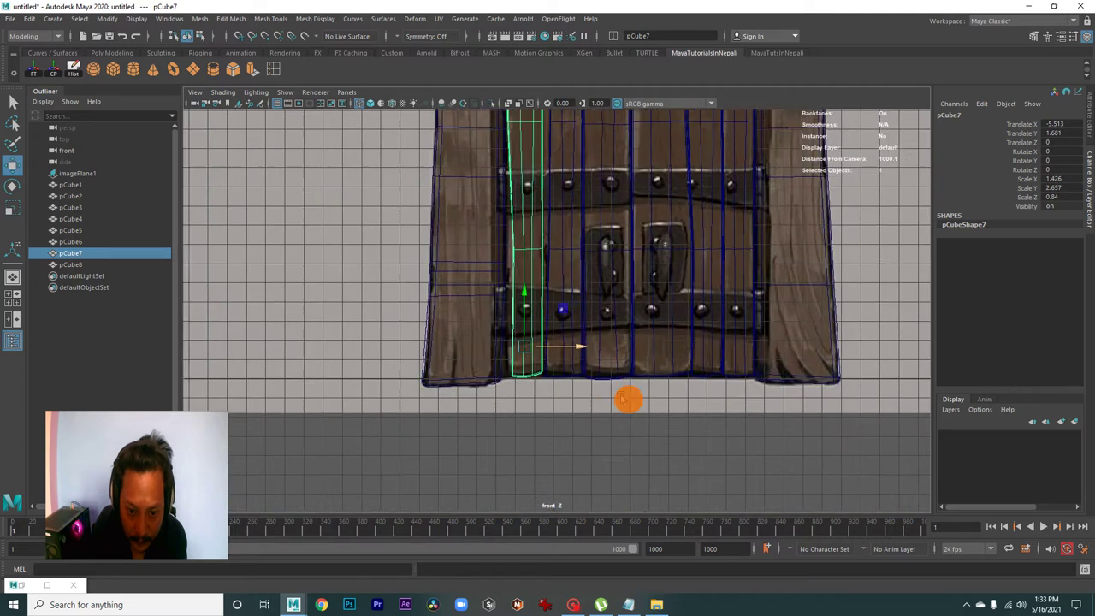
scroll(530, 400, up, 1)
right_drag(525, 295, 471, 288)
scroll(501, 372, up, 3)
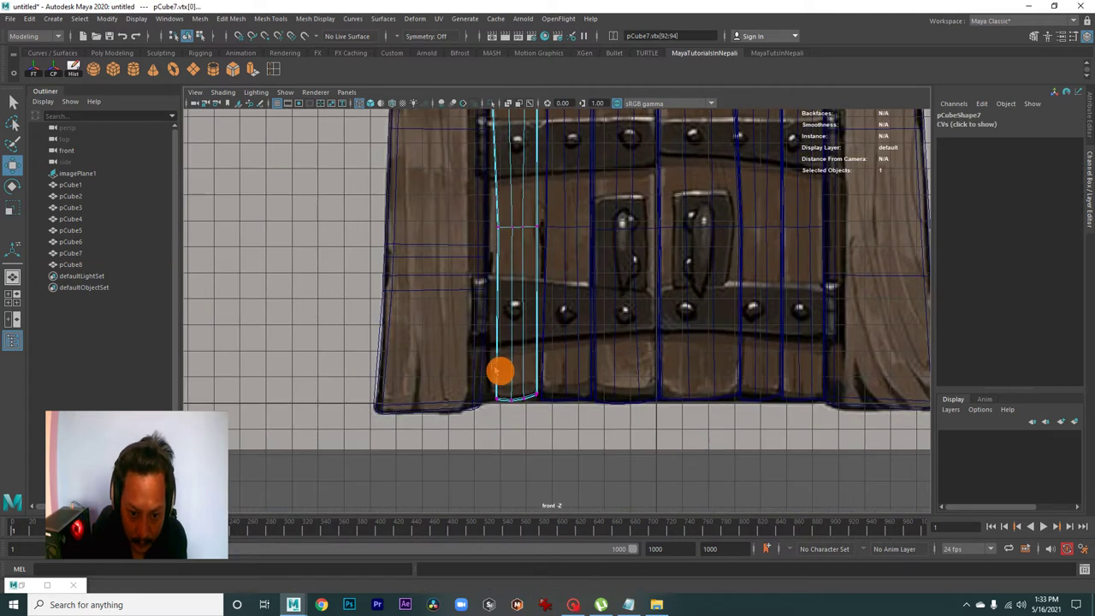
mouse_move(482, 472)
mouse_down()
mouse_move(470, 440)
mouse_move(457, 445)
mouse_up()
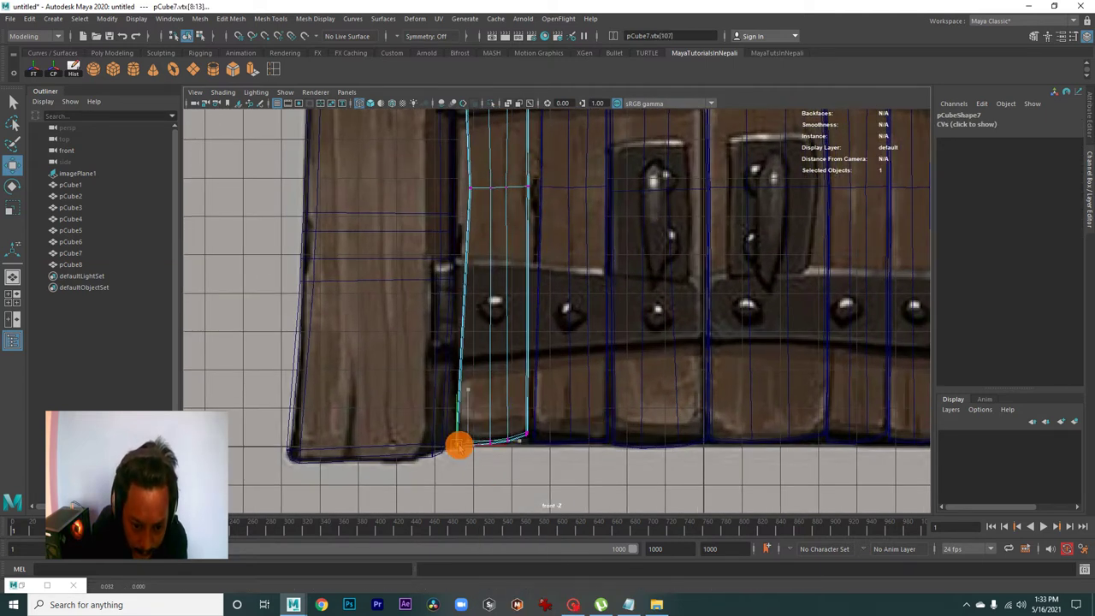
scroll(477, 311, up, 2)
scroll(476, 346, up, 2)
drag(477, 346, 502, 379)
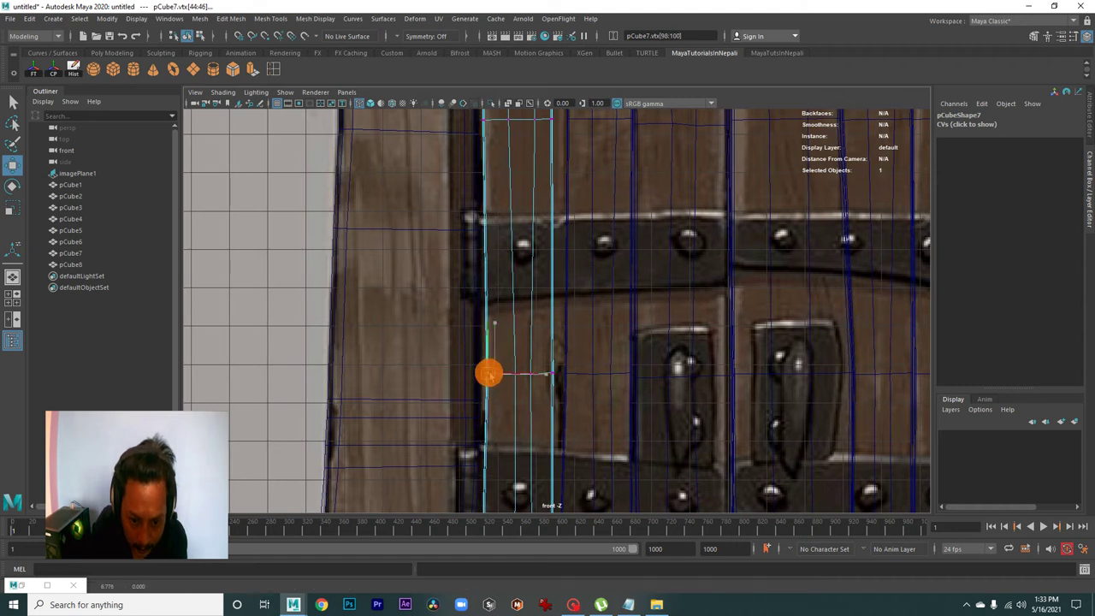
Move the plank's top-left corner vertex up and right to meet the top beam
alt+middle_drag(508, 286, 536, 434)
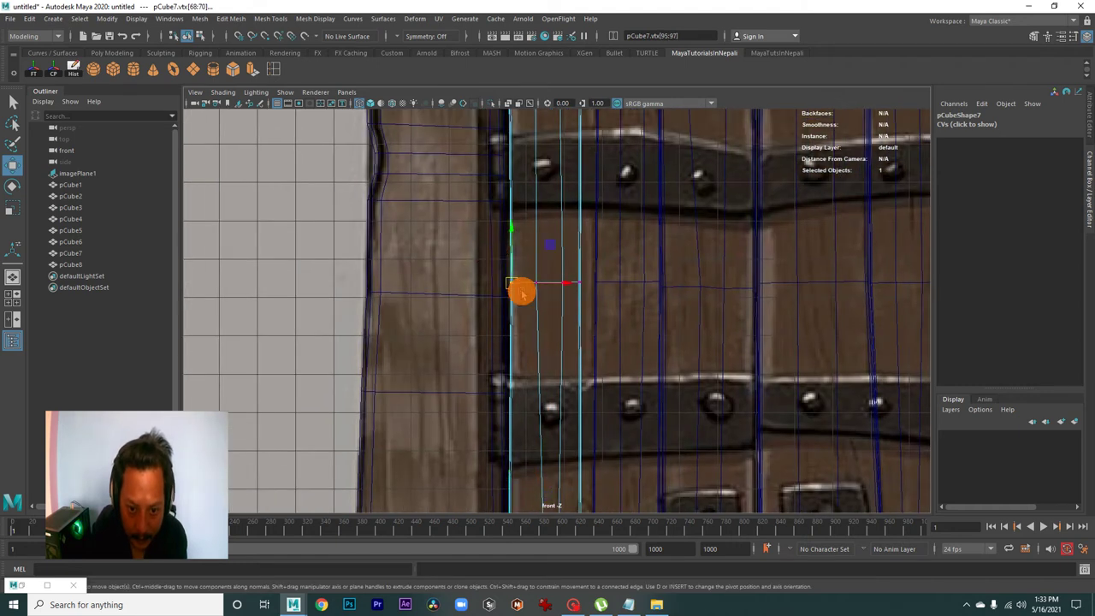
alt+middle_drag(518, 283, 530, 316)
mouse_move(530, 340)
mouse_down()
mouse_move(524, 239)
mouse_move(530, 248)
mouse_up()
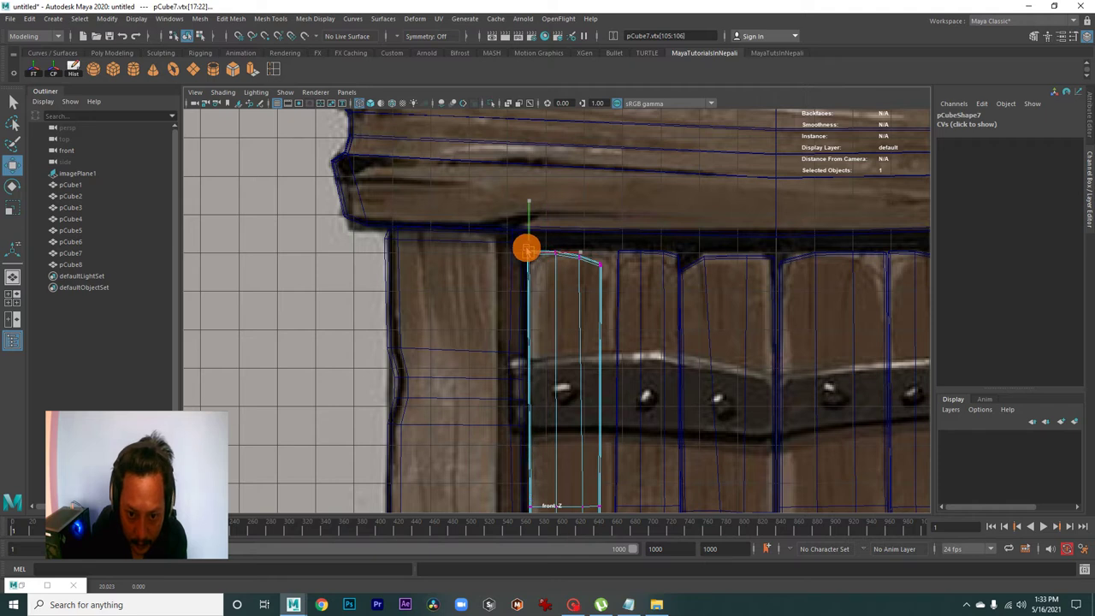
alt+middle_drag(526, 249, 557, 281)
drag(605, 313, 607, 284)
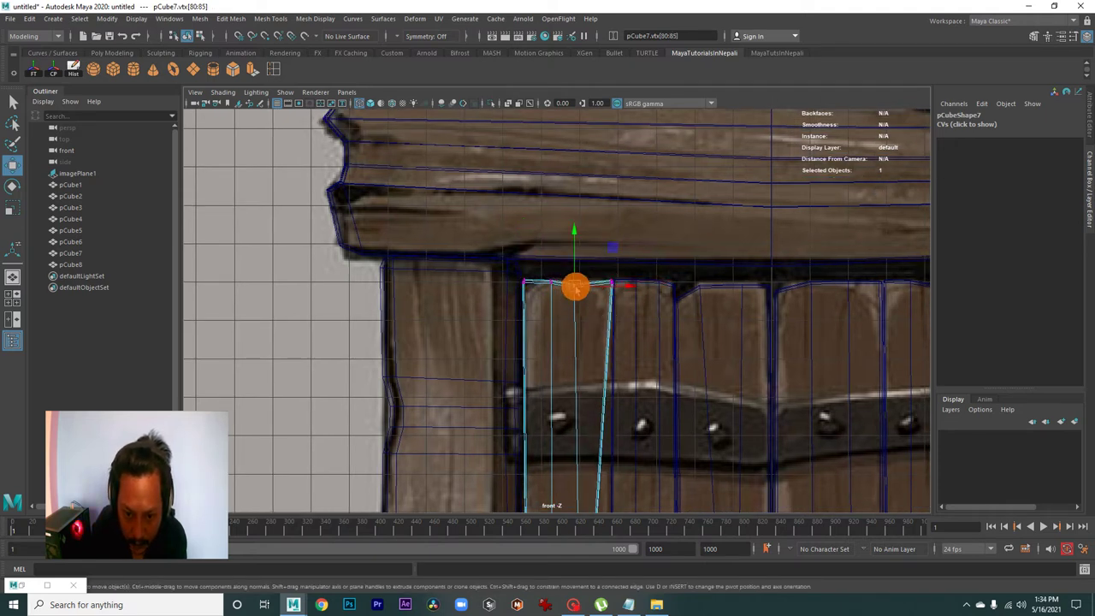
Shift the middle, lower and bottom side vertices right so the plank edge slants like the reference
alt+middle_drag(579, 285, 545, 254)
drag(564, 295, 566, 276)
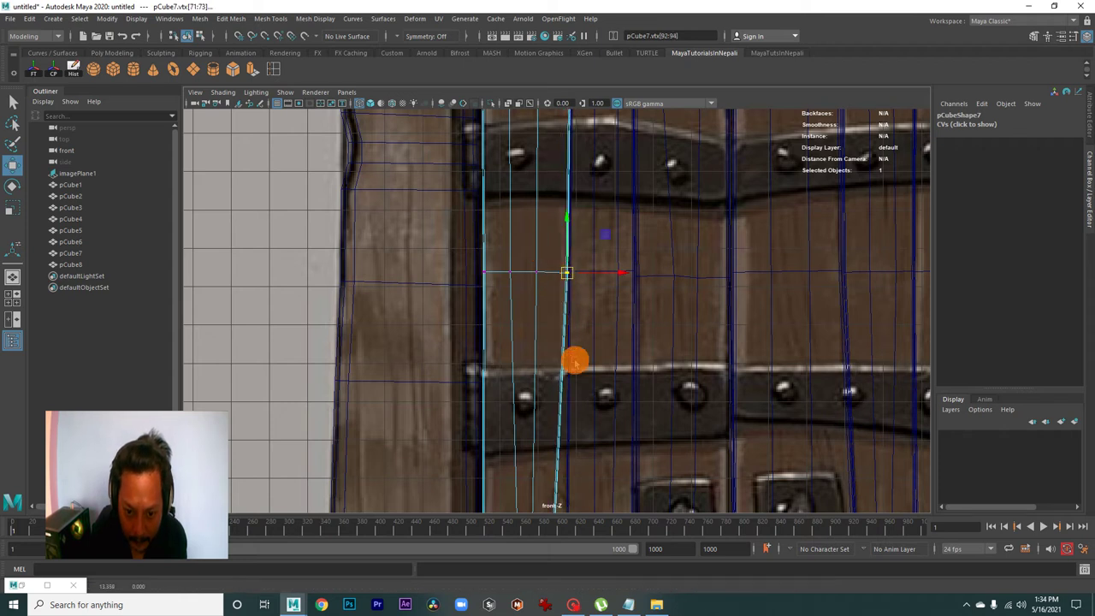
alt+middle_drag(575, 361, 566, 348)
drag(565, 422, 568, 413)
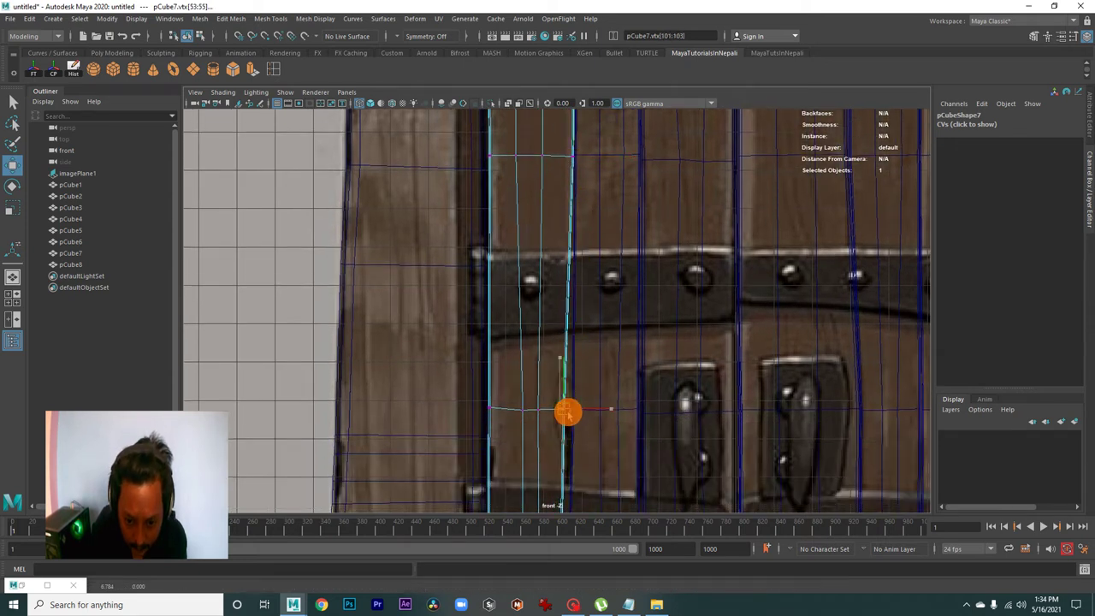
alt+middle_drag(573, 413, 567, 258)
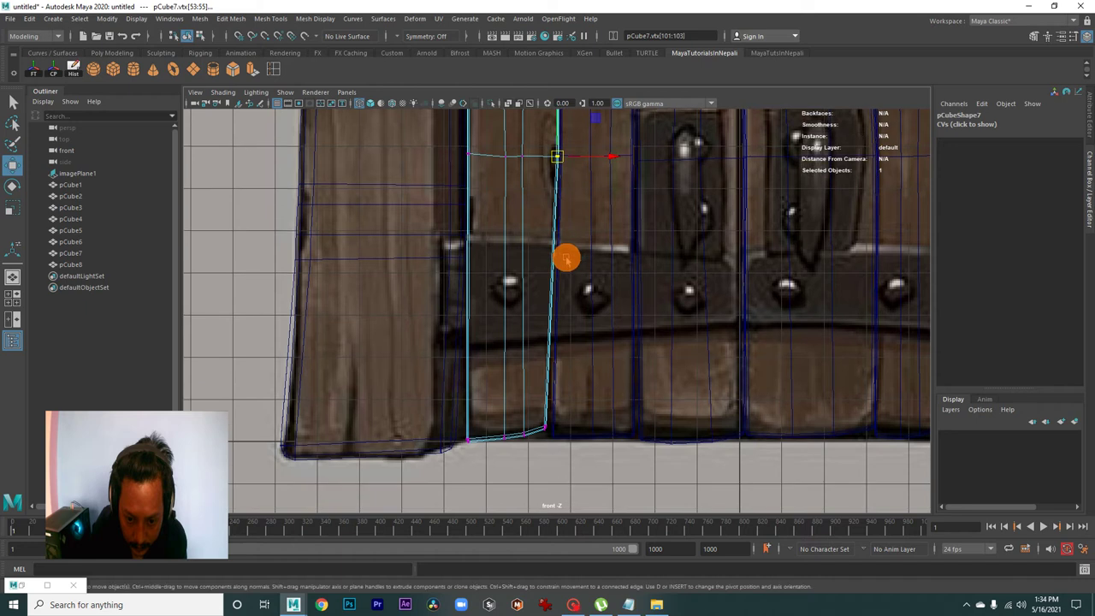
drag(548, 434, 550, 438)
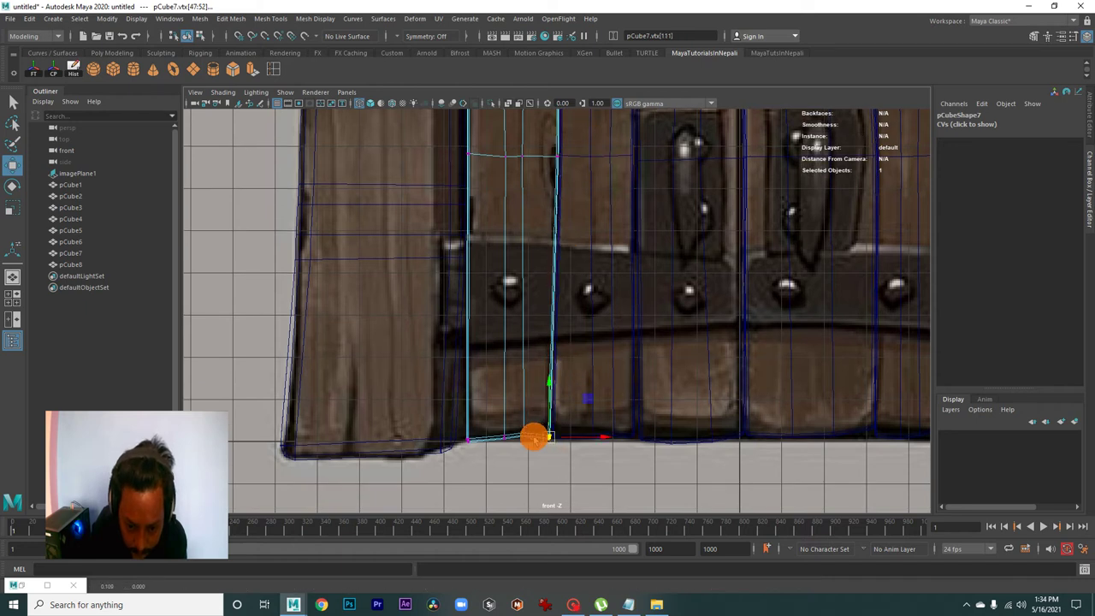
Zoom out to the whole door and switch to the perspective view
scroll(616, 434, down, 3)
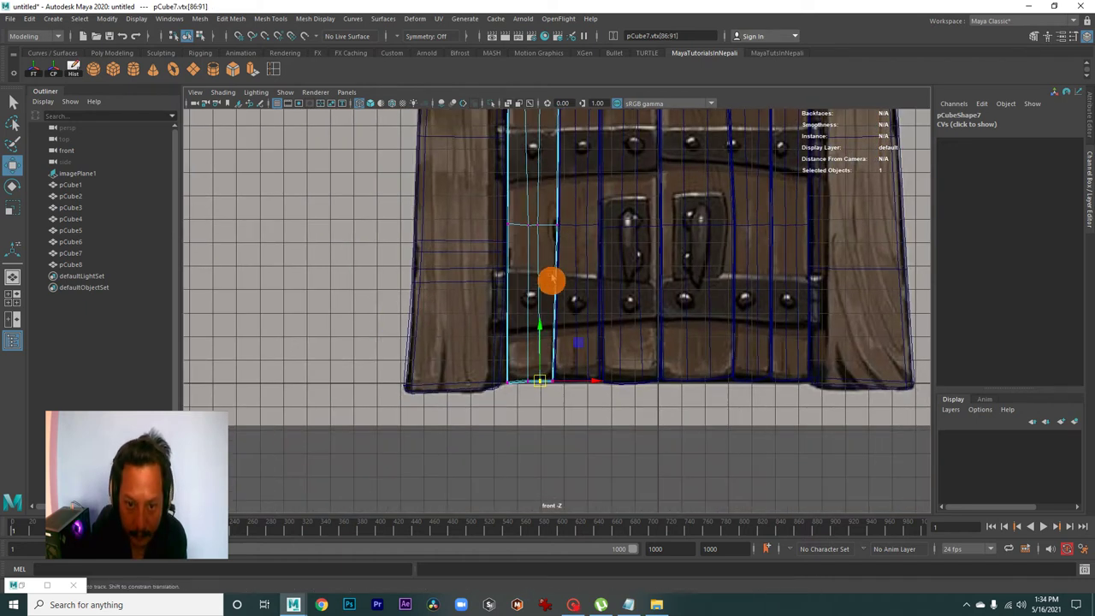
alt+middle_drag(553, 279, 624, 416)
scroll(578, 353, down, 1)
scroll(577, 352, down, 3)
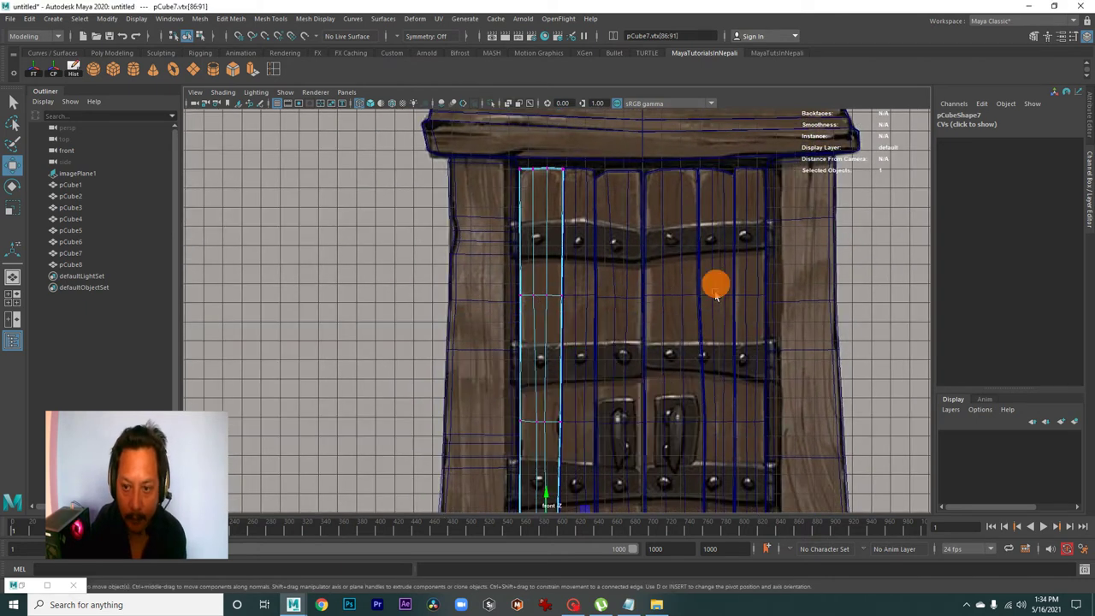
drag(713, 285, 628, 308)
Clear the vertex selection, return the plank to object mode, and orbit to an angled view of the planks
alt+drag(524, 395, 679, 488)
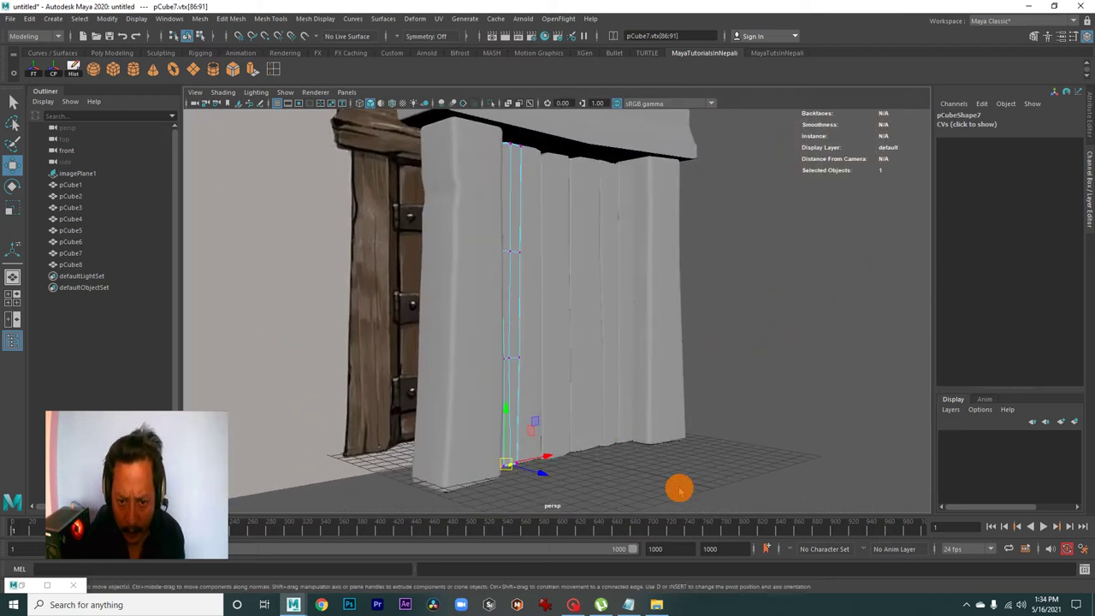
click(679, 488)
alt+drag(648, 430, 529, 287)
right_drag(529, 287, 576, 251)
click(647, 432)
alt+drag(647, 433, 599, 429)
scroll(548, 373, up, 5)
mouse_move(568, 347)
alt+mouse_down()
mouse_move(511, 323)
mouse_move(569, 279)
mouse_move(562, 320)
mouse_move(610, 291)
alt+mouse_up()
scroll(530, 317, down, 3)
Select planks pCube4 and pCube6 and scale them to about 0.526 in Z
click(610, 292)
mouse_move(503, 317)
alt+mouse_down()
mouse_move(593, 371)
mouse_move(520, 342)
alt+mouse_up()
shift+click(501, 301)
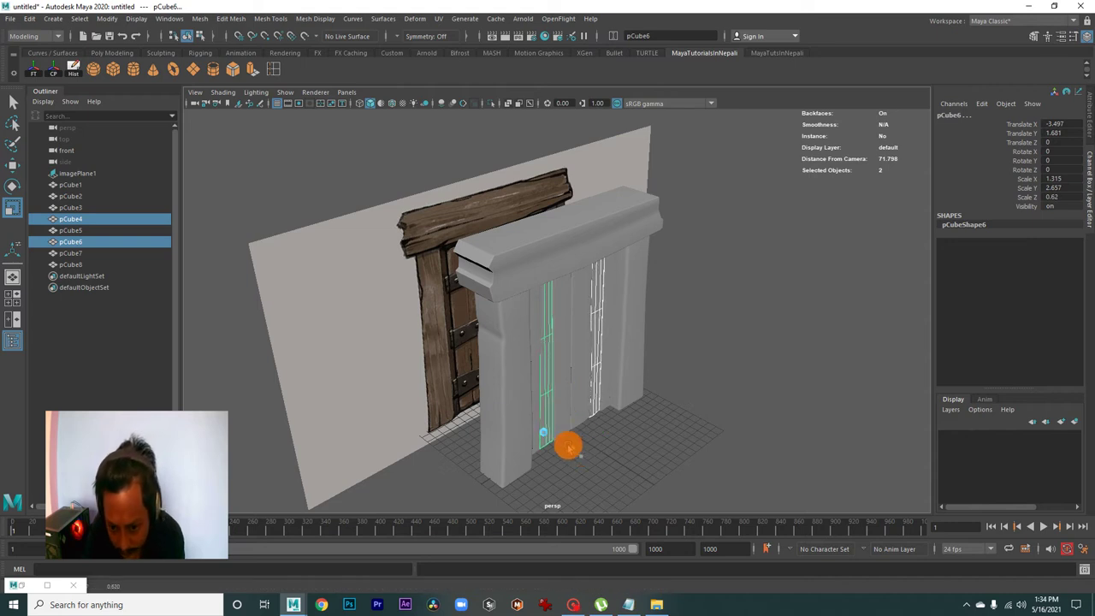
alt+drag(615, 433, 549, 456)
middle_drag(526, 458, 525, 455)
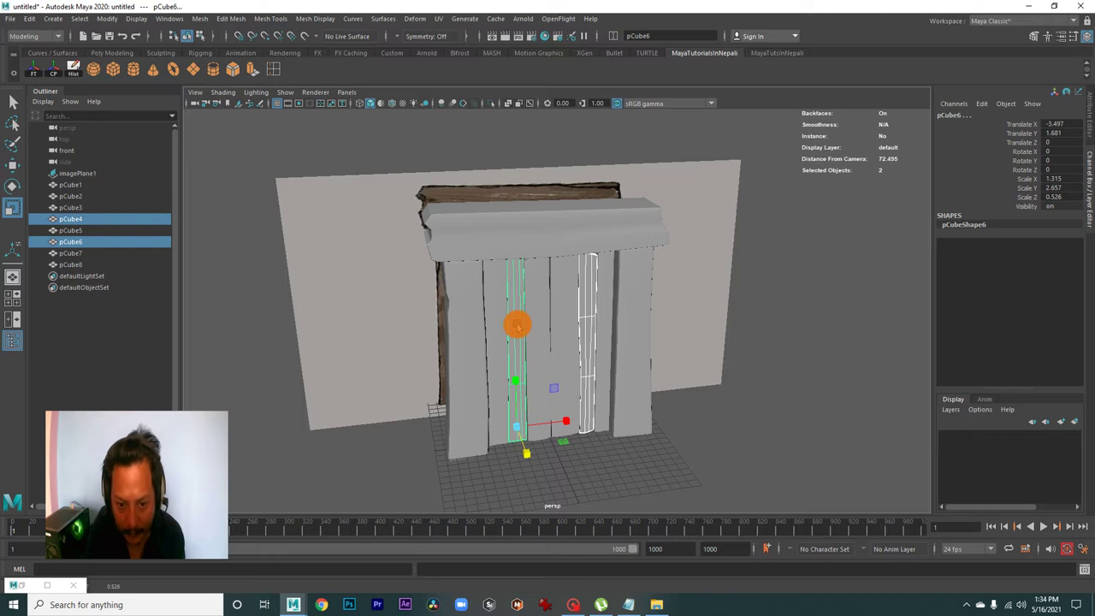
Deselect, inspect the door from the front, and select the right pillar pCube1
right_drag(518, 325, 565, 310)
click(745, 457)
mouse_move(745, 457)
alt+mouse_down()
mouse_move(556, 357)
mouse_move(604, 420)
mouse_move(588, 415)
mouse_move(587, 372)
mouse_move(476, 354)
mouse_move(488, 371)
mouse_move(334, 374)
mouse_move(579, 399)
mouse_move(568, 396)
mouse_move(582, 379)
mouse_move(555, 364)
alt+mouse_up()
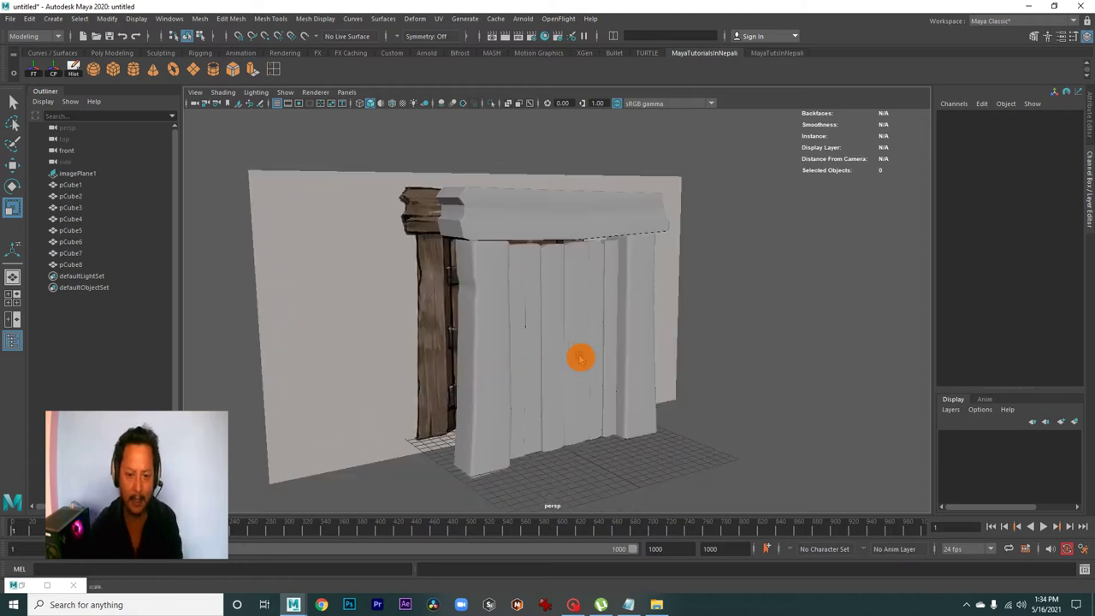
alt+right_drag(580, 357, 726, 393)
alt+drag(726, 393, 682, 401)
alt+right_drag(682, 401, 542, 317)
alt+drag(542, 317, 525, 311)
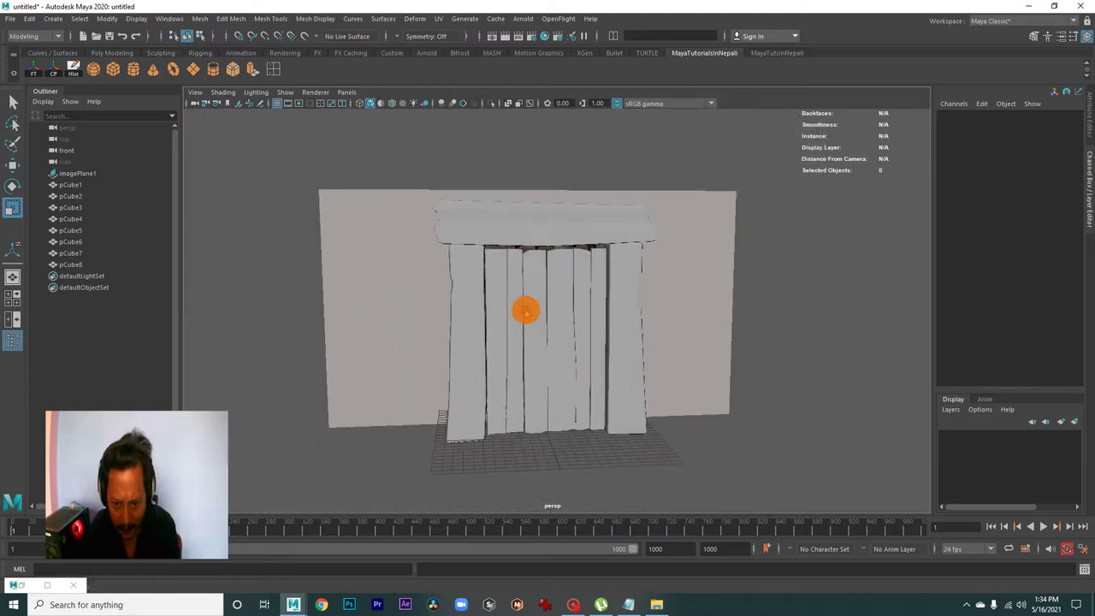
alt+right_drag(525, 311, 619, 348)
click(660, 342)
alt+drag(660, 342, 636, 374)
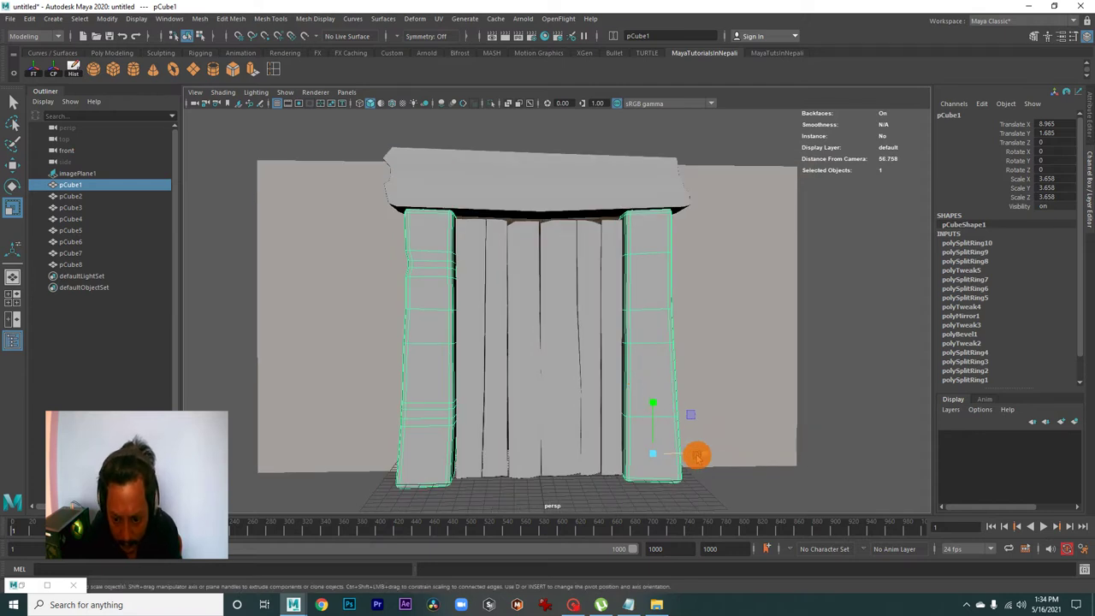
Move the pillars slightly to the left along X
key(e)
key(w)
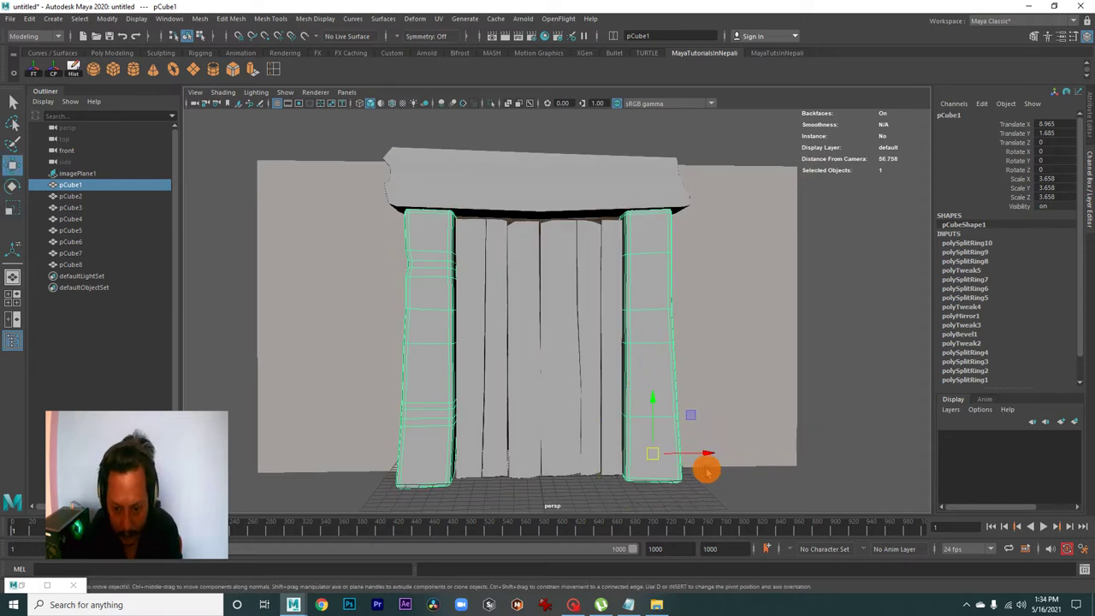
drag(706, 451, 703, 449)
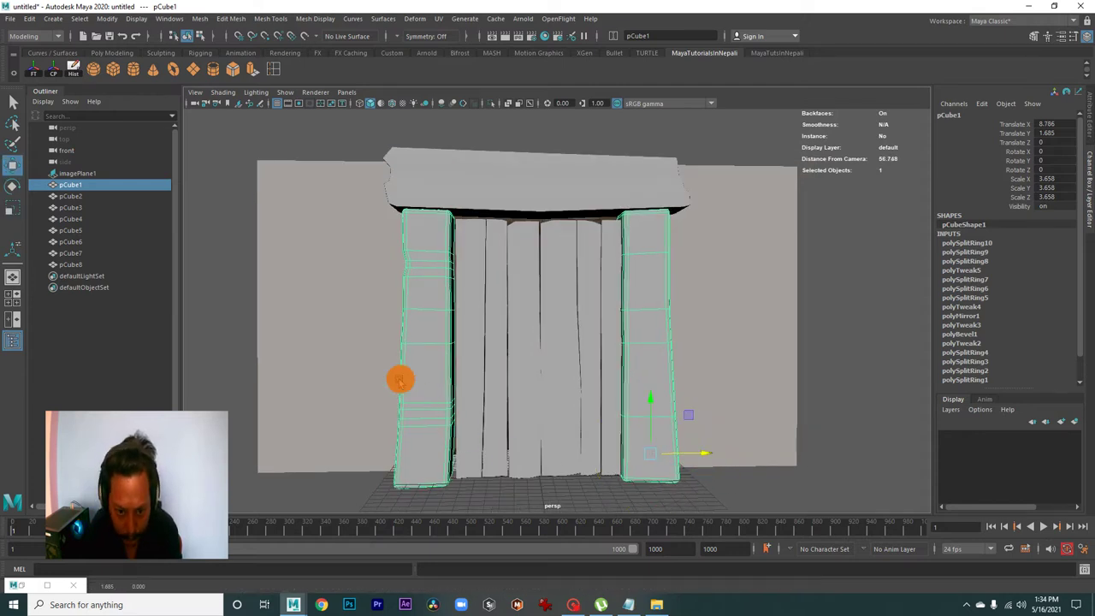
Select a face on the left pillar and push it to the right along X
right_drag(430, 368, 428, 322)
click(428, 333)
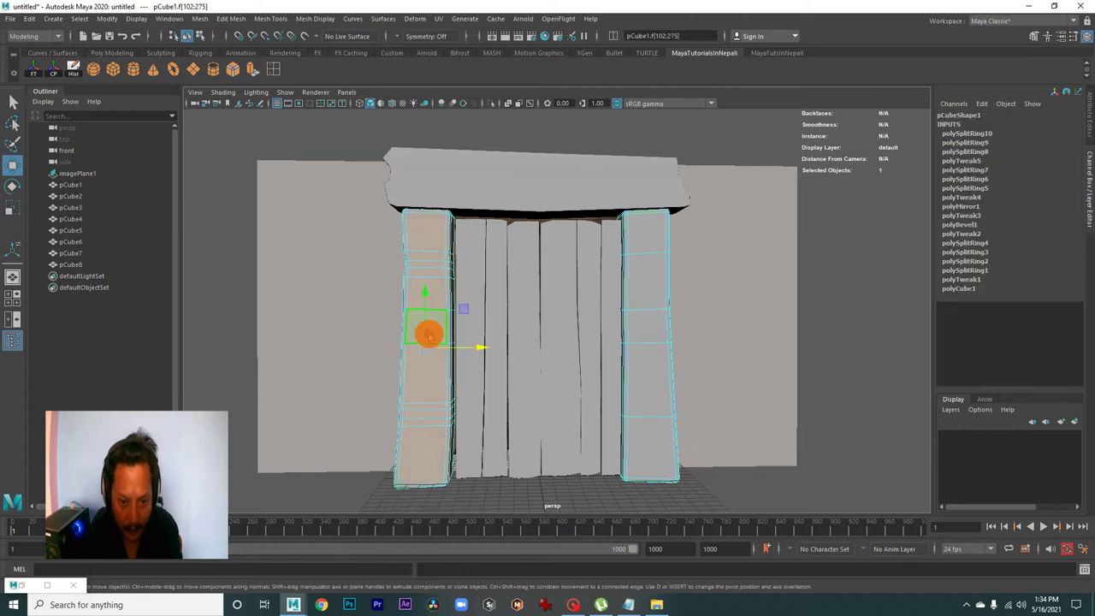
scroll(408, 381, up, 3)
drag(423, 359, 427, 355)
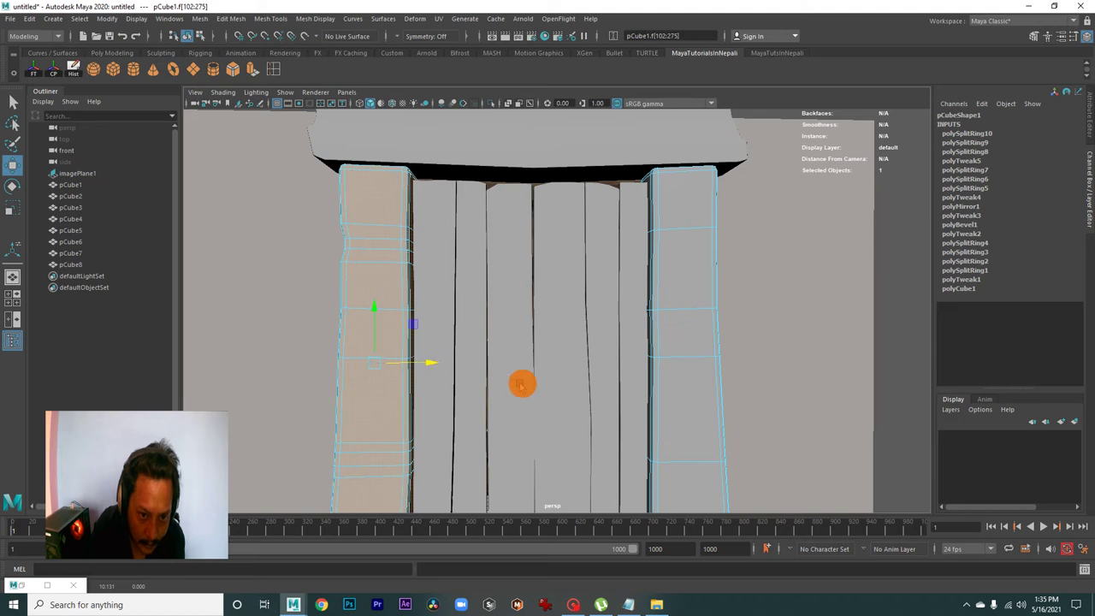
scroll(521, 384, down, 4)
Clear the selection and orbit to an overhead view of the door
click(573, 483)
alt+drag(574, 483, 613, 482)
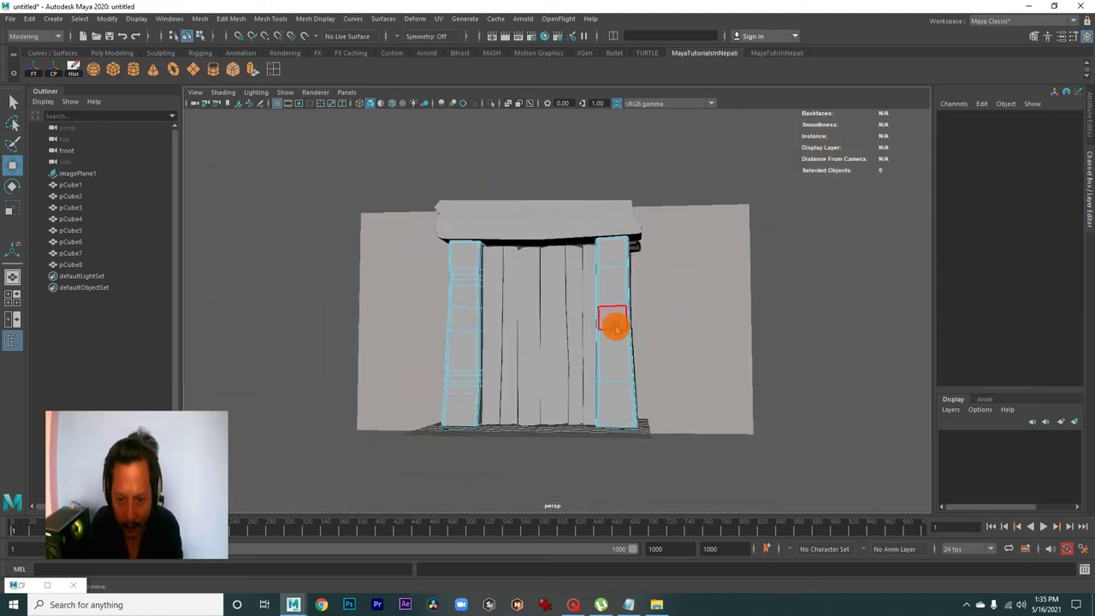
right_drag(615, 325, 674, 276)
click(789, 447)
alt+drag(789, 447, 625, 391)
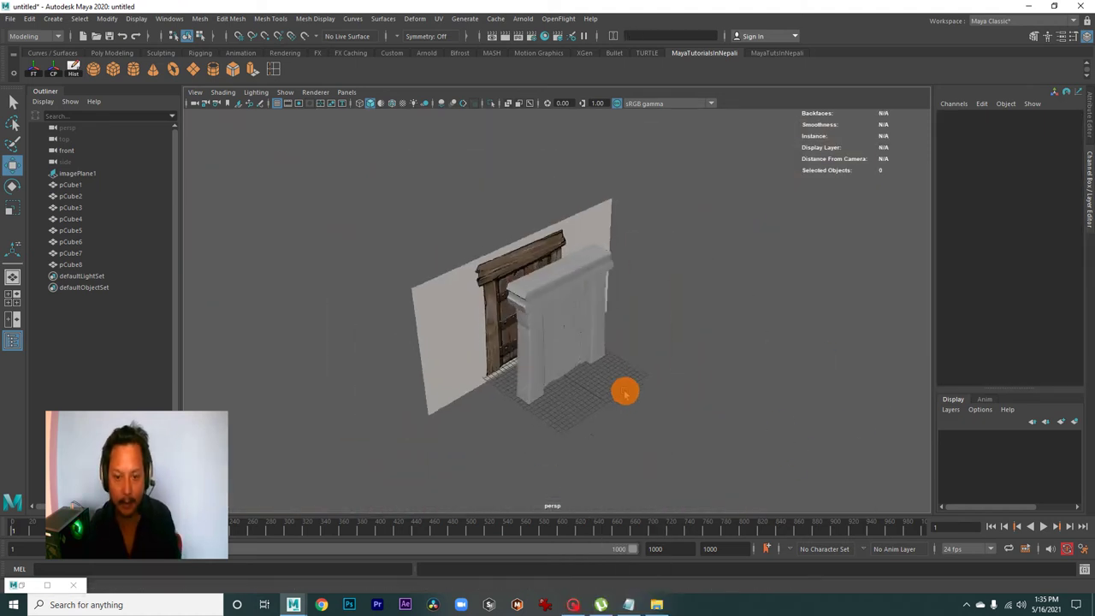
alt+right_drag(624, 392, 691, 385)
mouse_move(691, 386)
alt+mouse_down()
mouse_move(752, 377)
mouse_move(550, 327)
mouse_move(600, 307)
mouse_move(726, 347)
mouse_move(652, 384)
mouse_move(465, 373)
mouse_move(513, 362)
mouse_move(468, 351)
mouse_move(665, 384)
alt+mouse_up()
scroll(597, 379, up, 3)
Compare the door against the reference in the maximized front view, then tumble to a three-quarter perspective
key(space)
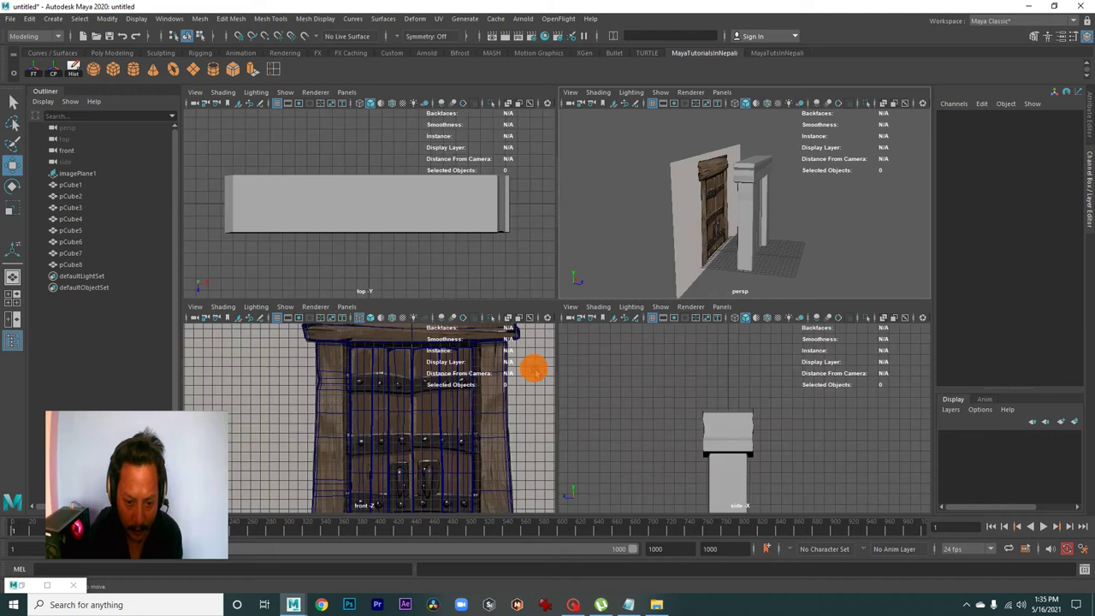
key(space)
scroll(645, 350, down, 2)
scroll(638, 371, down, 1)
scroll(633, 366, up, 1)
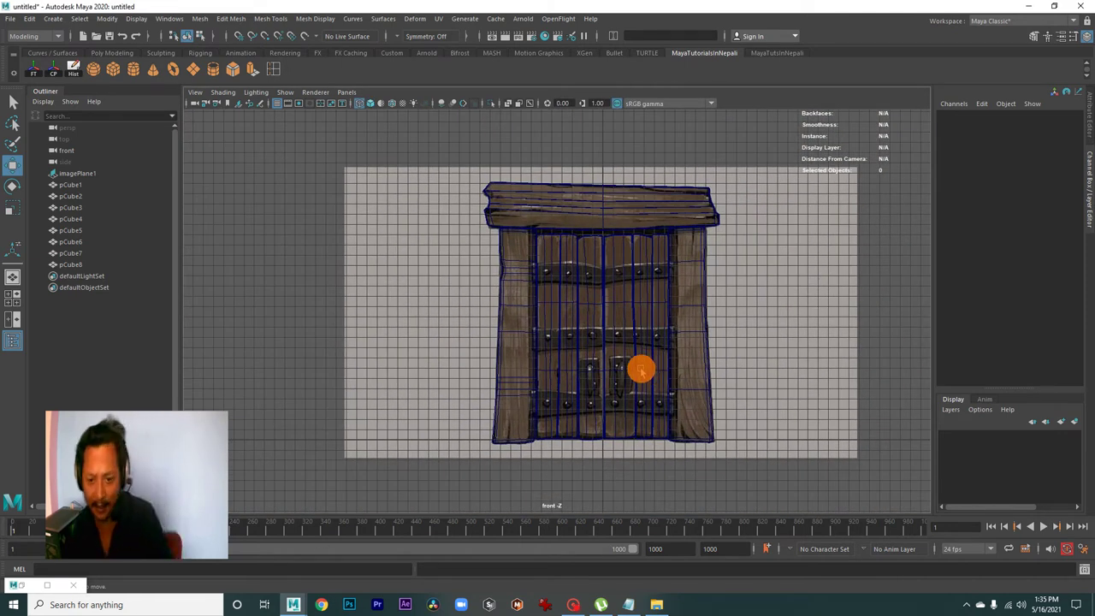
scroll(676, 360, up, 1)
scroll(691, 354, up, 1)
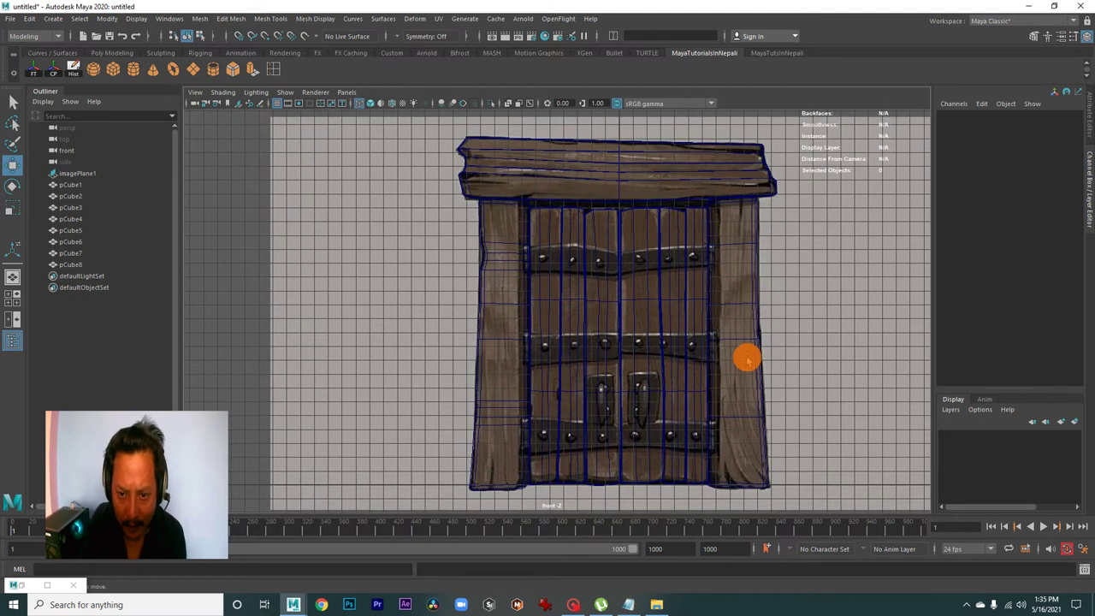
scroll(714, 359, up, 1)
scroll(648, 350, up, 1)
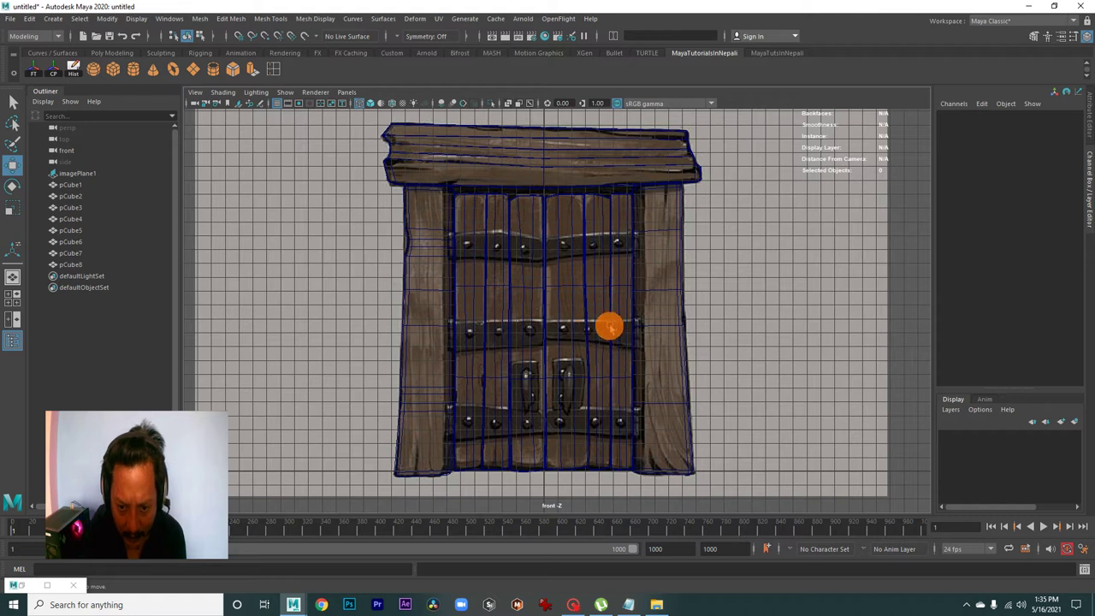
scroll(684, 359, up, 1)
scroll(699, 361, up, 1)
scroll(608, 365, down, 1)
scroll(650, 376, up, 1)
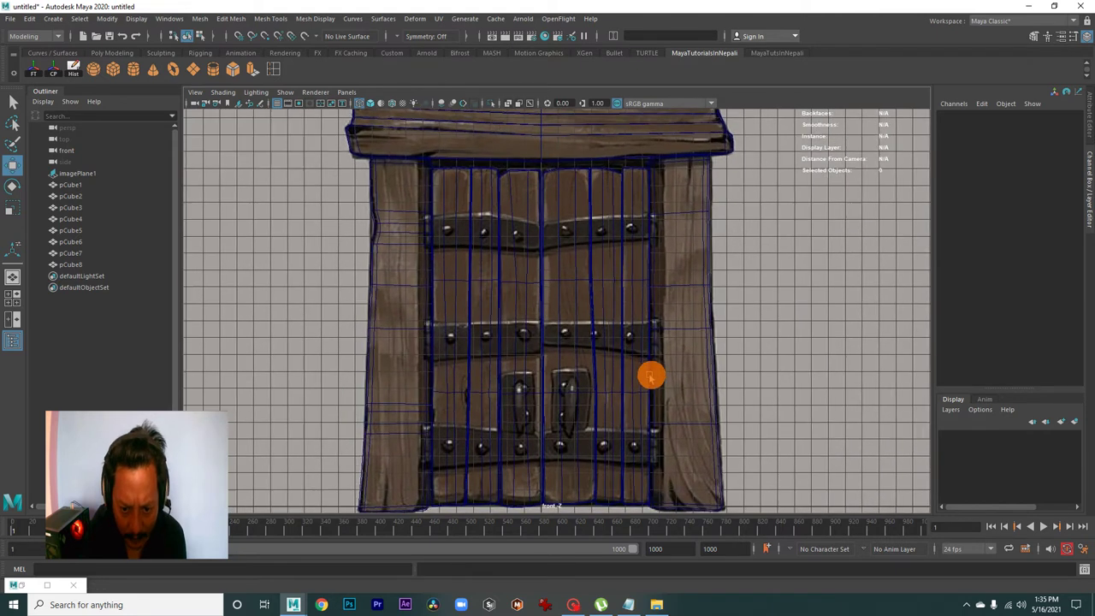
scroll(599, 374, down, 1)
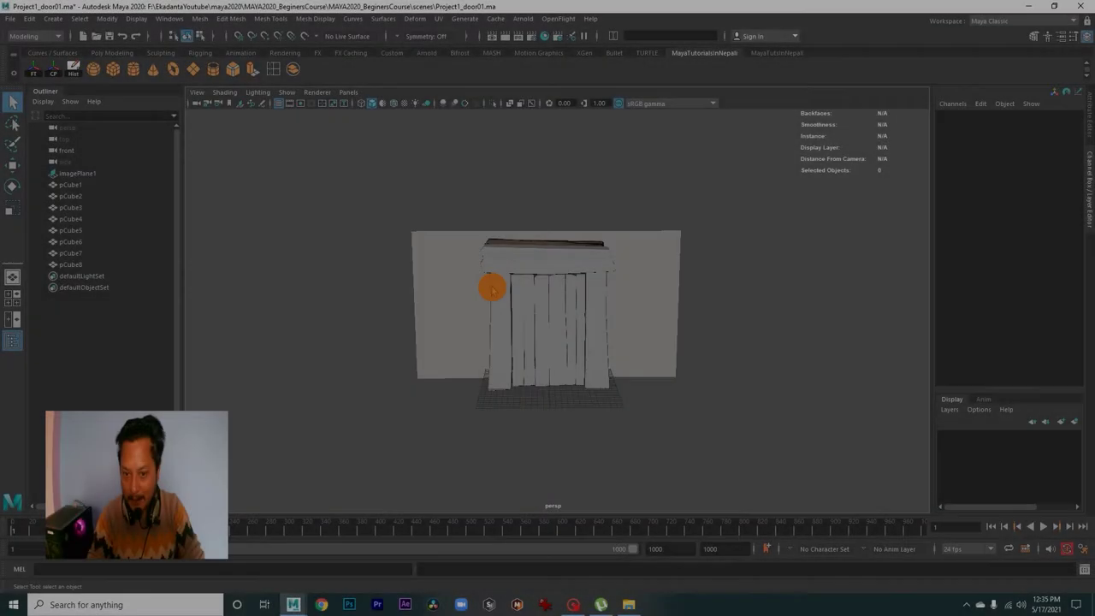
alt+right_drag(491, 288, 608, 325)
mouse_move(608, 325)
alt+mouse_down()
mouse_move(648, 354)
mouse_move(618, 317)
mouse_move(584, 337)
mouse_move(452, 299)
mouse_move(379, 335)
mouse_move(552, 350)
mouse_move(547, 333)
mouse_move(579, 345)
mouse_move(641, 333)
mouse_move(552, 345)
mouse_move(581, 374)
mouse_move(474, 368)
mouse_move(587, 371)
mouse_move(540, 384)
mouse_move(516, 369)
mouse_move(579, 352)
mouse_move(618, 371)
alt+mouse_up()
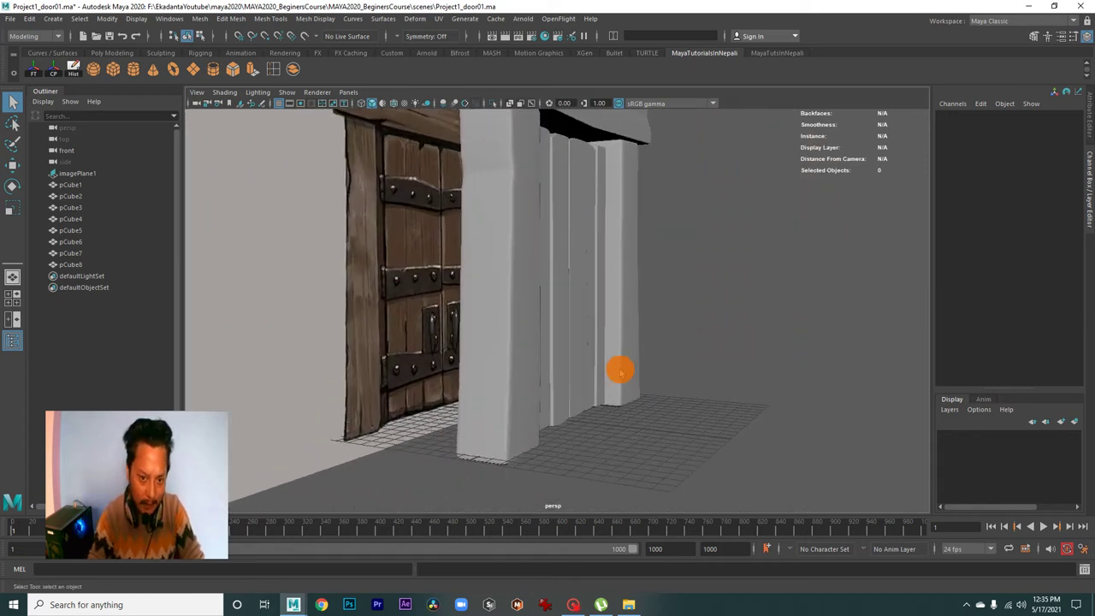
Maximize the front view and zoom onto the lower right strap end beside the right pillar
key(space)
key(space)
mouse_move(647, 410)
alt+right_down()
mouse_move(430, 347)
mouse_move(581, 379)
alt+right_up()
alt+middle_drag(582, 376, 474, 312)
mouse_move(474, 311)
alt+right_down()
mouse_move(518, 379)
mouse_move(567, 316)
alt+right_up()
alt+right_drag(555, 252, 569, 274)
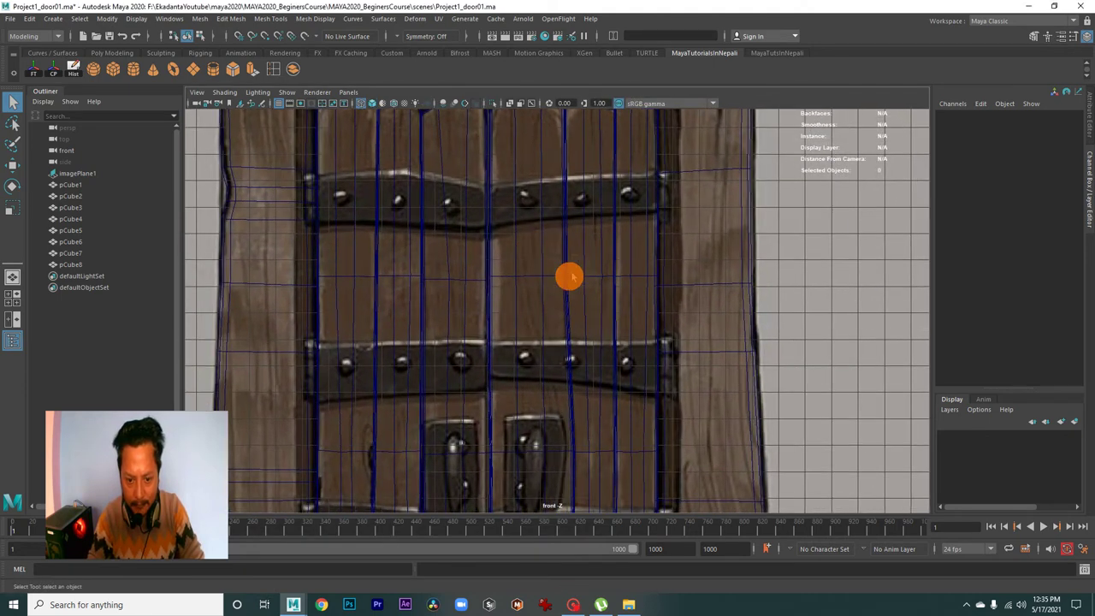
alt+middle_drag(569, 274, 559, 231)
mouse_move(540, 386)
alt+right_down()
mouse_move(501, 313)
mouse_move(562, 325)
mouse_move(513, 350)
mouse_move(625, 402)
alt+right_up()
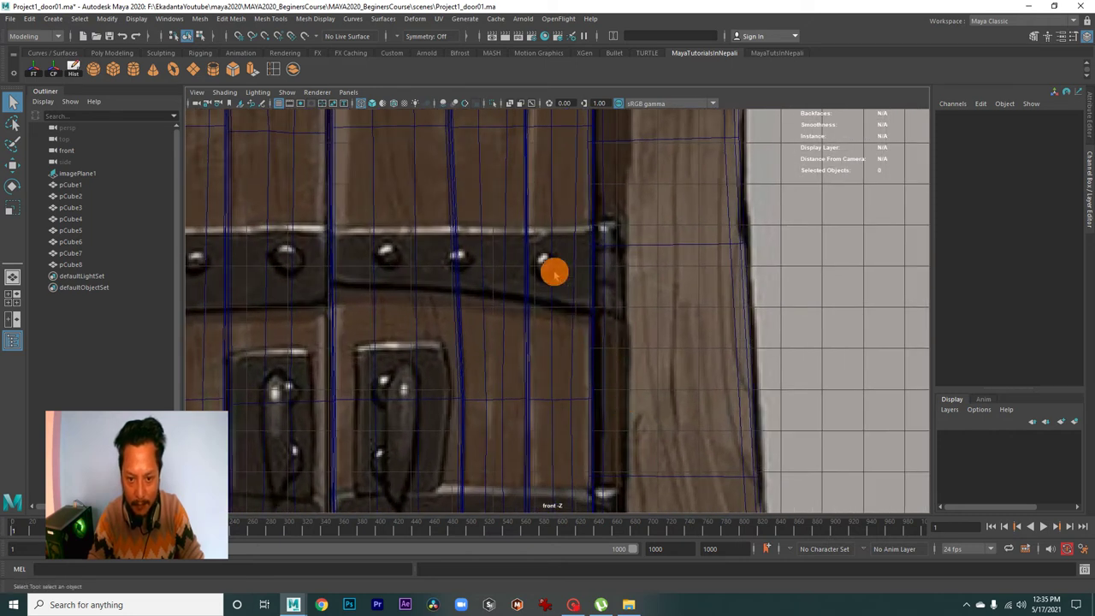
mouse_move(548, 276)
alt+right_down()
mouse_move(488, 274)
mouse_move(545, 334)
mouse_move(503, 311)
mouse_move(577, 367)
alt+right_up()
alt+middle_drag(578, 367, 564, 345)
mouse_move(634, 359)
alt+right_down()
mouse_move(452, 252)
mouse_move(536, 359)
mouse_move(633, 347)
mouse_move(546, 256)
mouse_move(770, 347)
mouse_move(611, 282)
mouse_move(649, 366)
alt+right_up()
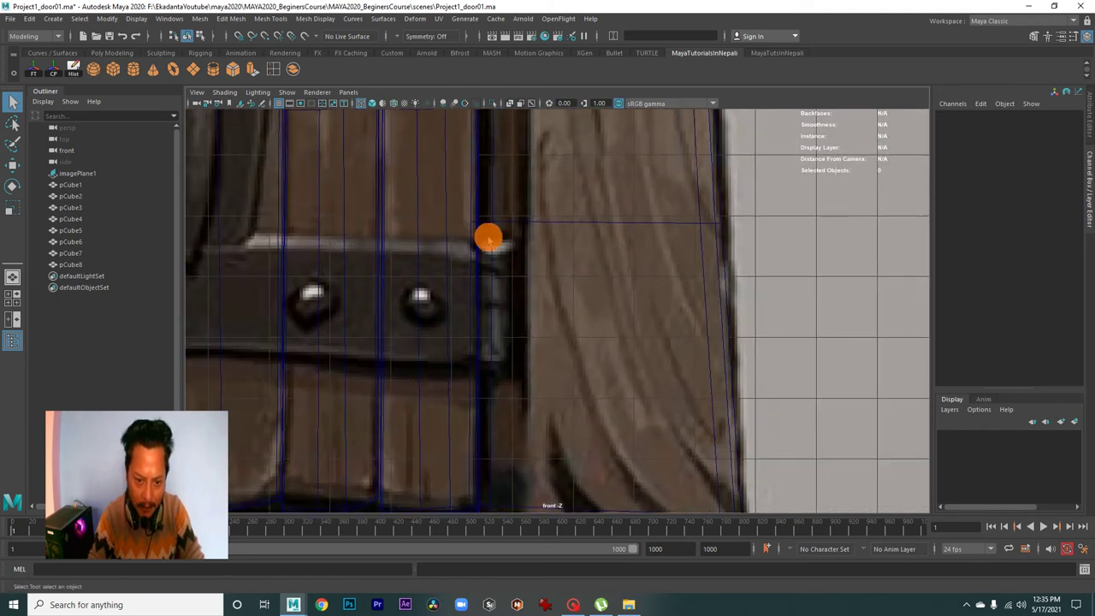
mouse_move(626, 320)
alt+right_down()
mouse_move(615, 302)
mouse_move(493, 276)
mouse_move(659, 349)
mouse_move(587, 279)
alt+right_up()
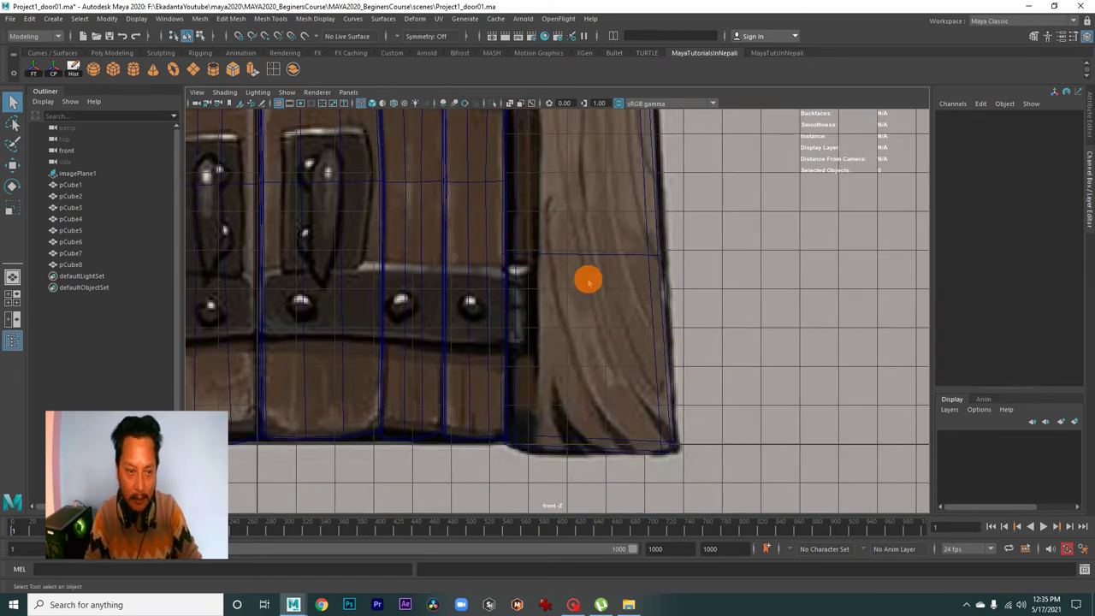
Create a polygon cylinder and move it to the strap's height beside the right pillar
click(134, 68)
mouse_move(474, 303)
alt+right_down()
mouse_move(454, 291)
mouse_move(563, 372)
mouse_move(534, 438)
alt+right_up()
key(w)
mouse_move(457, 408)
middle_down()
mouse_move(691, 416)
mouse_move(613, 420)
middle_up()
alt+right_drag(613, 420, 657, 411)
middle_drag(657, 351, 655, 225)
alt+right_drag(656, 225, 680, 294)
alt+middle_drag(679, 293, 606, 415)
mouse_move(583, 396)
mouse_down()
mouse_move(611, 391)
mouse_move(584, 387)
mouse_up()
drag(528, 339, 533, 323)
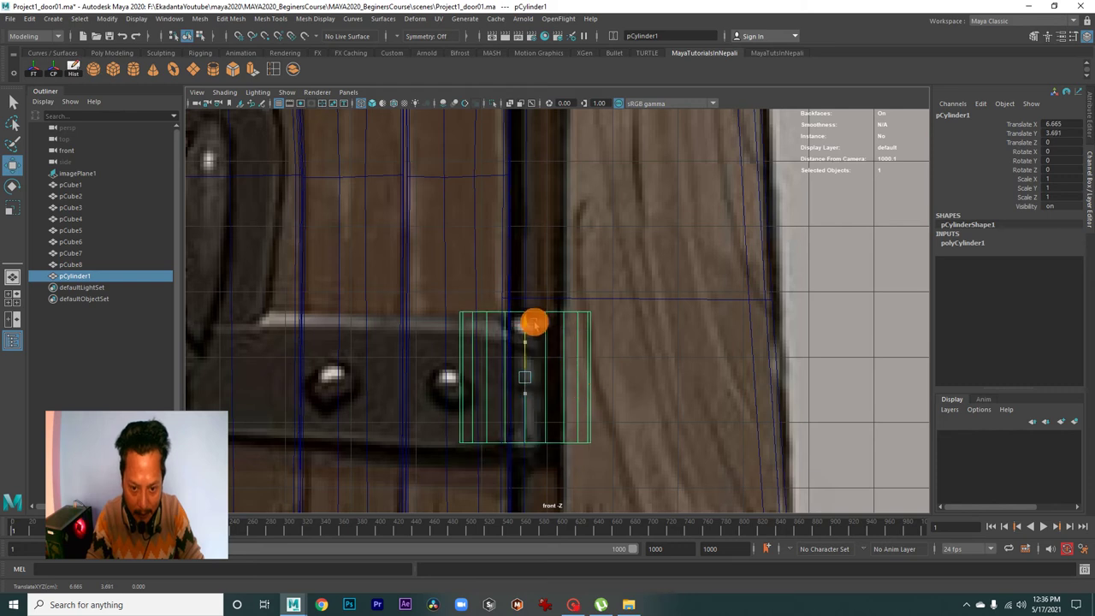
drag(578, 377, 587, 374)
mouse_move(586, 374)
alt+right_down()
mouse_move(506, 367)
mouse_move(550, 378)
alt+right_up()
alt+middle_drag(550, 379, 537, 379)
Set the cylinder's Subdivisions Axis to 8 in polyCylinder1
click(964, 243)
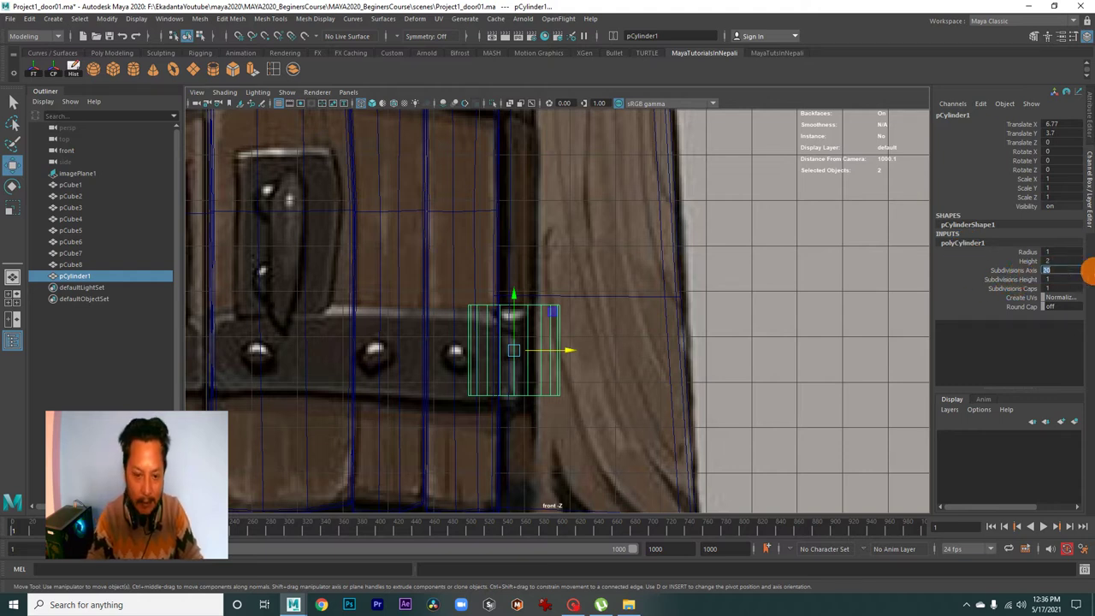
text(8)
key(Return)
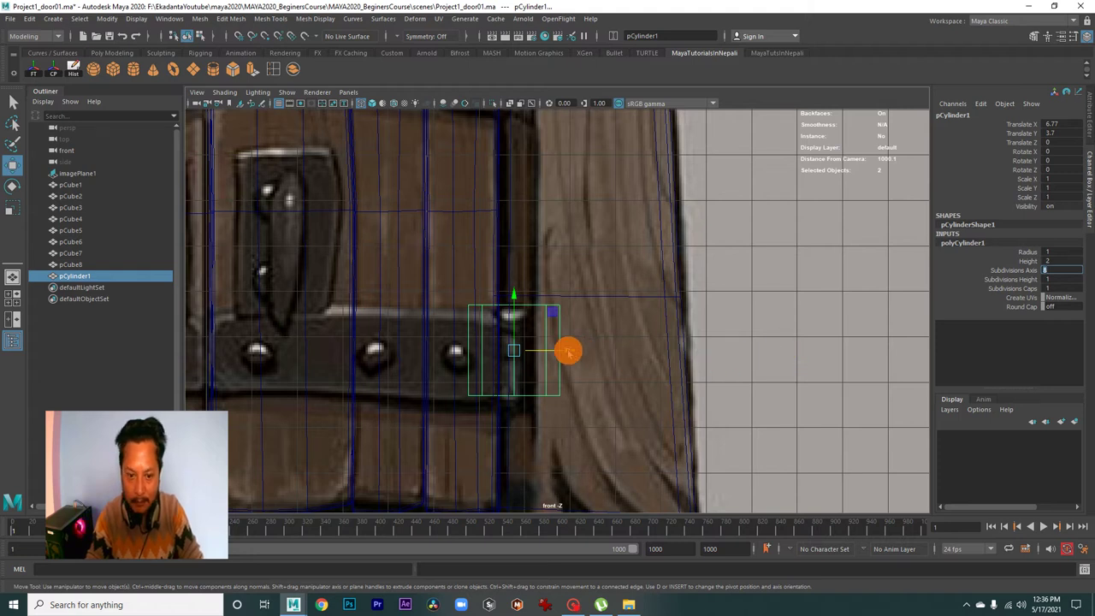
alt+right_drag(569, 352, 673, 379)
alt+middle_drag(604, 371, 584, 358)
mouse_move(584, 358)
alt+right_down()
mouse_move(636, 370)
mouse_move(625, 366)
alt+right_up()
In perspective, move the cylinder forward in Z and left in X against the pillar
key(space)
key(space)
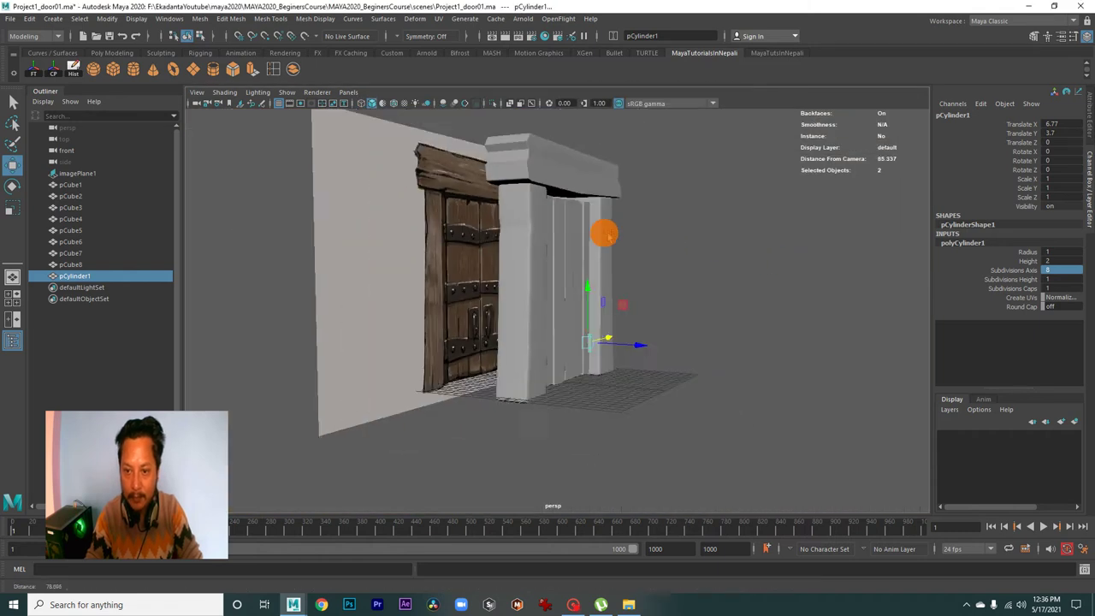
alt+drag(604, 232, 557, 285)
mouse_move(556, 285)
alt+right_down()
mouse_move(550, 325)
mouse_move(560, 328)
alt+right_up()
mouse_move(561, 334)
alt+mouse_down()
mouse_move(613, 325)
mouse_move(655, 354)
mouse_move(637, 362)
mouse_move(672, 384)
alt+mouse_up()
alt+right_drag(673, 384, 613, 357)
mouse_move(613, 357)
alt+mouse_down()
mouse_move(691, 415)
mouse_move(681, 394)
mouse_move(707, 401)
mouse_move(648, 413)
mouse_move(604, 384)
mouse_move(697, 420)
mouse_move(655, 403)
mouse_move(670, 387)
mouse_move(653, 371)
mouse_move(587, 367)
alt+mouse_up()
Orbit and zoom around the pillar to check the cylinder's placement
alt+right_drag(587, 367, 730, 411)
mouse_move(729, 412)
alt+mouse_down()
mouse_move(631, 390)
mouse_move(642, 389)
alt+mouse_up()
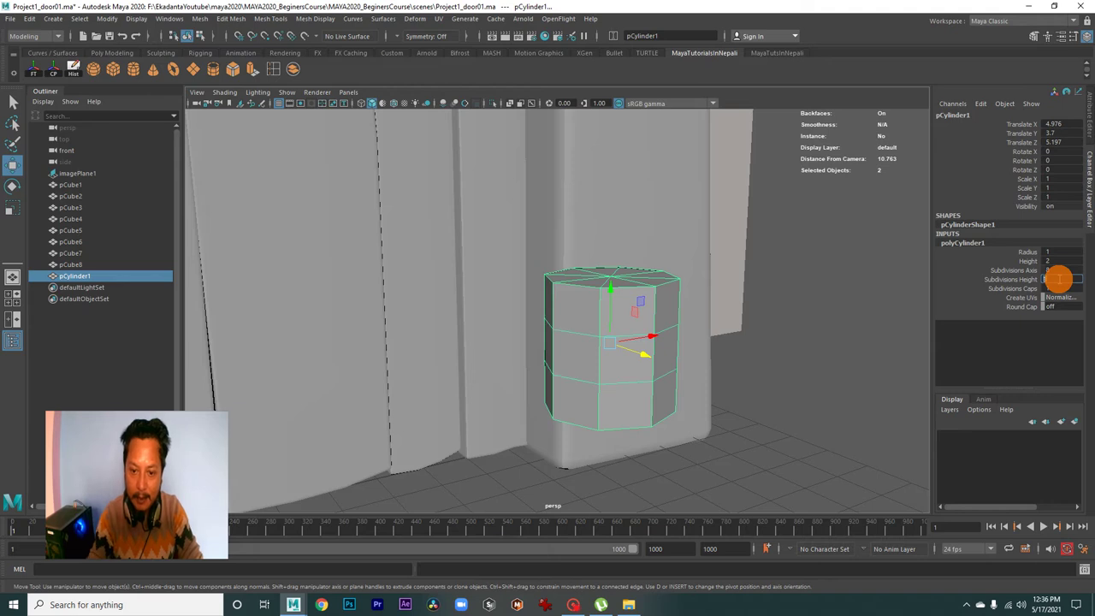
alt+right_drag(806, 379, 696, 367)
mouse_move(696, 367)
alt+mouse_down()
mouse_move(738, 371)
mouse_move(735, 351)
mouse_move(777, 379)
alt+mouse_up()
mouse_move(777, 379)
alt+right_down()
mouse_move(721, 382)
mouse_move(740, 386)
mouse_move(730, 386)
alt+right_up()
alt+drag(733, 372, 646, 353)
alt+right_drag(628, 336, 646, 346)
In the front view, move the cylinder onto the hinge knuckle and shrink it uniformly
key(space)
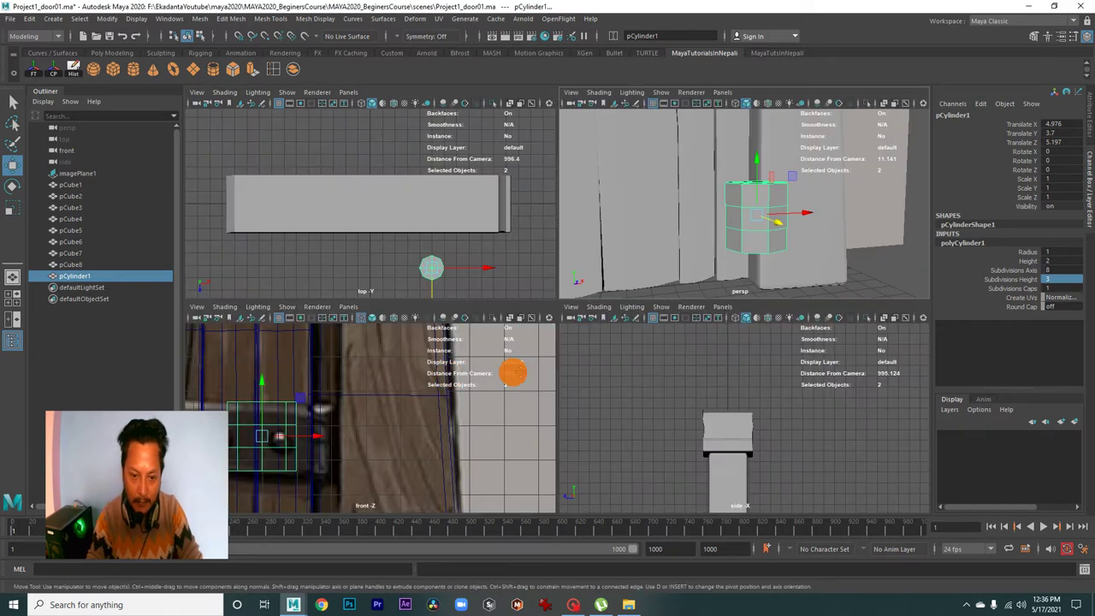
key(space)
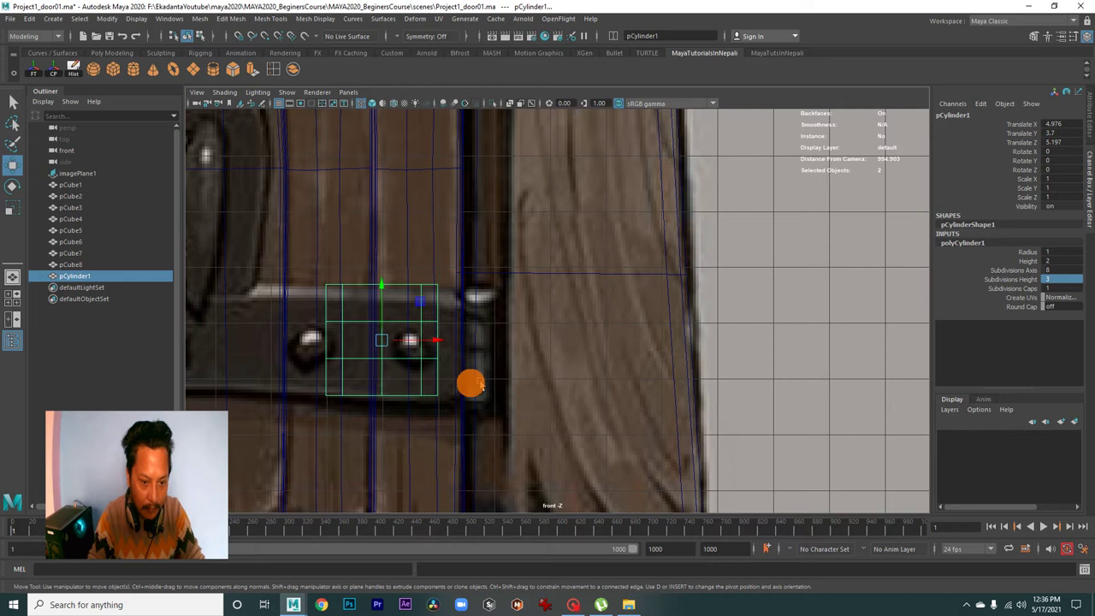
mouse_move(425, 346)
mouse_down()
mouse_move(529, 345)
mouse_move(412, 344)
mouse_up()
key(r)
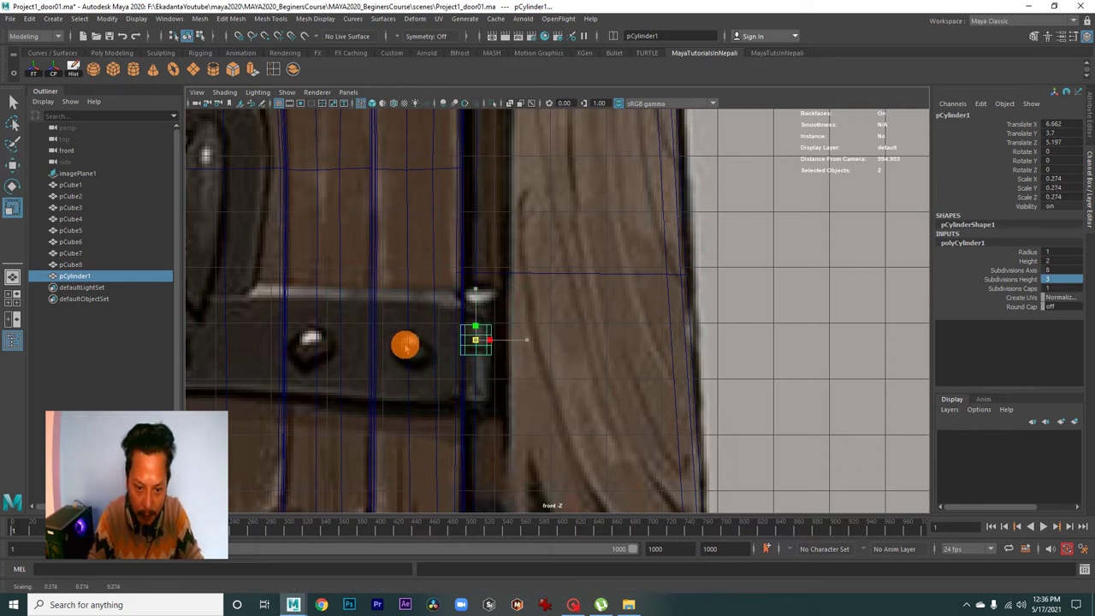
scroll(499, 391, up, 3)
scroll(496, 354, up, 1)
Stretch the pin taller to Scale Y 0.997 and adjust it to Translate Y 3.607
key(w)
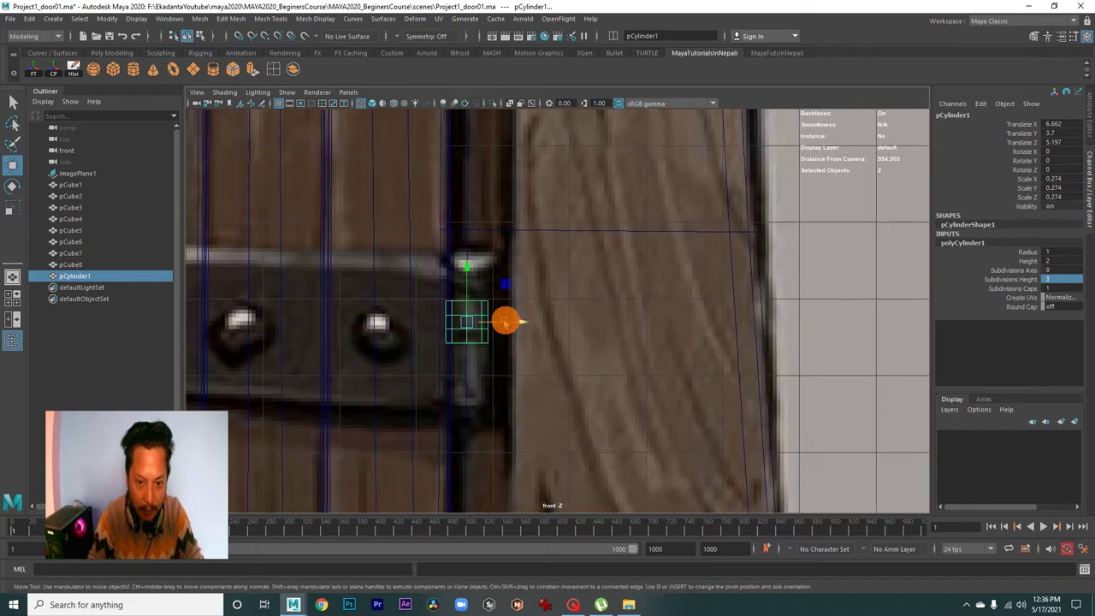
drag(504, 323, 521, 324)
key(r)
drag(473, 272, 460, 214)
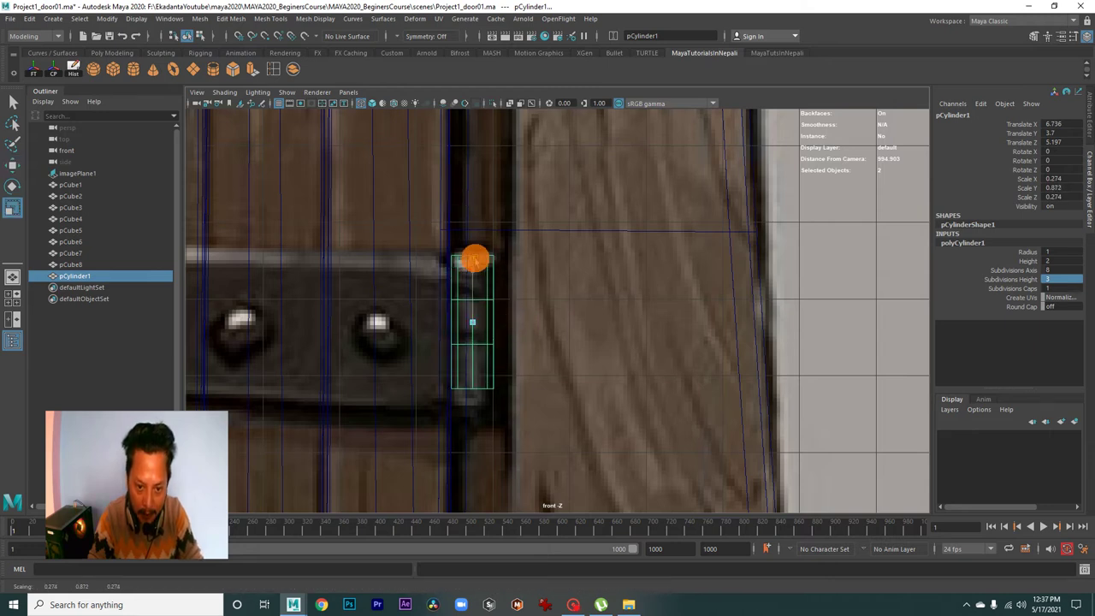
scroll(479, 296, up, 1)
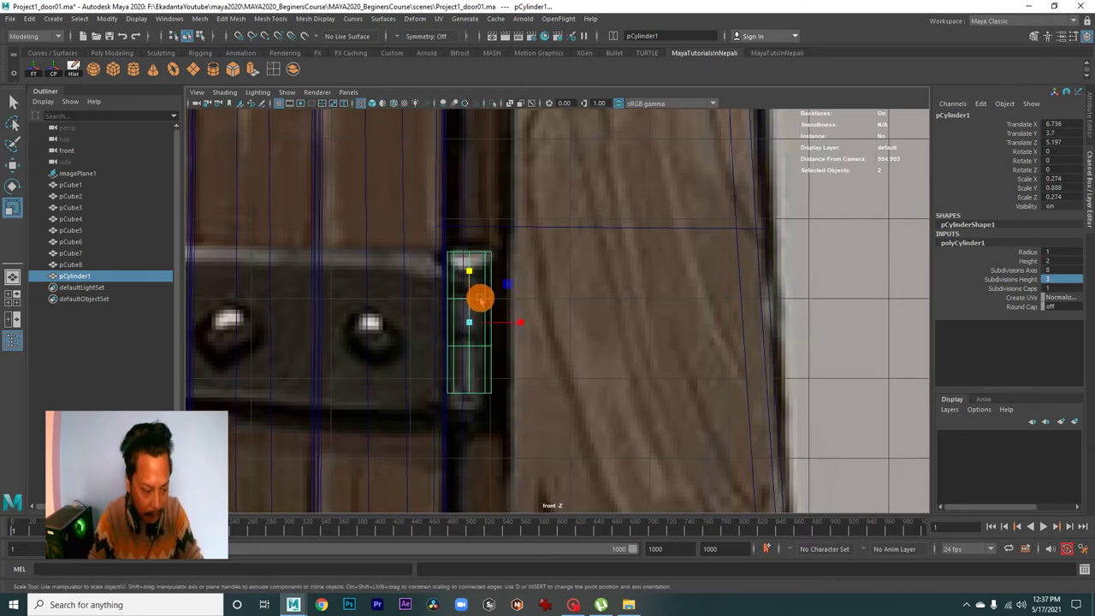
key(w)
drag(471, 286, 470, 272)
key(r)
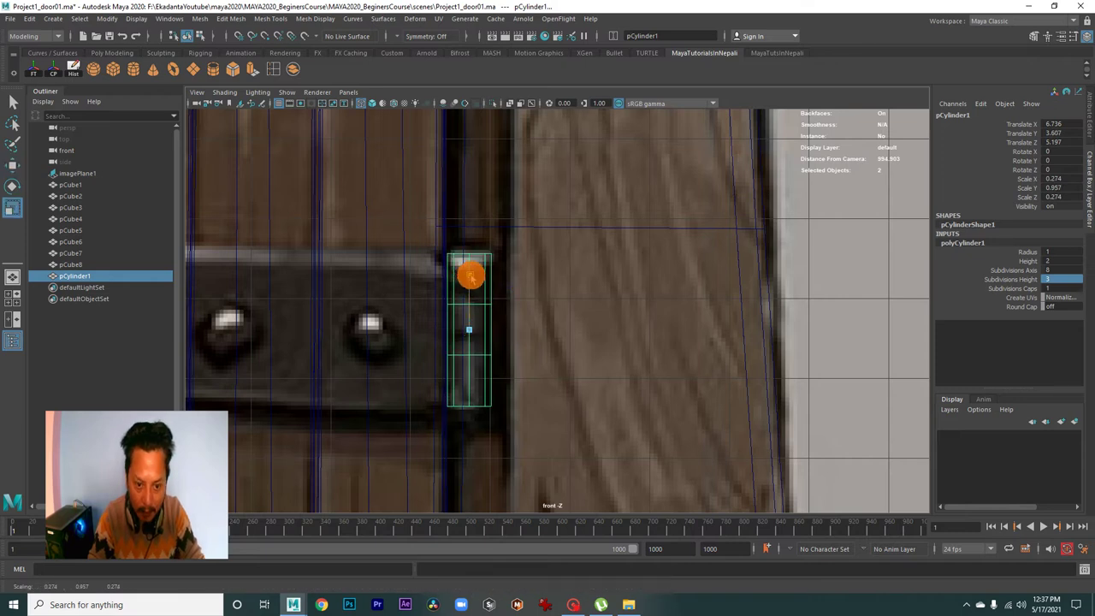
Orbit the perspective view in close around the slim hinge pin
key(space)
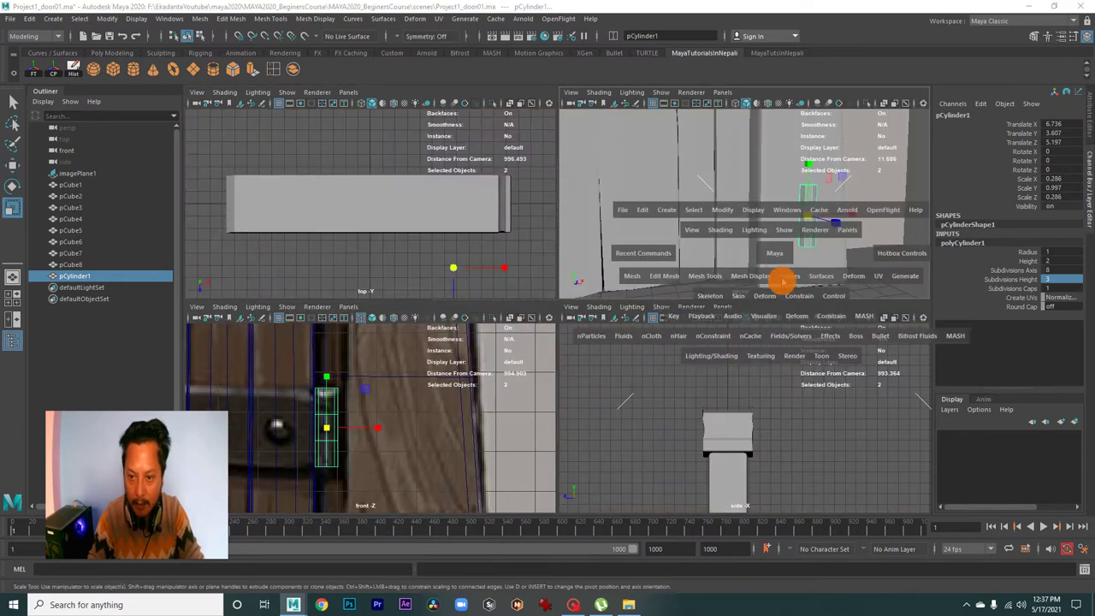
key(space)
alt+drag(713, 308, 759, 367)
alt+right_drag(759, 367, 650, 355)
mouse_move(650, 355)
alt+mouse_down()
mouse_move(679, 384)
mouse_move(667, 384)
alt+mouse_up()
alt+right_drag(667, 384, 672, 318)
Select the two middle rings of side faces on the cylinder
right_drag(639, 285, 639, 334)
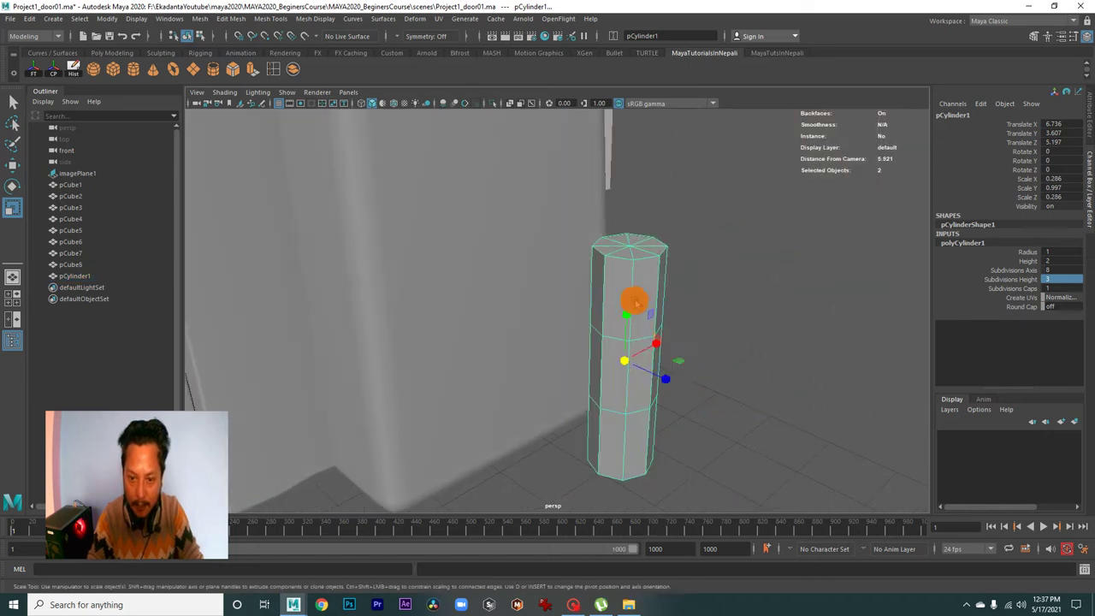
click(644, 291)
alt+drag(644, 275, 655, 298)
alt+right_drag(655, 299, 726, 342)
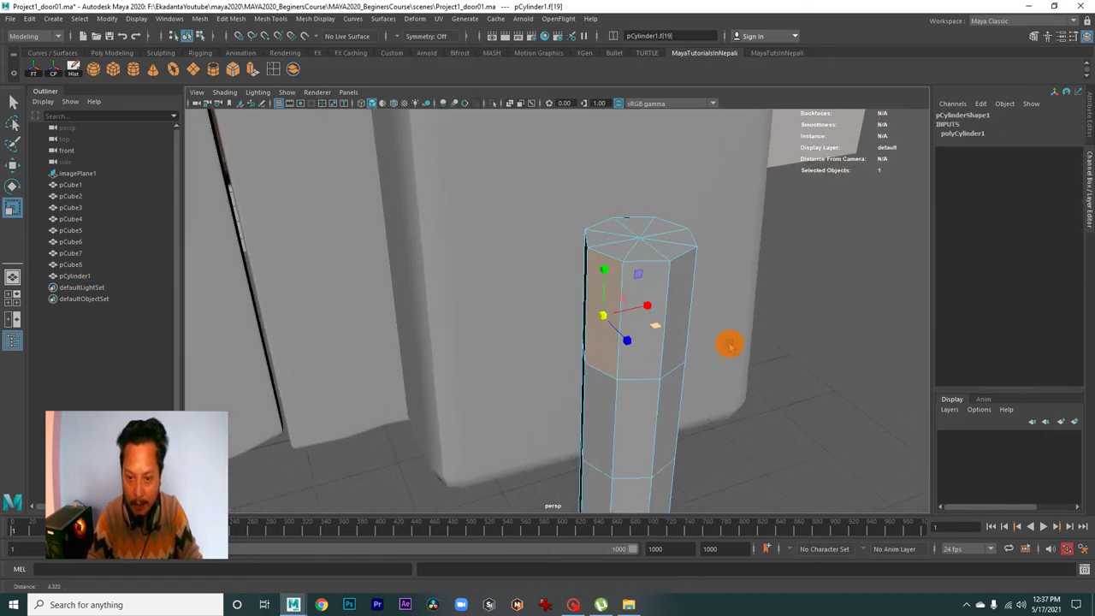
shift+click(652, 289)
double_click(651, 289)
alt+right_drag(652, 289, 710, 330)
mouse_move(710, 330)
alt+mouse_down()
mouse_move(752, 294)
mouse_move(731, 265)
alt+mouse_up()
click(631, 354)
double_click(632, 353)
alt+right_drag(721, 362, 557, 372)
mouse_move(557, 371)
alt+mouse_down()
mouse_move(656, 394)
mouse_move(705, 382)
mouse_move(657, 384)
alt+mouse_up()
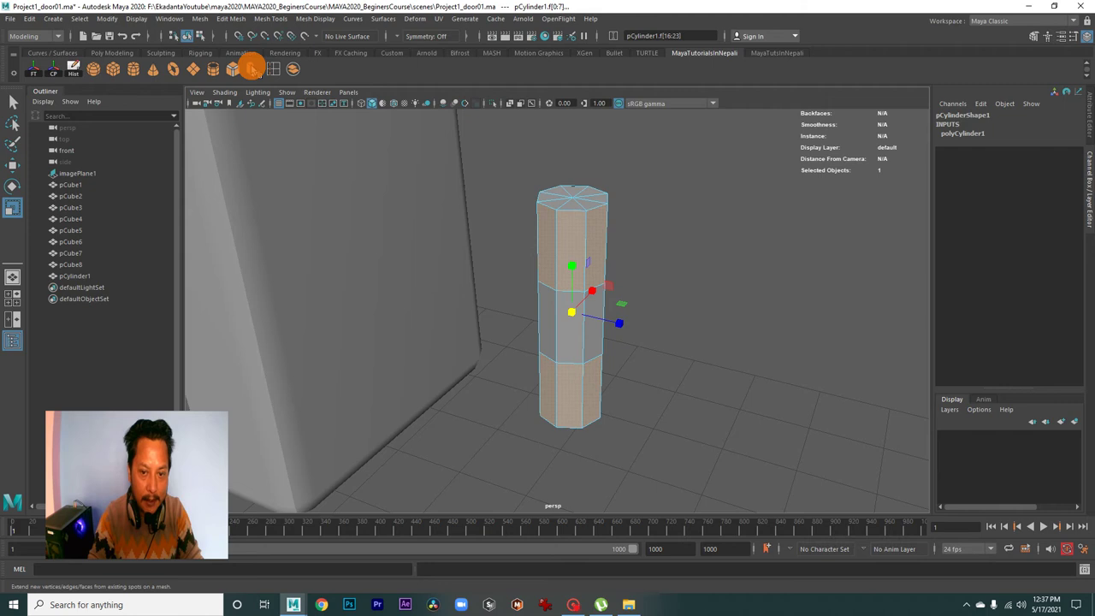
Extrude the middle faces with Offset 0.07 and return to Object Mode
click(252, 68)
mouse_move(659, 254)
alt+mouse_down()
mouse_move(687, 325)
mouse_move(554, 325)
mouse_move(526, 347)
mouse_move(542, 362)
mouse_move(579, 328)
mouse_move(596, 368)
mouse_move(642, 359)
mouse_move(586, 286)
alt+mouse_up()
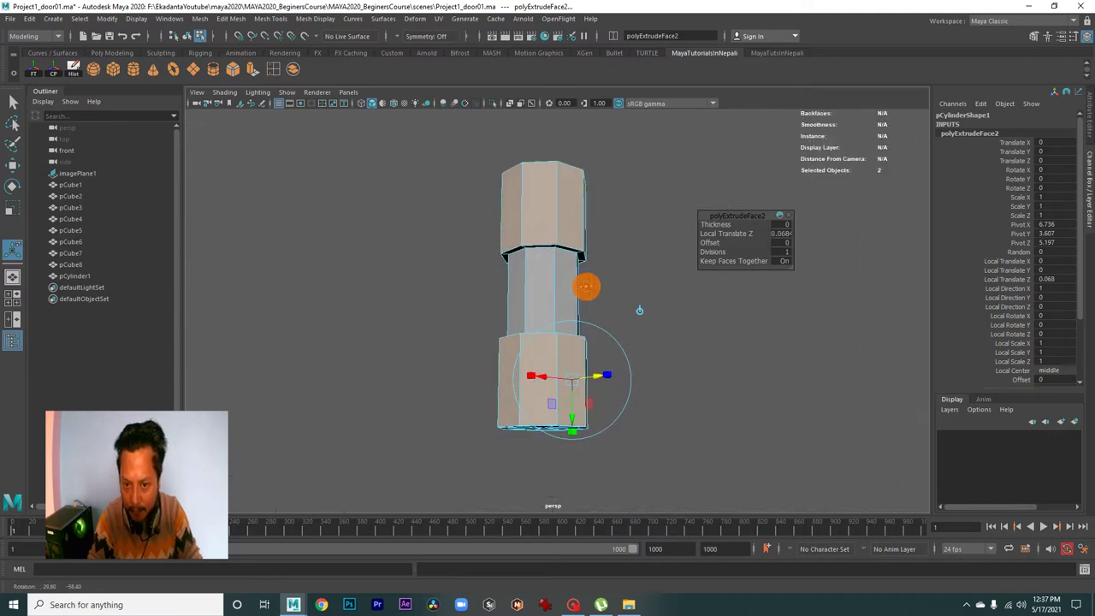
drag(711, 242, 776, 244)
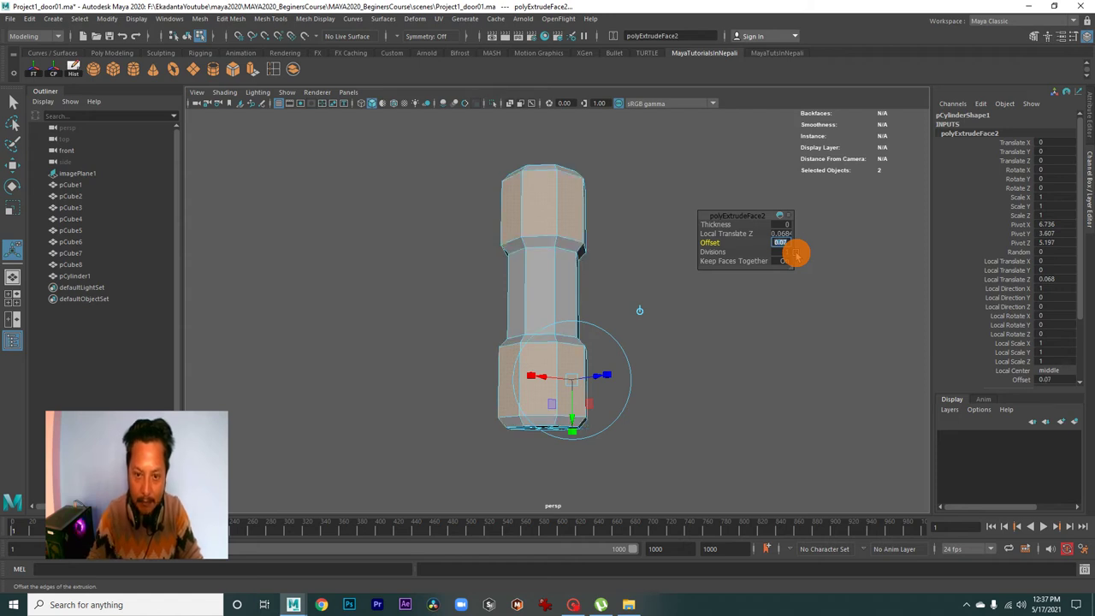
alt+drag(668, 319, 611, 272)
right_click(536, 198)
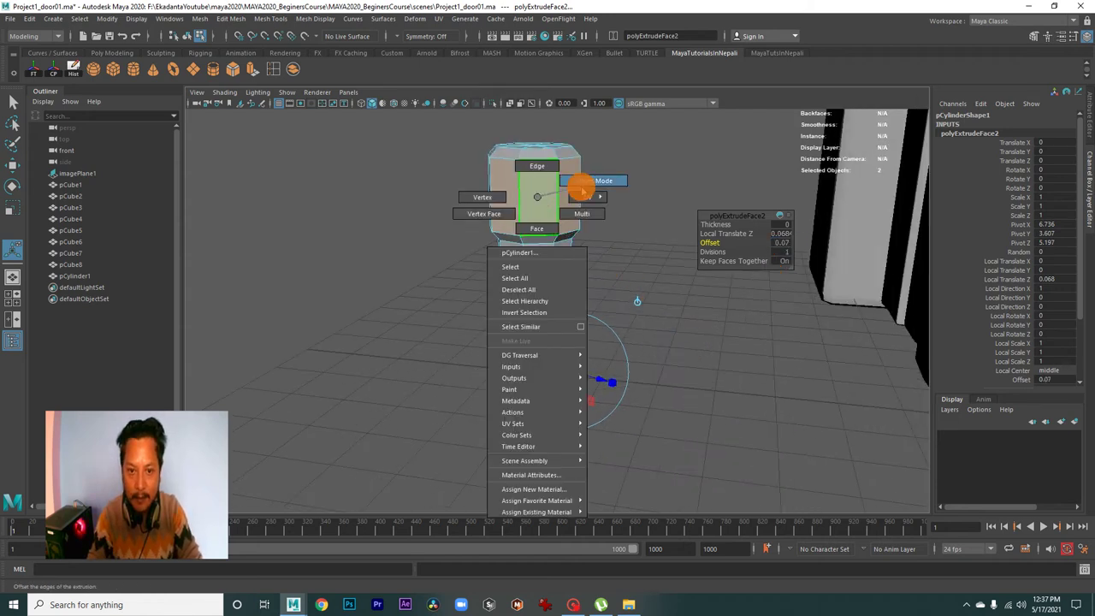
alt+right_drag(630, 242, 489, 256)
Preview the knuckled hinge pin smoothed with key 3 and inspect it from several angles
scroll(570, 299, up, 3)
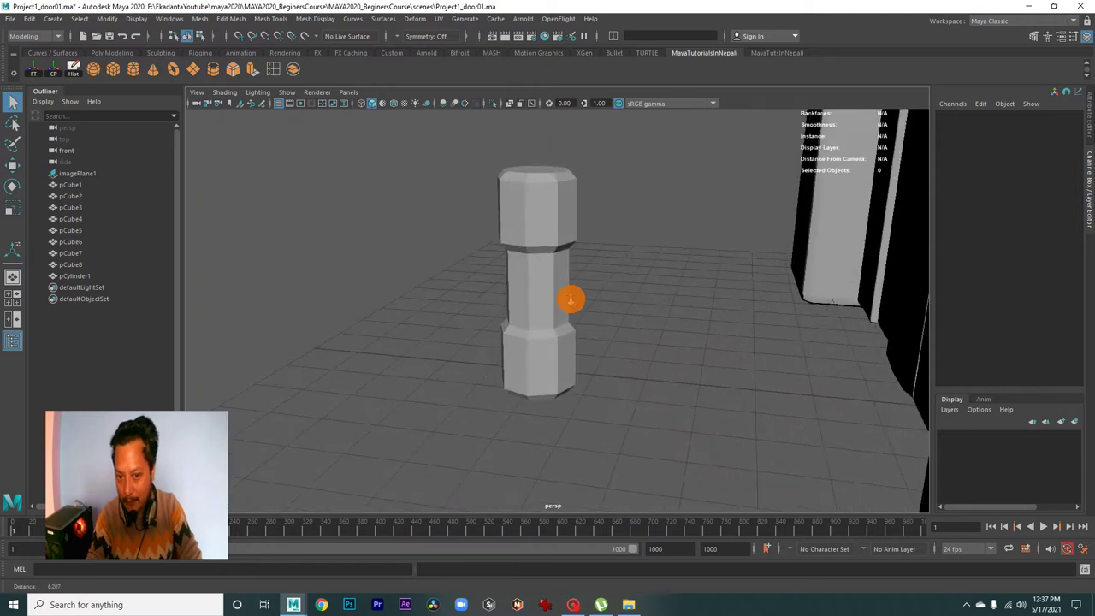
mouse_move(571, 300)
alt+mouse_down()
mouse_move(525, 327)
mouse_move(603, 346)
mouse_move(520, 245)
alt+mouse_up()
click(543, 285)
key(3)
click(597, 317)
mouse_move(597, 317)
alt+mouse_down()
mouse_move(547, 245)
mouse_move(533, 313)
mouse_move(453, 291)
mouse_move(579, 368)
alt+mouse_up()
click(523, 286)
mouse_move(522, 286)
alt+mouse_down()
mouse_move(582, 325)
mouse_move(648, 346)
mouse_move(622, 312)
mouse_move(501, 274)
mouse_move(505, 304)
mouse_move(488, 307)
mouse_move(647, 320)
mouse_move(673, 340)
alt+mouse_up()
click(743, 288)
click(550, 244)
click(674, 340)
click(554, 272)
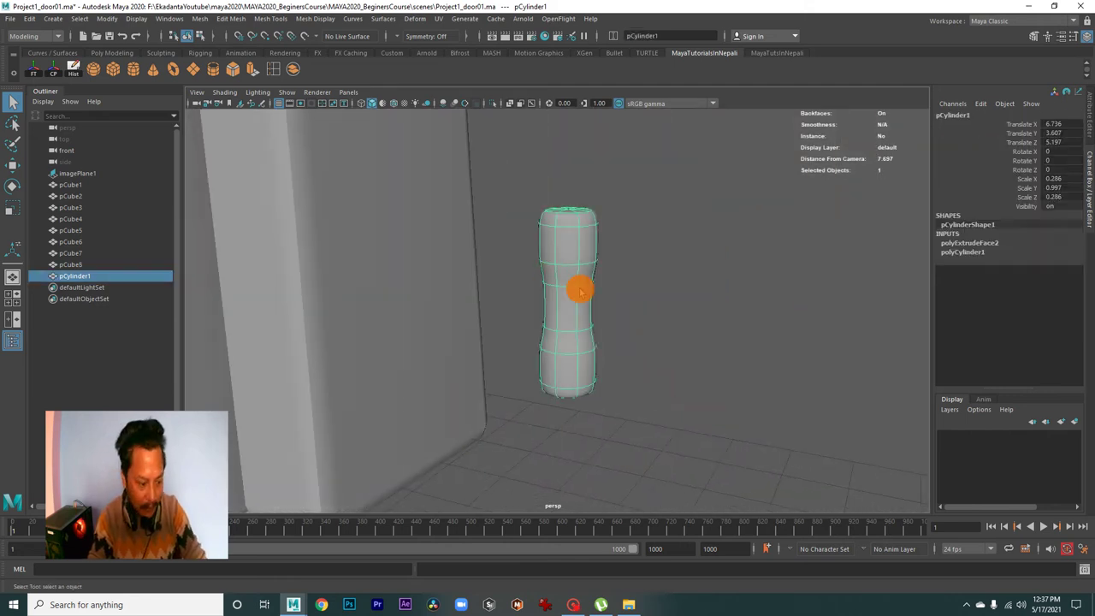
Turn off smooth preview and select the top and bottom edge loops of the column
key(1)
click(656, 313)
click(557, 251)
mouse_move(557, 252)
alt+mouse_down()
mouse_move(626, 289)
mouse_move(599, 335)
alt+mouse_up()
mouse_move(598, 335)
alt+right_down()
mouse_move(618, 330)
mouse_move(586, 244)
alt+right_up()
double_click(595, 266)
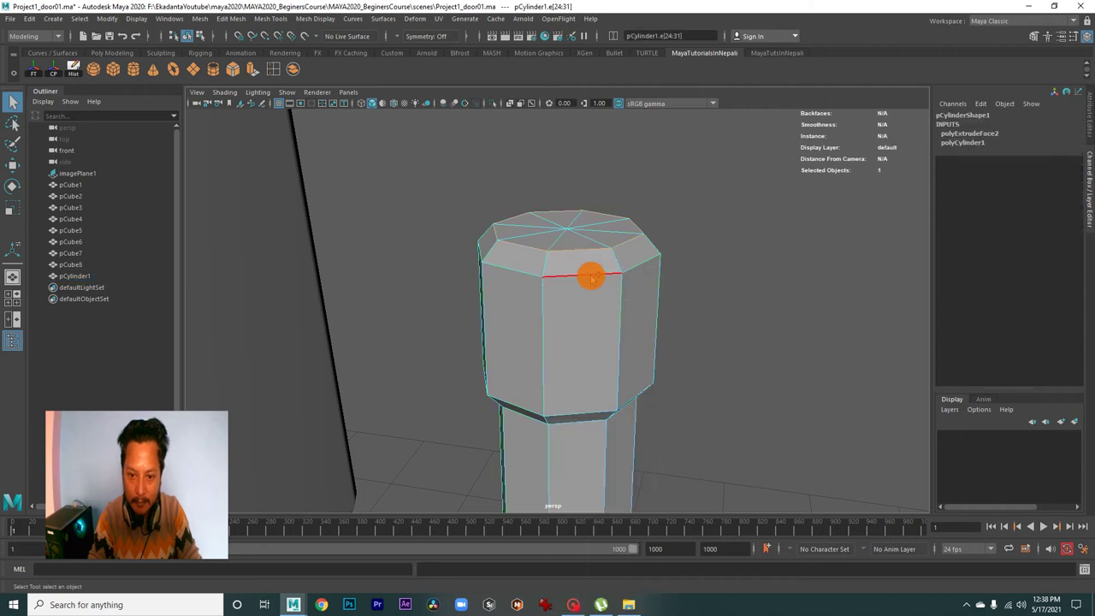
mouse_move(643, 321)
alt+mouse_down()
mouse_move(606, 274)
mouse_move(574, 261)
alt+mouse_up()
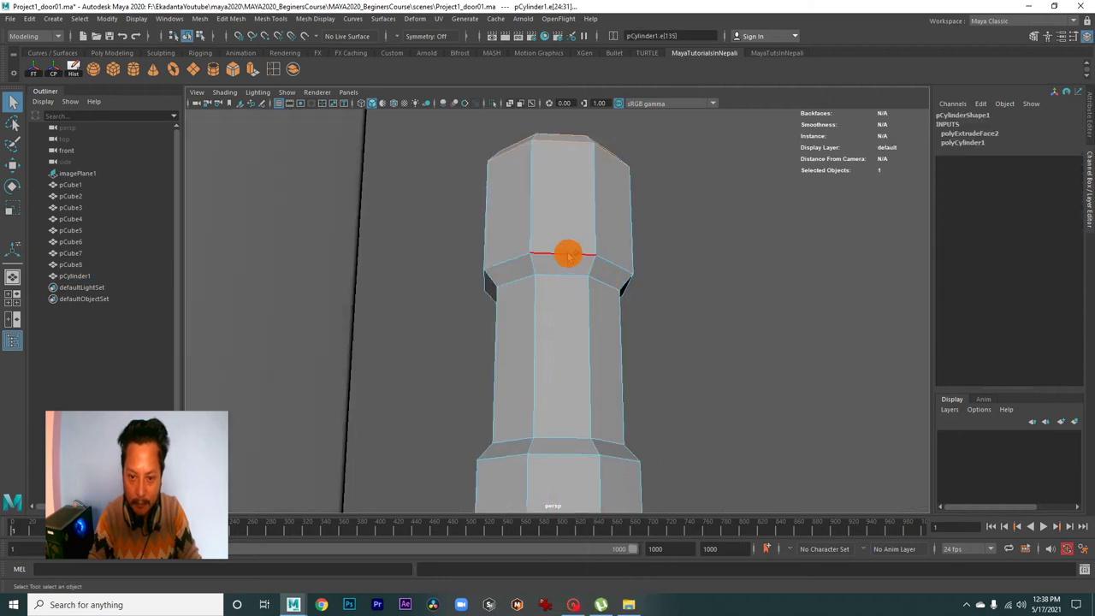
mouse_move(609, 314)
alt+mouse_down()
mouse_move(570, 337)
mouse_move(598, 485)
alt+mouse_up()
alt+middle_drag(615, 475, 607, 363)
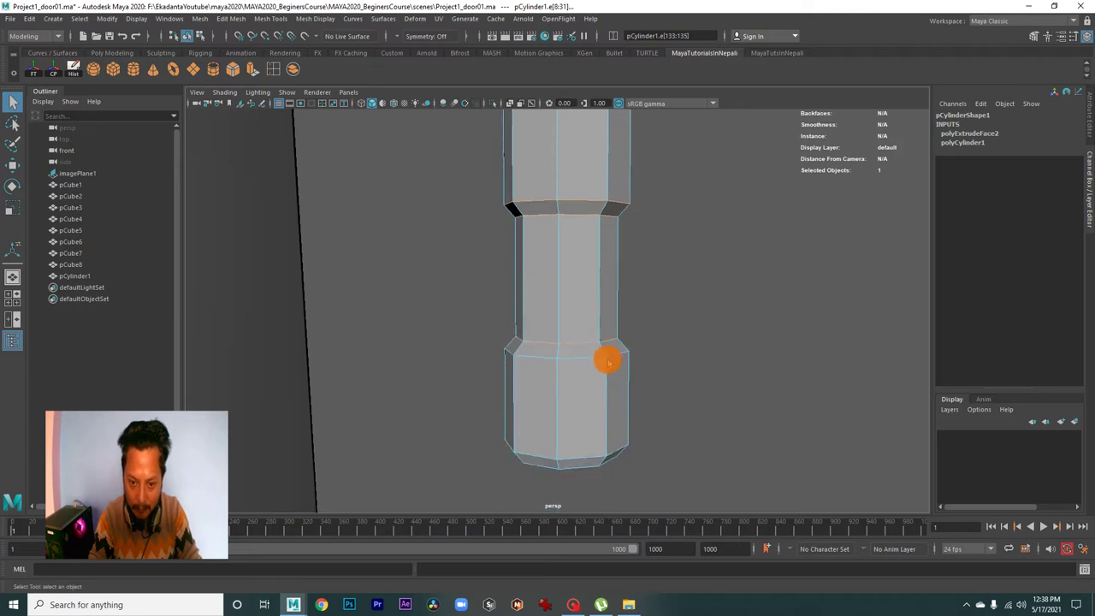
alt+drag(587, 353, 587, 364)
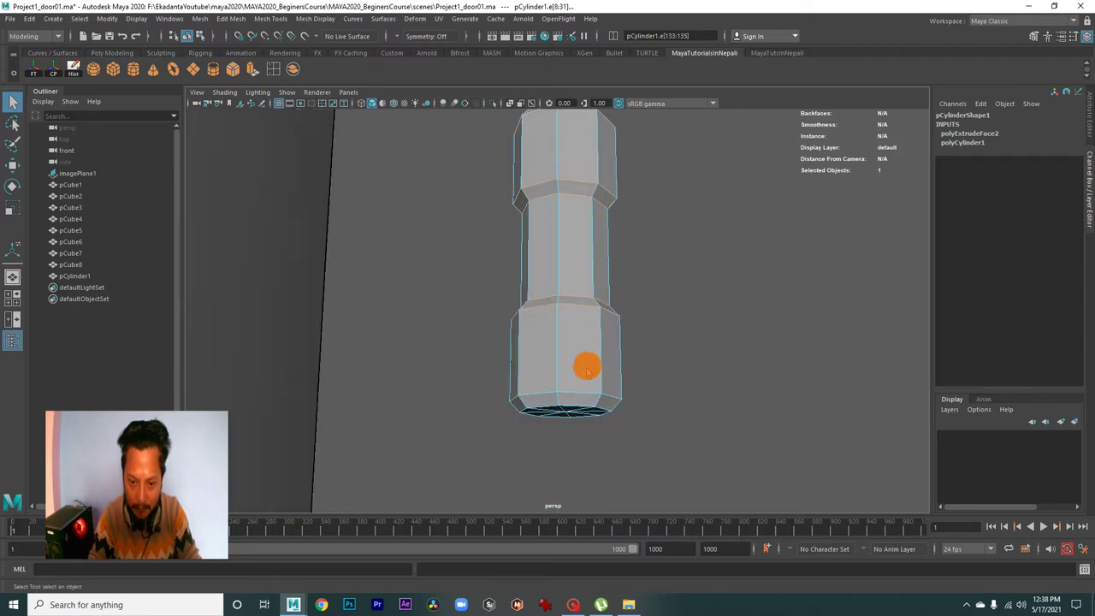
alt+right_drag(587, 365, 641, 340)
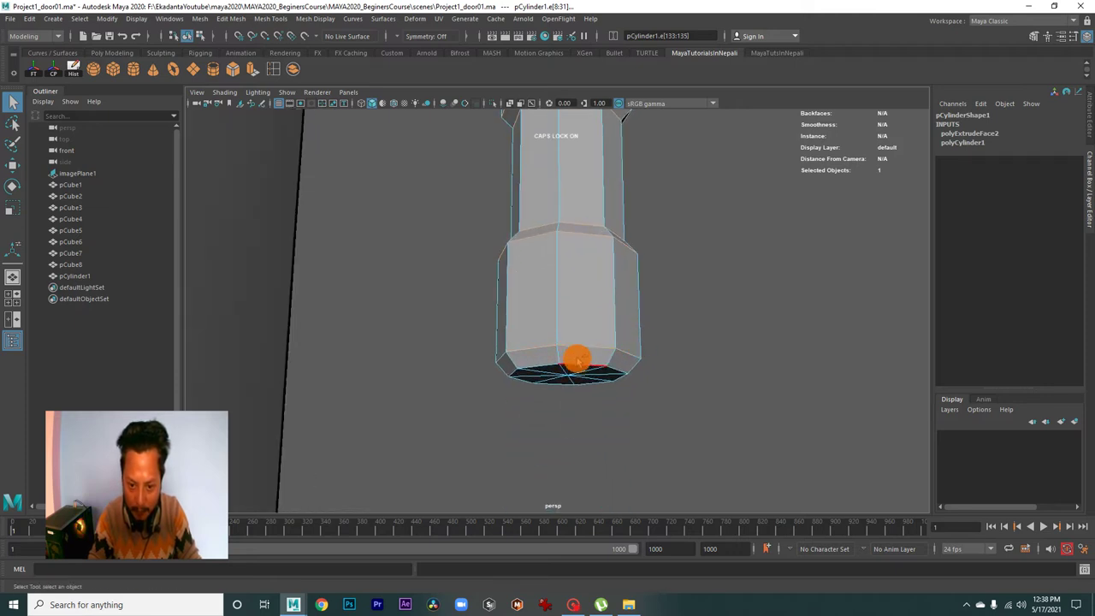
alt+drag(674, 380, 628, 385)
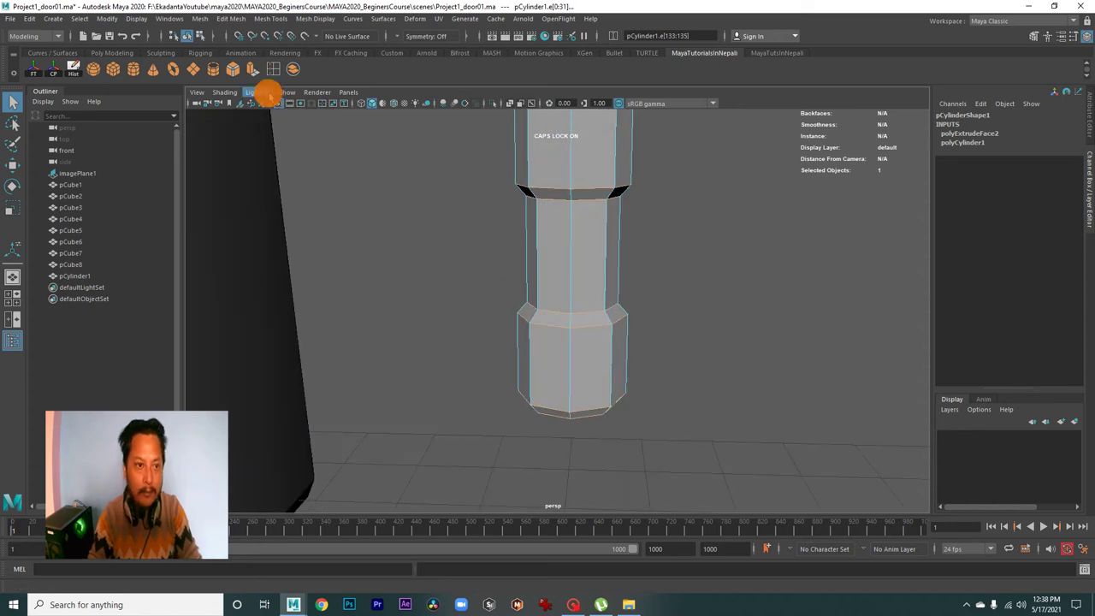
Bevel the end edge loops with Ctrl+B at a Fraction of 0.3, then return to object mode
key(ctrl+b)
mouse_move(667, 237)
alt+mouse_down()
mouse_move(633, 306)
mouse_move(569, 306)
alt+mouse_up()
alt+middle_drag(569, 306, 642, 362)
alt+drag(642, 362, 684, 334)
click(959, 135)
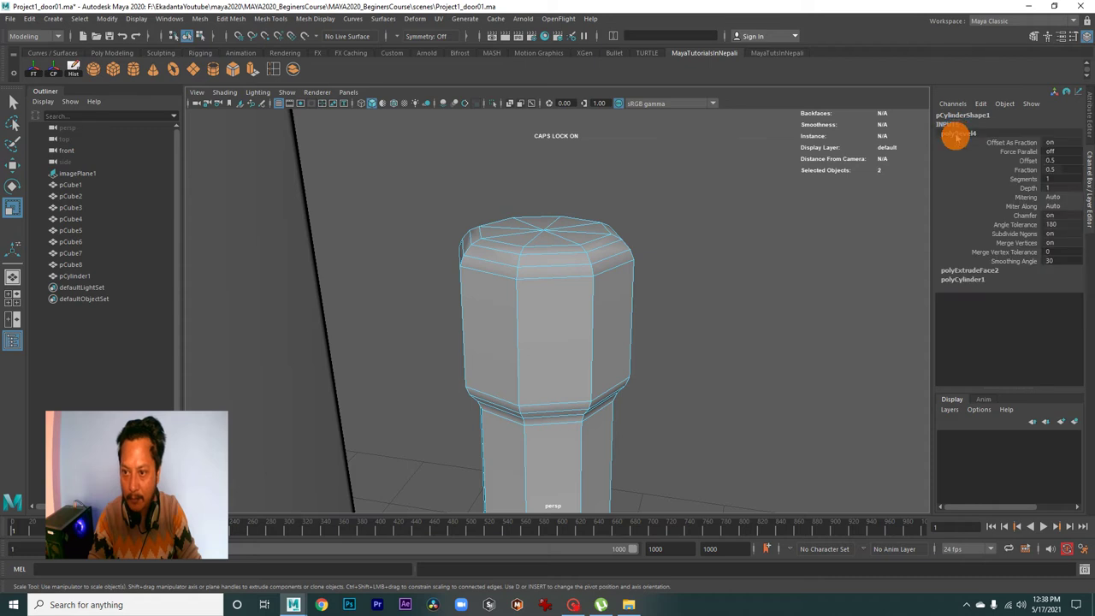
key(t)
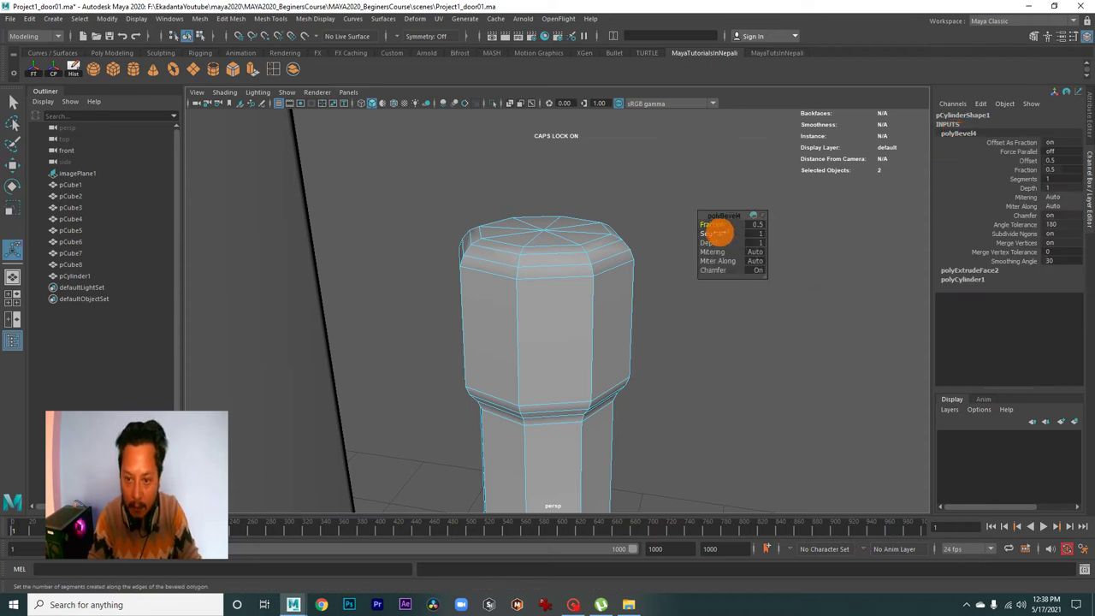
drag(713, 225, 715, 220)
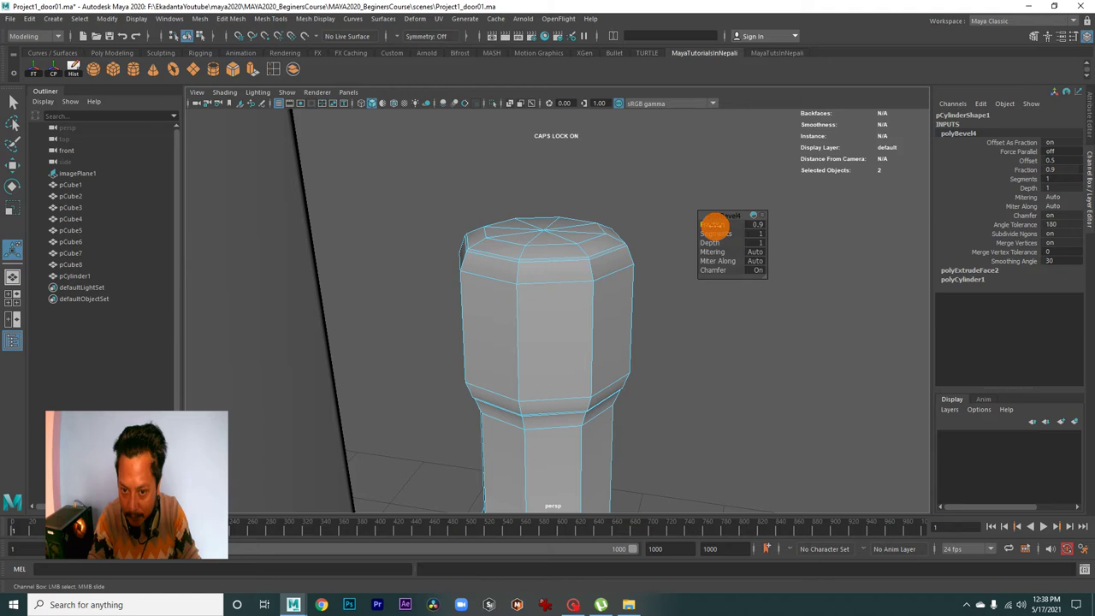
drag(713, 224, 712, 226)
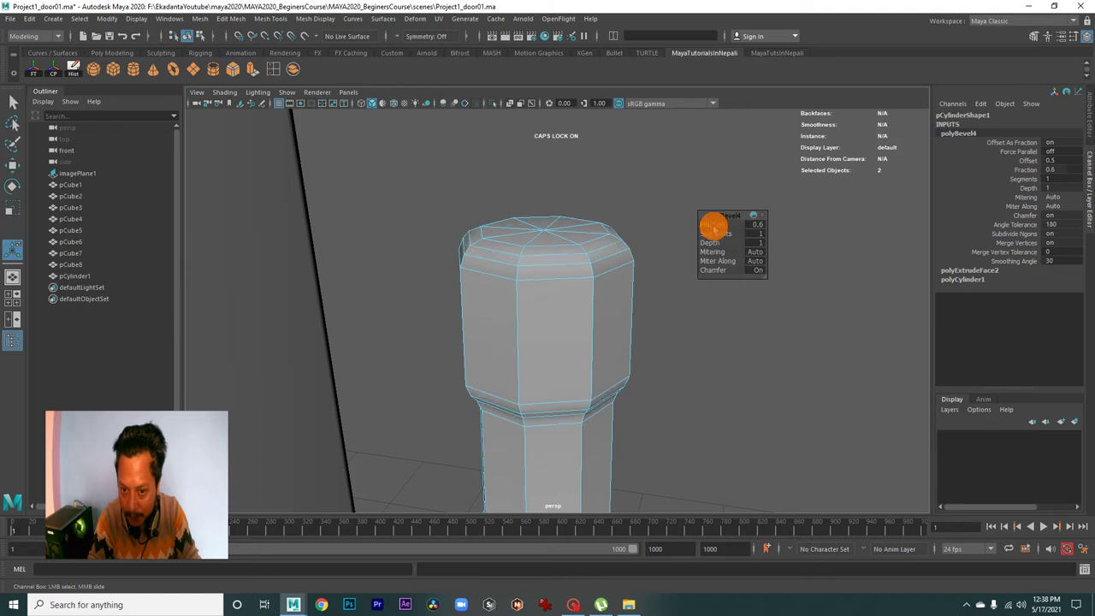
alt+right_drag(713, 227, 690, 294)
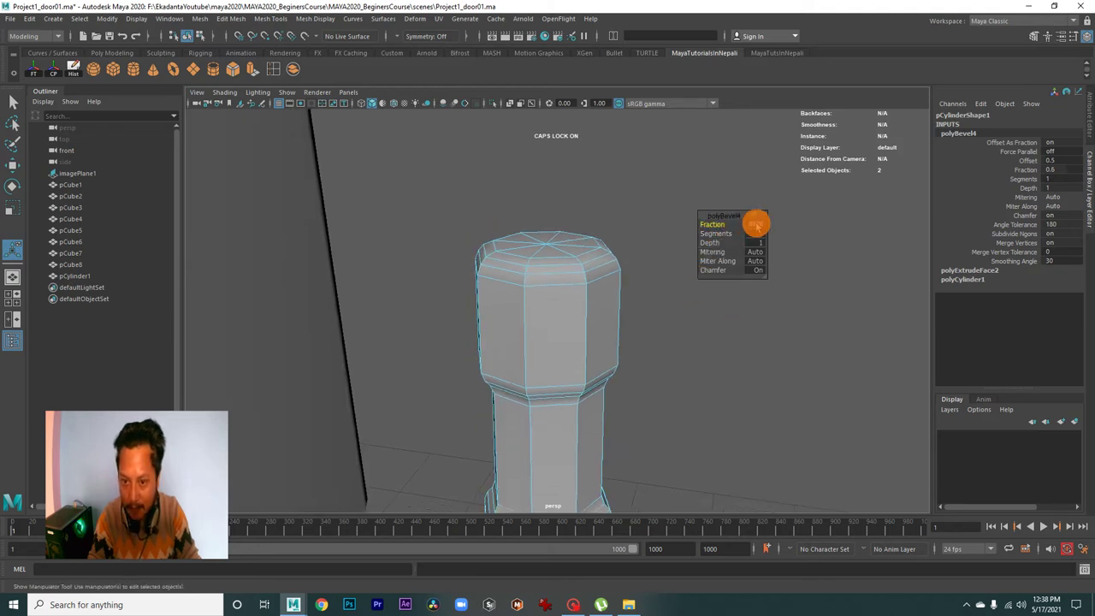
text(3)
key(Return)
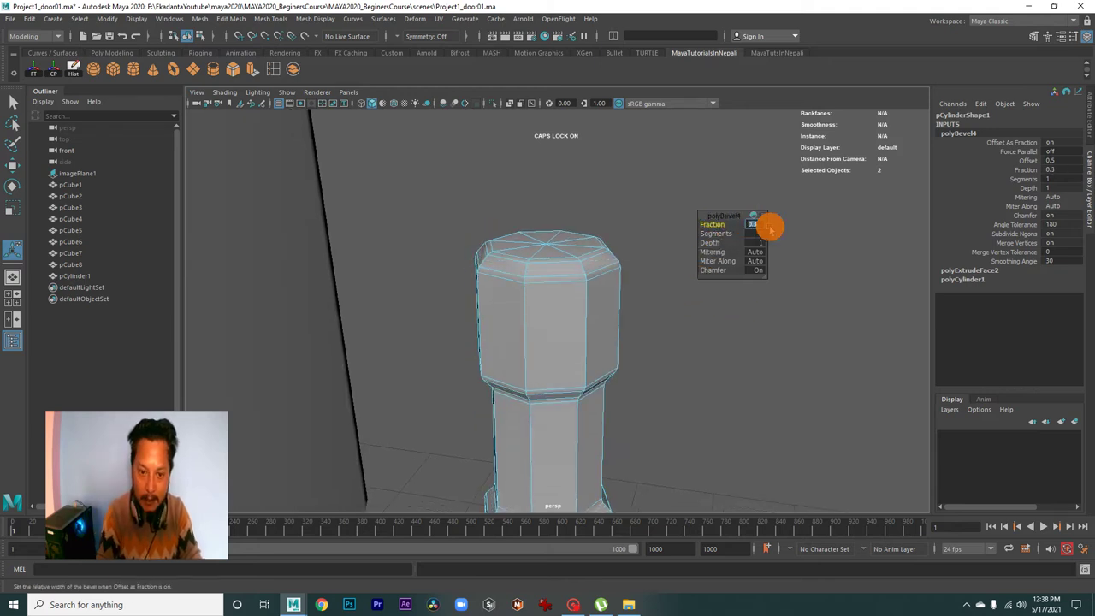
mouse_move(614, 296)
right_down()
mouse_move(679, 299)
mouse_move(533, 265)
right_up()
click(679, 298)
mouse_move(533, 264)
alt+mouse_down()
mouse_move(503, 283)
mouse_move(618, 325)
alt+mouse_up()
Compare the bevelled cylinder's position with the front reference image
click(611, 323)
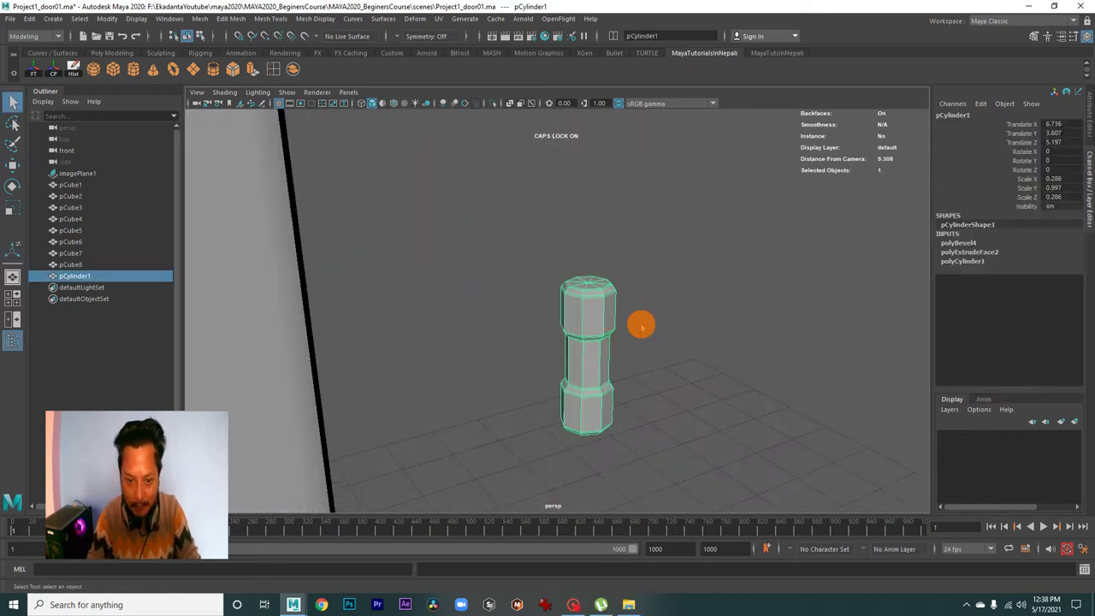
click(691, 323)
alt+right_drag(610, 327, 659, 335)
mouse_move(659, 334)
alt+mouse_down()
mouse_move(671, 299)
mouse_move(638, 351)
mouse_move(650, 368)
mouse_move(672, 361)
mouse_move(719, 401)
mouse_move(655, 329)
mouse_move(606, 350)
alt+mouse_up()
mouse_move(606, 349)
alt+right_down()
mouse_move(601, 305)
mouse_move(638, 325)
alt+right_up()
alt+drag(638, 325, 597, 336)
key(space)
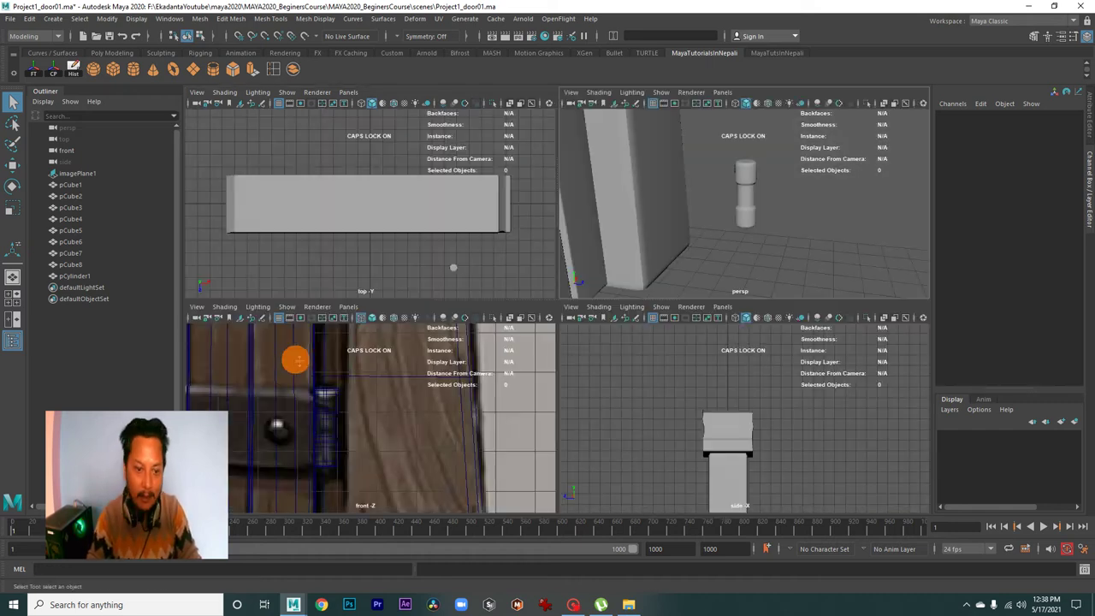
key(space)
click(470, 285)
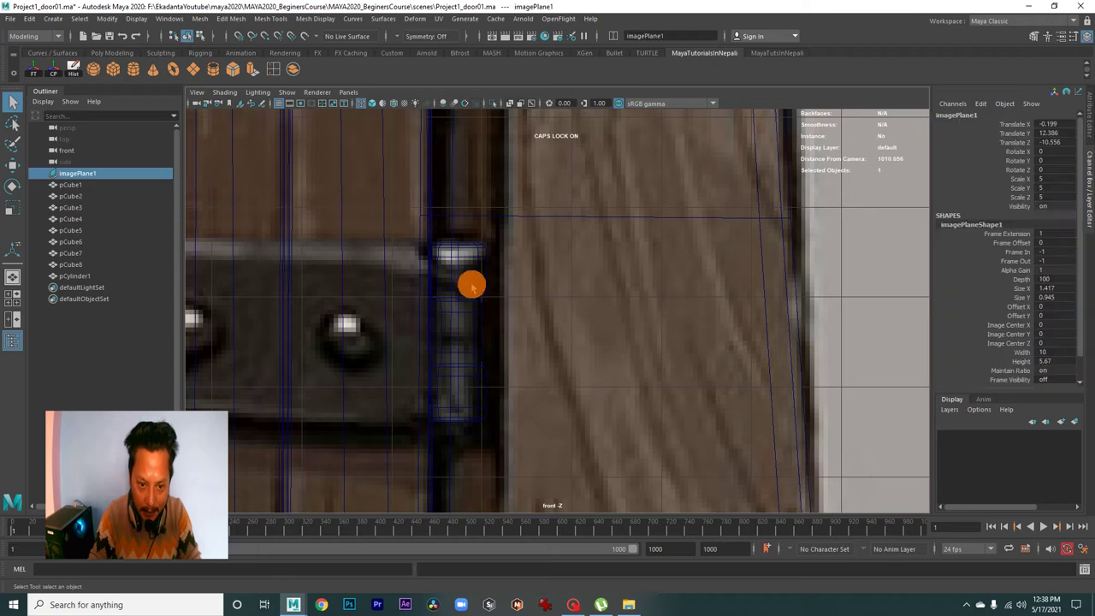
click(457, 288)
scroll(420, 291, down, 5)
key(space)
key(space)
mouse_move(714, 268)
alt+mouse_down()
mouse_move(628, 324)
mouse_move(676, 294)
mouse_move(684, 306)
alt+mouse_up()
Move the cylinder along Z against the door and along X to its side edge
key(w)
click(598, 314)
right_drag(640, 265, 677, 288)
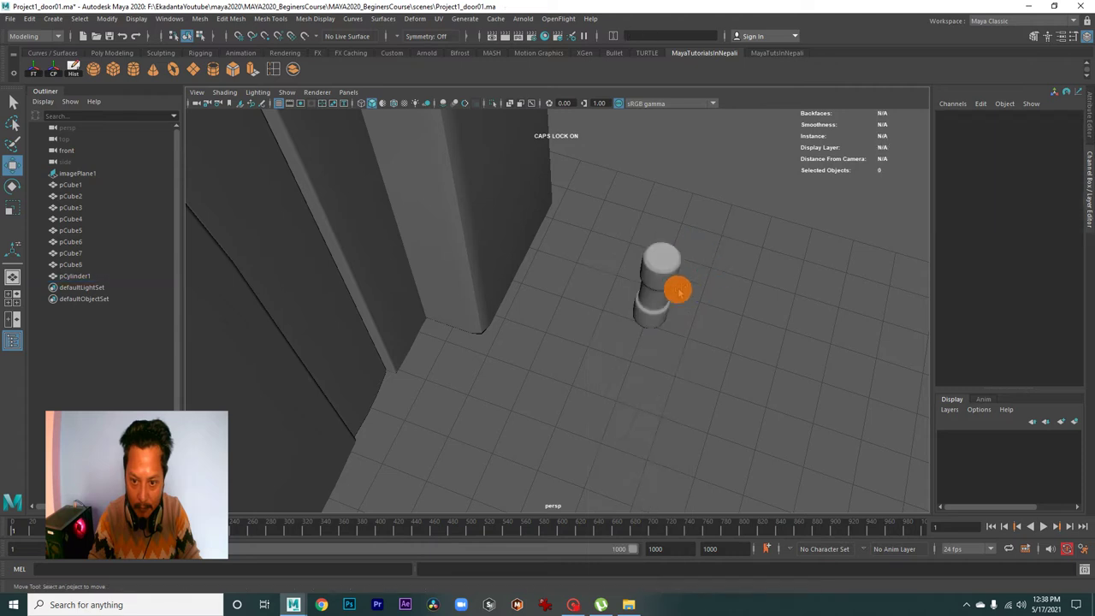
click(676, 289)
mouse_move(707, 309)
mouse_down()
mouse_move(502, 273)
mouse_move(466, 255)
mouse_move(548, 325)
mouse_move(530, 325)
mouse_up()
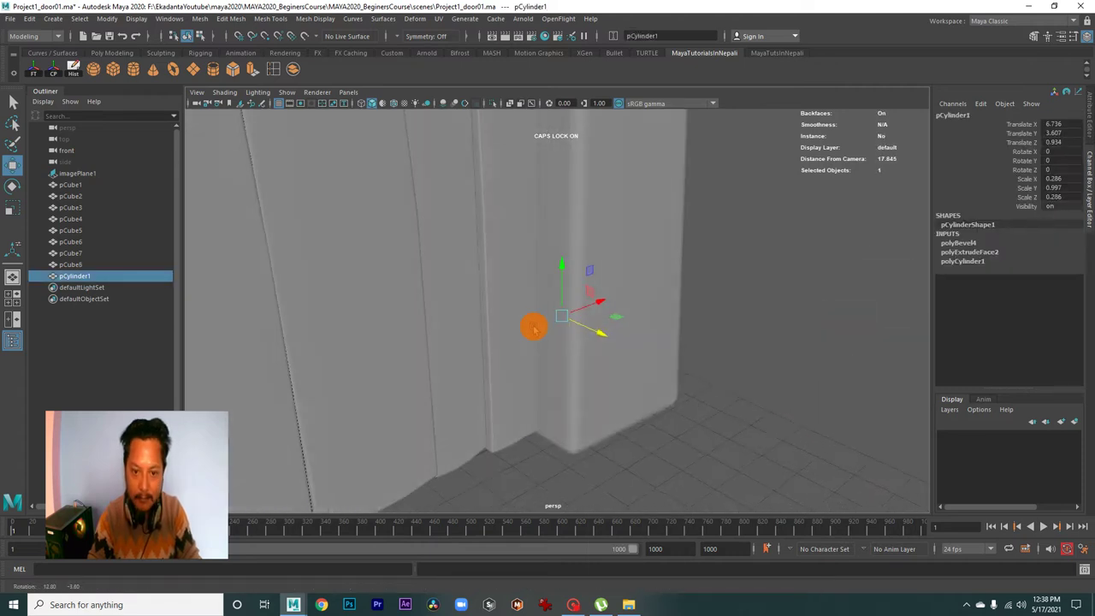
mouse_move(594, 298)
mouse_down()
mouse_move(576, 308)
mouse_move(598, 334)
mouse_move(521, 357)
mouse_move(545, 272)
mouse_move(589, 276)
mouse_move(655, 352)
mouse_move(589, 362)
mouse_move(595, 334)
mouse_move(581, 330)
mouse_move(635, 337)
mouse_move(562, 319)
mouse_move(560, 346)
mouse_move(616, 356)
mouse_move(587, 369)
mouse_move(614, 386)
mouse_move(573, 400)
mouse_move(587, 323)
mouse_up()
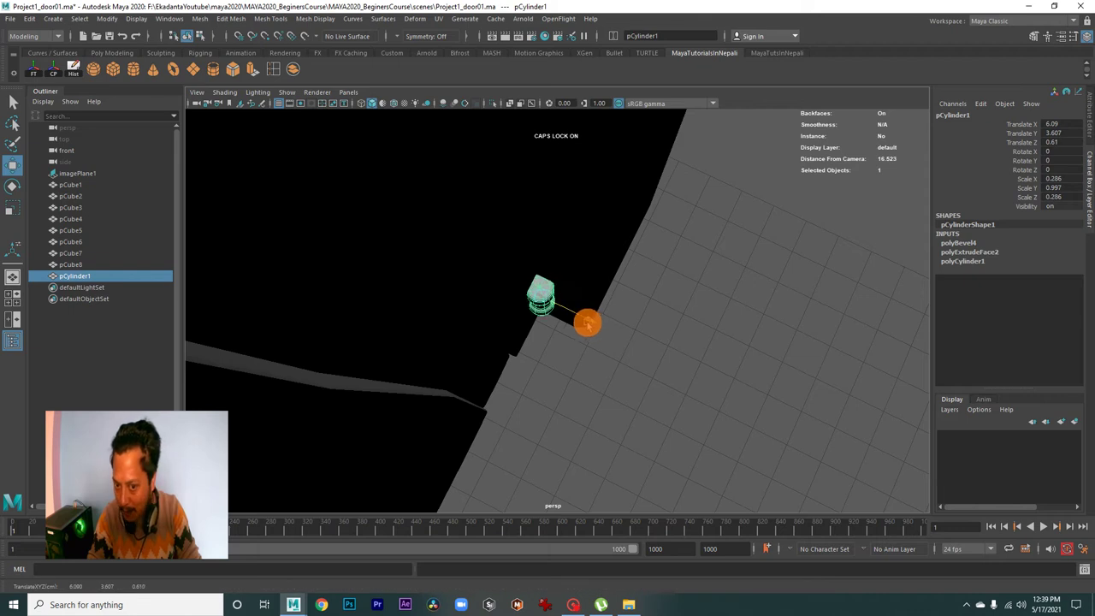
Verify in the front view that the pin lines up with the reference hinge
alt+drag(639, 360, 503, 283)
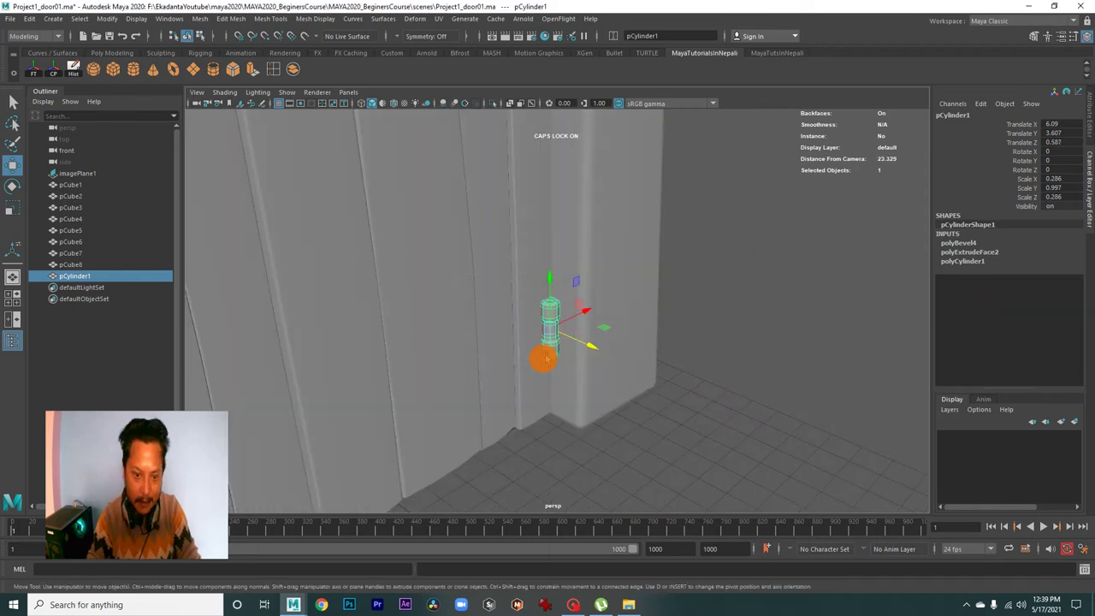
key(space)
drag(452, 391, 452, 432)
scroll(732, 454, up, 3)
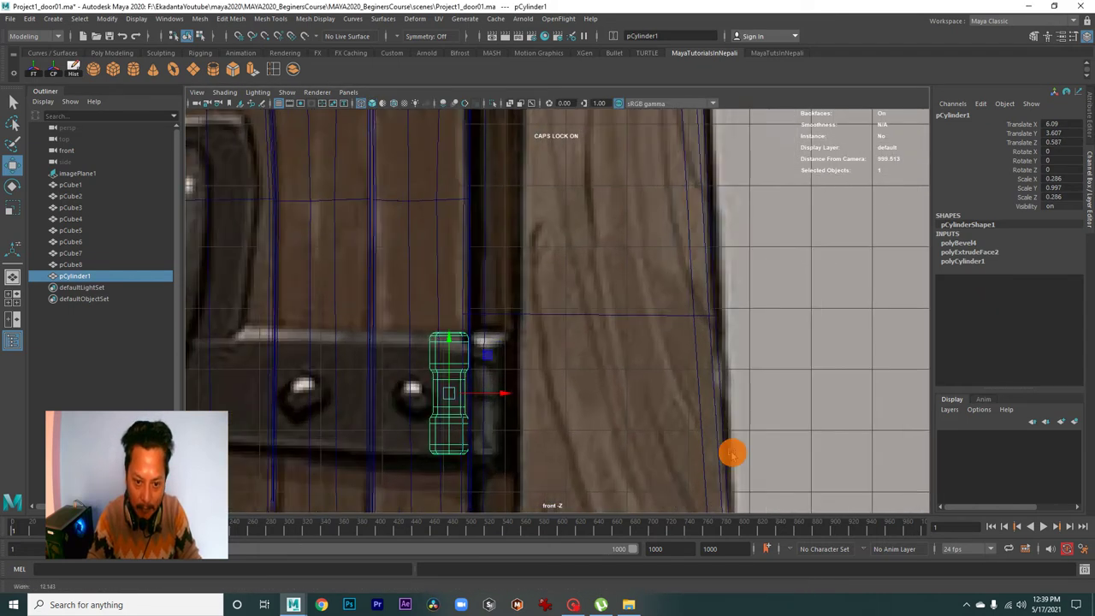
alt+right_drag(731, 454, 521, 373)
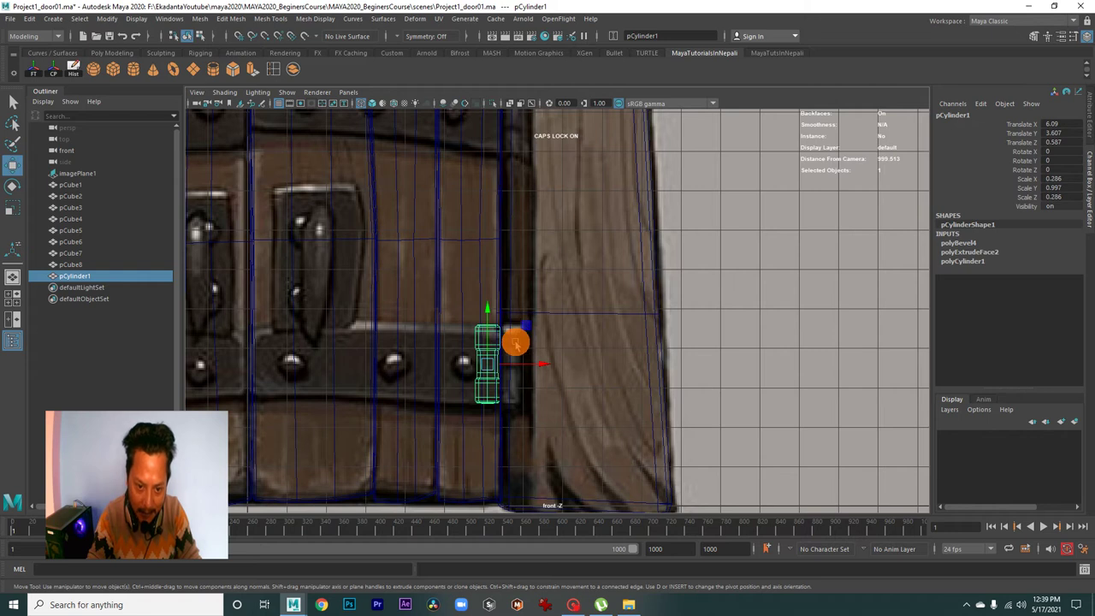
key(space)
key(space)
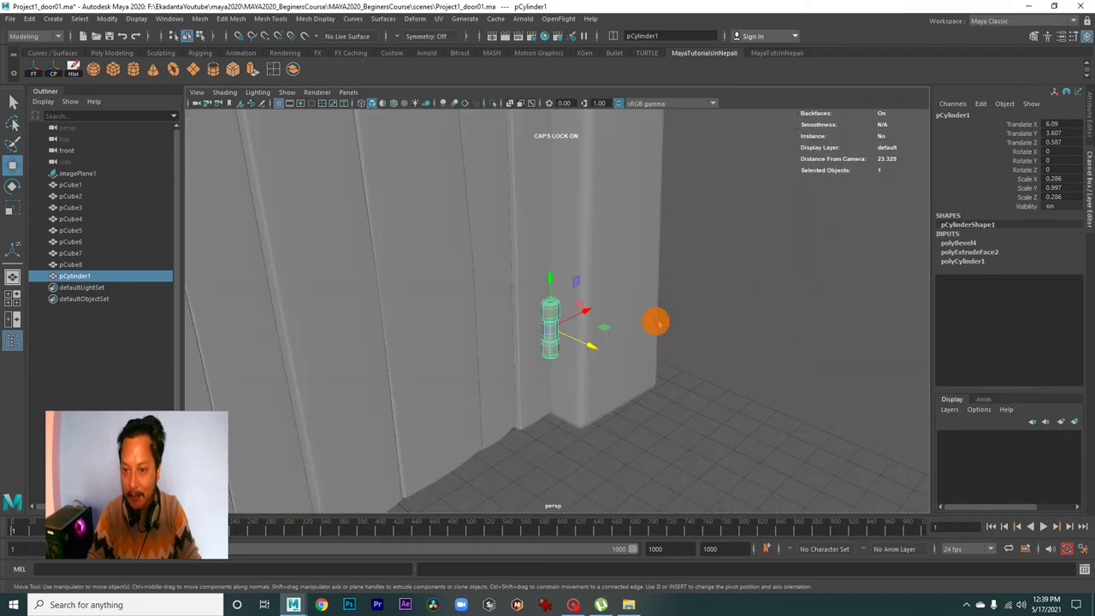
mouse_move(573, 346)
alt+mouse_down()
mouse_move(602, 387)
mouse_move(569, 354)
alt+mouse_up()
key(space)
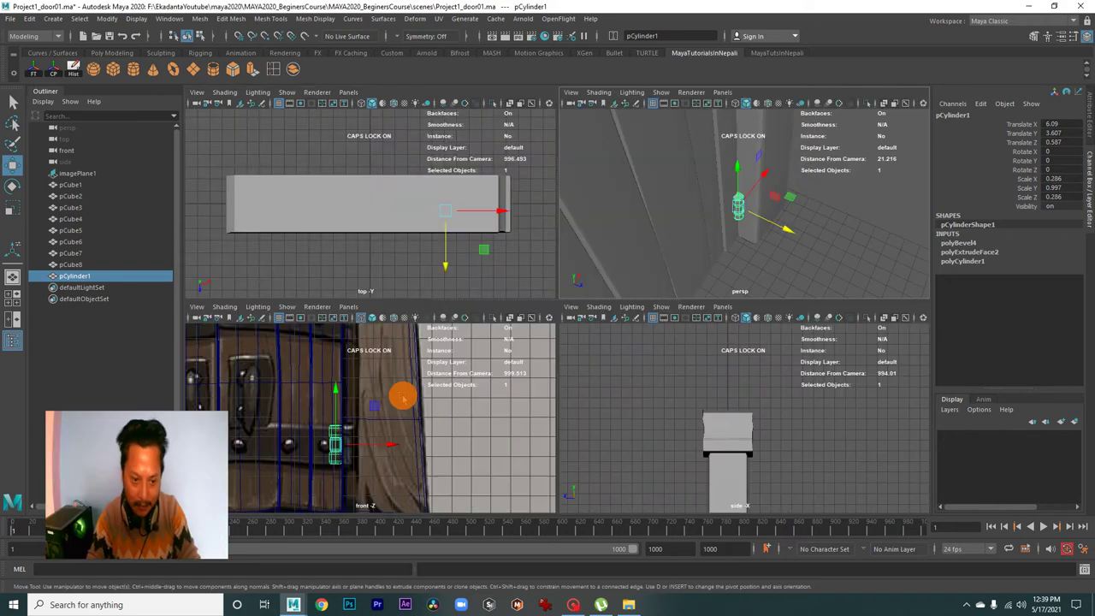
key(space)
alt+right_drag(428, 398, 440, 376)
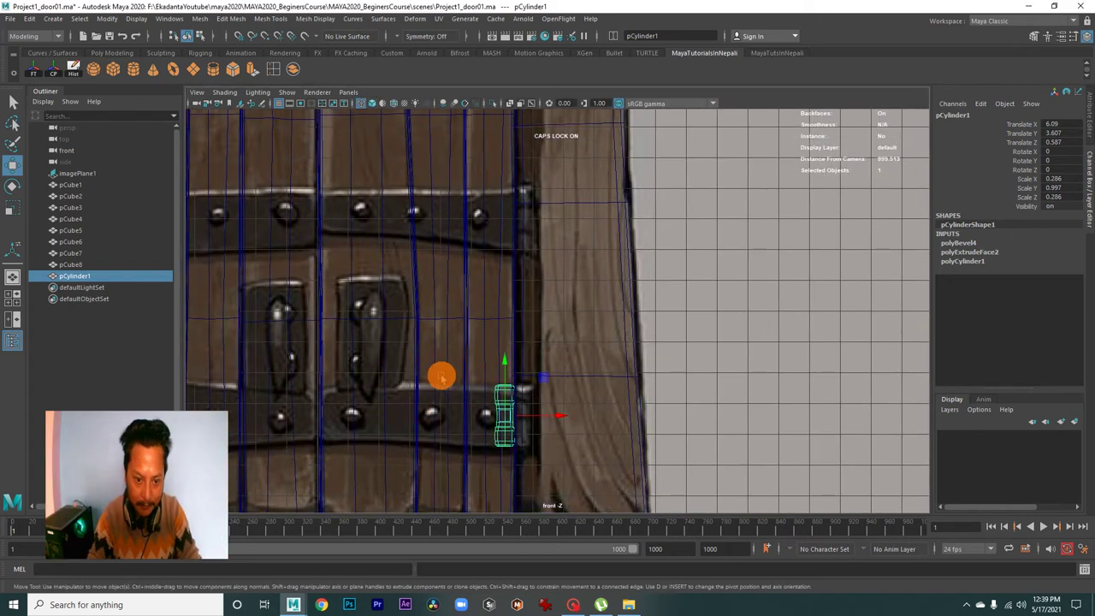
Duplicate the hinge pin, move the copy up to the top hinge and enlarge it slightly
key(ctrl+d)
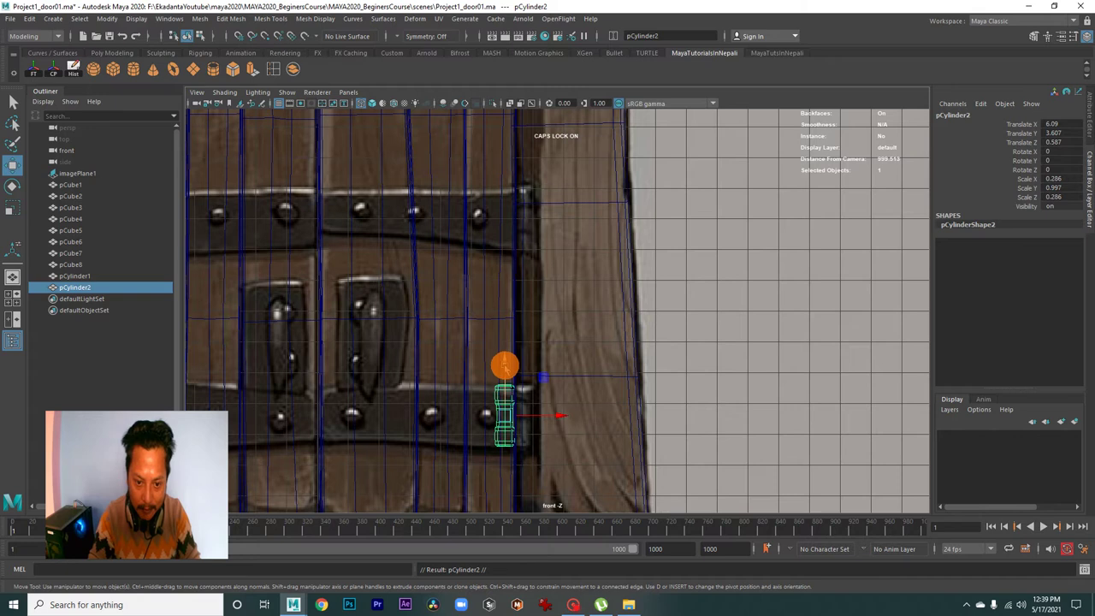
drag(505, 366, 507, 157)
mouse_move(508, 168)
alt+middle_down()
mouse_move(504, 268)
mouse_move(517, 275)
alt+middle_up()
key(r)
drag(516, 254, 521, 255)
scroll(525, 265, down, 2)
mouse_move(535, 262)
alt+middle_down()
mouse_move(543, 317)
mouse_move(581, 413)
alt+middle_up()
key(w)
Add another pin copy further up the door and shrink it slightly
key(ctrl+d)
scroll(557, 351, down, 1)
drag(582, 414, 583, 295)
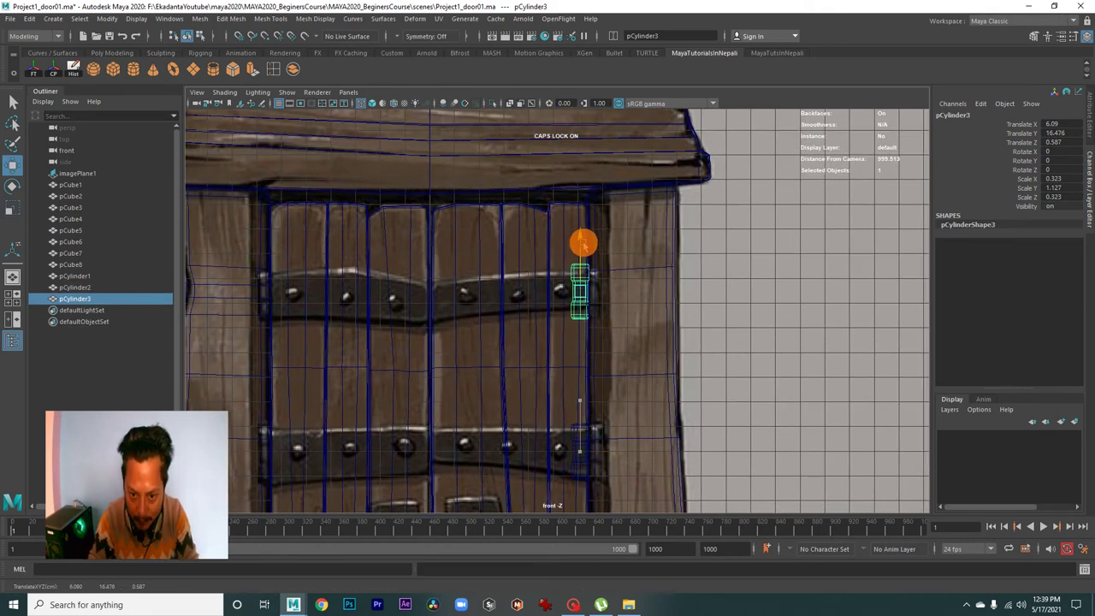
scroll(550, 297, up, 2)
key(r)
drag(609, 277, 595, 278)
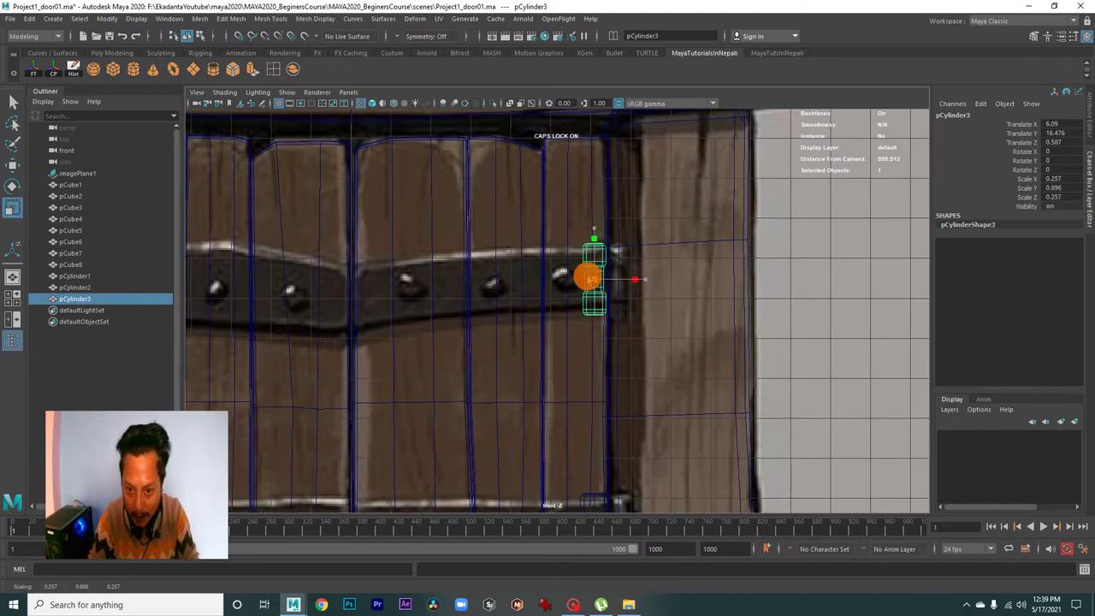
key(w)
scroll(587, 276, up, 1)
key(r)
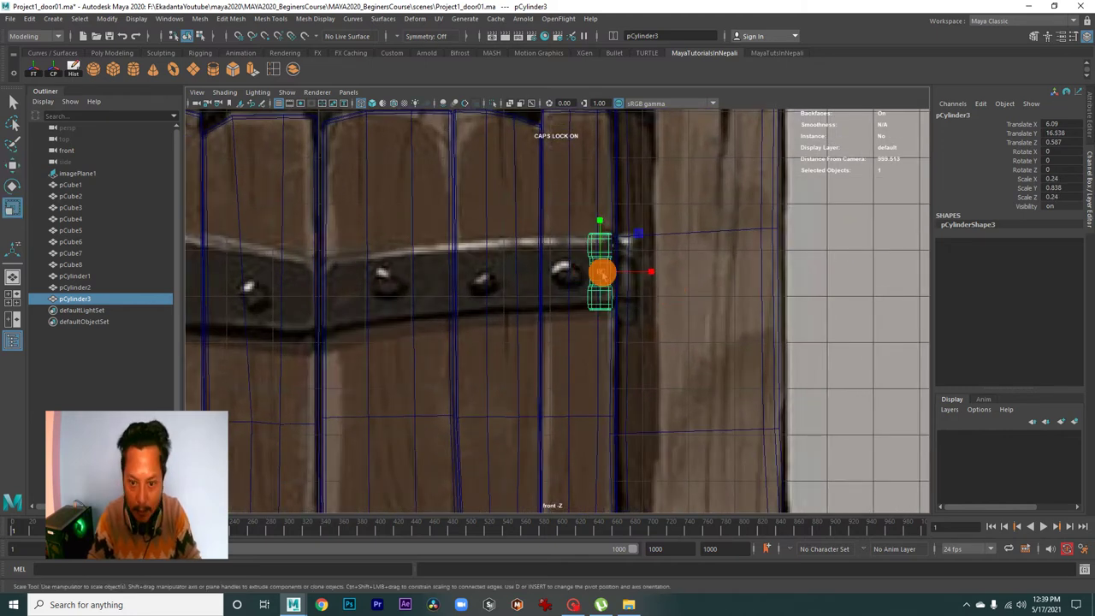
Copy a pin across to the left hinge and check it in perspective
scroll(721, 341, down, 4)
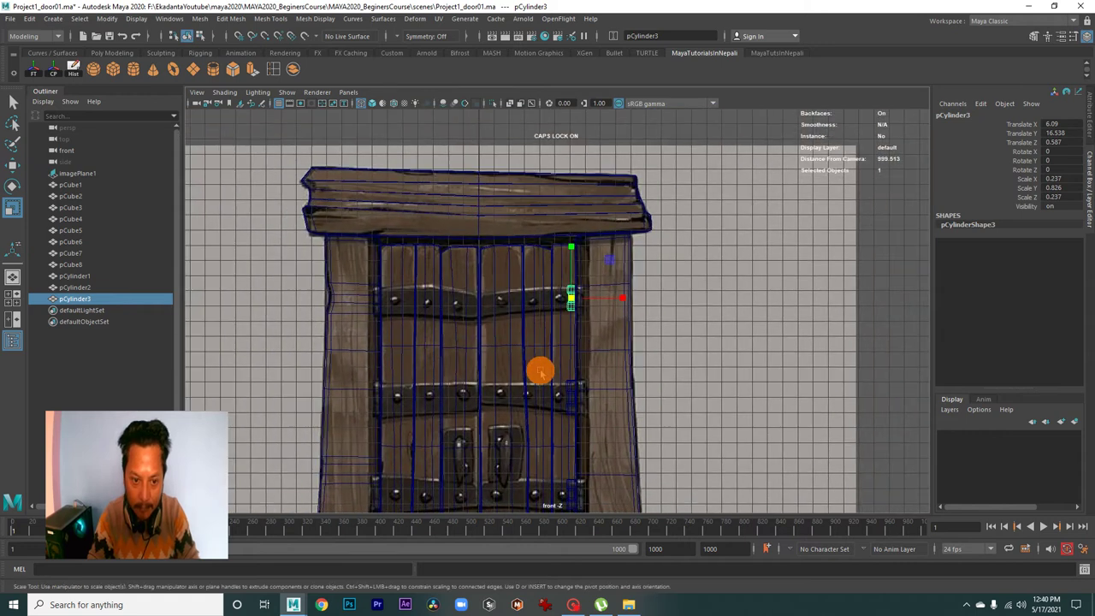
scroll(555, 342, up, 2)
scroll(587, 273, up, 2)
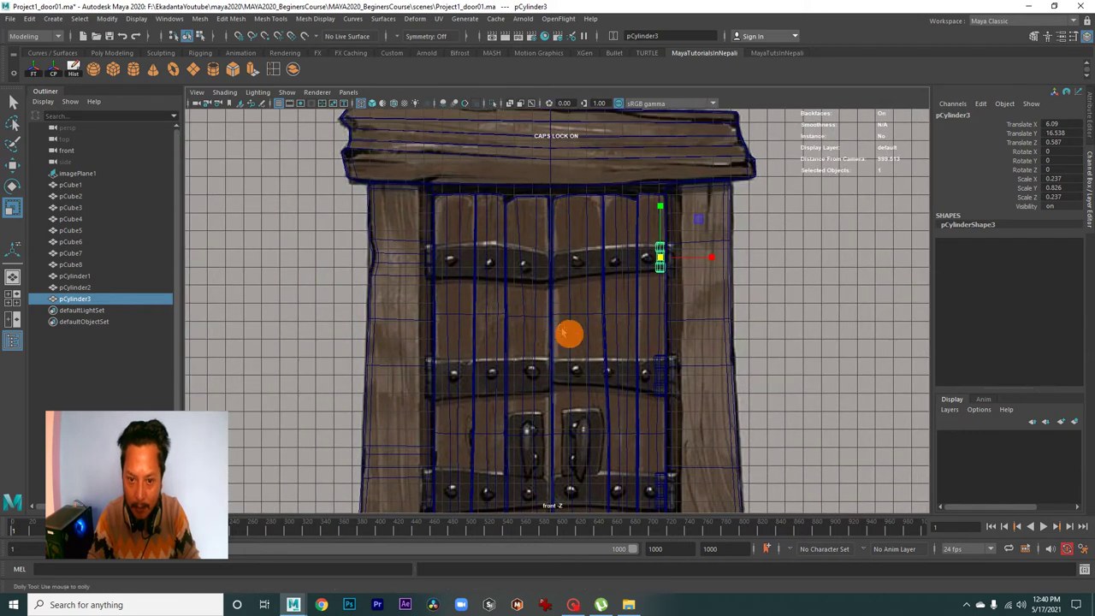
scroll(704, 399, up, 1)
scroll(660, 359, up, 1)
alt+middle_drag(660, 359, 686, 392)
key(ctrl+d)
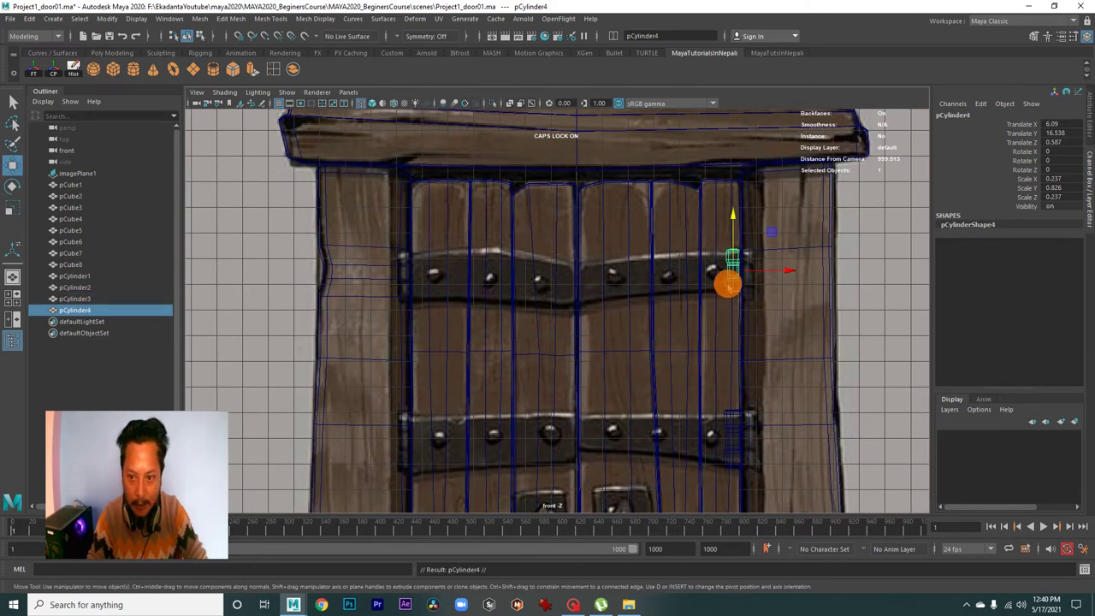
drag(788, 272, 477, 295)
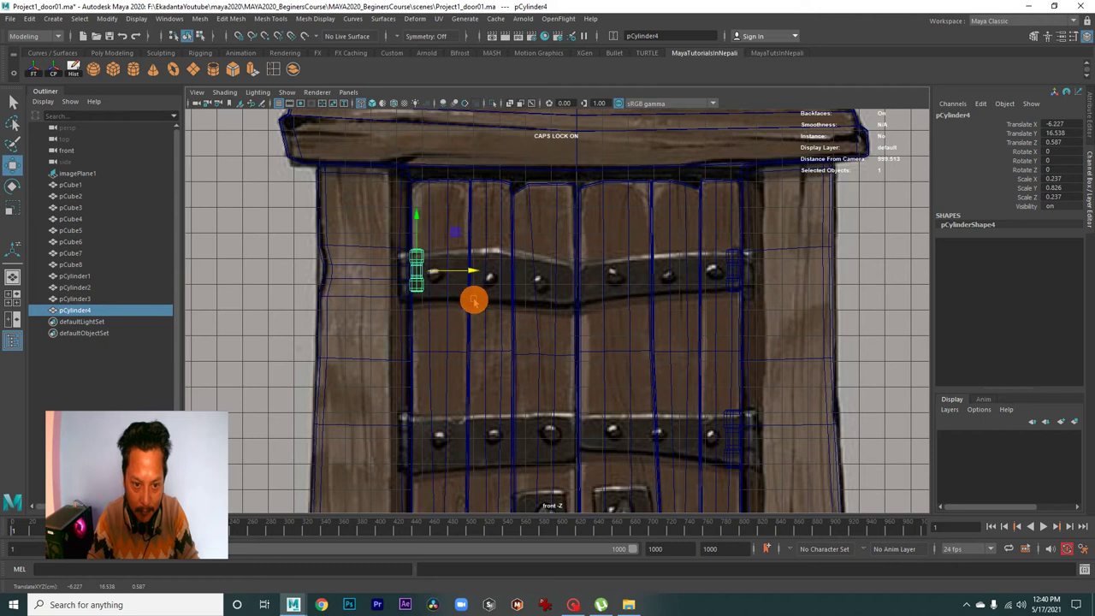
key(space)
key(space)
mouse_move(619, 283)
alt+mouse_down()
mouse_move(464, 288)
mouse_move(639, 348)
mouse_move(601, 313)
mouse_move(597, 354)
mouse_move(535, 374)
mouse_move(574, 403)
mouse_move(495, 382)
alt+mouse_up()
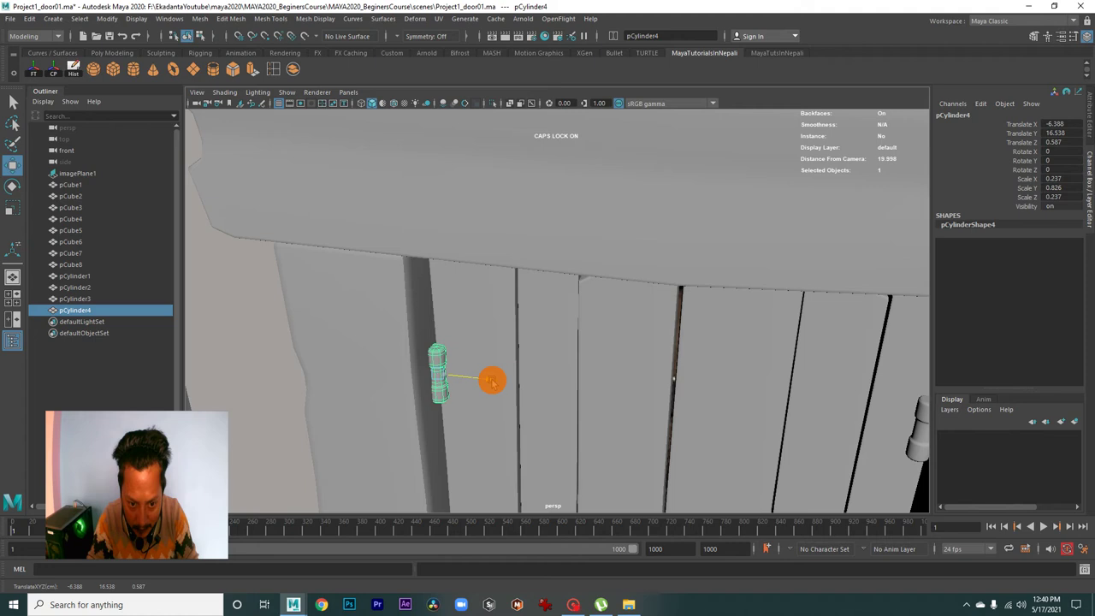
key(space)
Enlarge the upper left pin slightly and lower it onto its hinge
scroll(479, 343, up, 2)
scroll(581, 309, up, 2)
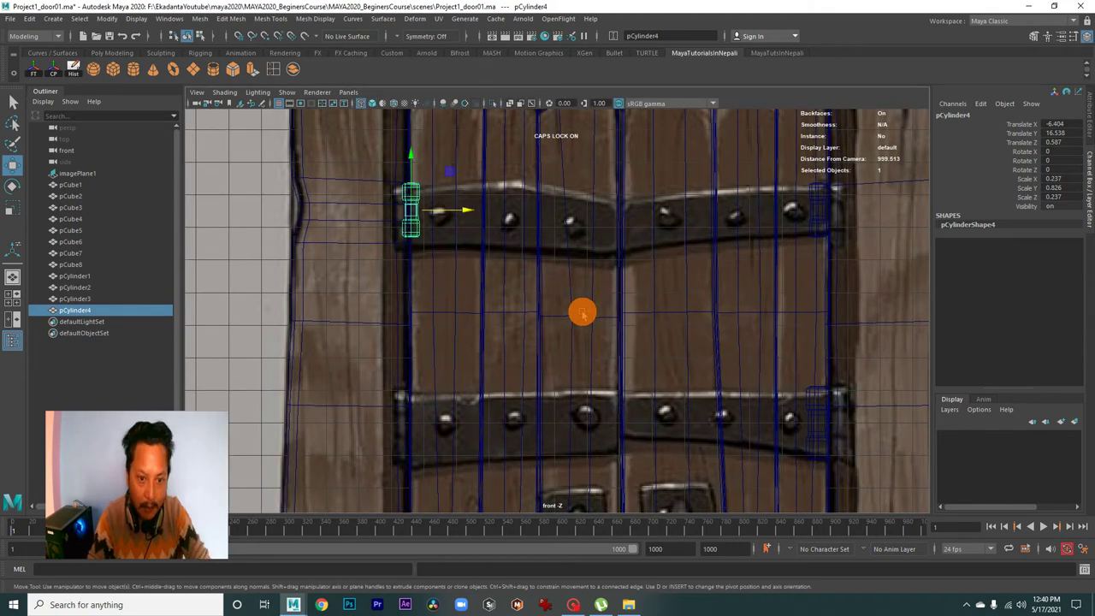
key(r)
drag(414, 214, 411, 212)
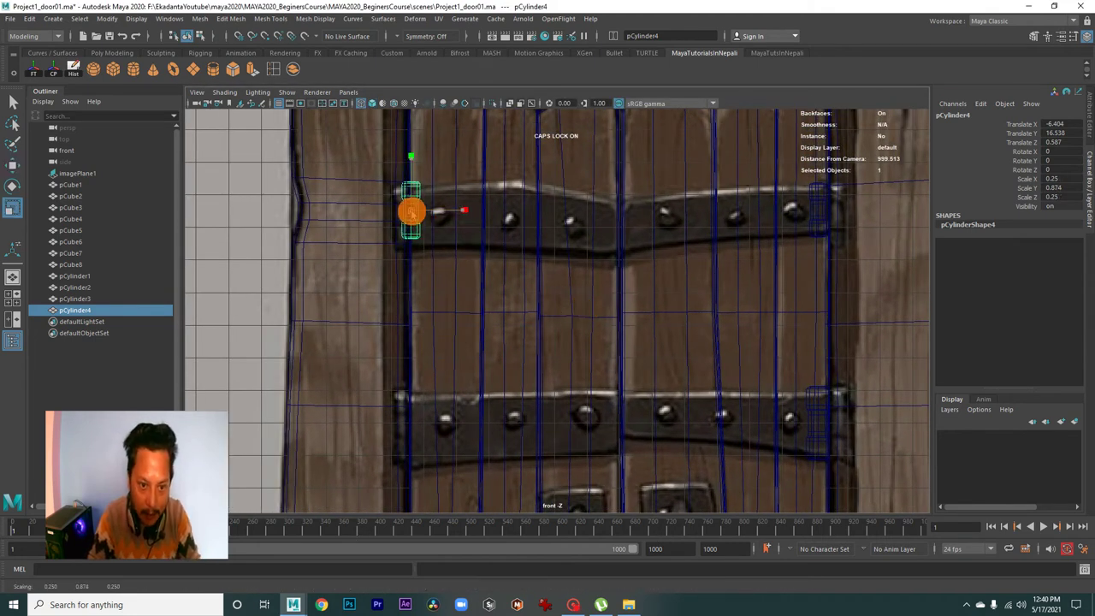
key(w)
drag(411, 159, 411, 168)
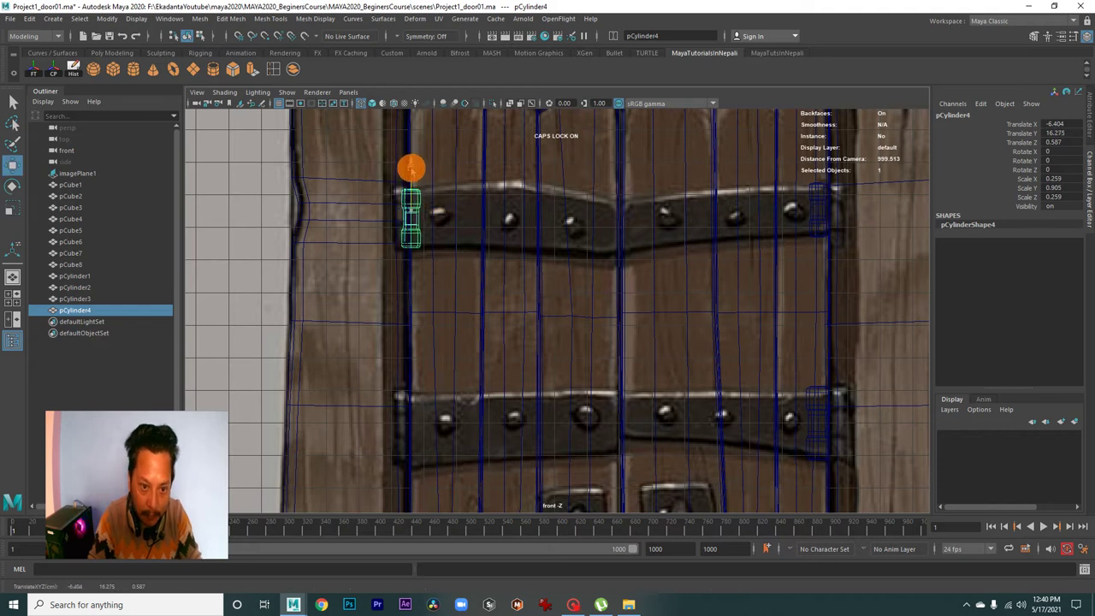
key(r)
click(411, 165)
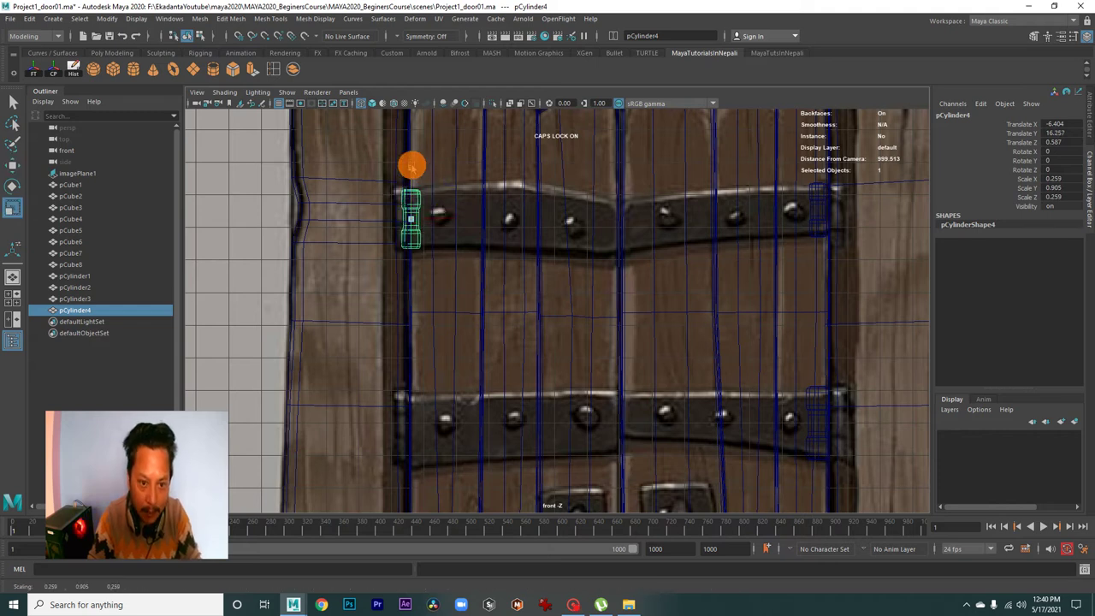
scroll(445, 214, down, 1)
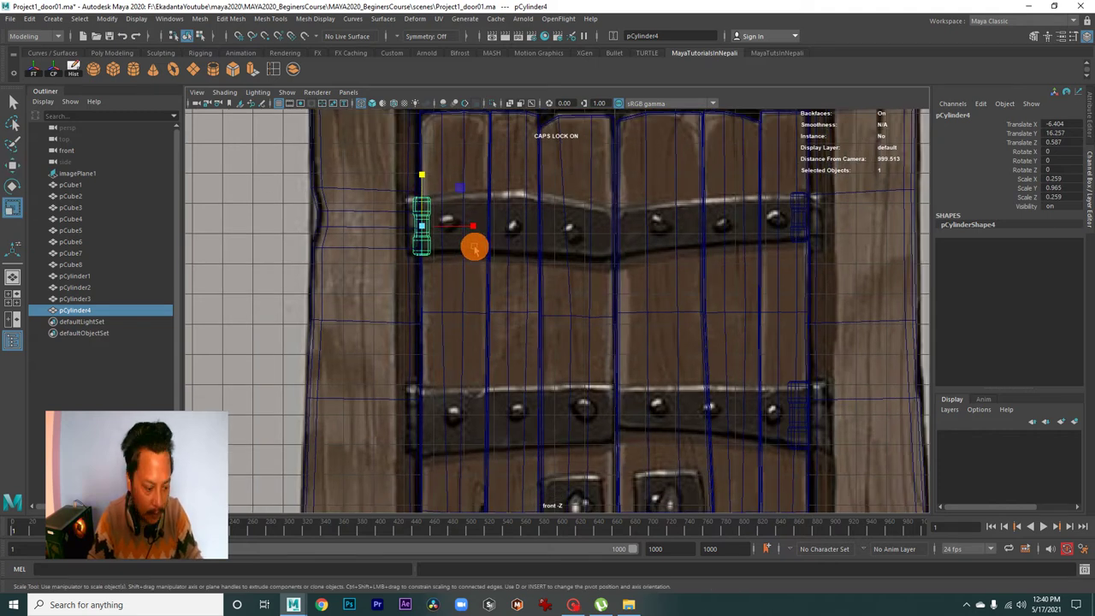
key(w)
alt+middle_drag(464, 235, 479, 224)
Duplicate the upper left pin down to the lower strap and enlarge it
key(ctrl+d)
drag(452, 154, 462, 327)
alt+middle_drag(462, 325, 491, 303)
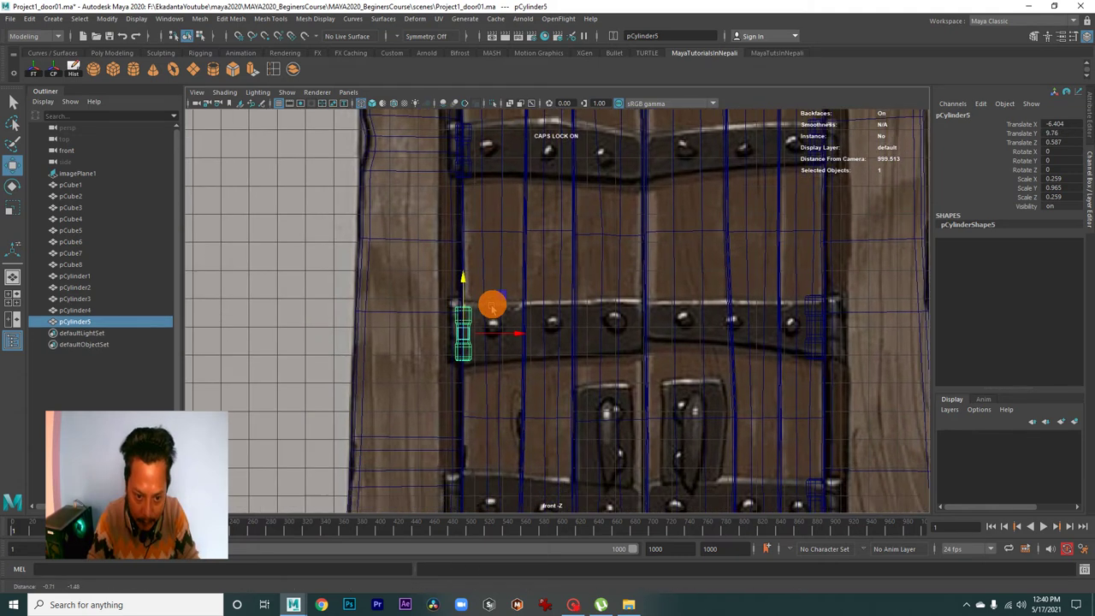
key(r)
drag(469, 323, 476, 324)
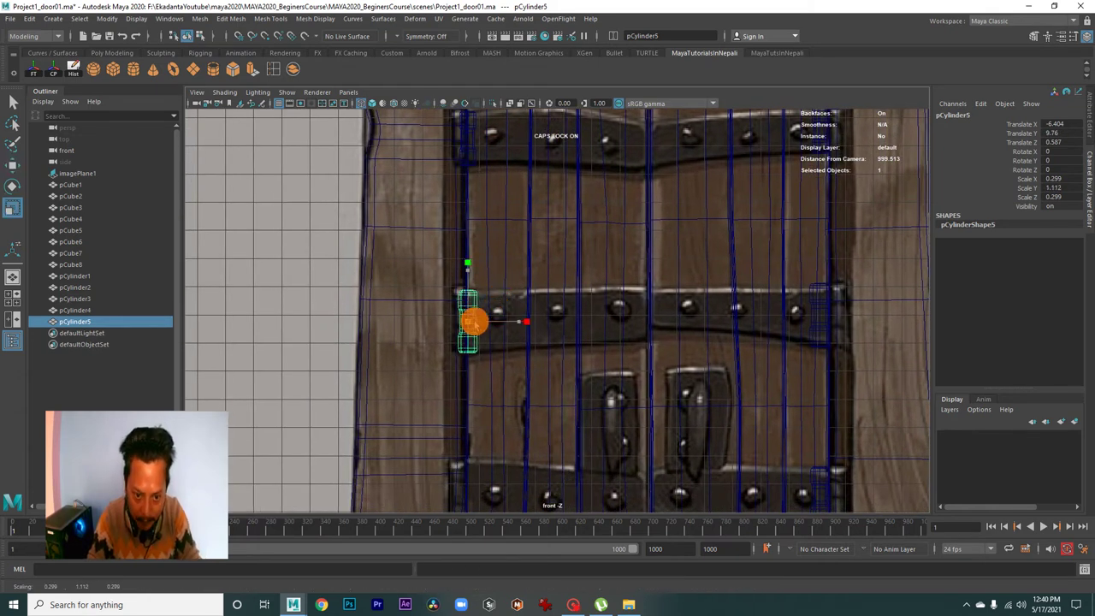
mouse_move(475, 324)
alt+right_down()
mouse_move(518, 325)
mouse_move(513, 252)
alt+right_up()
key(w)
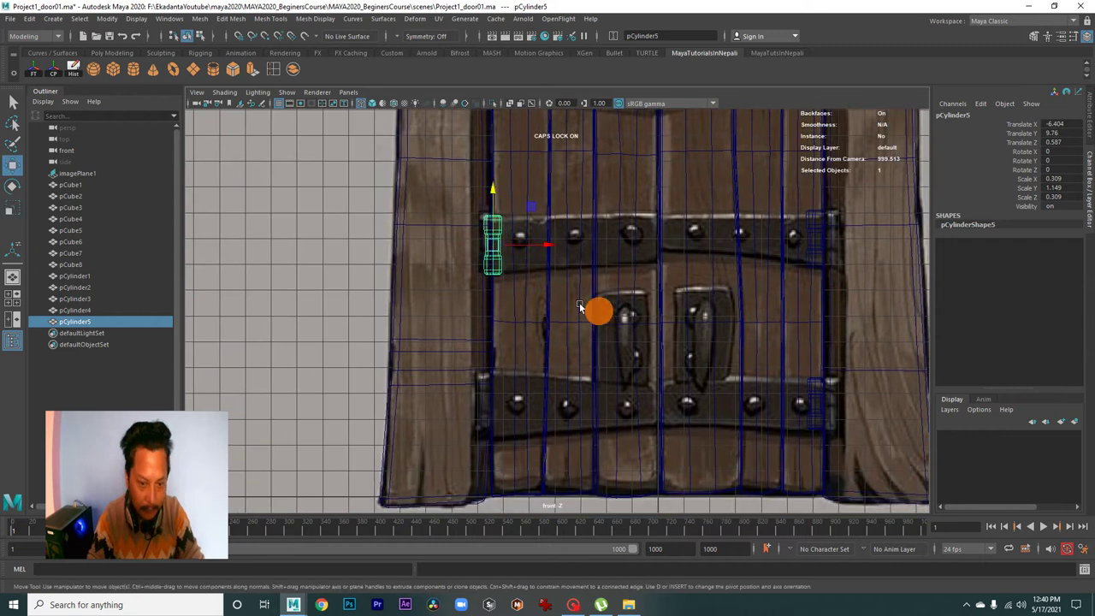
alt+right_drag(599, 311, 550, 266)
alt+middle_drag(550, 265, 550, 252)
Copy the lower pin down to the bottom hinge and enlarge it to match
key(ctrl+d)
drag(503, 152, 509, 292)
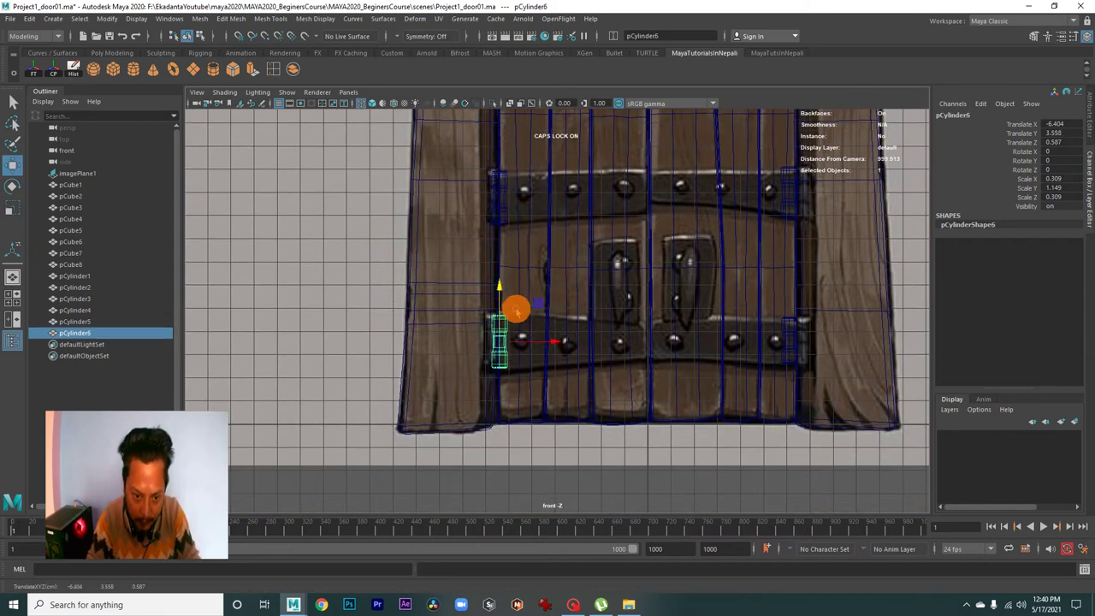
key(r)
mouse_move(500, 343)
mouse_down()
mouse_move(684, 372)
mouse_move(673, 326)
mouse_move(599, 252)
mouse_up()
key(space)
key(space)
alt+right_drag(599, 252, 694, 317)
mouse_move(693, 318)
alt+mouse_down()
mouse_move(617, 374)
mouse_move(570, 335)
mouse_move(619, 358)
mouse_move(579, 334)
mouse_move(564, 339)
mouse_move(576, 363)
alt+mouse_up()
Inspect the left pins in perspective and nudge the middle pin against the door edge
key(w)
middle_drag(574, 353, 574, 353)
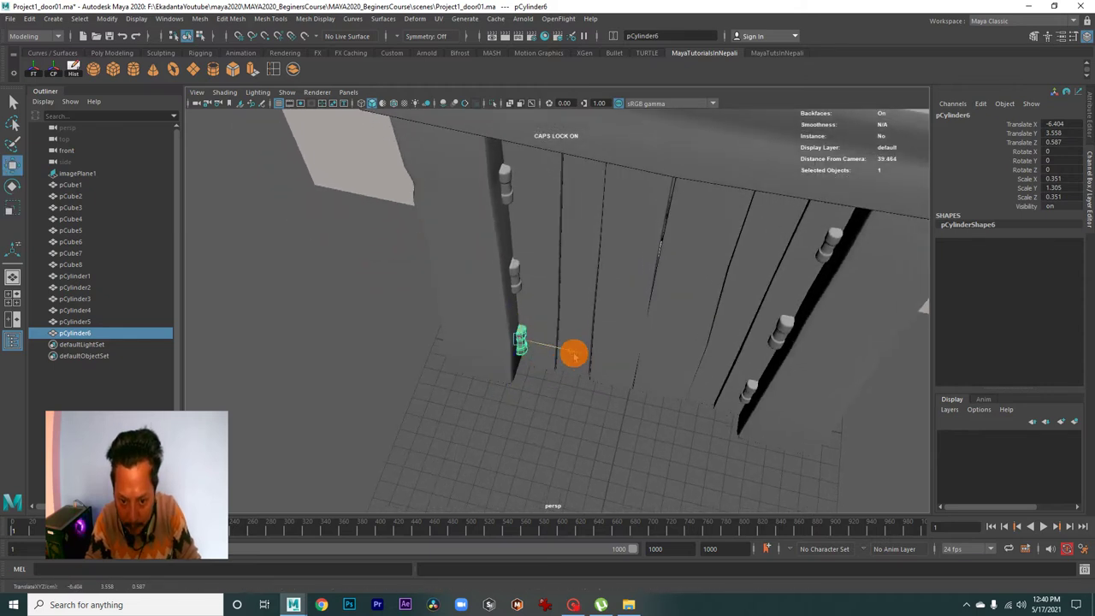
alt+drag(575, 354, 556, 370)
middle_drag(556, 370, 556, 371)
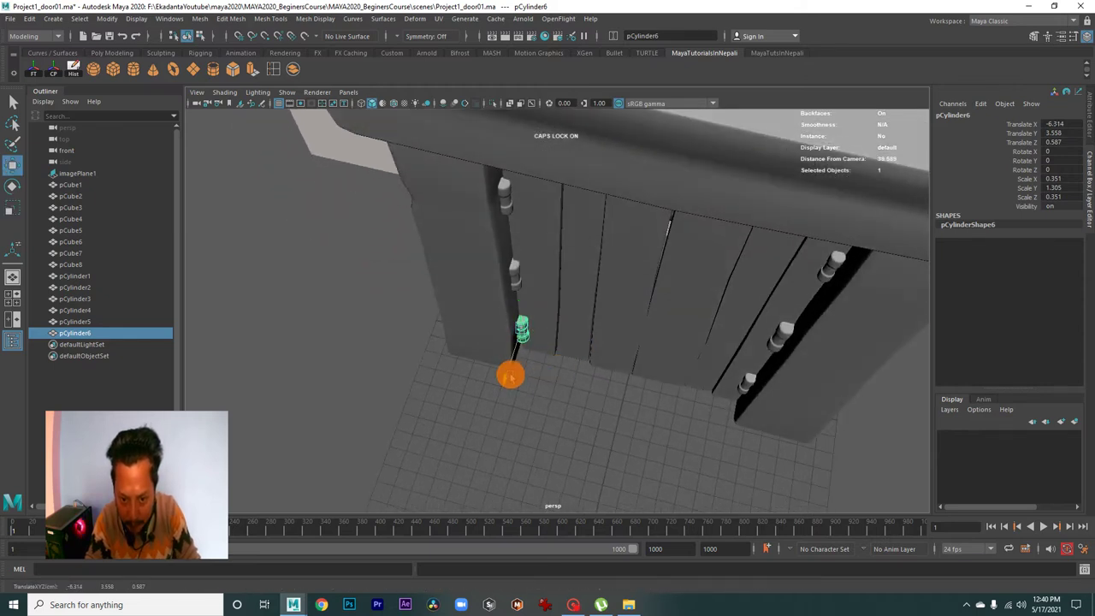
mouse_move(510, 376)
alt+mouse_down()
mouse_move(557, 327)
mouse_move(520, 283)
mouse_move(540, 303)
alt+mouse_up()
click(513, 293)
middle_drag(569, 291, 571, 290)
mouse_move(572, 290)
alt+mouse_down()
mouse_move(530, 309)
mouse_move(562, 298)
mouse_move(522, 220)
mouse_move(544, 249)
mouse_move(581, 267)
mouse_move(604, 264)
mouse_move(733, 313)
mouse_move(650, 316)
mouse_move(885, 296)
alt+mouse_up()
click(526, 221)
Deselect the pin, go back to the front view and zoom in around the upper strap
click(885, 296)
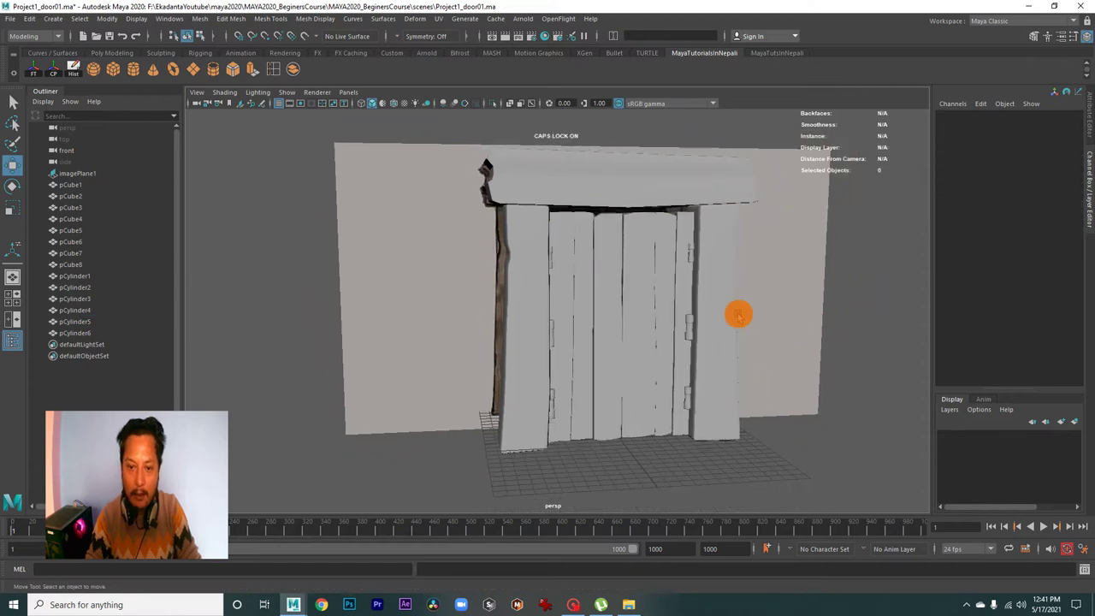
key(space)
key(space)
scroll(628, 348, down, 2)
scroll(629, 348, up, 1)
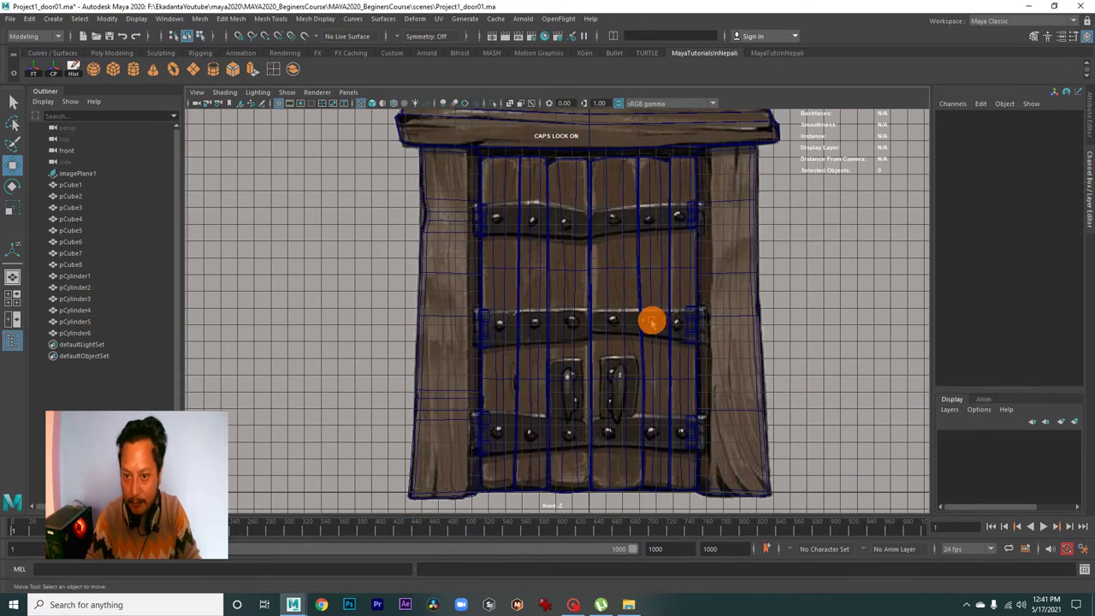
scroll(653, 317, up, 2)
scroll(593, 313, up, 2)
scroll(727, 334, up, 2)
scroll(699, 379, down, 2)
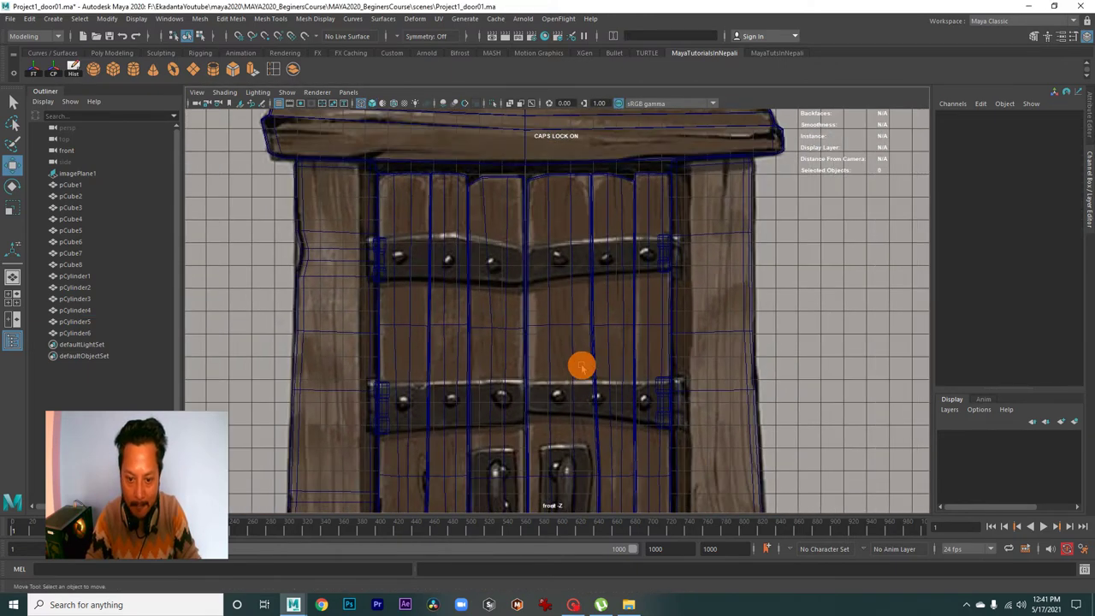
scroll(665, 354, up, 3)
scroll(623, 406, down, 2)
scroll(746, 389, up, 3)
scroll(567, 328, up, 1)
scroll(726, 374, up, 1)
scroll(593, 337, down, 2)
scroll(724, 346, down, 1)
scroll(684, 330, down, 2)
scroll(707, 342, up, 2)
scroll(690, 355, down, 1)
scroll(737, 342, up, 1)
scroll(701, 325, down, 1)
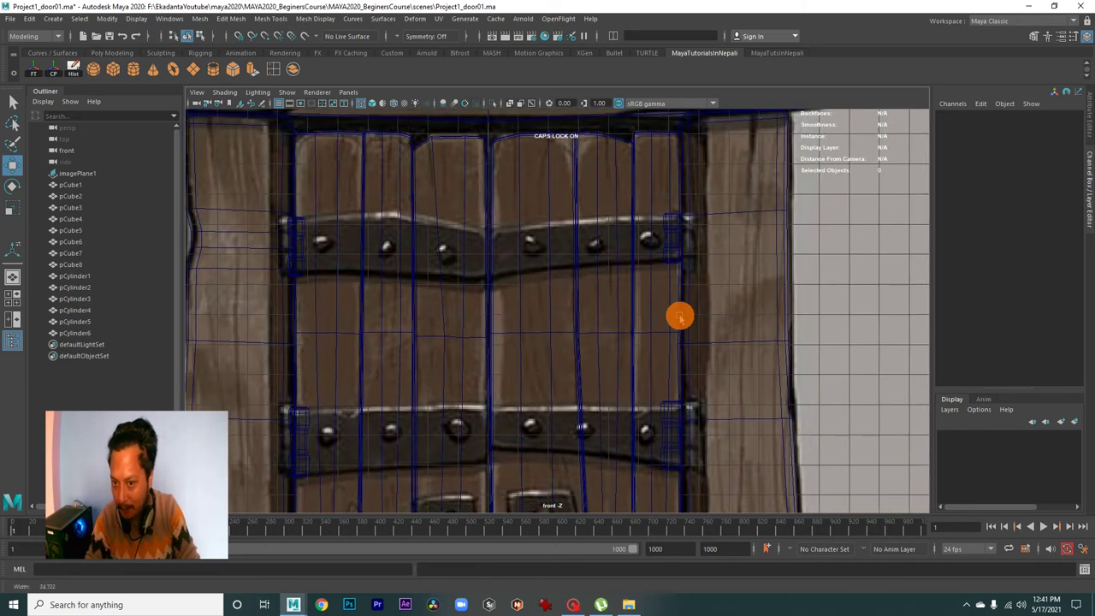
scroll(667, 313, down, 1)
scroll(625, 321, up, 1)
scroll(600, 330, down, 1)
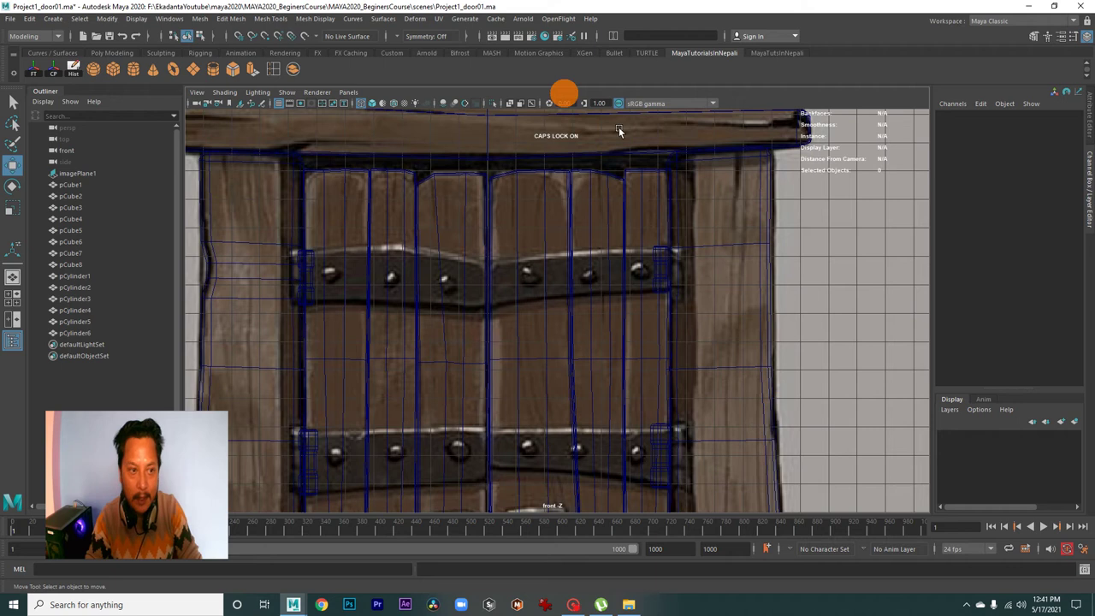
scroll(321, 213, down, 2)
scroll(391, 274, down, 1)
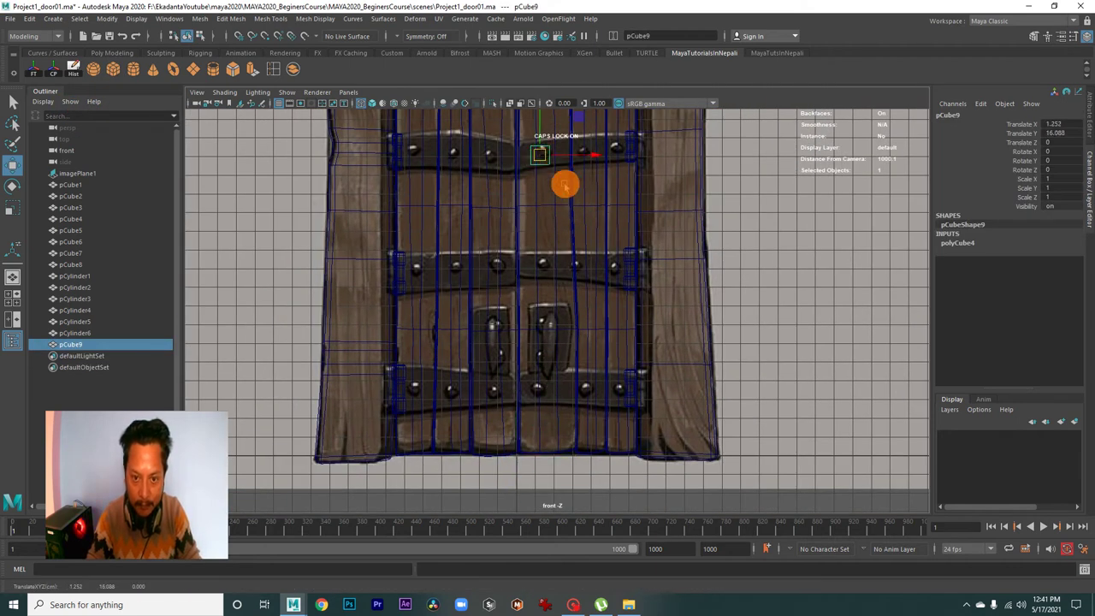
Enlarge pCube9 and stretch its left and right edge vertices along the upper strap
scroll(647, 374, up, 2)
scroll(484, 354, up, 2)
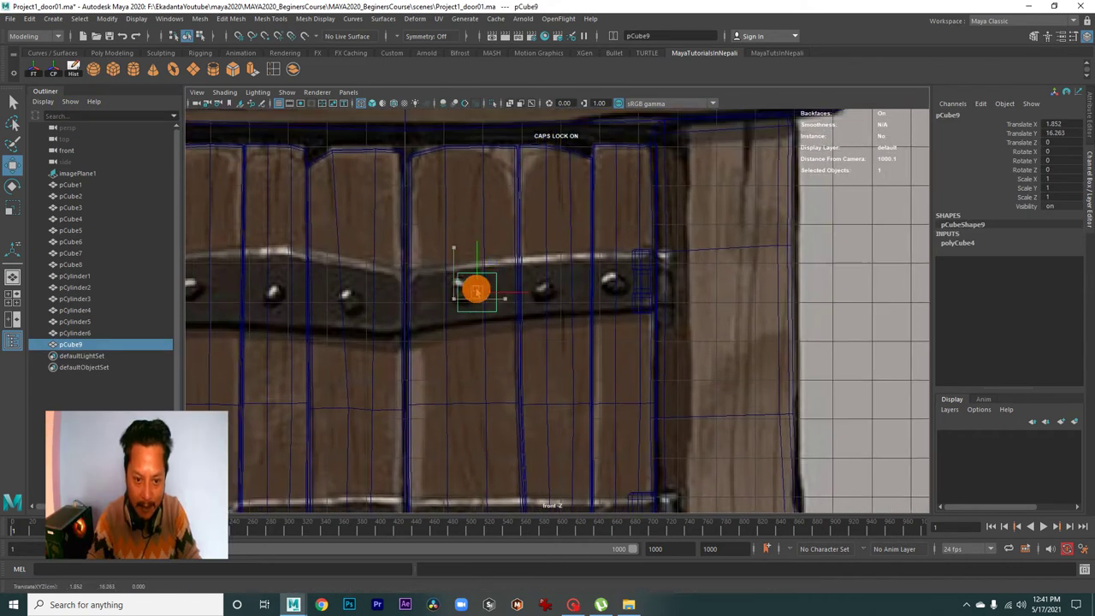
key(r)
drag(476, 291, 485, 297)
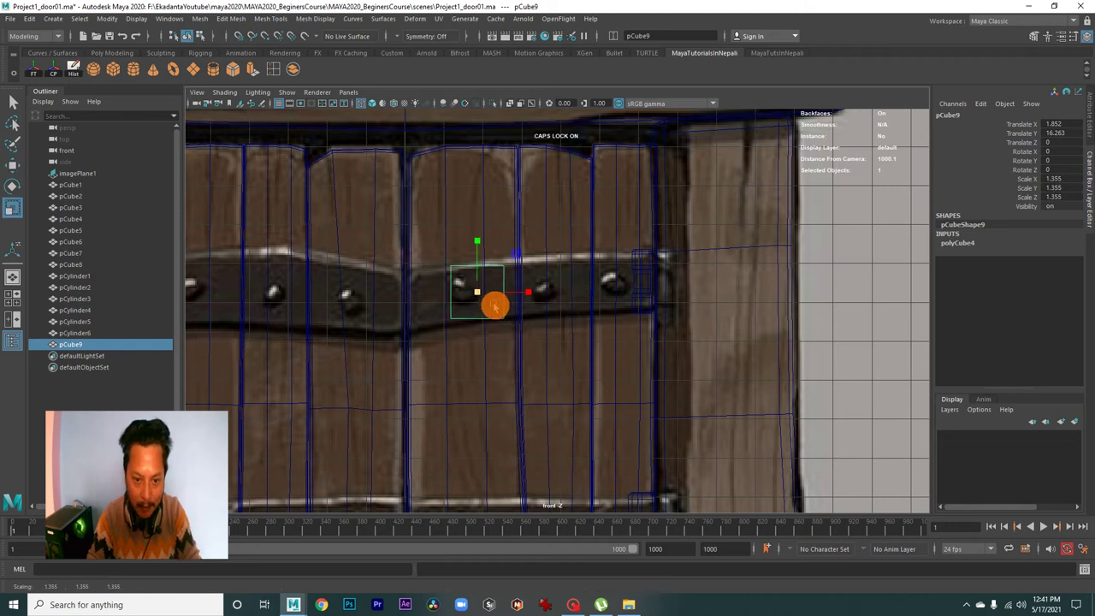
scroll(494, 306, down, 1)
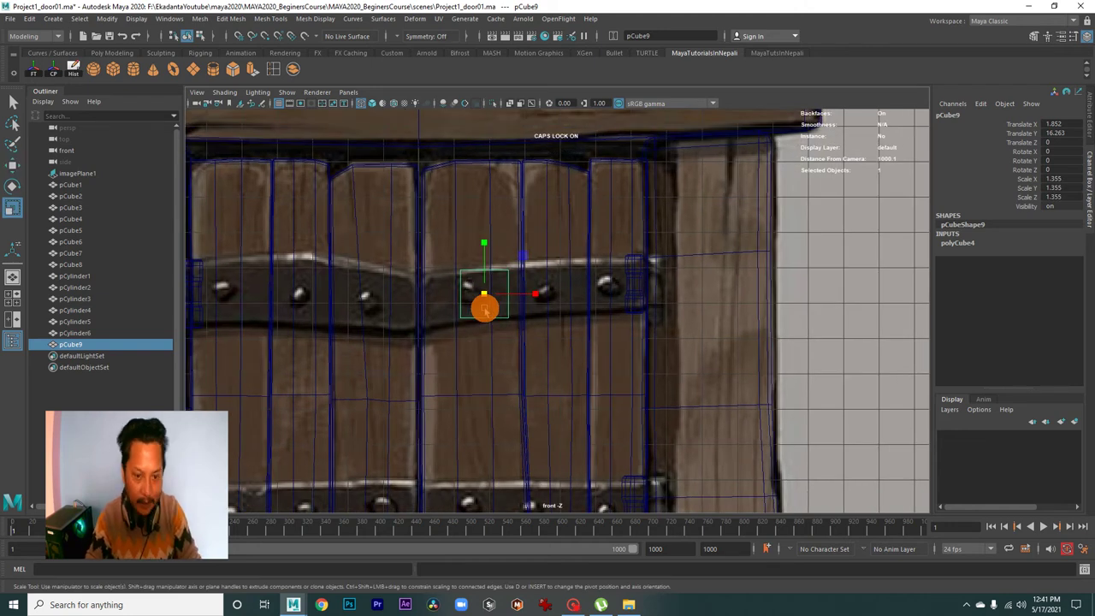
right_click(497, 276)
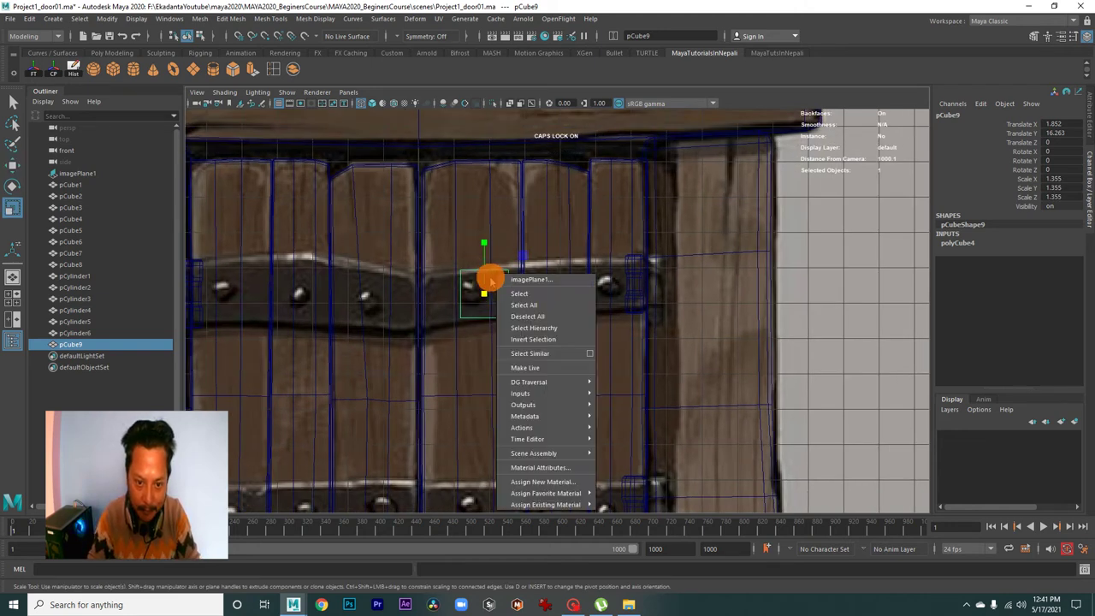
click(500, 275)
right_drag(499, 272, 437, 248)
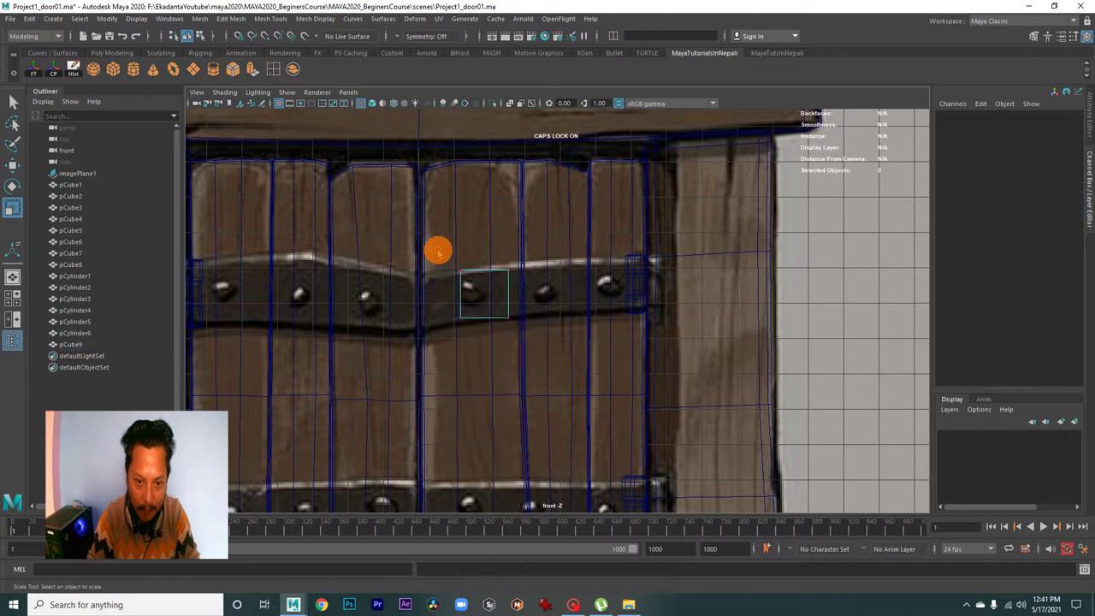
drag(438, 249, 473, 361)
key(w)
drag(459, 295, 432, 300)
mouse_move(486, 248)
mouse_down()
mouse_move(513, 325)
mouse_move(623, 288)
mouse_up()
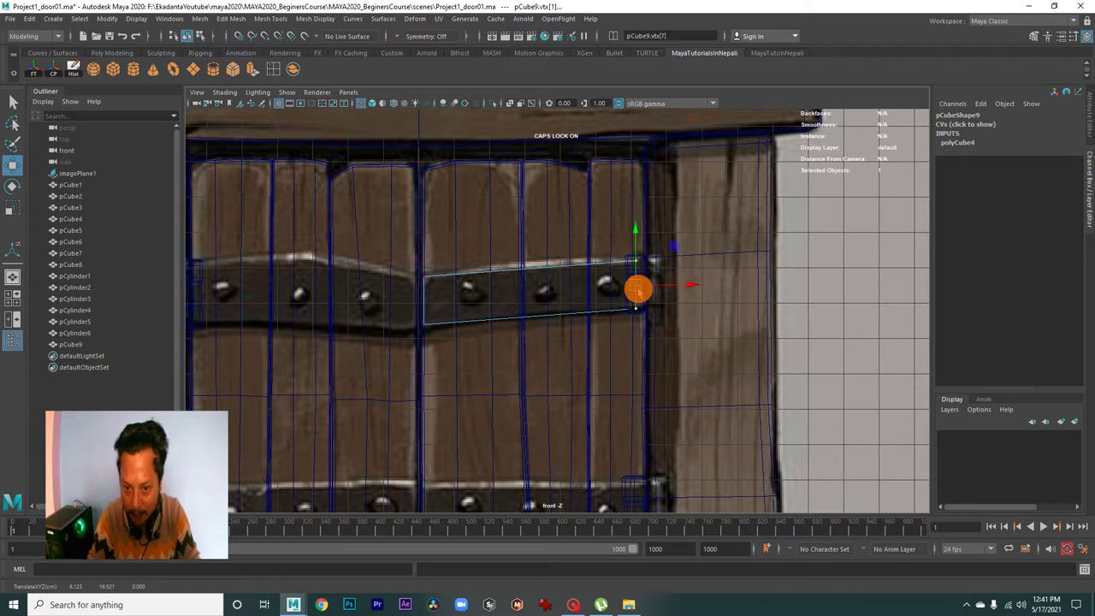
scroll(564, 316, down, 3)
Inspect the stretched plate in perspective and reselect it as a whole object
key(space)
key(space)
mouse_move(799, 305)
alt+mouse_down()
mouse_move(673, 315)
mouse_move(727, 342)
mouse_move(567, 366)
mouse_move(561, 328)
alt+mouse_up()
right_drag(542, 292, 603, 274)
click(741, 296)
click(538, 293)
mouse_move(538, 293)
alt+mouse_down()
mouse_move(610, 406)
mouse_move(561, 353)
alt+mouse_up()
key(r)
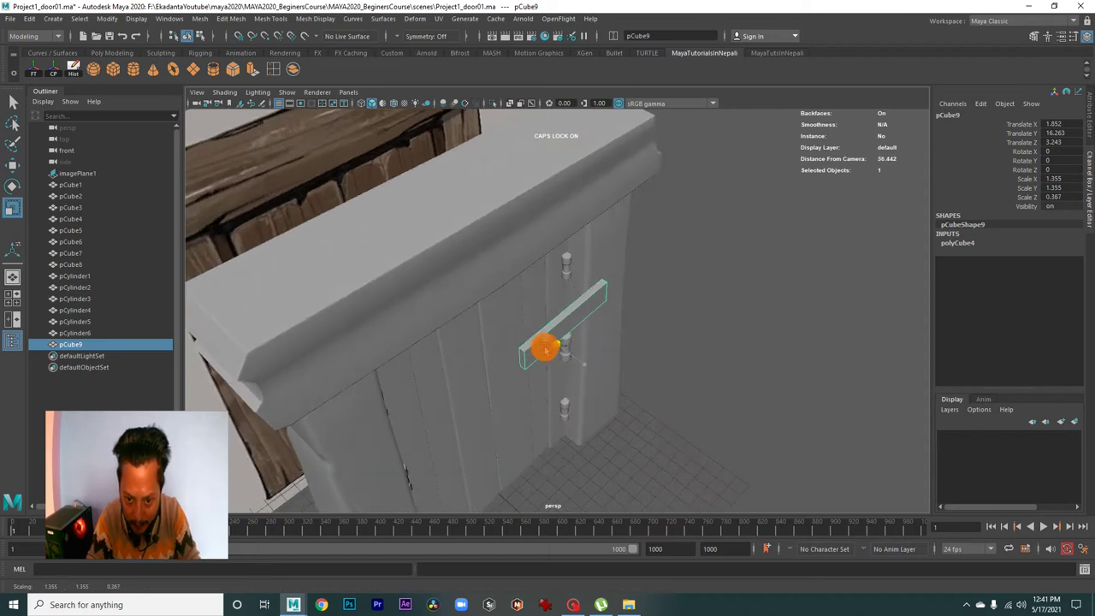
mouse_move(565, 372)
alt+mouse_down()
mouse_move(567, 362)
mouse_move(599, 379)
alt+mouse_up()
key(e)
key(w)
middle_drag(598, 379, 601, 364)
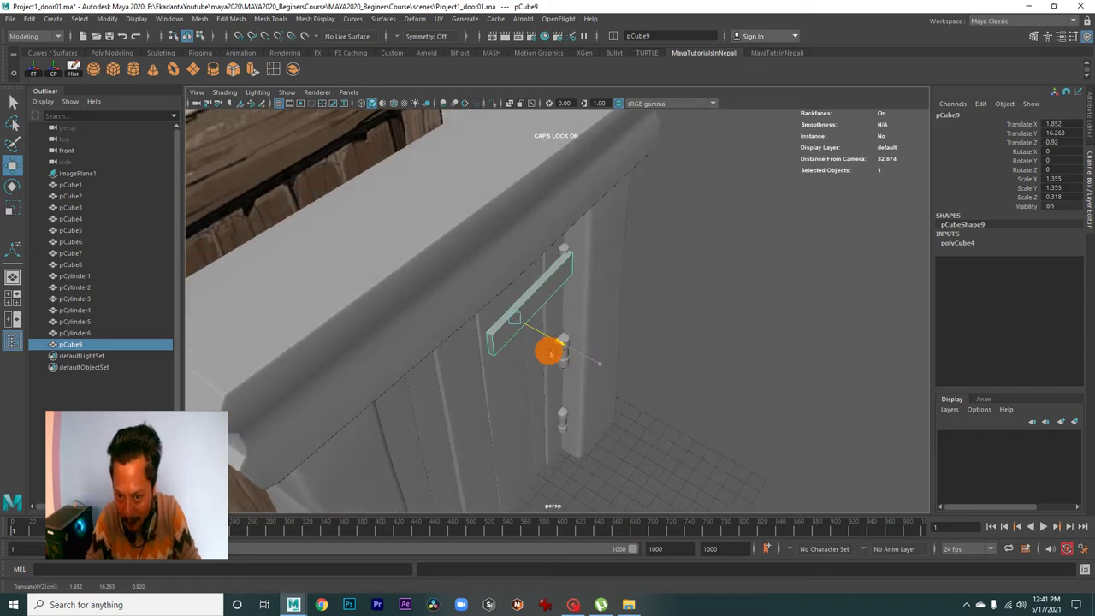
mouse_move(544, 350)
alt+mouse_down()
mouse_move(513, 359)
mouse_move(518, 371)
mouse_move(513, 357)
mouse_move(520, 363)
alt+mouse_up()
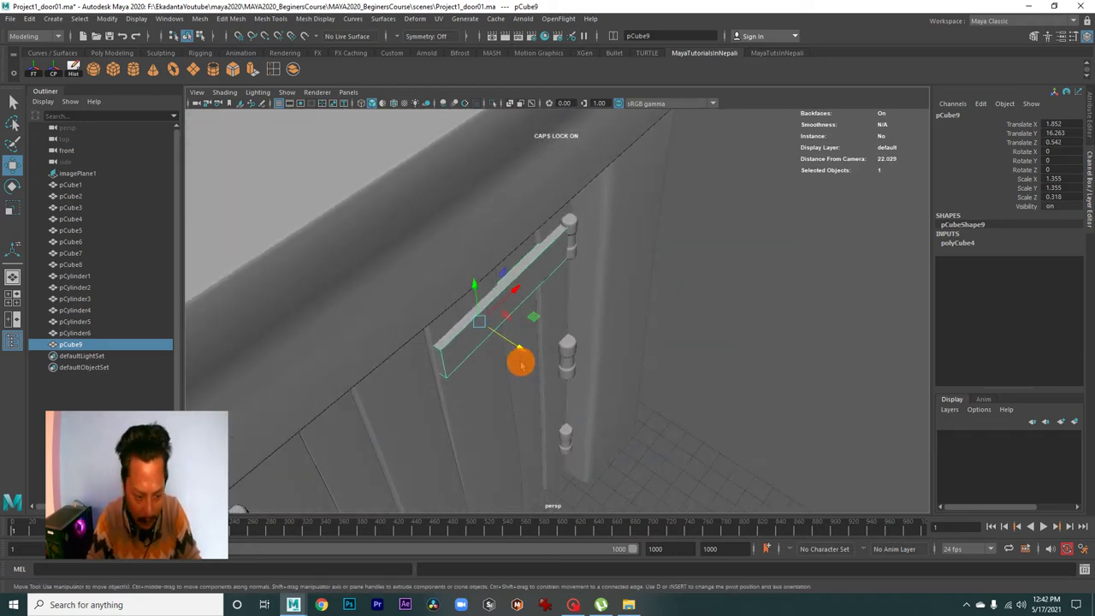
Thin the plate to Z scale 0.211, move it to Z 0.53, and isolate it
key(r)
middle_drag(511, 346, 503, 342)
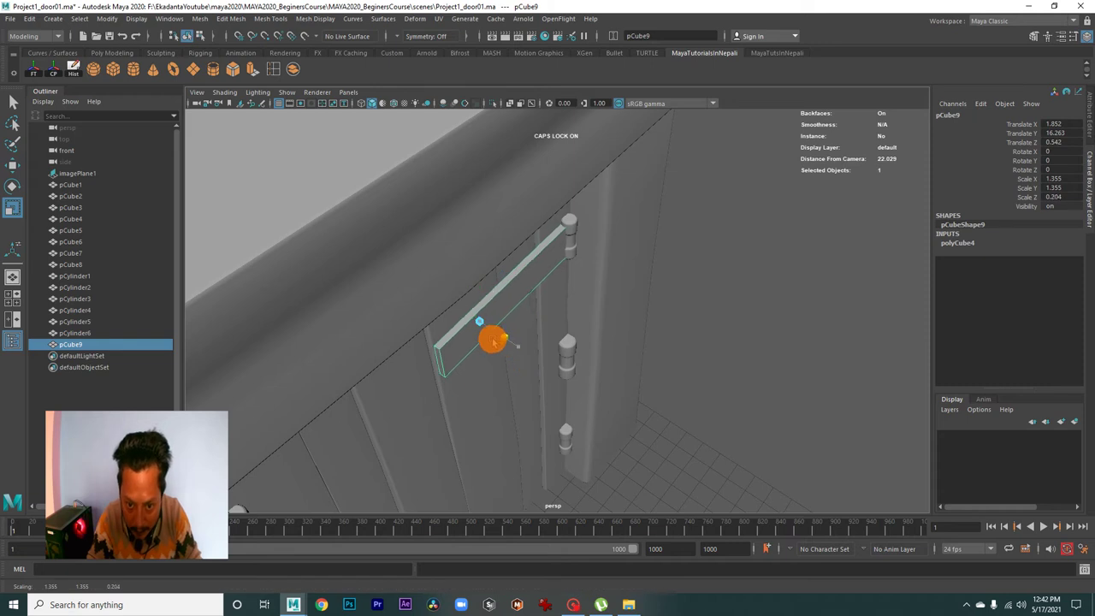
mouse_move(503, 356)
alt+mouse_down()
mouse_move(557, 340)
mouse_move(476, 286)
mouse_move(454, 293)
mouse_move(513, 313)
mouse_move(541, 301)
alt+mouse_up()
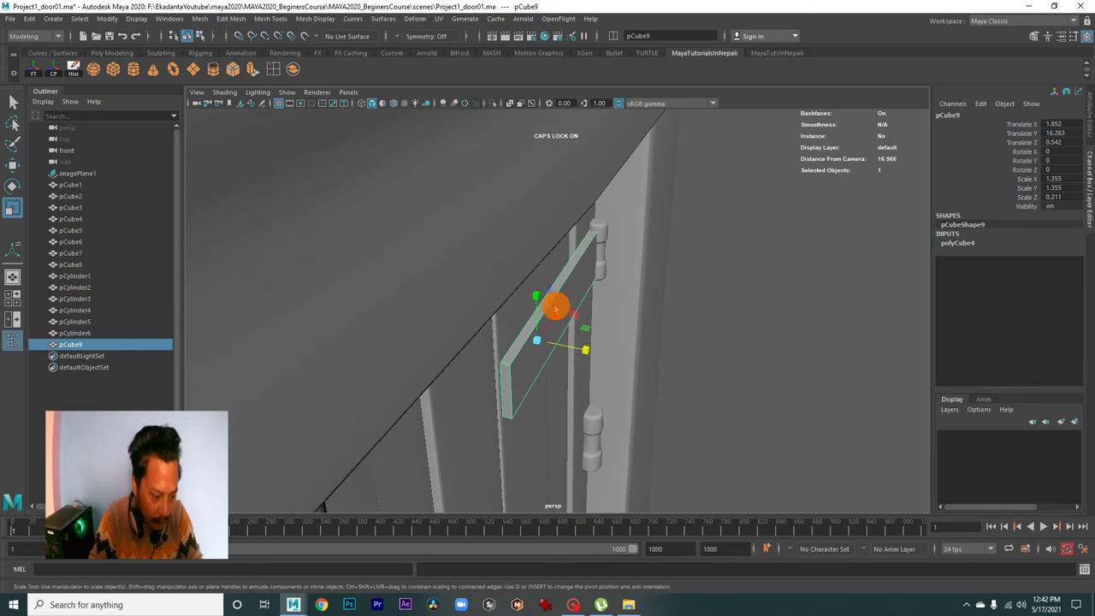
key(w)
mouse_move(589, 348)
mouse_down()
mouse_move(533, 340)
mouse_move(525, 159)
mouse_up()
click(493, 103)
mouse_move(765, 254)
alt+mouse_down()
mouse_move(574, 308)
mouse_move(549, 355)
mouse_move(527, 359)
mouse_move(552, 379)
mouse_move(459, 328)
mouse_move(560, 342)
mouse_move(612, 326)
mouse_move(579, 349)
mouse_move(593, 354)
mouse_move(561, 344)
alt+mouse_up()
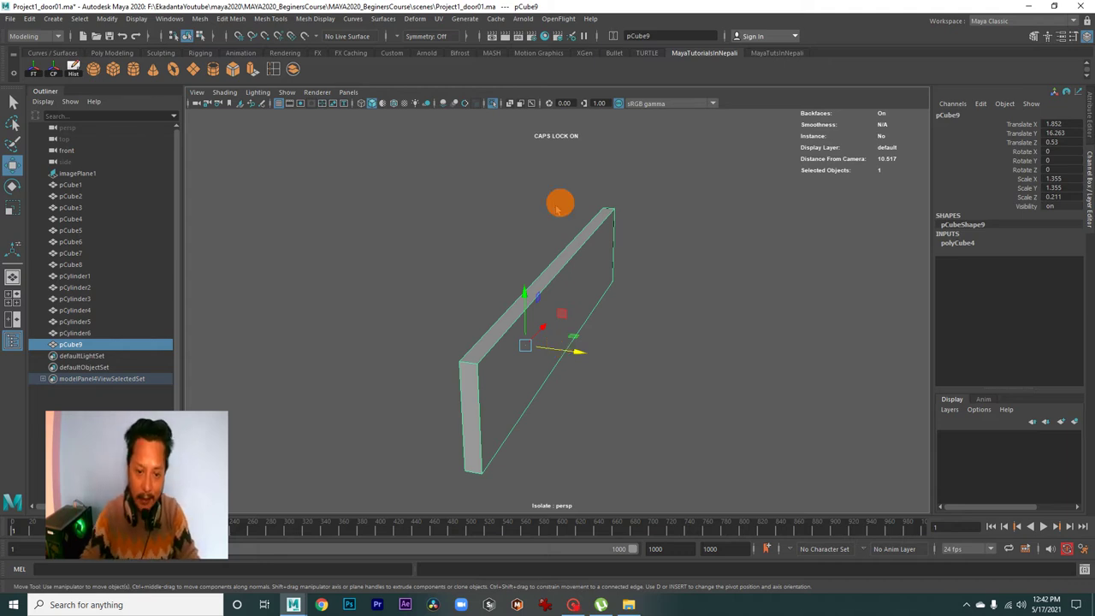
Select the hinge plate's long top edge in edge mode
mouse_move(654, 270)
alt+mouse_down()
mouse_move(594, 271)
mouse_move(590, 308)
mouse_move(553, 272)
mouse_move(560, 304)
mouse_move(659, 305)
mouse_move(550, 313)
mouse_move(570, 320)
alt+mouse_up()
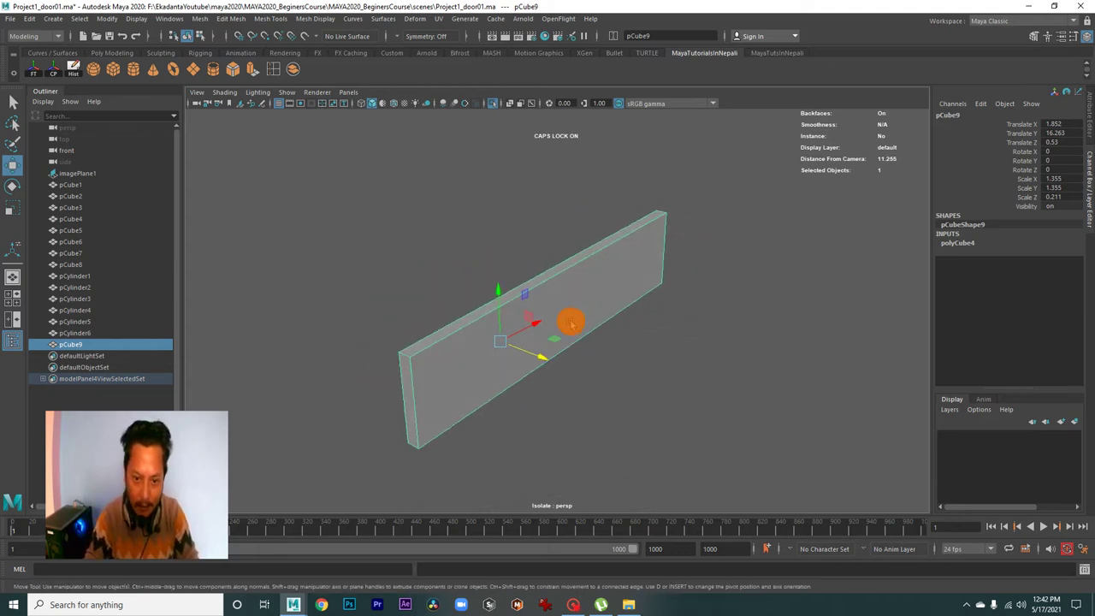
alt+right_drag(570, 320, 635, 289)
alt+drag(636, 289, 587, 289)
right_drag(586, 248, 587, 215)
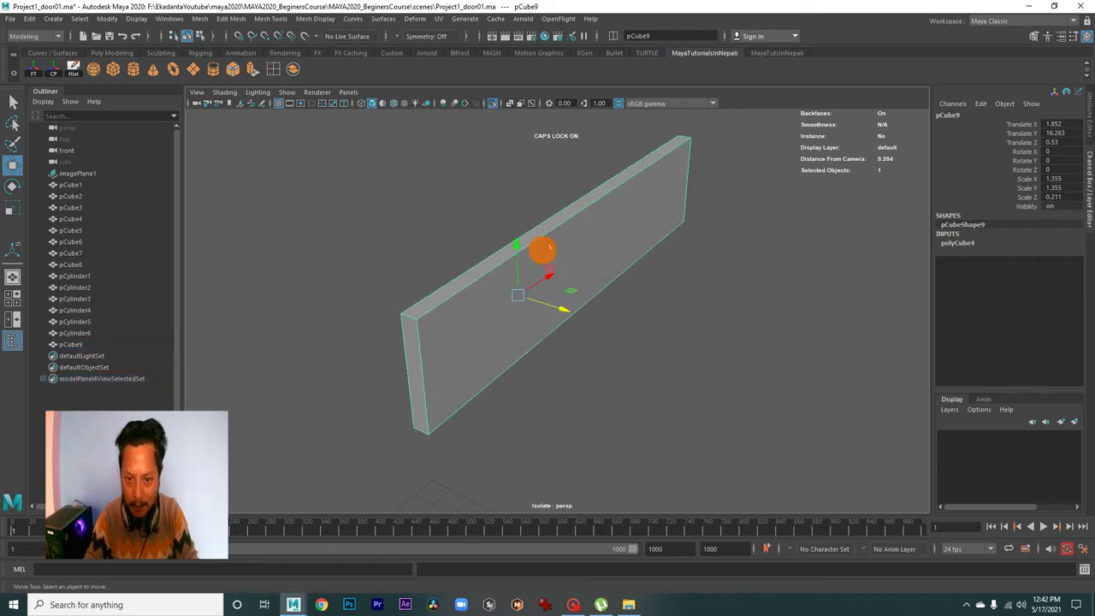
click(466, 288)
mouse_move(415, 318)
alt+mouse_down()
mouse_move(447, 291)
mouse_move(567, 276)
mouse_move(530, 283)
mouse_move(535, 290)
mouse_move(549, 232)
alt+mouse_up()
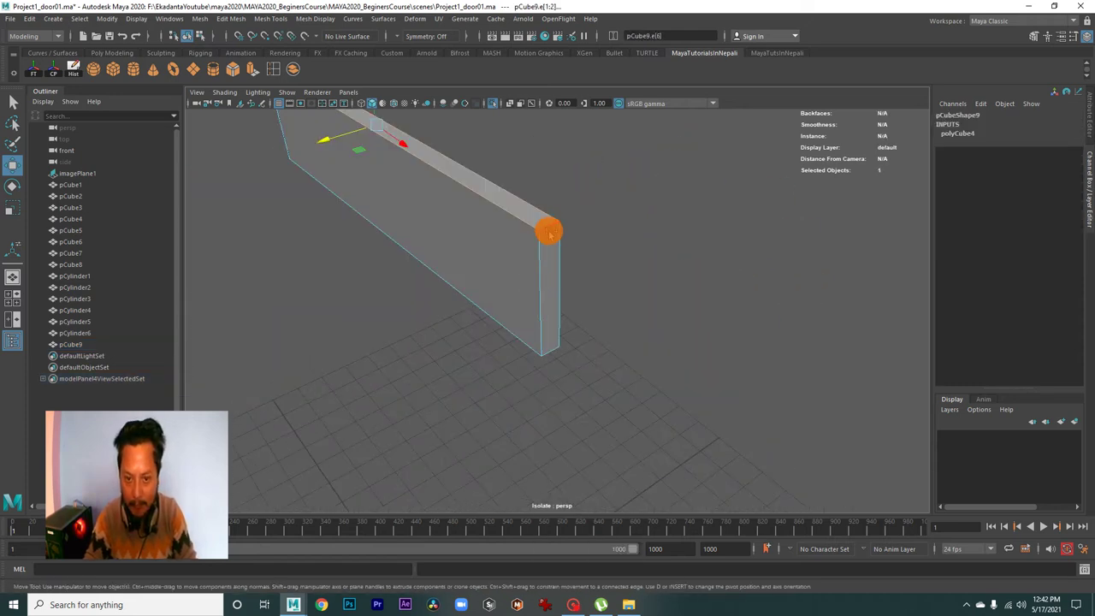
mouse_move(603, 272)
alt+mouse_down()
mouse_move(547, 254)
mouse_move(567, 276)
mouse_move(565, 254)
mouse_move(591, 364)
mouse_move(545, 337)
mouse_move(619, 350)
mouse_move(479, 367)
mouse_move(522, 320)
mouse_move(562, 332)
mouse_move(499, 304)
mouse_move(516, 316)
mouse_move(379, 323)
mouse_move(582, 378)
mouse_move(542, 320)
mouse_move(557, 310)
mouse_move(362, 171)
alt+mouse_up()
Bevel the top edge and set the bevel Fraction to 0.8
click(235, 72)
mouse_move(532, 208)
alt+mouse_down()
mouse_move(653, 296)
mouse_move(687, 305)
mouse_move(664, 295)
alt+mouse_up()
alt+right_drag(664, 296, 819, 221)
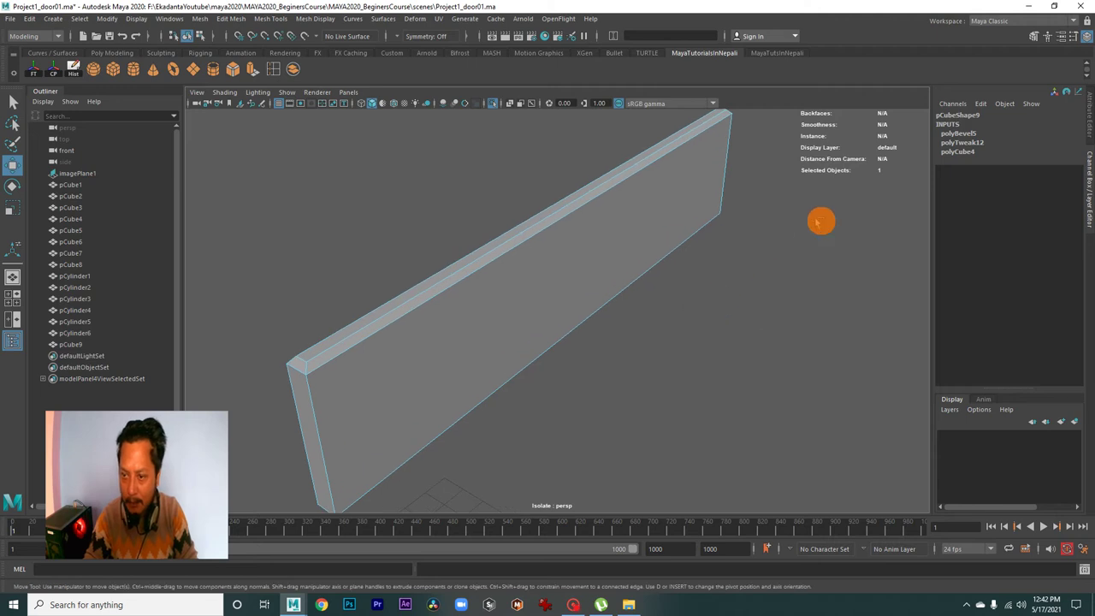
click(960, 133)
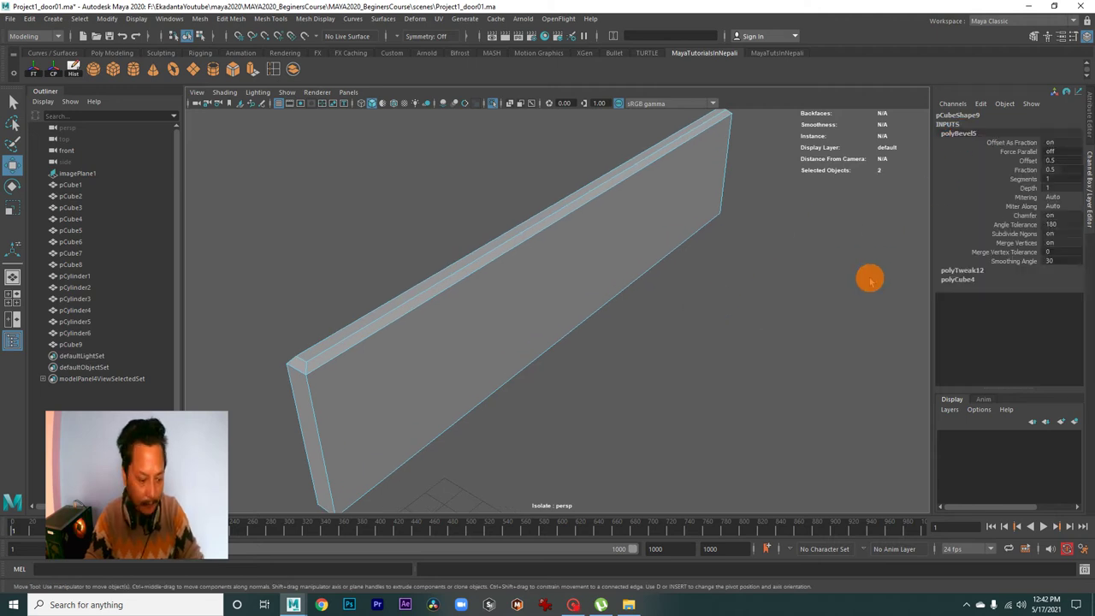
key(t)
scroll(806, 311, up, 2)
scroll(761, 269, up, 2)
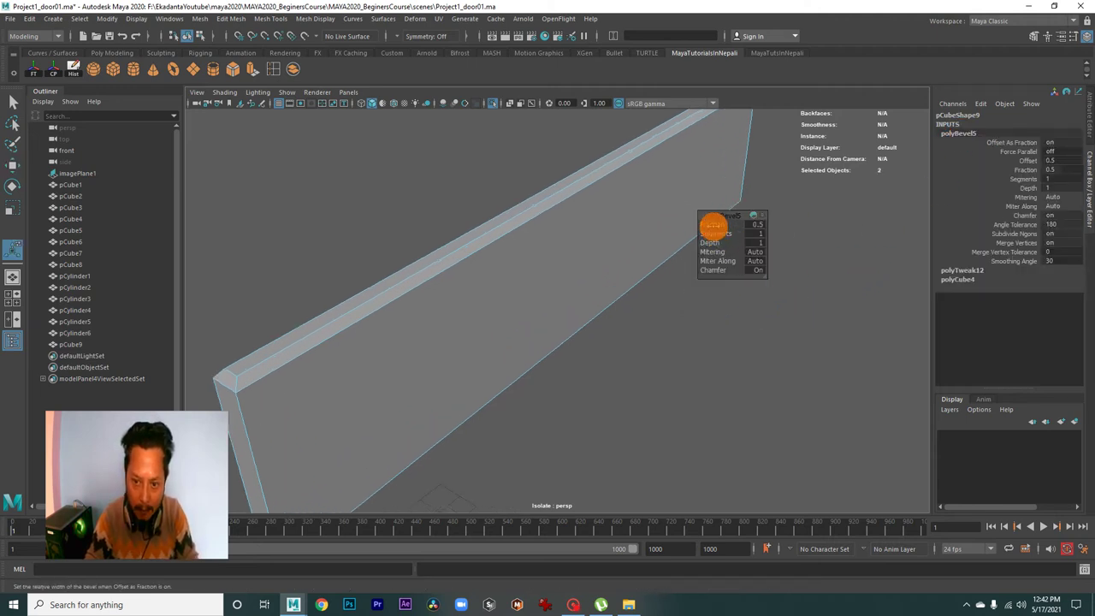
drag(713, 225, 714, 225)
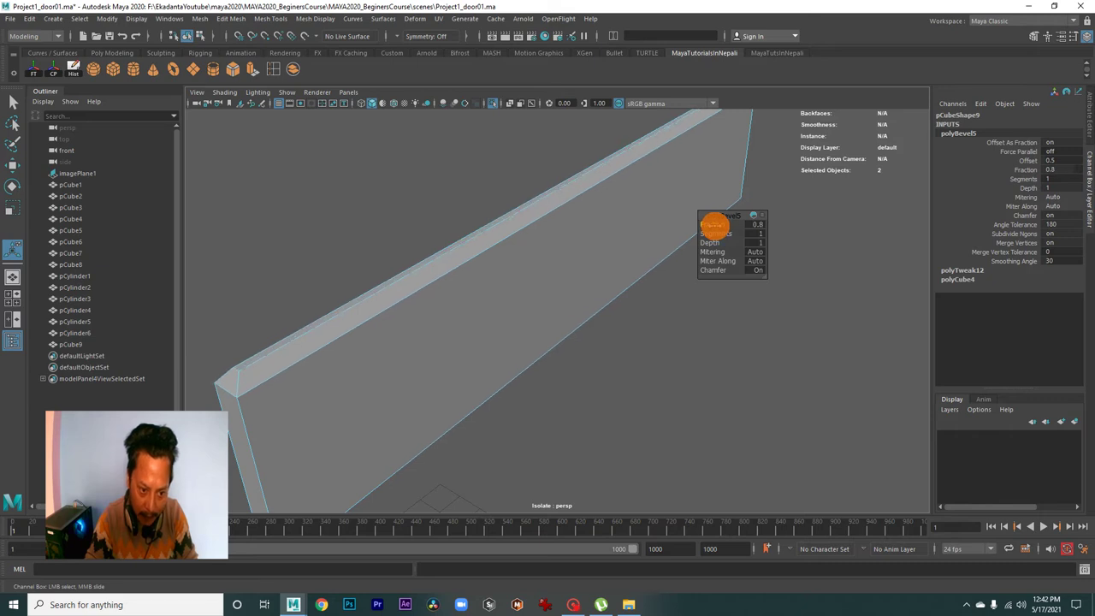
Frame the beveled plate, return to object mode and reselect it
key(f)
mouse_move(610, 318)
alt+mouse_down()
mouse_move(538, 234)
mouse_move(601, 305)
mouse_move(553, 274)
alt+mouse_up()
right_drag(554, 274, 623, 244)
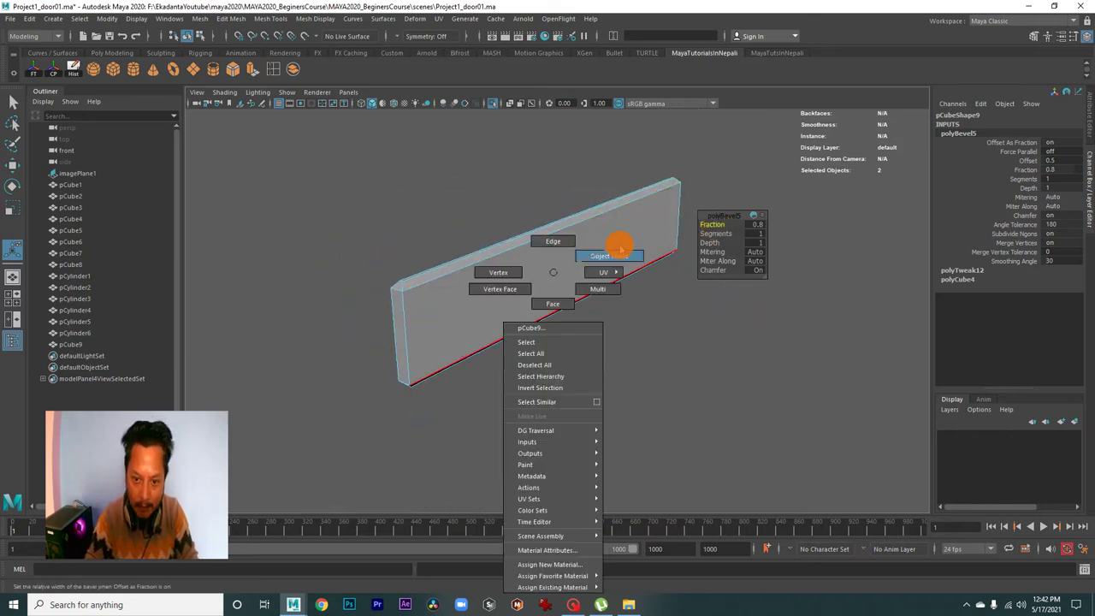
click(643, 293)
click(525, 285)
mouse_move(525, 286)
alt+mouse_down()
mouse_move(520, 303)
mouse_move(523, 262)
alt+mouse_up()
Insert two edge loops across the plate, one near its end
scroll(515, 296, up, 2)
scroll(545, 281, up, 3)
click(272, 69)
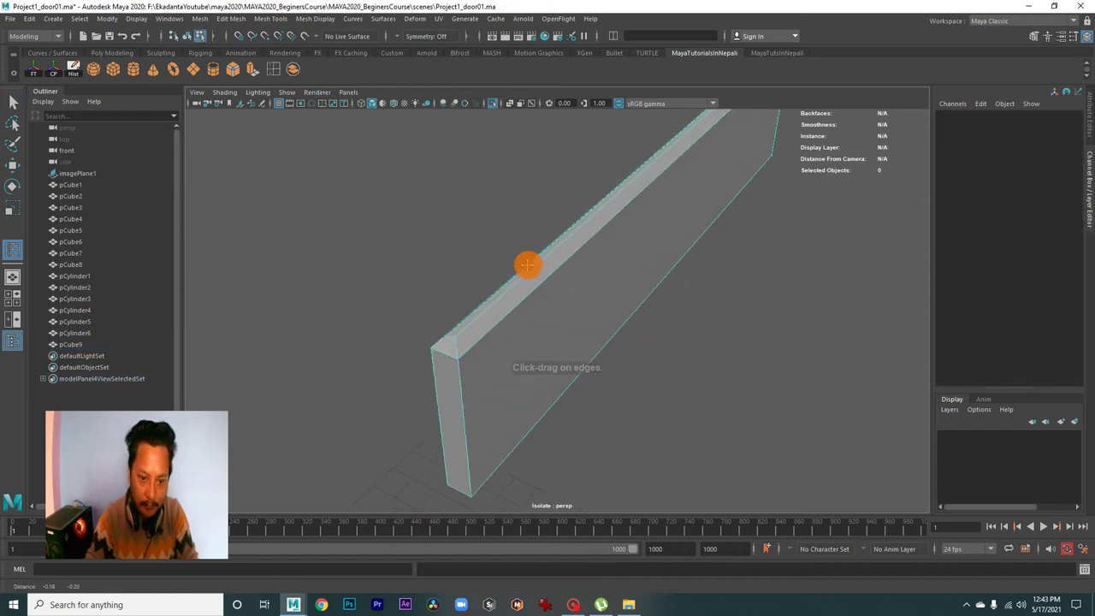
scroll(574, 291, up, 2)
scroll(574, 290, up, 1)
mouse_move(365, 354)
mouse_down()
mouse_move(382, 386)
mouse_move(408, 340)
mouse_move(391, 428)
mouse_up()
click(377, 390)
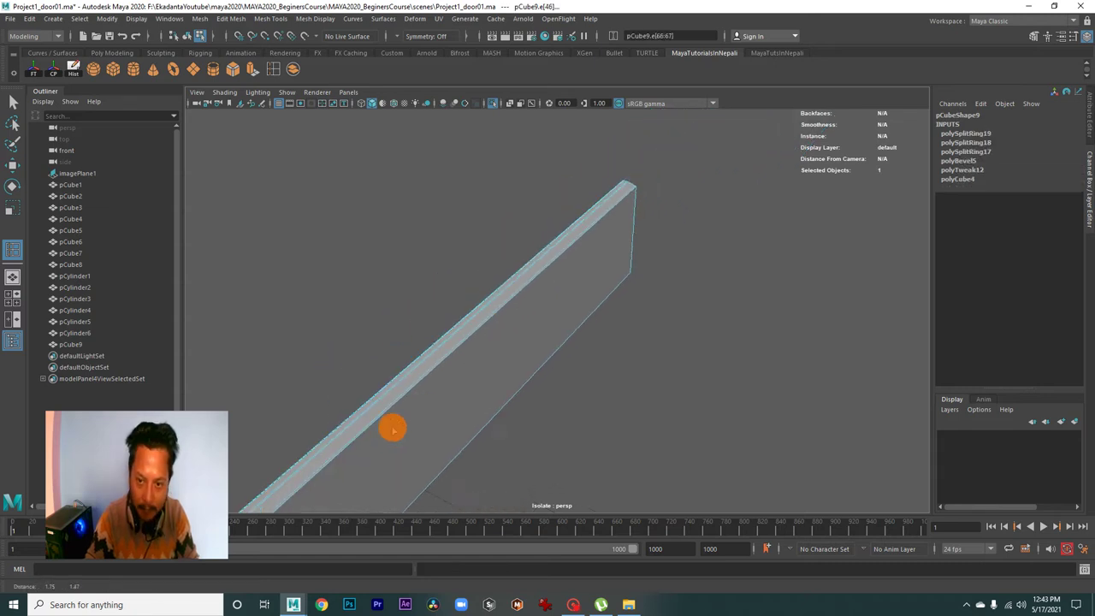
scroll(390, 427, down, 5)
mouse_move(479, 320)
alt+mouse_down()
mouse_move(634, 316)
mouse_move(521, 335)
alt+mouse_up()
scroll(598, 357, up, 5)
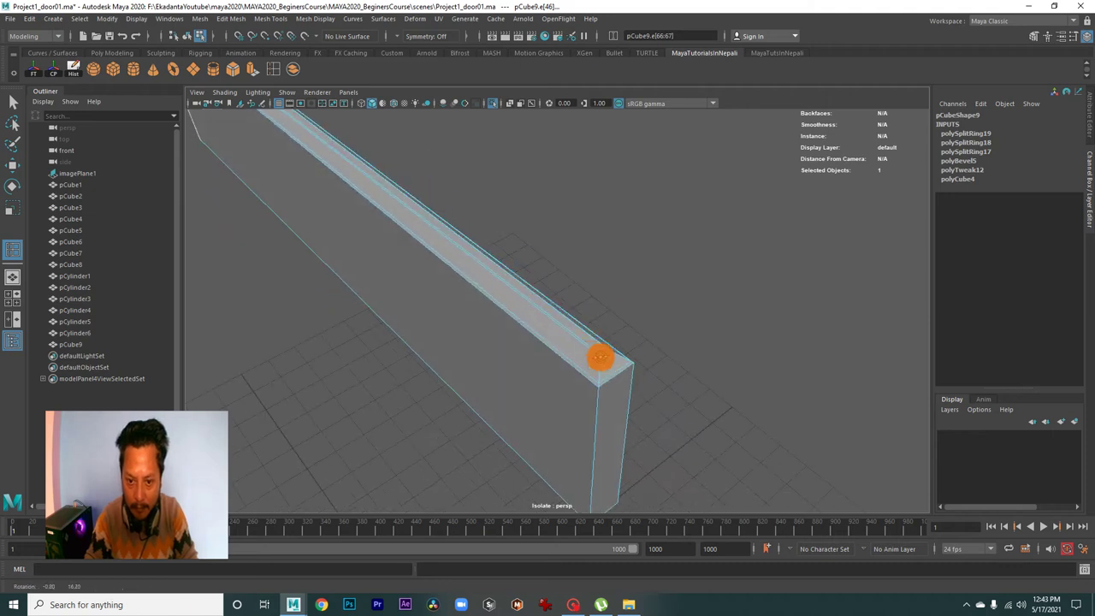
alt+drag(599, 356, 660, 386)
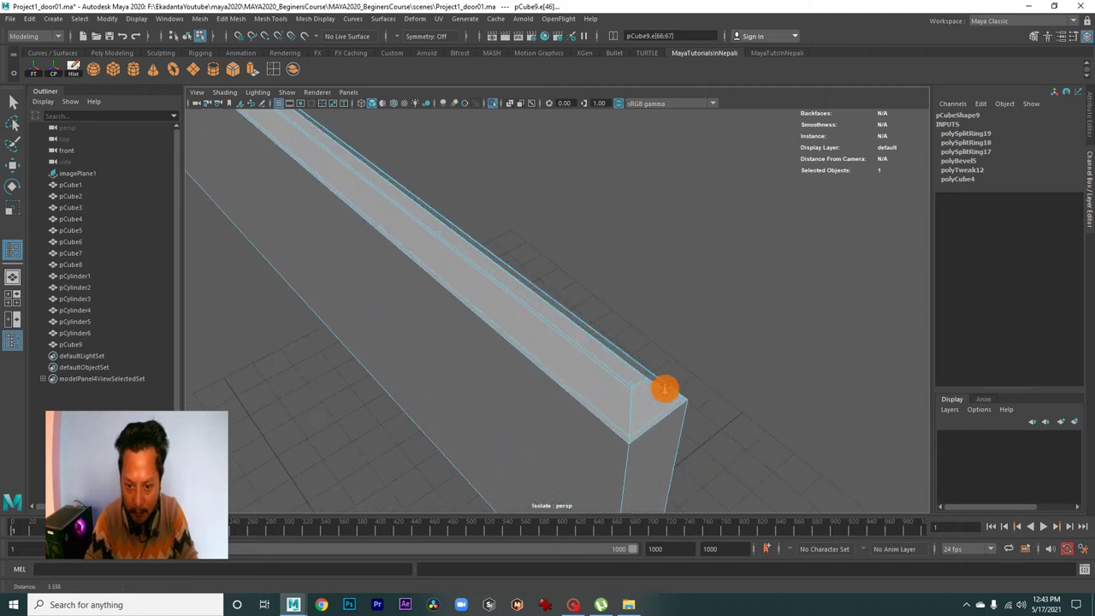
click(627, 428)
mouse_move(627, 428)
alt+mouse_down()
mouse_move(608, 320)
mouse_move(655, 339)
mouse_move(620, 352)
mouse_move(635, 321)
mouse_move(637, 330)
mouse_move(428, 313)
mouse_move(611, 325)
mouse_move(502, 308)
mouse_move(497, 331)
alt+mouse_up()
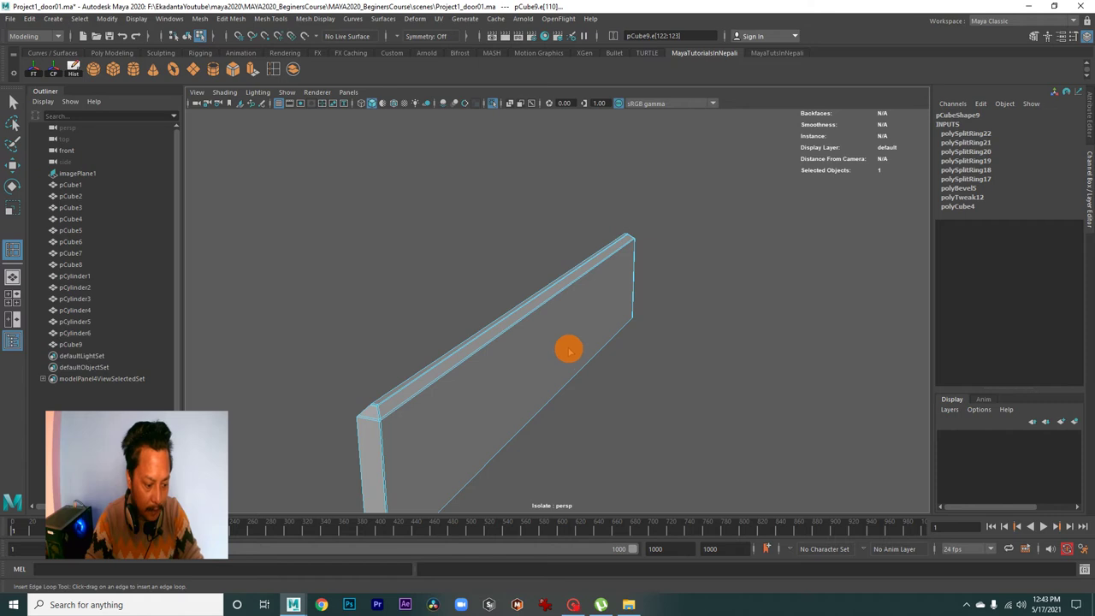
Return to object mode and select the plate in front view over the reference strap
key(w)
right_drag(624, 289, 641, 276)
click(587, 310)
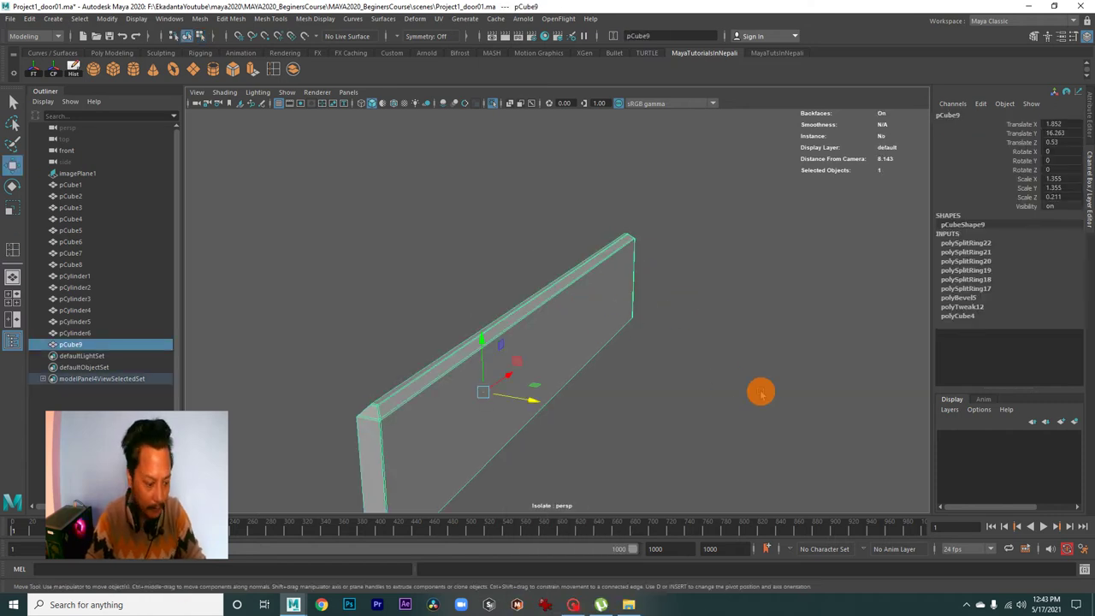
click(752, 394)
mouse_move(562, 369)
alt+mouse_down()
mouse_move(643, 401)
mouse_move(550, 384)
mouse_move(598, 351)
mouse_move(488, 333)
mouse_move(668, 384)
mouse_move(573, 355)
alt+mouse_up()
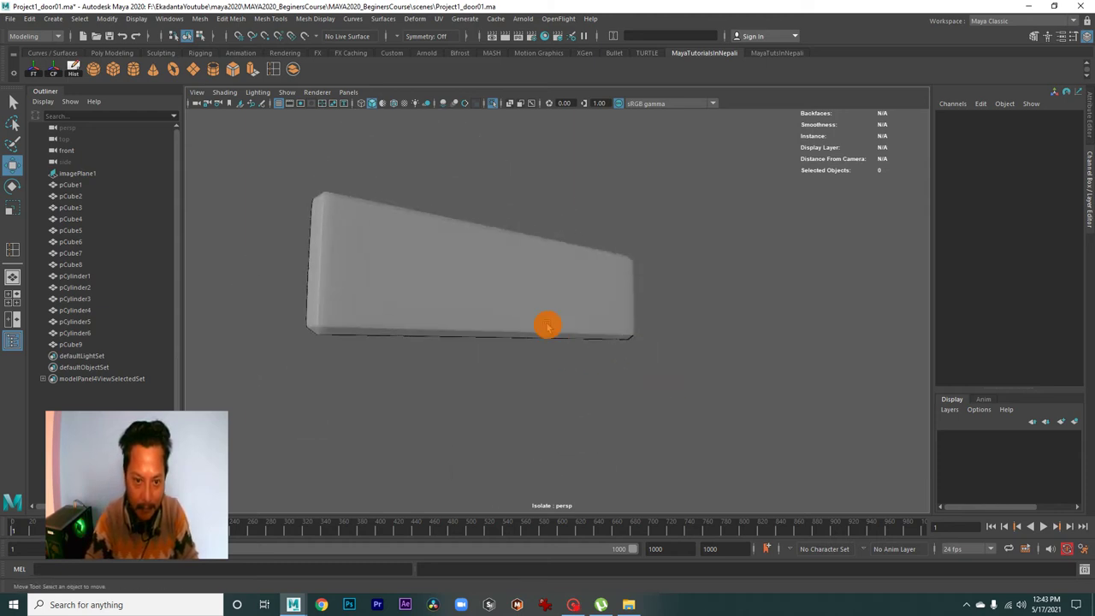
key(space)
key(space)
mouse_move(428, 374)
alt+right_down()
mouse_move(783, 436)
mouse_move(480, 360)
alt+right_up()
click(492, 346)
alt+right_drag(562, 357, 514, 360)
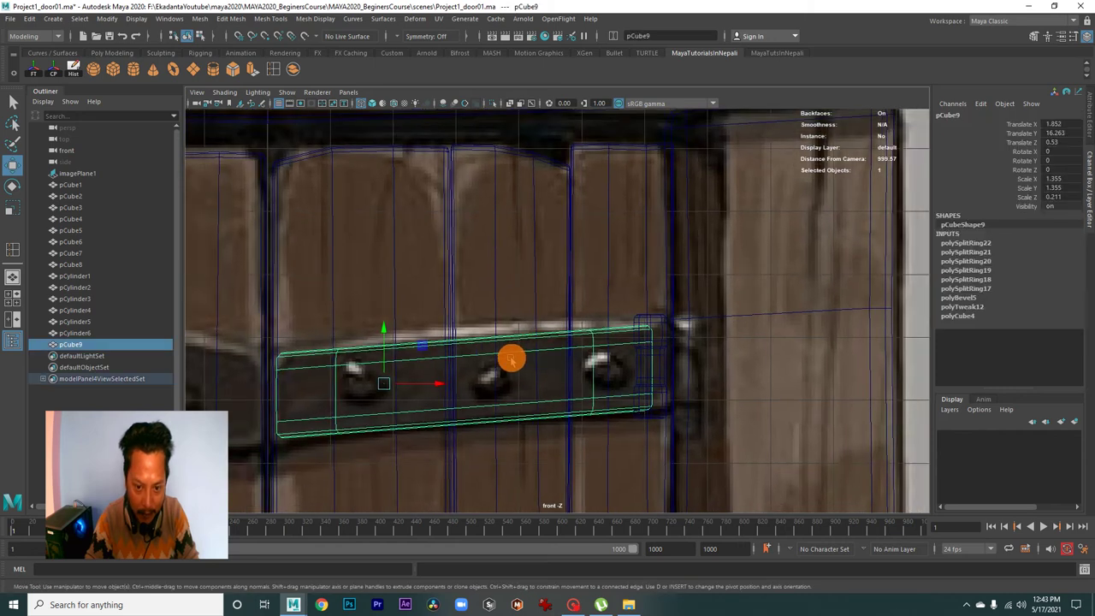
alt+middle_drag(513, 359, 508, 313)
mouse_move(508, 313)
alt+right_down()
mouse_move(563, 327)
mouse_move(587, 317)
alt+right_up()
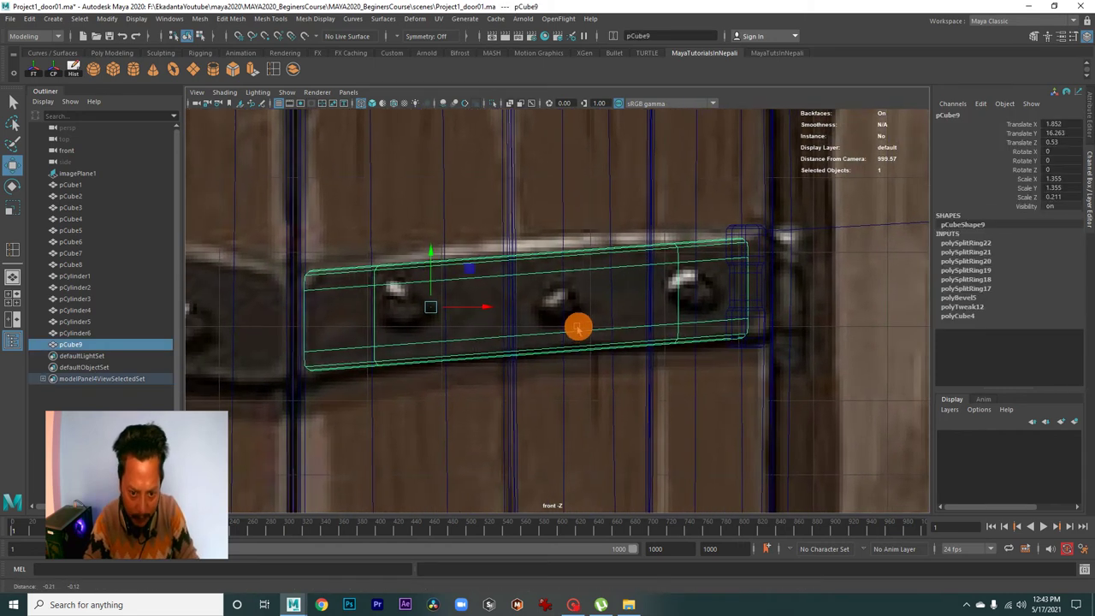
alt+middle_drag(579, 325, 601, 325)
alt+right_drag(602, 325, 598, 335)
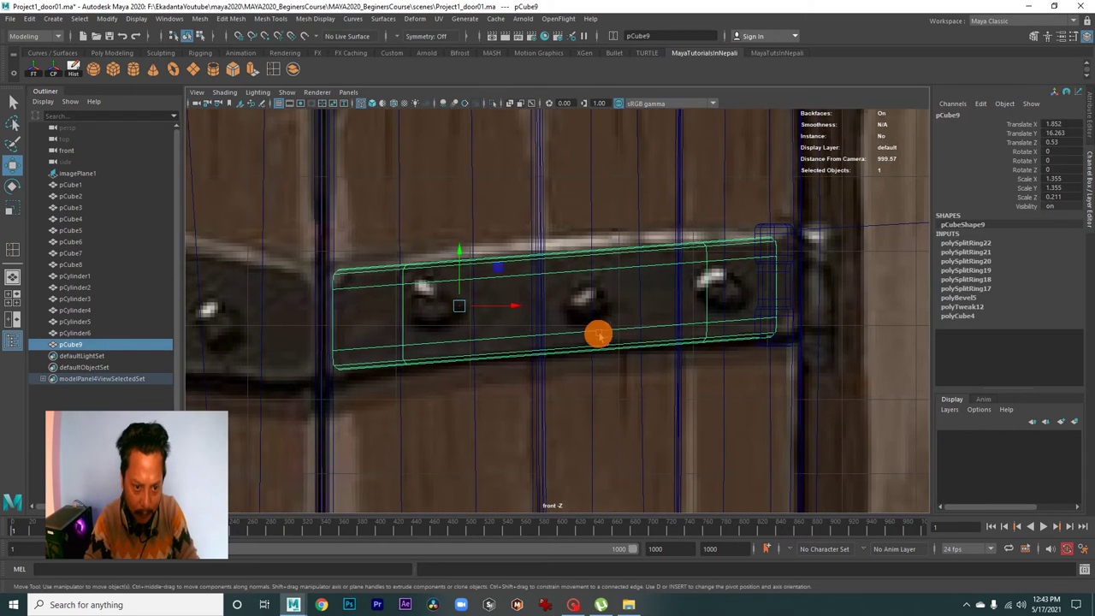
Add three vertical edge loops near the left end, right of middle, and right end
click(273, 70)
click(407, 270)
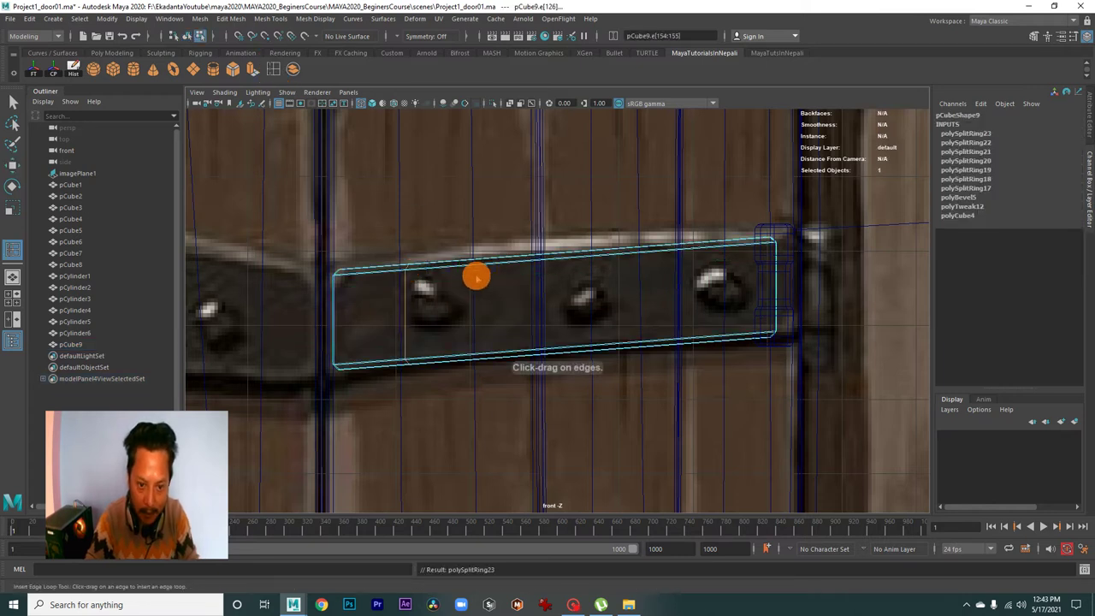
click(535, 261)
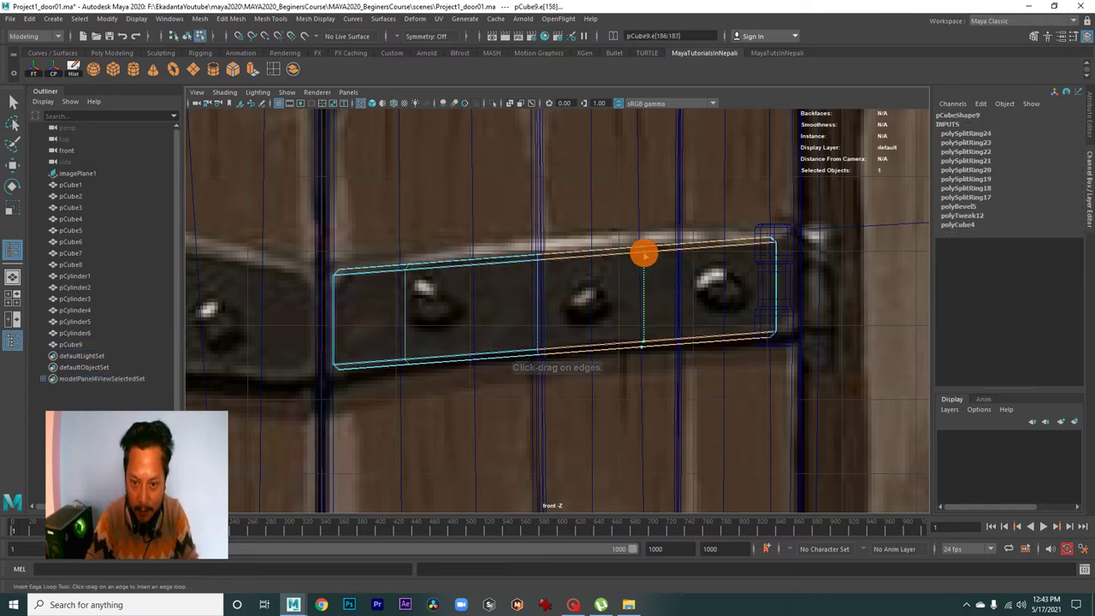
click(642, 252)
key(w)
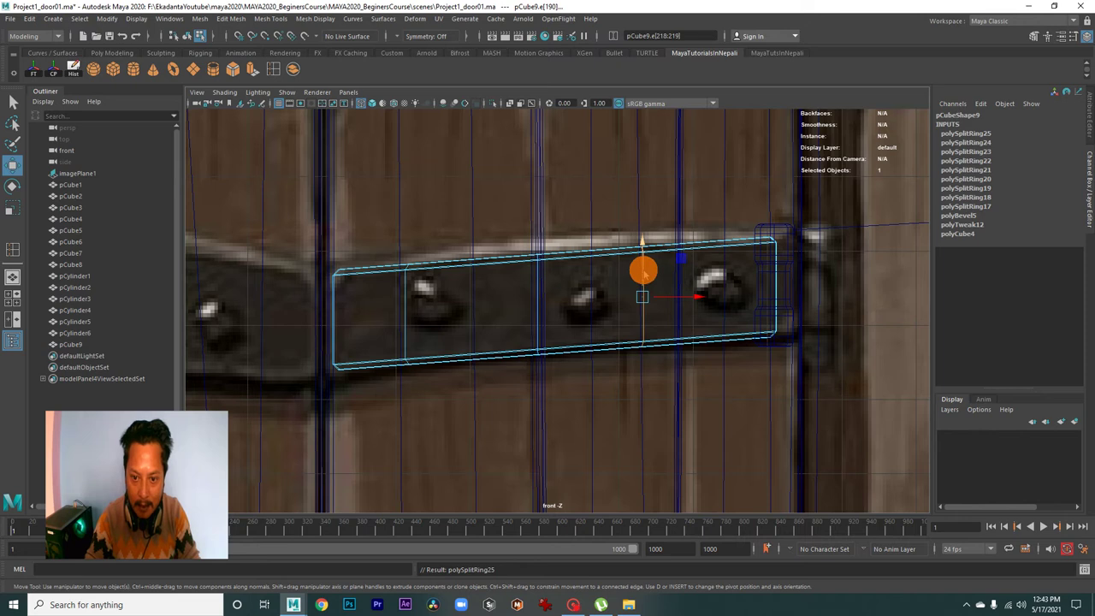
scroll(643, 272, up, 1)
key(F9)
Move the plate's left-end and top vertices to follow the strap outline
drag(385, 224, 420, 299)
drag(396, 262, 397, 256)
mouse_move(508, 213)
mouse_down()
mouse_move(549, 276)
mouse_move(535, 244)
mouse_up()
mouse_move(612, 214)
mouse_down()
mouse_move(652, 264)
mouse_move(650, 238)
mouse_up()
alt+middle_drag(661, 265, 661, 229)
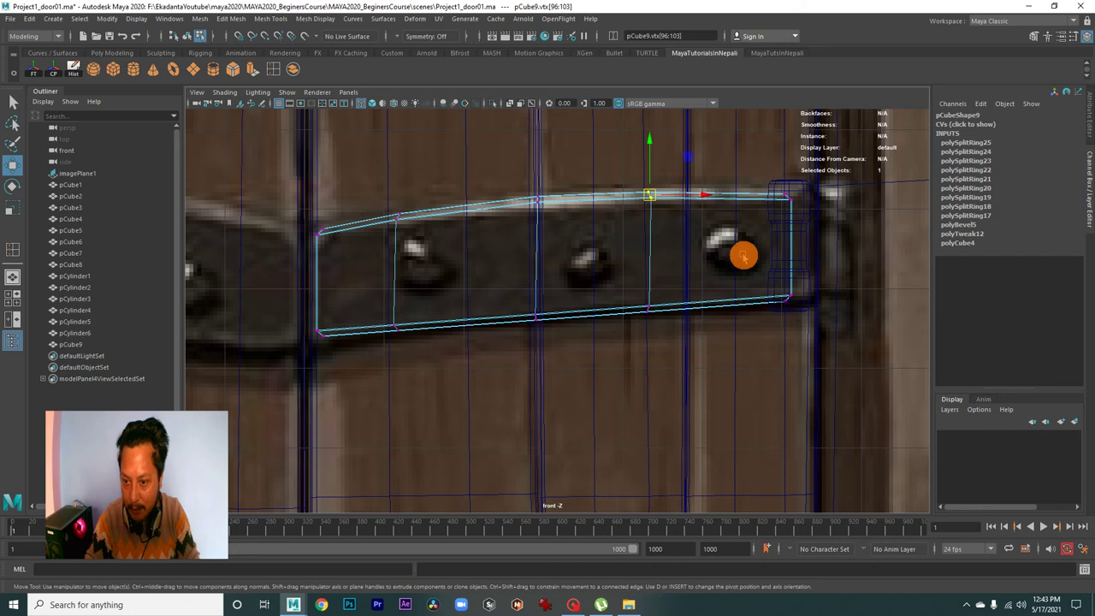
drag(766, 278, 799, 308)
Adjust the right-end and bottom vertex columns to the tapered strap, then return to object mode
drag(632, 281, 656, 314)
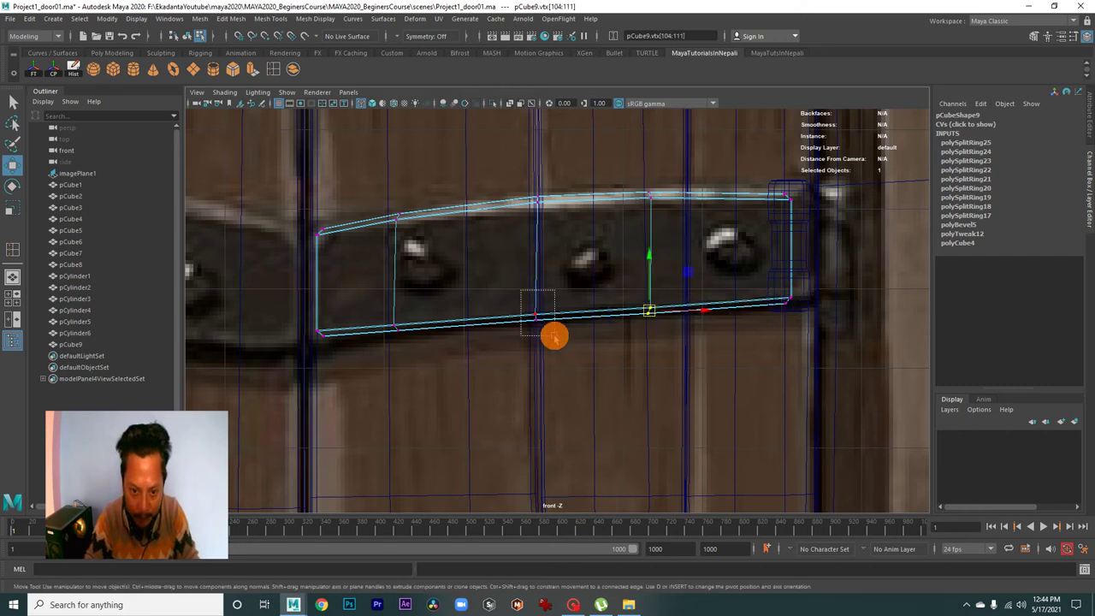
drag(555, 334, 540, 317)
alt+middle_drag(478, 334, 518, 334)
drag(453, 349, 451, 347)
alt+middle_drag(436, 327, 450, 351)
drag(395, 320, 426, 349)
scroll(541, 351, down, 3)
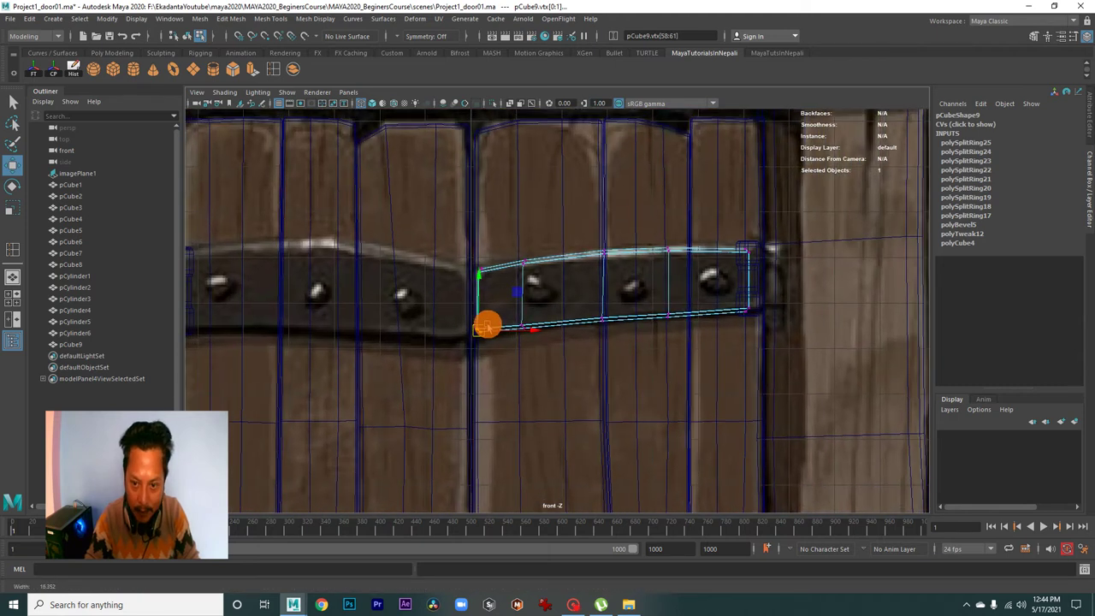
scroll(487, 320, down, 2)
right_drag(592, 275, 635, 261)
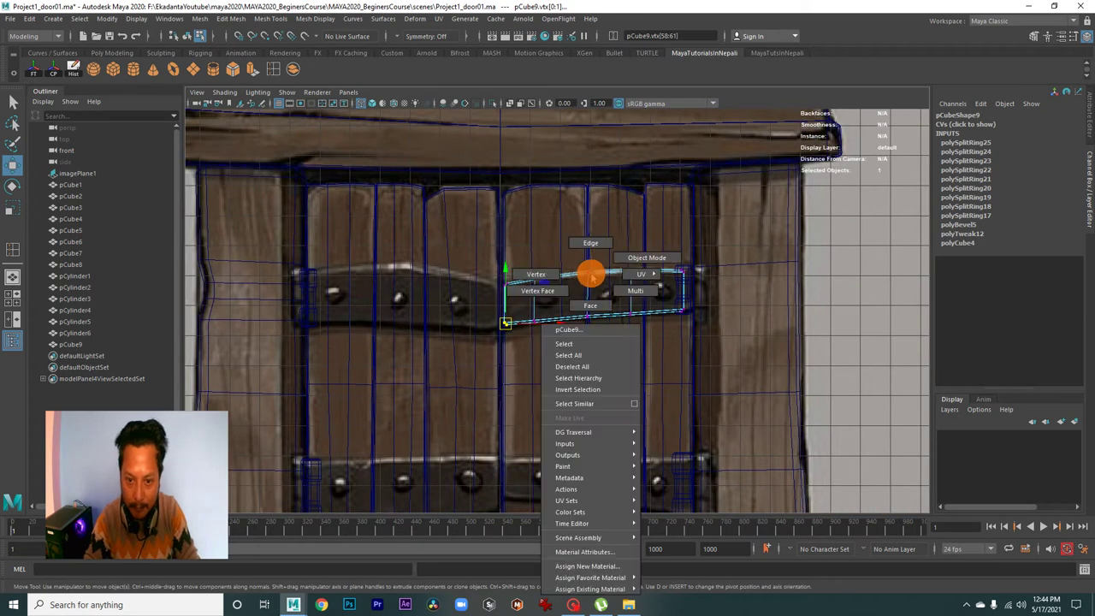
alt+middle_drag(636, 305, 622, 229)
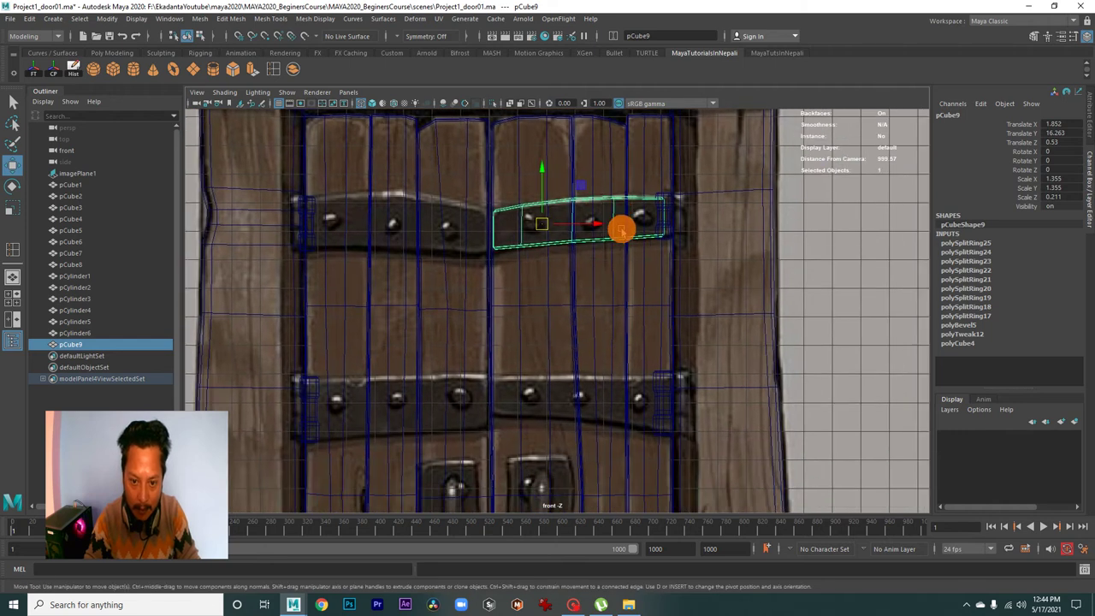
Duplicate the strap plate as pCube10 and move it down onto the middle band
key(ctrl+d)
drag(556, 171, 590, 370)
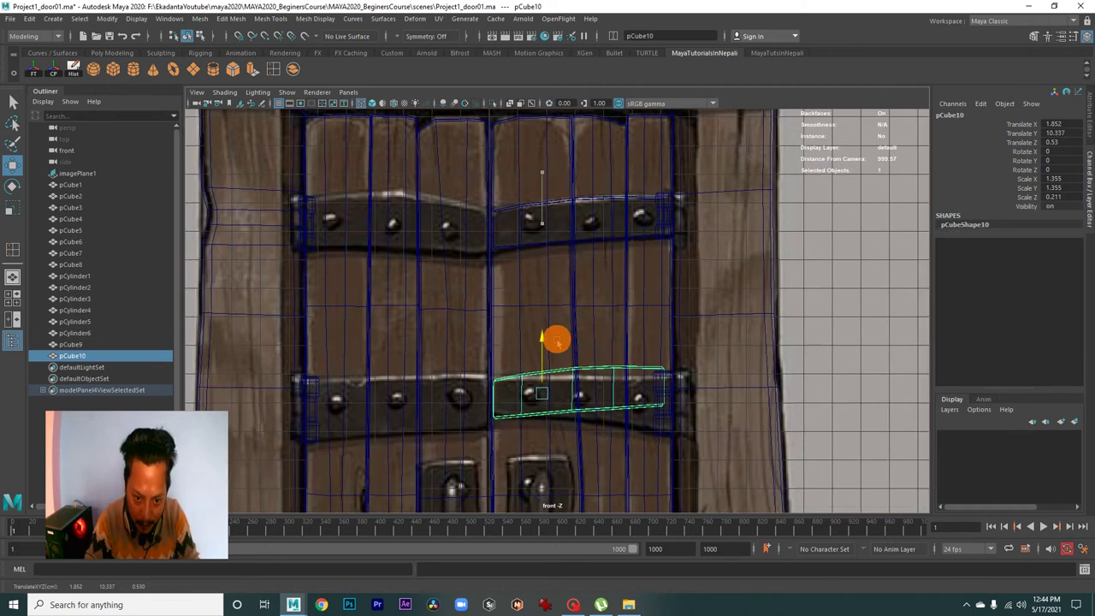
alt+middle_drag(590, 369, 591, 311)
right_drag(557, 313, 574, 280)
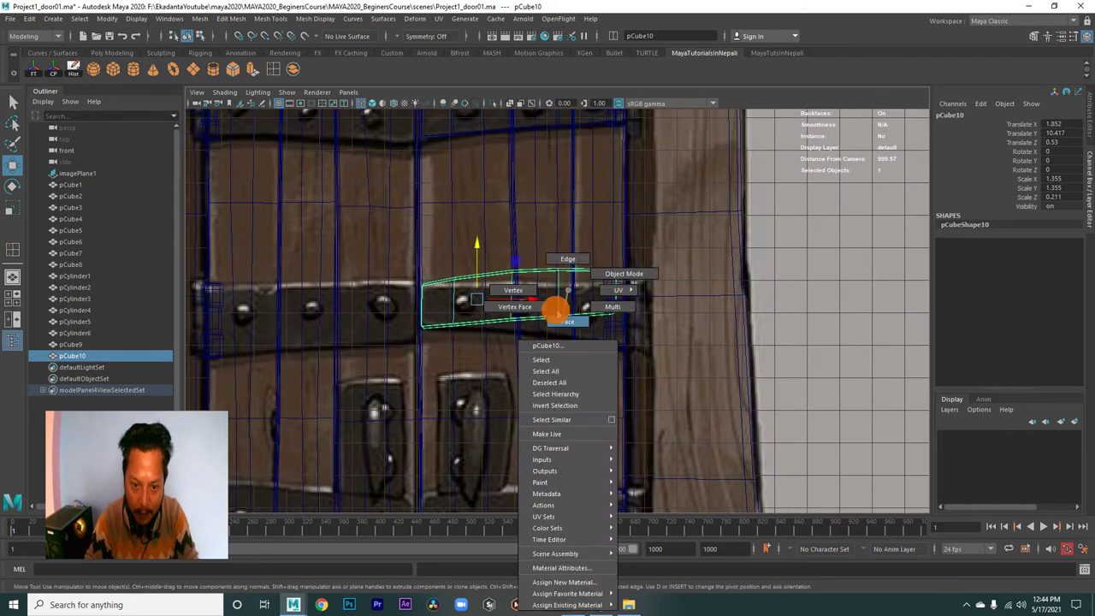
Bend the copy's right end downward by lowering the vertex column at the bend
drag(611, 295, 623, 336)
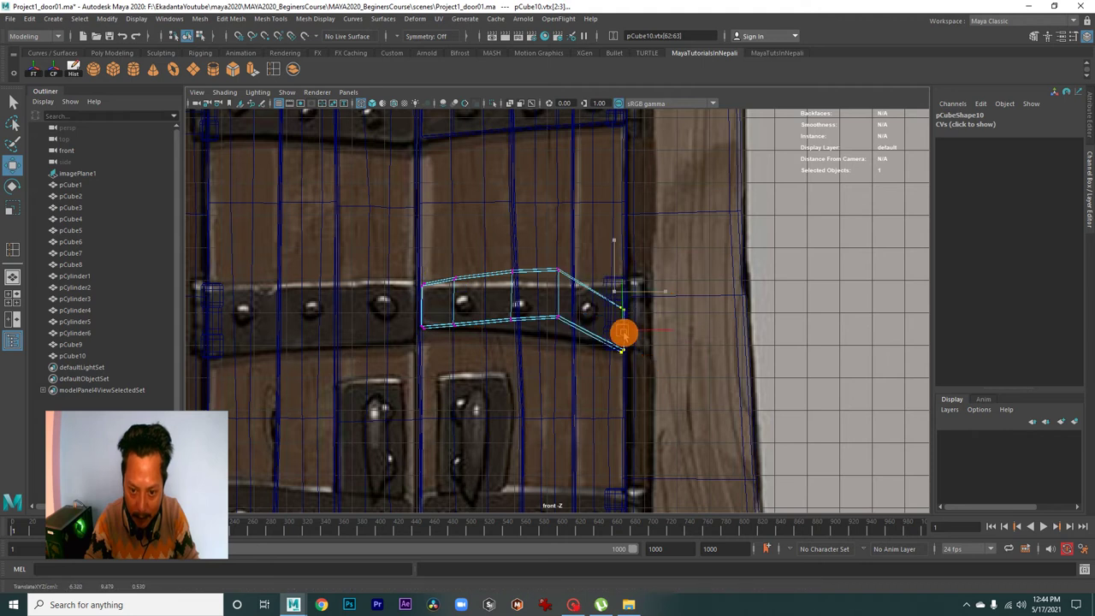
drag(605, 280, 622, 295)
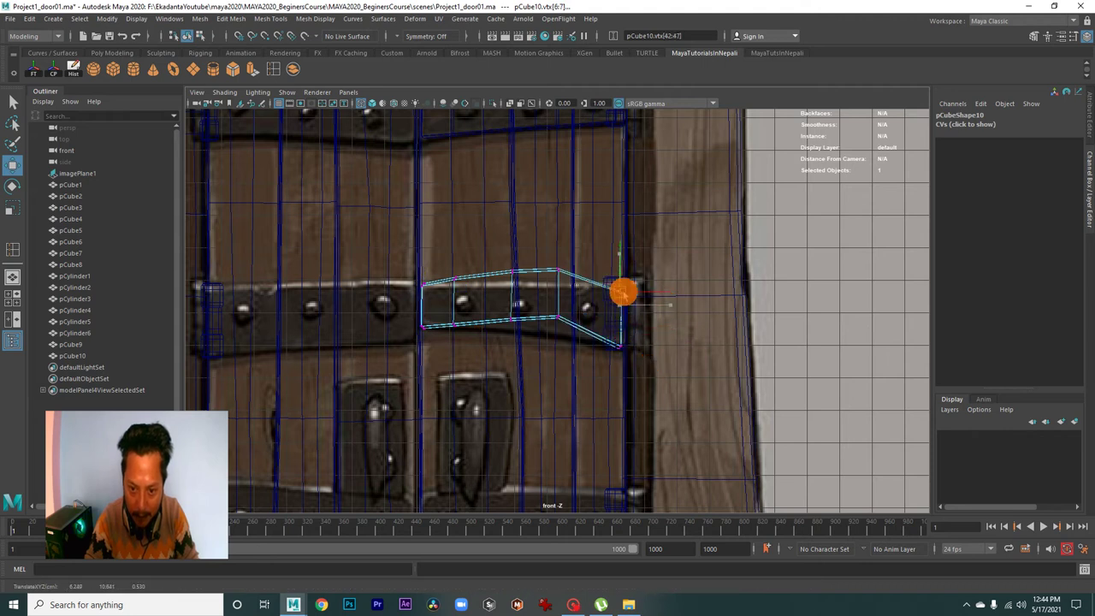
drag(547, 248, 562, 343)
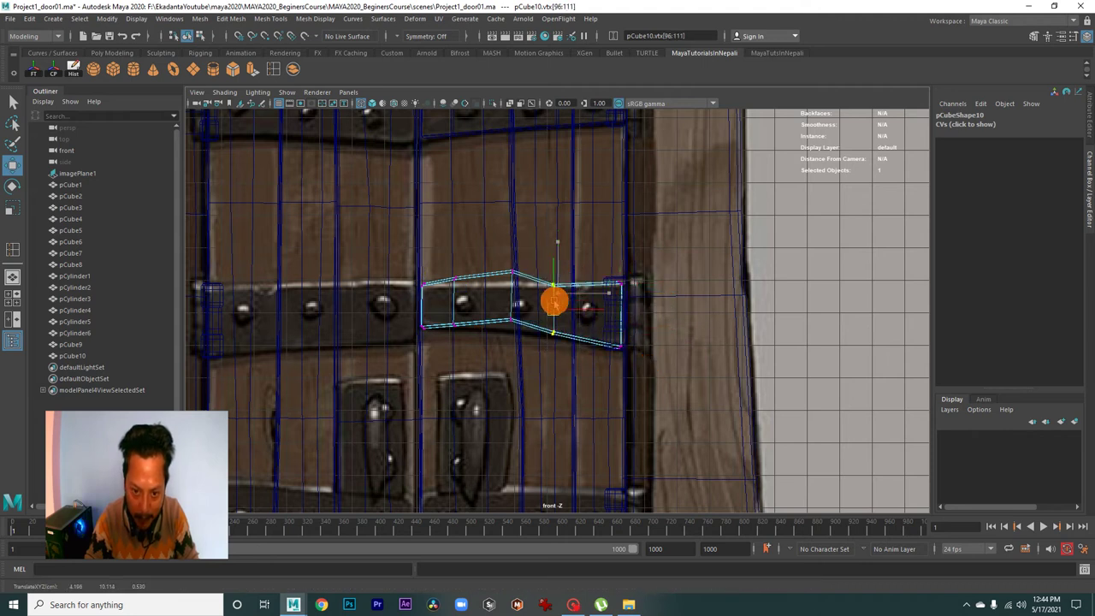
alt+middle_drag(555, 303, 599, 311)
scroll(598, 310, up, 2)
drag(548, 245, 606, 342)
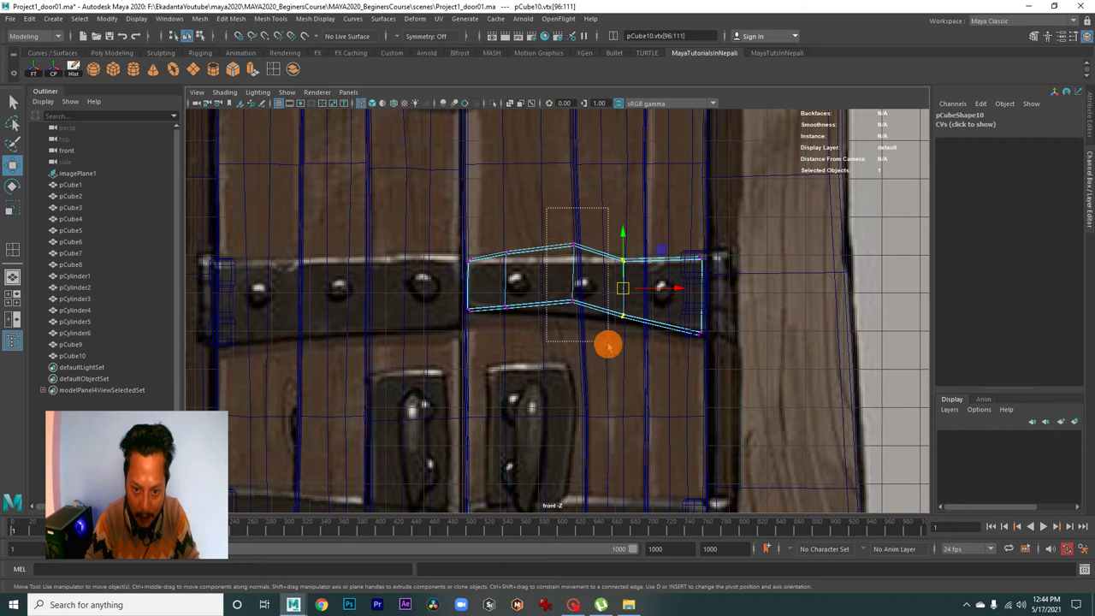
drag(570, 271, 576, 287)
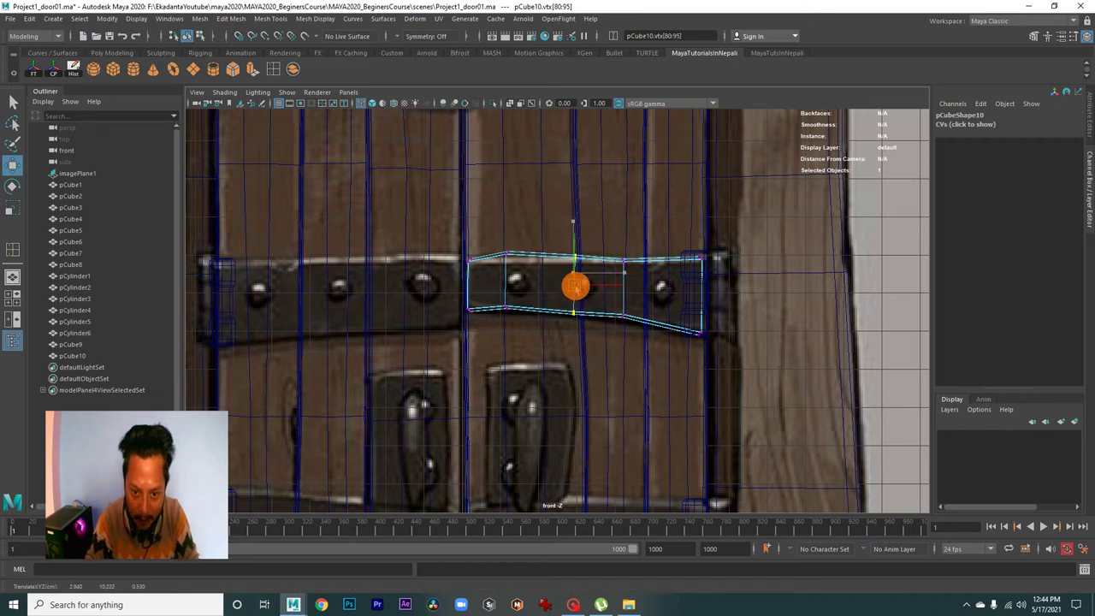
alt+middle_drag(571, 297, 607, 313)
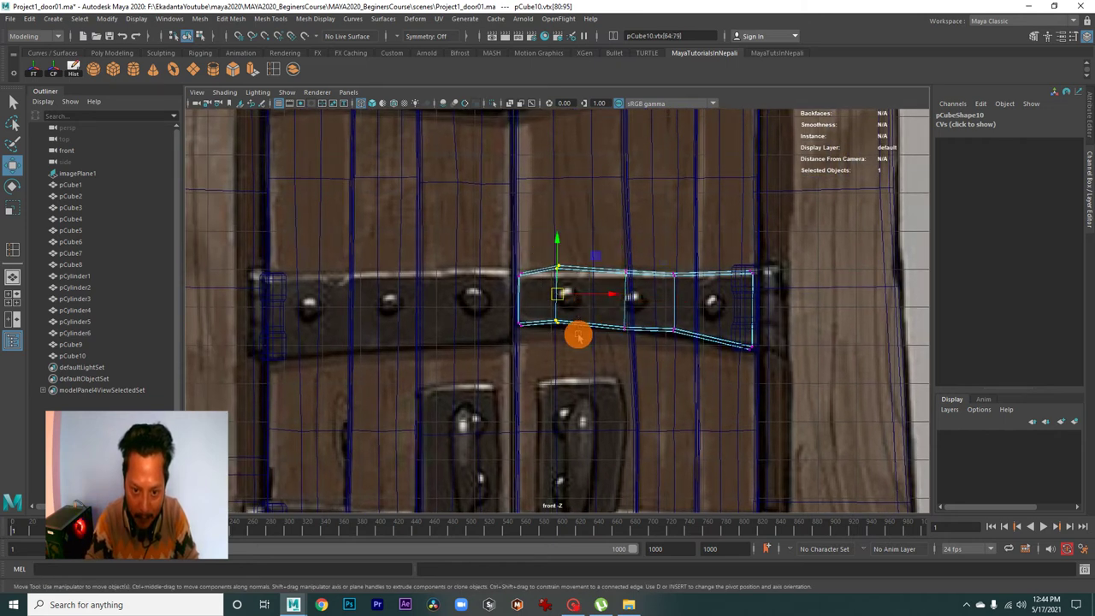
scroll(557, 293, up, 3)
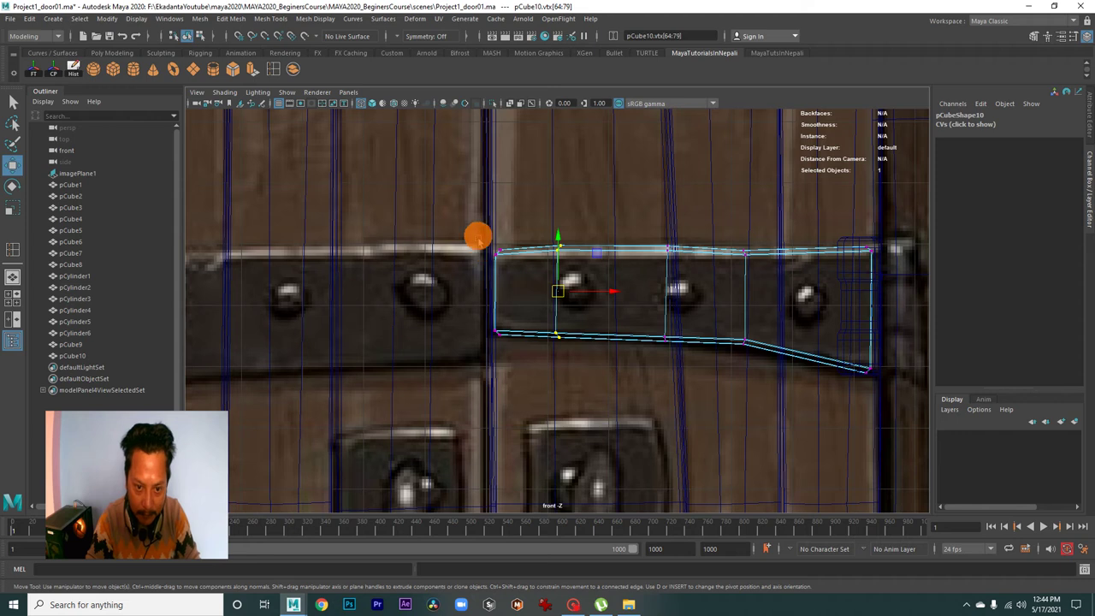
Fit the corner and lower-edge vertices to the band, then return to object mode
drag(503, 262, 500, 254)
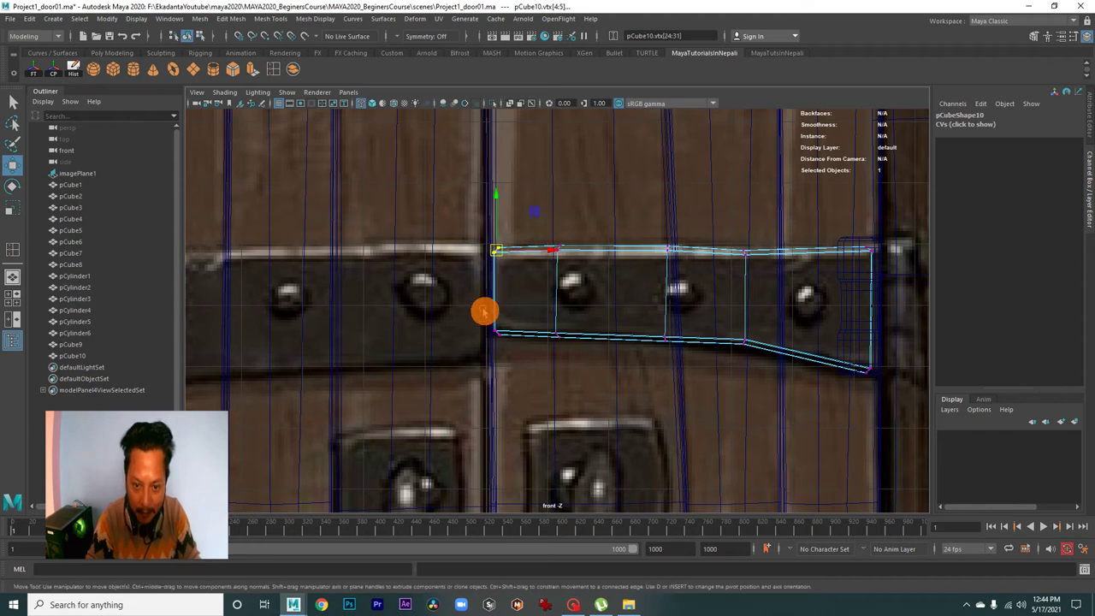
drag(484, 310, 522, 359)
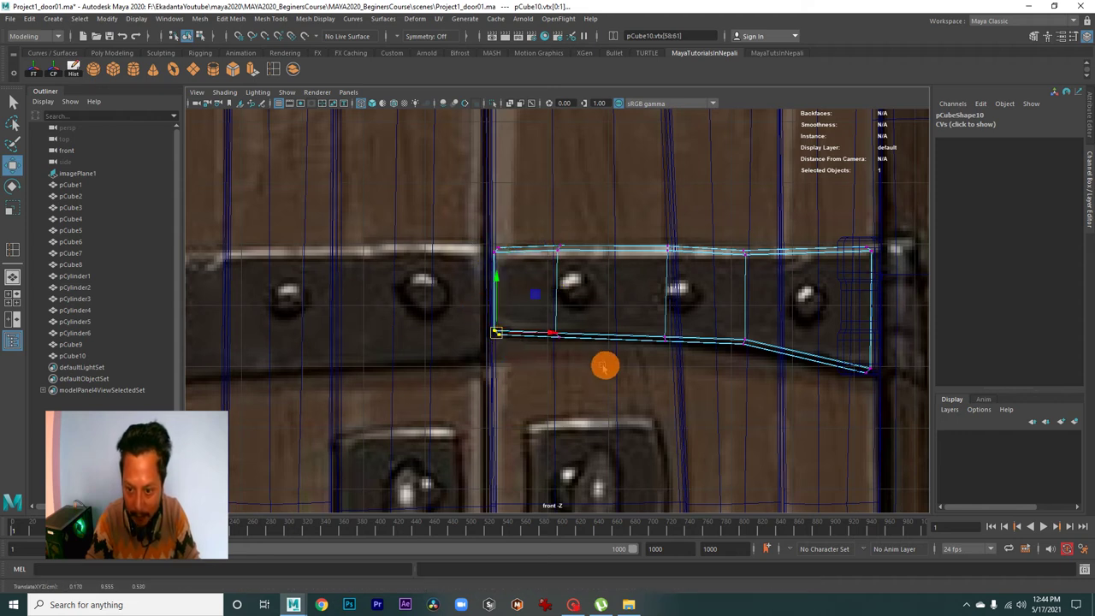
alt+middle_drag(605, 366, 598, 338)
drag(711, 285, 736, 313)
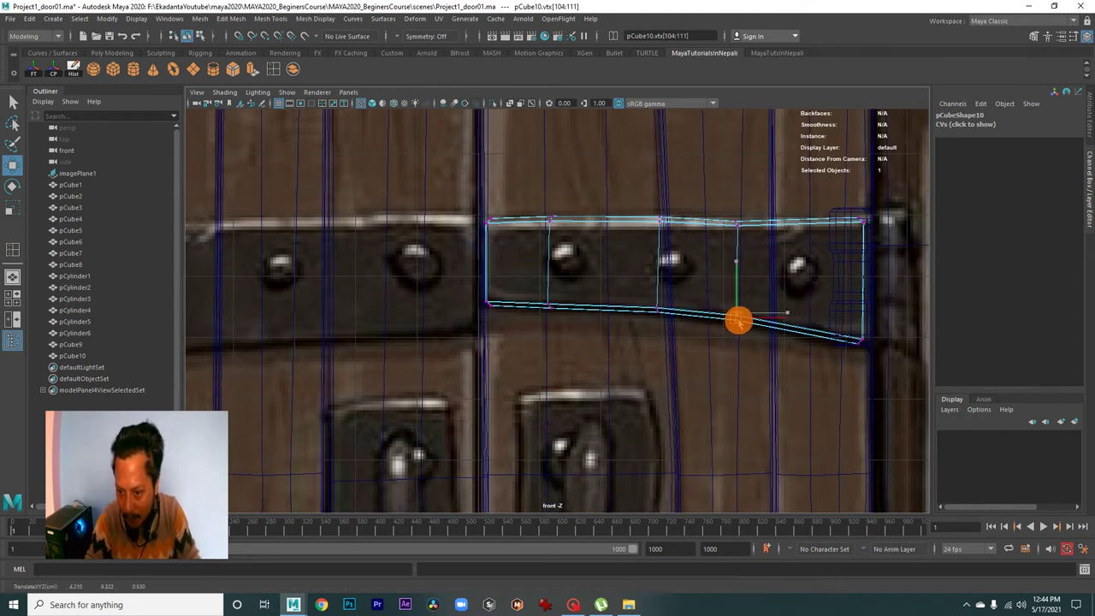
drag(672, 325, 659, 315)
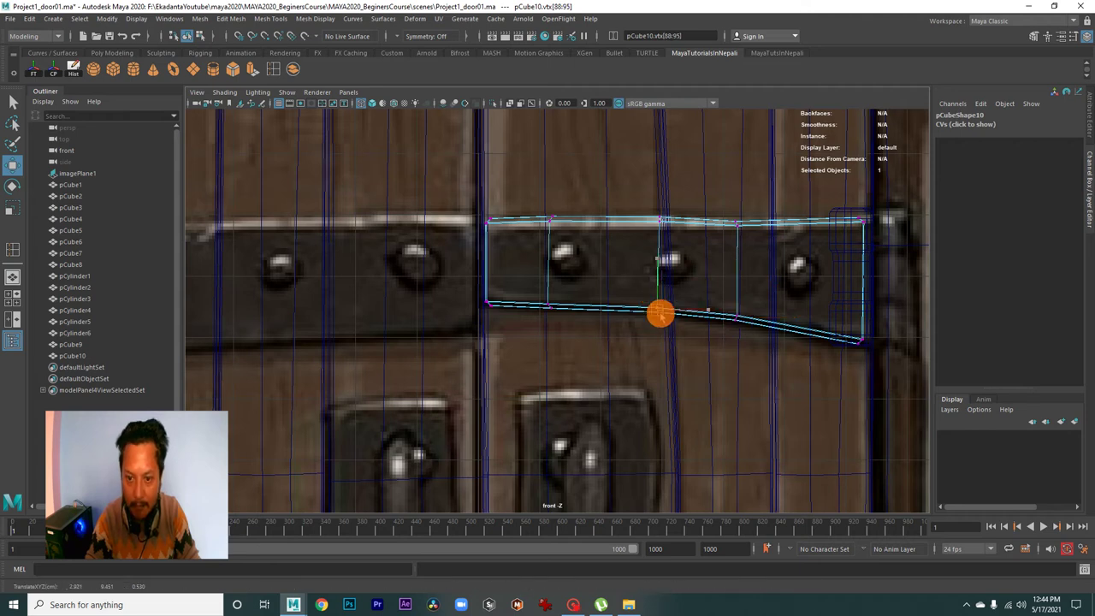
drag(728, 200, 748, 239)
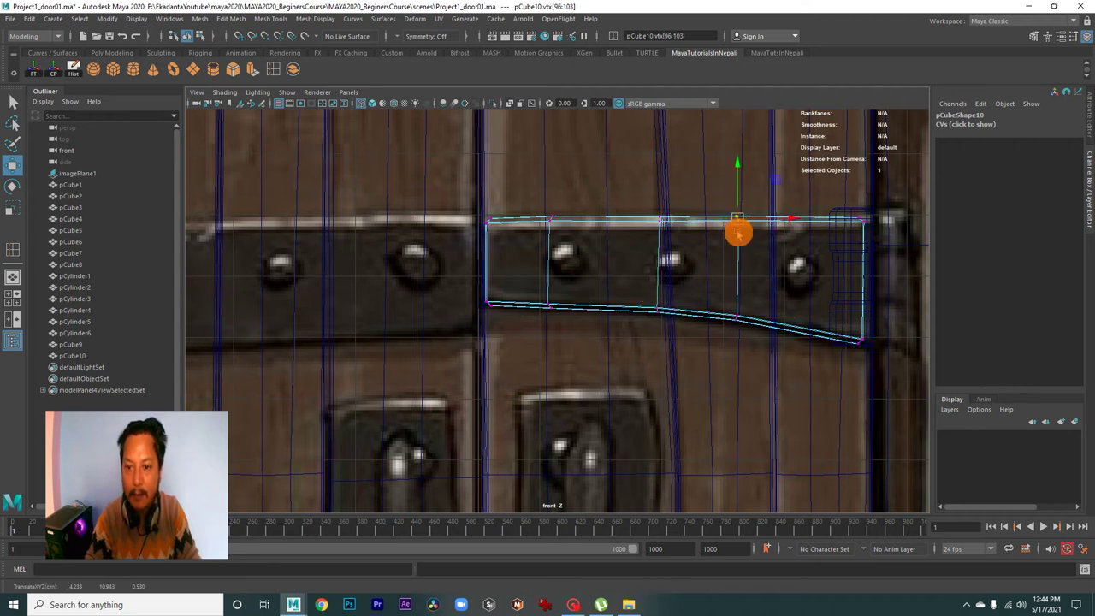
scroll(719, 239, down, 2)
right_drag(676, 255, 685, 250)
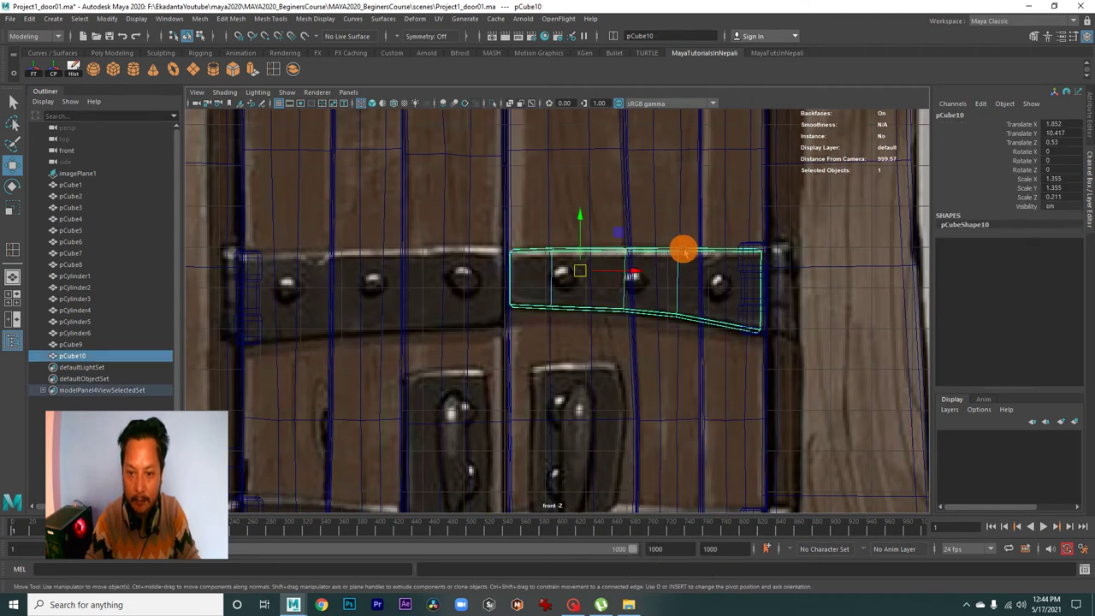
Duplicate pCube10 as pCube11 and slide it down onto the lower band
key(ctrl+d)
scroll(667, 283, down, 2)
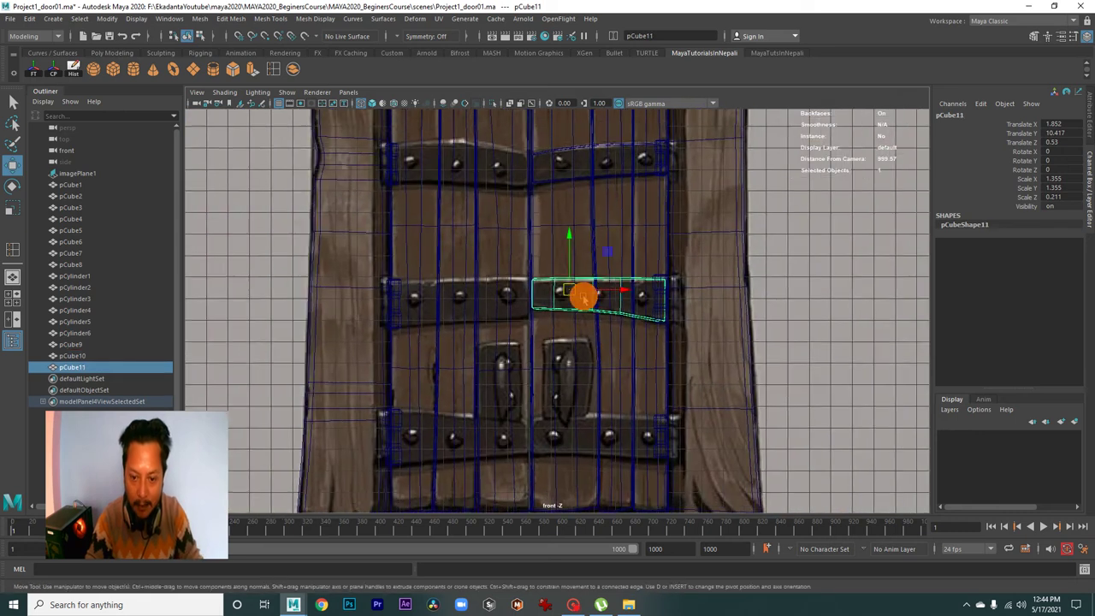
scroll(590, 257, down, 2)
drag(578, 183, 586, 322)
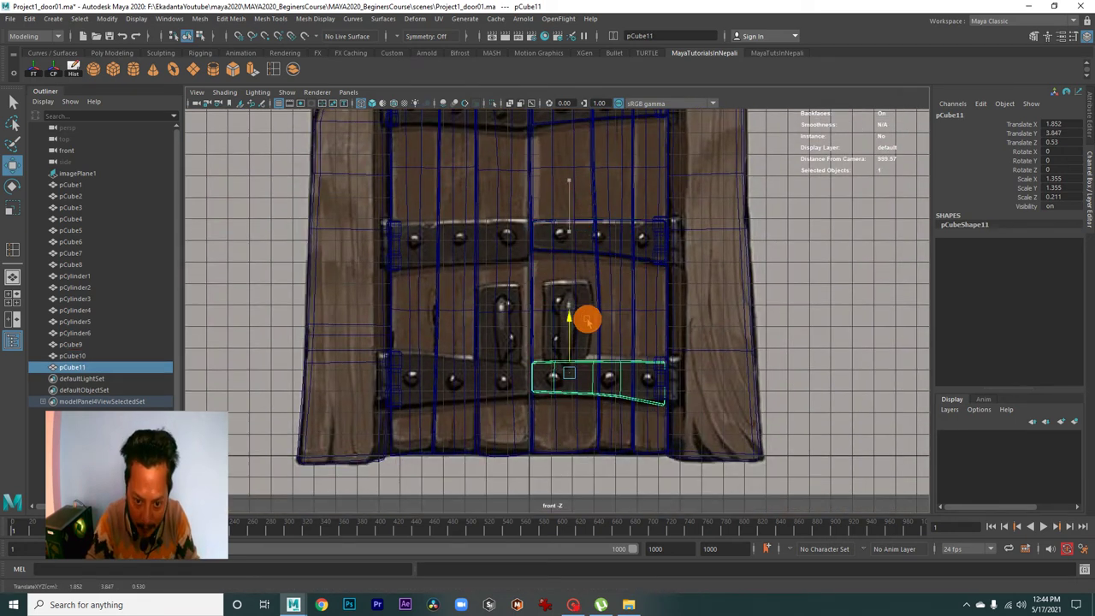
scroll(599, 342, up, 1)
scroll(728, 368, up, 2)
scroll(668, 317, up, 1)
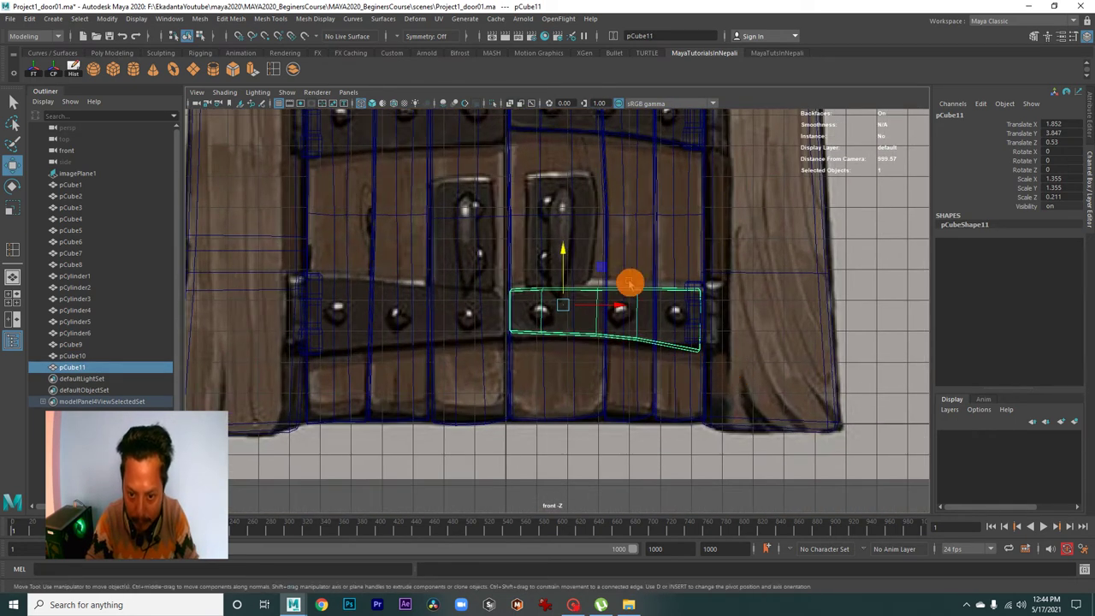
right_drag(636, 293, 599, 288)
Adjust the top-edge vertices and the bottom-left corner vertex to fit the band
scroll(645, 301, up, 1)
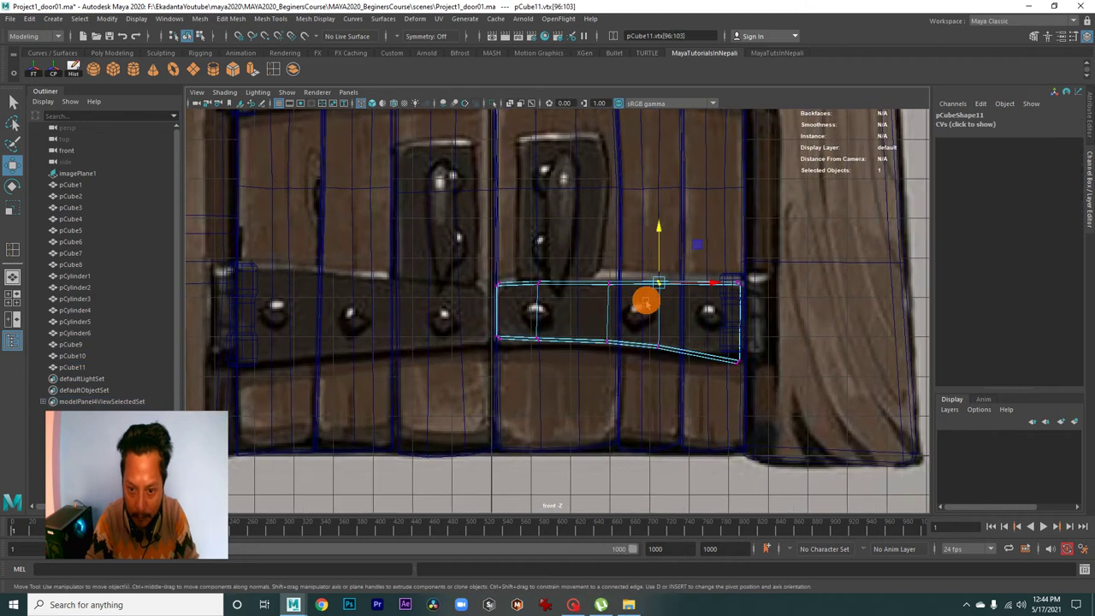
drag(657, 288, 660, 282)
click(610, 280)
click(536, 283)
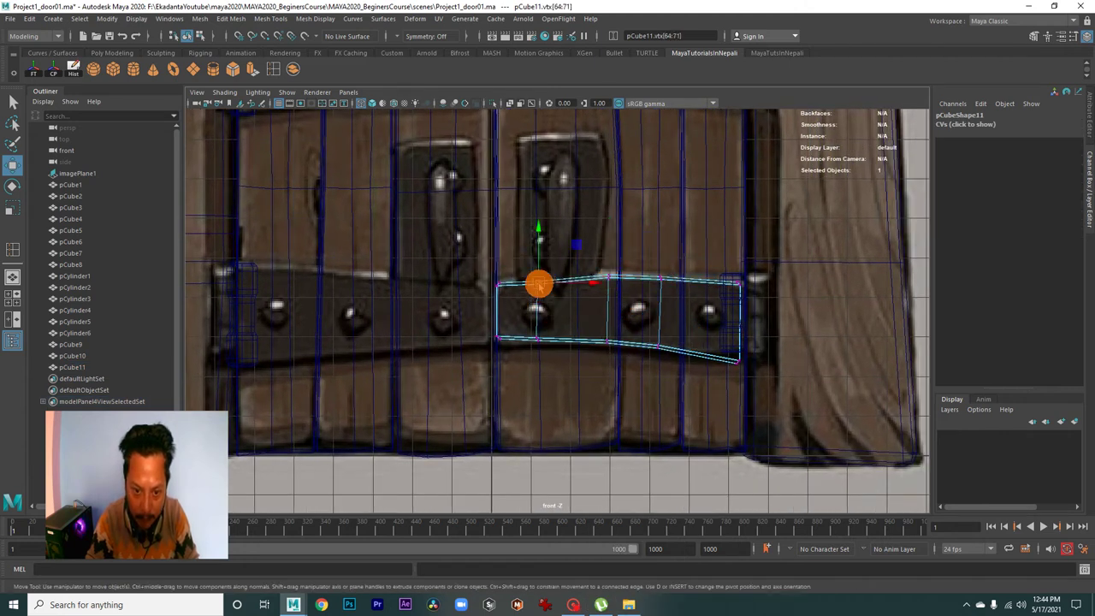
mouse_move(537, 284)
alt+middle_down()
mouse_move(545, 249)
mouse_move(504, 247)
alt+middle_up()
click(512, 295)
key(ctrl+z)
key(ctrl+a)
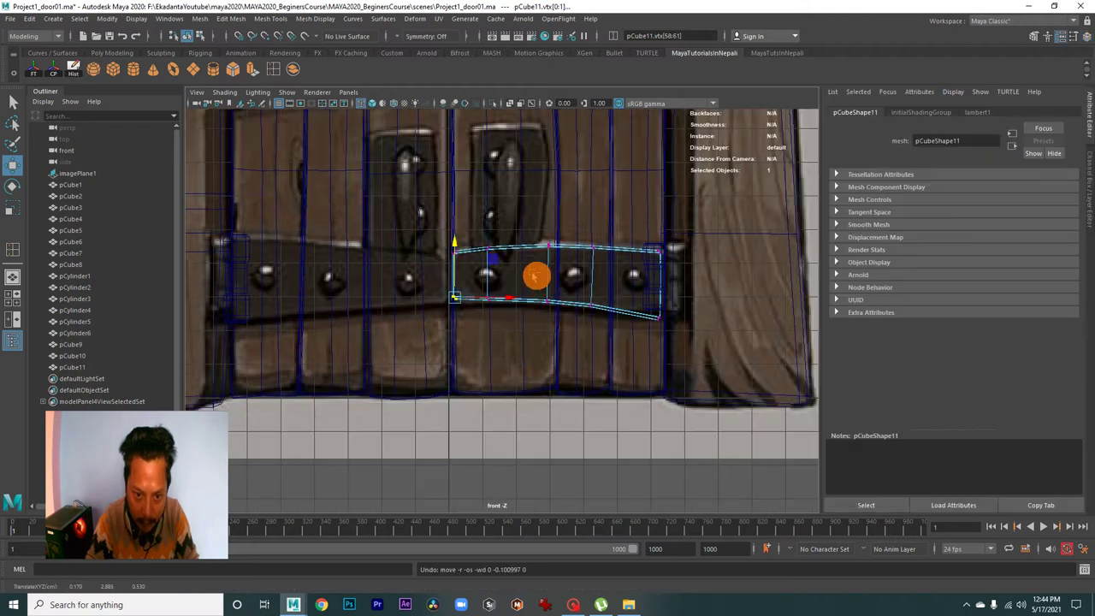
scroll(535, 308, up, 3)
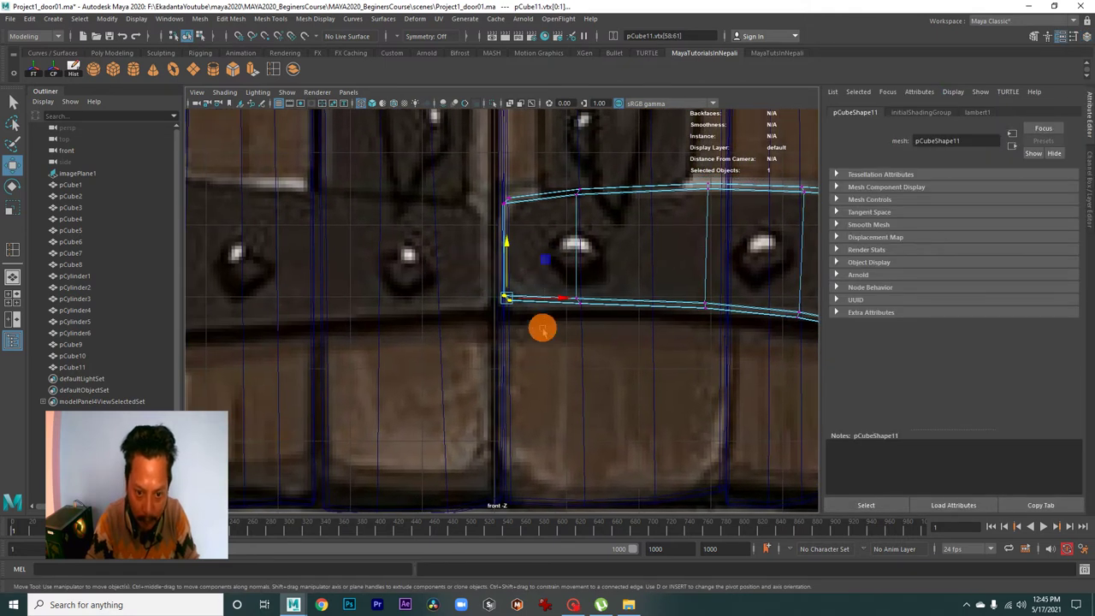
middle_drag(511, 256, 508, 257)
Move the bottom-edge vertices to follow the strap's curve, then return to object mode
drag(565, 288, 590, 315)
alt+middle_drag(645, 323, 590, 282)
drag(601, 265, 639, 303)
drag(498, 251, 566, 309)
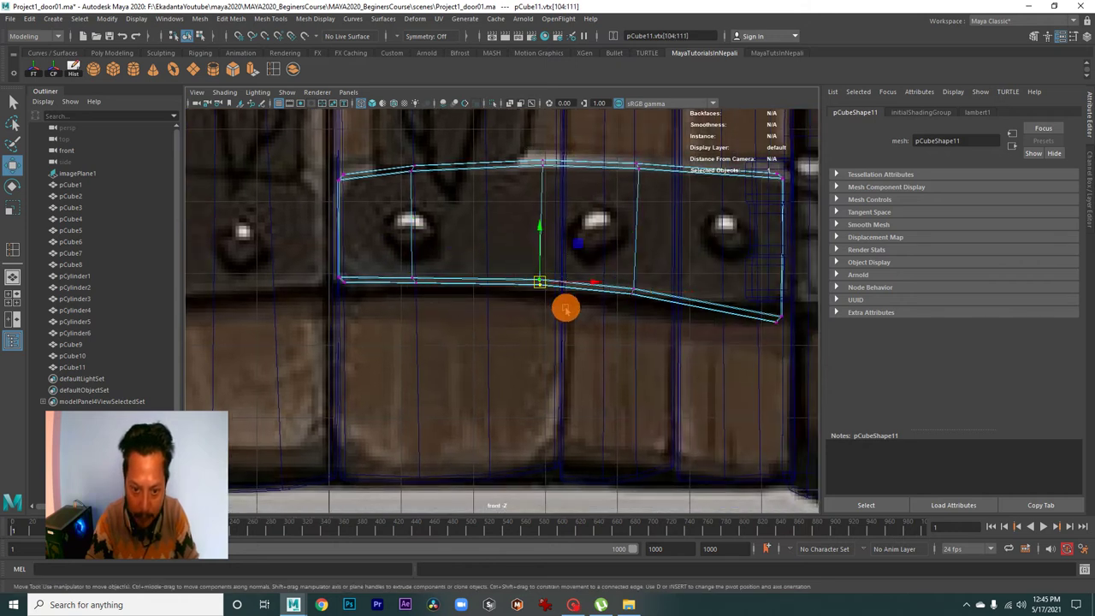
alt+middle_drag(700, 333, 586, 317)
click(624, 310)
scroll(591, 303, down, 5)
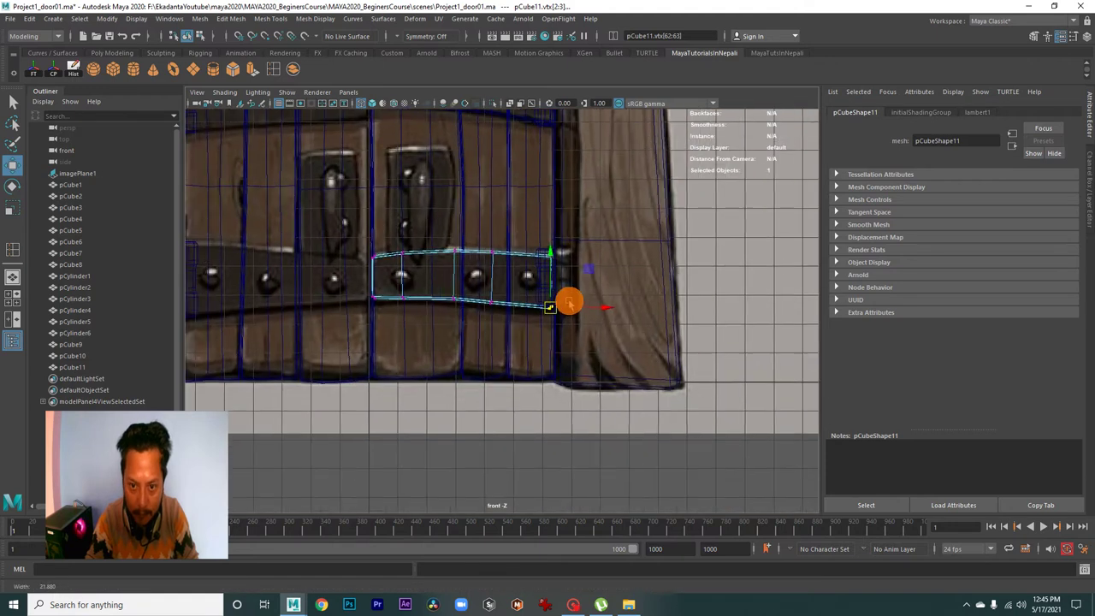
scroll(675, 408, down, 3)
scroll(498, 313, down, 3)
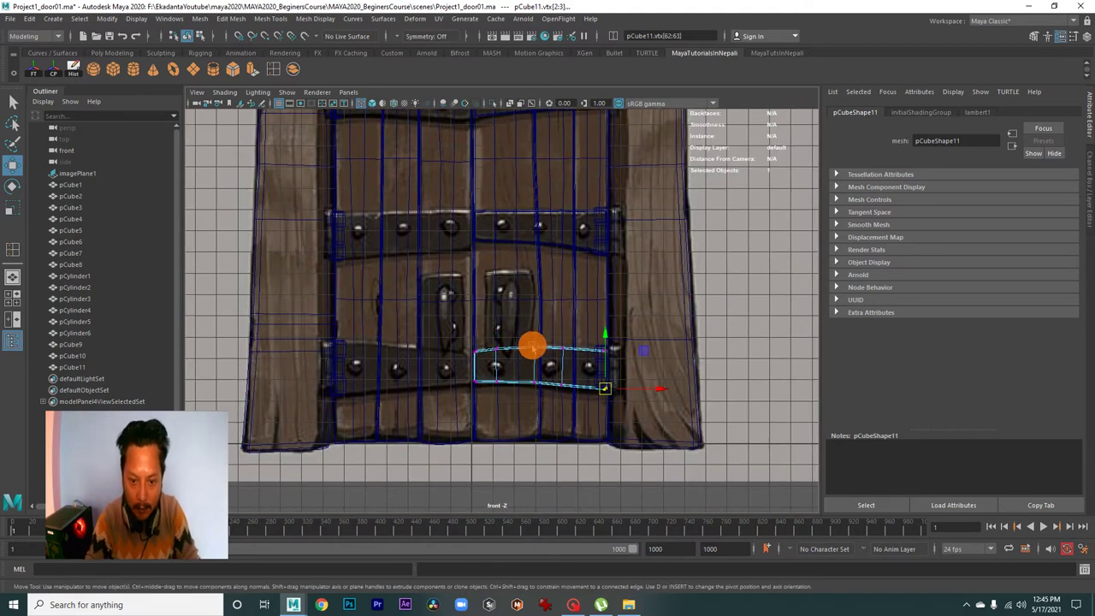
right_drag(532, 347, 598, 276)
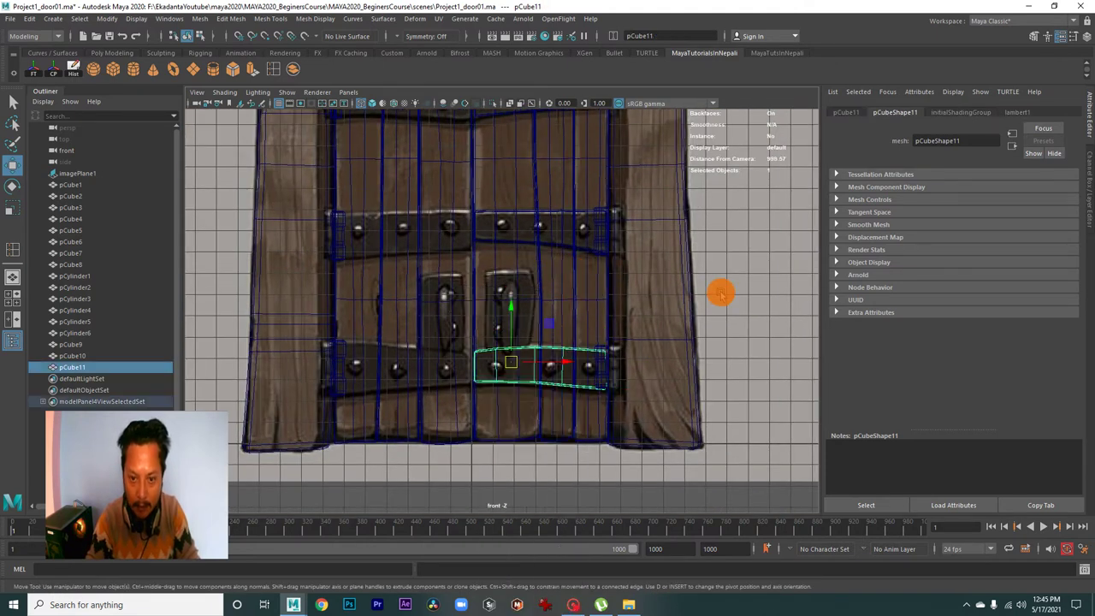
click(676, 308)
Switch to the perspective view with isolate turned off to show the whole door
key(space)
key(space)
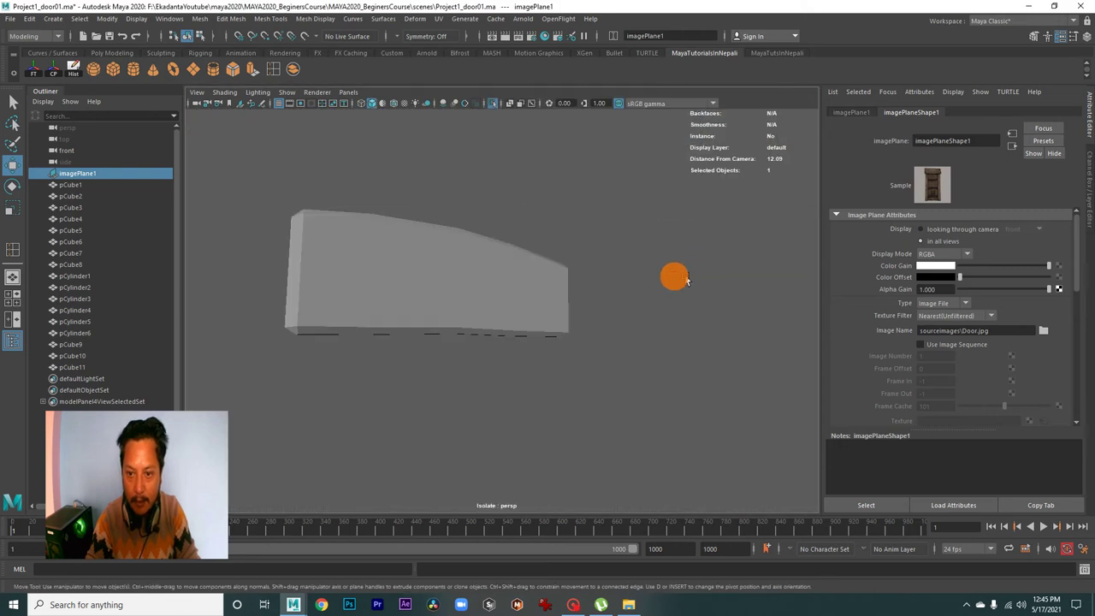
scroll(547, 308, down, 3)
click(491, 103)
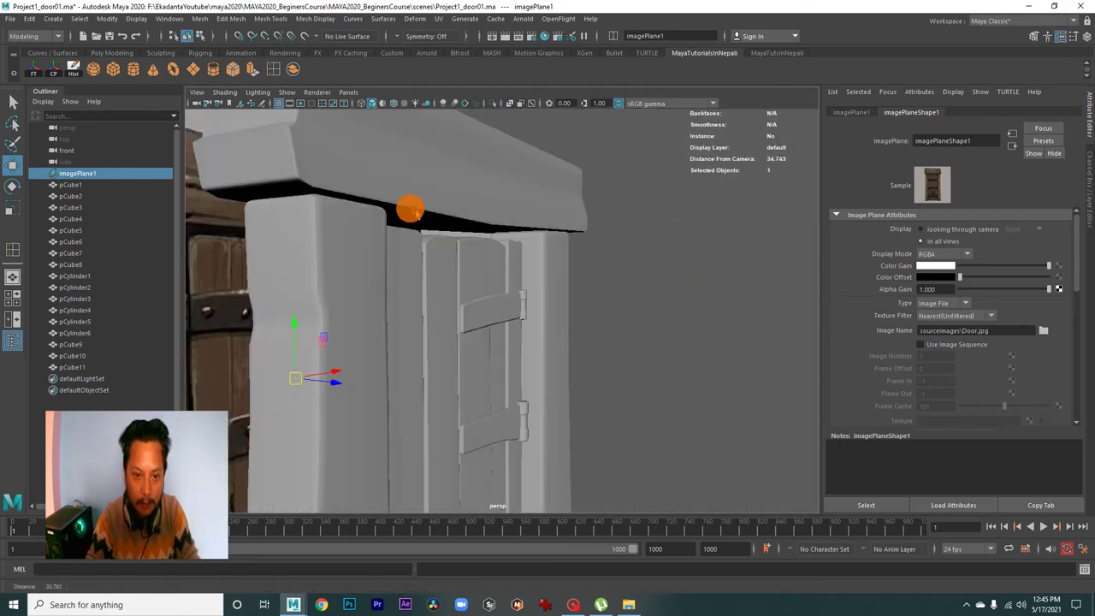
alt+drag(403, 208, 479, 226)
alt+right_drag(481, 229, 510, 230)
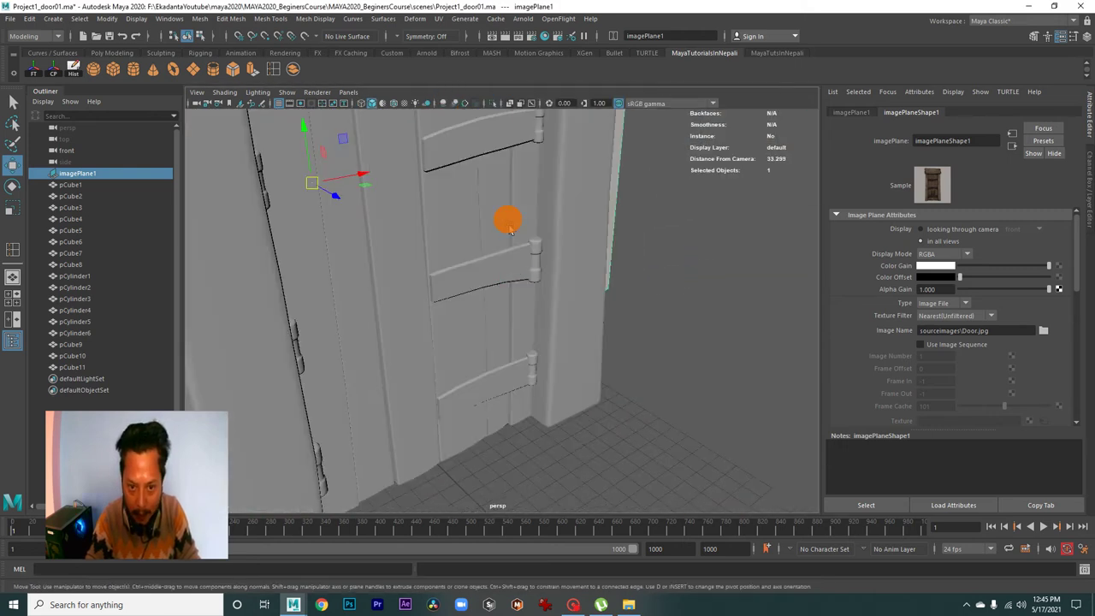
Select the three strap plates pCube9–pCube11 and orbit the camera to inspect the door
click(475, 144)
shift+click(501, 268)
shift+click(508, 366)
mouse_move(567, 381)
alt+mouse_down()
mouse_move(524, 334)
mouse_move(506, 371)
mouse_move(556, 354)
mouse_move(542, 349)
mouse_move(526, 390)
alt+mouse_up()
mouse_move(526, 390)
alt+right_down()
mouse_move(446, 325)
mouse_move(520, 345)
alt+right_up()
mouse_move(521, 345)
alt+mouse_down()
mouse_move(548, 330)
mouse_move(567, 340)
alt+mouse_up()
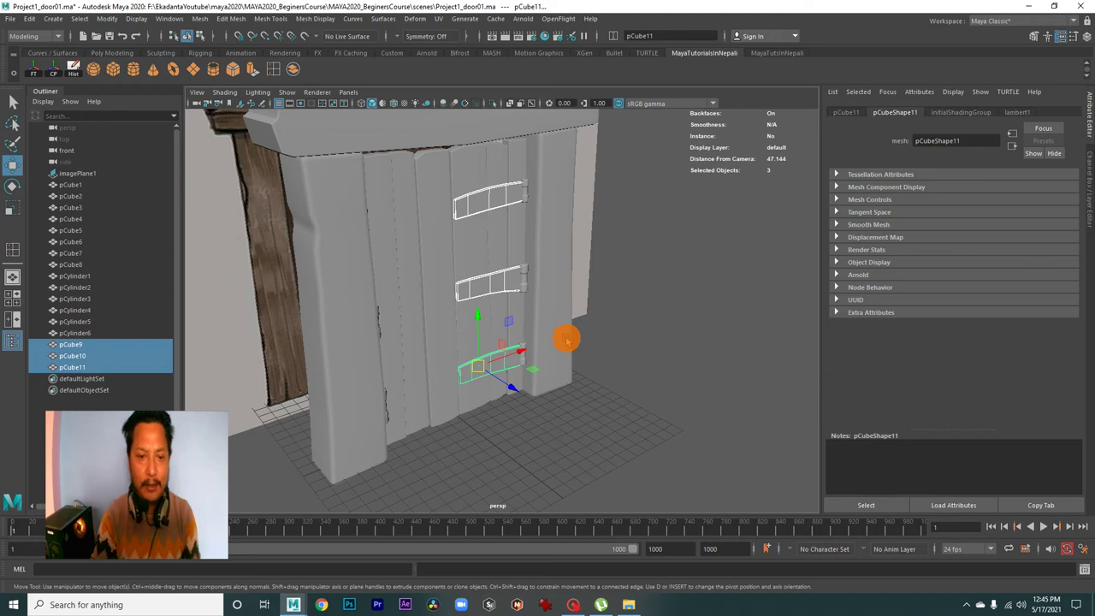
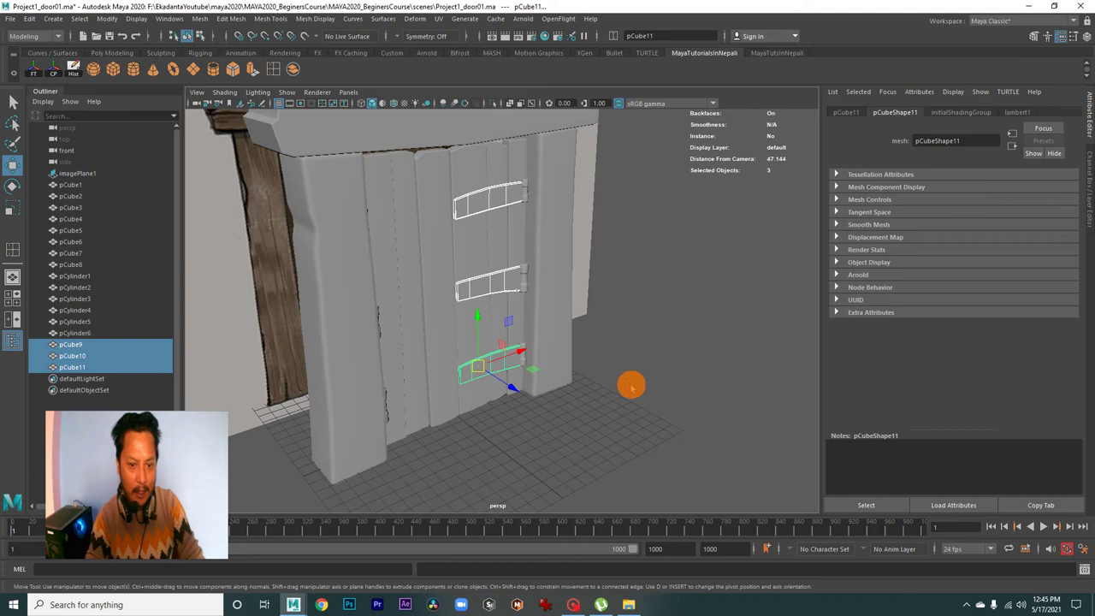
Combine the three selected straps into one mesh, pCube12, with Mesh > Combine
mouse_move(637, 375)
alt+mouse_down()
mouse_move(570, 399)
mouse_move(524, 341)
mouse_move(577, 373)
mouse_move(542, 349)
alt+mouse_up()
scroll(564, 354, up, 3)
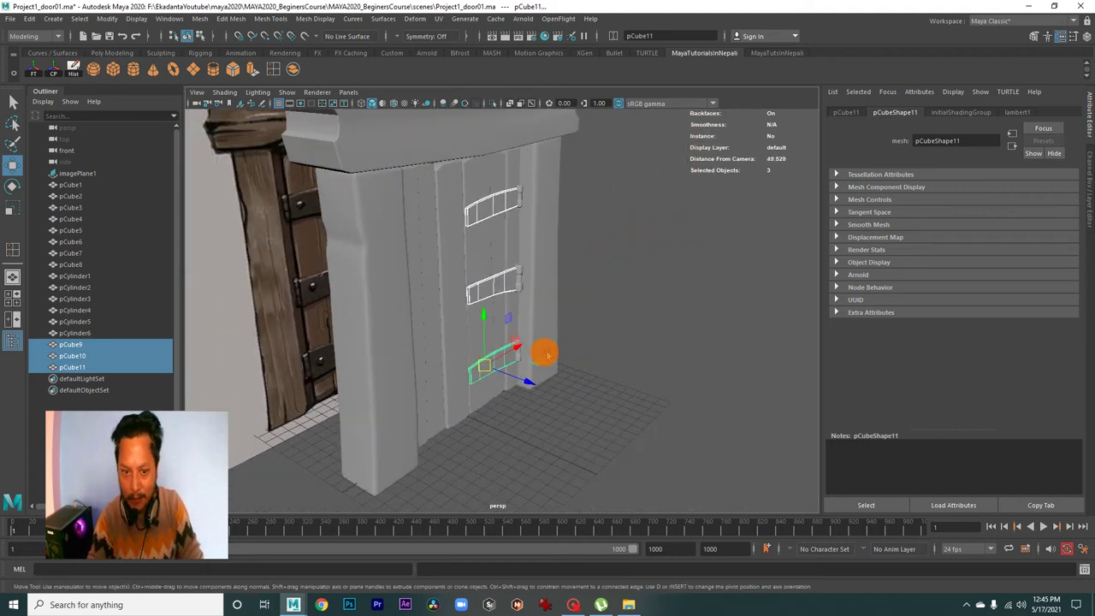
scroll(551, 363, up, 2)
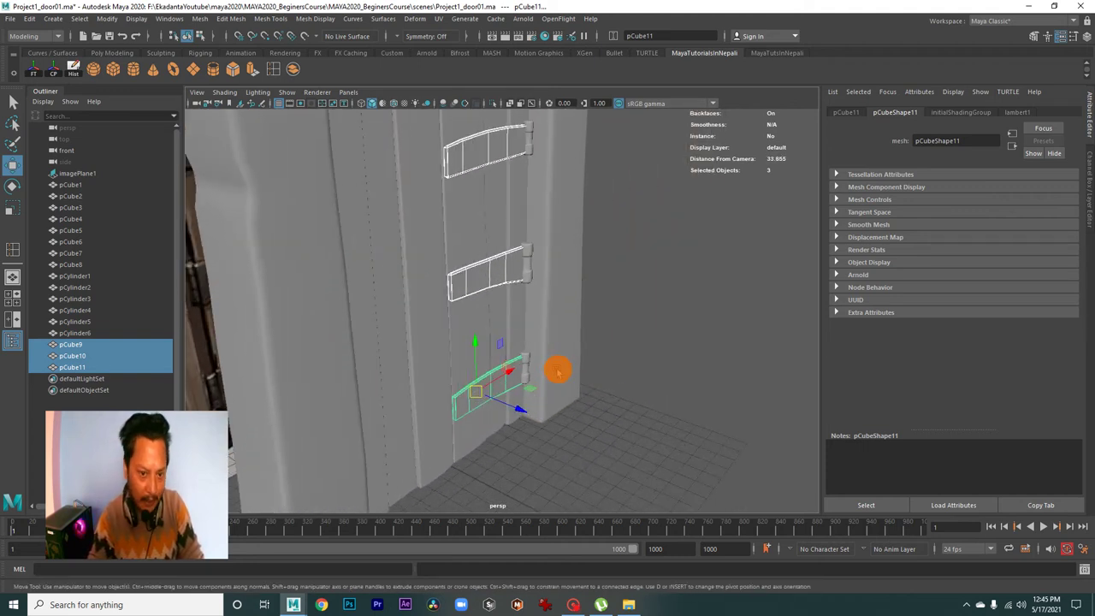
click(199, 18)
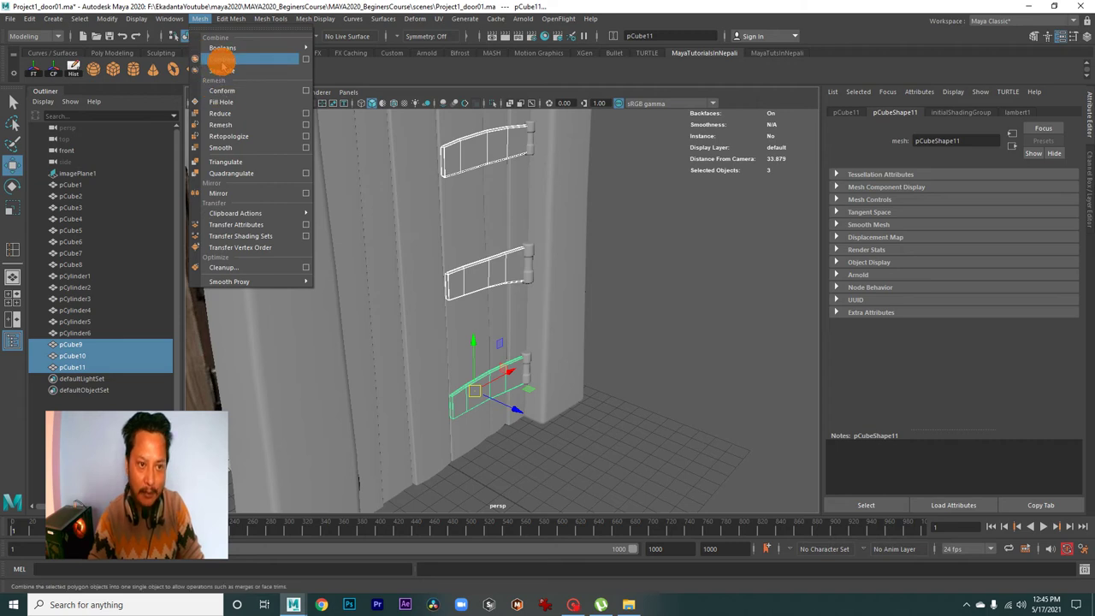
click(221, 62)
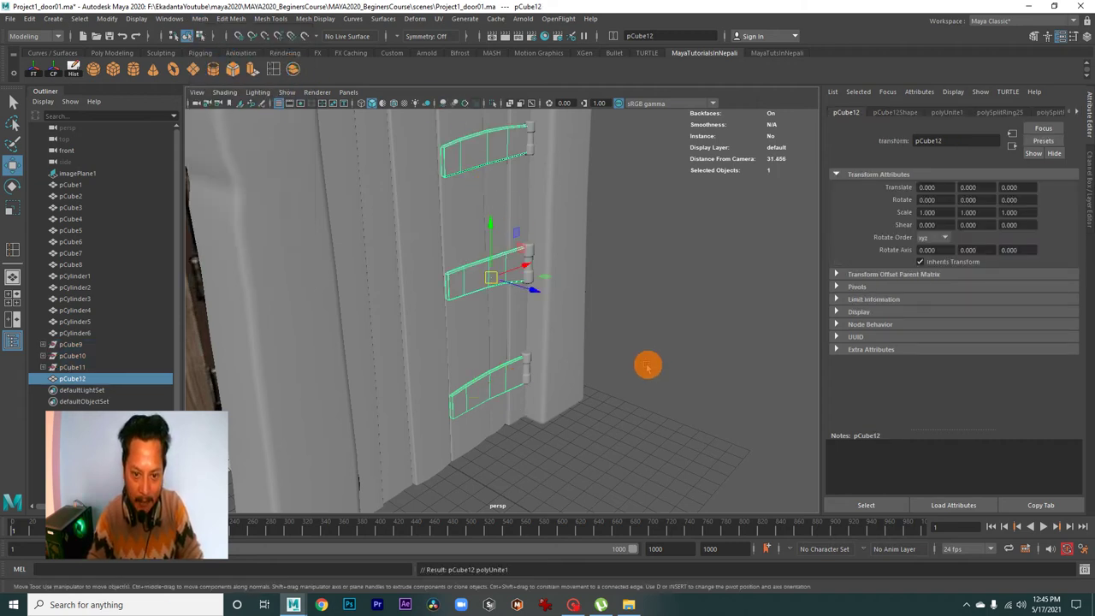
drag(527, 295, 560, 315)
key(ctrl+z)
Try deleting the original strap objects pCube9–pCube11, then restore them with undo
mouse_move(622, 339)
alt+mouse_down()
mouse_move(514, 313)
mouse_move(140, 361)
alt+mouse_up()
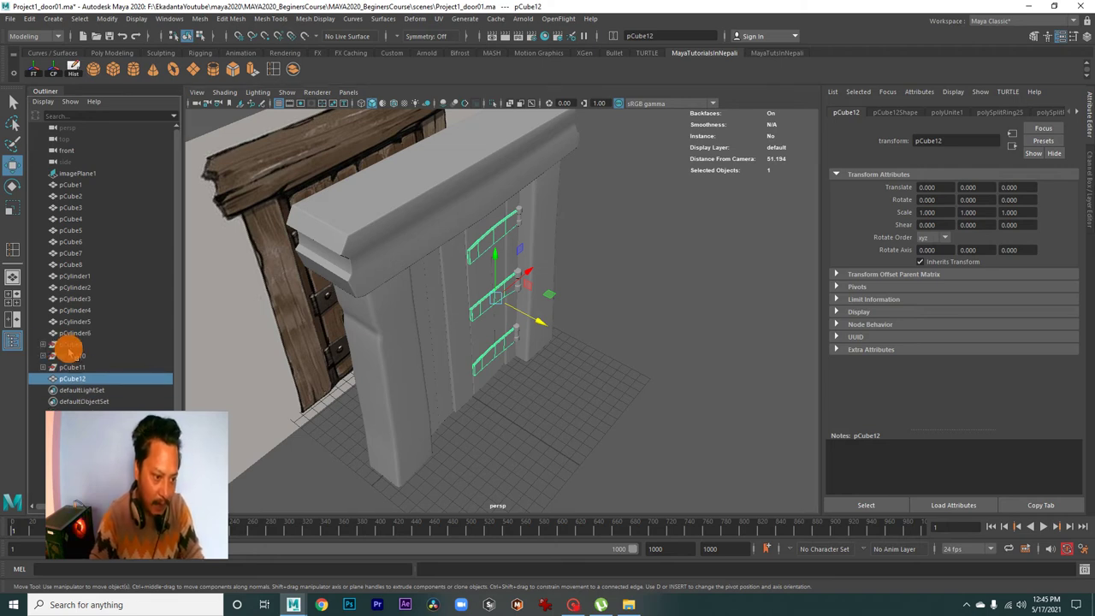
drag(51, 345, 73, 368)
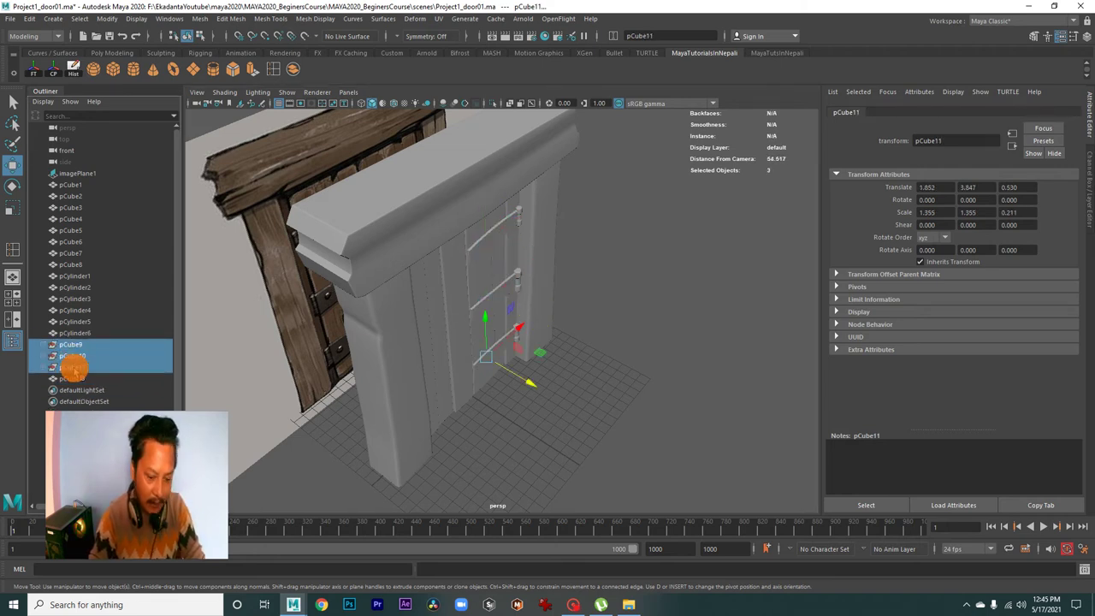
key(Delete)
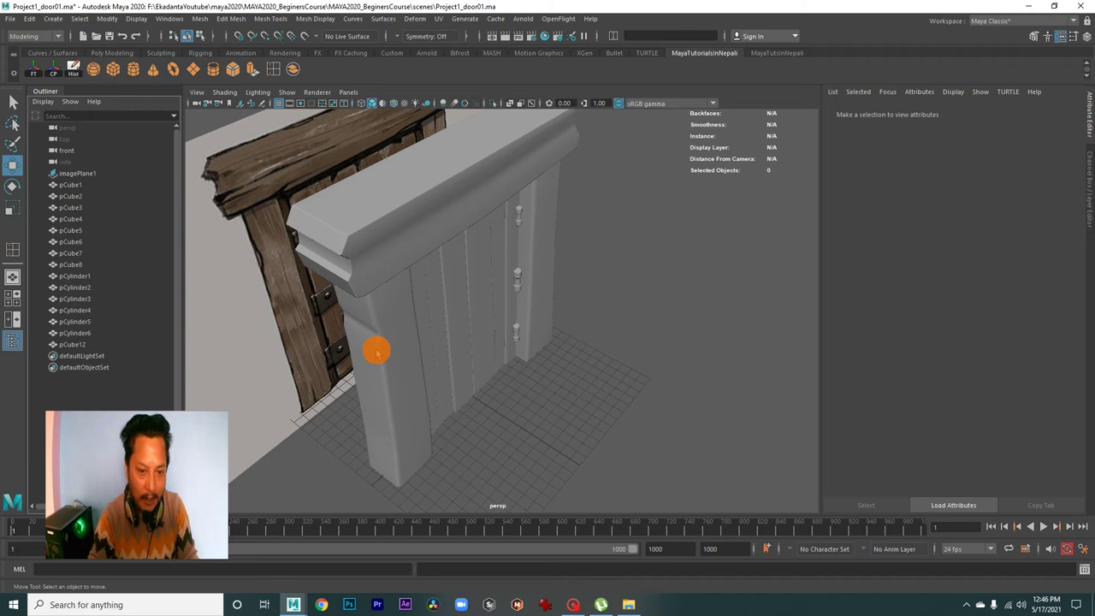
alt+drag(481, 379, 500, 373)
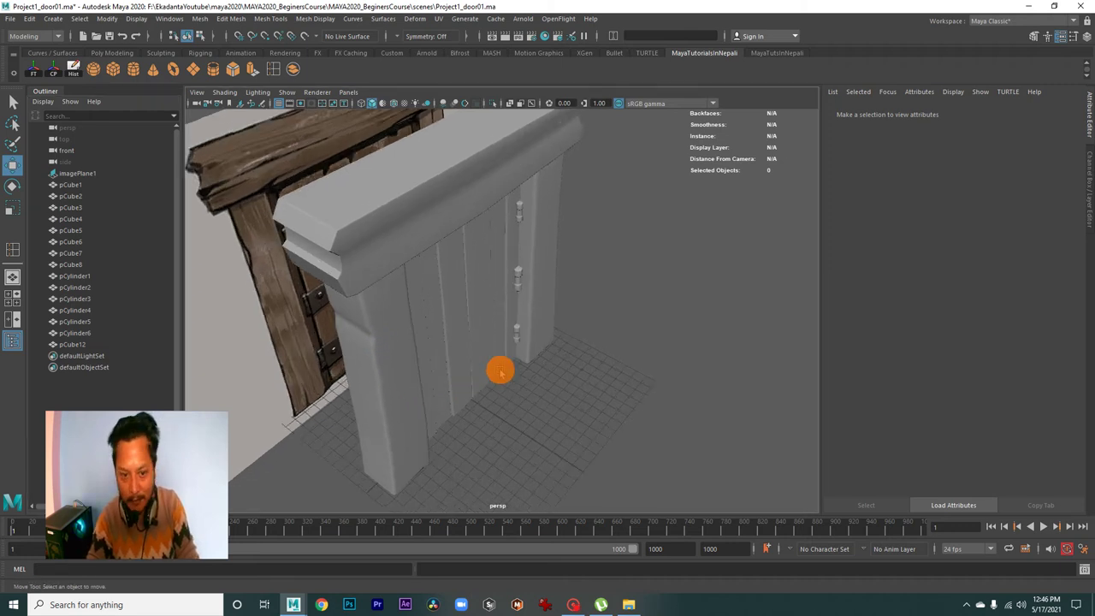
key(ctrl+z)
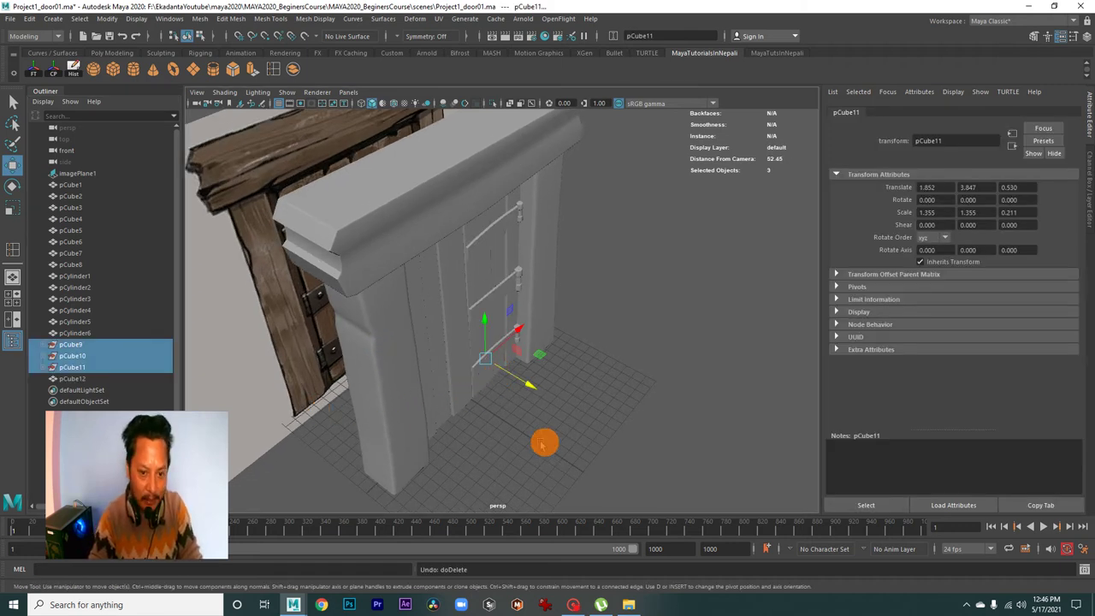
click(545, 442)
Delete construction history on pCube12 and confirm it still sits on the door
click(92, 378)
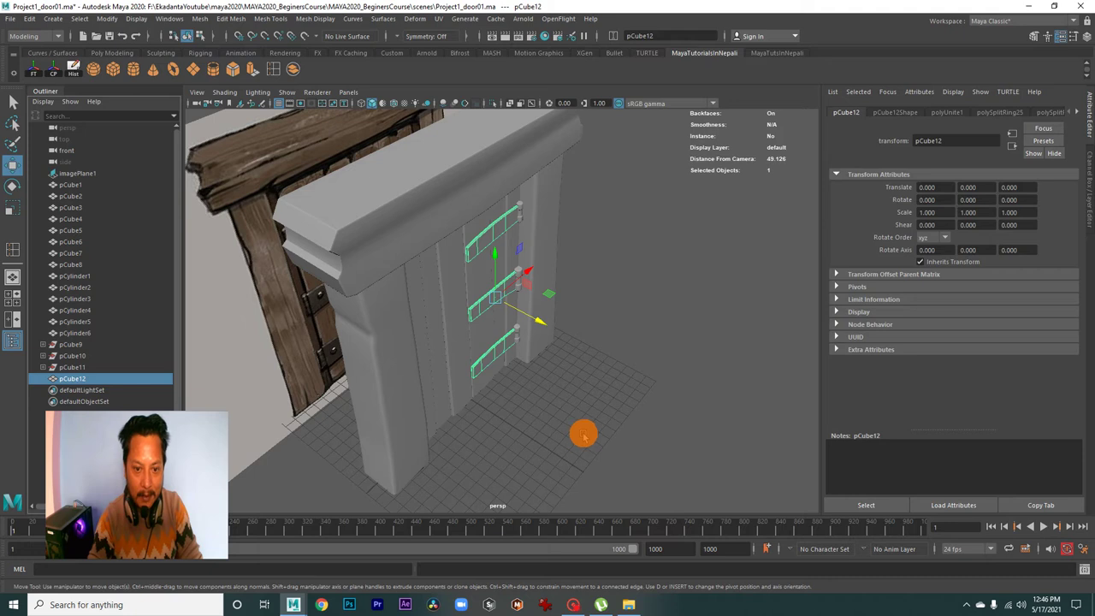
click(74, 71)
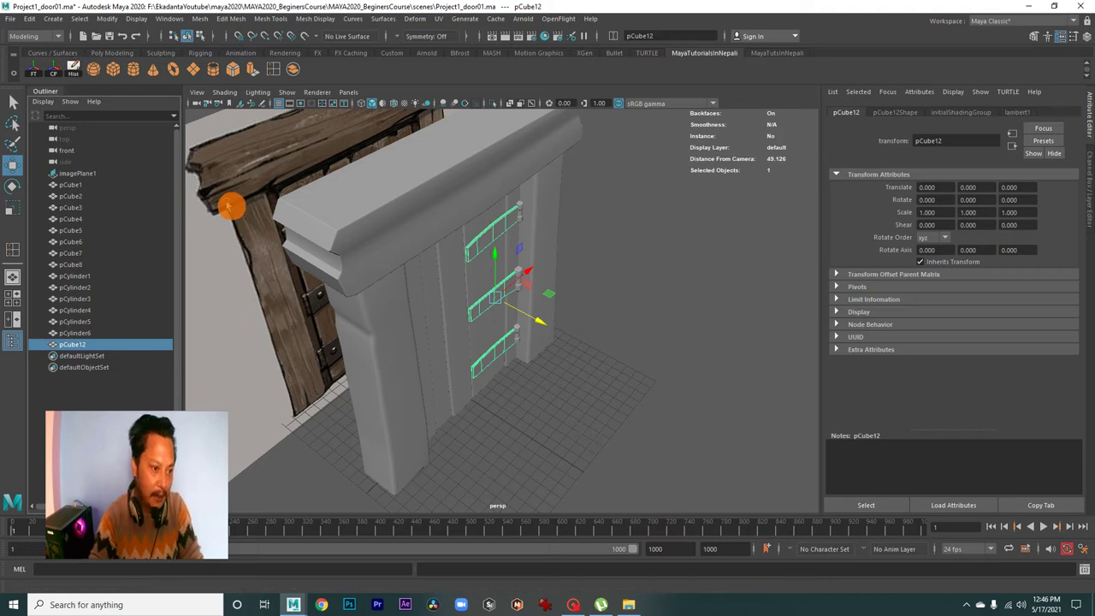
click(599, 415)
click(77, 345)
alt+drag(479, 359, 587, 362)
mouse_move(542, 320)
mouse_down()
mouse_move(579, 396)
mouse_move(543, 362)
mouse_move(470, 351)
mouse_move(550, 371)
mouse_up()
key(ctrl+z)
Duplicate the straps as pCube13 and move the copy onto the left door (X -6.778)
key(space)
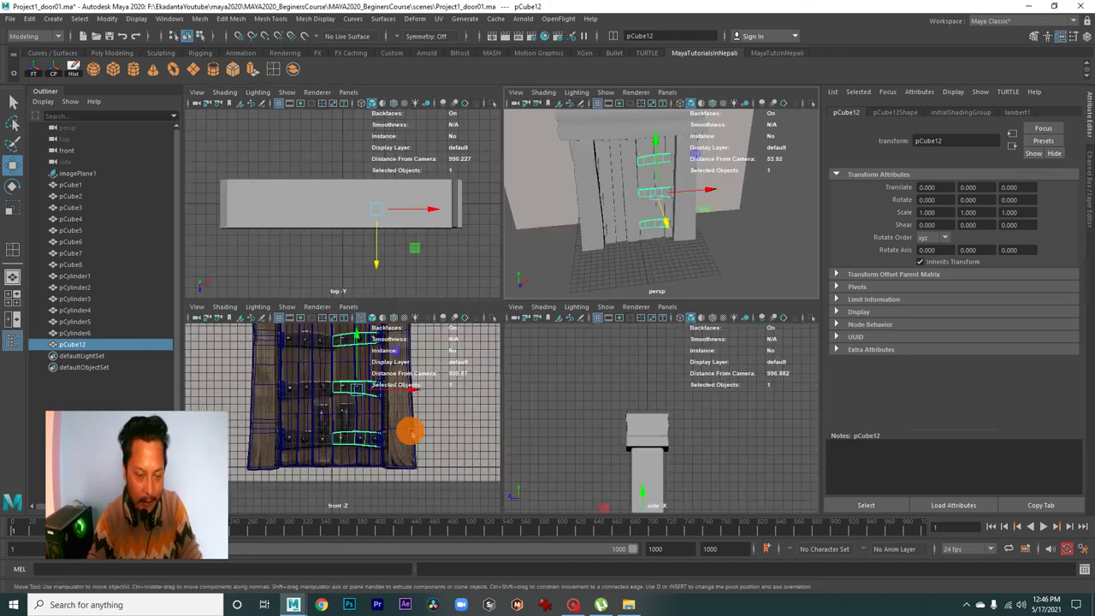
key(space)
key(f)
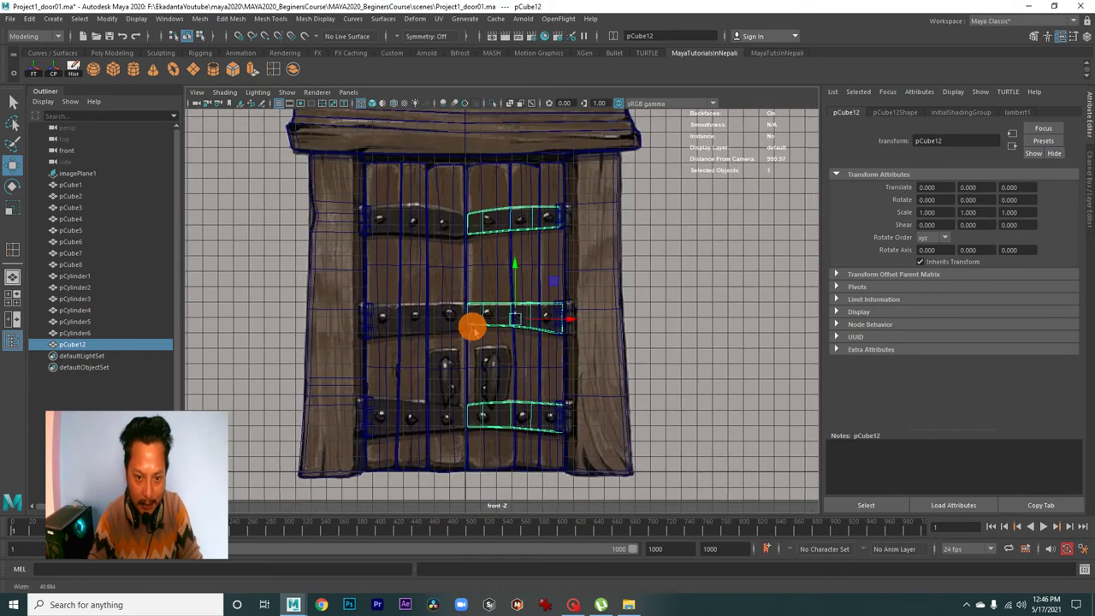
key(ctrl+d)
drag(570, 320, 469, 327)
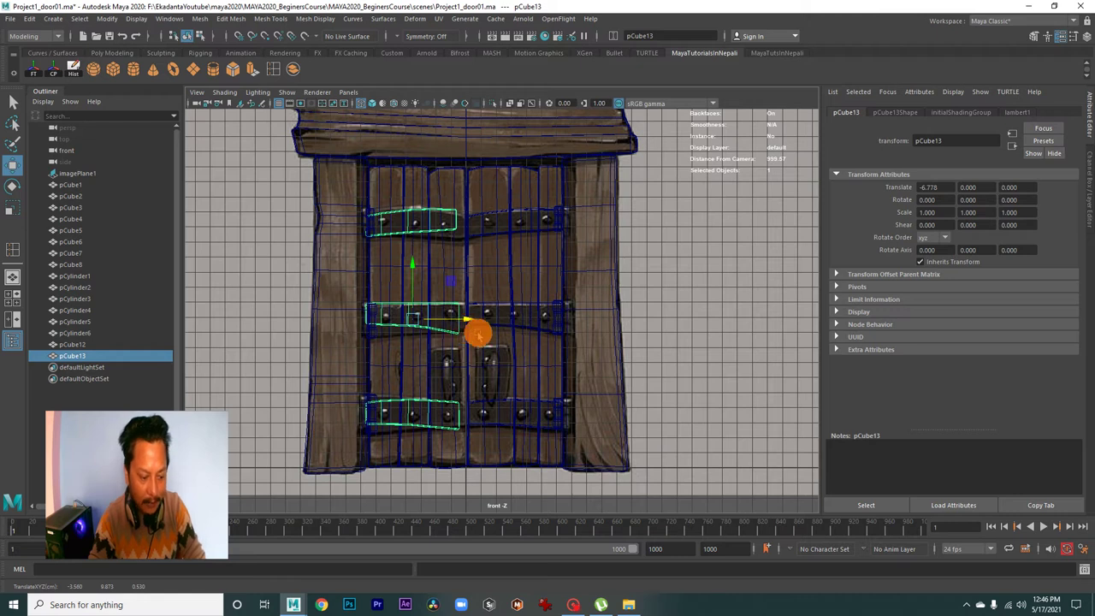
Set the copy's Rotate Y to 180 in the Channel Box
key(e)
mouse_move(435, 318)
mouse_down()
mouse_move(410, 322)
mouse_move(437, 318)
mouse_up()
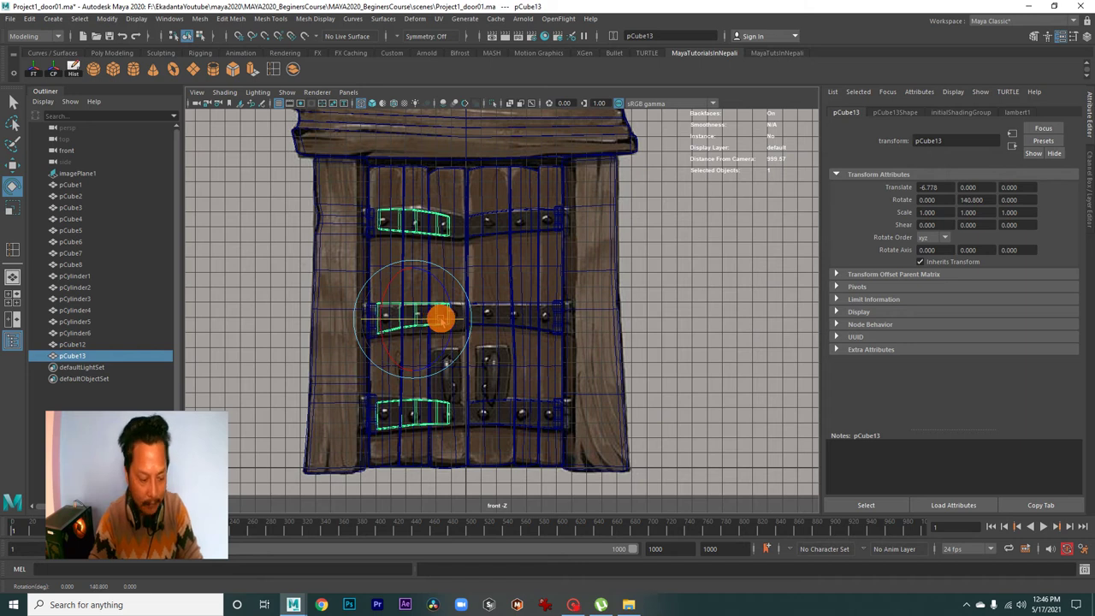
key(ctrl+a)
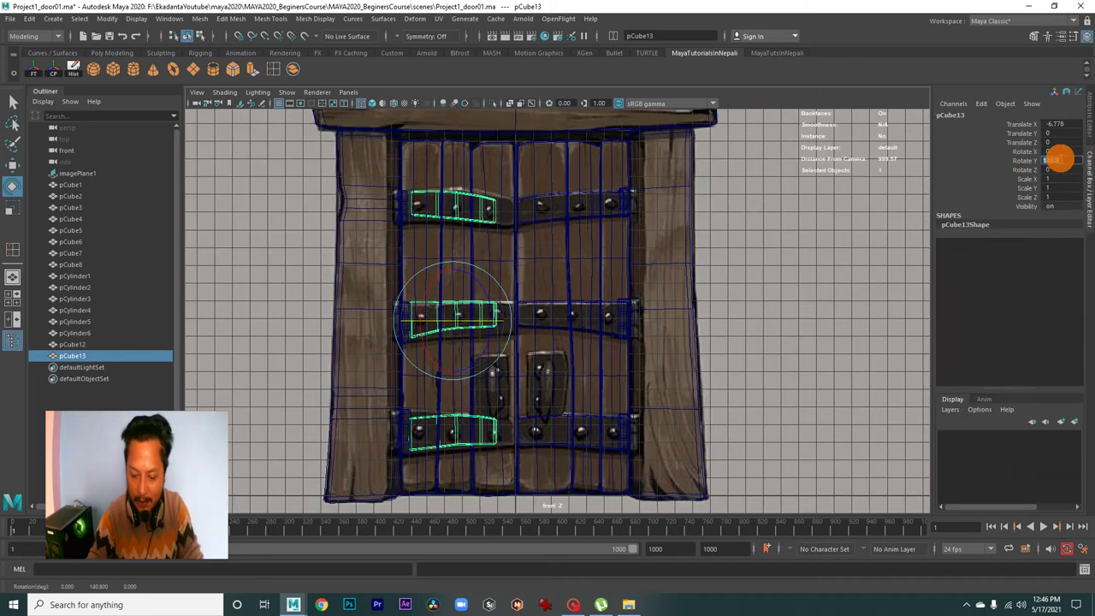
text(180)
key(Return)
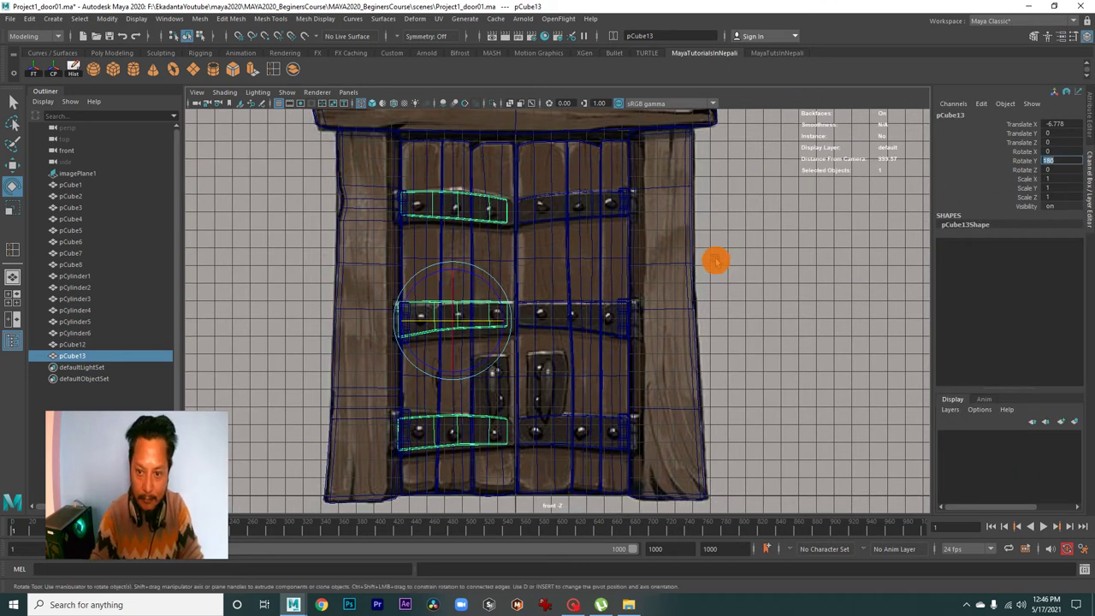
click(694, 268)
scroll(743, 315, up, 3)
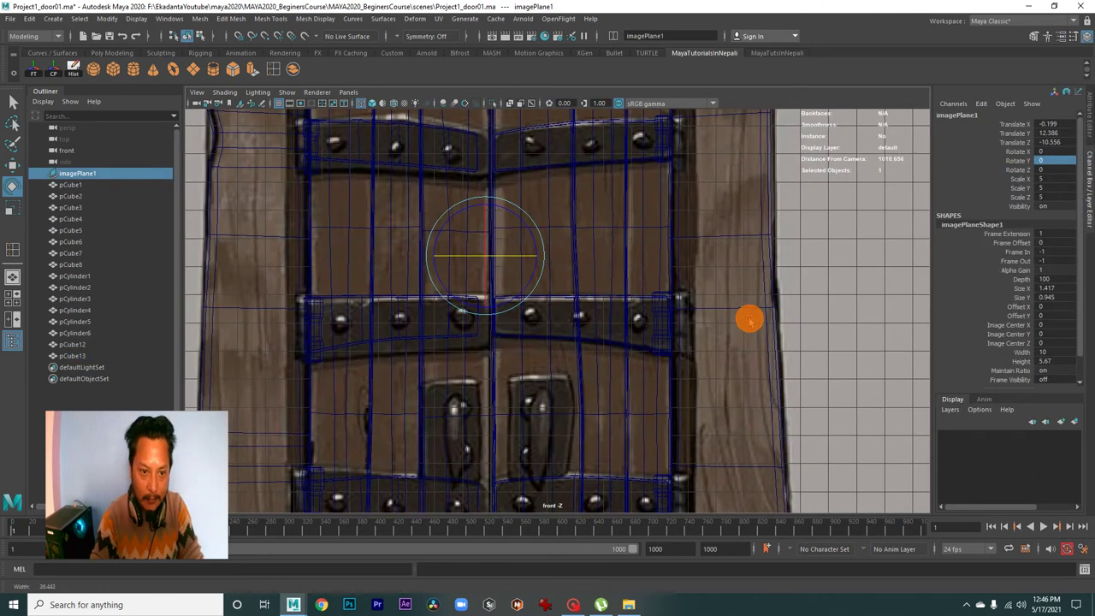
Switch pCube13 to vertex editing and frame the upper left strap in the front view
click(407, 167)
mouse_move(416, 171)
alt+middle_down()
mouse_move(484, 252)
mouse_move(503, 308)
alt+middle_up()
scroll(465, 237, up, 1)
right_click(464, 238)
click(413, 237)
scroll(423, 280, down, 2)
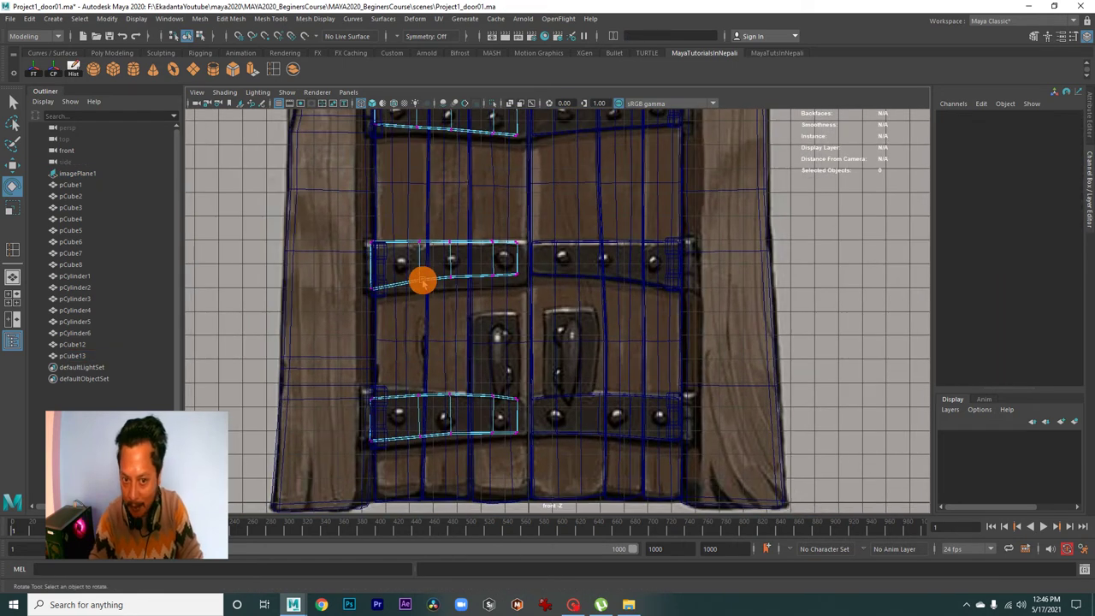
alt+middle_drag(466, 343, 460, 255)
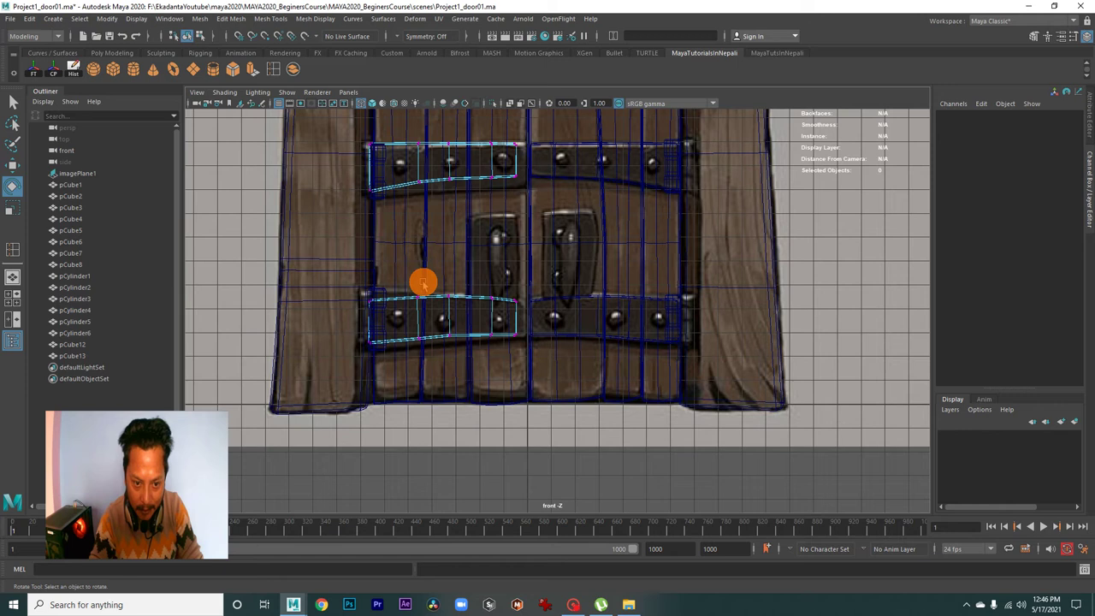
alt+middle_drag(457, 239, 454, 428)
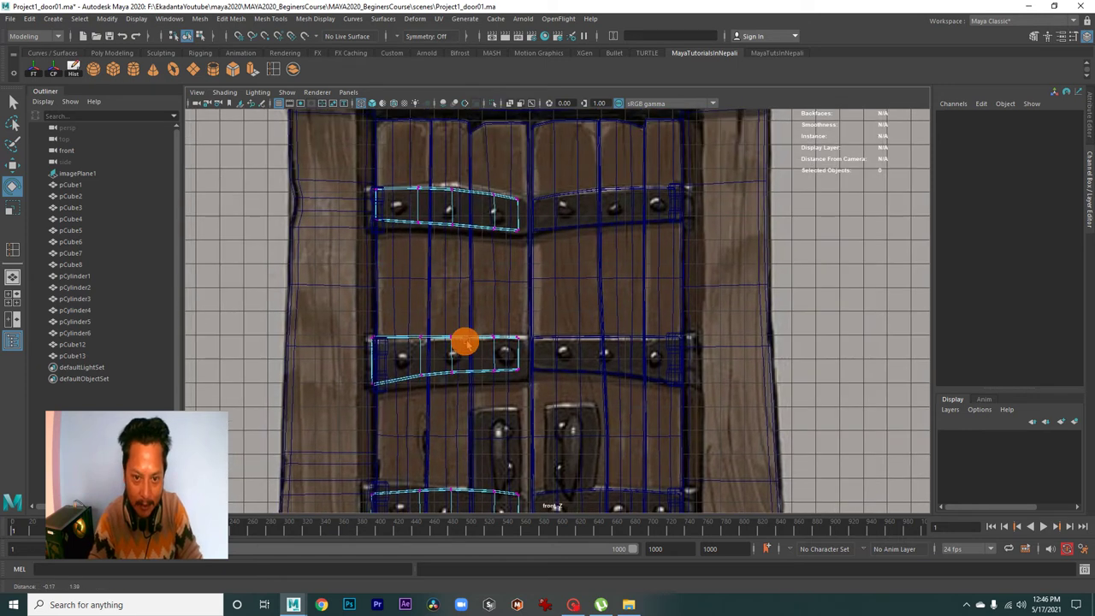
scroll(506, 293, up, 1)
scroll(459, 261, down, 1)
scroll(459, 261, up, 2)
scroll(540, 351, up, 1)
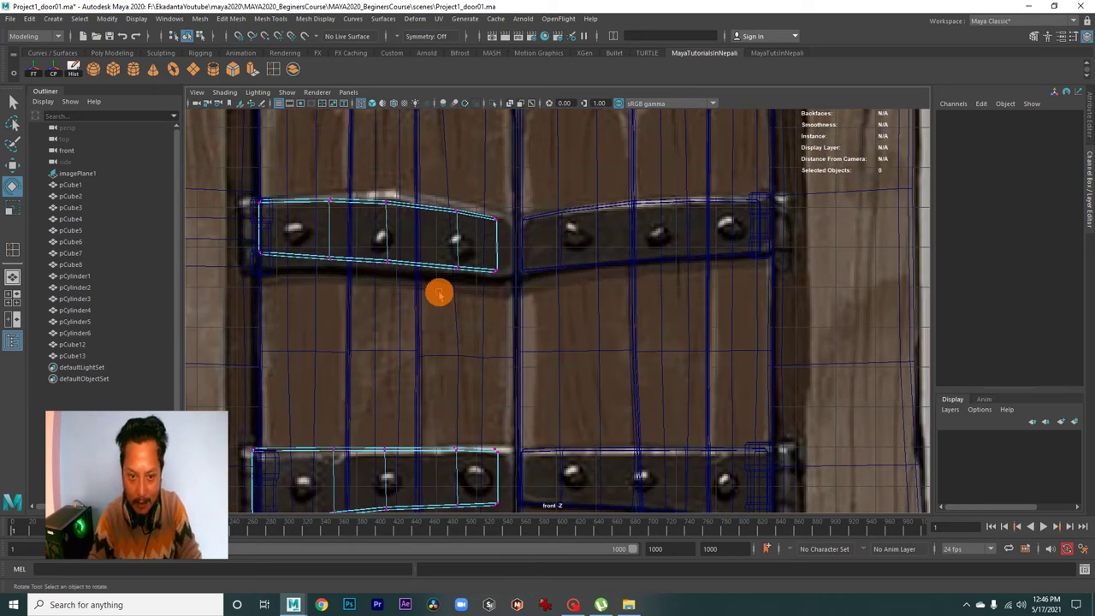
alt+middle_drag(437, 291, 460, 356)
Move the upper strap's vertices so its edges match the painted strap in the reference
mouse_move(524, 304)
mouse_down()
mouse_move(509, 289)
mouse_move(523, 291)
mouse_up()
key(w)
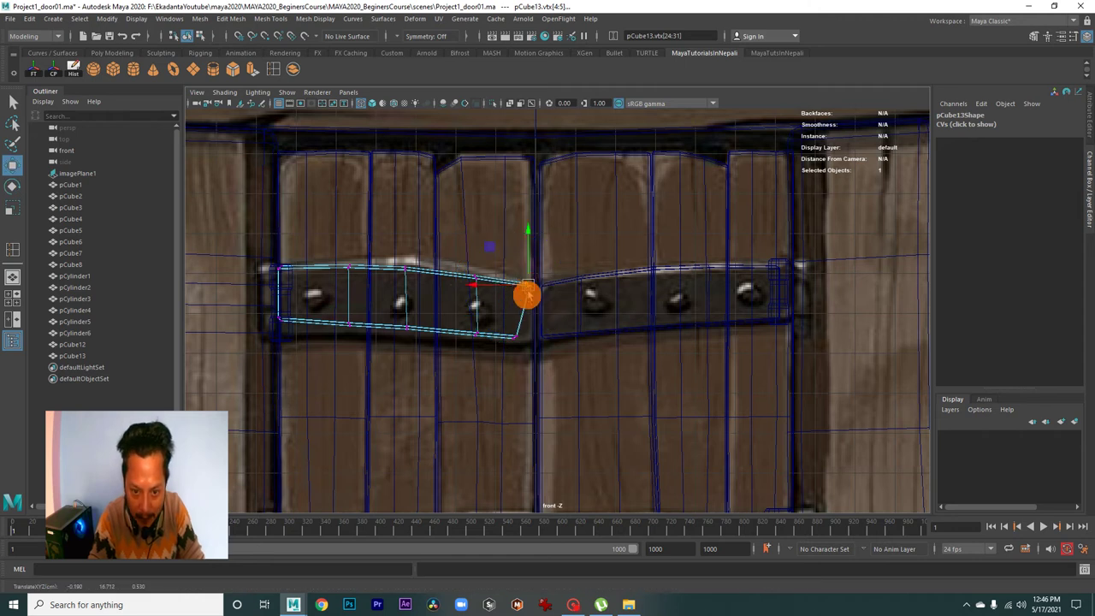
drag(525, 354, 523, 341)
drag(488, 293, 479, 273)
drag(400, 250, 410, 280)
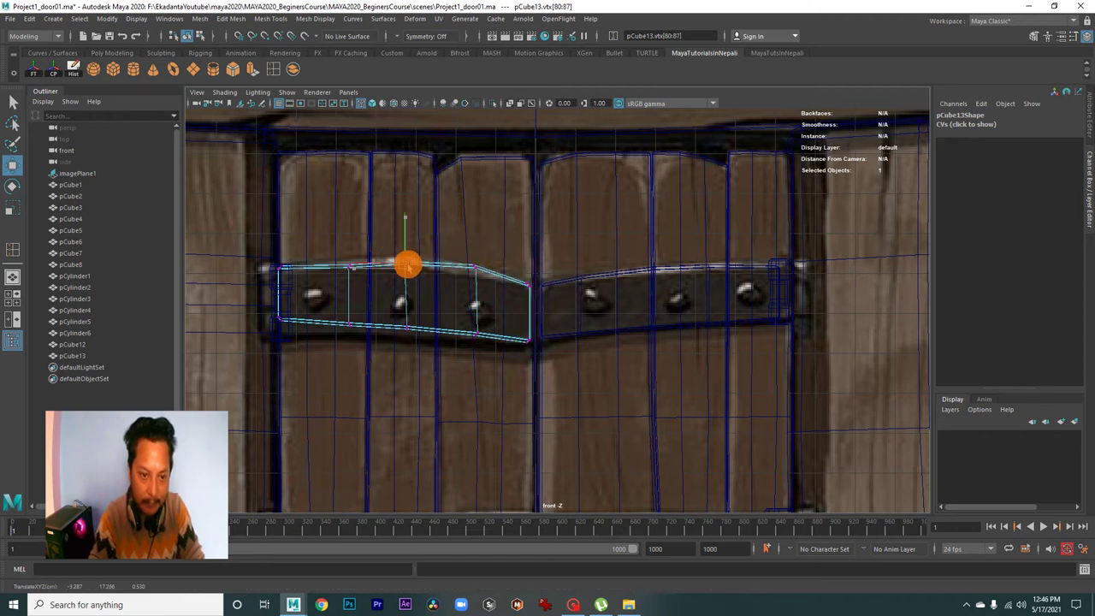
alt+middle_drag(408, 272, 418, 283)
drag(406, 295, 394, 282)
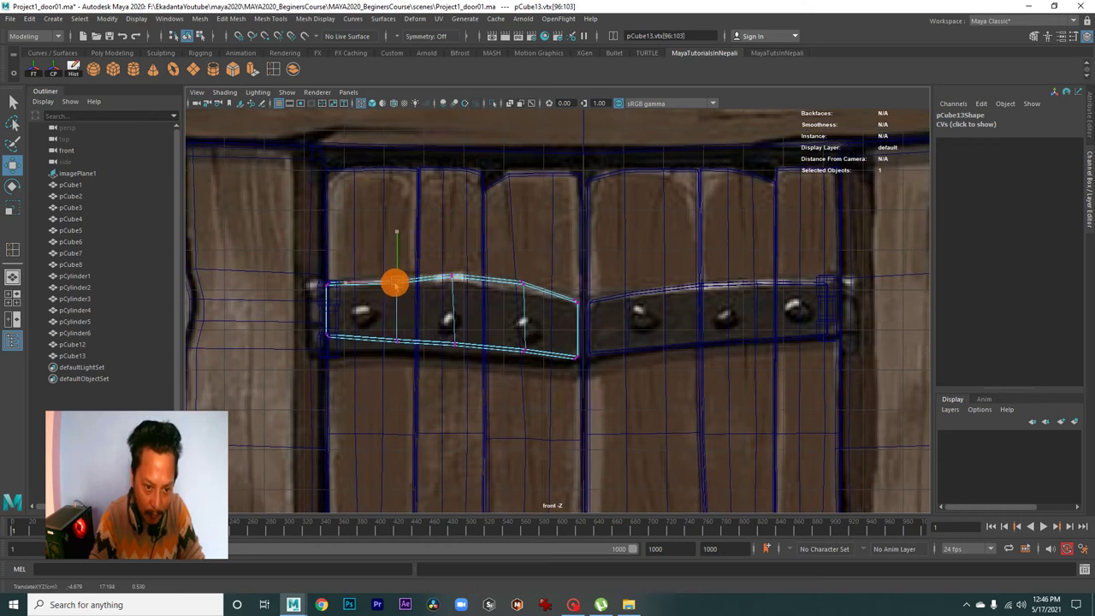
alt+middle_drag(394, 293, 429, 273)
drag(426, 298, 425, 304)
drag(482, 305, 484, 312)
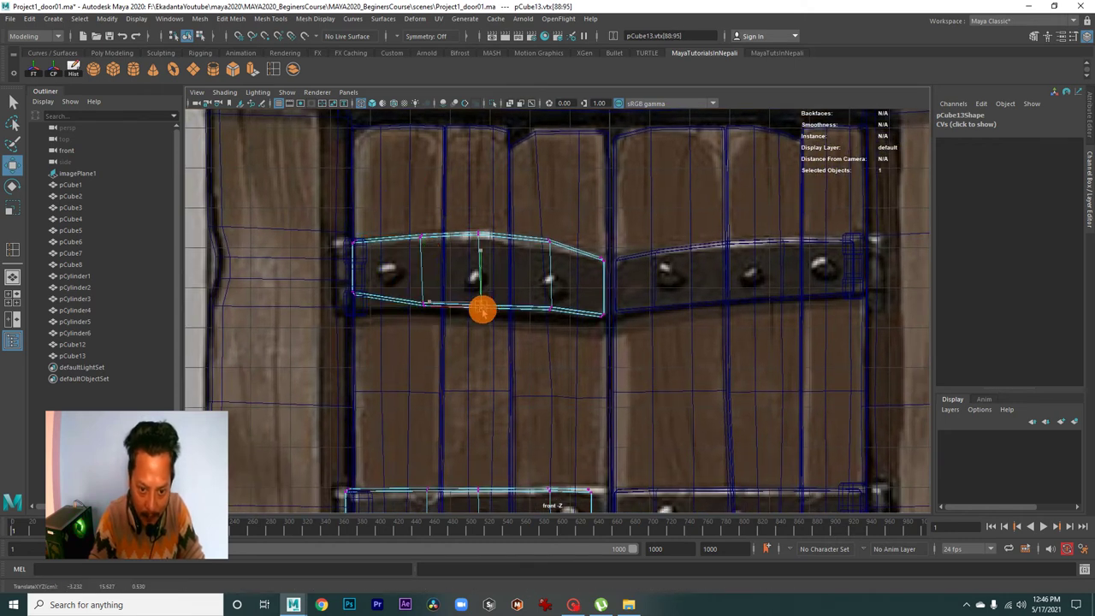
drag(539, 283, 552, 313)
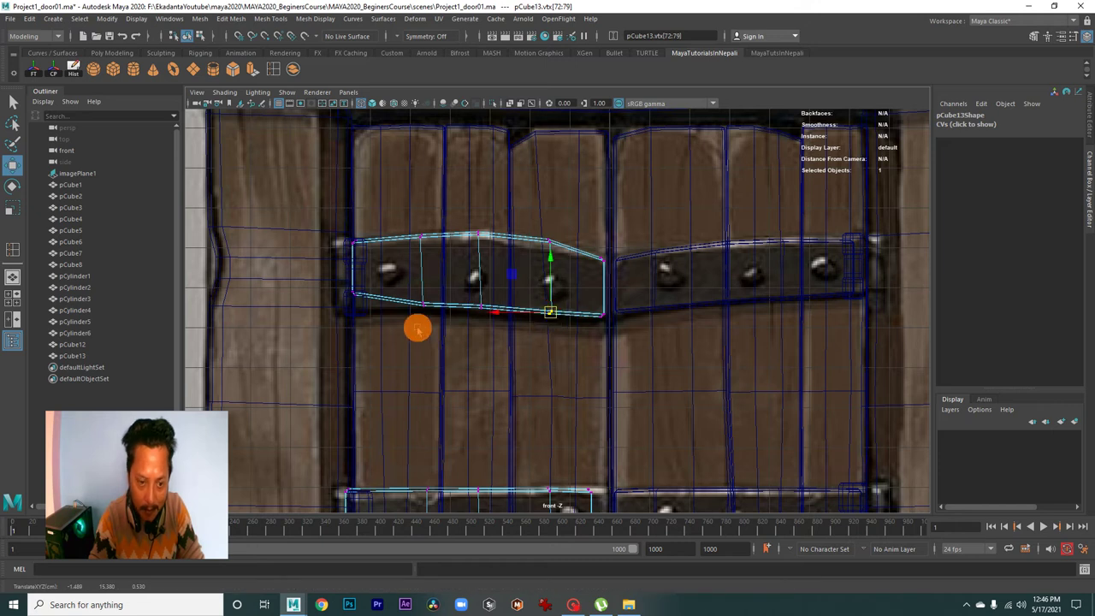
alt+middle_drag(377, 308, 426, 322)
drag(411, 280, 405, 269)
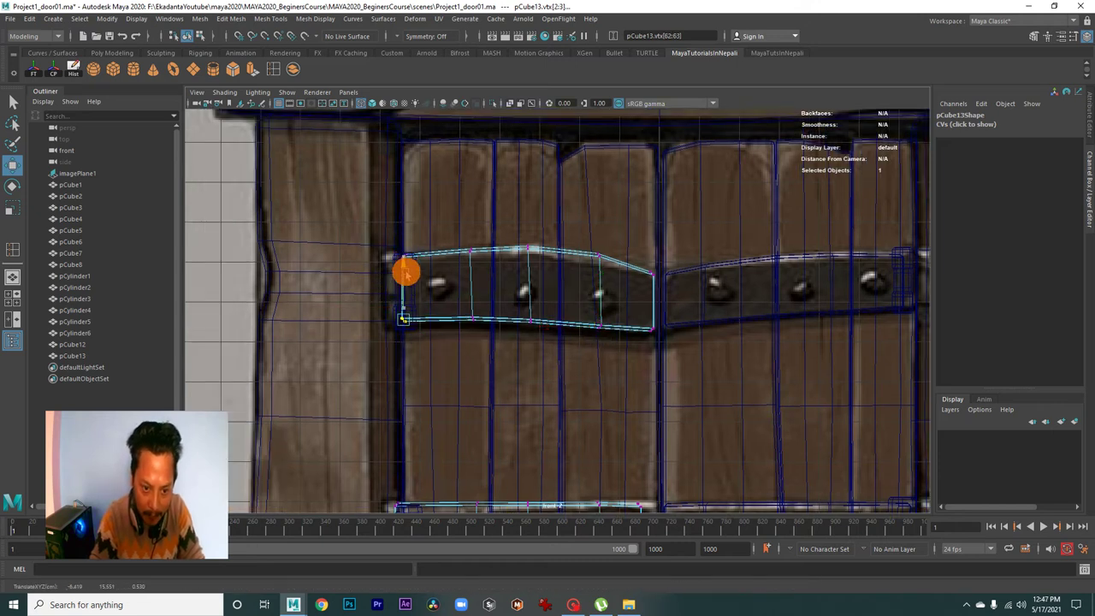
Reshape the next strap's corners and bottom-edge vertices to follow the reference strap
mouse_move(527, 343)
alt+middle_down()
mouse_move(490, 345)
mouse_move(479, 230)
alt+middle_up()
mouse_move(448, 310)
alt+middle_down()
mouse_move(479, 279)
mouse_move(435, 253)
alt+middle_up()
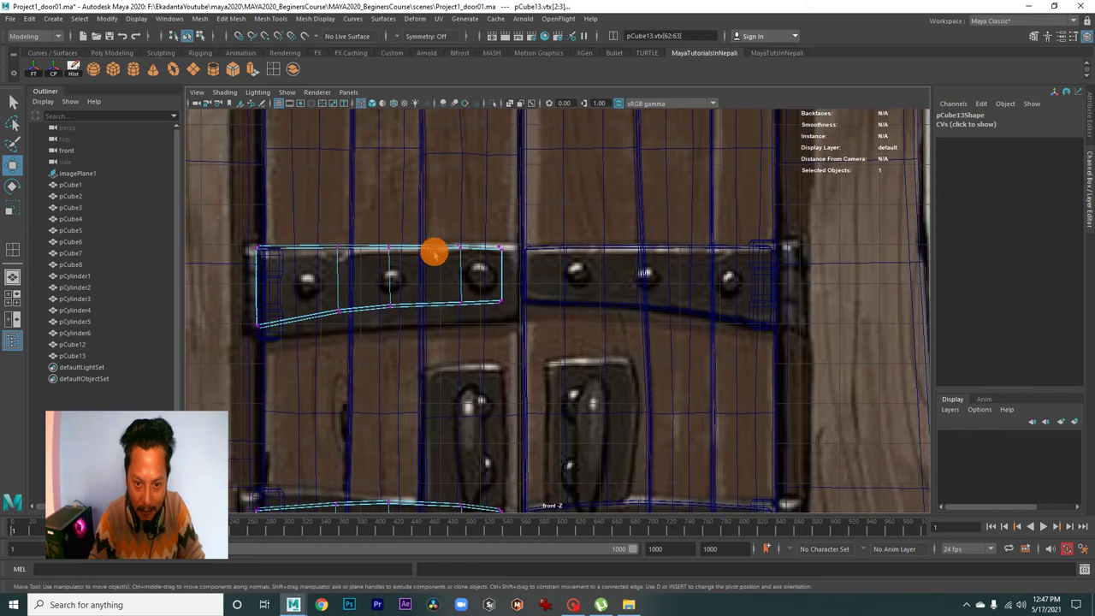
drag(479, 224, 524, 333)
drag(496, 283, 505, 272)
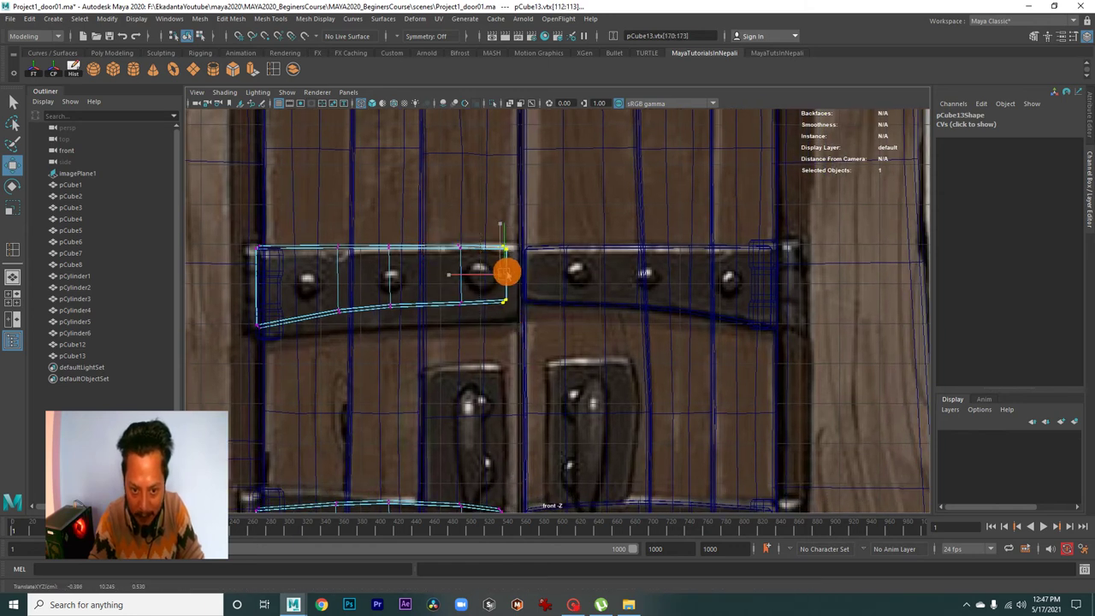
drag(525, 313, 515, 309)
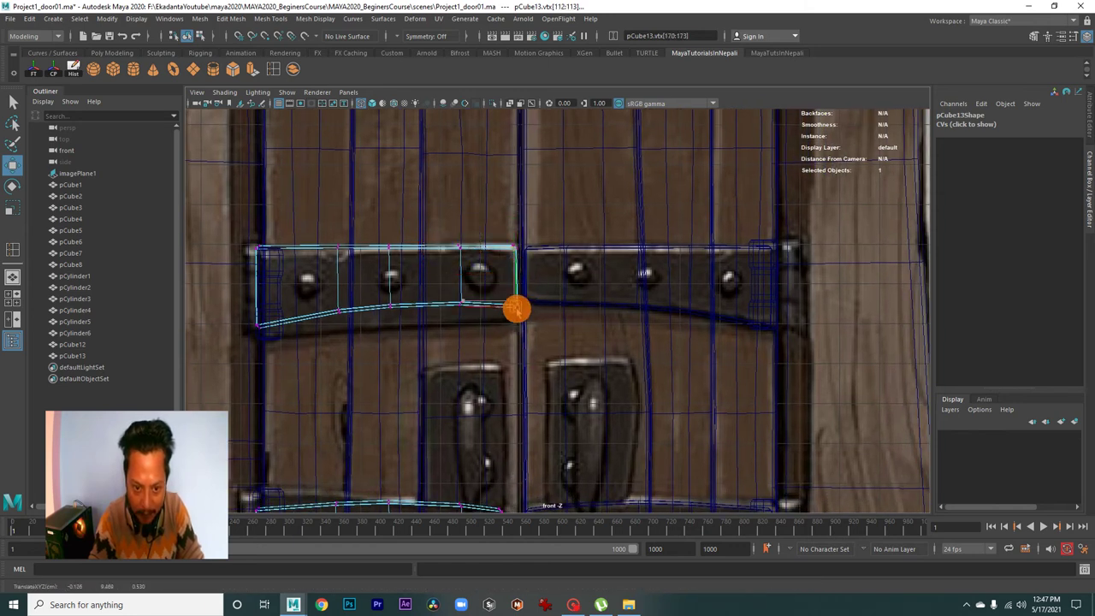
drag(452, 288, 472, 333)
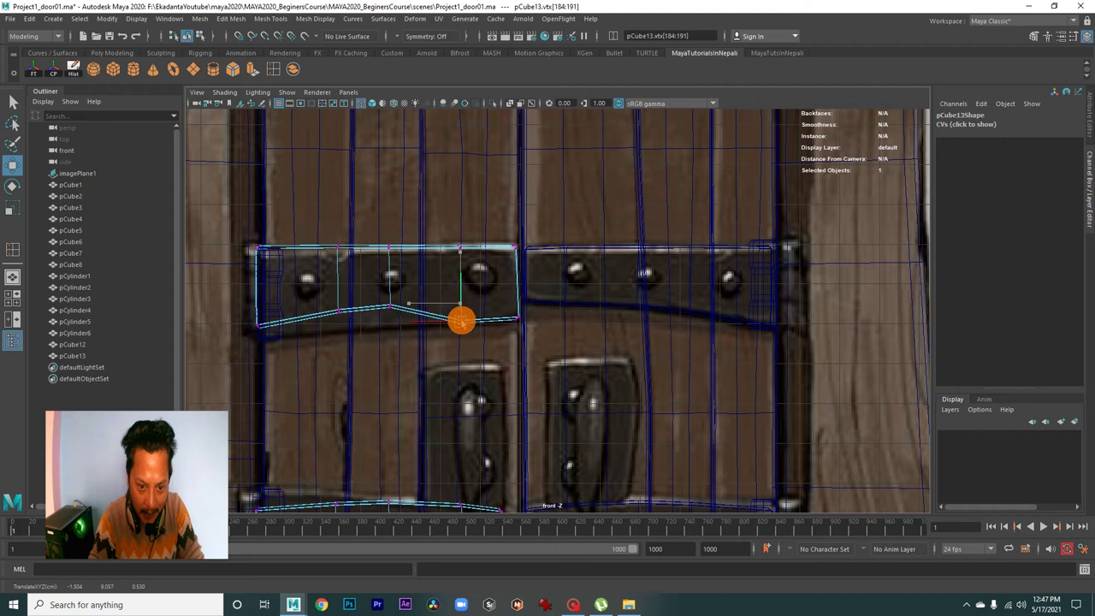
mouse_move(376, 289)
mouse_down()
mouse_move(399, 315)
mouse_move(340, 313)
mouse_move(337, 325)
mouse_up()
click(339, 309)
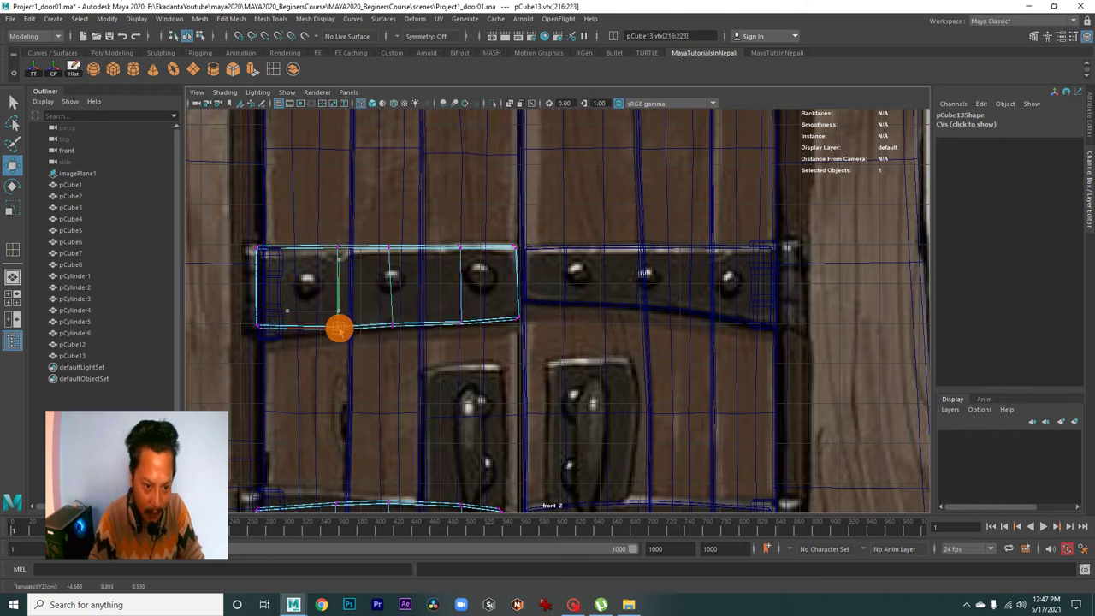
drag(245, 311, 279, 341)
drag(264, 286, 259, 286)
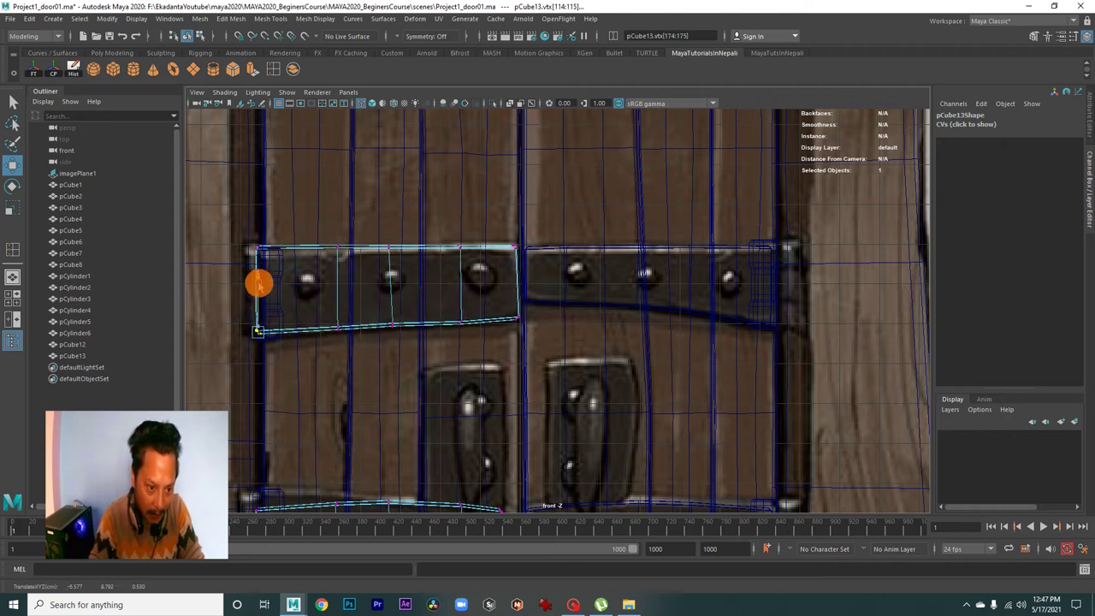
alt+middle_drag(267, 287, 328, 323)
drag(291, 272, 313, 301)
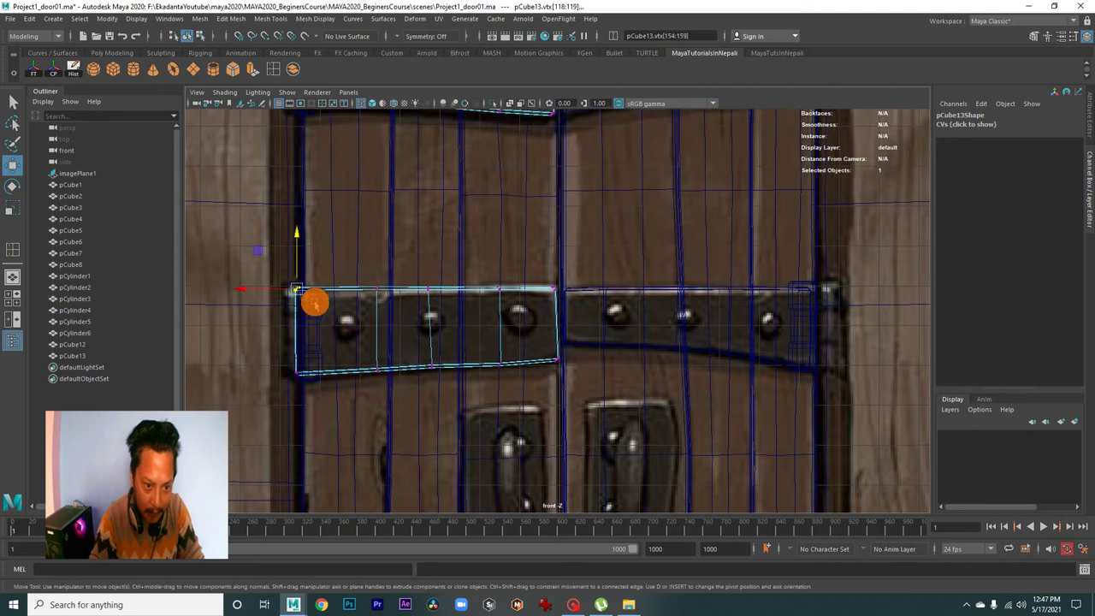
drag(299, 242, 298, 246)
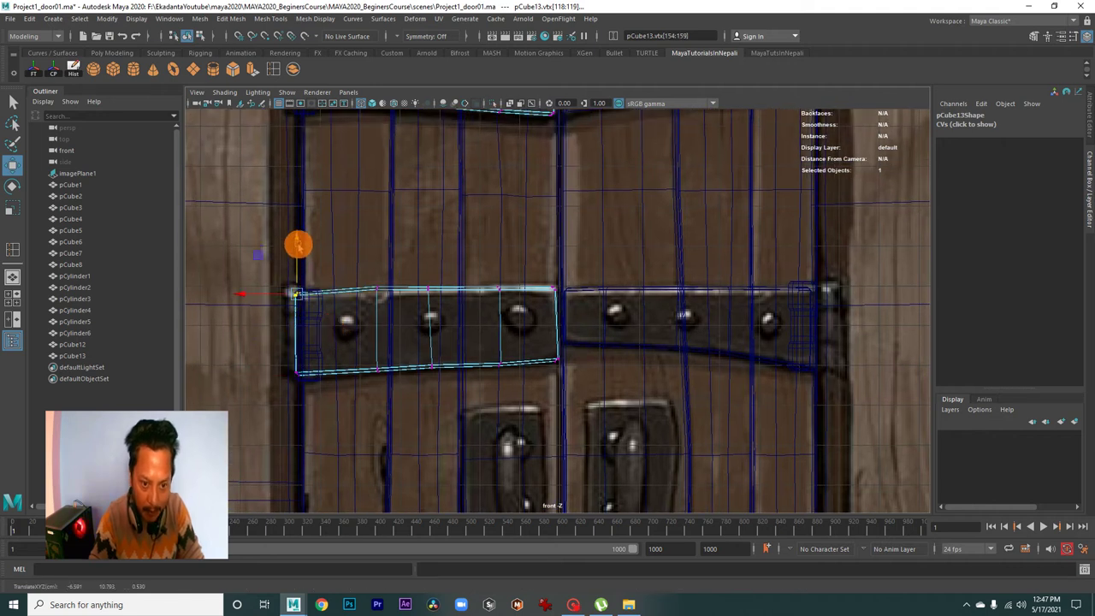
drag(366, 257, 384, 301)
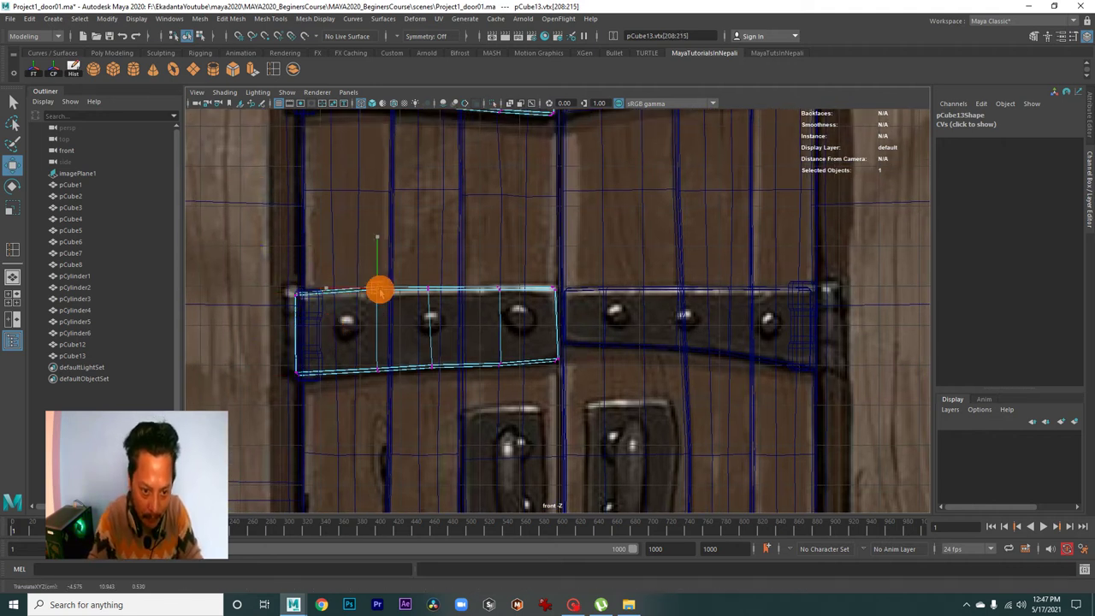
Adjust the lower strap's corner, top-edge and bottom-edge vertices to match the reference
scroll(459, 300, down, 2)
scroll(491, 320, down, 2)
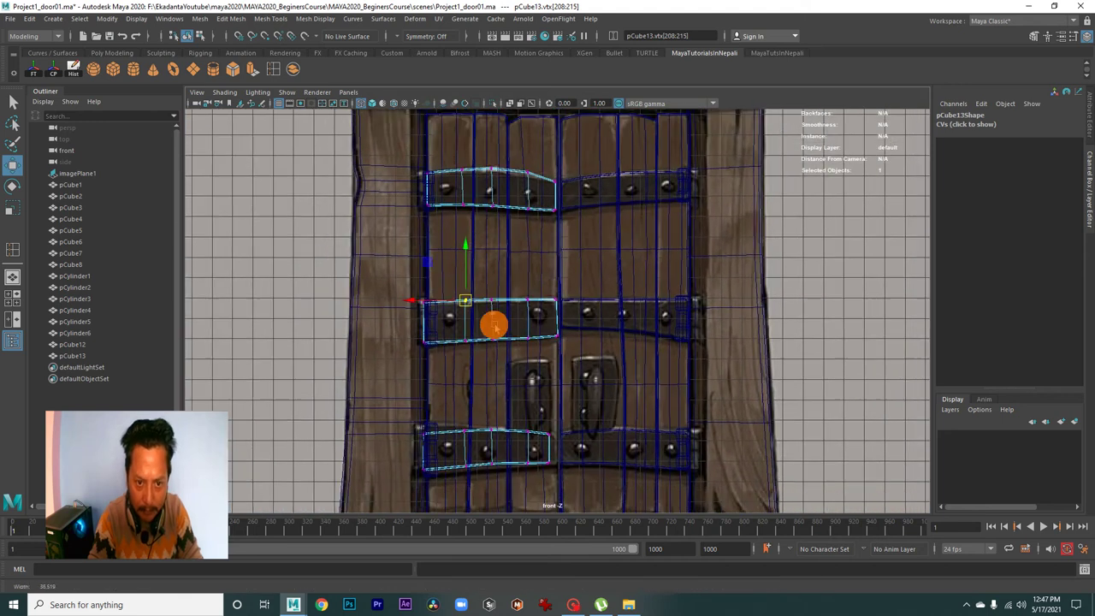
scroll(461, 241, down, 1)
scroll(427, 291, up, 3)
alt+middle_drag(396, 337, 550, 391)
drag(427, 310, 474, 352)
mouse_move(502, 298)
mouse_down()
mouse_move(525, 325)
mouse_move(592, 335)
mouse_up()
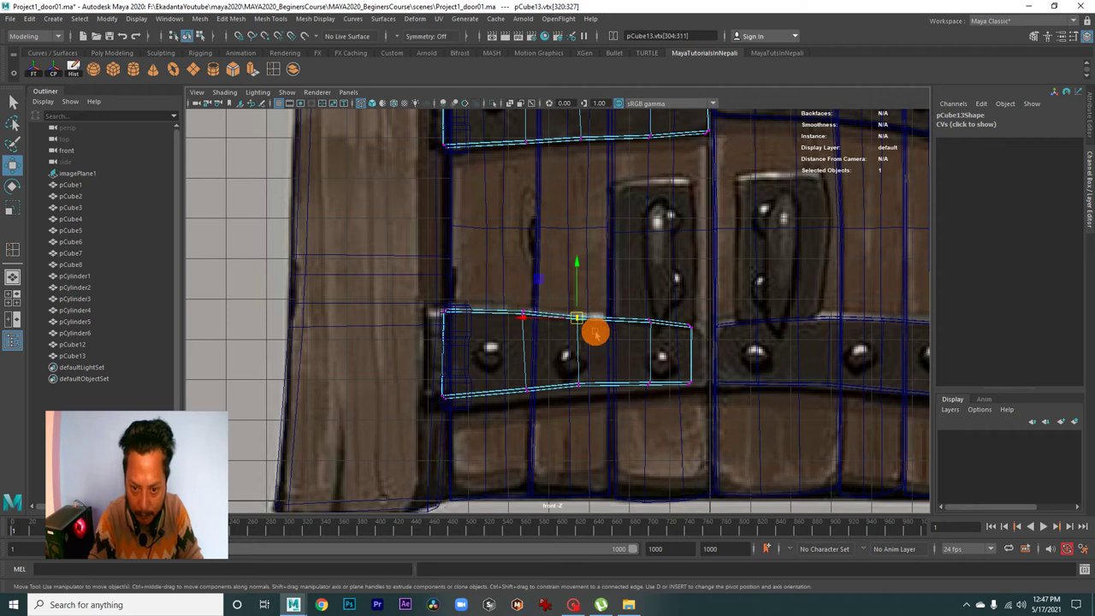
drag(631, 295, 714, 400)
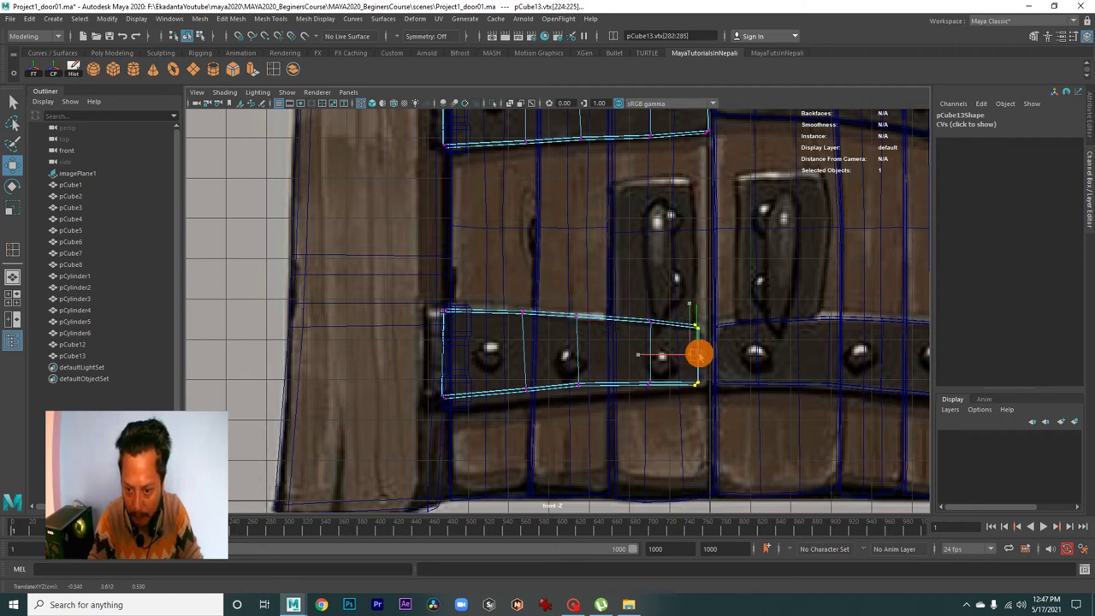
drag(623, 371, 660, 400)
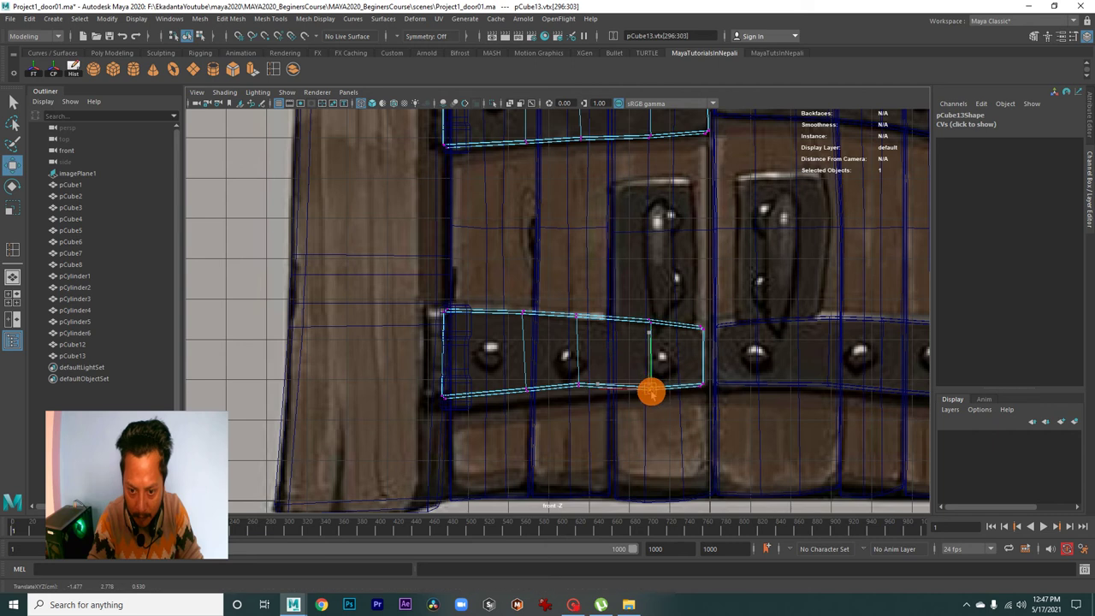
mouse_move(590, 402)
mouse_down()
mouse_move(572, 376)
mouse_move(582, 391)
mouse_up()
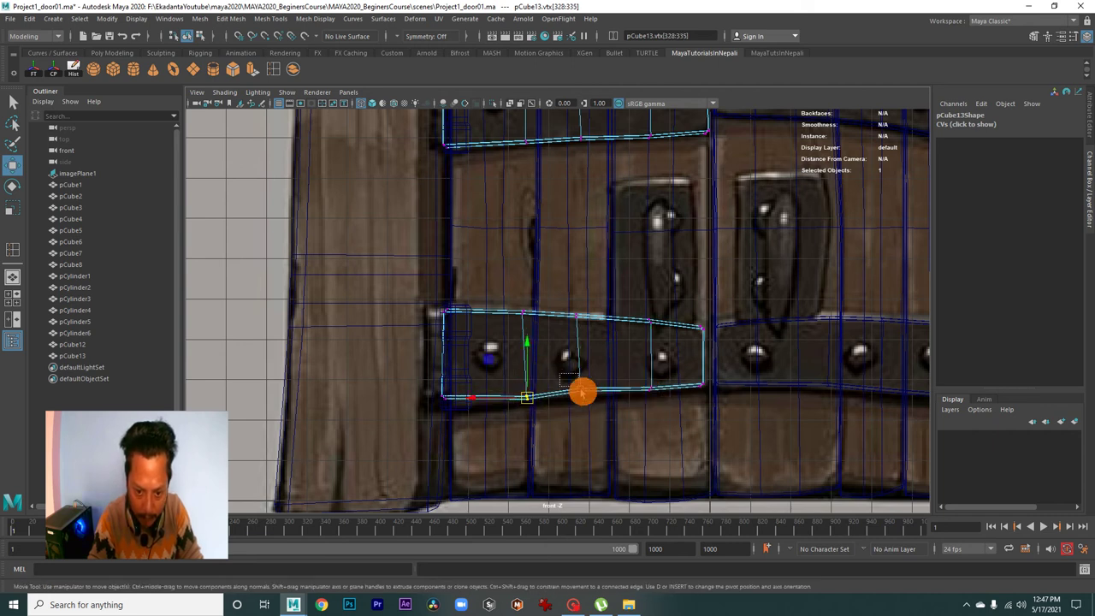
drag(427, 379, 457, 416)
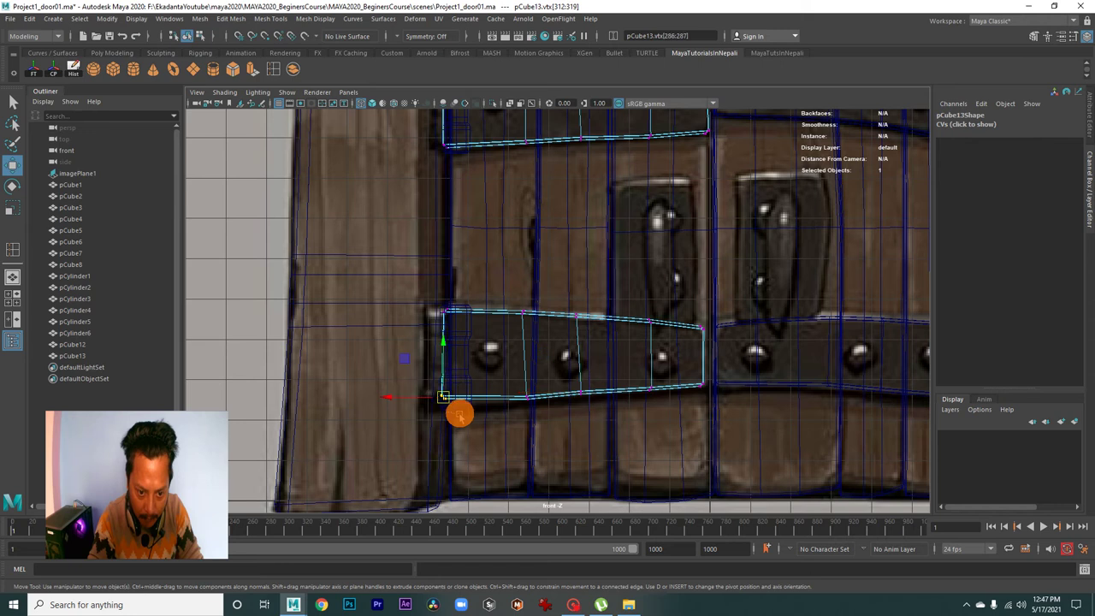
scroll(444, 353, down, 5)
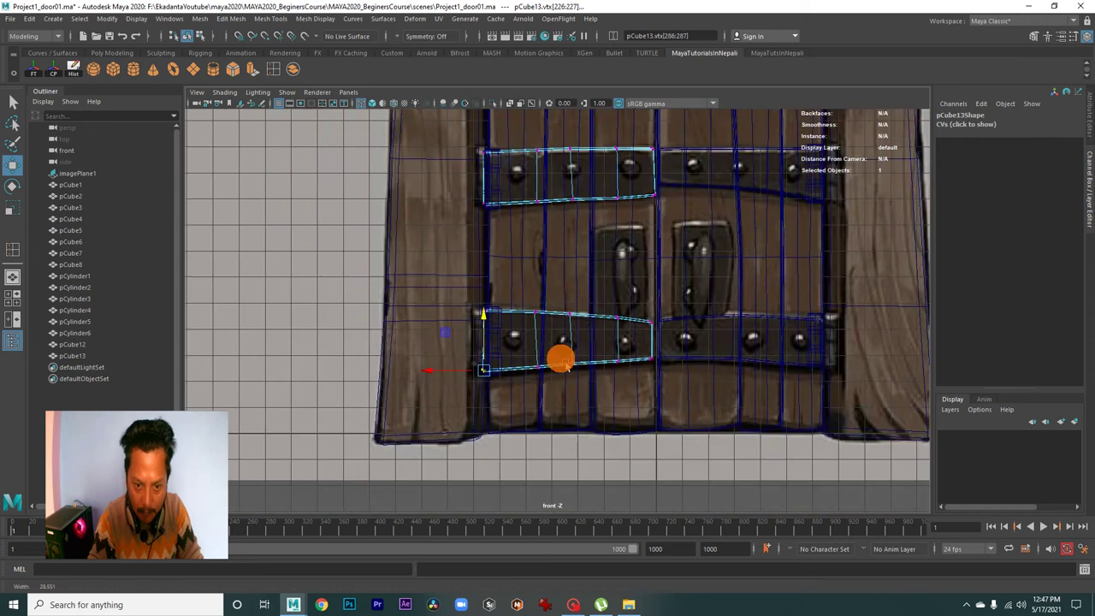
Return to object mode and inspect straps pCube12 and pCube13 in the perspective view
key(space)
click(647, 366)
alt+drag(589, 345, 520, 333)
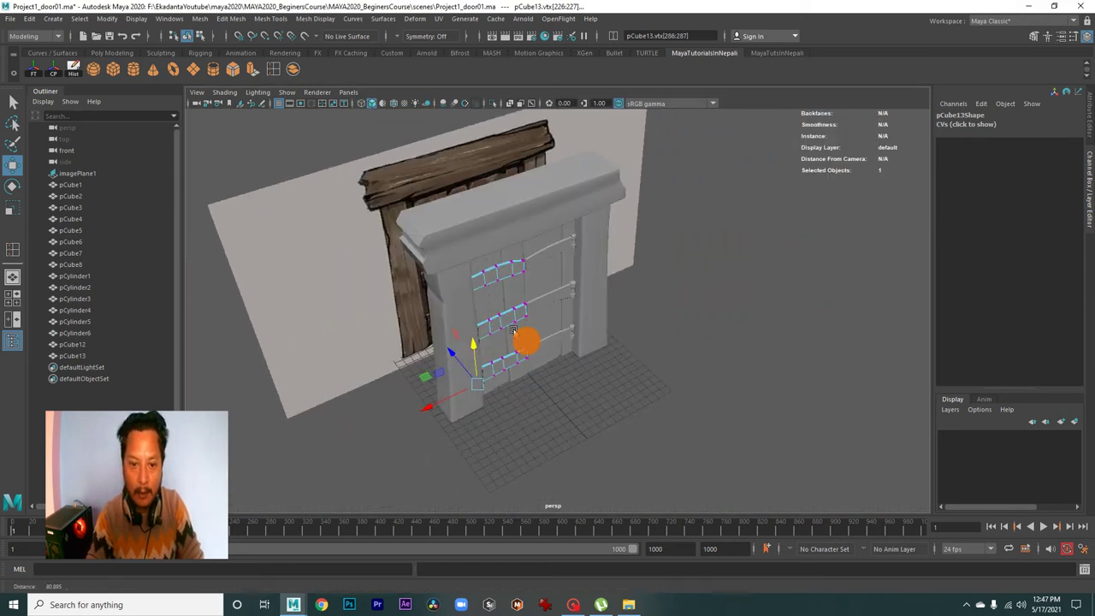
scroll(477, 231, up, 3)
right_drag(485, 240, 522, 222)
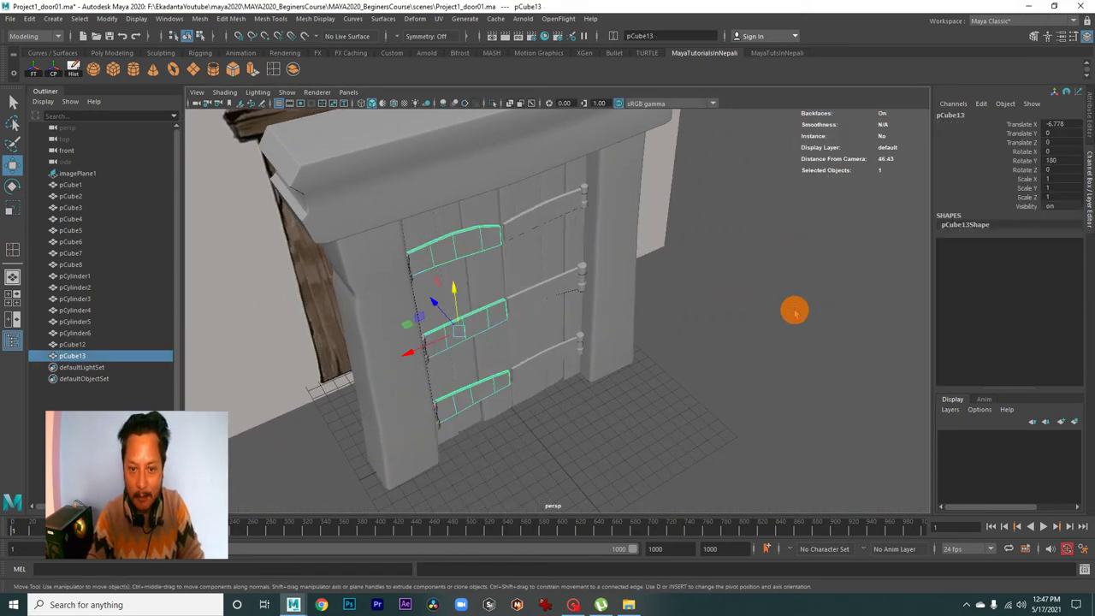
click(787, 315)
mouse_move(648, 345)
alt+mouse_down()
mouse_move(633, 369)
mouse_move(552, 300)
alt+mouse_up()
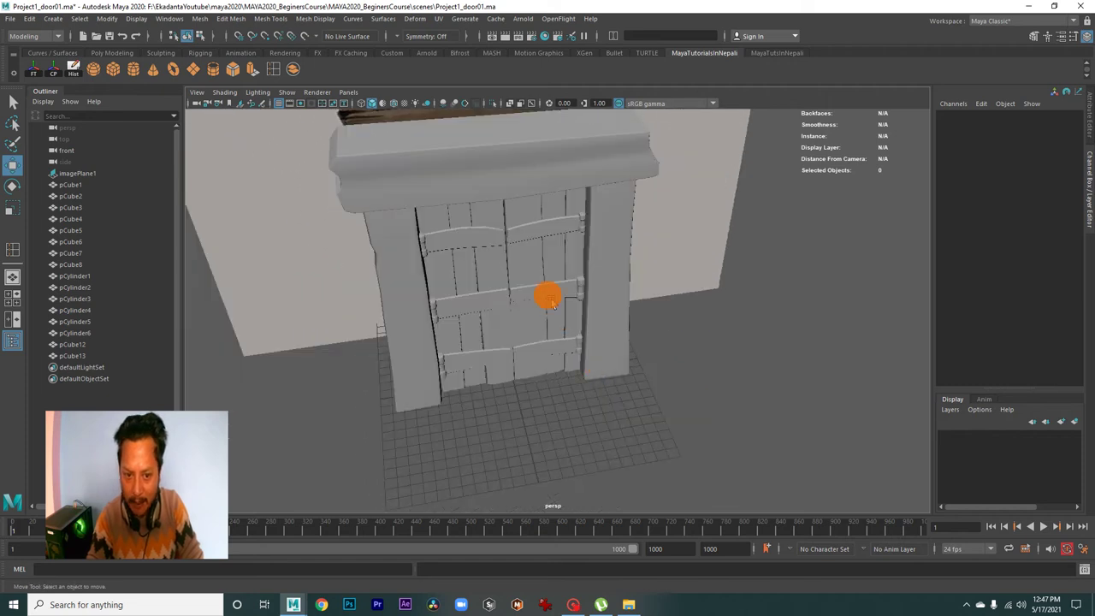
click(477, 236)
shift+click(554, 229)
mouse_move(663, 336)
alt+mouse_down()
mouse_move(726, 359)
mouse_move(526, 350)
mouse_move(639, 396)
mouse_move(578, 379)
alt+mouse_up()
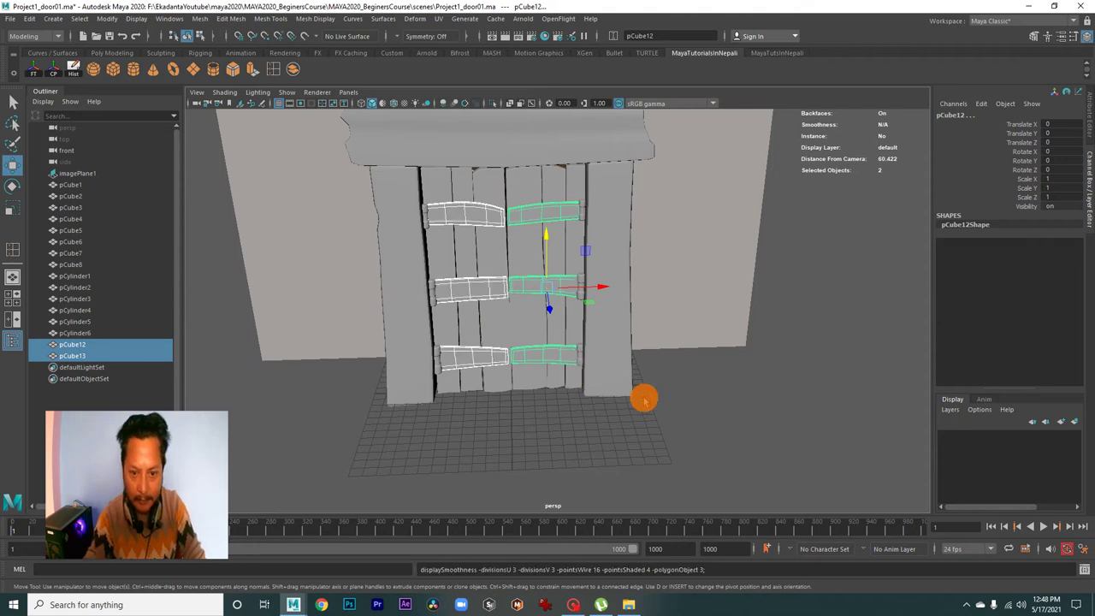
mouse_move(696, 396)
alt+mouse_down()
mouse_move(630, 371)
mouse_move(714, 403)
mouse_move(675, 410)
mouse_move(625, 398)
mouse_move(584, 354)
mouse_move(518, 350)
mouse_move(503, 326)
mouse_move(464, 340)
mouse_move(482, 325)
mouse_move(468, 326)
mouse_move(527, 334)
mouse_move(536, 296)
mouse_move(496, 310)
mouse_move(550, 325)
mouse_move(462, 317)
mouse_move(582, 350)
mouse_move(536, 305)
alt+mouse_up()
click(714, 403)
scroll(625, 398, up, 3)
Return to the front view and create a polygon sphere, pSphere1, at the origin
key(space)
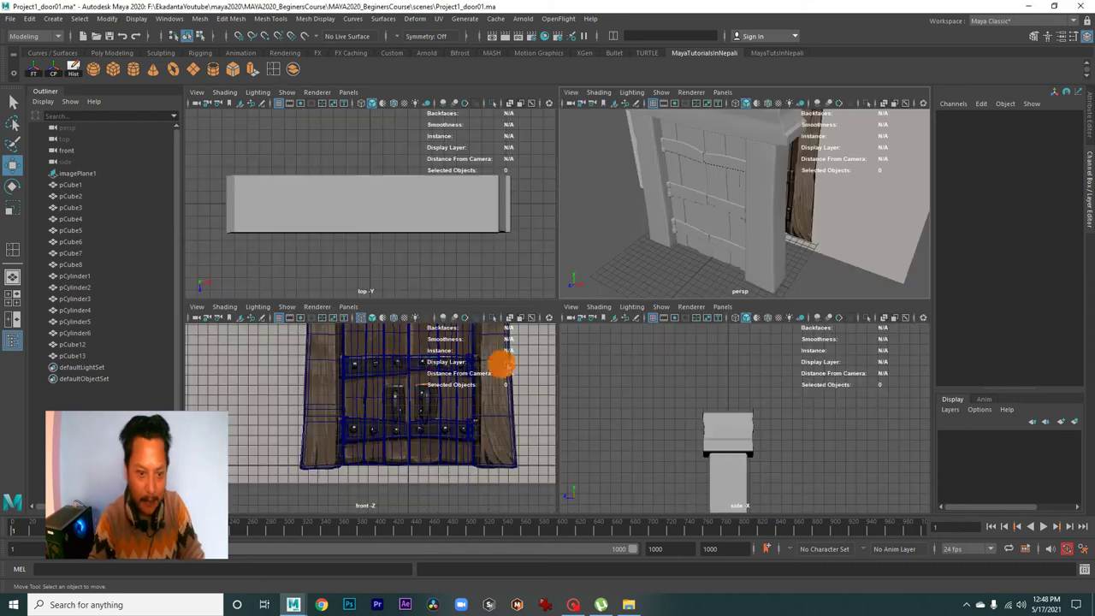
key(space)
scroll(520, 390, up, 3)
alt+middle_drag(625, 360, 493, 403)
scroll(493, 403, up, 2)
scroll(459, 344, up, 2)
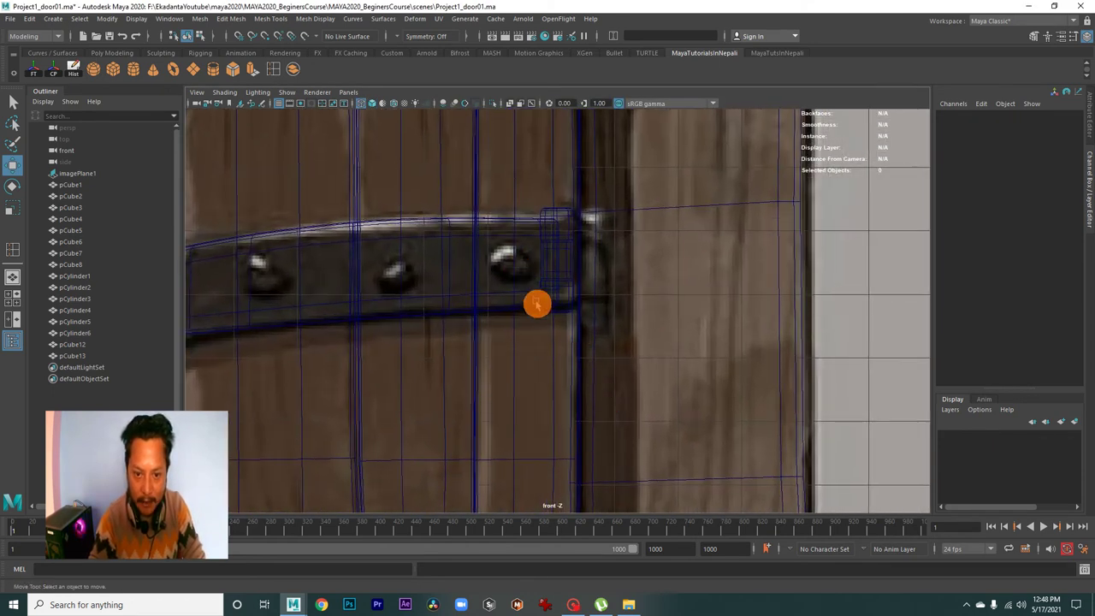
scroll(548, 319, up, 3)
scroll(479, 314, down, 2)
scroll(510, 318, down, 2)
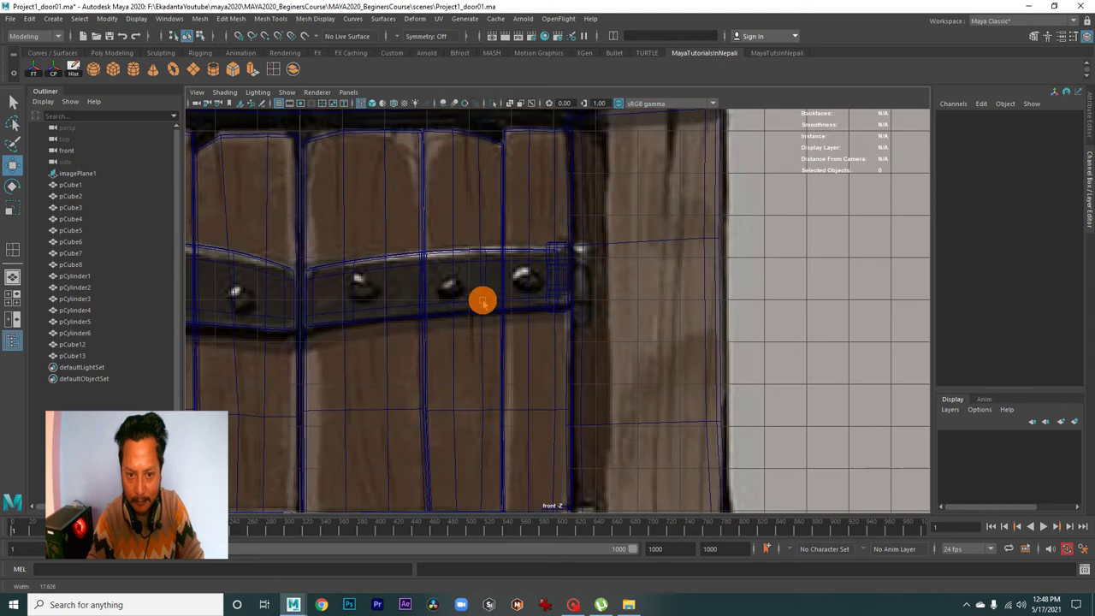
scroll(542, 313, up, 1)
scroll(593, 362, down, 5)
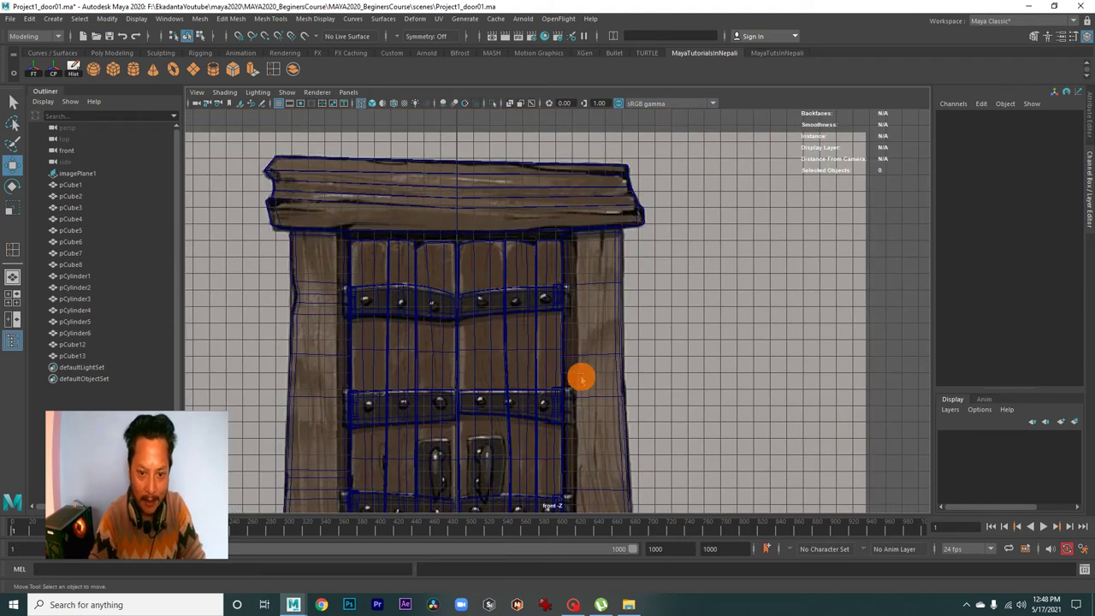
scroll(581, 342, down, 1)
click(103, 73)
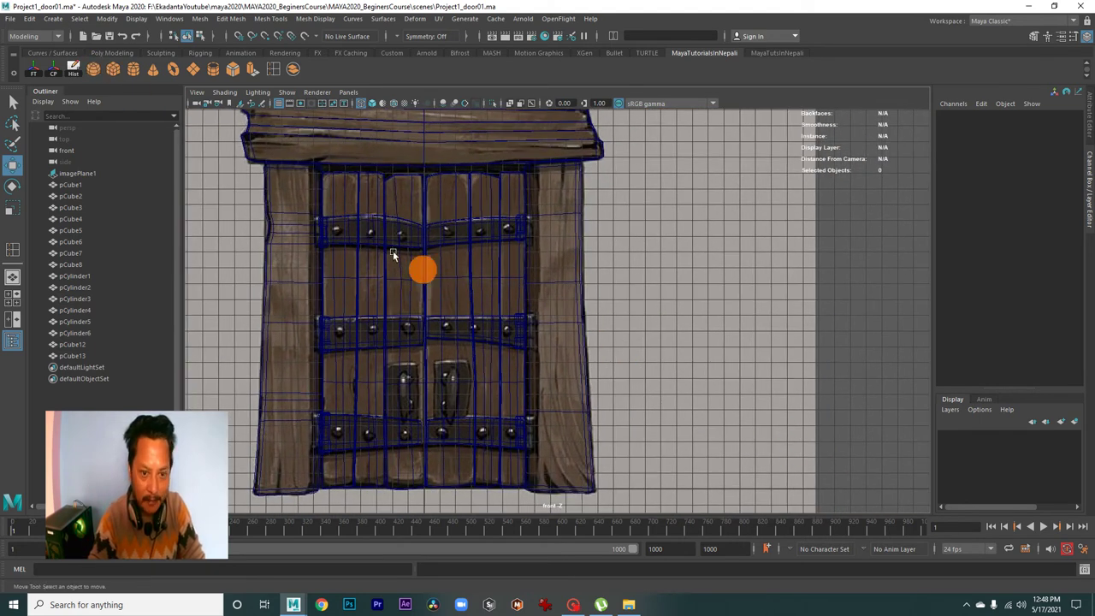
scroll(453, 317, down, 2)
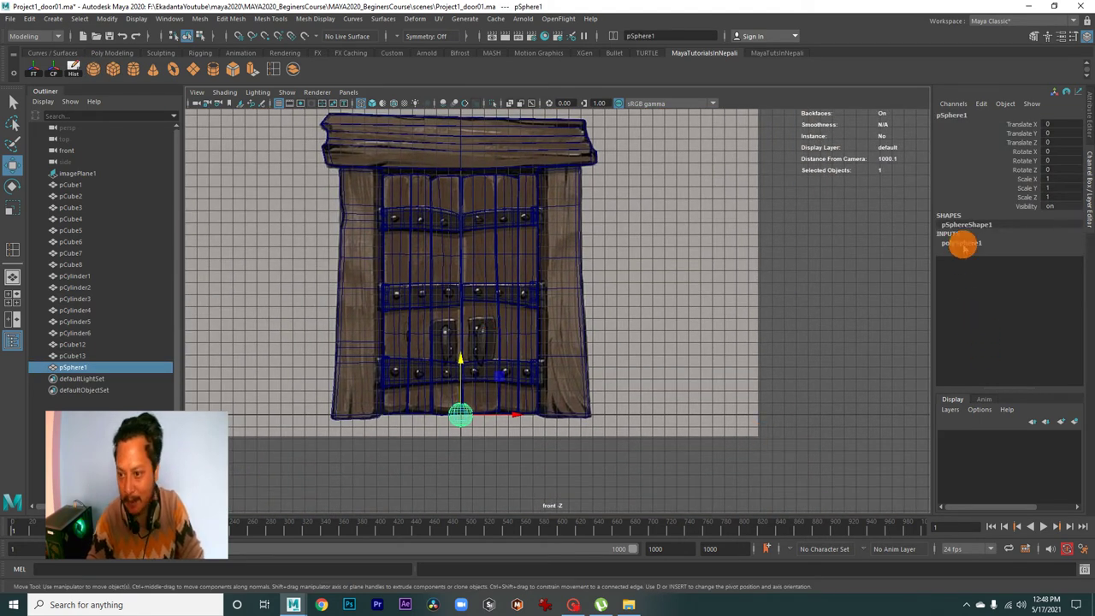
Lower pSphere1's polySphere1 axis and height subdivisions below the default 20
click(963, 245)
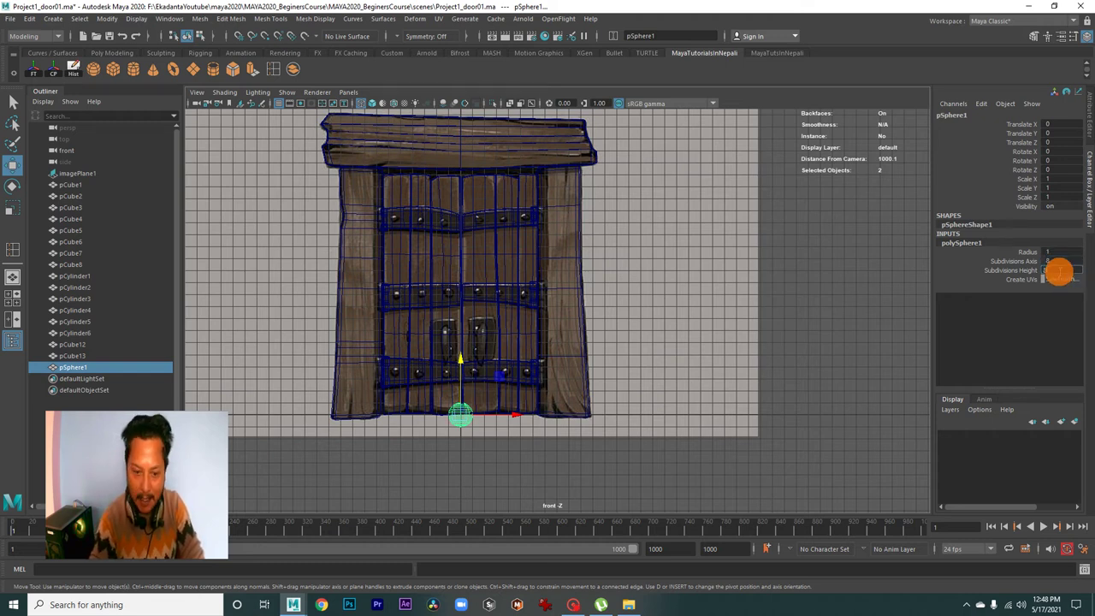
click(834, 441)
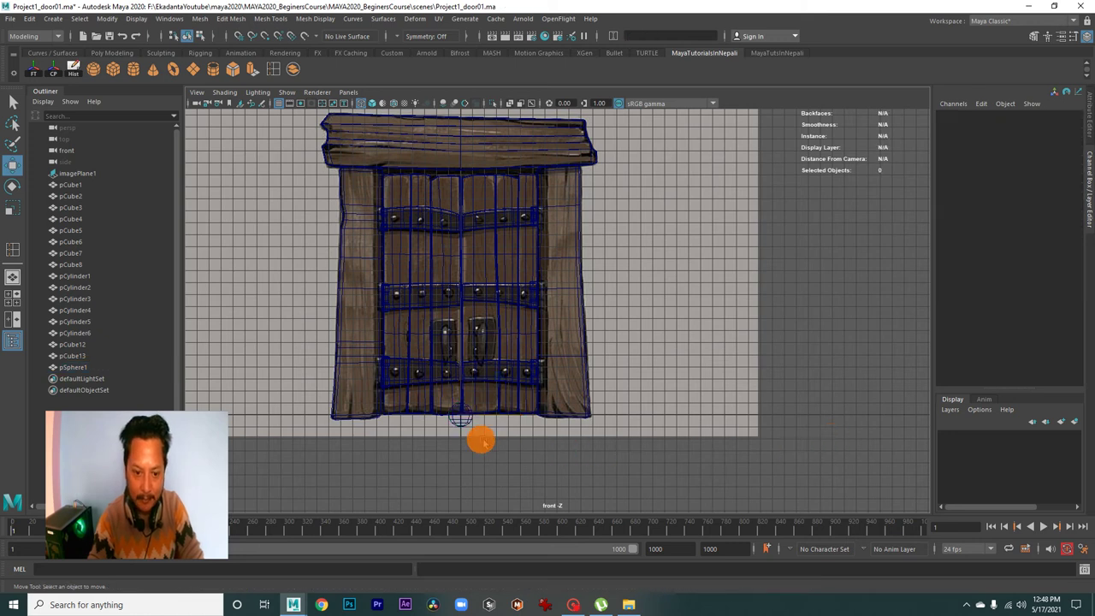
click(462, 430)
Frame the sphere in the maximized perspective view and rotate it 90 degrees on X
click(459, 422)
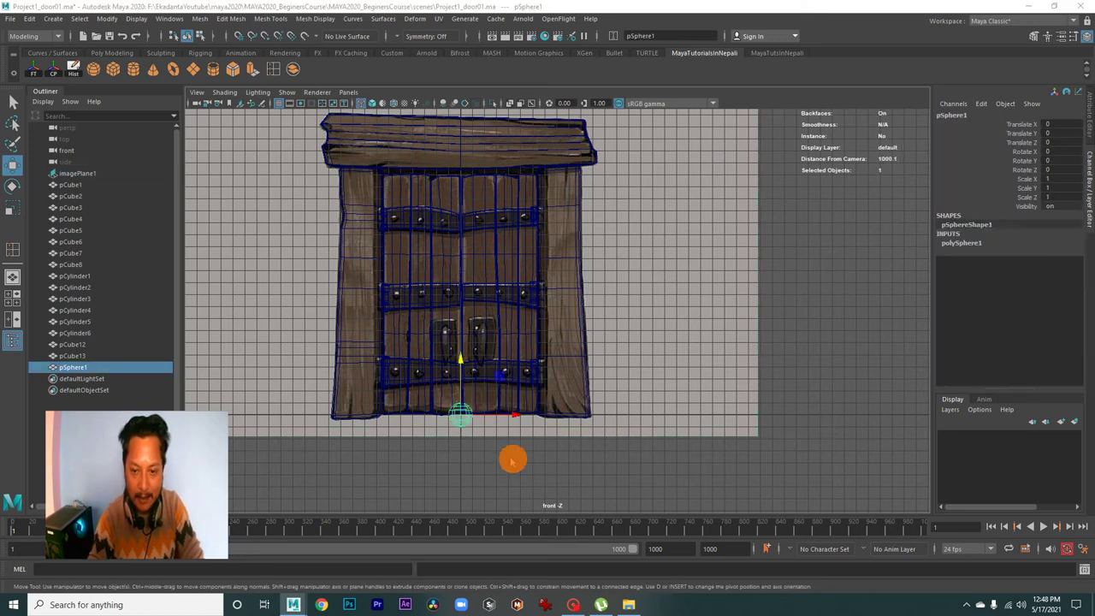
key(space)
key(space)
mouse_move(589, 367)
alt+mouse_down()
mouse_move(636, 395)
mouse_move(599, 386)
mouse_move(542, 473)
mouse_move(557, 484)
mouse_move(548, 401)
alt+mouse_up()
key(f)
alt+right_drag(722, 428, 573, 337)
mouse_move(574, 337)
alt+mouse_down()
mouse_move(595, 310)
mouse_move(579, 317)
alt+mouse_up()
key(e)
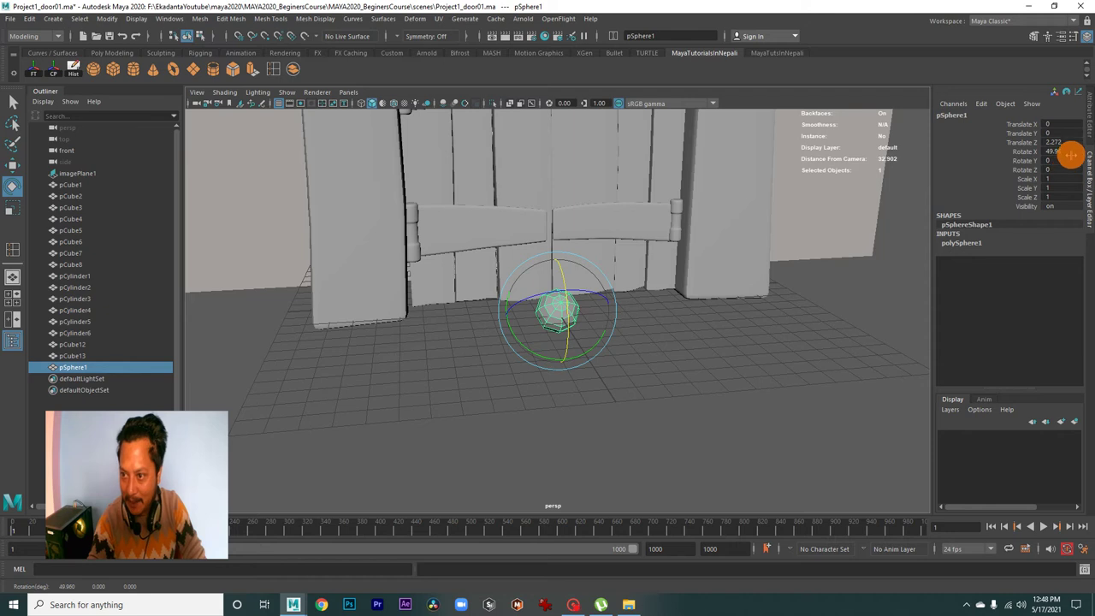
text(90)
key(Return)
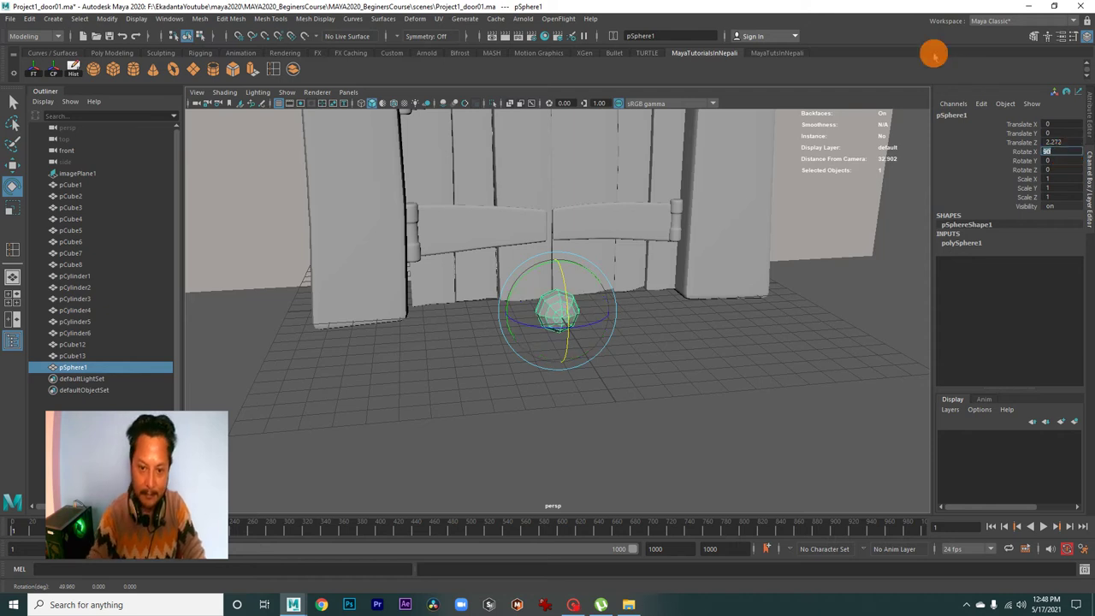
In the front view, move the sphere up onto the end of the top iron strap
click(740, 415)
click(577, 310)
key(space)
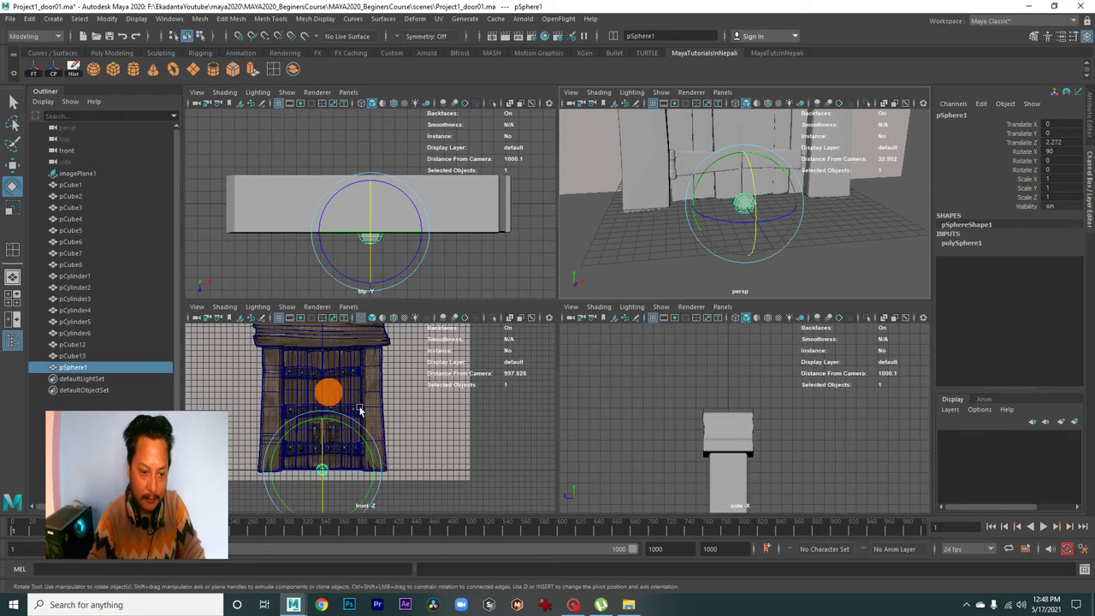
key(space)
key(w)
scroll(508, 406, up, 3)
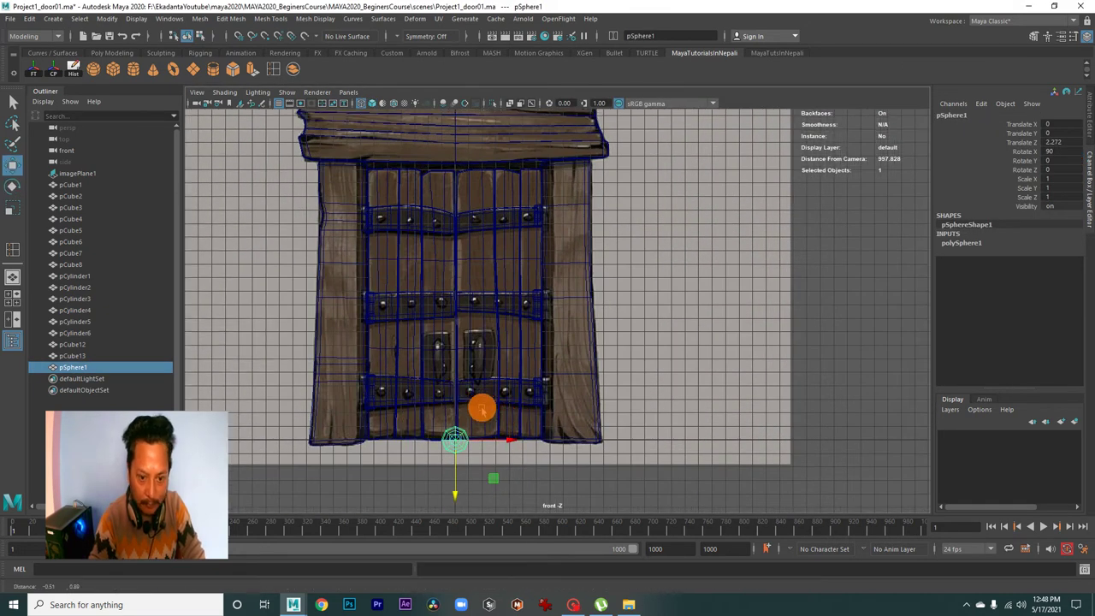
scroll(482, 410, up, 2)
mouse_move(454, 453)
mouse_down()
mouse_move(521, 296)
mouse_move(576, 262)
mouse_up()
scroll(576, 262, up, 3)
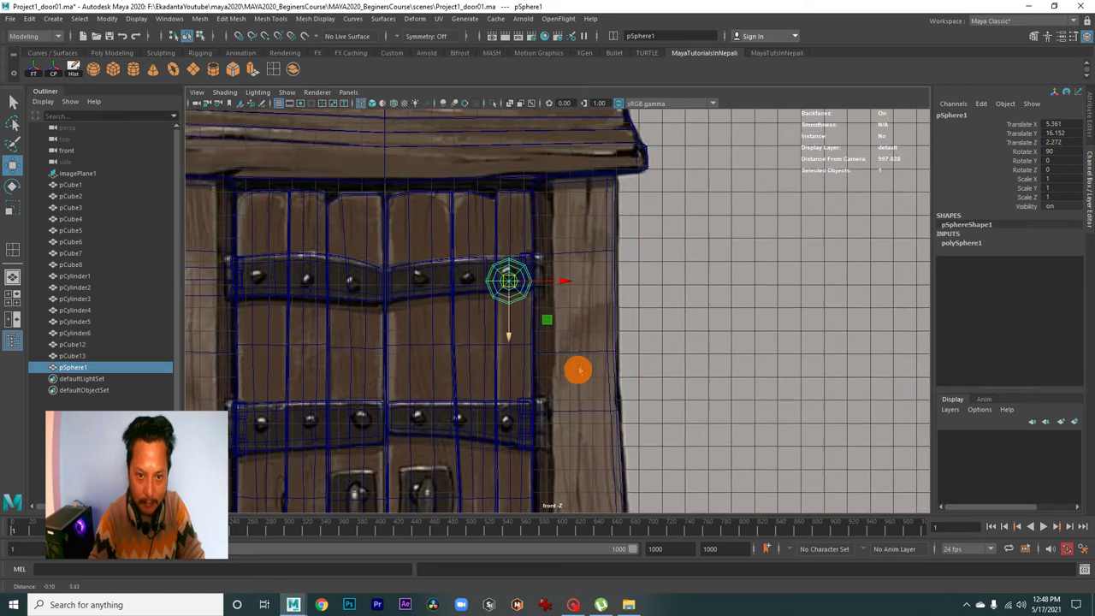
scroll(579, 372, up, 3)
scroll(753, 411, up, 2)
scroll(471, 342, up, 1)
mouse_move(460, 328)
mouse_down()
mouse_move(459, 299)
mouse_move(379, 296)
mouse_move(495, 328)
mouse_up()
Scale the rivet sphere down, settling at 0.354
key(r)
key(space)
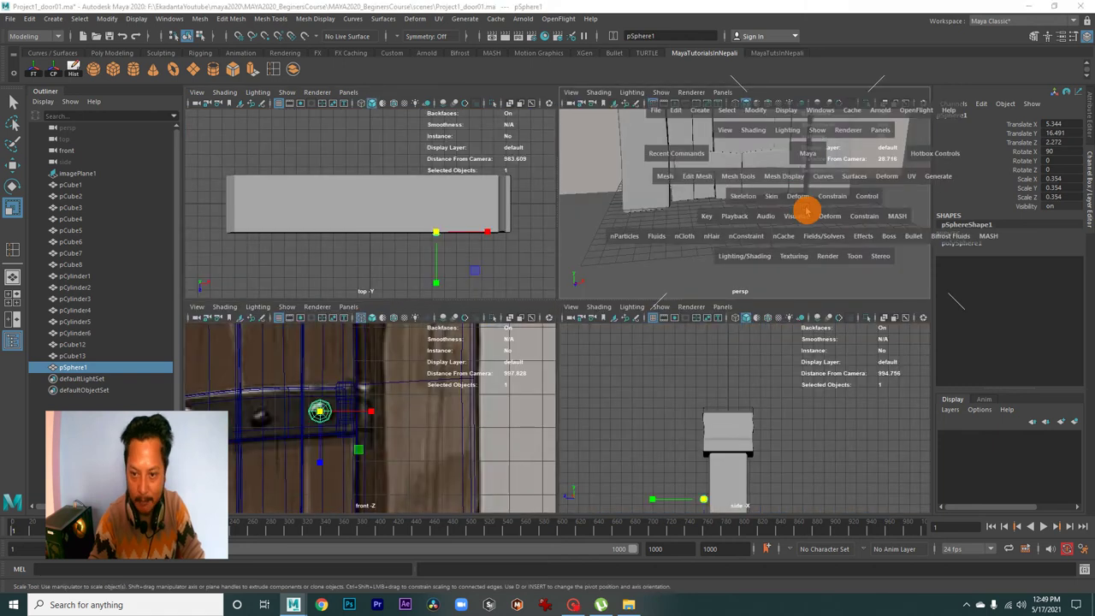
key(space)
alt+right_drag(659, 249, 694, 280)
Orbit close in perspective and push the sphere along Z to 0.664 against the strap
key(w)
mouse_move(695, 280)
alt+mouse_down()
mouse_move(628, 282)
mouse_move(627, 415)
alt+mouse_up()
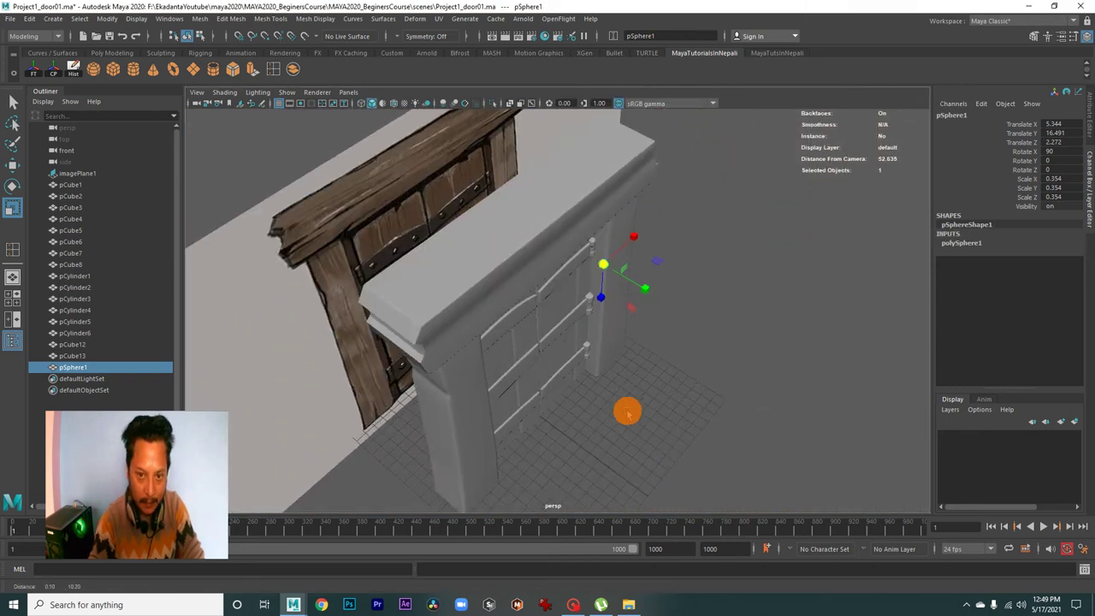
alt+right_drag(626, 415, 671, 349)
alt+drag(671, 349, 615, 281)
alt+right_drag(616, 282, 665, 379)
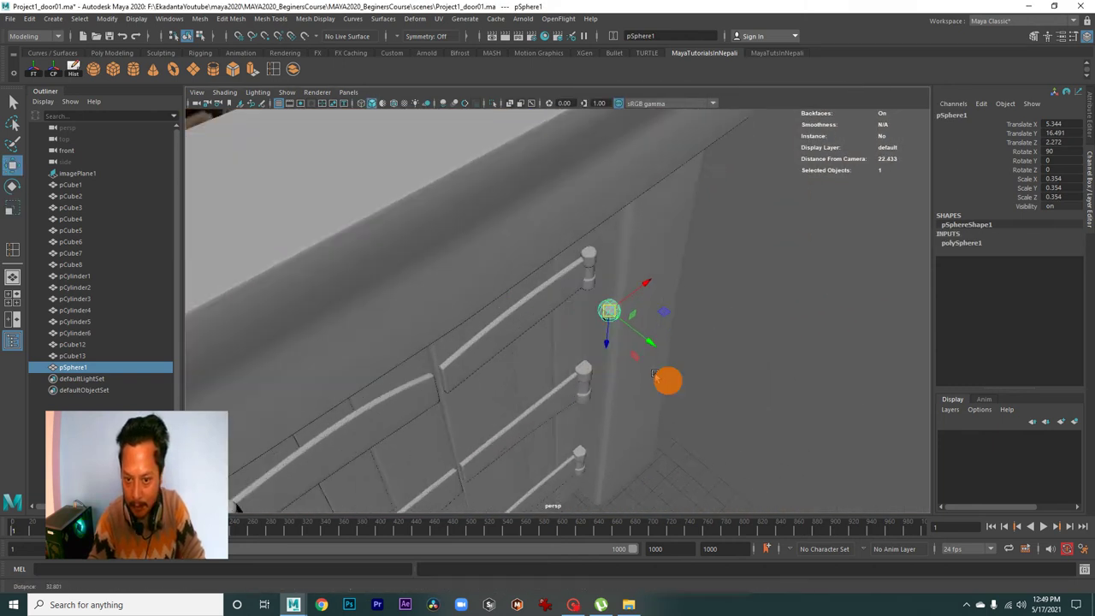
alt+drag(664, 379, 702, 354)
middle_drag(701, 354, 687, 338)
drag(689, 339, 619, 311)
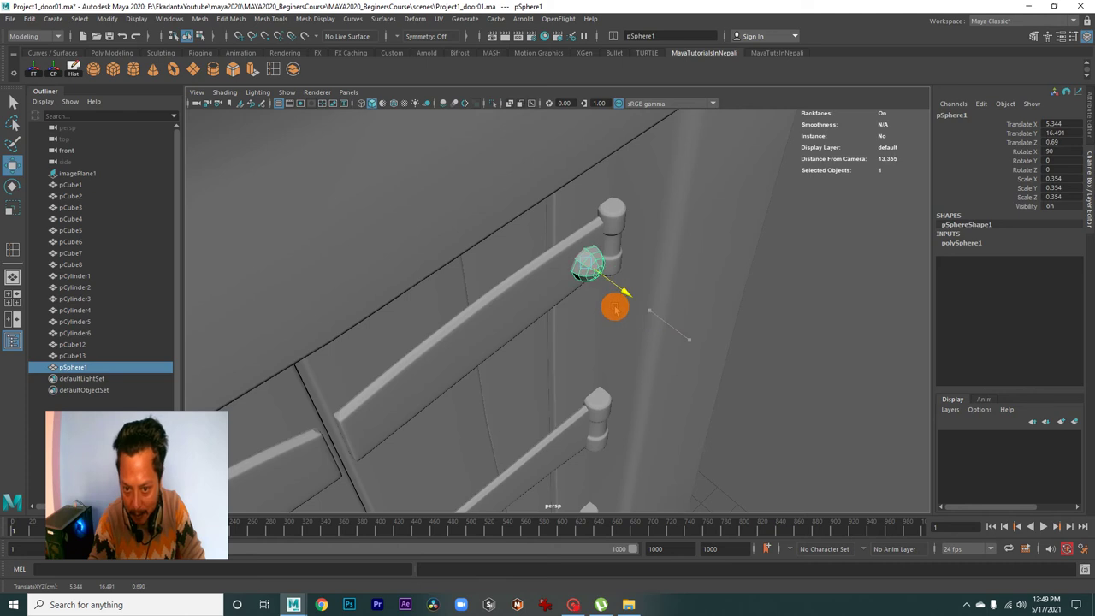
key(space)
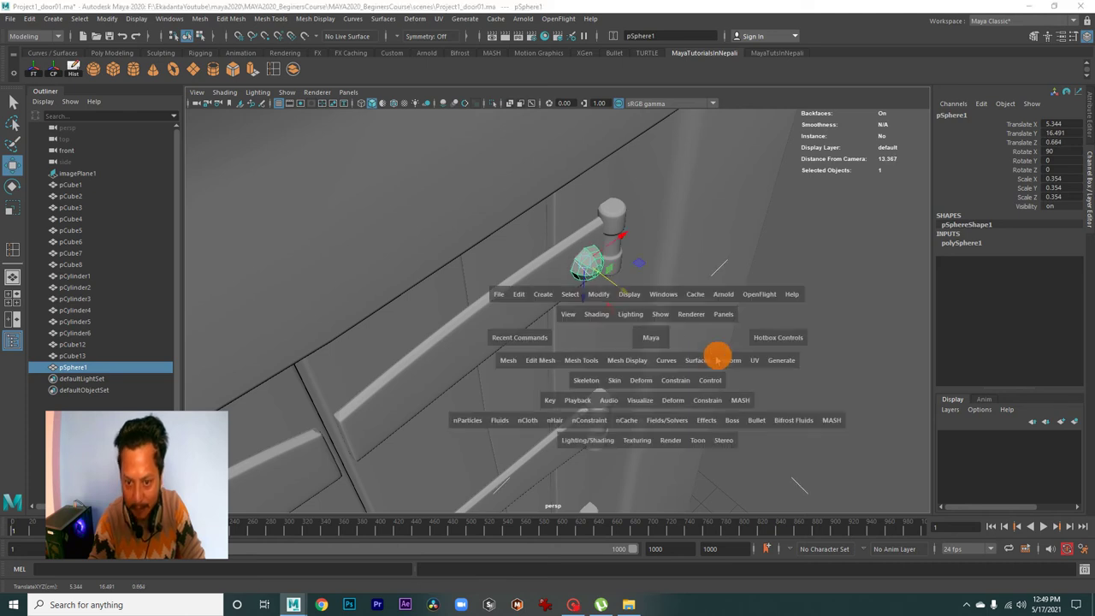
key(space)
Duplicate the rivet sphere, move the copy left onto the next rivet and shrink it to fit
alt+right_drag(482, 340, 543, 374)
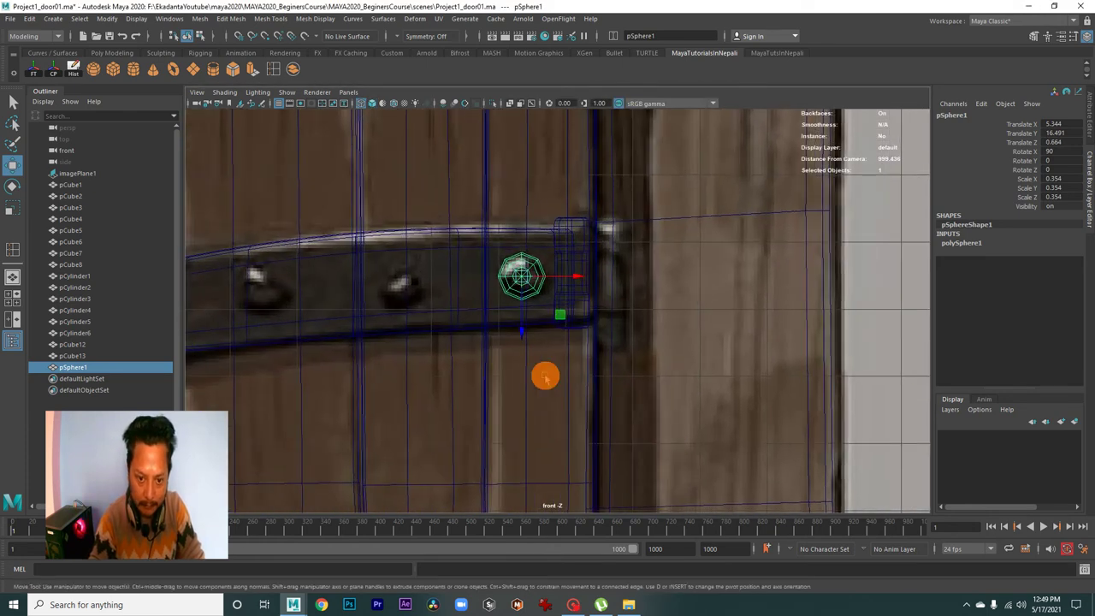
alt+middle_drag(542, 373, 576, 374)
key(ctrl+d)
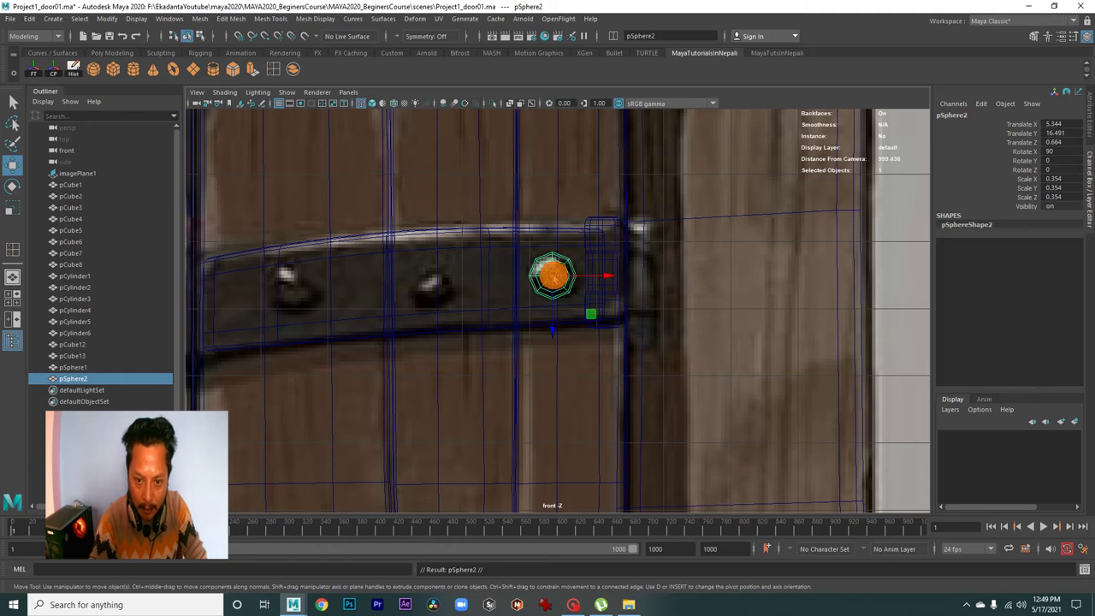
drag(552, 274, 438, 295)
key(r)
drag(434, 346, 434, 338)
alt+middle_drag(433, 339, 496, 339)
key(w)
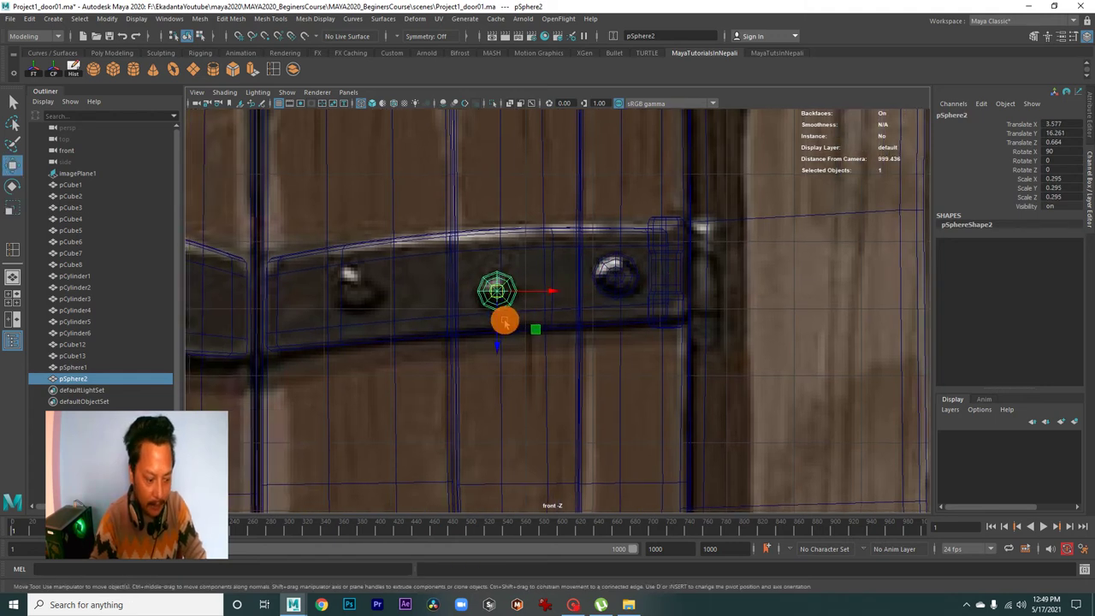
Duplicate again, move the copy left onto a rivet and scale it to 0.344
key(ctrl+d)
mouse_move(494, 292)
mouse_down()
mouse_move(360, 295)
mouse_move(380, 295)
mouse_up()
key(r)
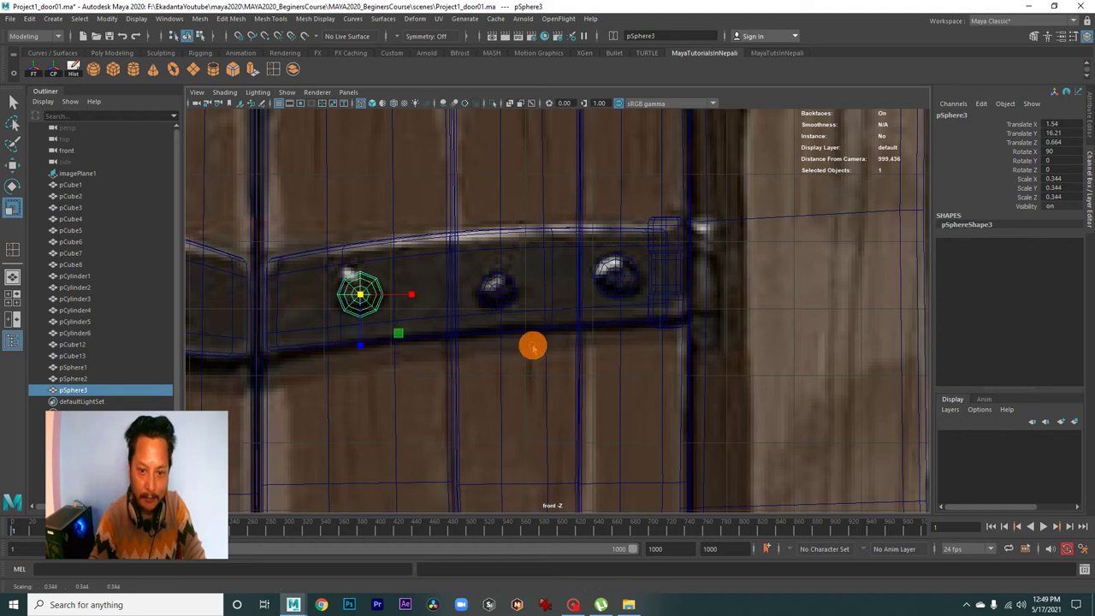
alt+right_drag(533, 345, 445, 297)
alt+middle_drag(445, 297, 446, 288)
Duplicate as pSphere4, move it down onto the lower strap and shrink it to 0.304
key(ctrl+d)
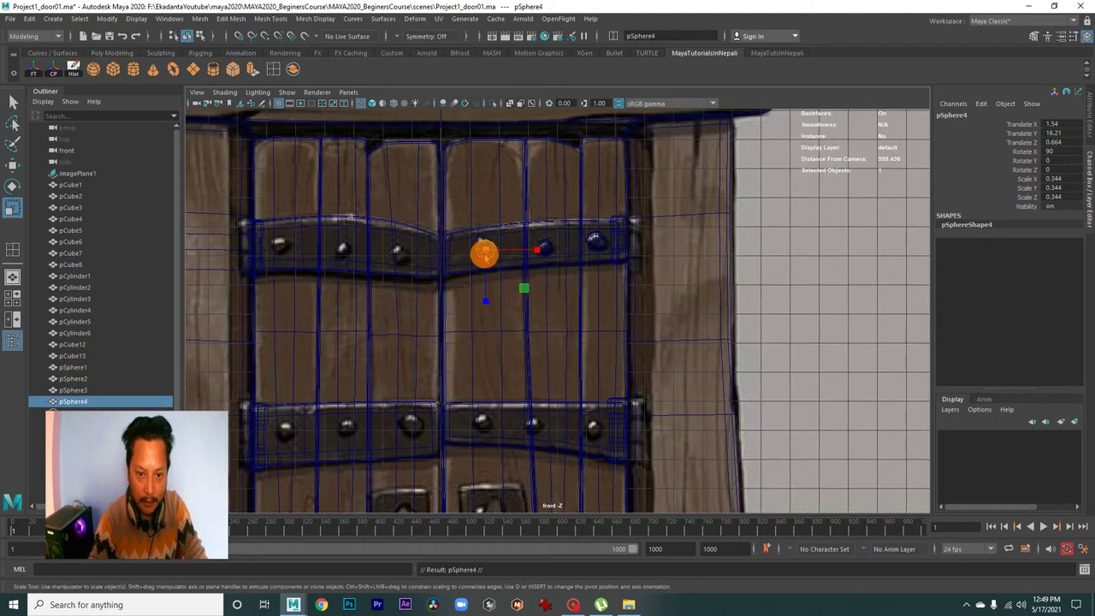
key(w)
mouse_move(485, 252)
mouse_down()
mouse_move(508, 418)
mouse_move(484, 428)
mouse_up()
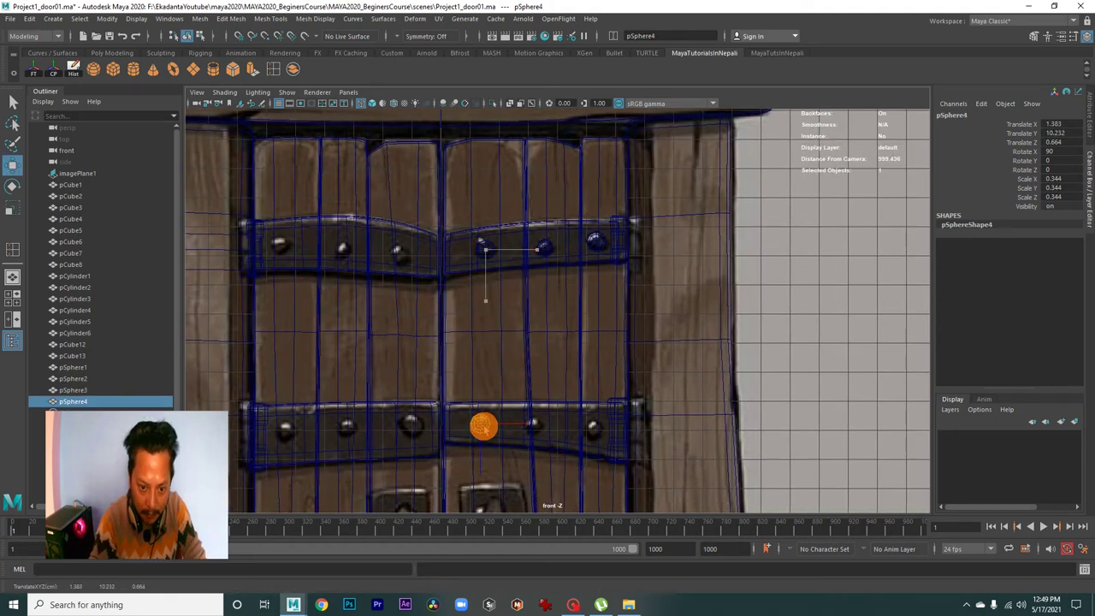
mouse_move(485, 426)
alt+right_down()
mouse_move(765, 433)
mouse_move(621, 430)
alt+right_up()
key(r)
drag(462, 304, 457, 306)
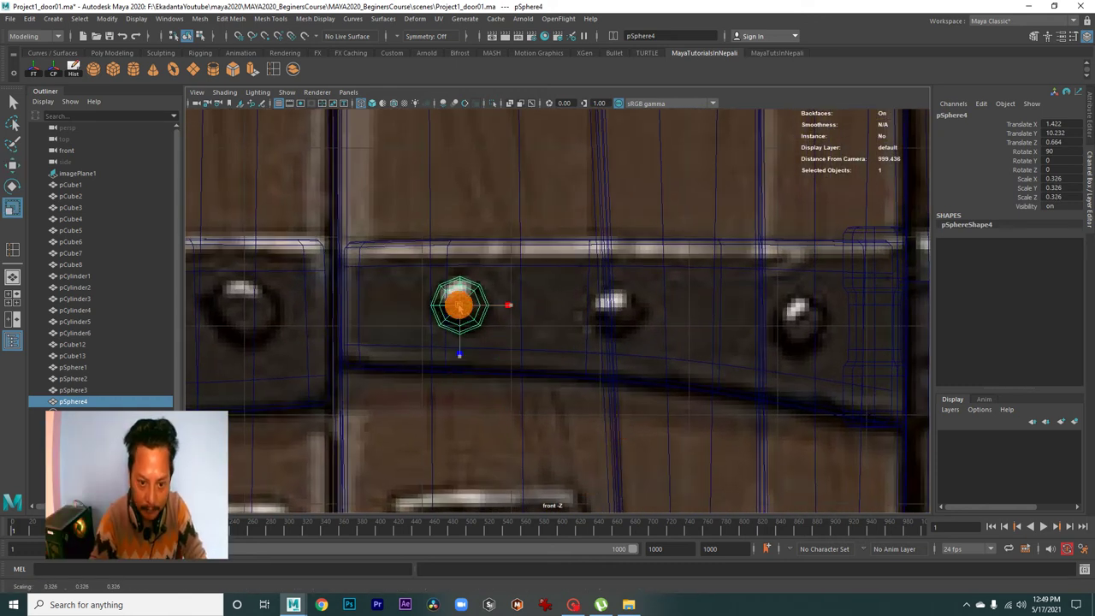
key(w)
scroll(491, 320, down, 1)
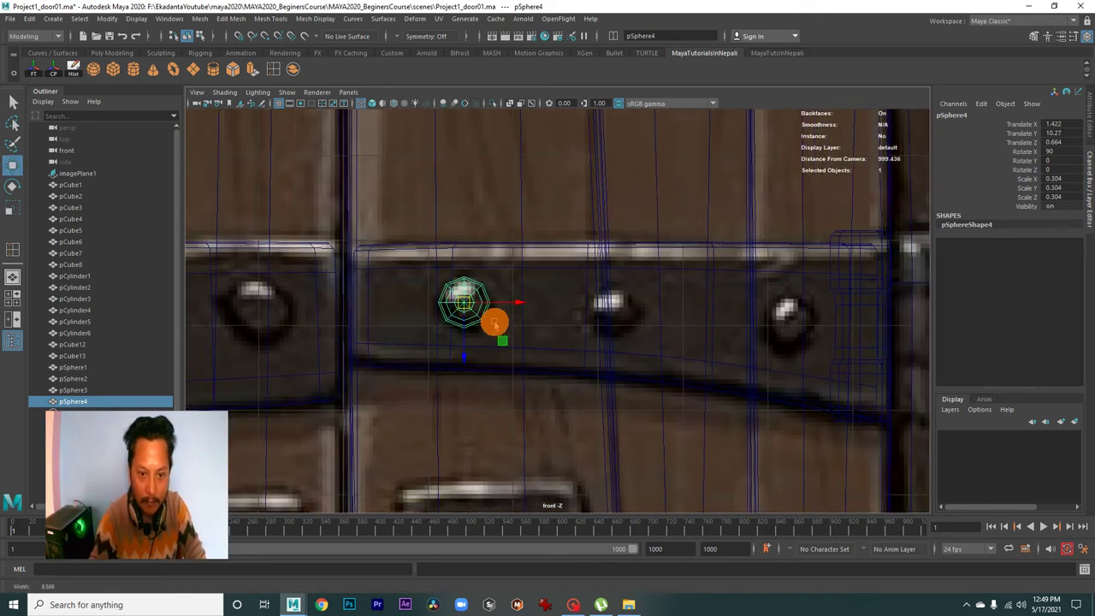
scroll(494, 328, down, 1)
Duplicate as pSphere5, move it right onto the next rivet and shrink it to 0.281
key(ctrl+d)
drag(494, 327, 605, 315)
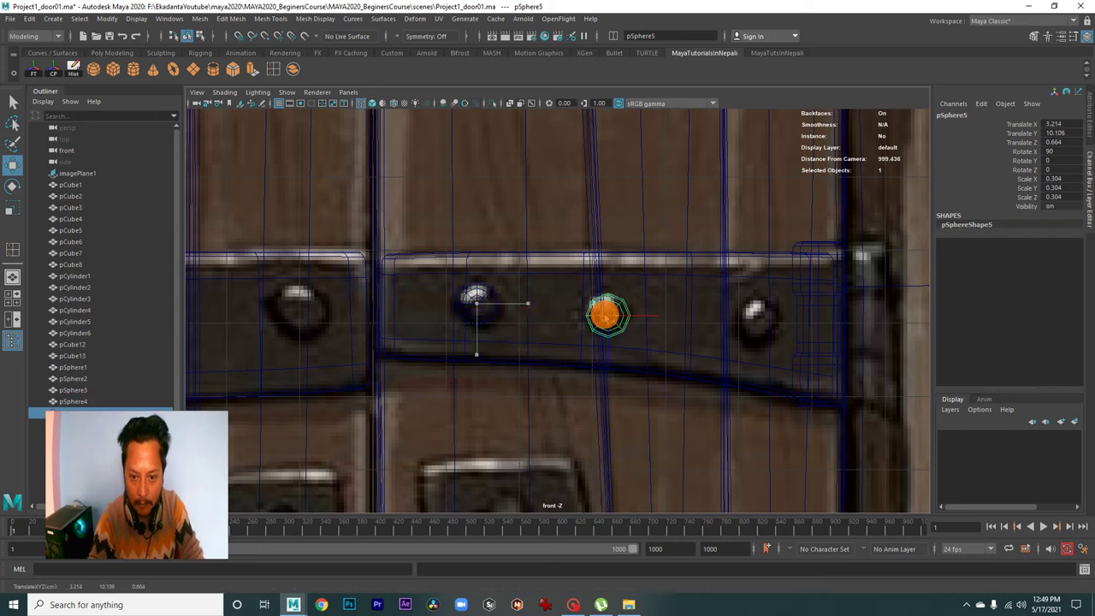
key(r)
drag(606, 311, 650, 360)
scroll(533, 342, down, 2)
scroll(614, 457, down, 2)
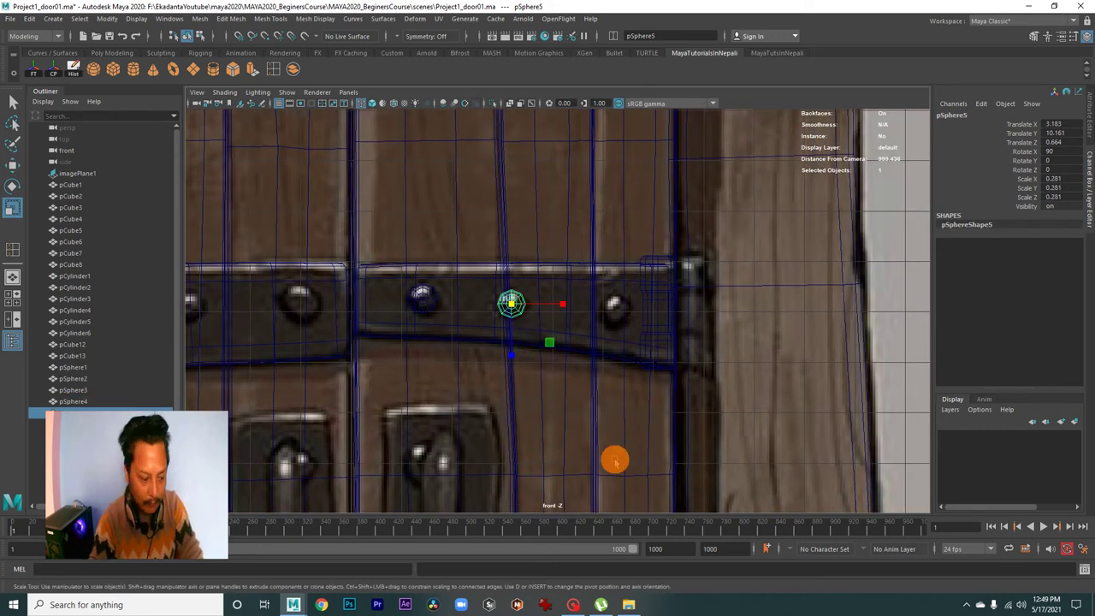
Move pSphere6 right onto the next rivet
key(w)
drag(508, 302, 618, 314)
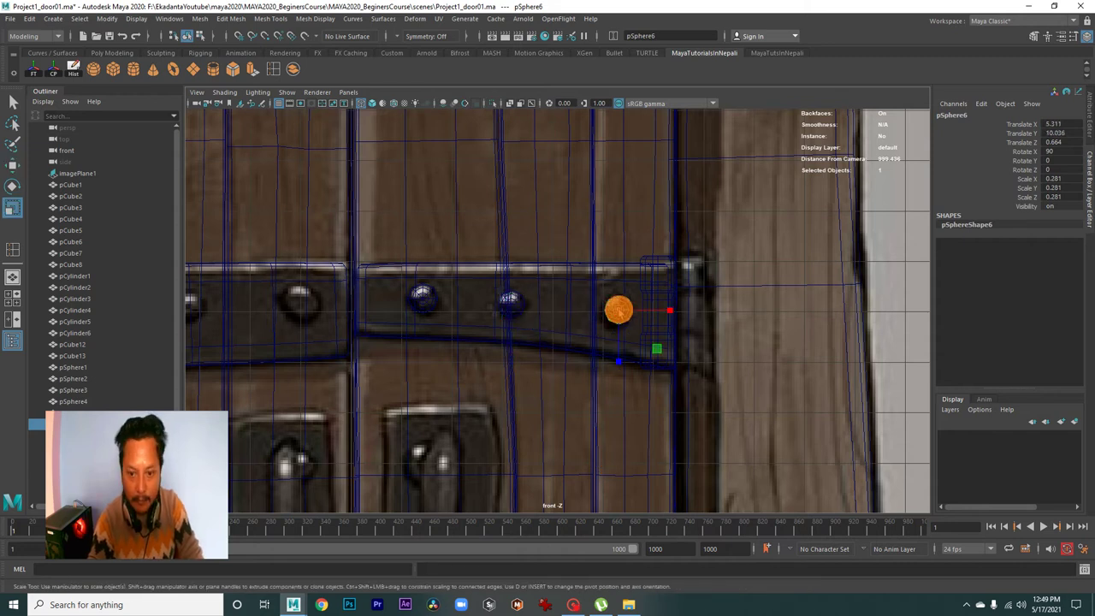
scroll(616, 314, down, 2)
scroll(587, 323, down, 2)
scroll(564, 317, up, 1)
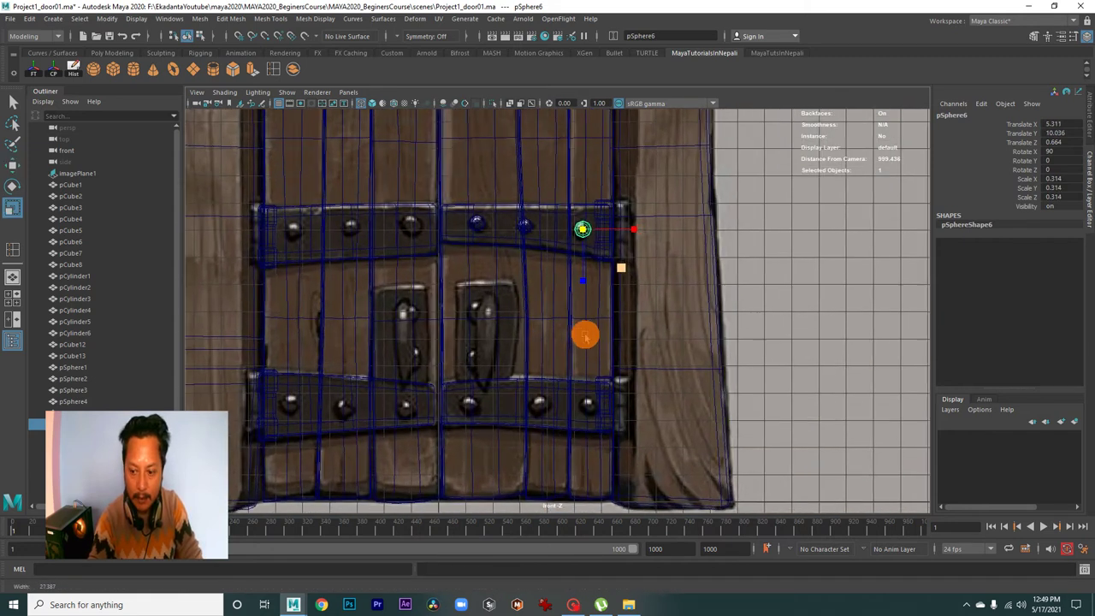
Move a sphere down onto the bottom rivet row beside the hinge, aligning it precisely
key(w)
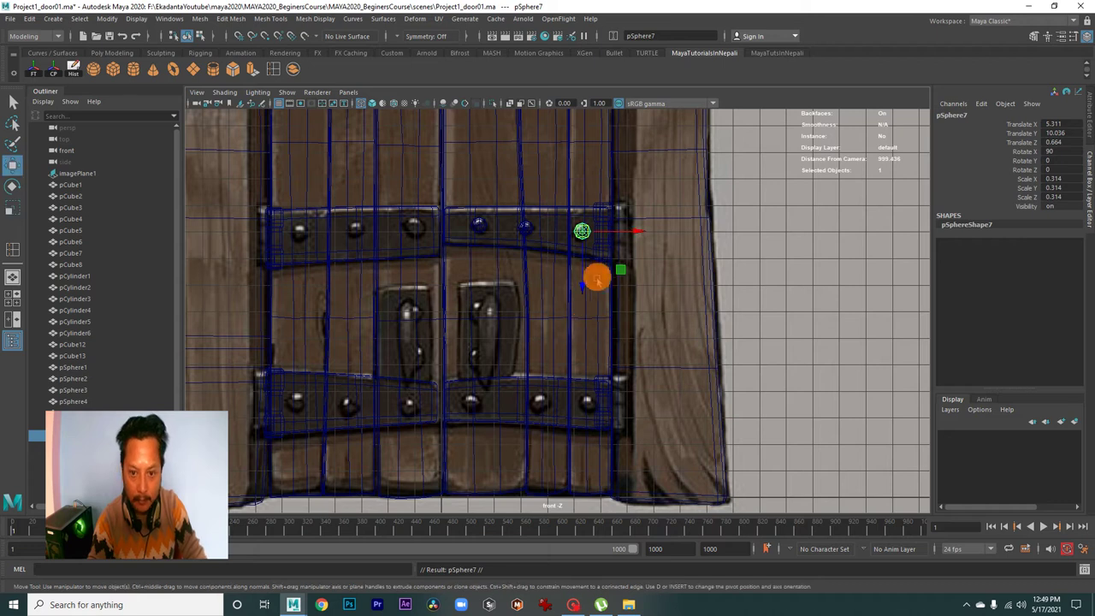
drag(585, 231, 591, 396)
scroll(591, 403, up, 2)
alt+middle_drag(562, 398, 599, 296)
scroll(590, 308, up, 3)
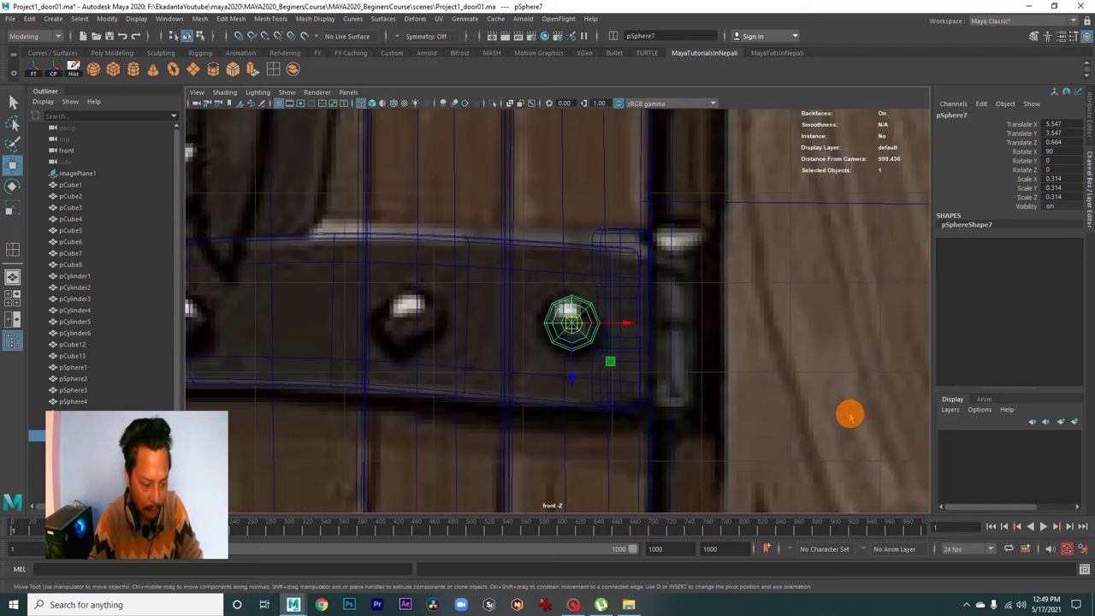
drag(570, 321, 571, 323)
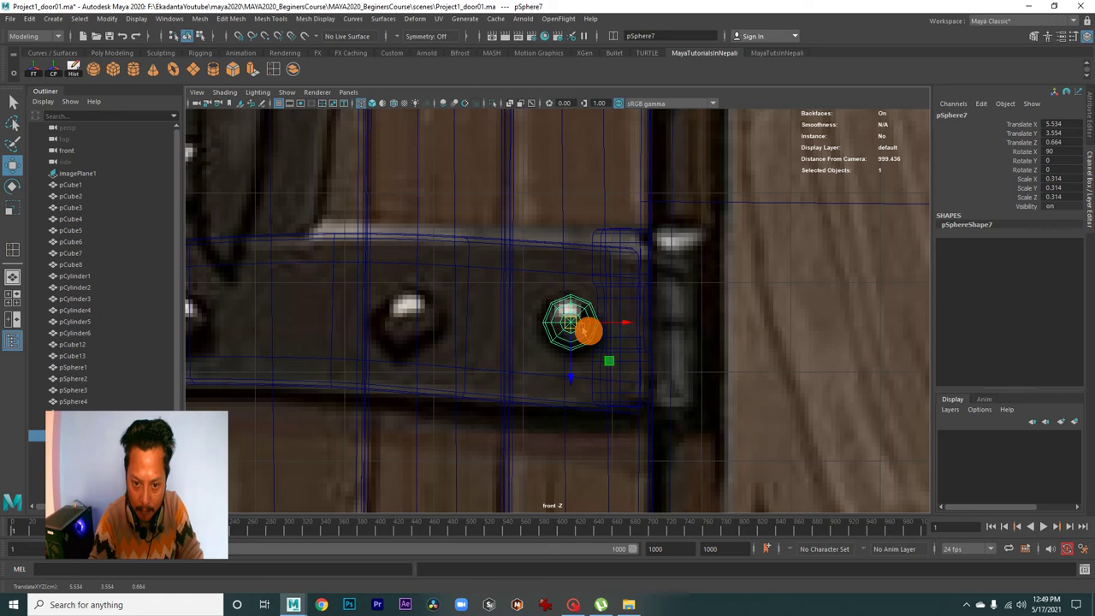
scroll(589, 331, down, 3)
alt+middle_drag(579, 325, 606, 318)
Duplicate as pSphere8 and move it left onto the next rivet
key(ctrl+d)
mouse_move(607, 313)
mouse_down()
mouse_move(574, 335)
mouse_move(528, 324)
mouse_move(562, 349)
mouse_move(444, 324)
mouse_up()
key(r)
scroll(562, 349, up, 2)
scroll(582, 350, down, 2)
key(w)
Duplicate the bolt sphere and move copies pSphere10 and pSphere11 left onto the next rivets
key(r)
scroll(482, 349, down, 2)
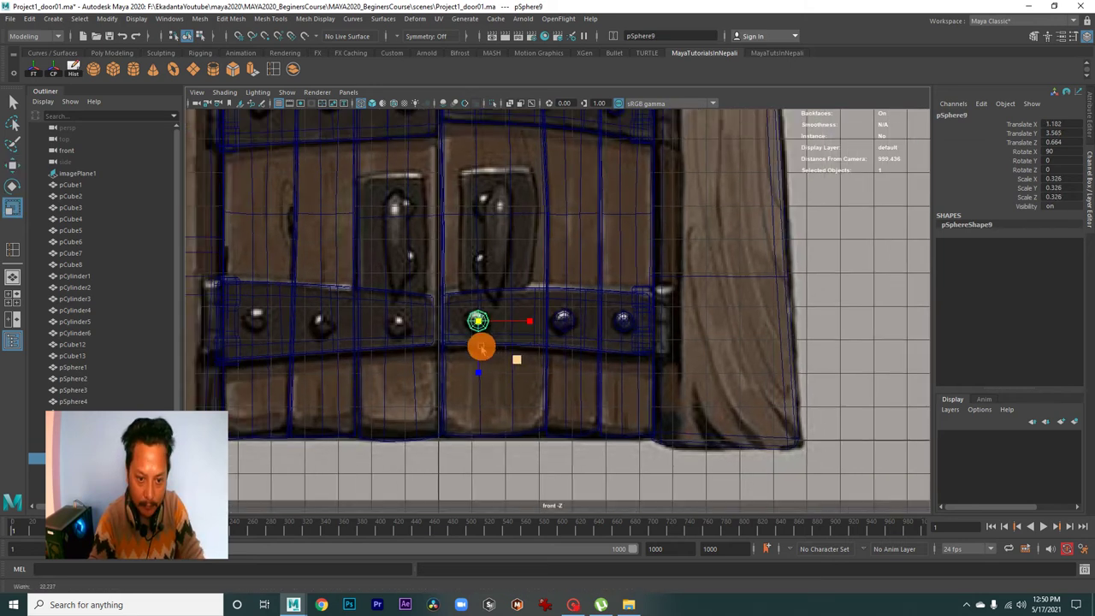
scroll(647, 423, down, 2)
key(w)
scroll(616, 406, up, 2)
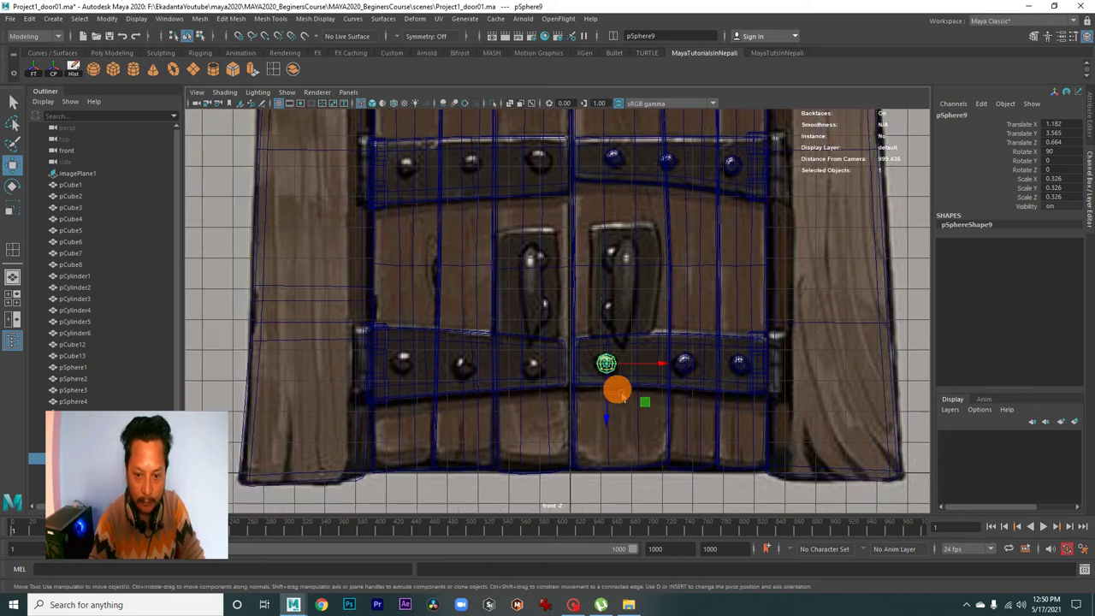
scroll(688, 428, up, 1)
key(ctrl+d)
drag(615, 374, 523, 374)
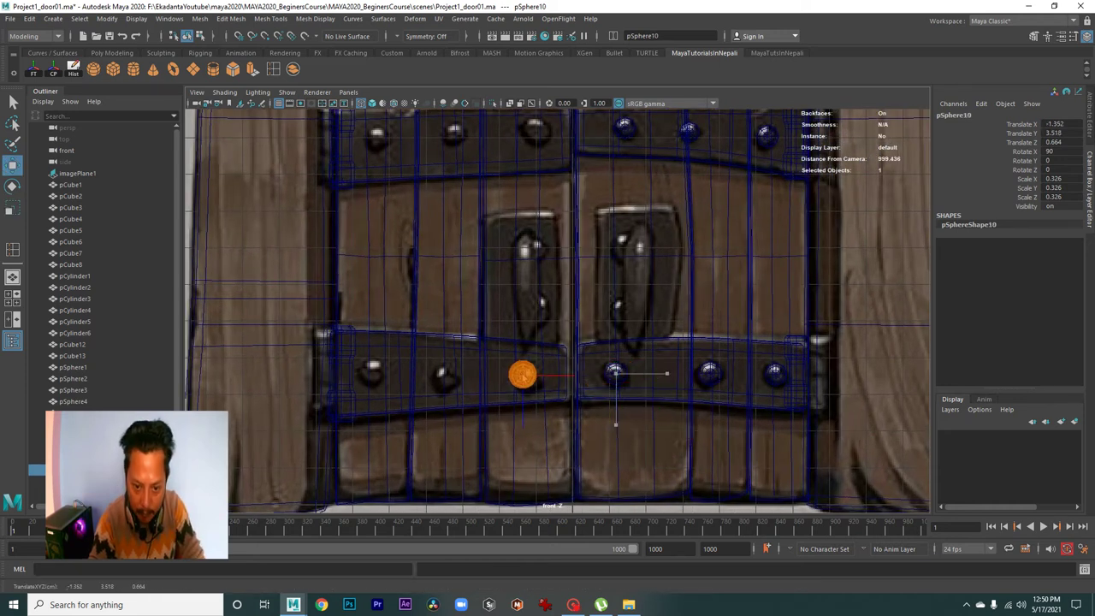
scroll(528, 379, up, 1)
scroll(598, 367, up, 1)
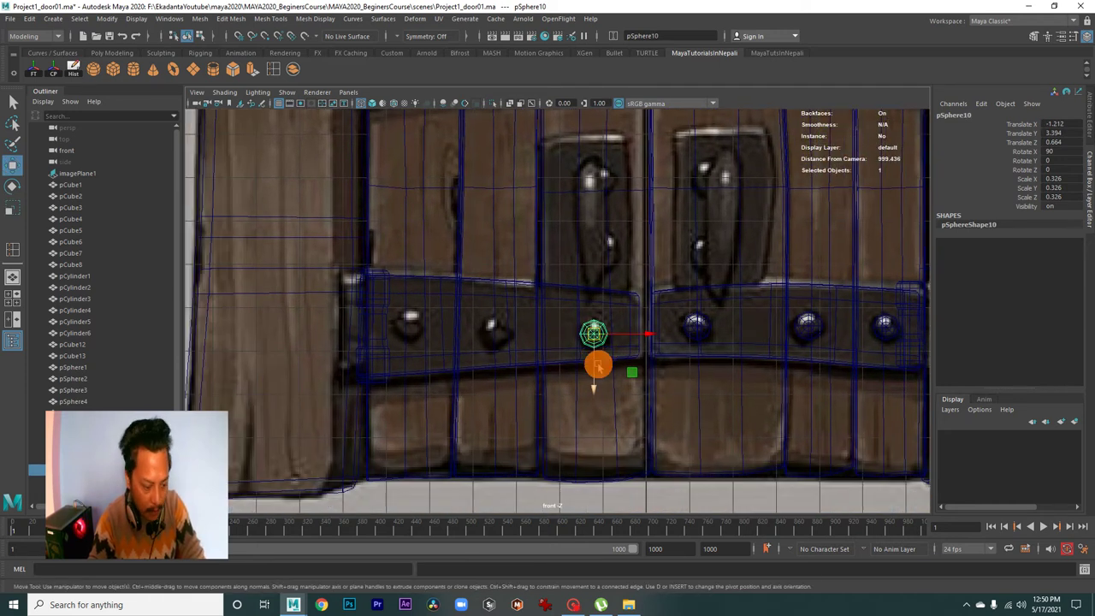
mouse_move(596, 333)
mouse_down()
mouse_move(498, 329)
mouse_move(547, 371)
mouse_up()
Move pSphere12 left onto the end rivet of the strap
key(r)
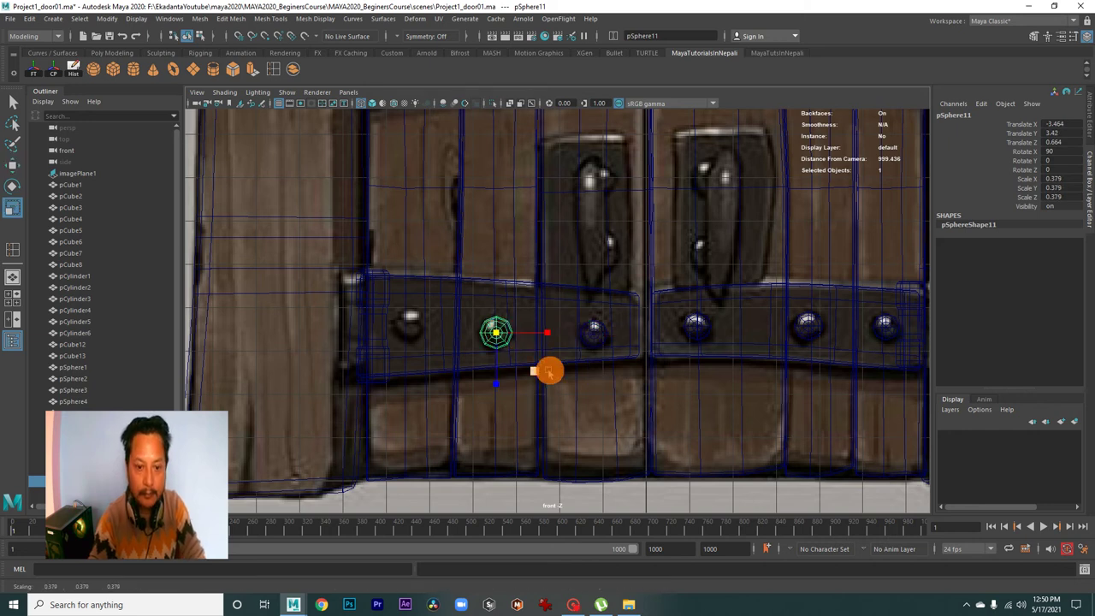
scroll(556, 376, up, 2)
key(w)
alt+middle_drag(570, 380, 573, 381)
drag(539, 349, 471, 343)
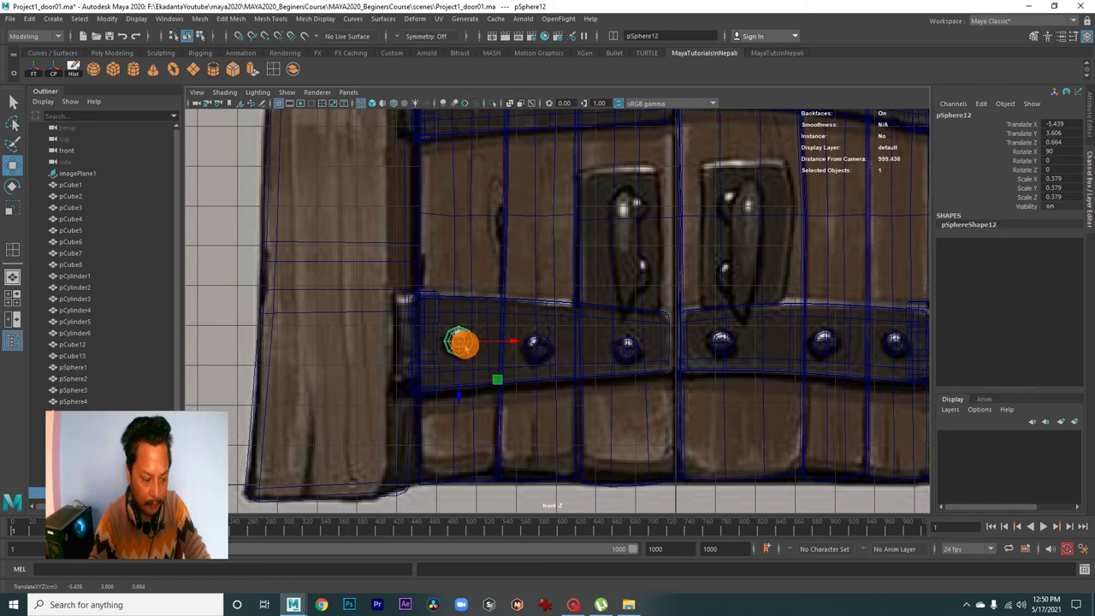
Move a sphere up onto the top strap and shrink it to 0.349
key(r)
drag(459, 343, 468, 343)
alt+middle_drag(506, 374, 525, 425)
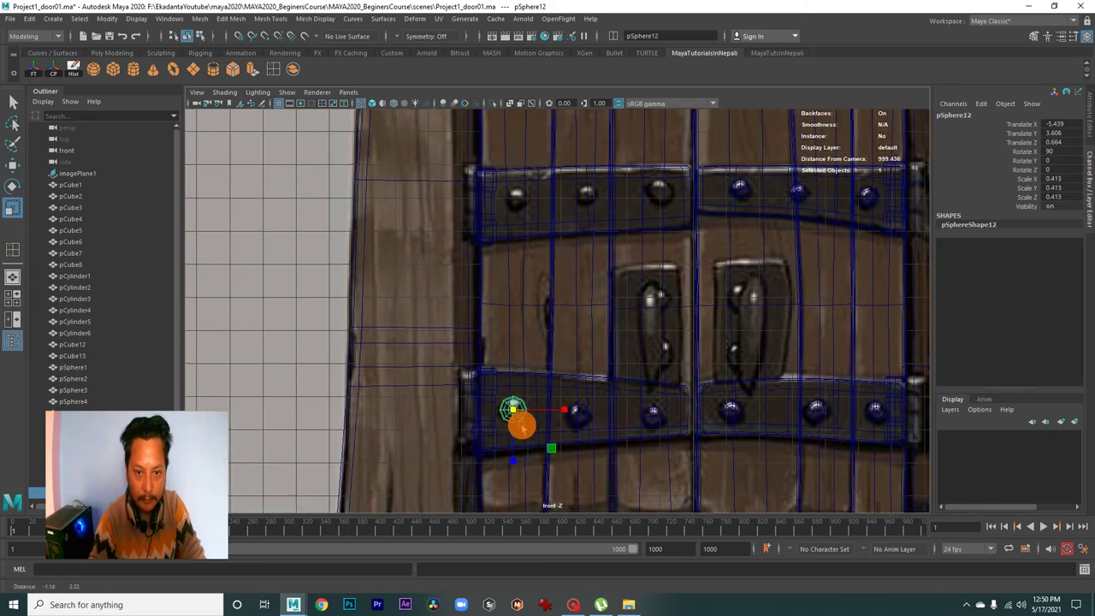
key(w)
drag(524, 425, 512, 187)
alt+middle_drag(540, 228, 540, 379)
scroll(539, 379, up, 2)
scroll(564, 384, up, 3)
key(r)
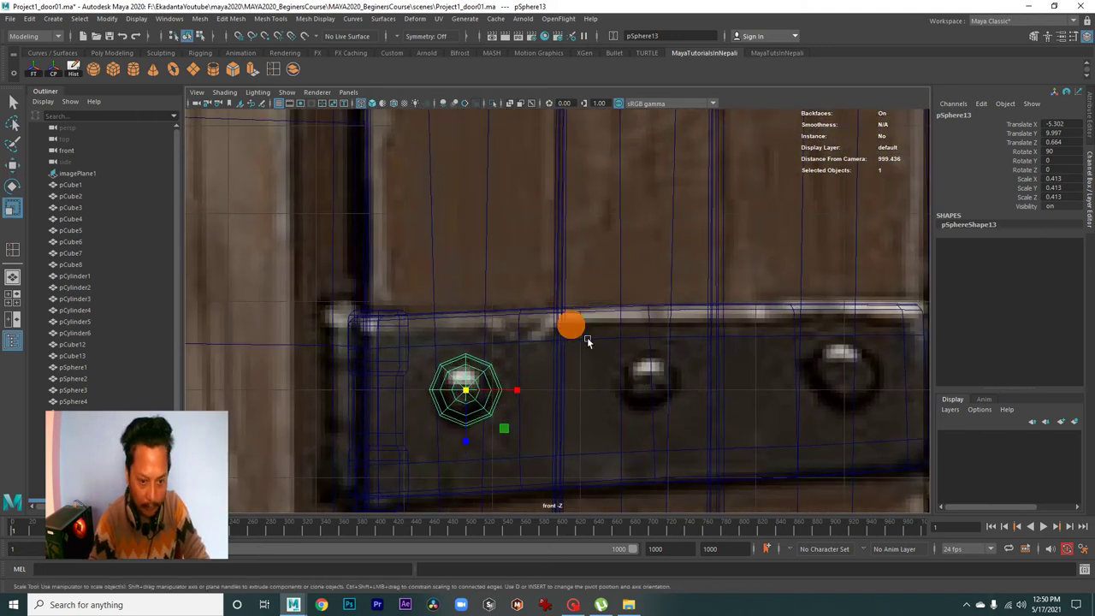
drag(473, 392, 451, 394)
scroll(526, 182, down, 2)
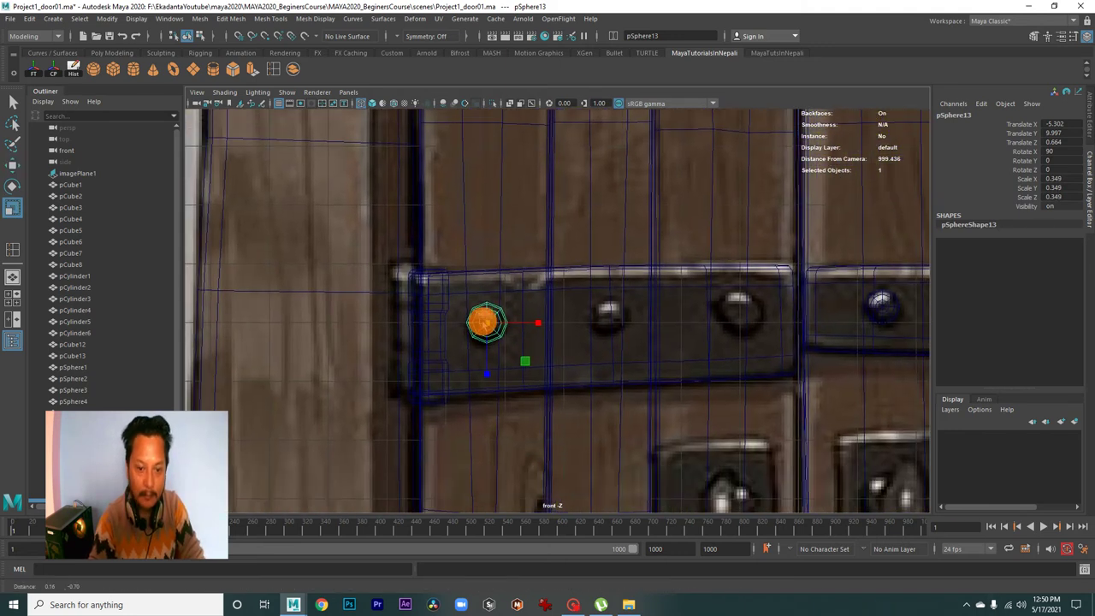
Duplicate it as pSphere14, shrink it to 0.31, and place copies on the next rivets right
key(ctrl+d)
key(w)
drag(485, 324, 611, 315)
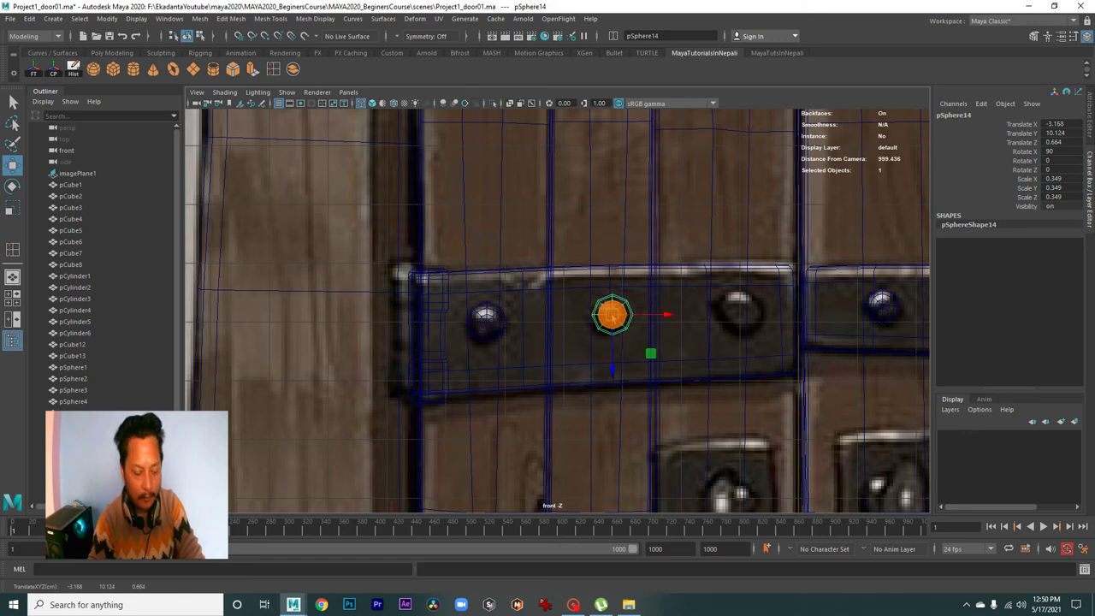
key(r)
drag(612, 315, 606, 315)
alt+middle_drag(610, 313, 557, 304)
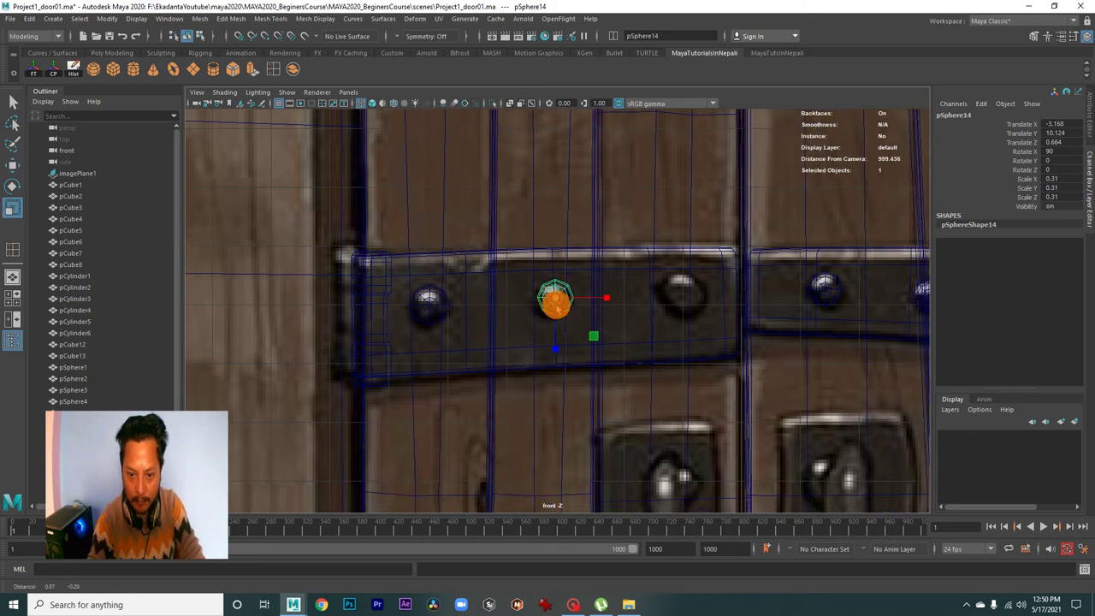
key(w)
drag(544, 294, 689, 293)
key(r)
key(w)
scroll(558, 269, down, 5)
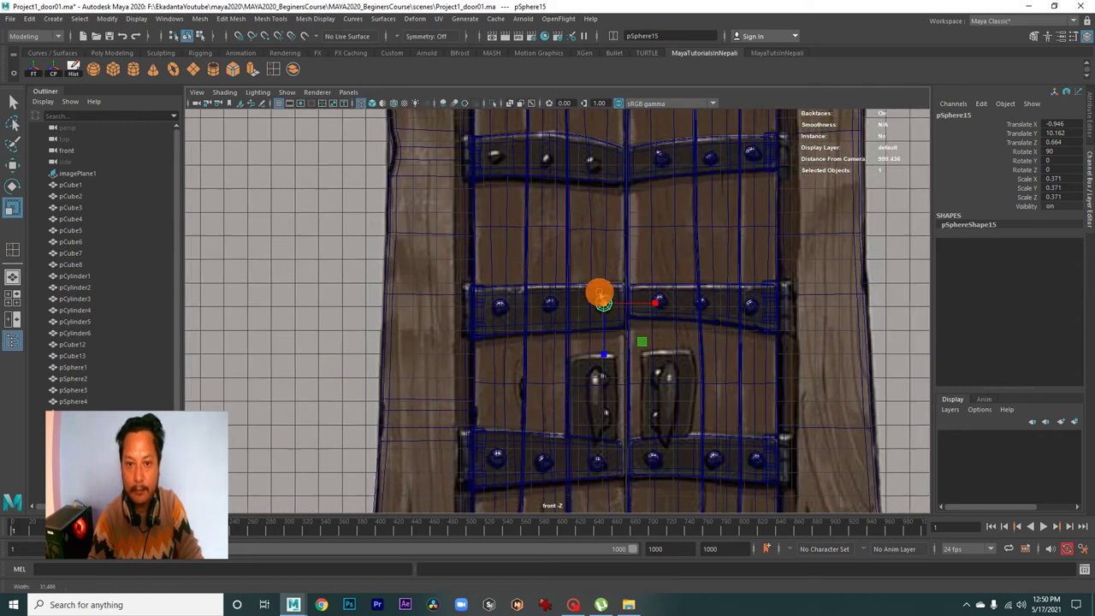
Check the rivets in the perspective view, then return to the front view of the strap
key(space)
key(space)
alt+drag(617, 243, 623, 317)
alt+right_drag(623, 317, 482, 259)
alt+drag(481, 259, 455, 276)
key(space)
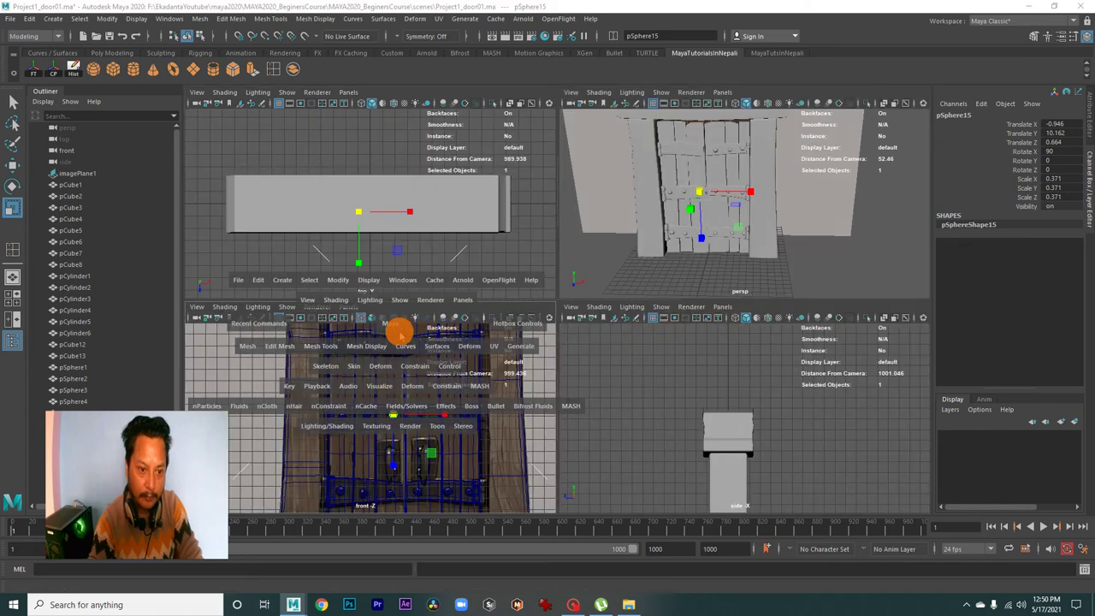
key(space)
alt+middle_drag(554, 345, 508, 408)
Duplicate a bolt sphere onto the other top strap and shrink it to fit the bolt
key(ctrl+d)
key(w)
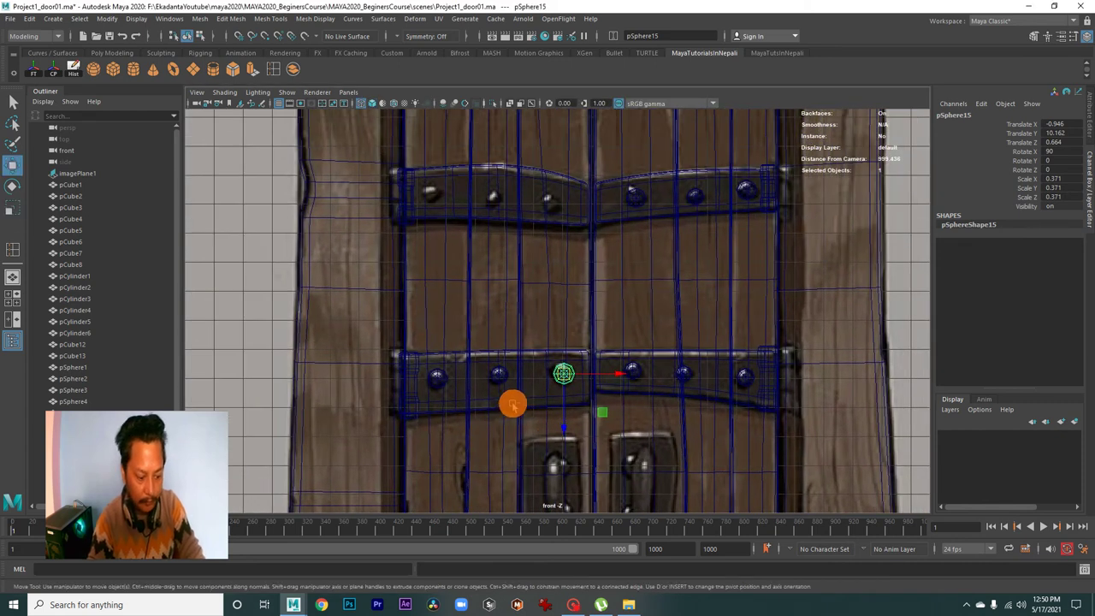
drag(563, 373, 548, 204)
alt+right_drag(548, 203, 676, 317)
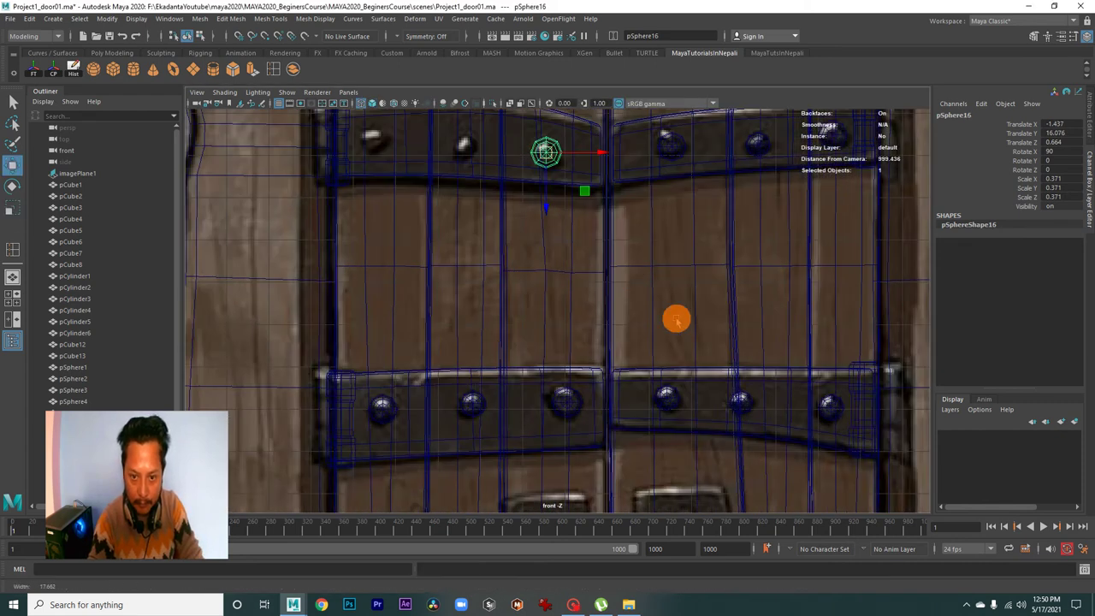
alt+middle_drag(676, 317, 557, 420)
alt+right_drag(556, 420, 717, 445)
key(r)
drag(533, 286, 508, 265)
Place spheres on the next two bolts to the left, resizing each to match
alt+middle_drag(510, 265, 555, 268)
key(w)
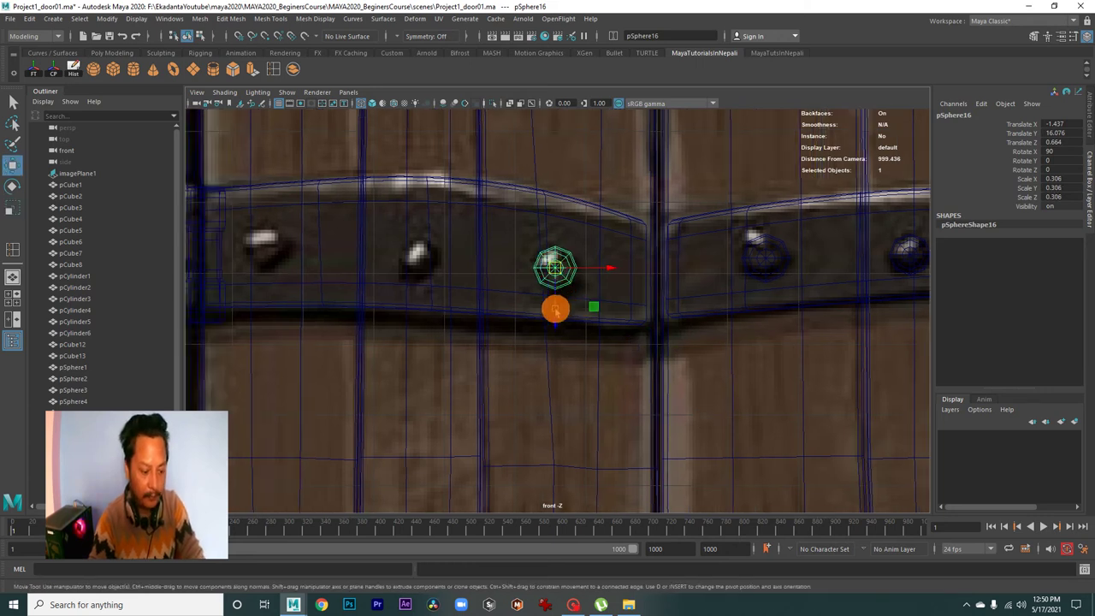
drag(556, 267, 403, 263)
key(r)
alt+middle_drag(404, 264, 503, 270)
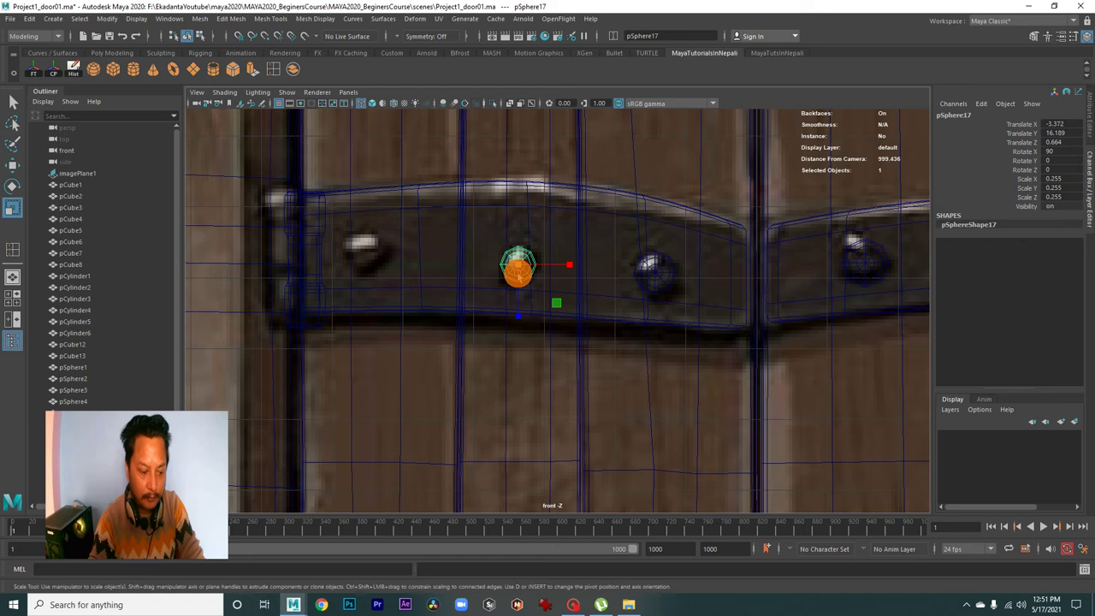
key(w)
drag(517, 267, 366, 253)
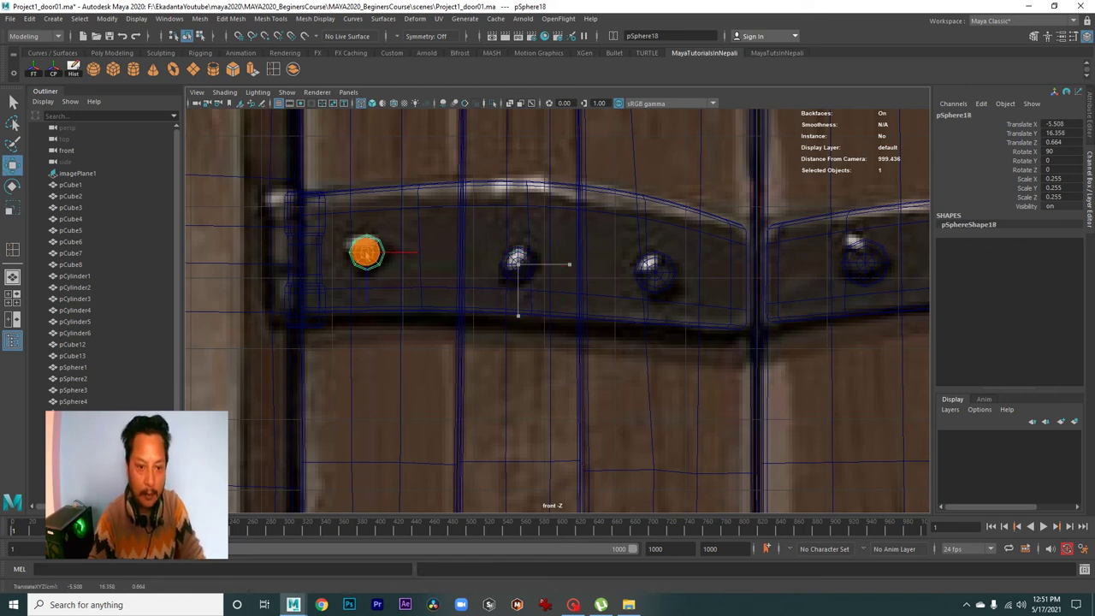
key(r)
drag(366, 249, 515, 311)
scroll(516, 311, down, 3)
Orbit the 3D view to inspect the studded door planks, hinges and pillar
key(space)
key(space)
mouse_move(550, 276)
alt+mouse_down()
mouse_move(761, 354)
mouse_move(555, 334)
mouse_move(587, 371)
mouse_move(610, 350)
mouse_move(448, 310)
alt+mouse_up()
mouse_move(447, 310)
alt+right_down()
mouse_move(716, 382)
mouse_move(650, 359)
alt+right_up()
mouse_move(650, 360)
alt+mouse_down()
mouse_move(587, 192)
mouse_move(650, 386)
alt+mouse_up()
mouse_move(542, 146)
mouse_down()
mouse_move(691, 427)
mouse_move(660, 437)
mouse_move(619, 416)
mouse_move(690, 437)
mouse_move(538, 365)
mouse_up()
click(728, 423)
alt+right_drag(537, 365, 645, 416)
mouse_move(644, 415)
alt+mouse_down()
mouse_move(555, 369)
mouse_move(576, 379)
mouse_move(564, 351)
mouse_move(606, 368)
mouse_move(464, 344)
mouse_move(610, 333)
alt+mouse_up()
Orbit the perspective camera around the finished door, from angled side views back to near-frontal
alt+right_drag(609, 333, 636, 343)
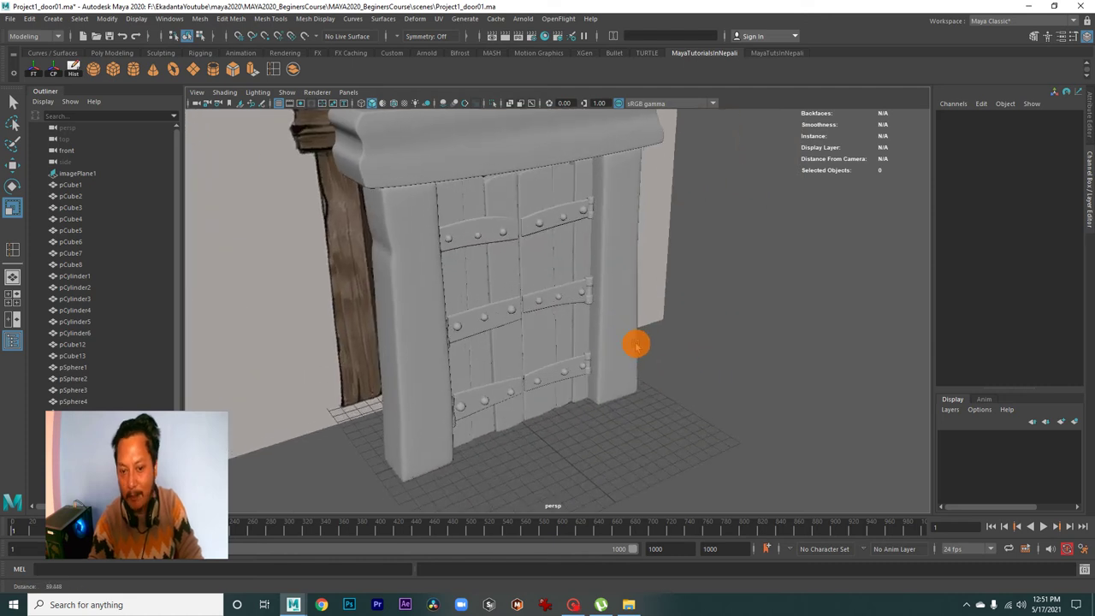
alt+drag(635, 342, 604, 354)
alt+right_drag(604, 354, 584, 325)
alt+drag(584, 325, 567, 333)
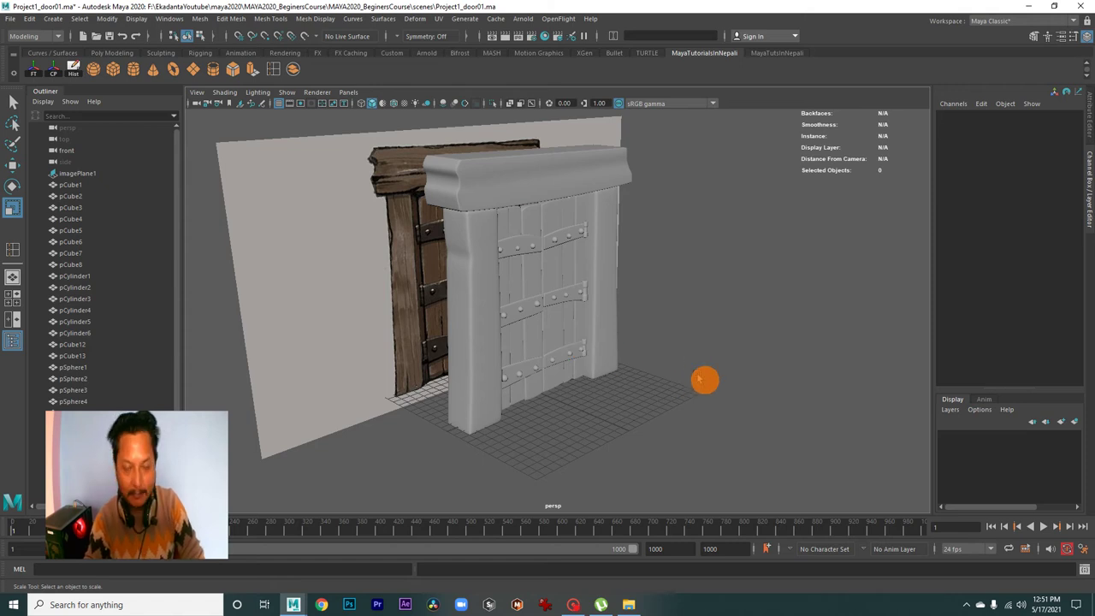
alt+drag(704, 379, 629, 321)
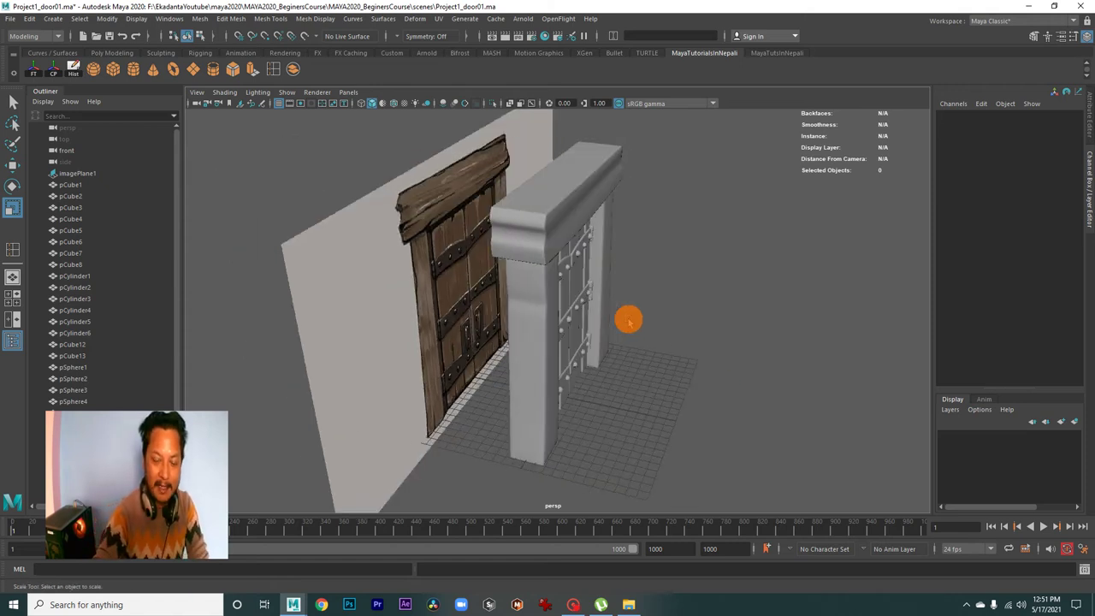
mouse_move(628, 343)
alt+mouse_down()
mouse_move(579, 337)
mouse_move(645, 334)
mouse_move(465, 364)
mouse_move(499, 353)
mouse_move(447, 332)
mouse_move(496, 313)
mouse_move(599, 316)
mouse_move(567, 323)
mouse_move(633, 320)
mouse_move(652, 340)
mouse_move(684, 343)
mouse_move(550, 325)
mouse_move(552, 386)
mouse_move(611, 391)
mouse_move(562, 385)
mouse_move(582, 435)
mouse_move(574, 354)
alt+mouse_up()
Maximise the front view and zoom in and out on the reference door
key(space)
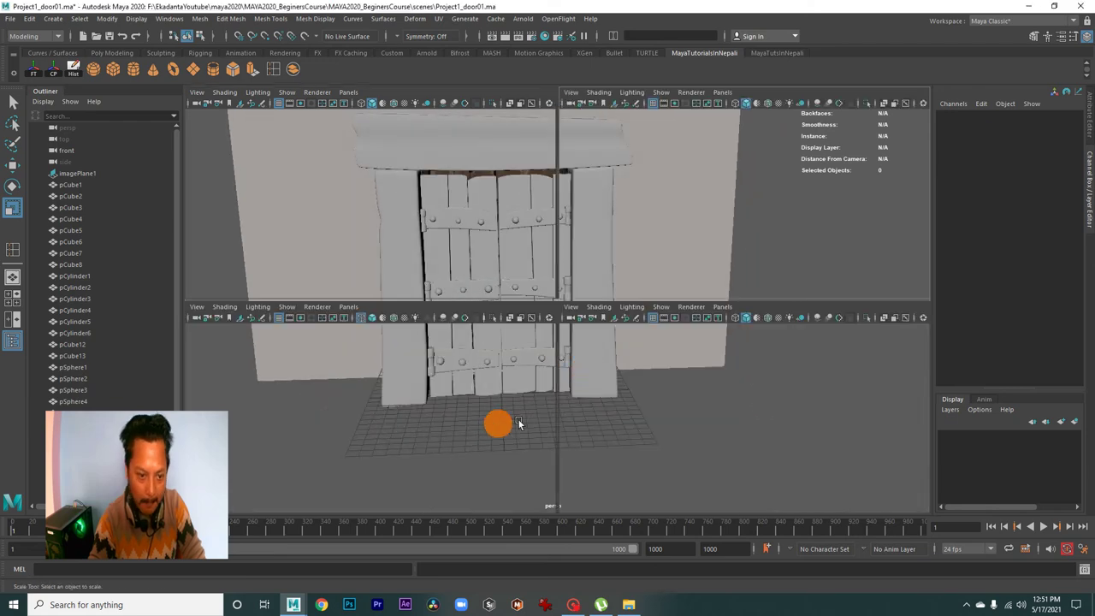
key(space)
scroll(504, 325, down, 3)
scroll(587, 352, up, 3)
scroll(466, 351, down, 2)
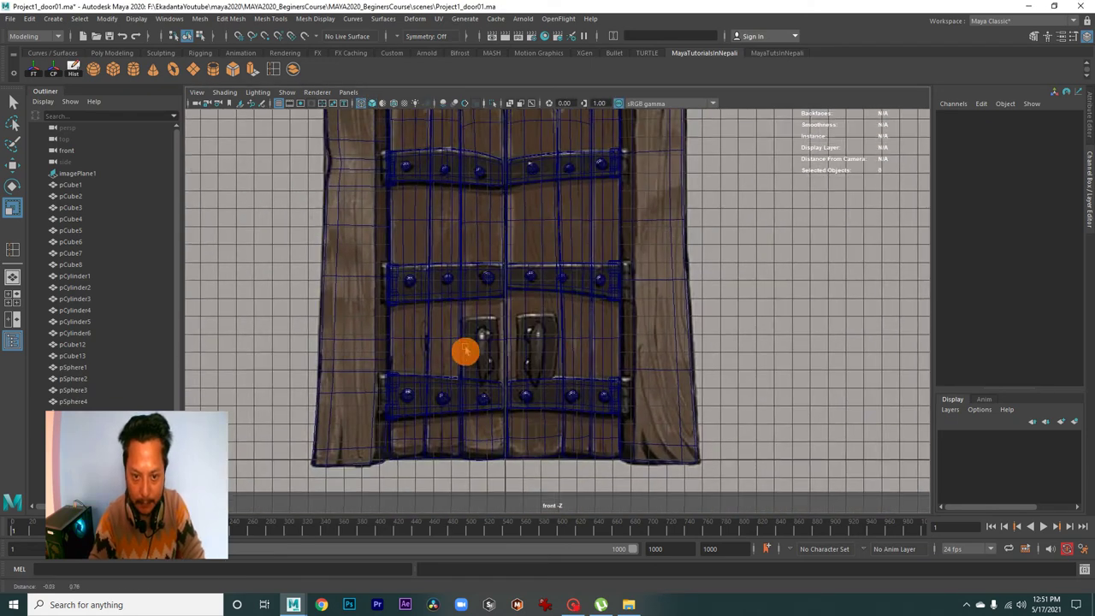
scroll(478, 333, down, 2)
scroll(557, 411, up, 4)
scroll(594, 349, down, 1)
scroll(646, 382, up, 2)
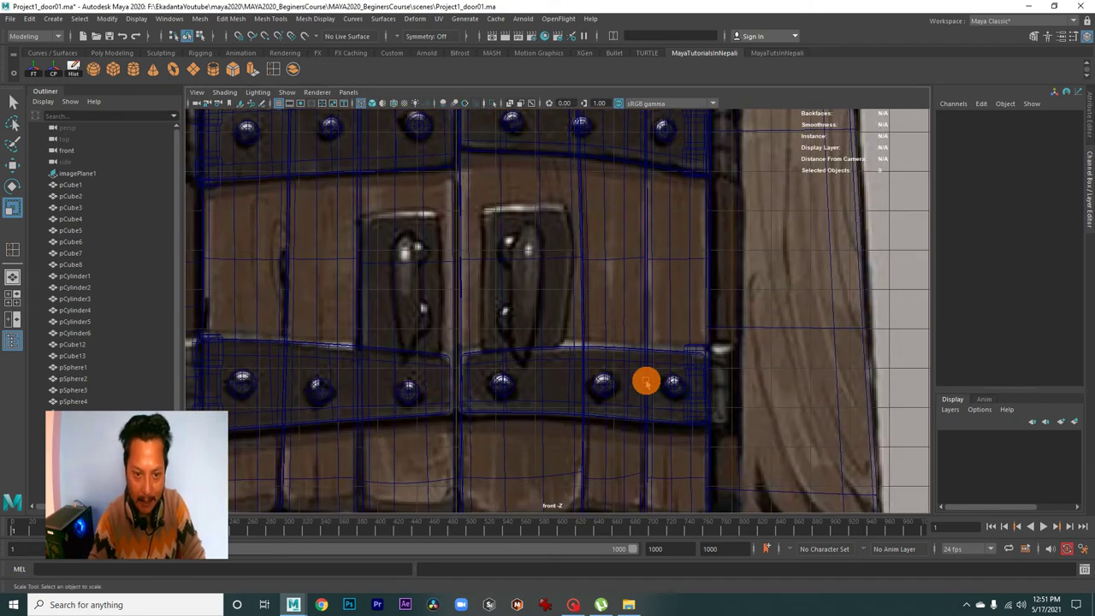
scroll(548, 255, up, 1)
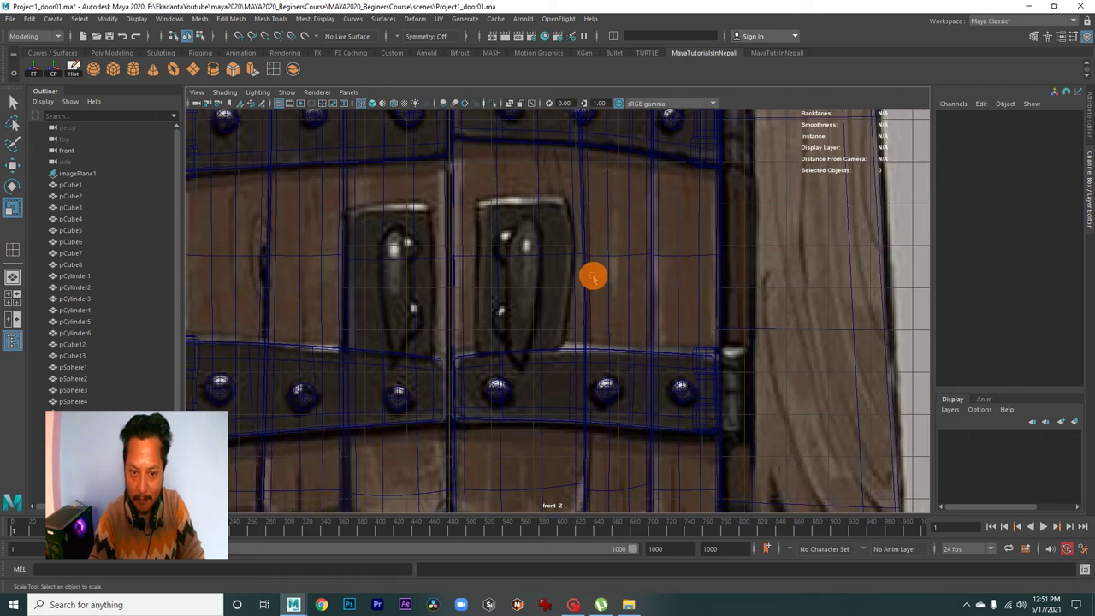
scroll(564, 276, down, 3)
scroll(564, 282, up, 1)
scroll(603, 295, up, 2)
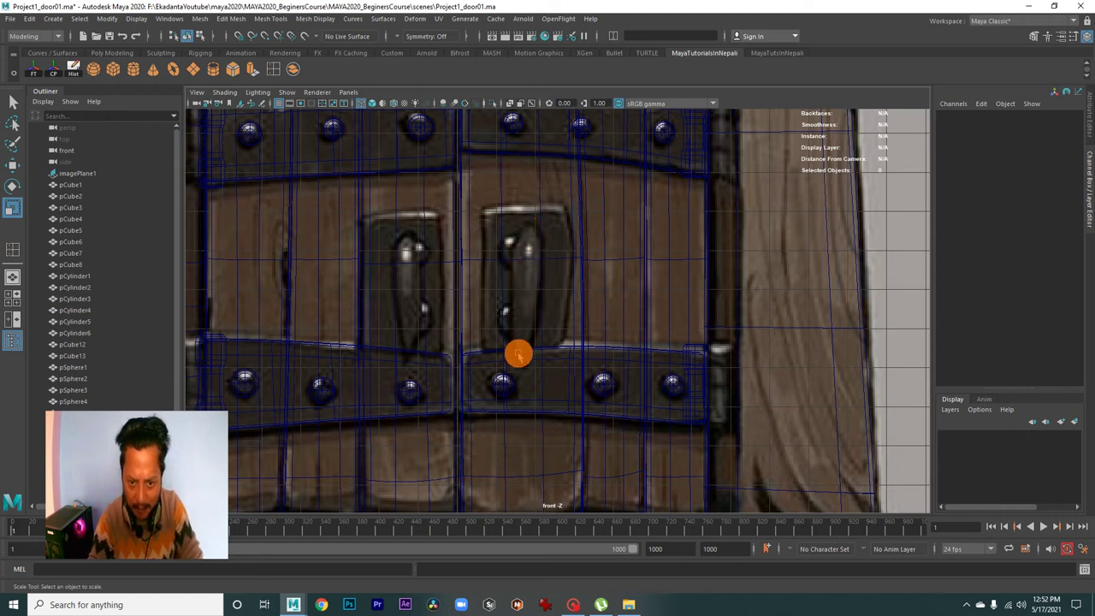
Frame the door's right half and zoom in close on the two handle plates
alt+right_drag(590, 347, 436, 274)
alt+right_drag(585, 320, 557, 320)
alt+middle_drag(570, 316, 489, 286)
mouse_move(488, 285)
alt+right_down()
mouse_move(741, 374)
mouse_move(561, 347)
alt+right_up()
mouse_move(562, 347)
alt+middle_down()
mouse_move(618, 374)
mouse_move(462, 298)
mouse_move(496, 306)
alt+middle_up()
alt+right_drag(496, 306, 598, 342)
alt+middle_drag(598, 342, 493, 233)
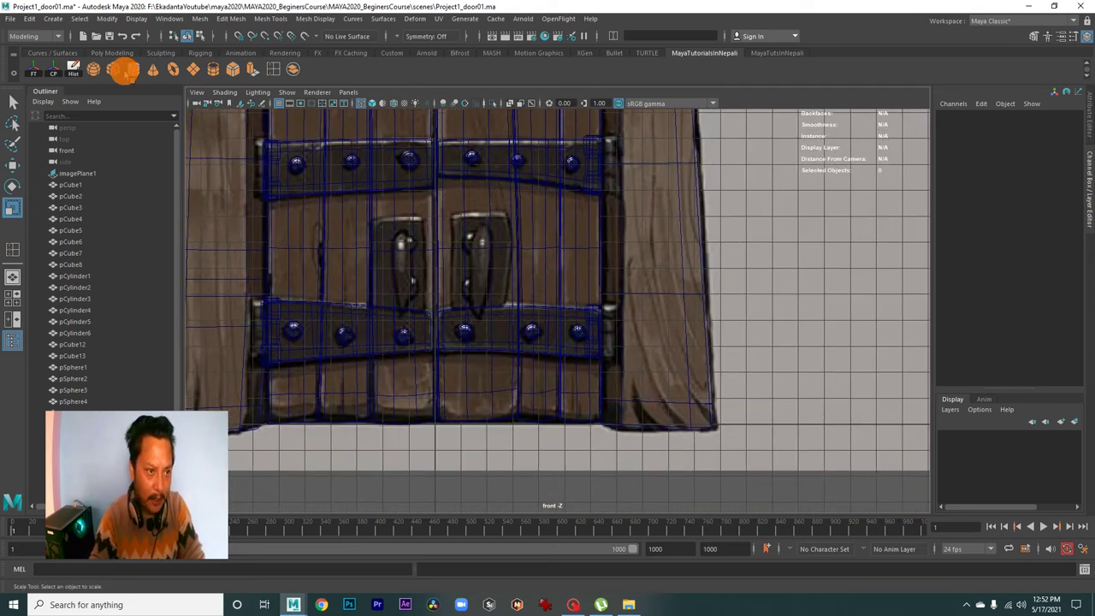
Create a polygon cube and position it over the right door's handle plate
click(113, 70)
mouse_move(474, 402)
mouse_down()
mouse_move(511, 303)
mouse_move(489, 262)
mouse_up()
alt+right_drag(489, 262, 664, 367)
alt+middle_drag(665, 366, 494, 357)
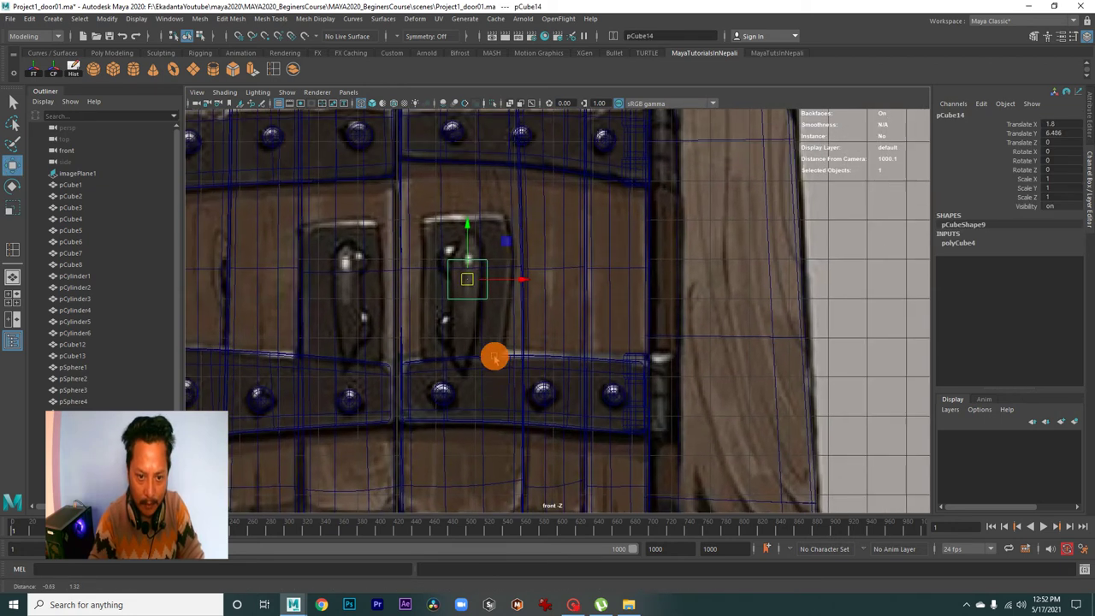
alt+right_drag(493, 357, 484, 306)
drag(455, 276, 482, 301)
Stretch the cube's top and bottom vertices to match the handle plate's height
key(r)
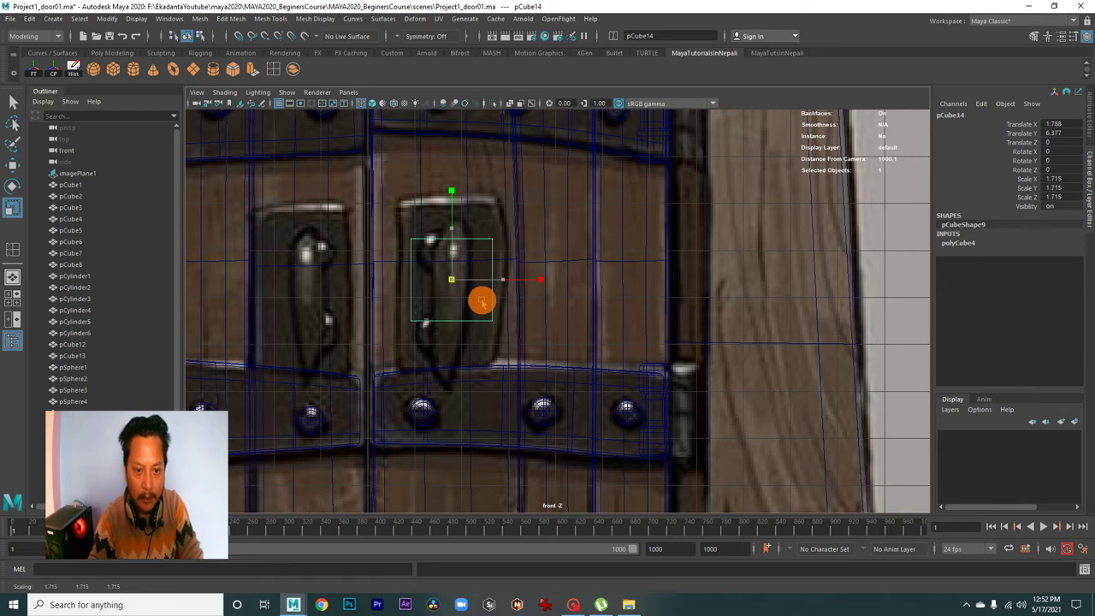
right_click(470, 271)
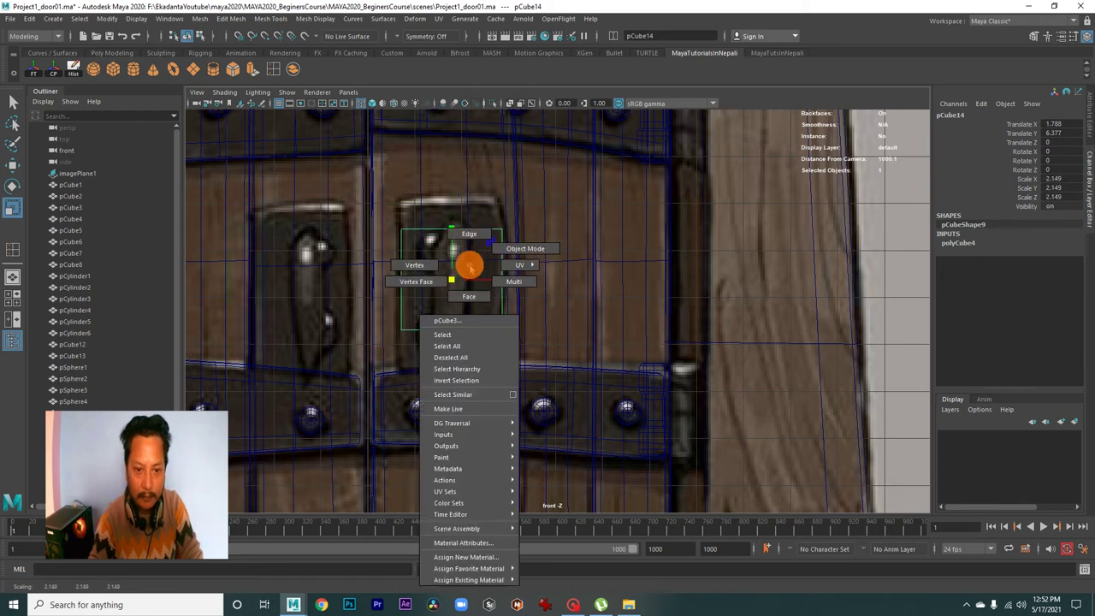
click(436, 264)
drag(481, 250, 493, 247)
right_click(503, 239)
click(445, 238)
drag(384, 205, 550, 262)
key(w)
drag(460, 233, 459, 210)
drag(388, 327, 528, 378)
drag(453, 328, 454, 369)
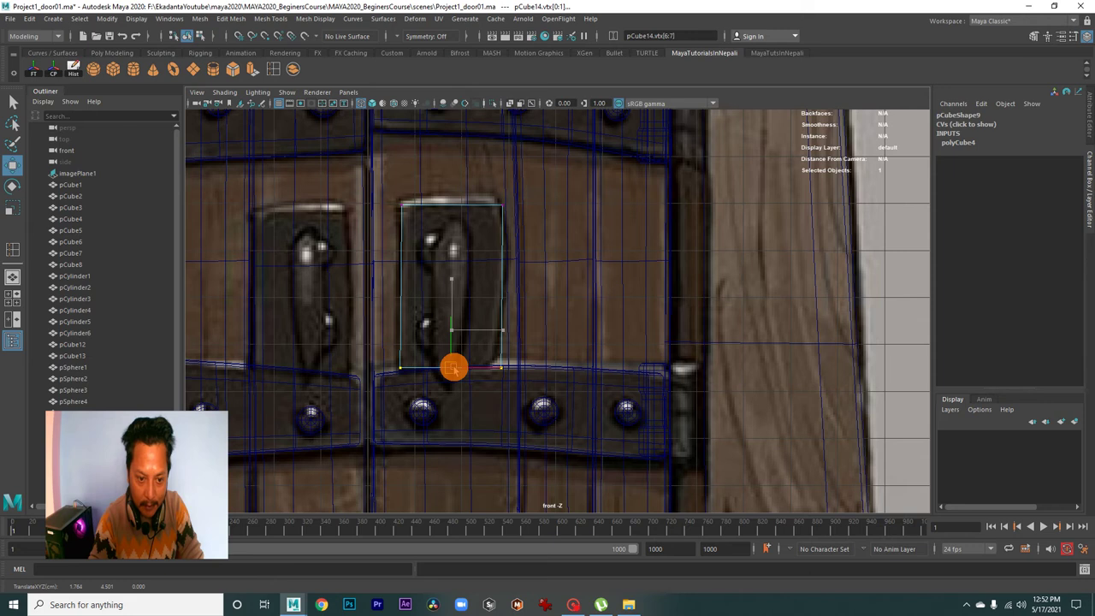
Flatten the cube's depth in the 3D view to make a thin plate
key(space)
key(space)
mouse_move(672, 293)
alt+mouse_down()
mouse_move(630, 313)
mouse_move(667, 357)
mouse_move(655, 355)
alt+mouse_up()
right_drag(562, 305, 628, 274)
alt+drag(660, 298, 656, 346)
click(562, 346)
alt+drag(562, 346, 550, 313)
mouse_move(598, 357)
alt+mouse_down()
mouse_move(614, 371)
mouse_move(580, 332)
mouse_move(513, 325)
alt+mouse_up()
key(r)
alt+right_drag(513, 325, 727, 398)
mouse_move(728, 399)
alt+mouse_down()
mouse_move(553, 357)
mouse_move(601, 397)
mouse_move(570, 386)
mouse_move(636, 386)
alt+mouse_up()
alt+right_drag(635, 386, 618, 391)
alt+drag(618, 390, 636, 379)
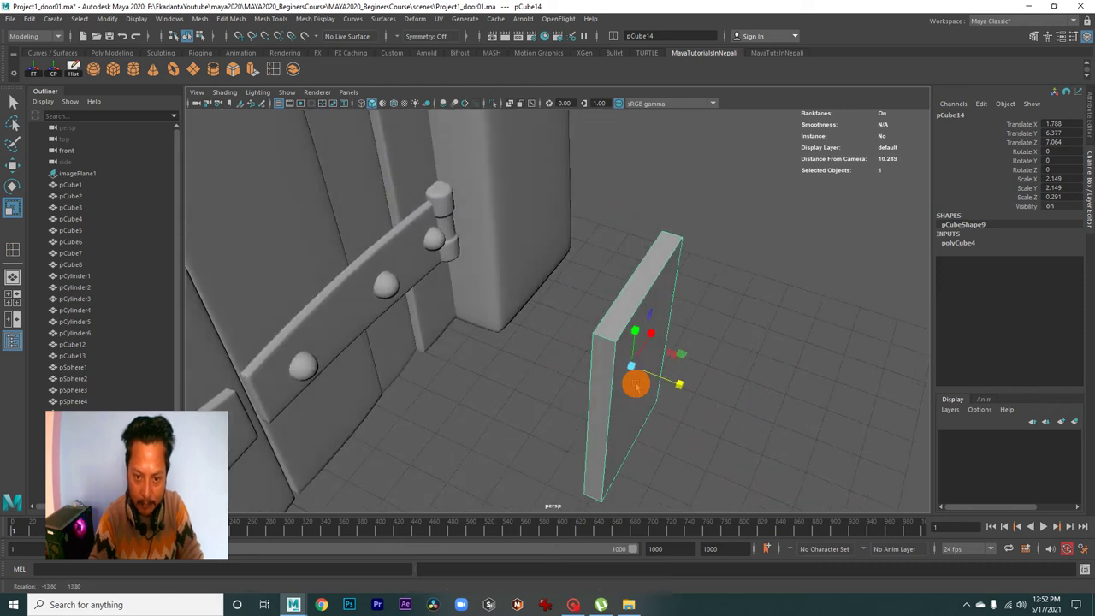
middle_drag(679, 396, 667, 391)
alt+drag(670, 390, 667, 385)
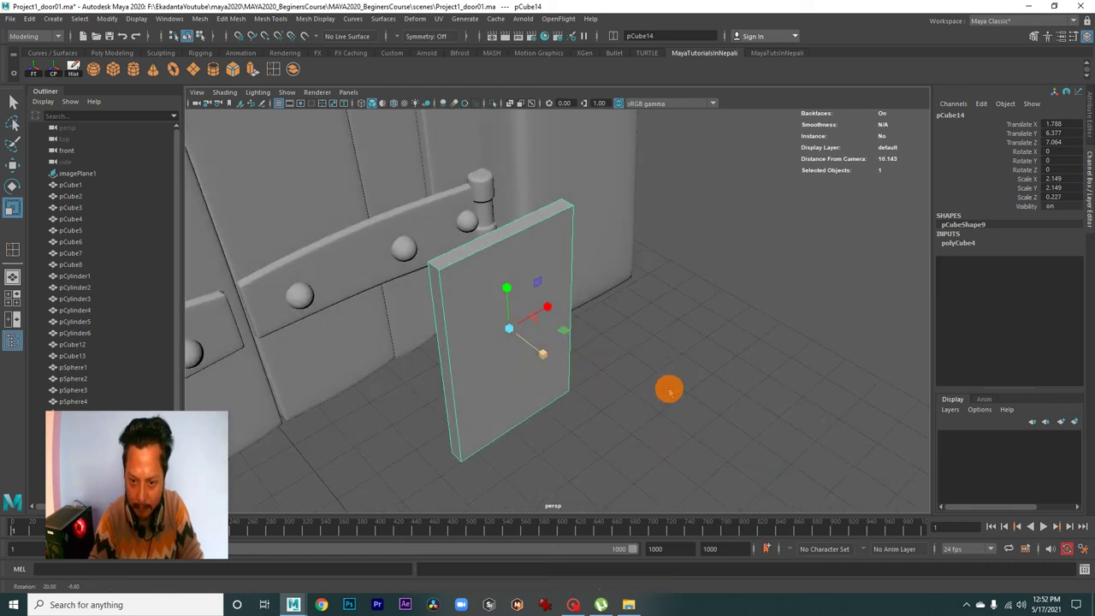
Bevel the plate's edges with 2 segments and reselect the bevelled box
right_drag(551, 251, 575, 233)
mouse_move(525, 230)
alt+mouse_down()
mouse_move(628, 192)
mouse_move(735, 428)
mouse_move(658, 382)
mouse_move(688, 404)
alt+mouse_up()
click(242, 70)
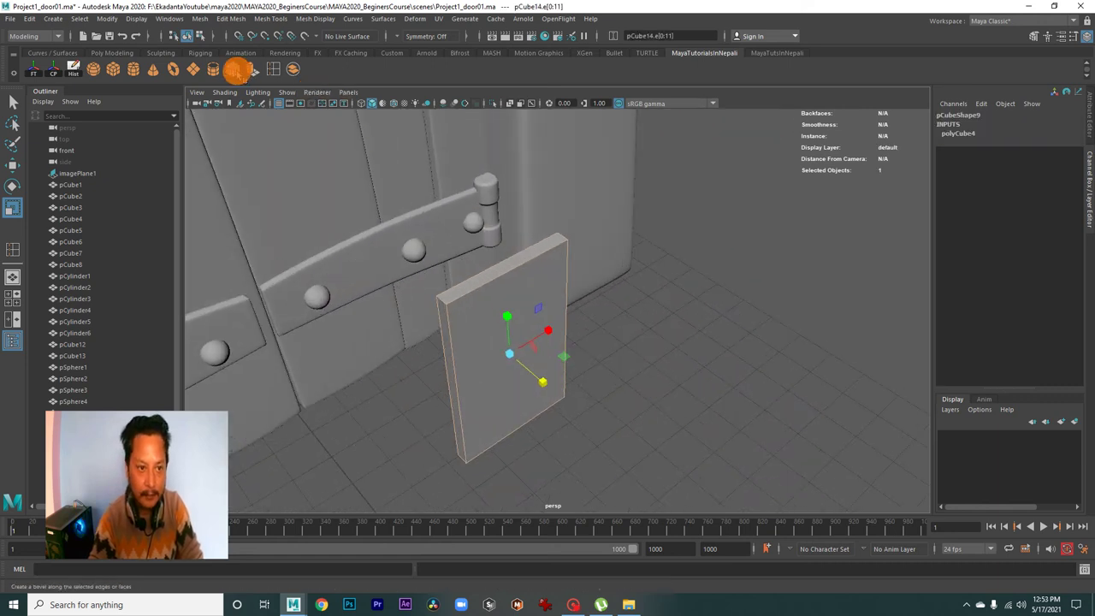
click(237, 70)
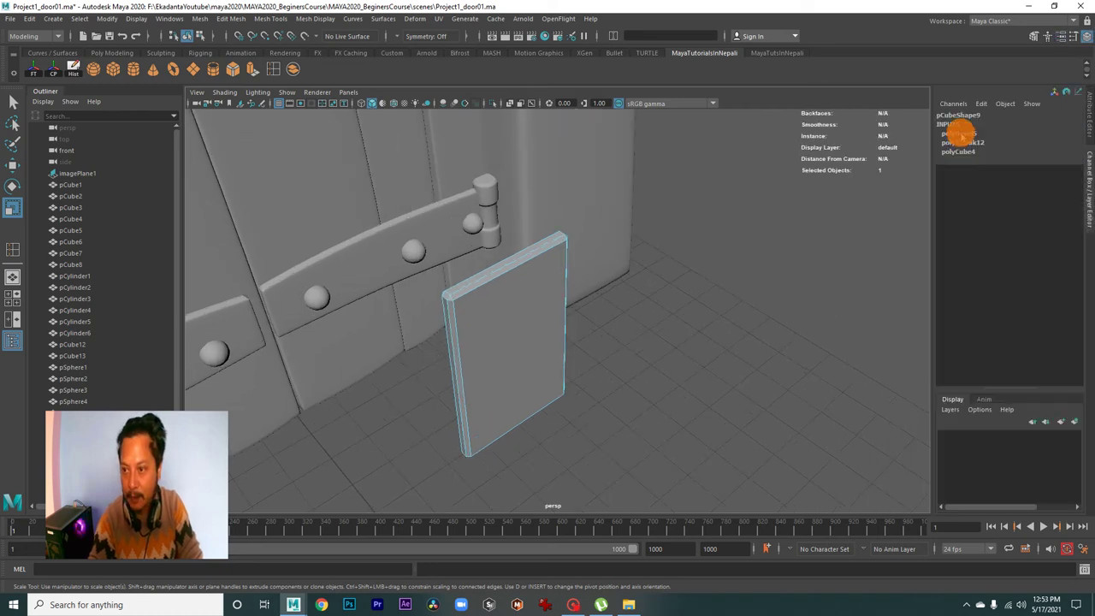
click(958, 134)
key(t)
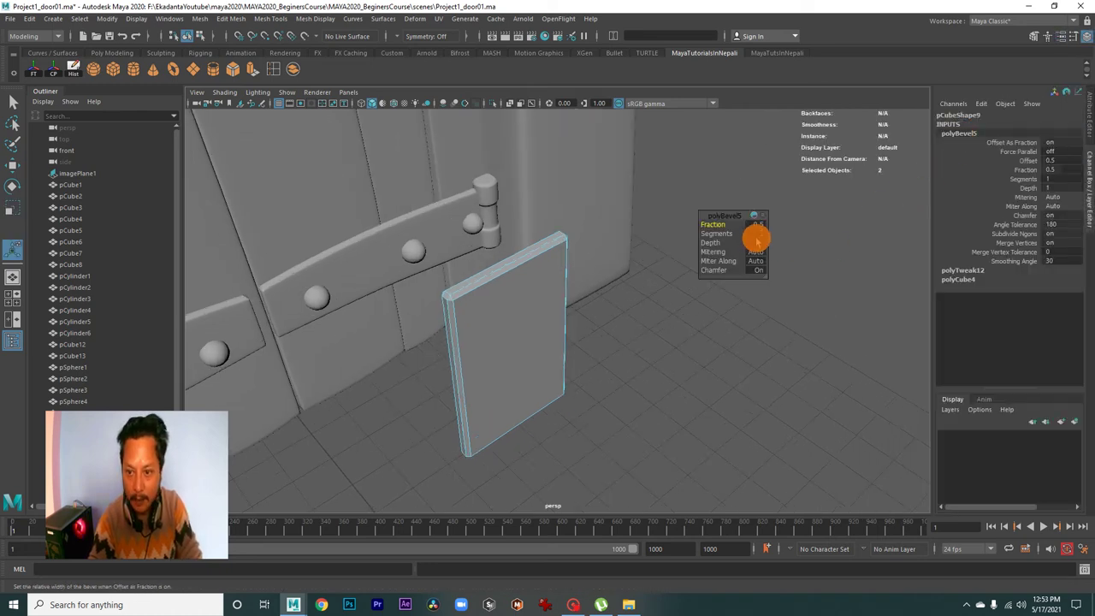
drag(760, 232, 761, 232)
text(2)
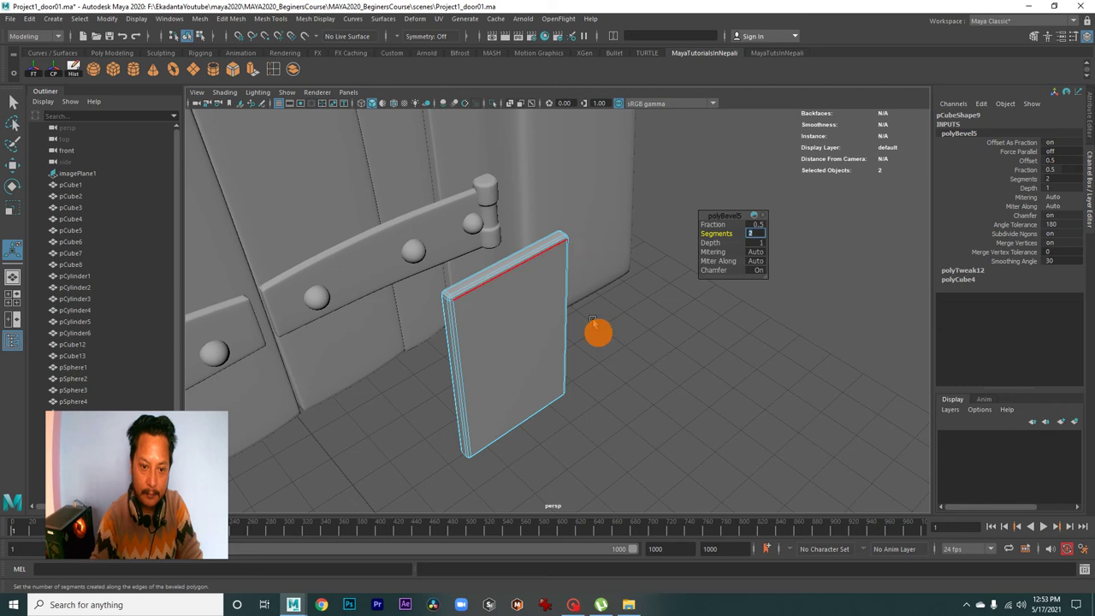
right_drag(520, 289, 588, 278)
click(548, 337)
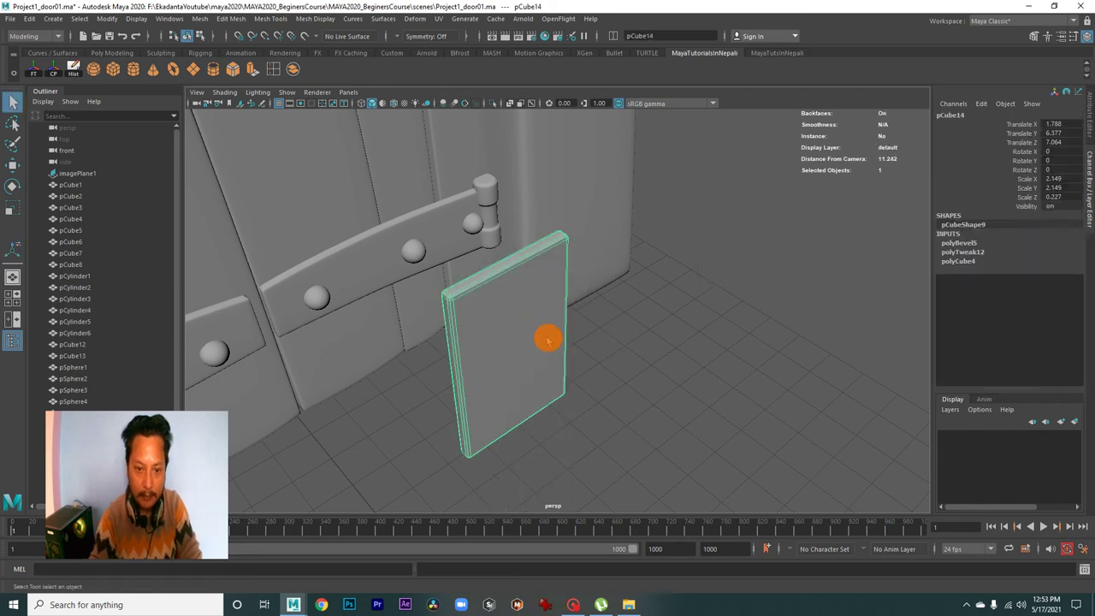
click(631, 368)
alt+drag(631, 369, 538, 335)
click(539, 335)
In the front view, put pCube14 into vertex mode and select its four corner vertices
key(space)
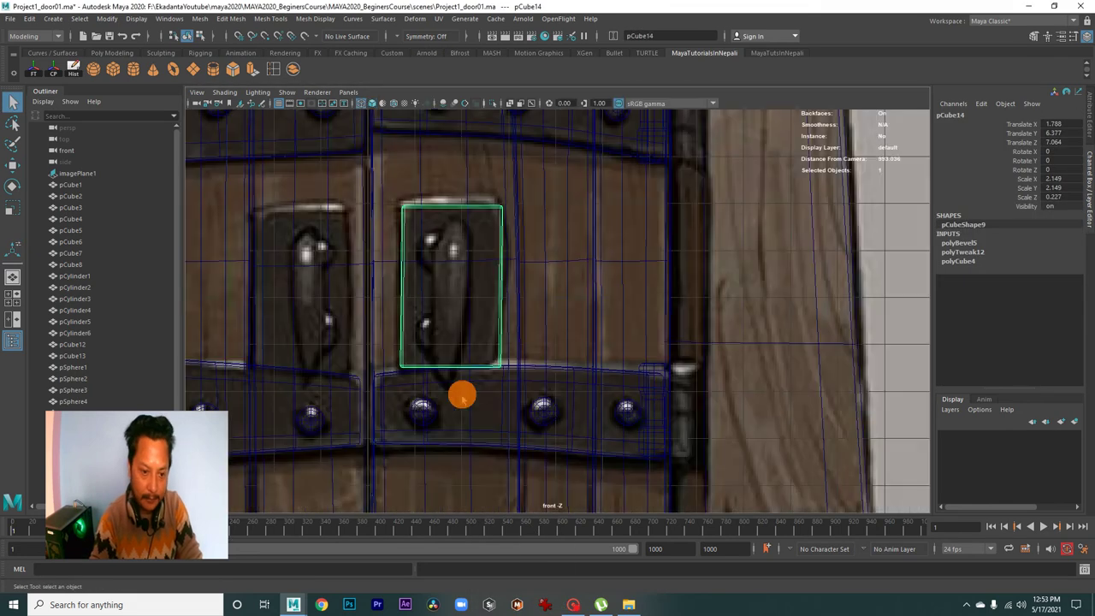
alt+drag(465, 357, 467, 247)
right_drag(505, 224, 411, 219)
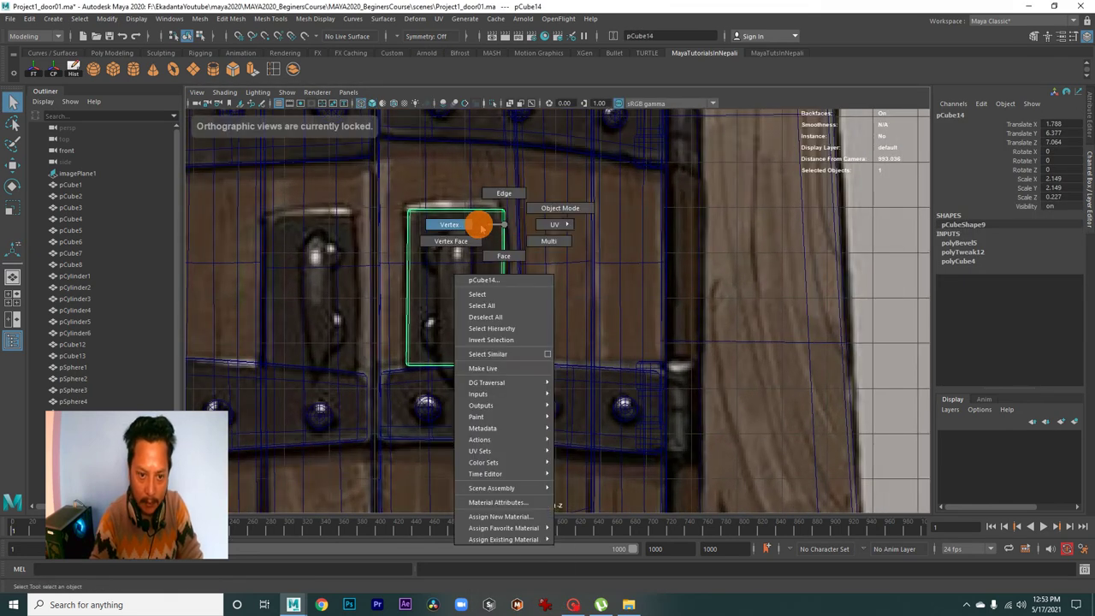
click(419, 215)
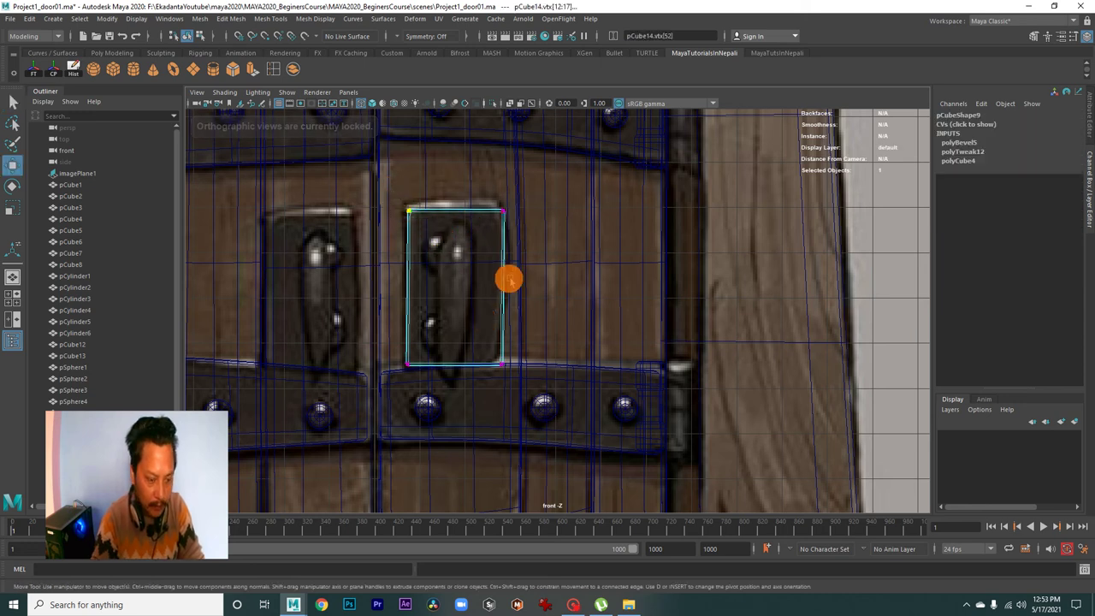
key(w)
click(501, 208)
click(501, 363)
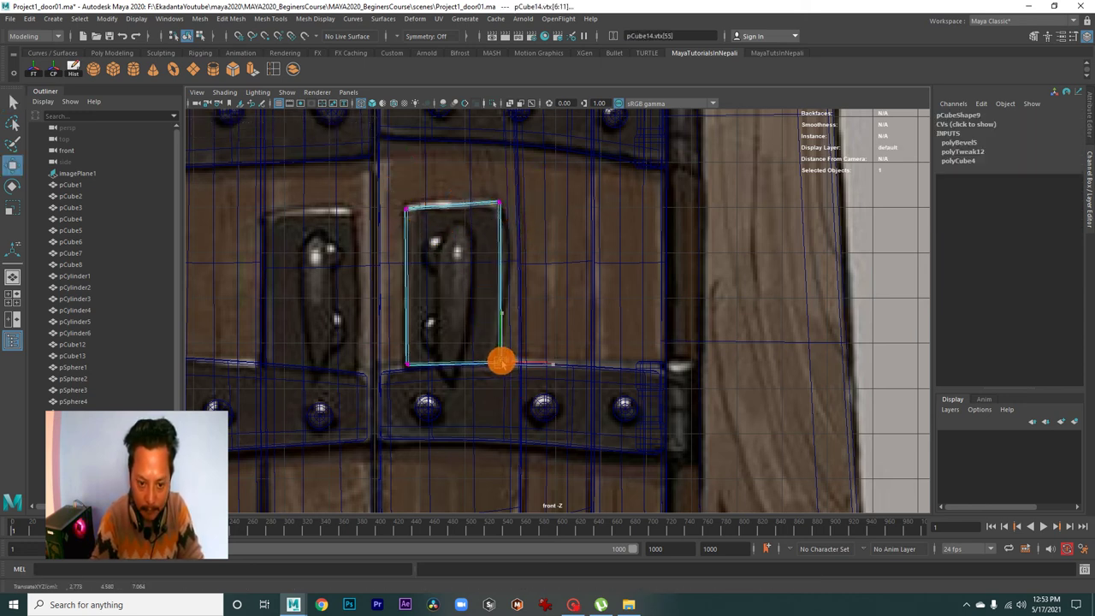
click(404, 364)
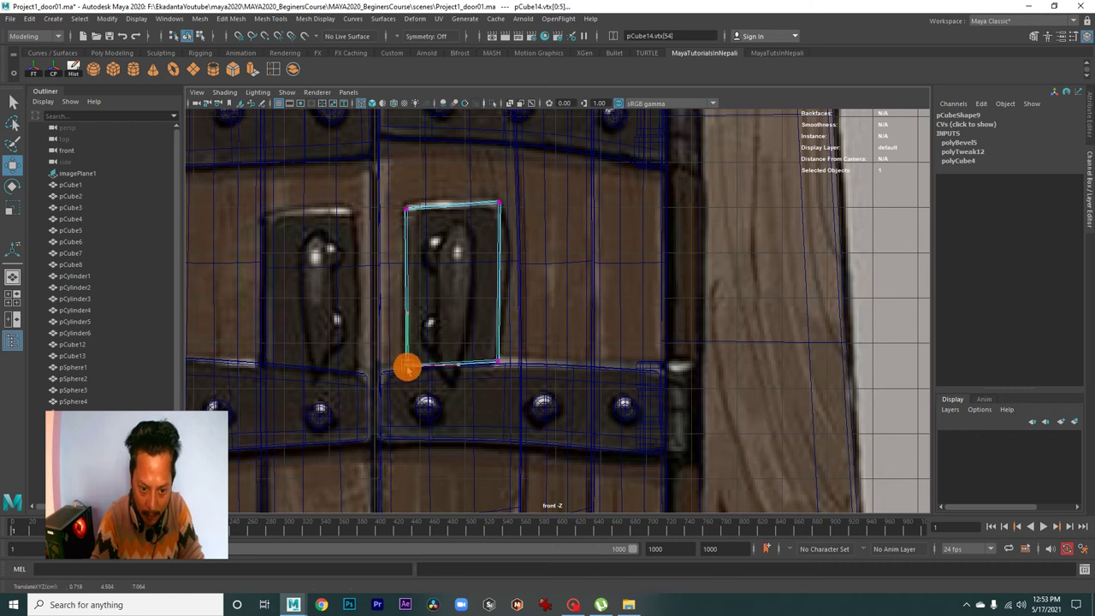
mouse_move(407, 368)
alt+right_down()
mouse_move(472, 354)
mouse_move(564, 379)
mouse_move(448, 322)
mouse_move(562, 354)
alt+right_up()
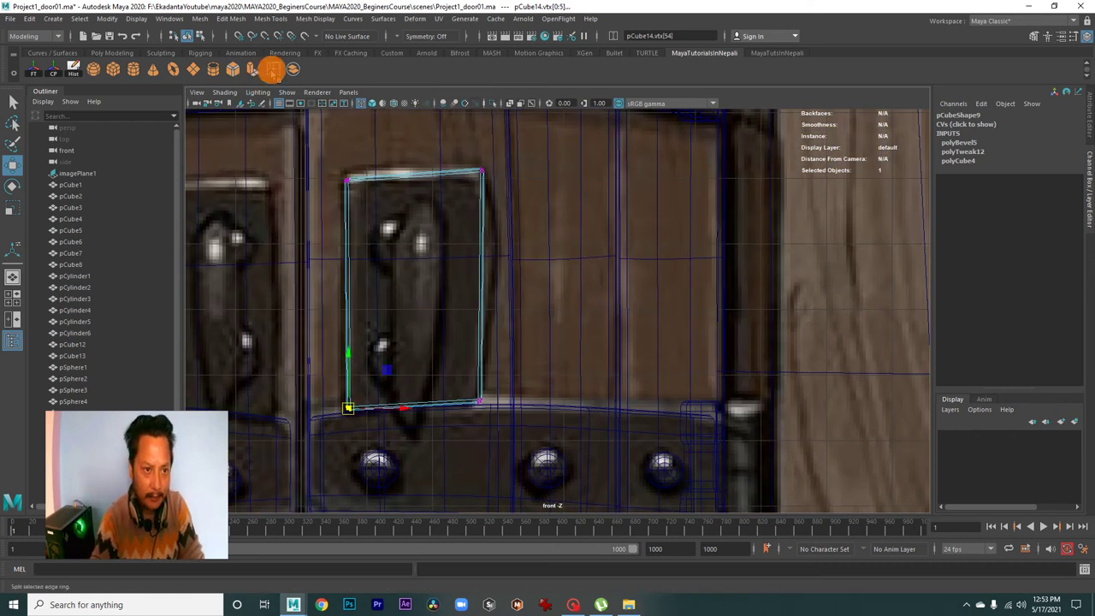
Add two horizontal edge loops across pCube14
shift+right_drag(543, 257, 482, 225)
click(482, 226)
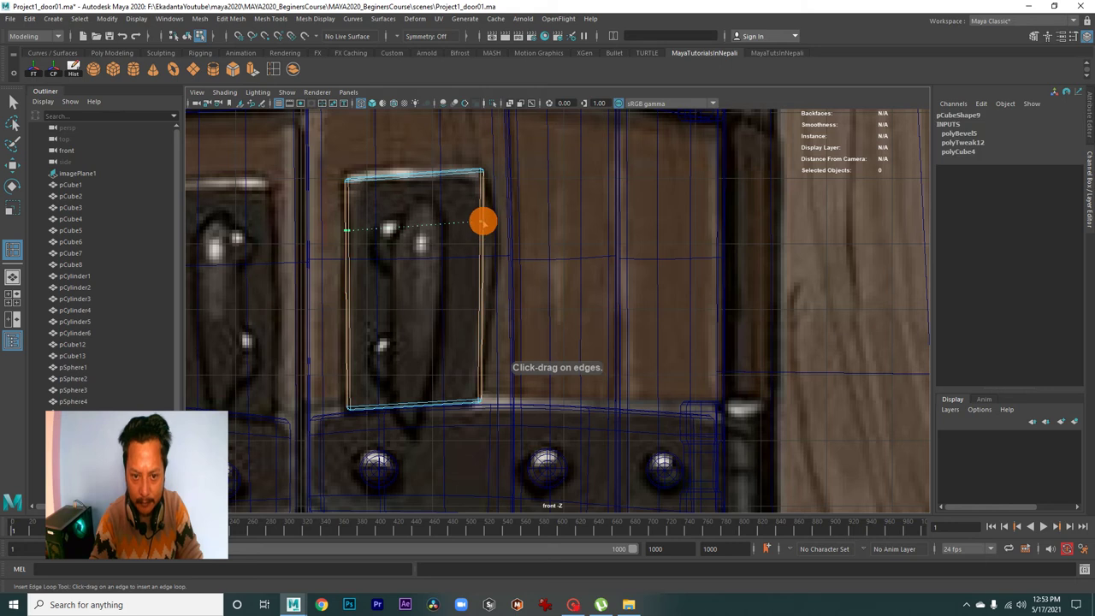
click(490, 303)
Push the right-side vertices outward and shift the left edge to slant the box's sides
right_drag(469, 252, 445, 239)
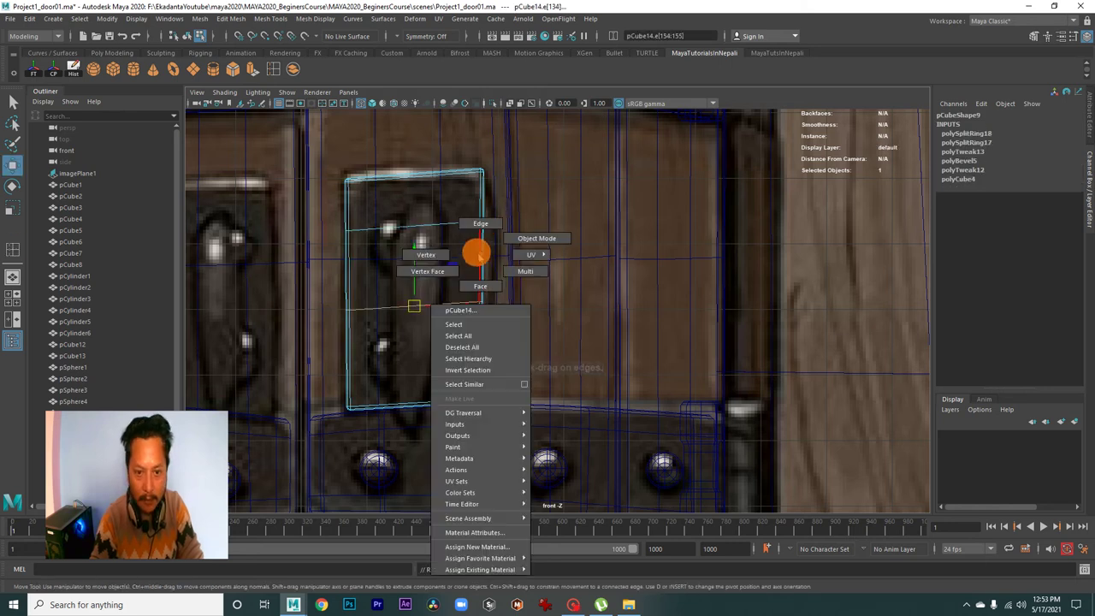
key(w)
drag(456, 193, 519, 330)
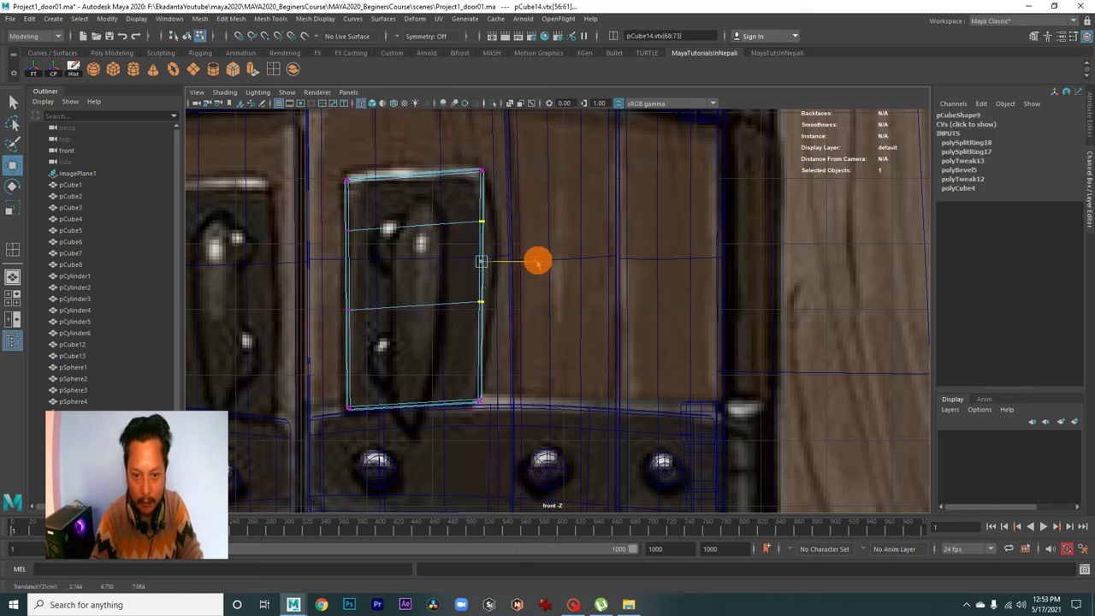
drag(537, 258, 545, 263)
drag(328, 222, 386, 347)
drag(393, 281, 396, 274)
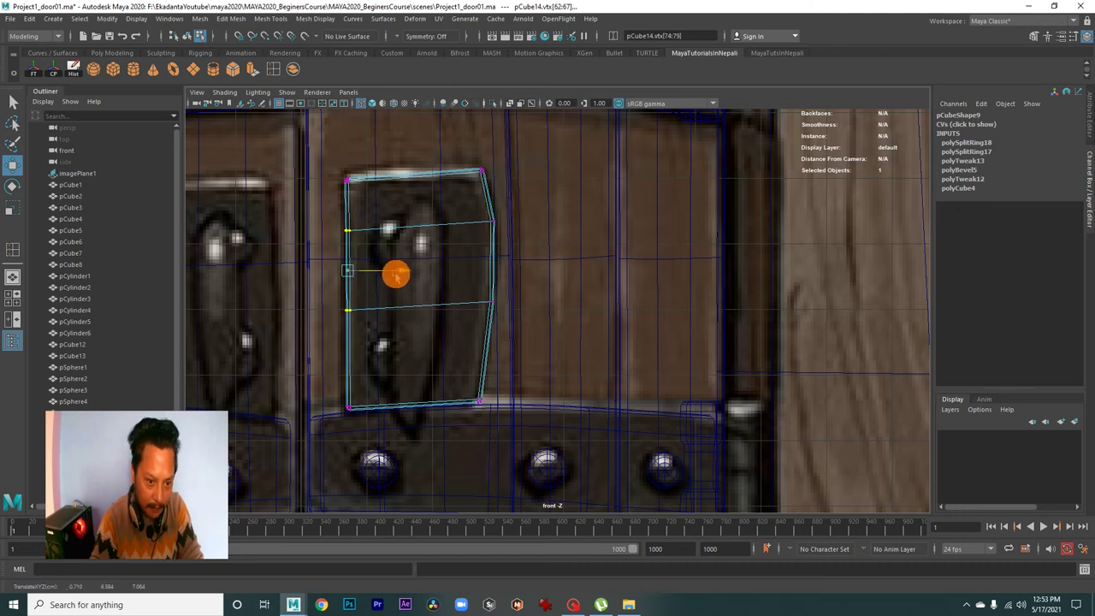
Nudge the corner vertices to fit the handle plate, then return pCube14 to Object Mode
click(352, 411)
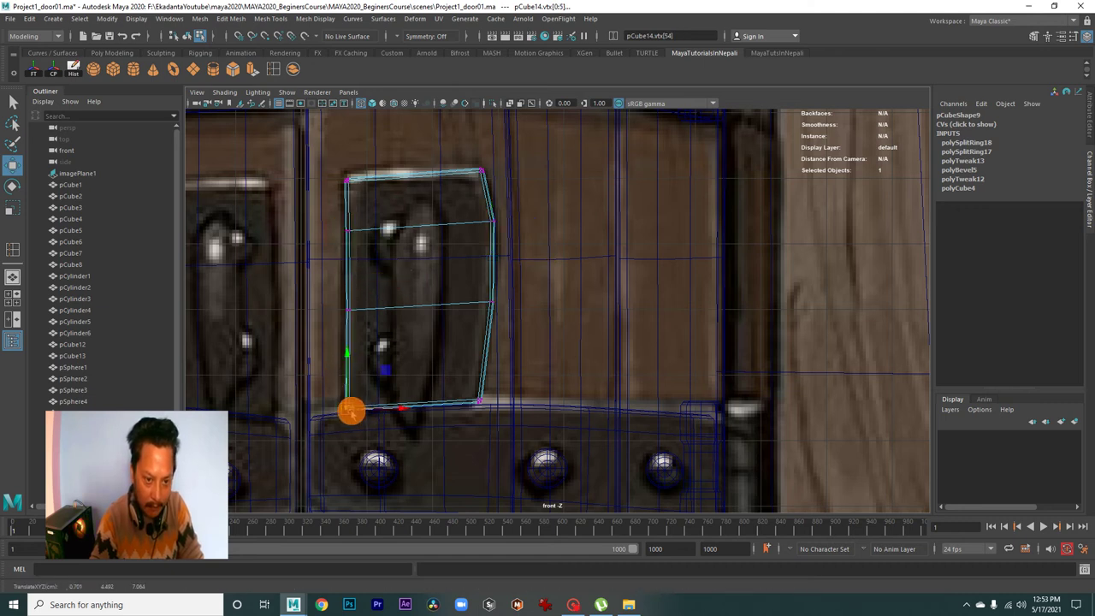
scroll(469, 364, down, 1)
click(362, 185)
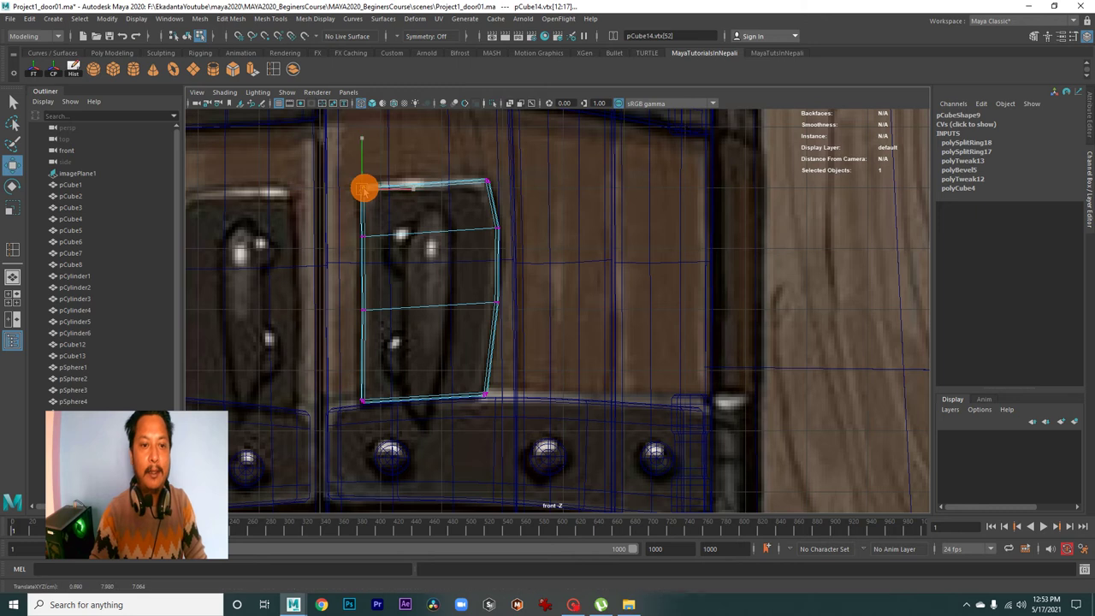
drag(442, 157, 512, 196)
drag(485, 182, 488, 186)
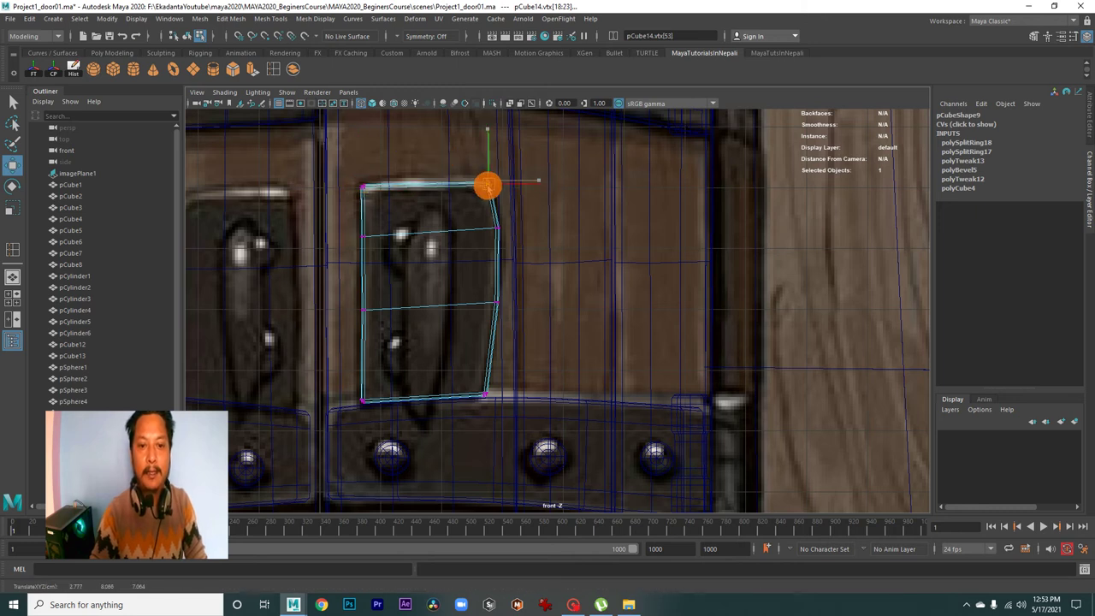
scroll(594, 306, down, 4)
scroll(513, 269, down, 1)
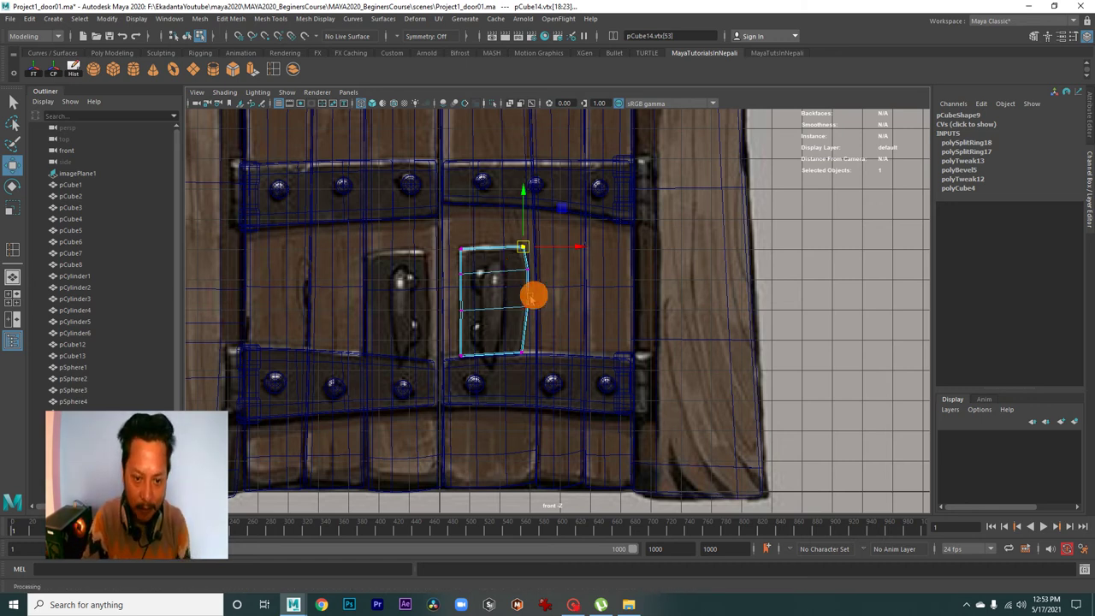
right_drag(523, 250, 568, 240)
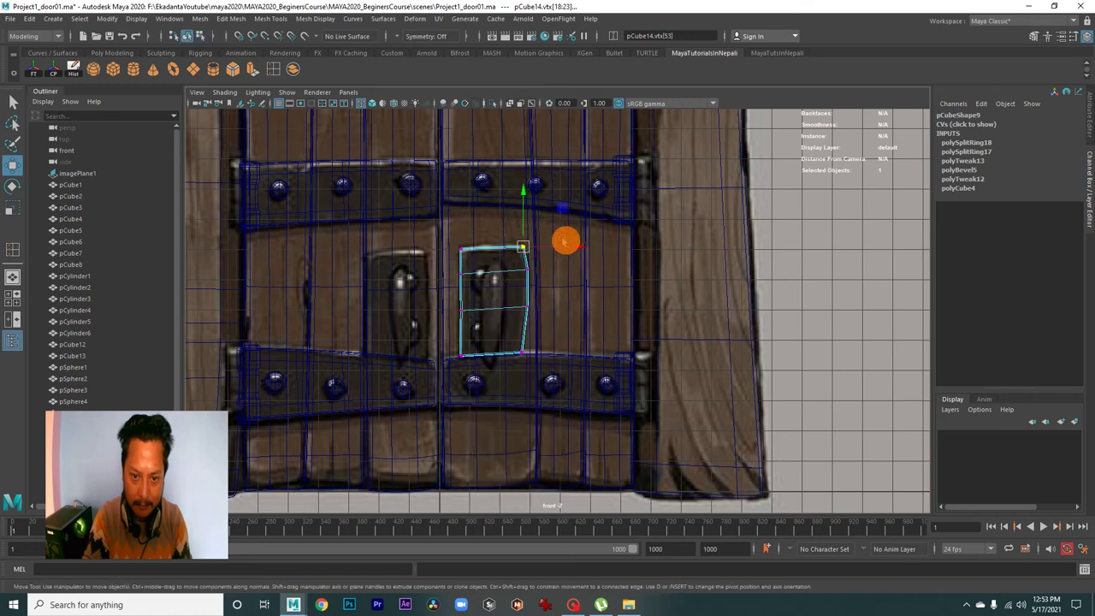
click(529, 285)
click(529, 286)
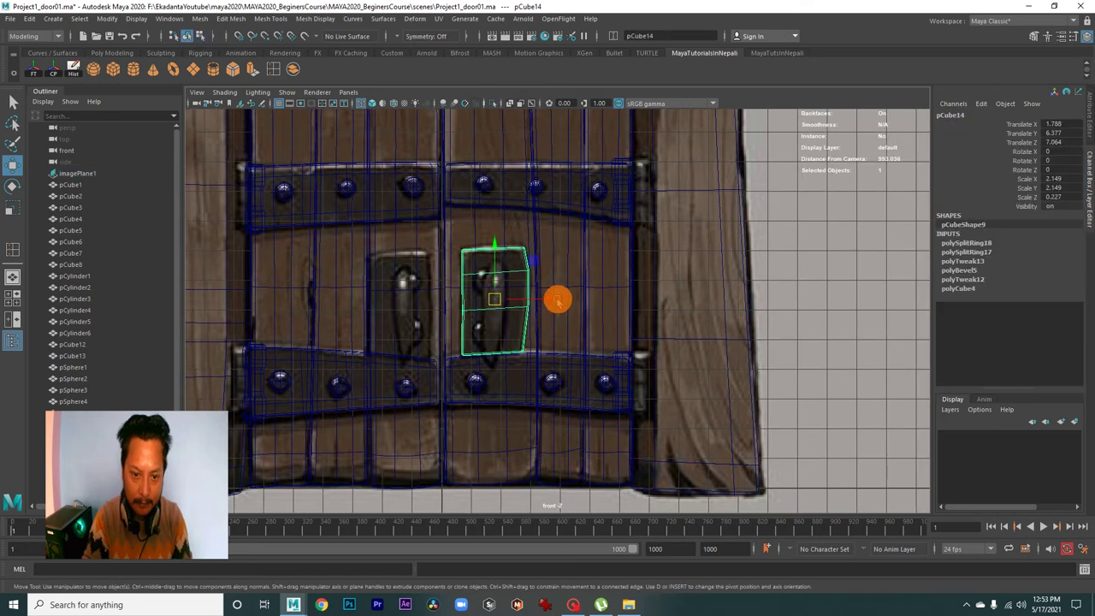
alt+middle_drag(530, 279, 592, 306)
Move the copied plate onto the left door's handle and switch it to vertex editing
drag(581, 303, 487, 317)
scroll(487, 318, up, 2)
alt+middle_drag(540, 325, 539, 301)
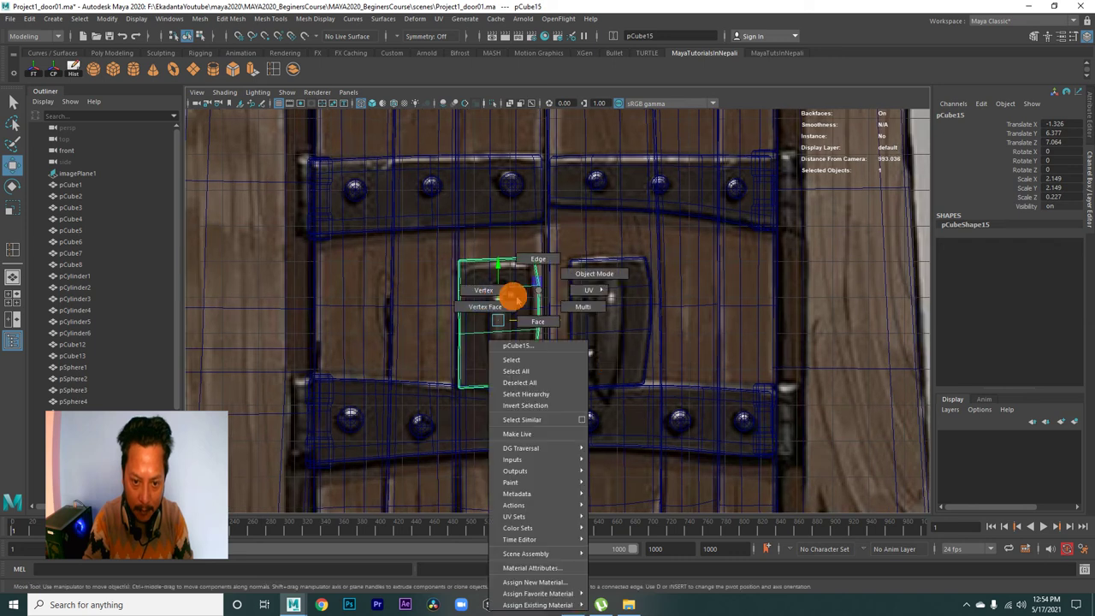
right_drag(538, 301, 520, 288)
alt+middle_drag(520, 288, 526, 304)
drag(511, 244, 551, 412)
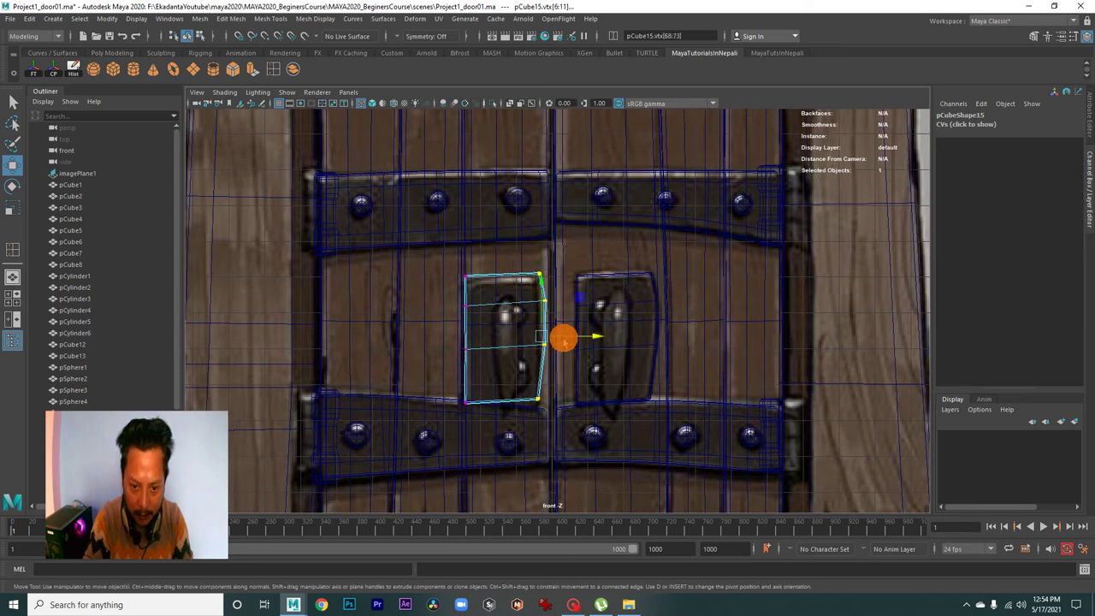
drag(594, 338, 587, 339)
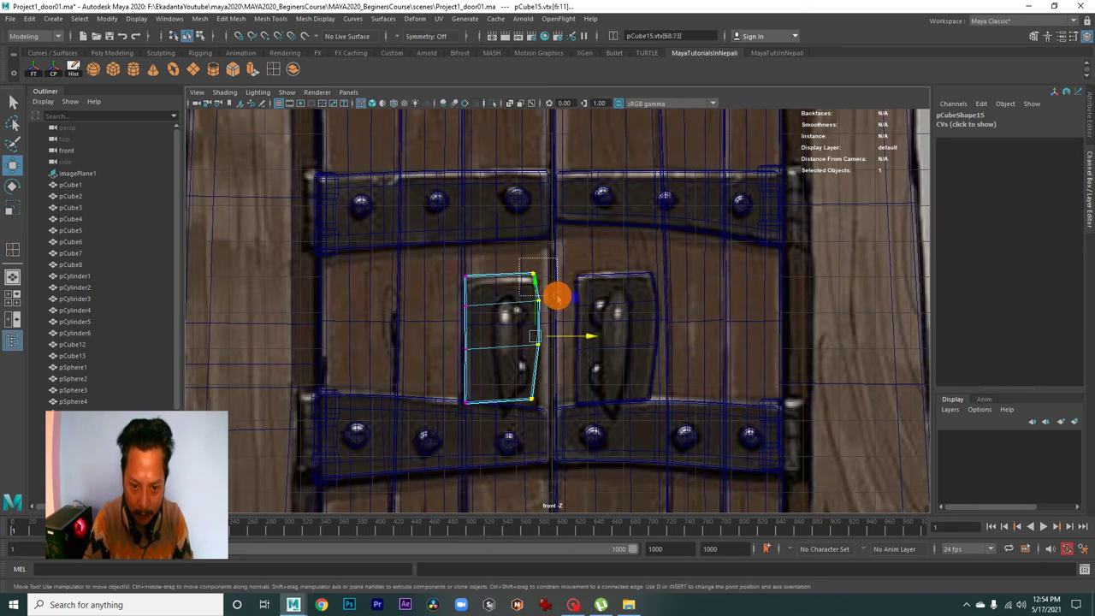
scroll(667, 402, up, 3)
scroll(513, 308, up, 2)
key(ctrl+z)
Reposition the copy's corner and side vertices to trace the left handle backplate
click(508, 248)
drag(504, 252, 523, 255)
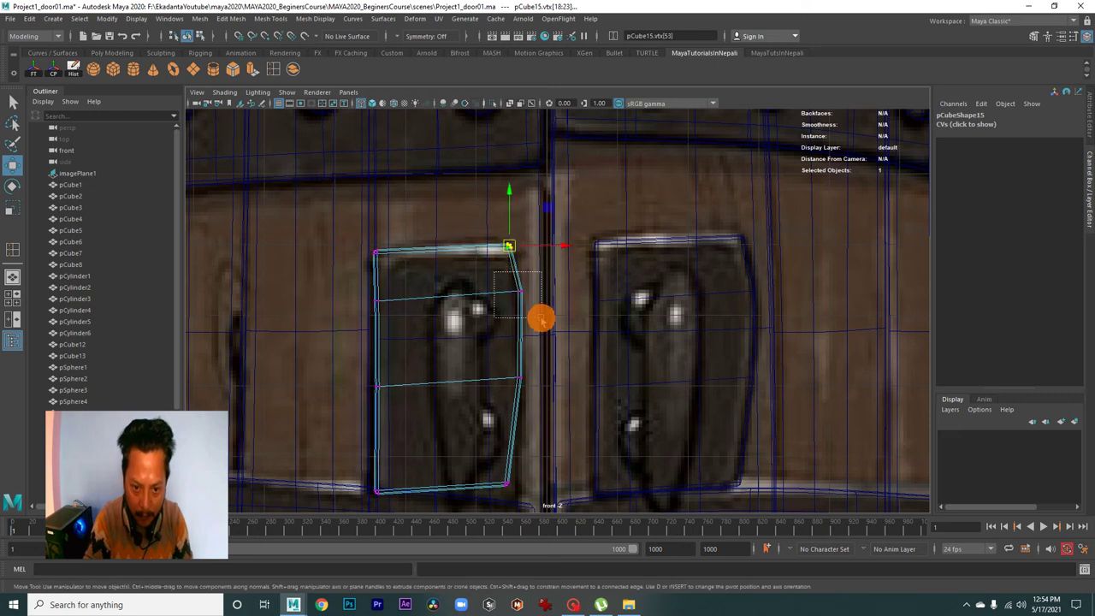
click(520, 294)
alt+middle_drag(542, 446, 547, 399)
click(512, 438)
drag(513, 437, 524, 452)
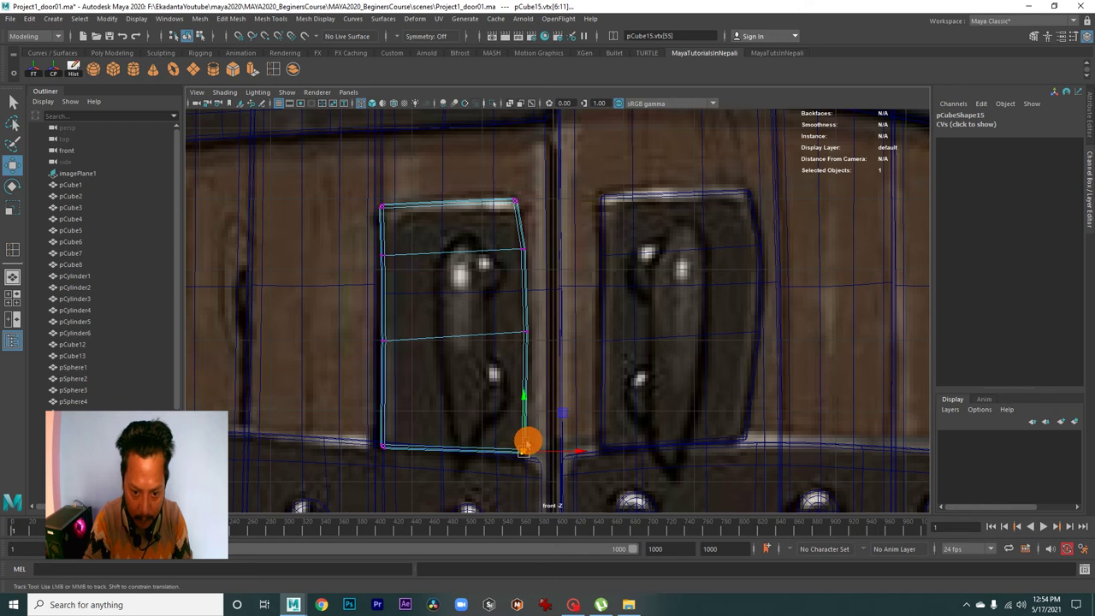
alt+middle_drag(527, 442, 579, 438)
click(433, 445)
drag(438, 444, 433, 444)
drag(422, 318, 442, 343)
drag(411, 192, 435, 249)
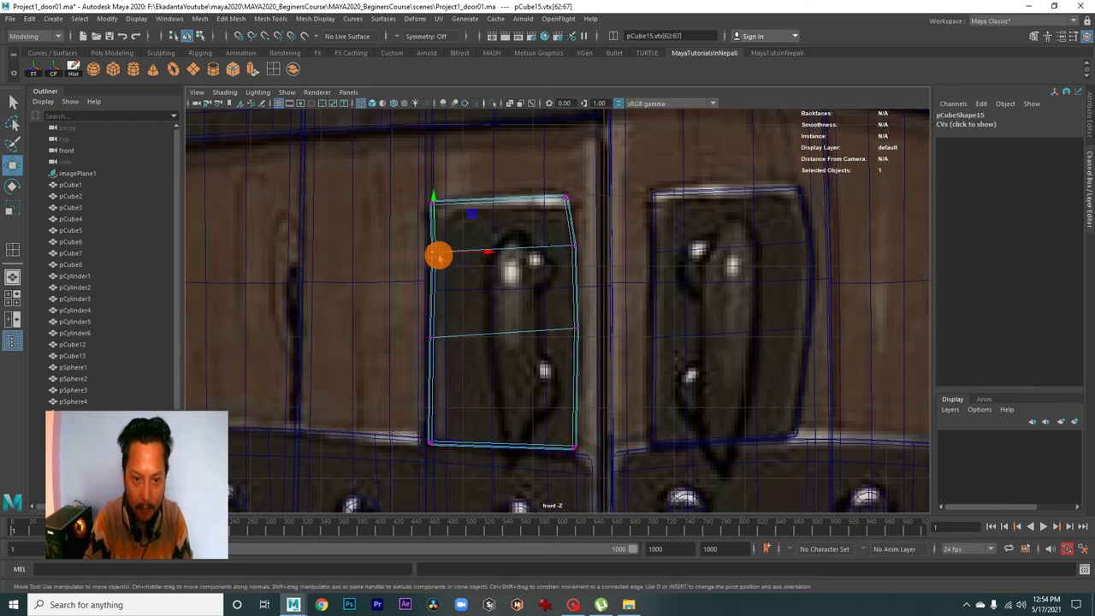
In the perspective view, push both handle backplates back flush against the door
key(space)
mouse_move(726, 251)
mouse_down()
mouse_move(712, 274)
mouse_move(648, 251)
mouse_up()
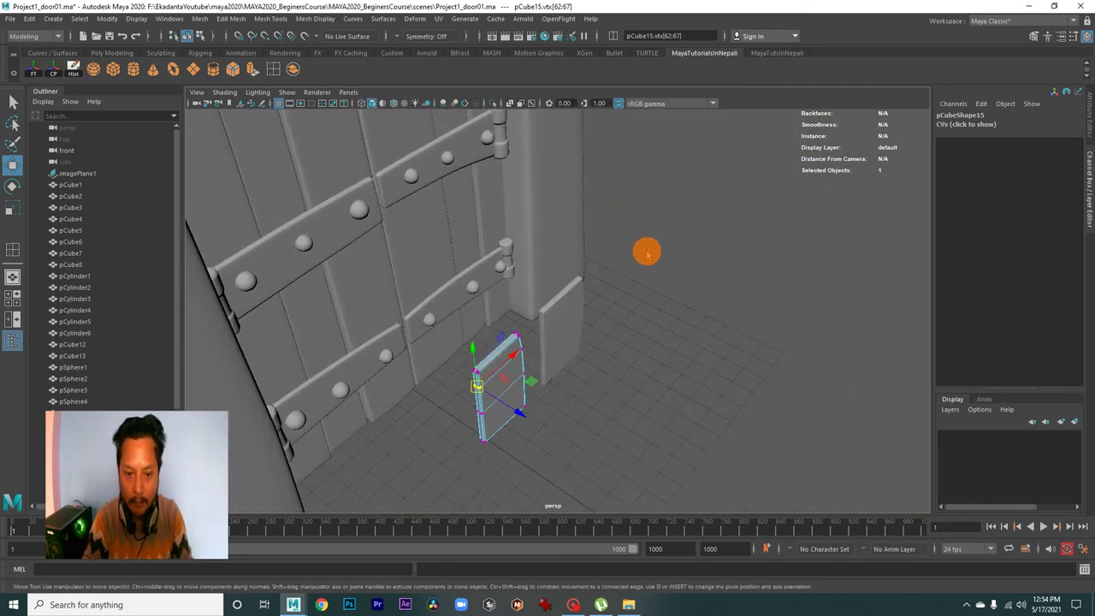
click(556, 337)
key(shift+d)
alt+drag(523, 370, 630, 334)
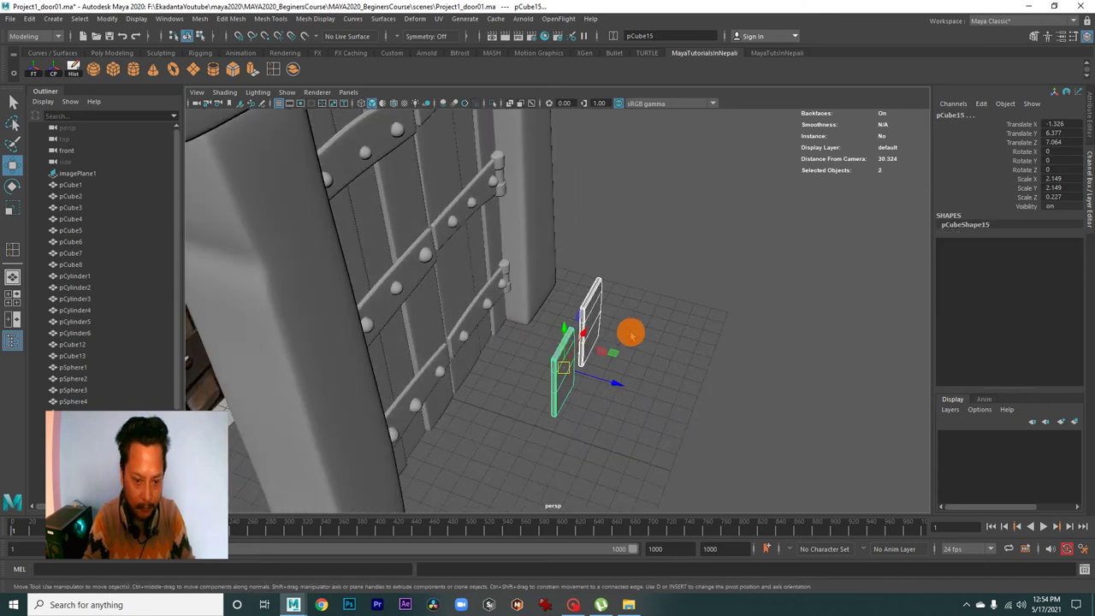
drag(606, 384, 459, 365)
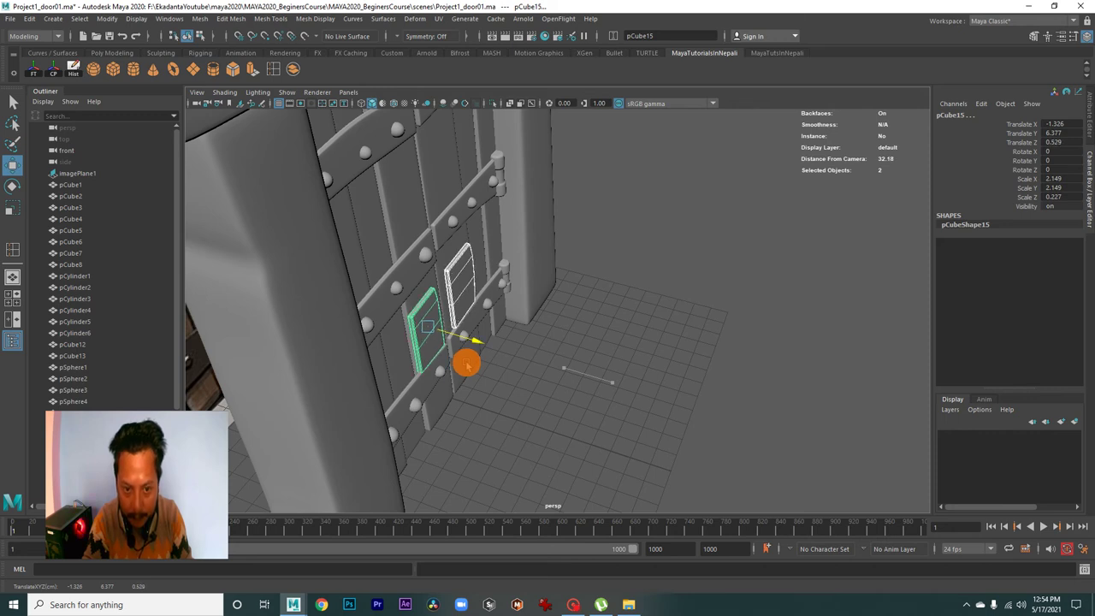
click(543, 410)
mouse_move(543, 410)
alt+mouse_down()
mouse_move(379, 328)
mouse_move(505, 334)
mouse_move(528, 311)
mouse_move(549, 309)
mouse_move(367, 299)
mouse_move(556, 296)
mouse_move(651, 354)
mouse_move(538, 318)
mouse_move(616, 371)
mouse_move(579, 430)
alt+mouse_up()
Create a new polygon cylinder, pCylinder7, from the front view
key(space)
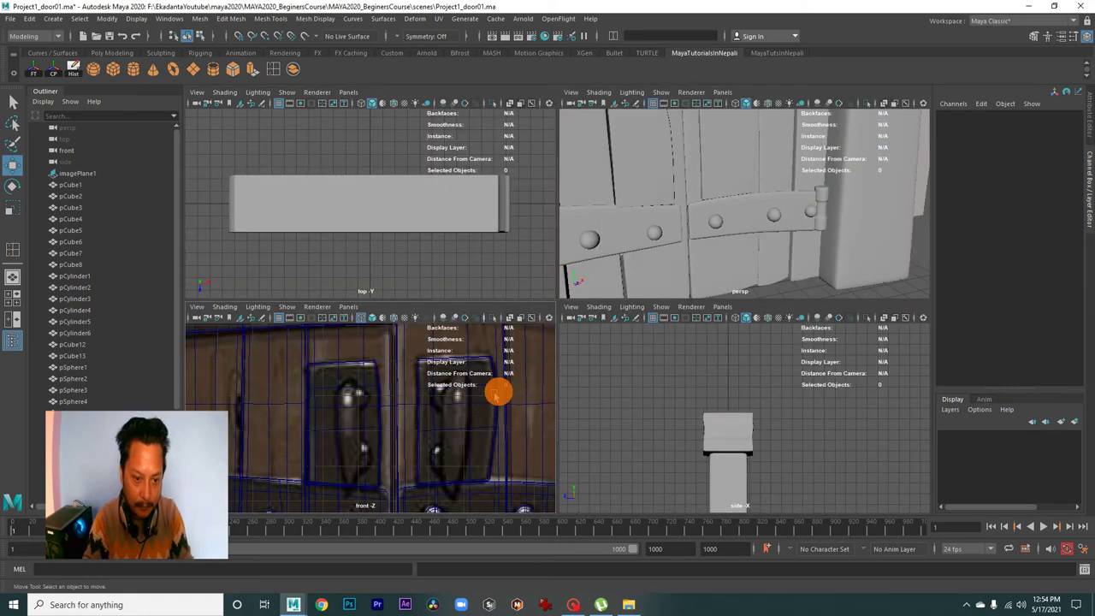
key(space)
scroll(523, 356, down, 2)
scroll(616, 371, up, 2)
scroll(625, 394, down, 2)
scroll(625, 395, up, 2)
scroll(565, 401, down, 1)
scroll(590, 419, down, 1)
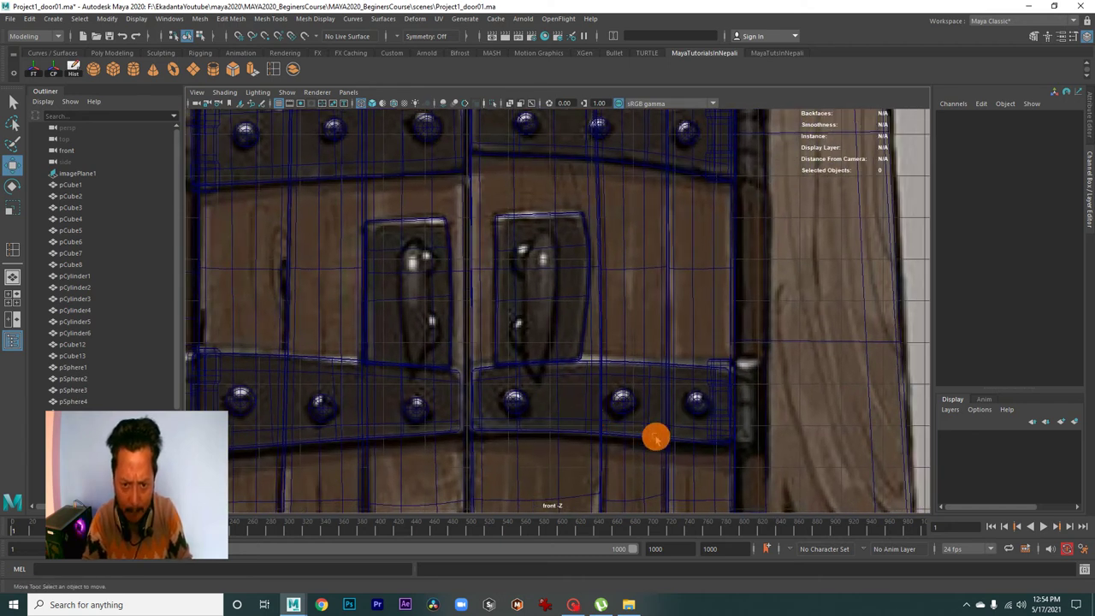
scroll(481, 317, down, 2)
scroll(198, 157, up, 1)
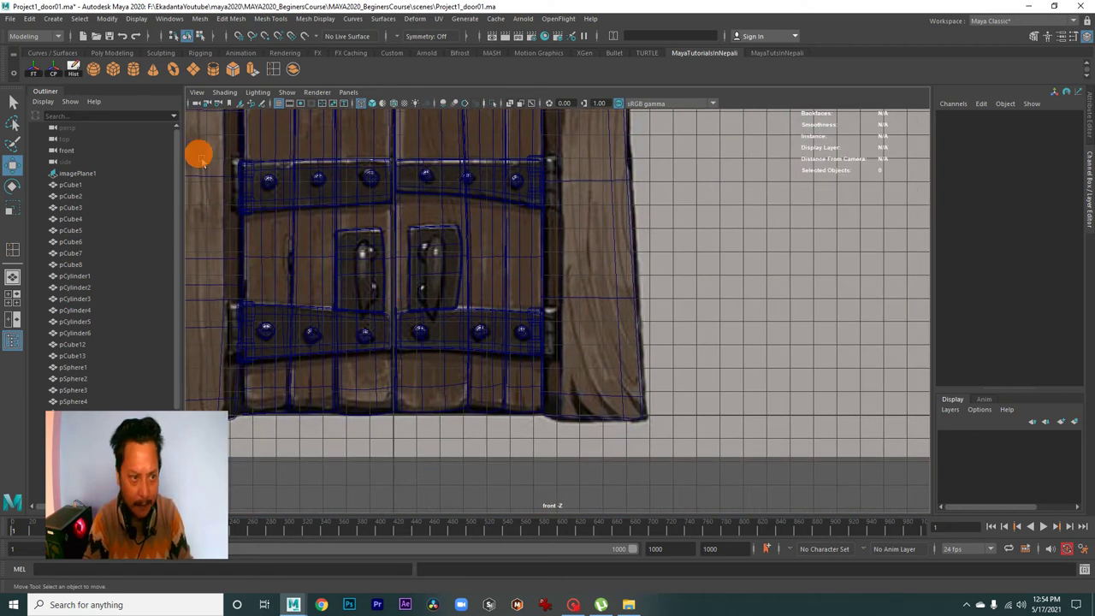
click(133, 68)
scroll(334, 247, up, 2)
scroll(427, 308, up, 1)
key(w)
scroll(483, 366, up, 2)
Bring the new cylinder forward and raise it in the perspective view
scroll(464, 355, up, 1)
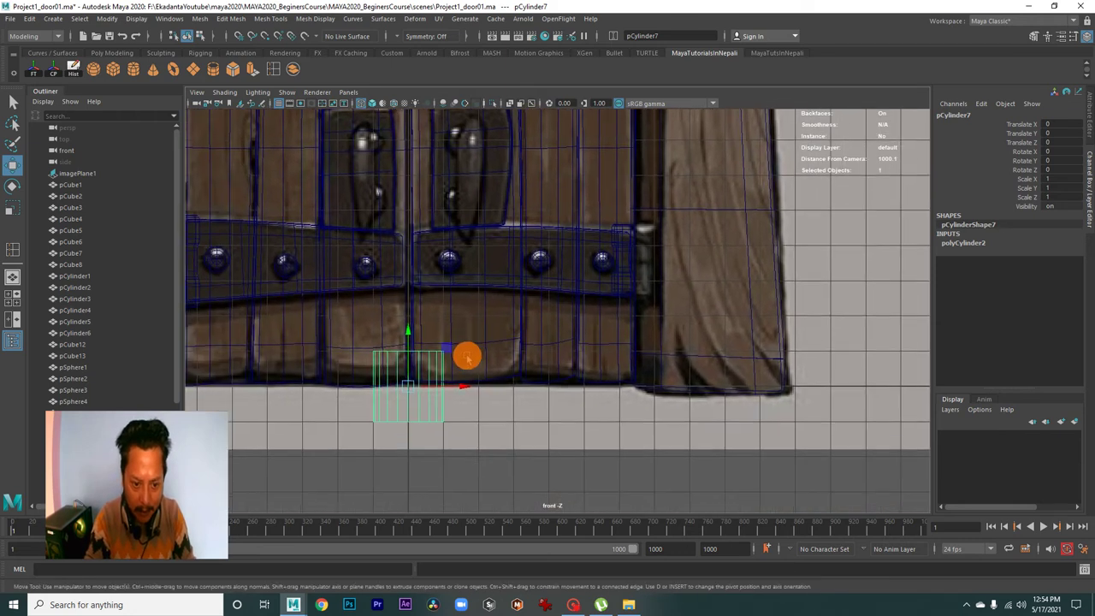
click(976, 244)
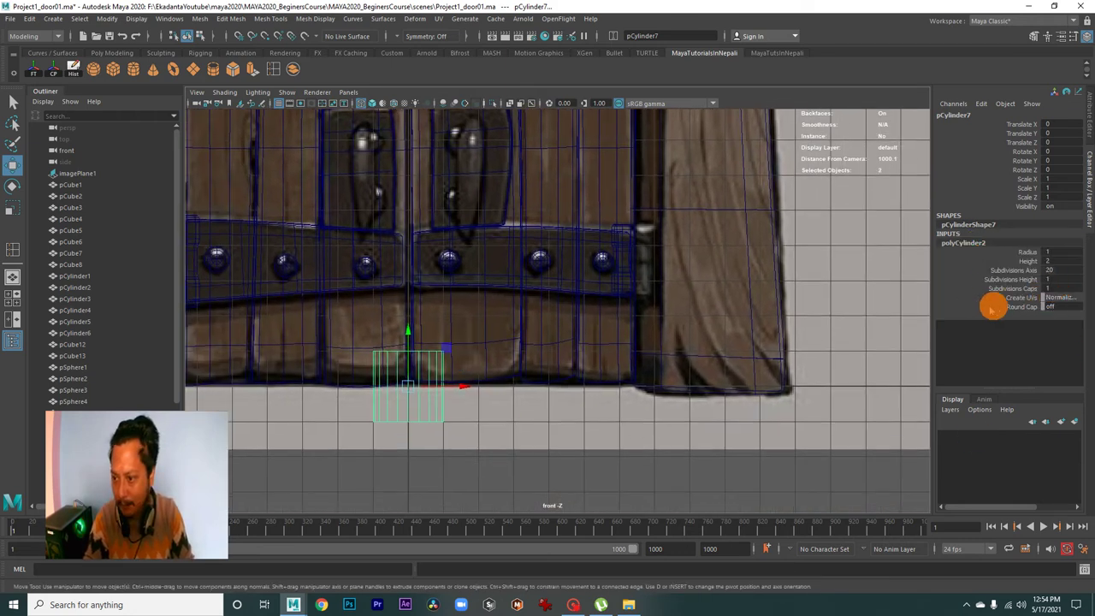
click(447, 433)
click(439, 417)
scroll(459, 378, down, 1)
scroll(599, 333, down, 1)
key(space)
alt+drag(745, 264, 696, 286)
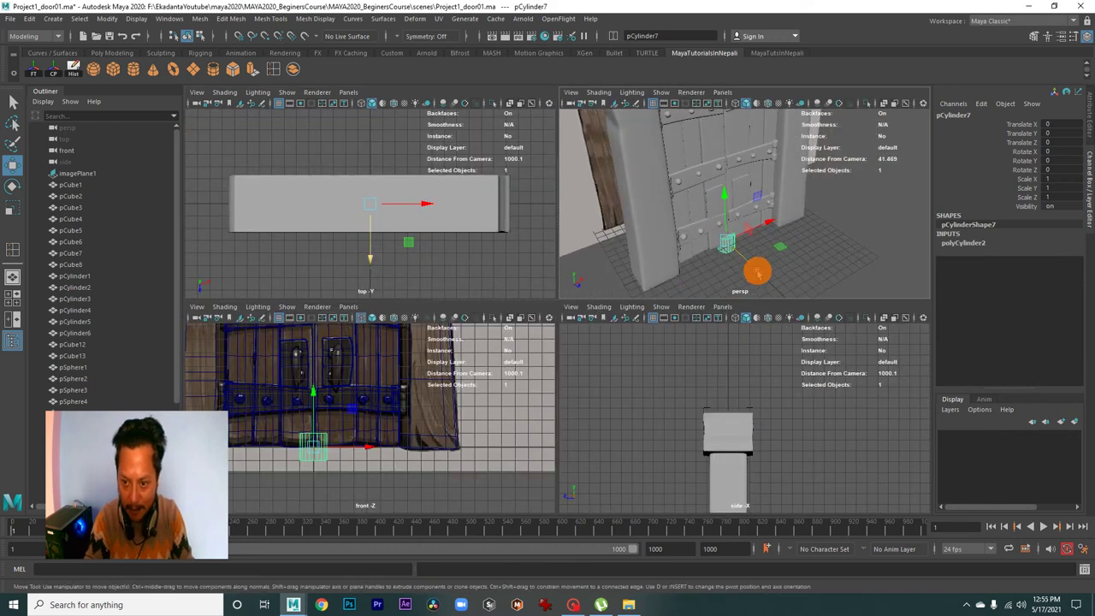
key(space)
alt+right_drag(606, 294, 772, 406)
mouse_move(773, 406)
alt+mouse_down()
mouse_move(652, 328)
mouse_move(597, 389)
mouse_move(631, 399)
alt+mouse_up()
mouse_move(593, 333)
mouse_down()
mouse_move(719, 371)
mouse_move(639, 362)
mouse_up()
Turn on Round Cap in the polyCylinder2 inputs to make the cylinder a capsule
click(640, 362)
click(562, 311)
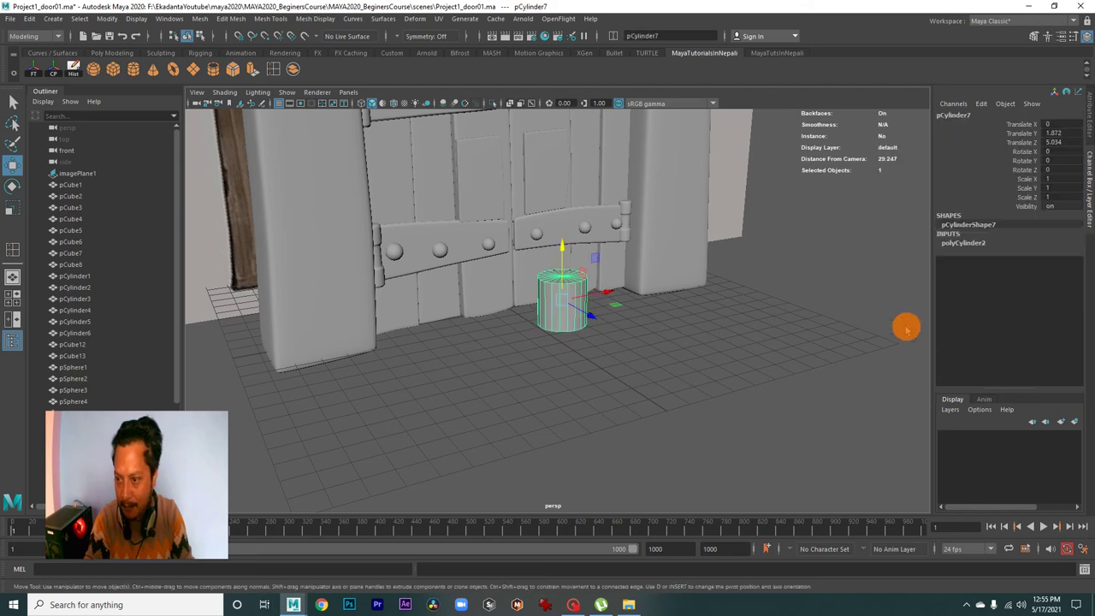
click(949, 244)
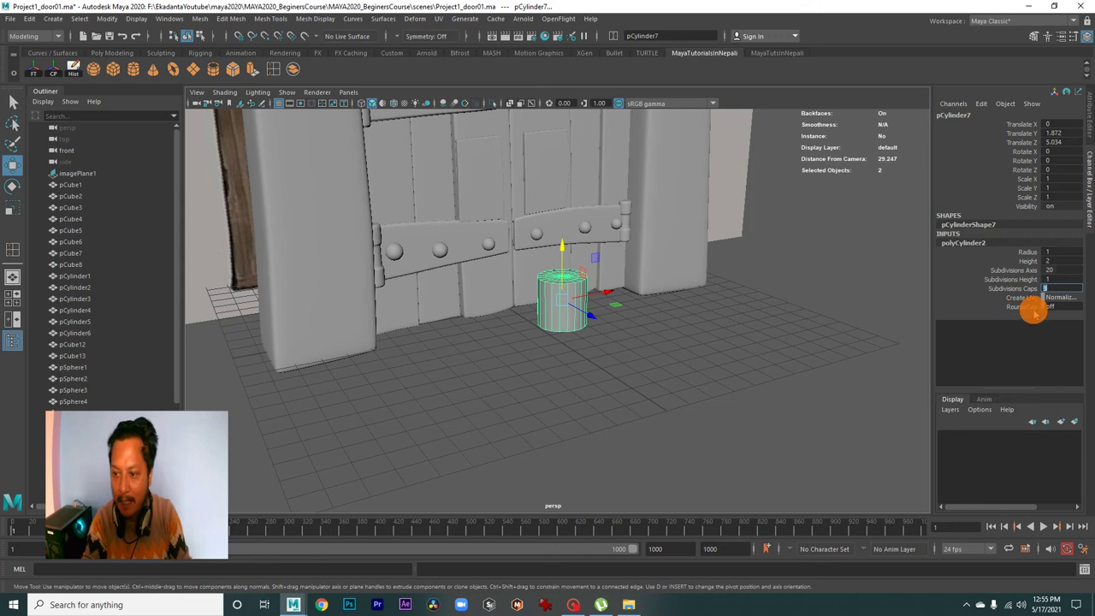
key(Return)
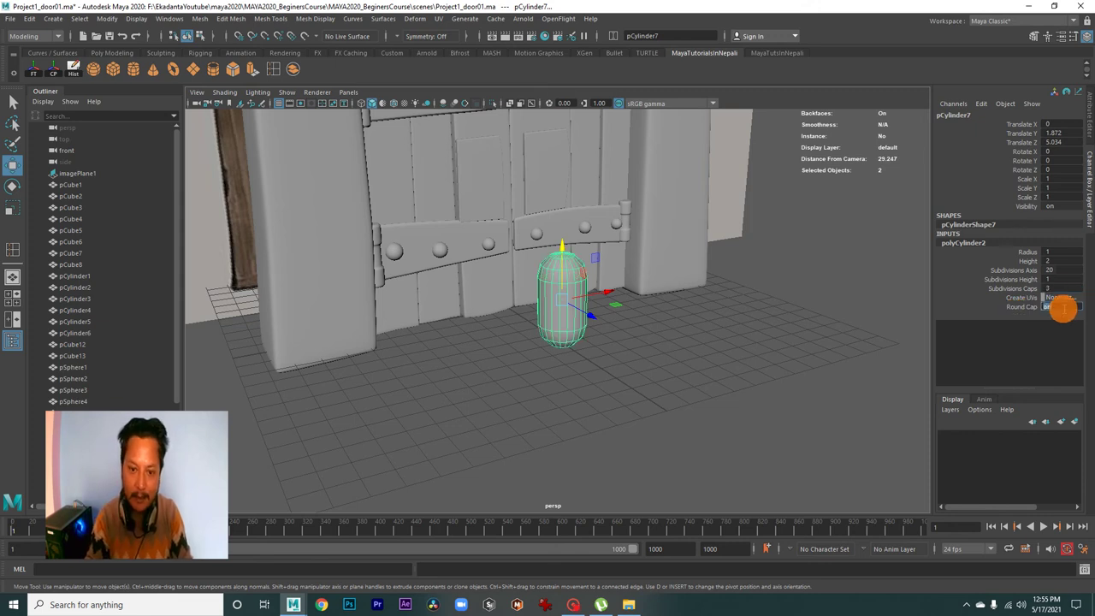
Scale the capsule to 0.36, place it on the right handle, and stretch its top vertices upward
click(620, 452)
click(575, 343)
mouse_move(575, 362)
alt+mouse_down()
mouse_move(576, 338)
mouse_move(630, 407)
mouse_move(592, 384)
mouse_move(652, 425)
alt+mouse_up()
key(space)
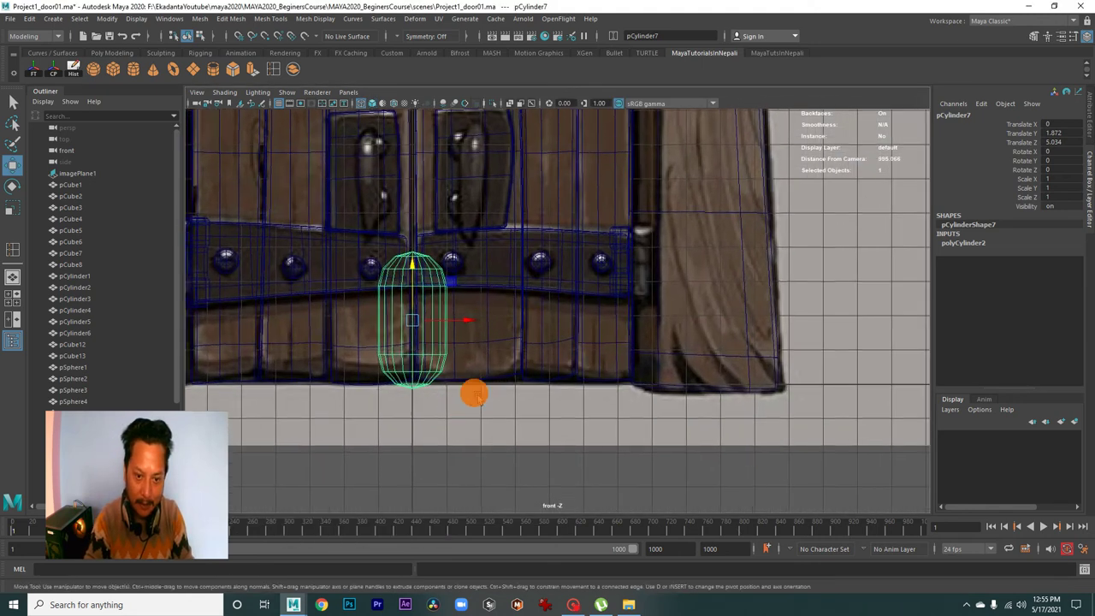
alt+middle_drag(471, 391, 562, 485)
mouse_move(561, 484)
mouse_down()
mouse_move(484, 416)
mouse_move(452, 415)
mouse_move(511, 438)
mouse_move(562, 362)
mouse_move(587, 276)
mouse_up()
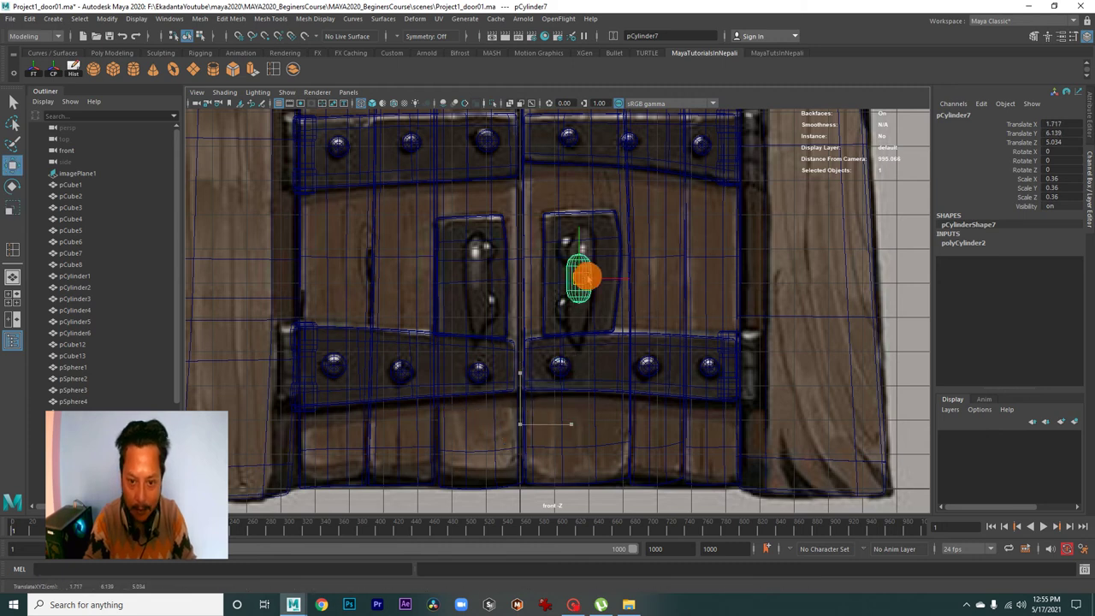
scroll(587, 269, up, 3)
scroll(578, 394, up, 2)
drag(565, 347, 573, 349)
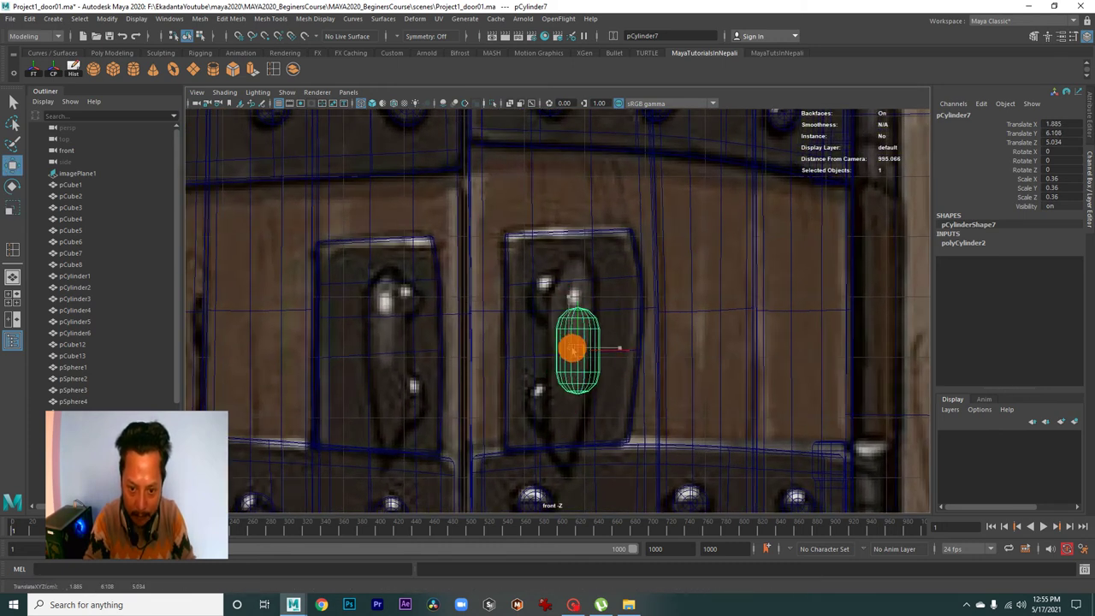
right_drag(549, 331, 522, 286)
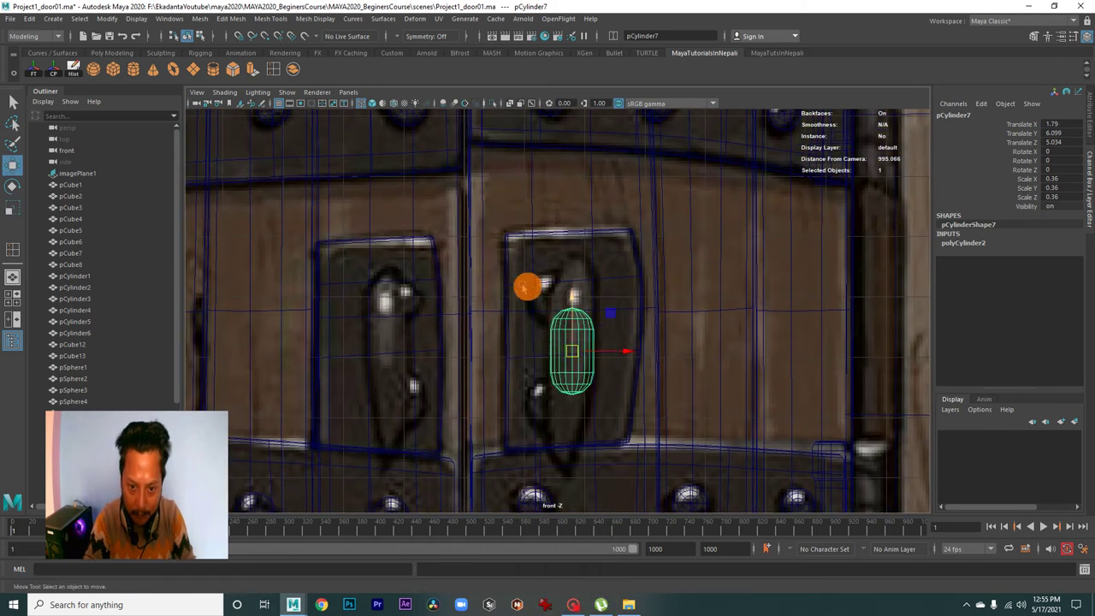
mouse_move(557, 299)
mouse_down()
mouse_move(626, 349)
mouse_move(576, 316)
mouse_up()
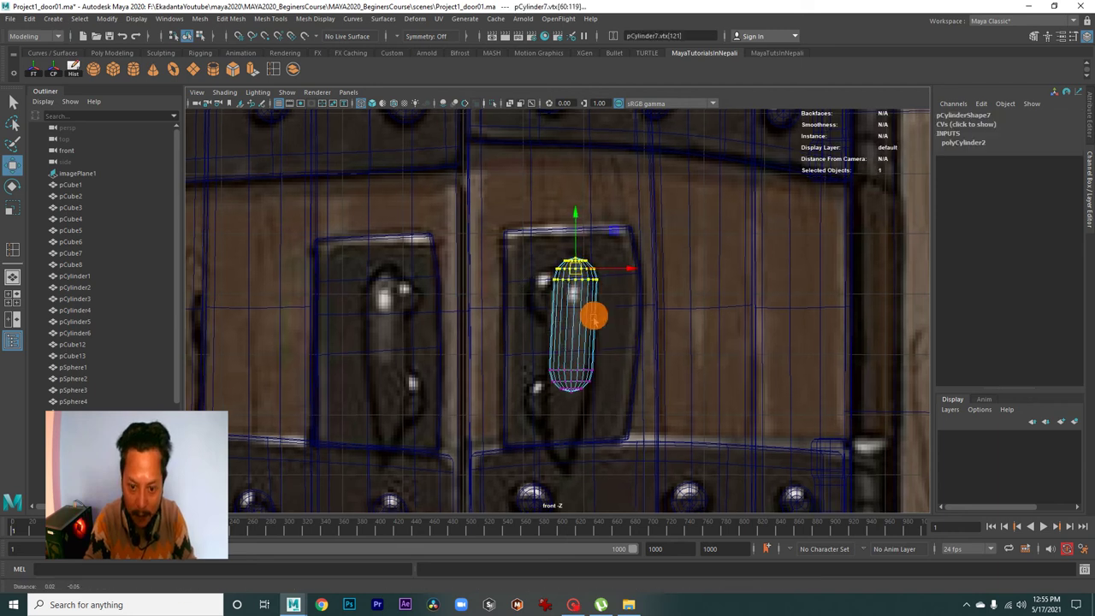
Select the capsule's bottom vertex ring and scale it to resize the grip's end
alt+middle_drag(594, 313, 513, 277)
drag(513, 277, 648, 377)
key(r)
mouse_move(570, 333)
mouse_down()
mouse_move(569, 317)
mouse_move(563, 400)
mouse_up()
key(w)
scroll(552, 395, up, 3)
alt+middle_drag(542, 391, 589, 454)
mouse_move(664, 334)
alt+mouse_down()
mouse_move(640, 359)
mouse_move(714, 373)
alt+mouse_up()
Move and scale the middle vertex ring to reshape the handle's profile
drag(626, 286, 486, 212)
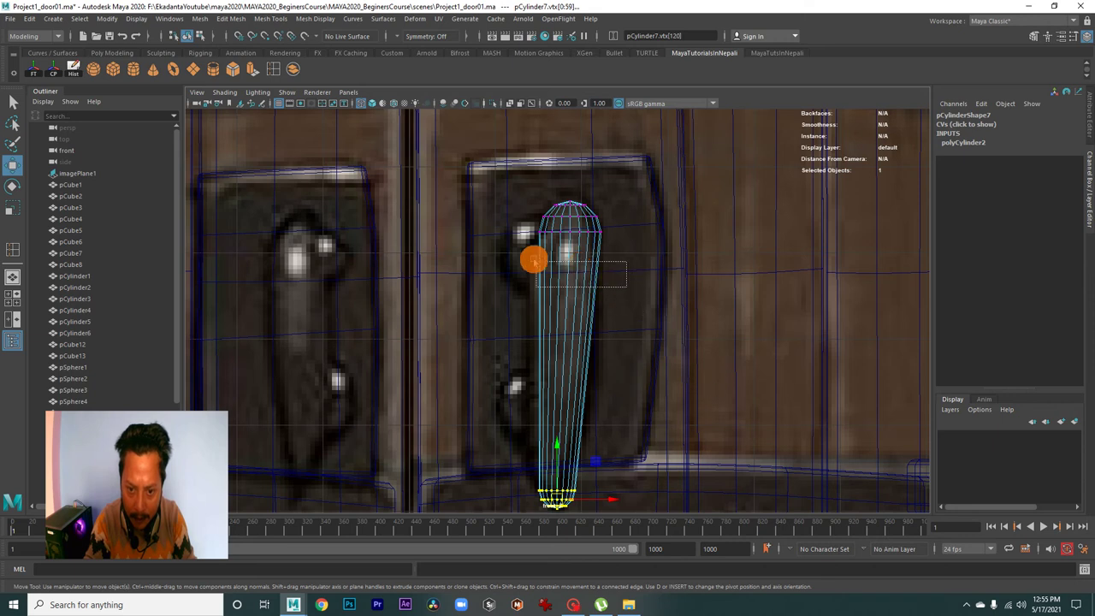
drag(563, 267, 572, 274)
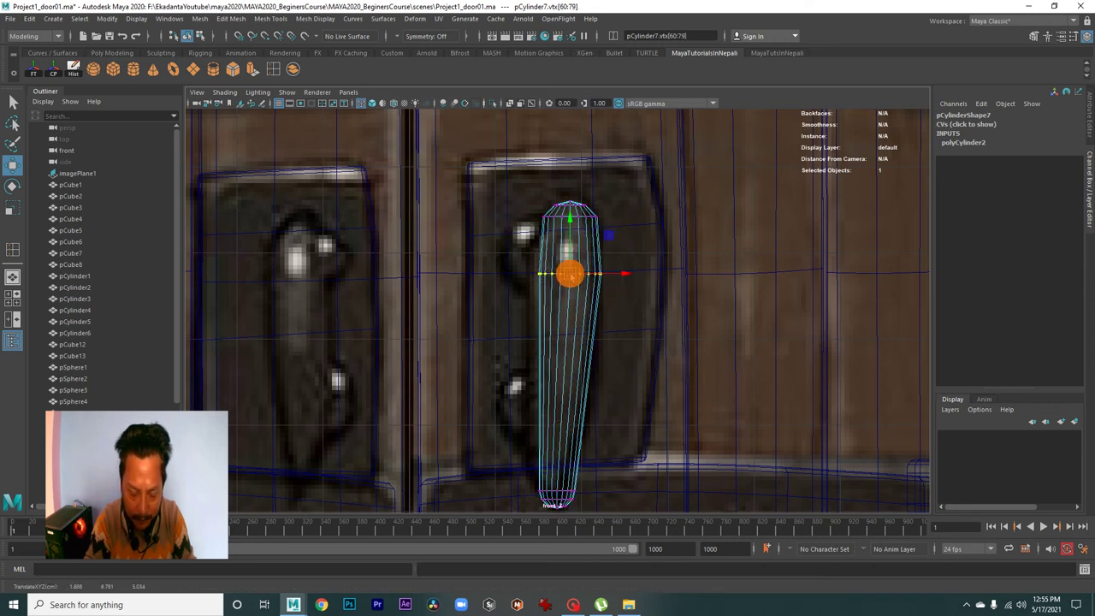
key(r)
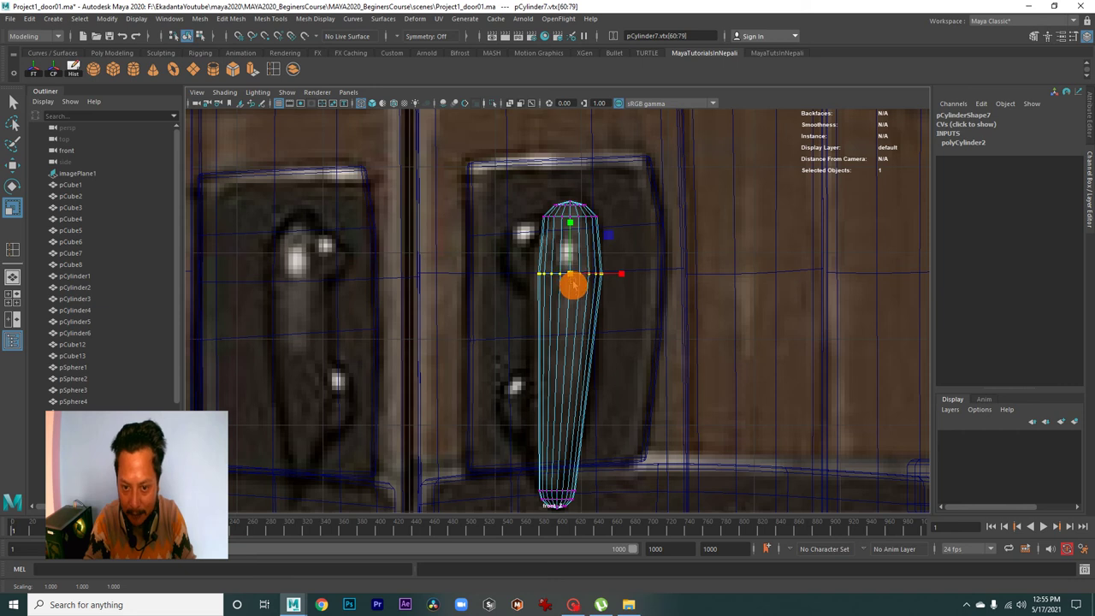
alt+middle_drag(573, 285, 572, 316)
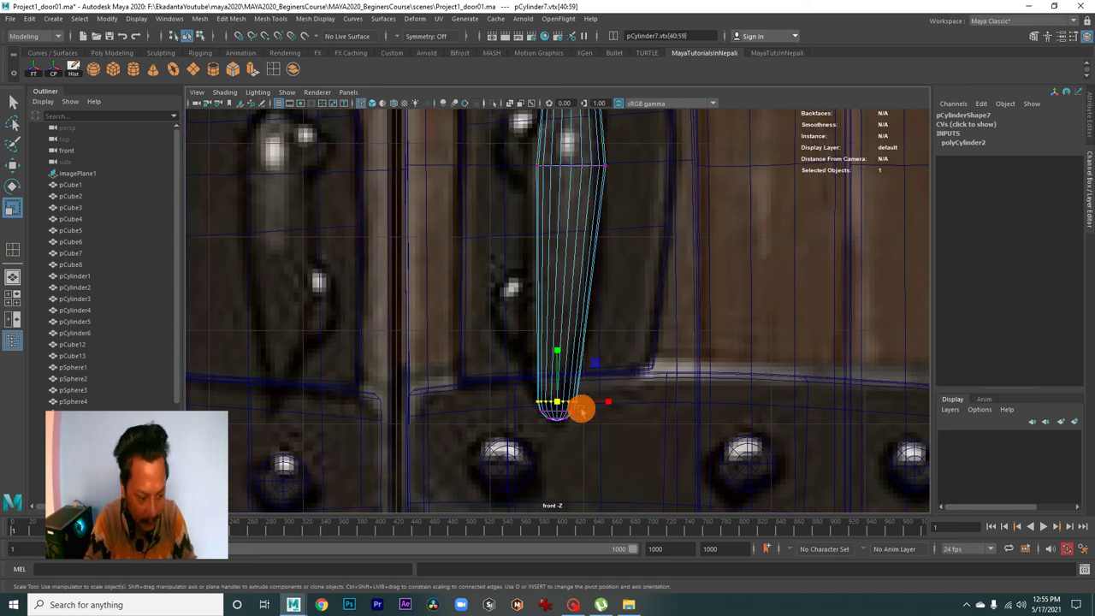
key(w)
drag(559, 403, 561, 358)
Select and scale the bottom vertex ring to taper the grip's narrow end
scroll(604, 376, down, 3)
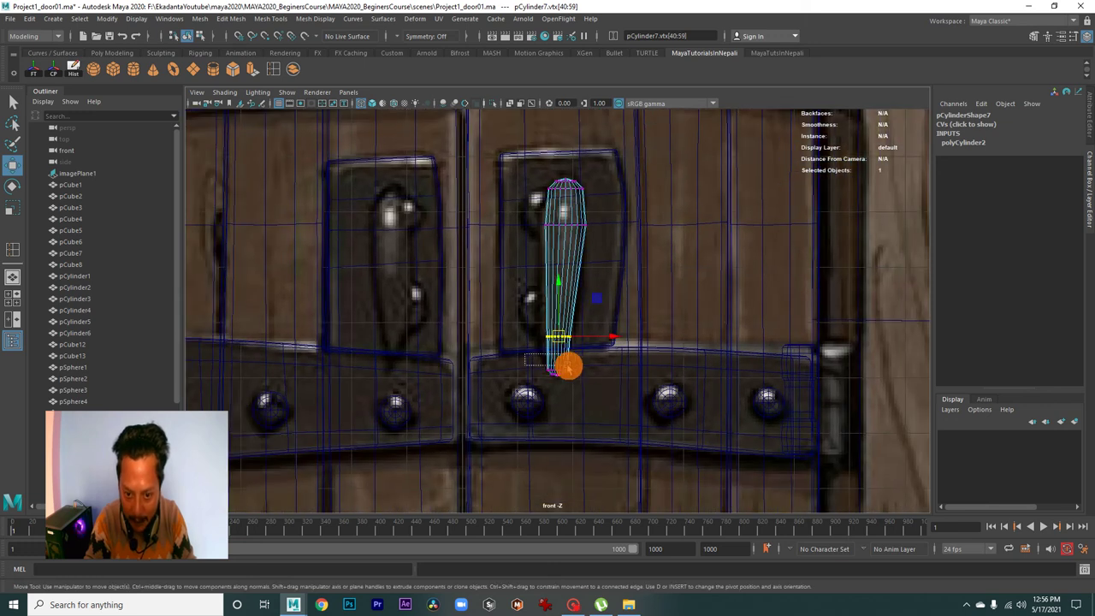
scroll(587, 371, up, 3)
mouse_move(528, 391)
mouse_down()
mouse_move(558, 381)
mouse_move(579, 417)
mouse_move(528, 362)
mouse_move(560, 374)
mouse_up()
key(r)
key(w)
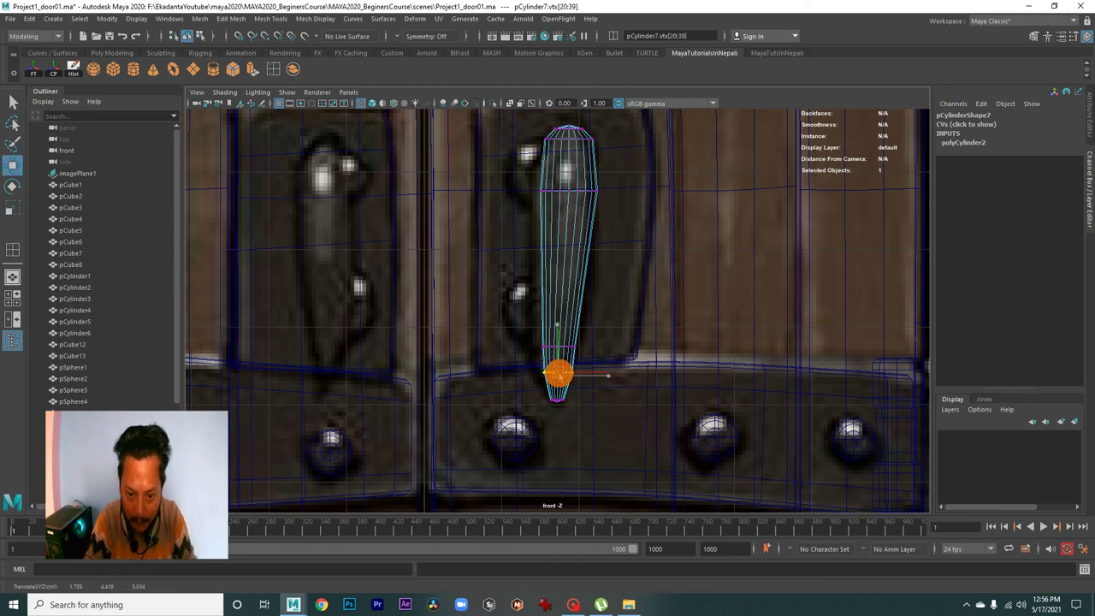
scroll(708, 391, down, 3)
Return the handle cylinder to Object Mode and go back to the full front view
key(space)
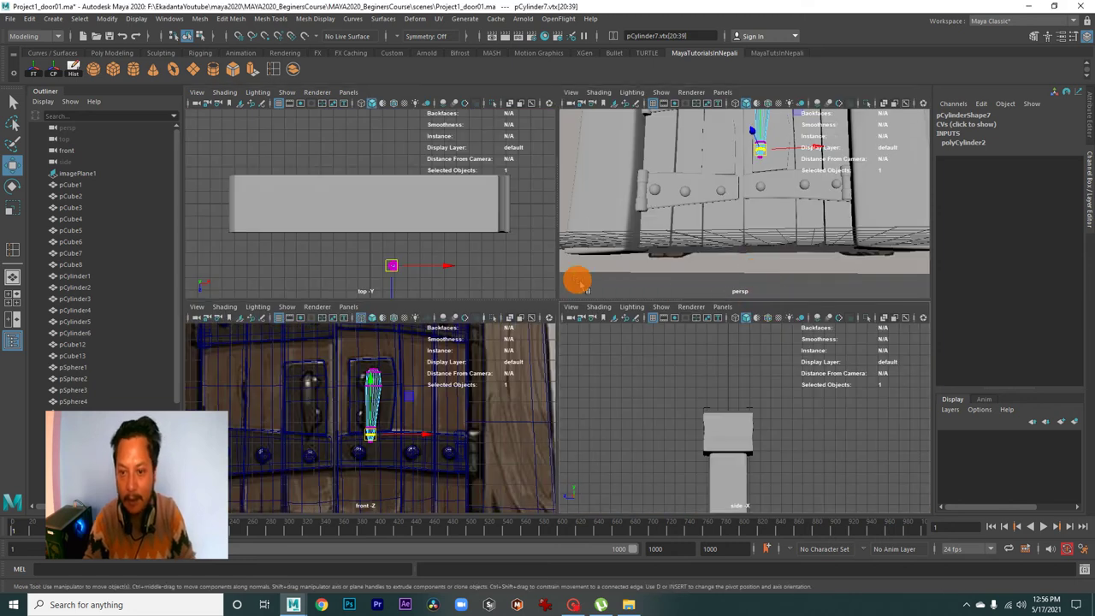
key(space)
mouse_move(741, 236)
alt+mouse_down()
mouse_move(590, 273)
mouse_move(612, 257)
alt+mouse_up()
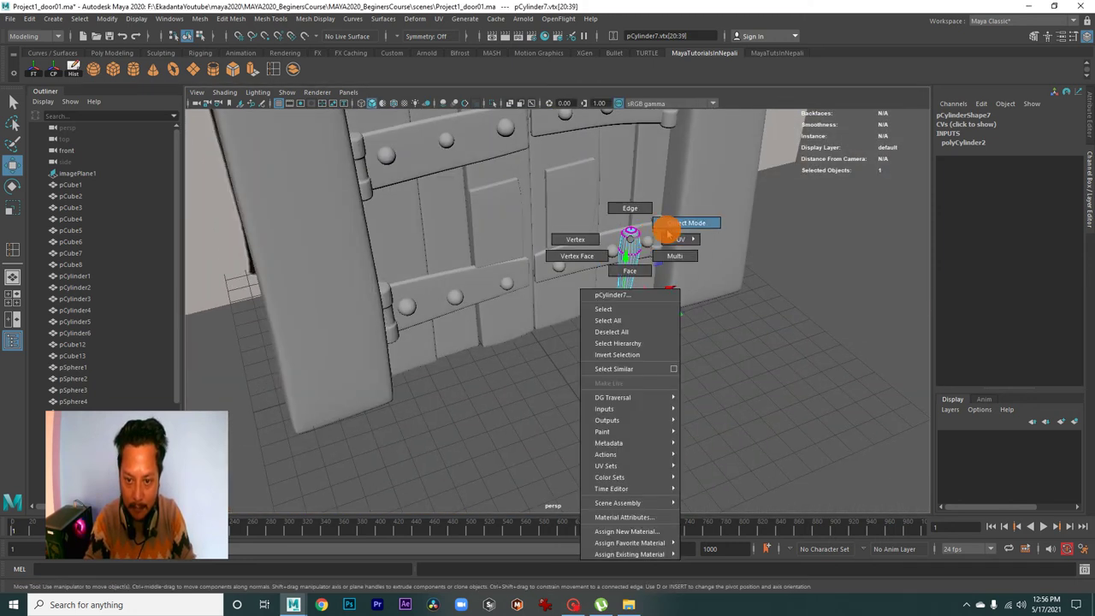
right_drag(628, 240, 664, 228)
click(784, 316)
mouse_move(574, 330)
alt+mouse_down()
mouse_move(681, 330)
mouse_move(713, 428)
mouse_move(628, 369)
alt+mouse_up()
click(564, 326)
alt+drag(564, 326, 606, 348)
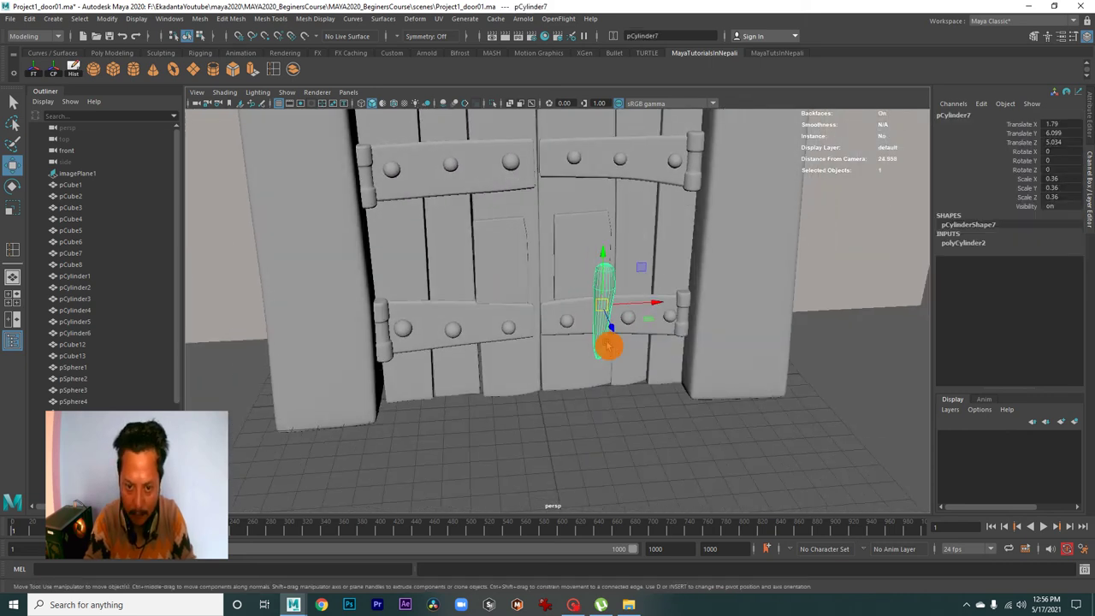
key(space)
key(space)
scroll(515, 415, up, 3)
Duplicate the handle, place the copy on the left door and tilt it about 4.5 on Z
scroll(515, 415, up, 2)
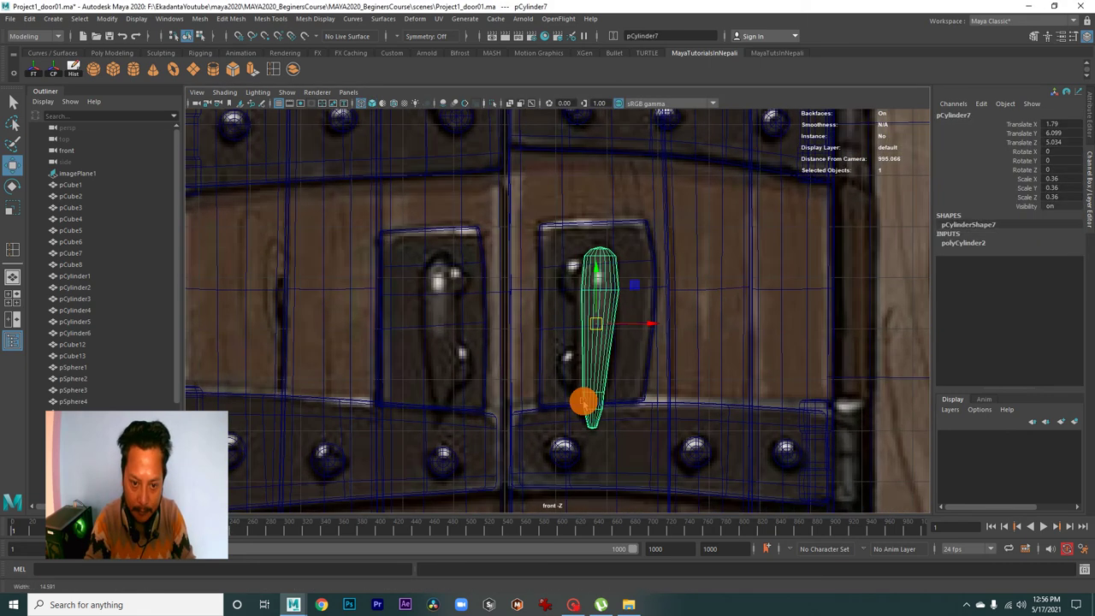
key(ctrl+d)
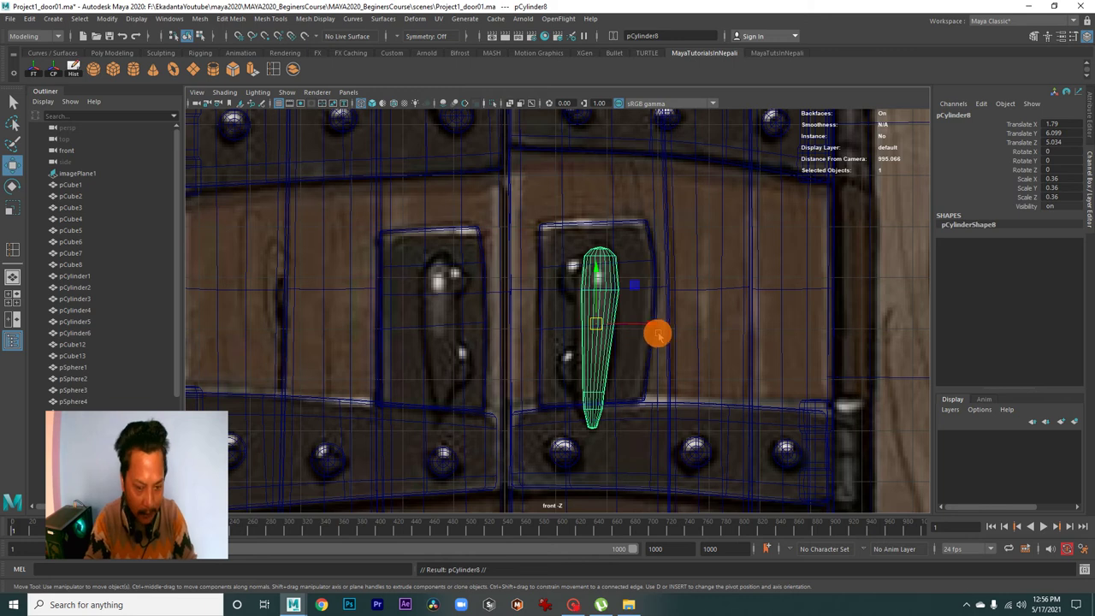
drag(652, 332, 495, 343)
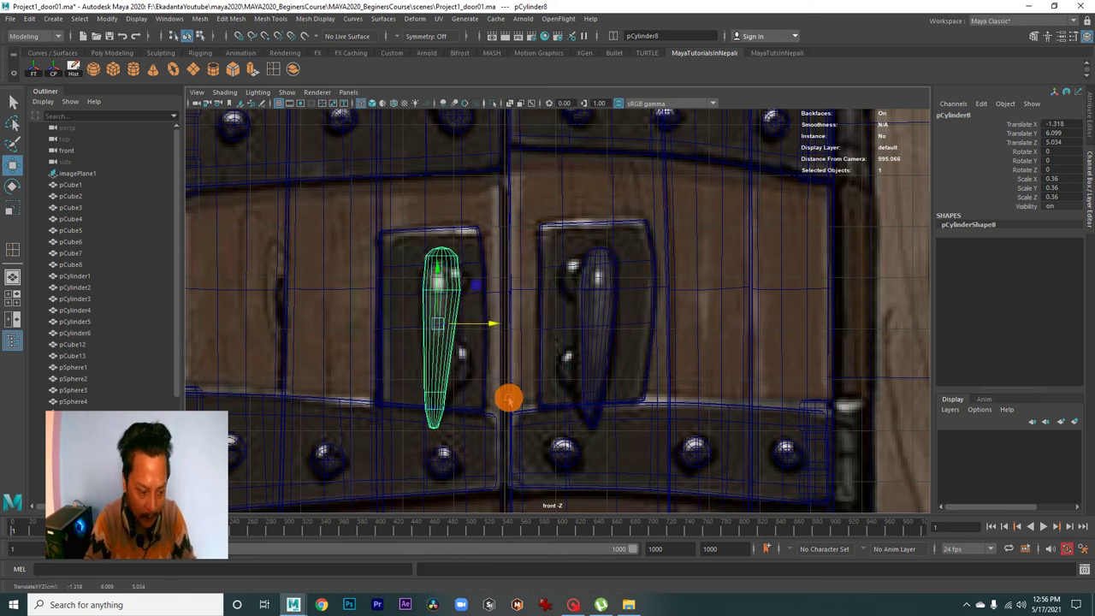
key(e)
drag(461, 387, 464, 379)
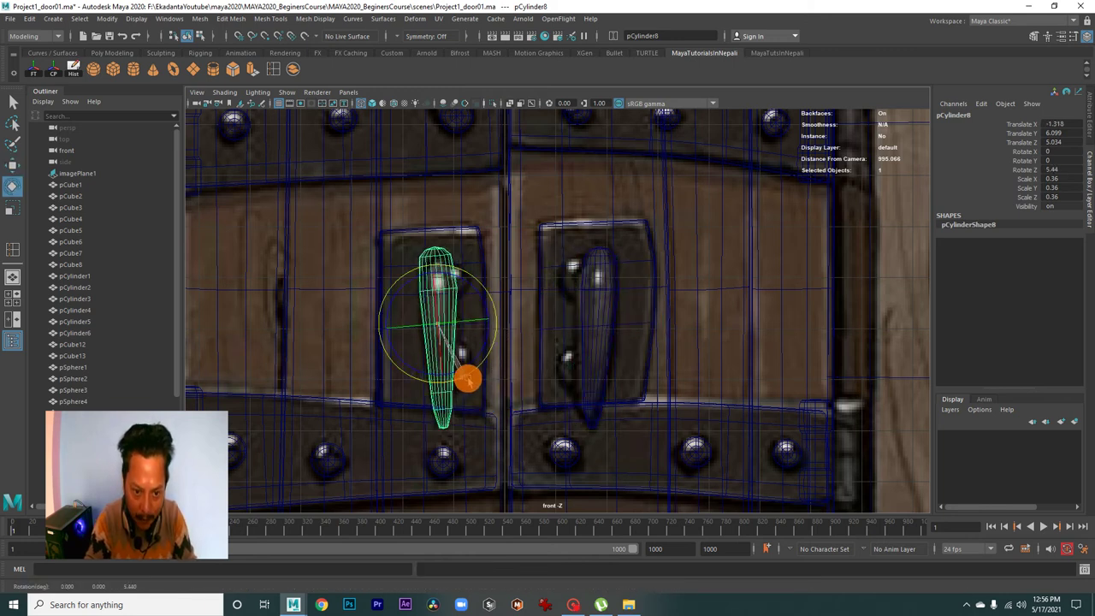
alt+middle_drag(464, 379, 523, 392)
alt+right_drag(523, 392, 560, 391)
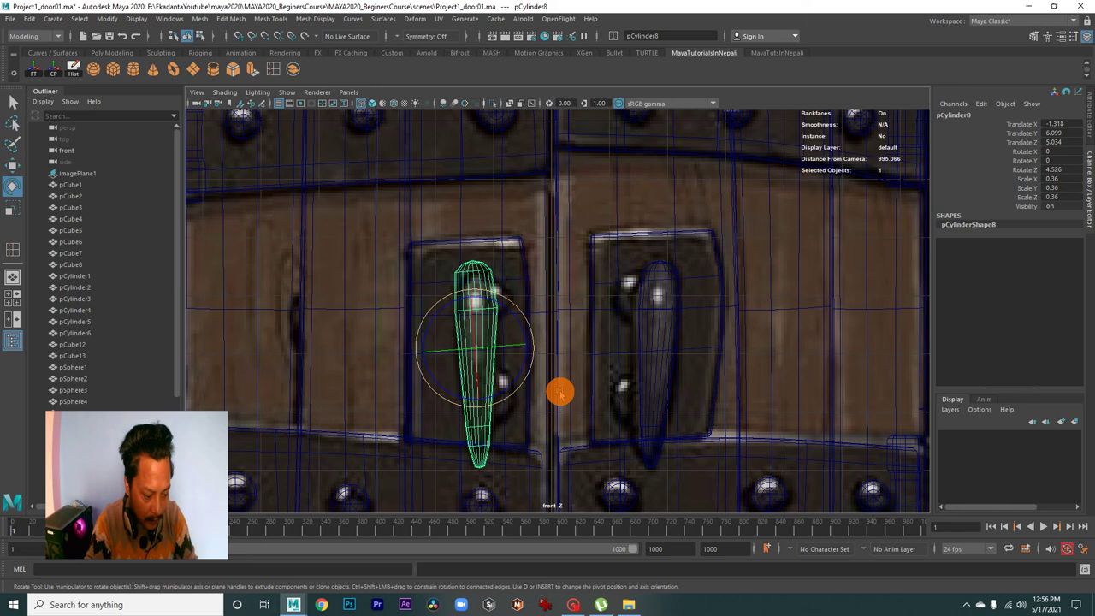
key(w)
drag(482, 348, 477, 343)
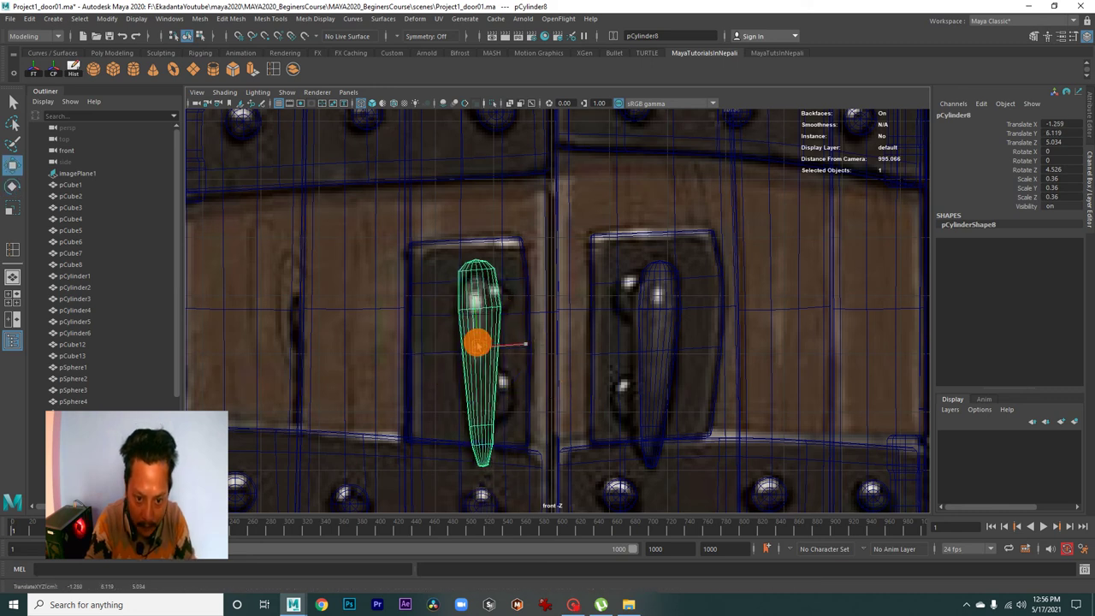
alt+middle_drag(484, 371, 470, 337)
alt+right_drag(469, 337, 479, 382)
Reshape the copy's vertices, lowering and shifting the bottom rows to lengthen the handle
right_click(479, 382)
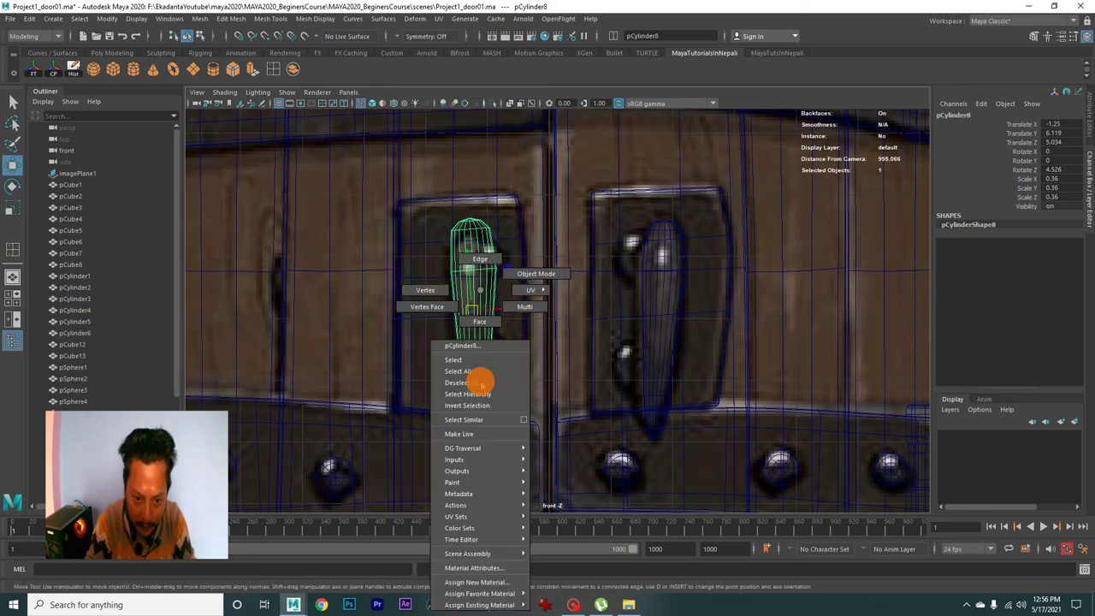
click(429, 290)
drag(529, 411, 462, 436)
drag(472, 394, 466, 413)
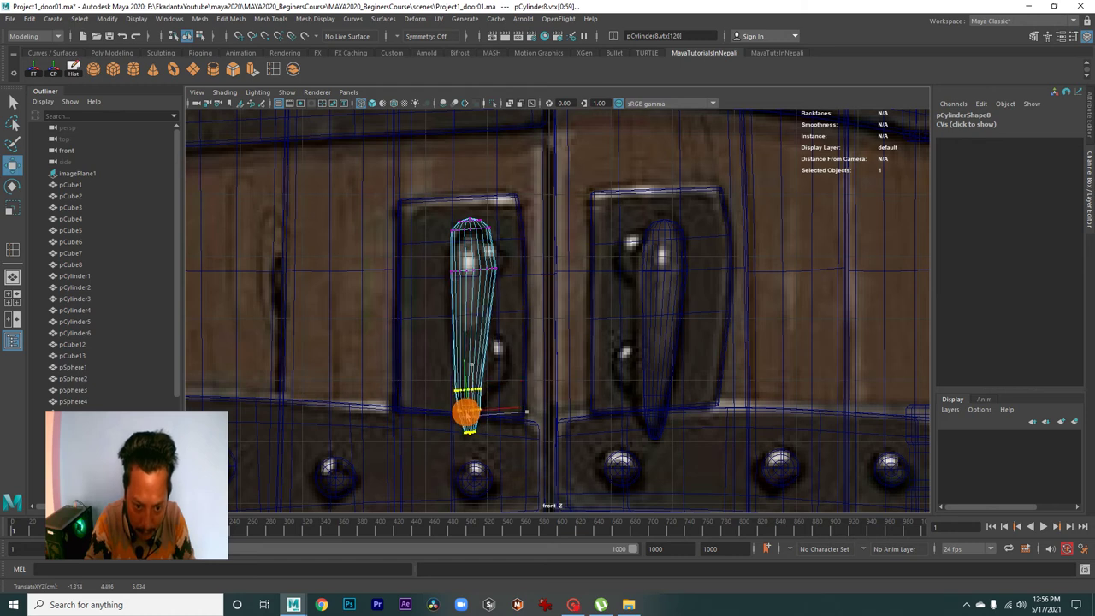
drag(521, 409, 518, 409)
mouse_move(431, 373)
mouse_down()
mouse_move(496, 402)
mouse_move(519, 389)
mouse_up()
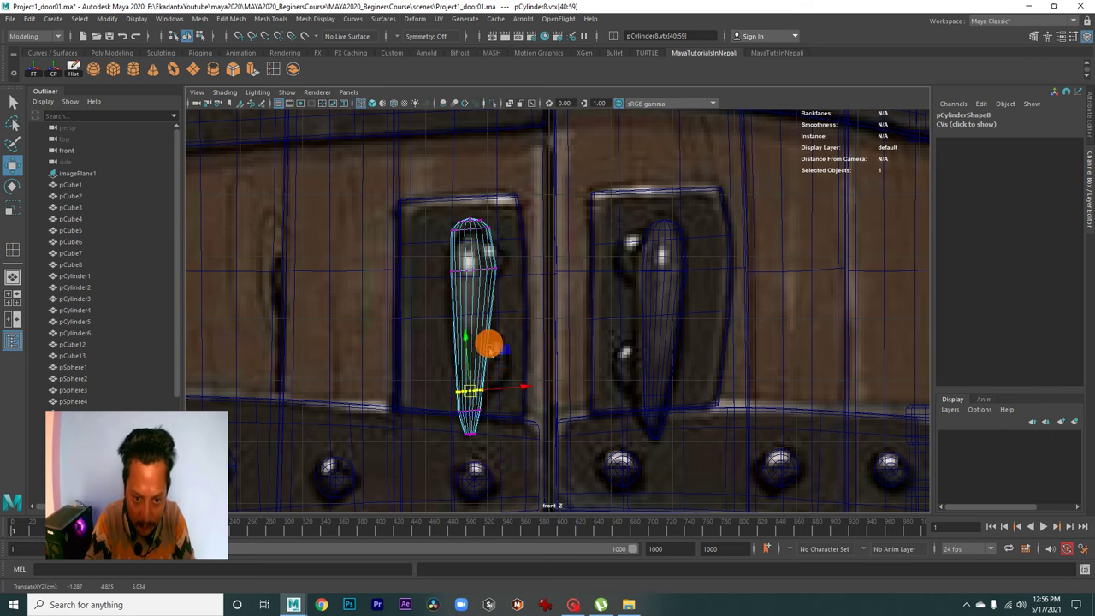
alt+middle_drag(490, 343, 513, 408)
drag(437, 349, 518, 376)
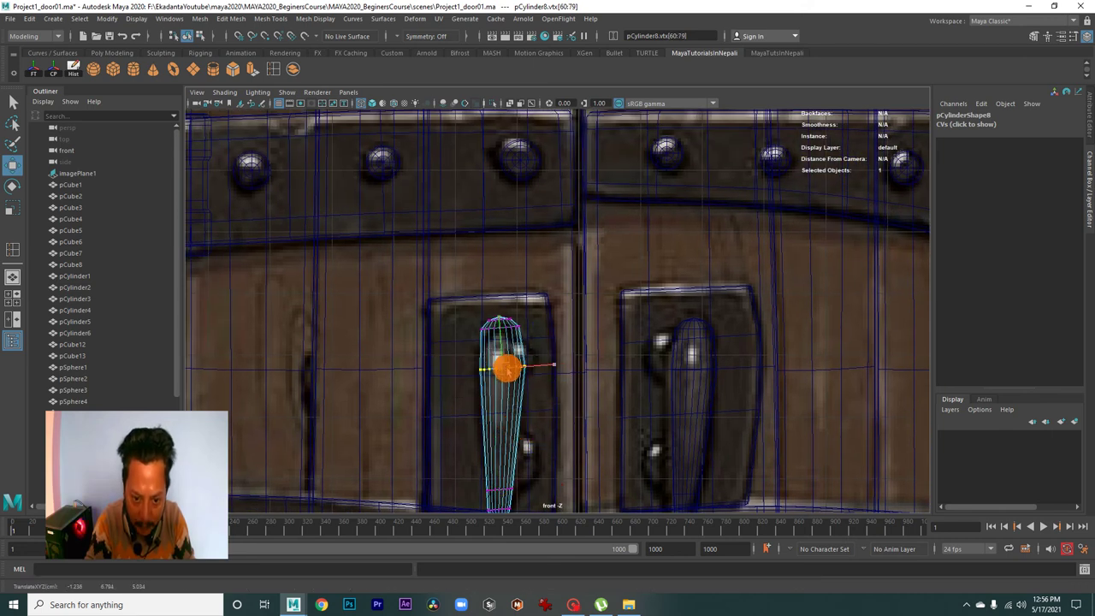
drag(449, 290, 546, 354)
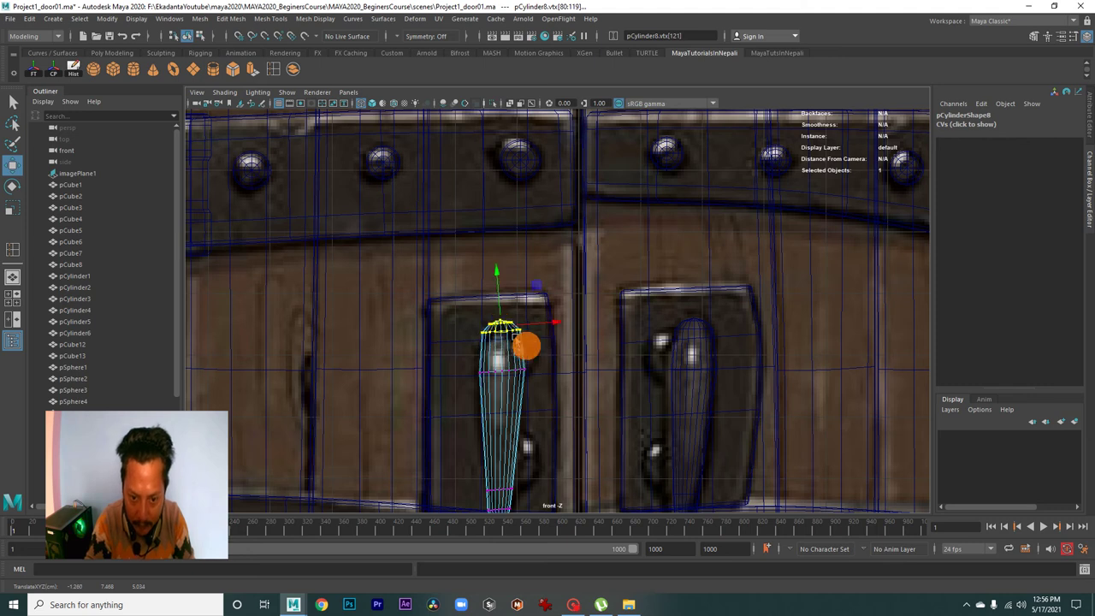
Duplicate the handle again and push the new copy to the door's back side
key(a)
key(space)
key(space)
scroll(696, 317, up, 5)
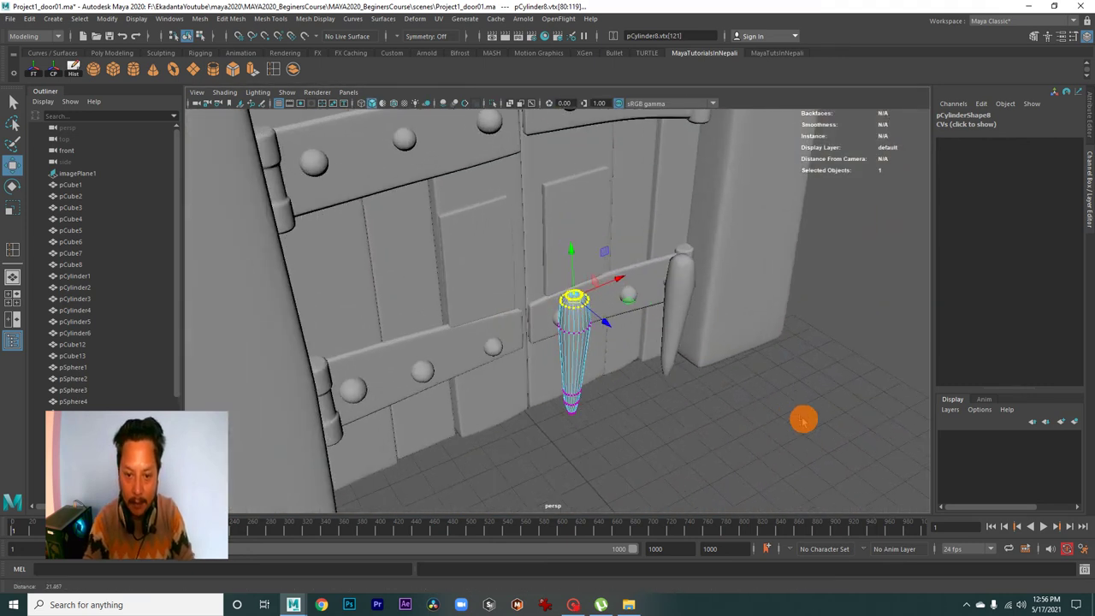
right_drag(575, 338, 625, 322)
mouse_move(633, 274)
alt+mouse_down()
mouse_move(738, 418)
mouse_move(555, 352)
mouse_move(624, 345)
mouse_move(608, 295)
alt+mouse_up()
click(608, 295)
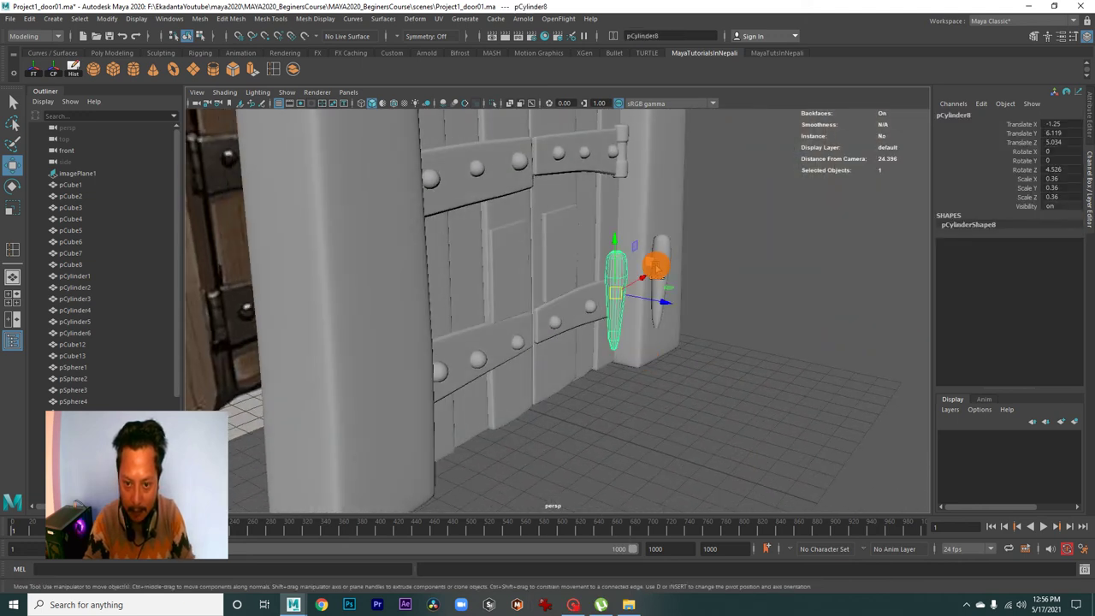
key(shift+d)
alt+drag(652, 379, 675, 411)
mouse_move(714, 301)
mouse_down()
mouse_move(617, 284)
mouse_move(605, 326)
mouse_up()
click(628, 303)
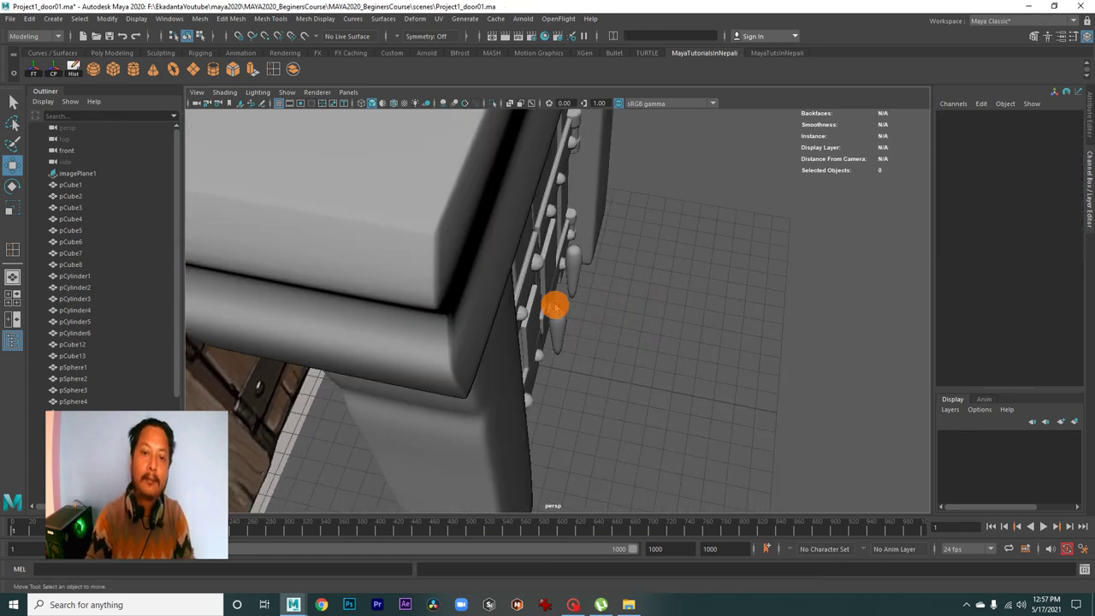
Move both back-side handles slightly closer to the door along Z
click(554, 309)
shift+click(569, 258)
drag(629, 279, 626, 280)
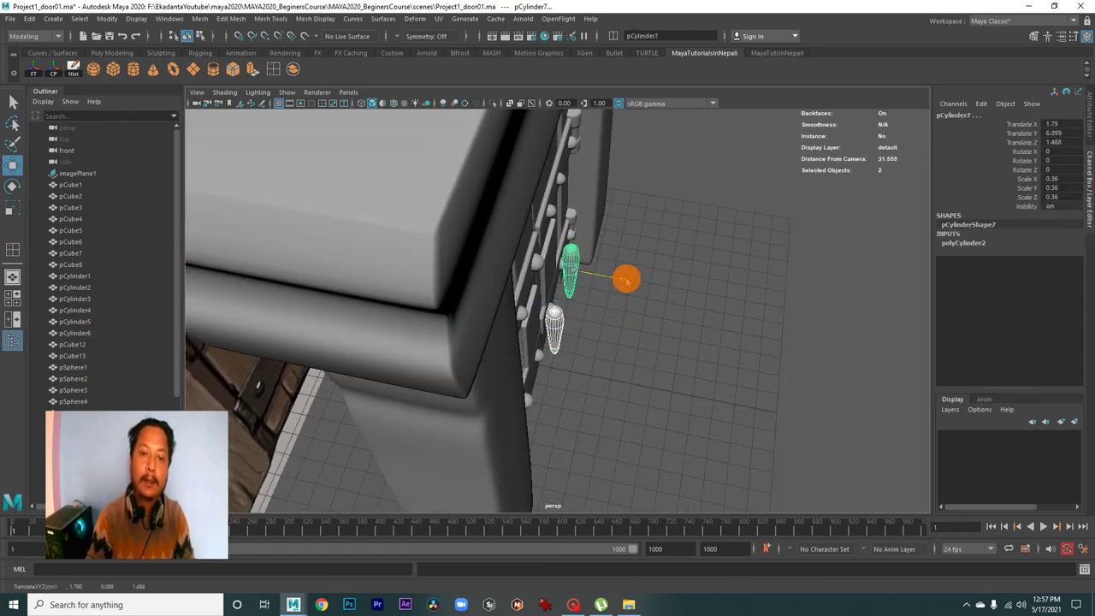
click(637, 318)
Maximize the front view and create a new poly cylinder, pCylinder9
alt+drag(636, 318, 537, 317)
key(space)
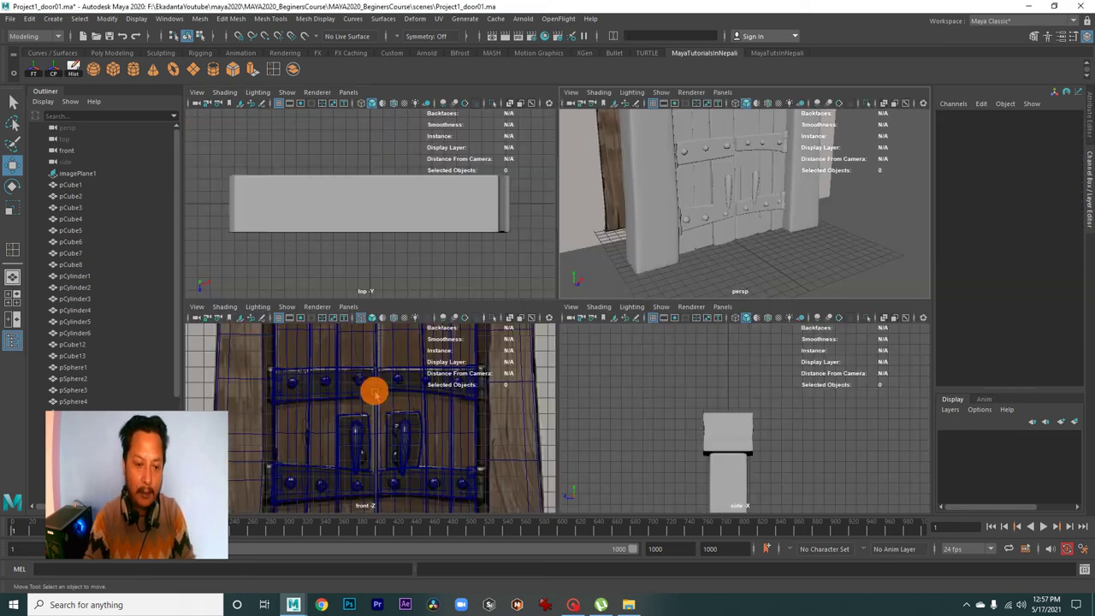
key(space)
scroll(510, 334, up, 2)
scroll(508, 310, up, 1)
scroll(521, 320, up, 3)
scroll(624, 331, down, 2)
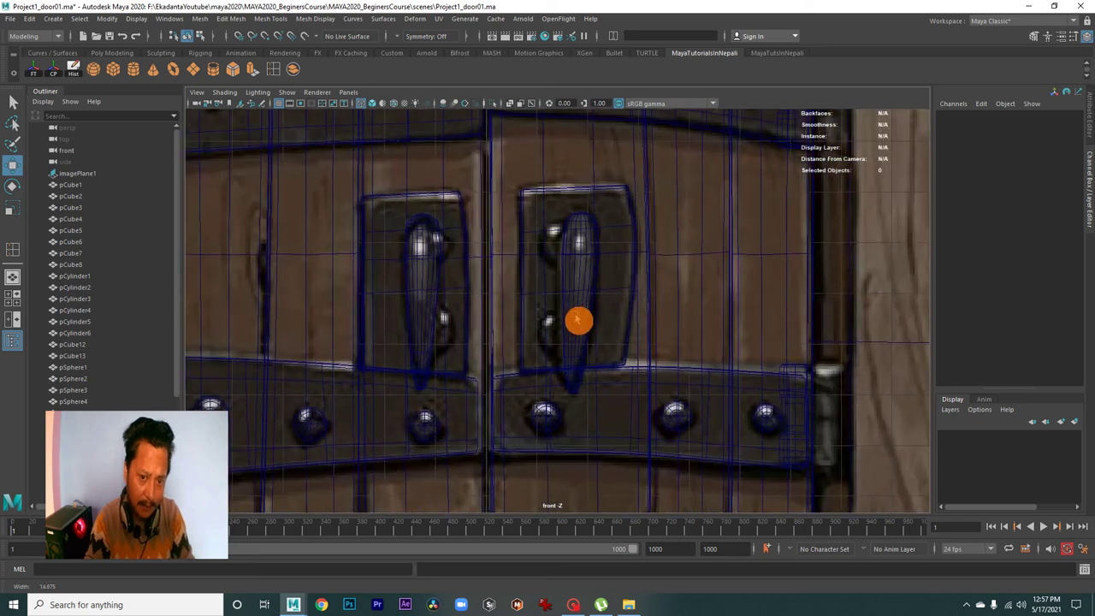
click(72, 180)
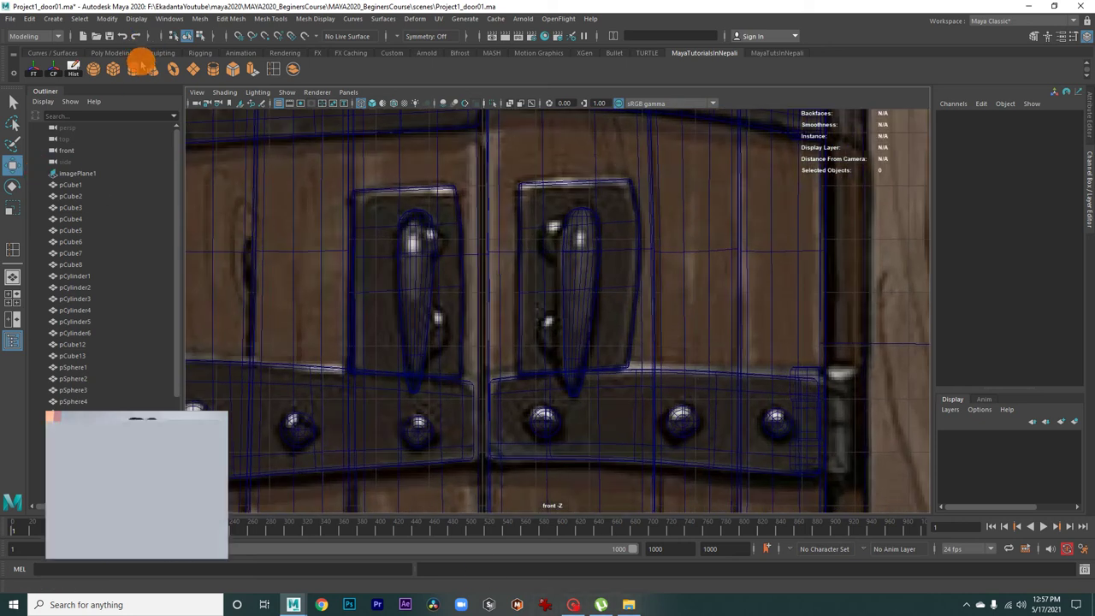
key(a)
click(497, 374)
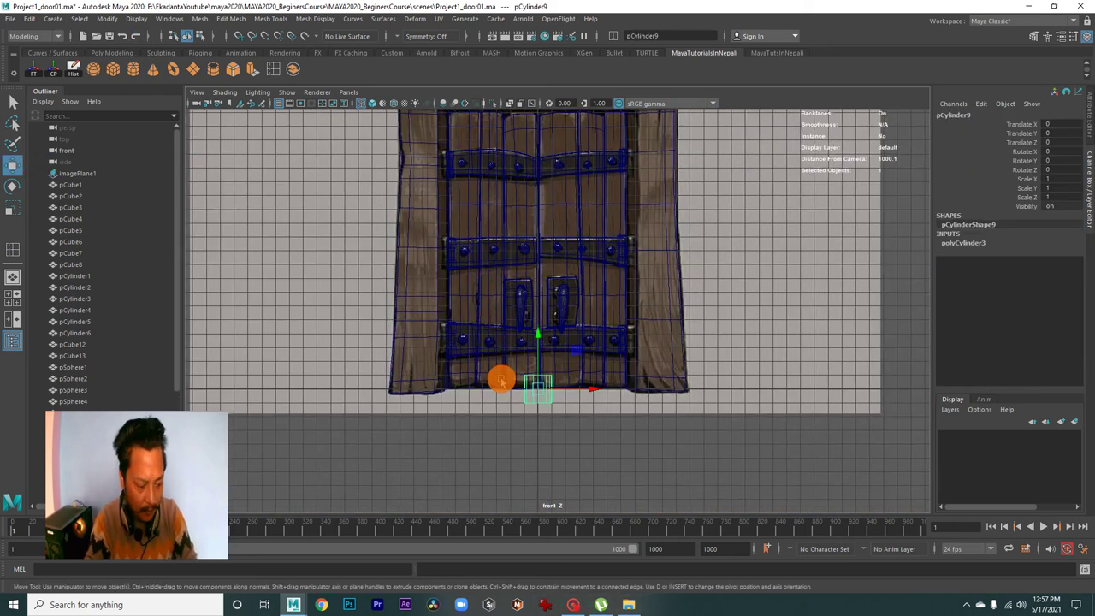
Rotate the new cylinder 90 degrees around X
key(e)
drag(538, 368, 591, 398)
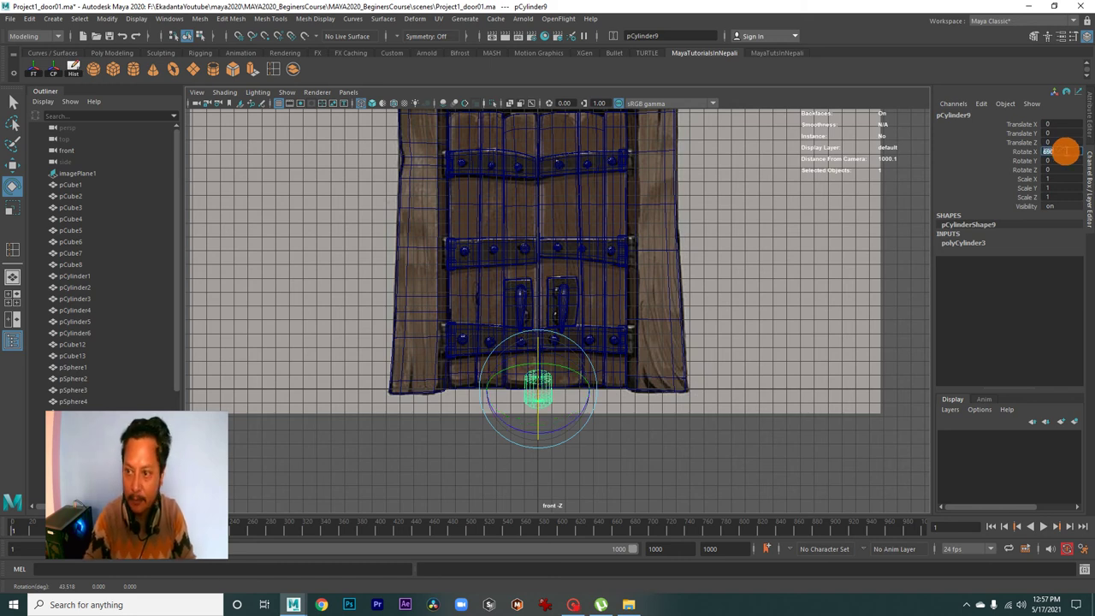
key(Return)
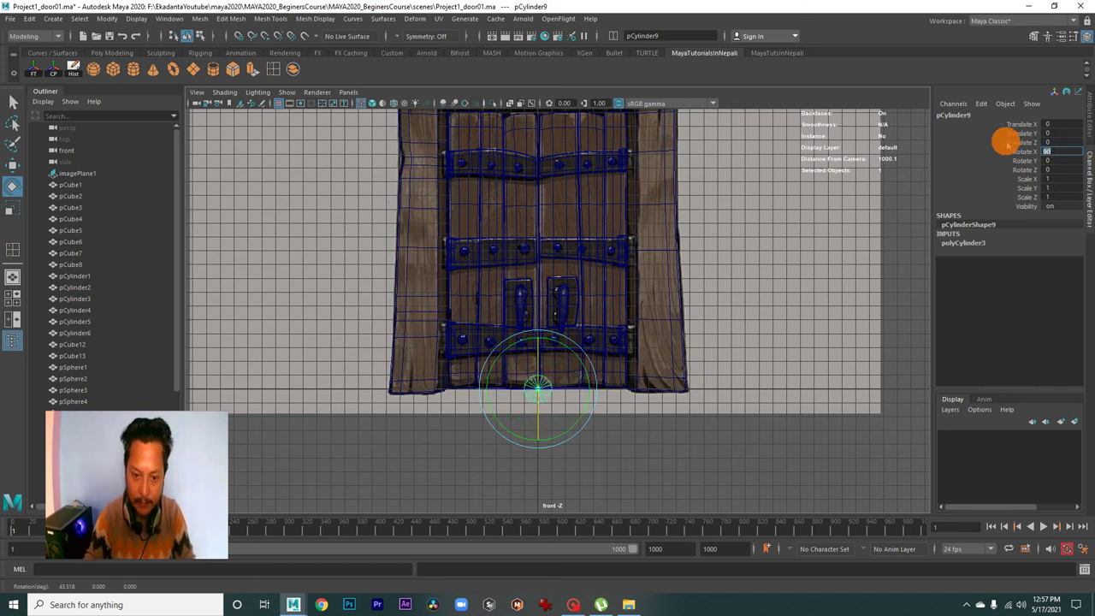
click(716, 443)
scroll(665, 469, up, 1)
Set the cylinder's Subdivisions Axis to 8
click(547, 420)
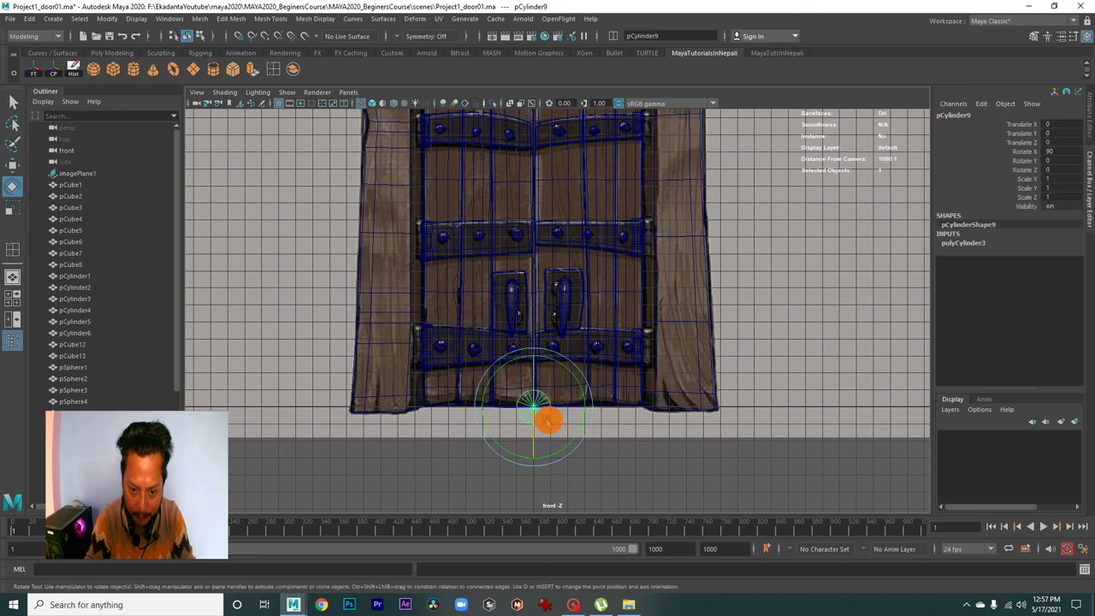
click(974, 243)
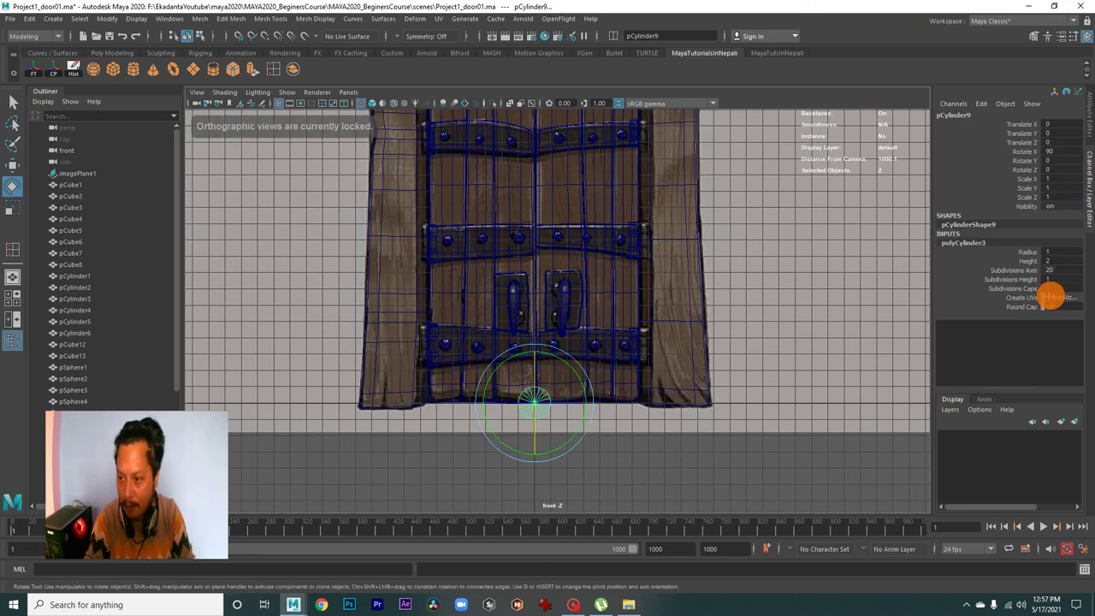
double_click(1060, 270)
text(8)
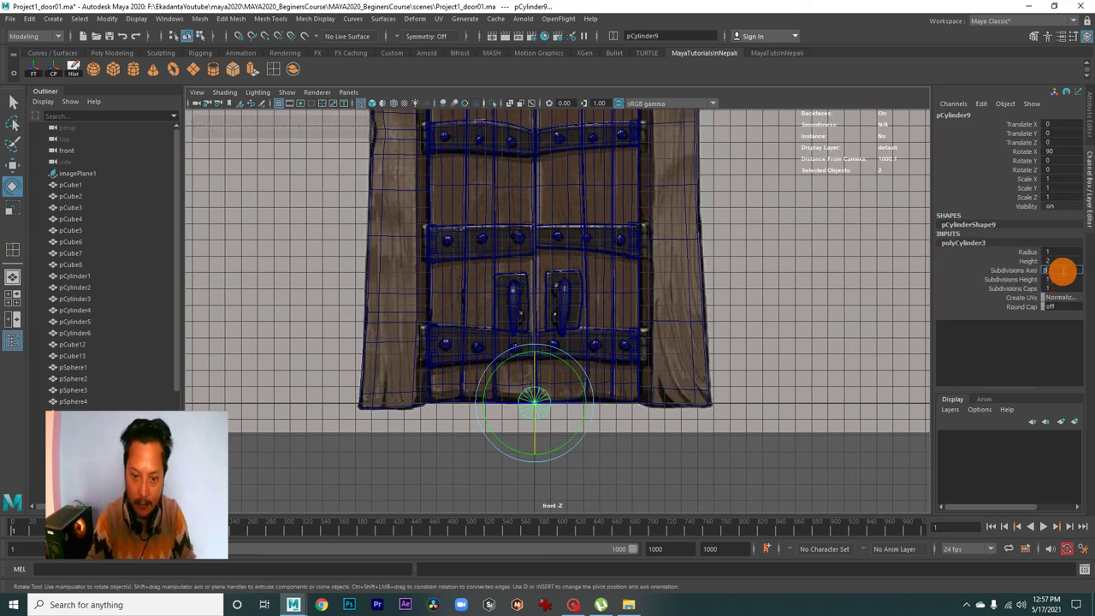
click(754, 440)
Move the cylinder out in front of the door to Translate Z 6.504
key(space)
key(space)
mouse_move(642, 268)
alt+mouse_down()
mouse_move(546, 397)
mouse_move(623, 425)
mouse_move(604, 328)
alt+mouse_up()
click(546, 396)
key(w)
alt+right_drag(604, 328, 809, 379)
alt+drag(809, 379, 640, 313)
Select the edge loops around the cylinder's end caps in Edge mode
right_drag(640, 313, 655, 265)
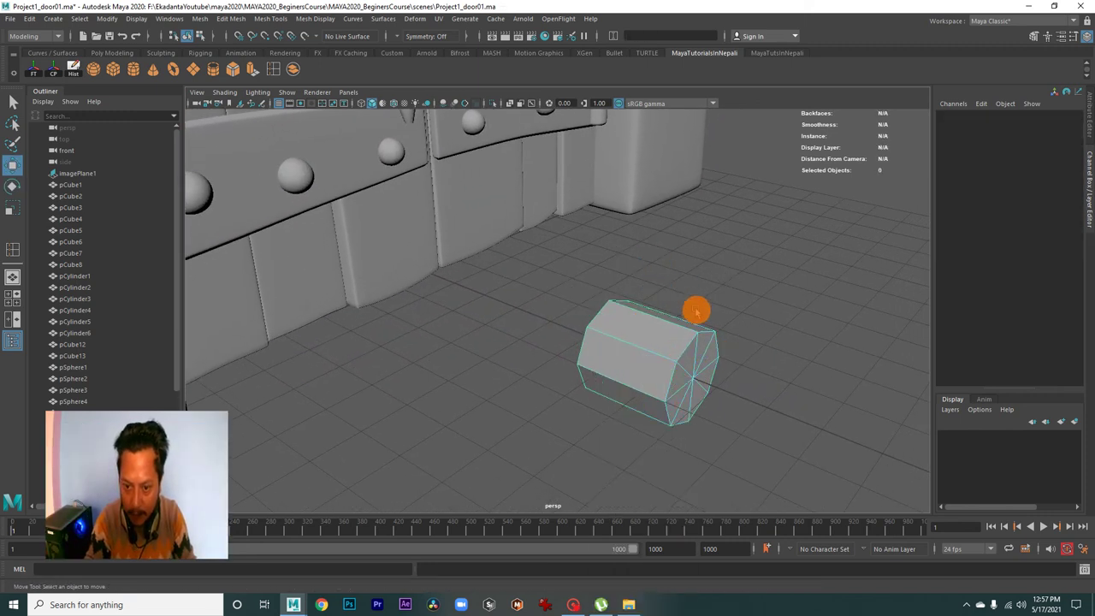
double_click(687, 344)
mouse_move(684, 337)
alt+mouse_down()
mouse_move(664, 362)
mouse_move(689, 398)
alt+mouse_up()
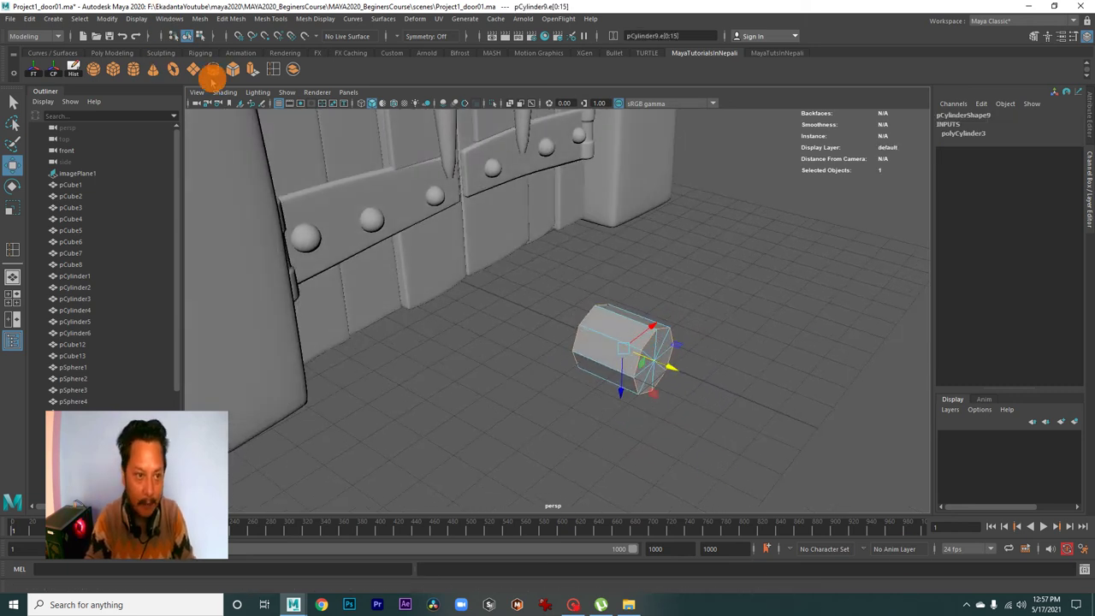
Apply polyBevel6 to the end-cap edges with Fraction 0.1 and 2 Segments
click(234, 69)
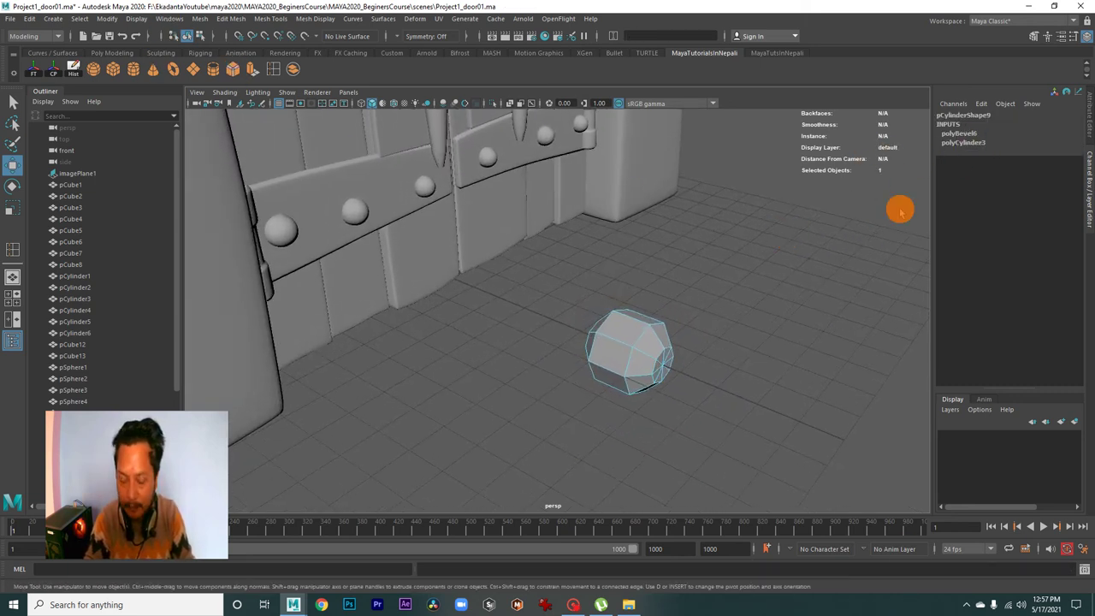
click(966, 134)
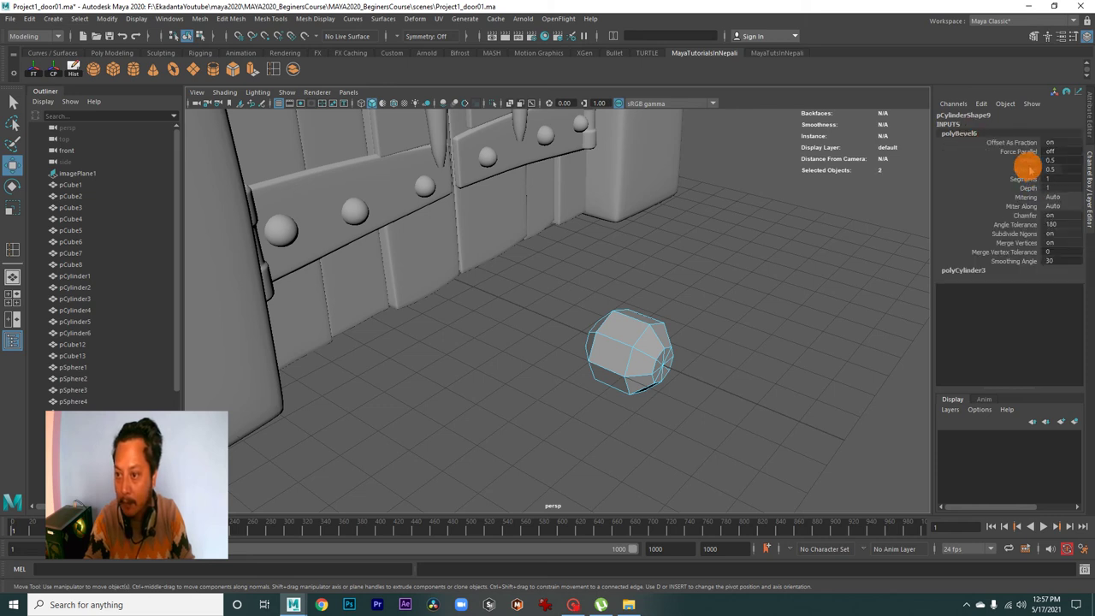
key(t)
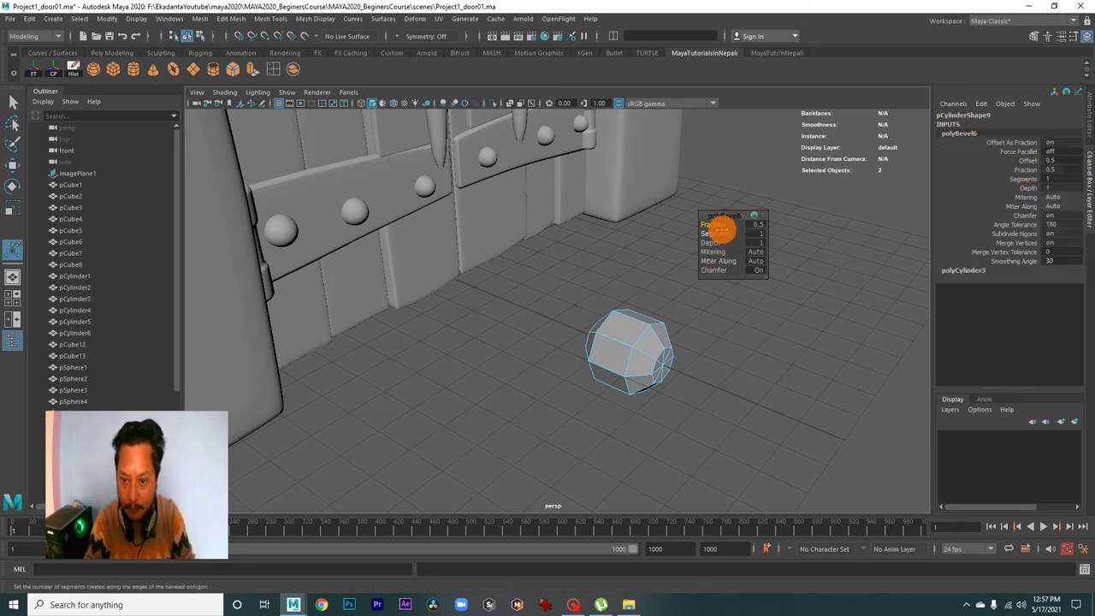
drag(715, 224, 714, 224)
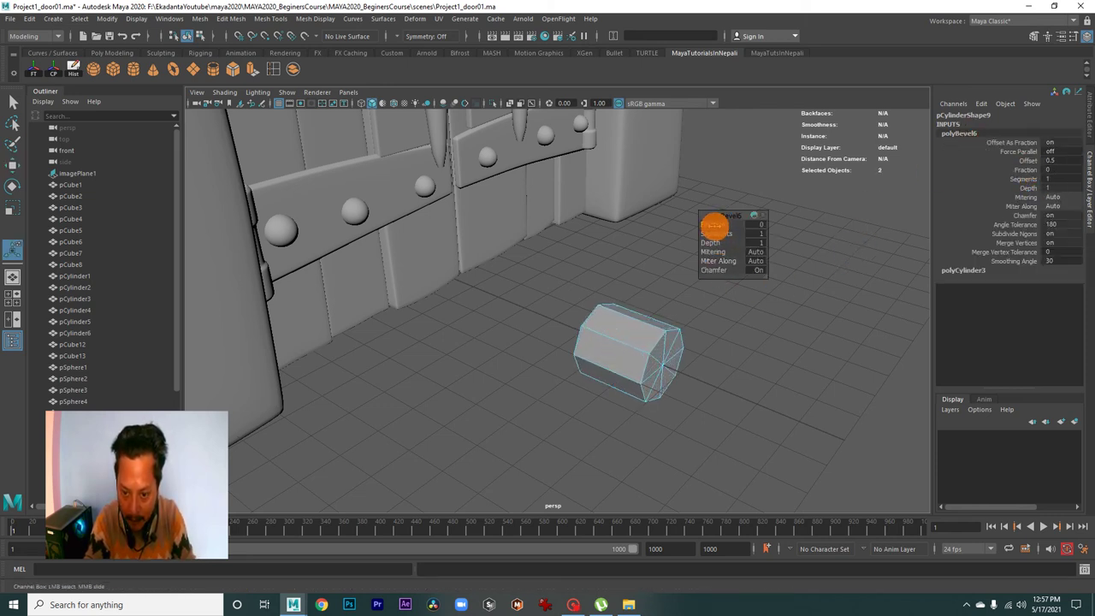
click(757, 234)
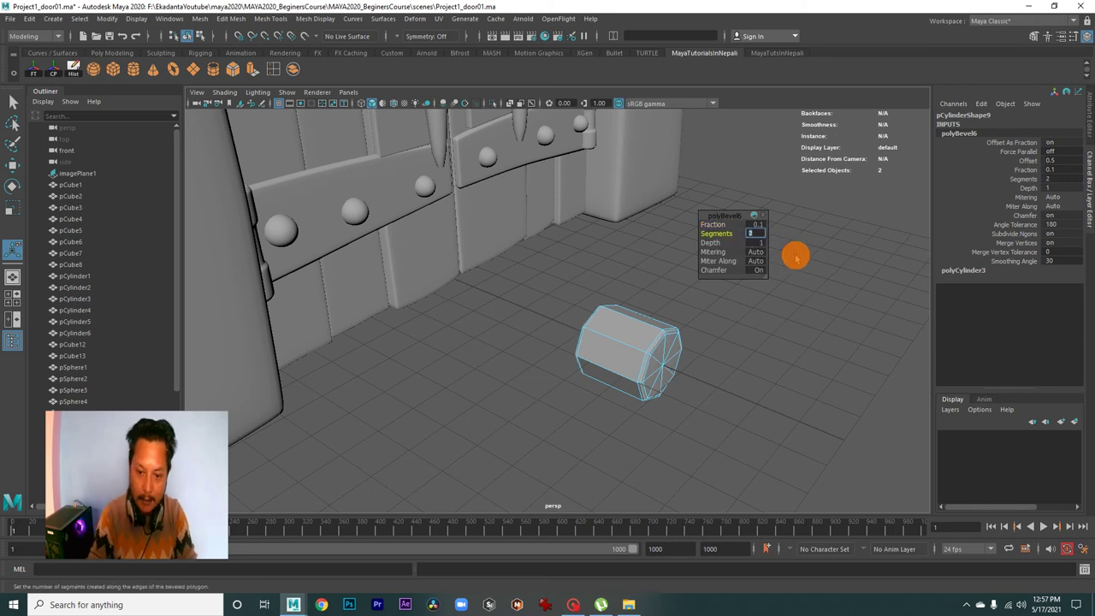
right_drag(652, 351, 642, 342)
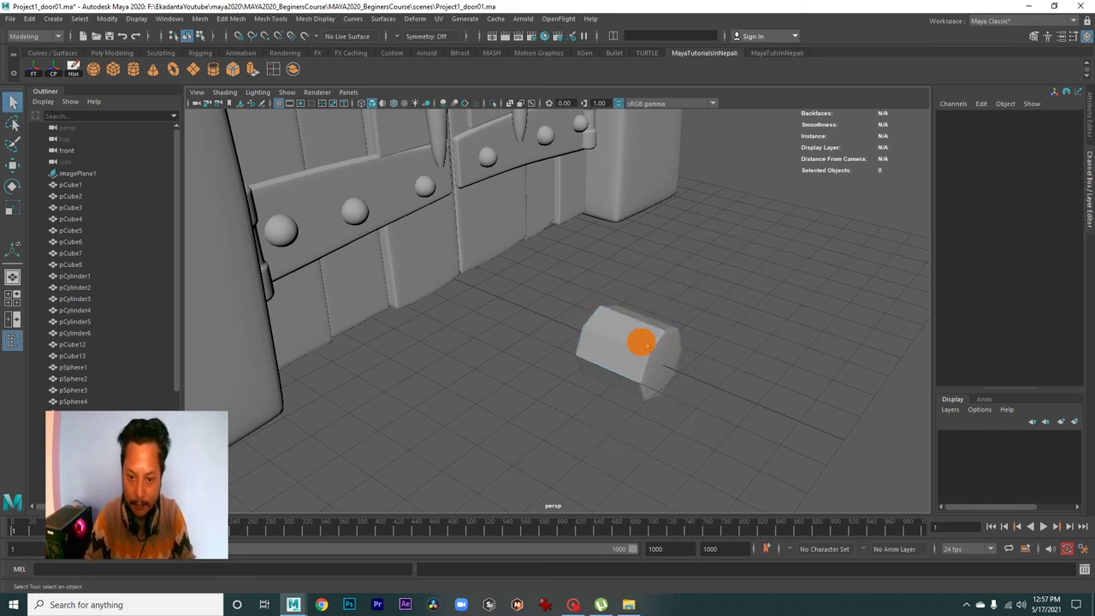
click(641, 342)
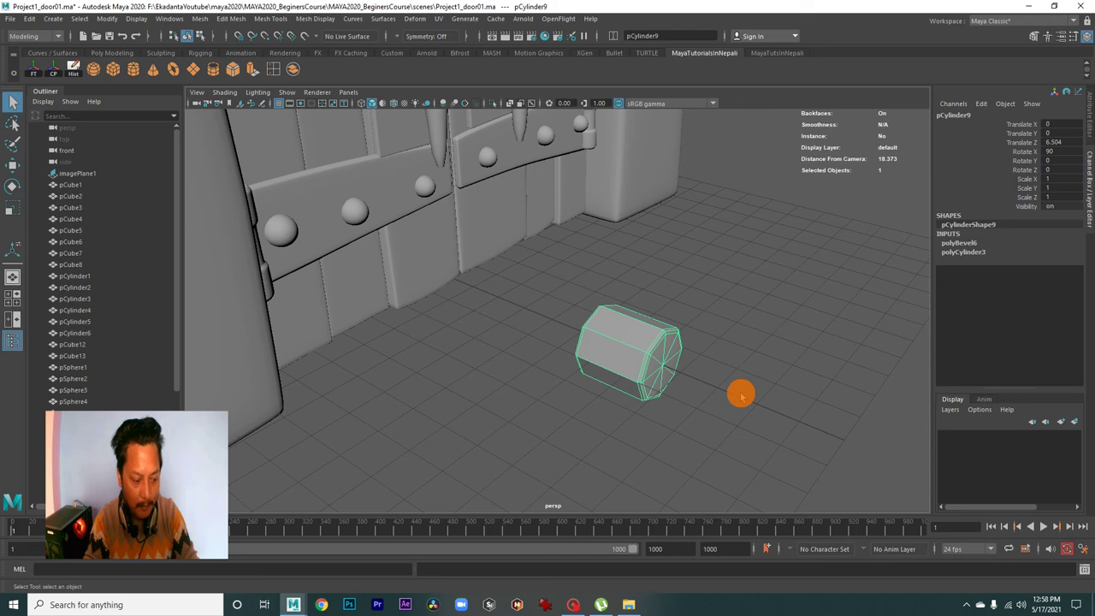
Raise the cylinder to the right handle and scale it down to about 0.28
key(w)
mouse_move(738, 391)
alt+mouse_down()
mouse_move(689, 357)
mouse_move(697, 371)
mouse_move(493, 282)
mouse_move(571, 389)
alt+mouse_up()
mouse_move(513, 419)
mouse_down()
mouse_move(484, 274)
mouse_move(506, 310)
mouse_move(547, 322)
mouse_up()
key(space)
key(space)
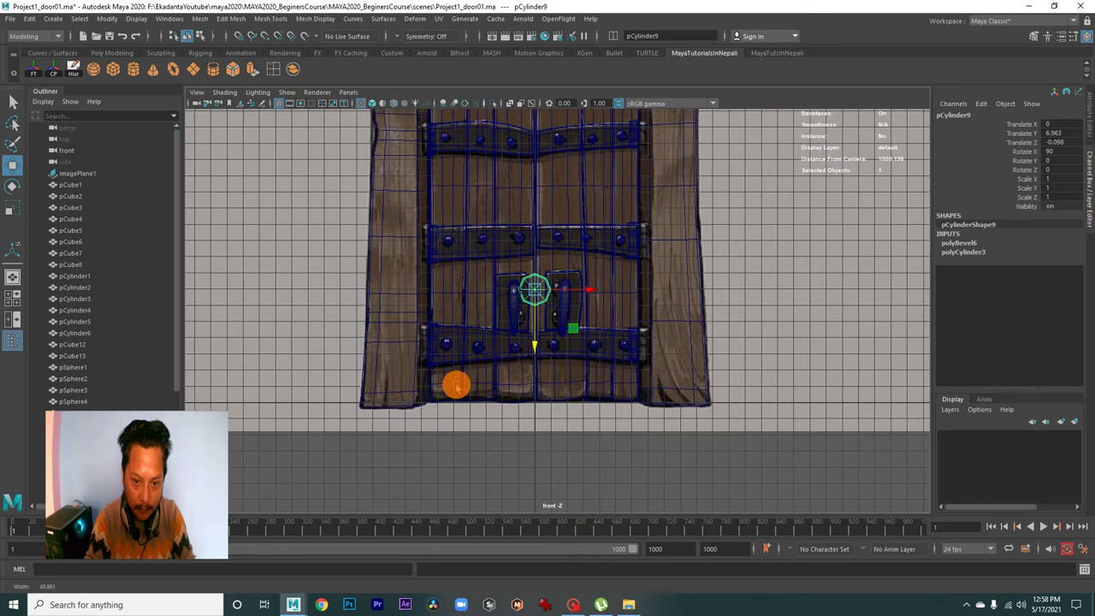
alt+right_drag(454, 383, 613, 477)
key(r)
drag(521, 276, 494, 274)
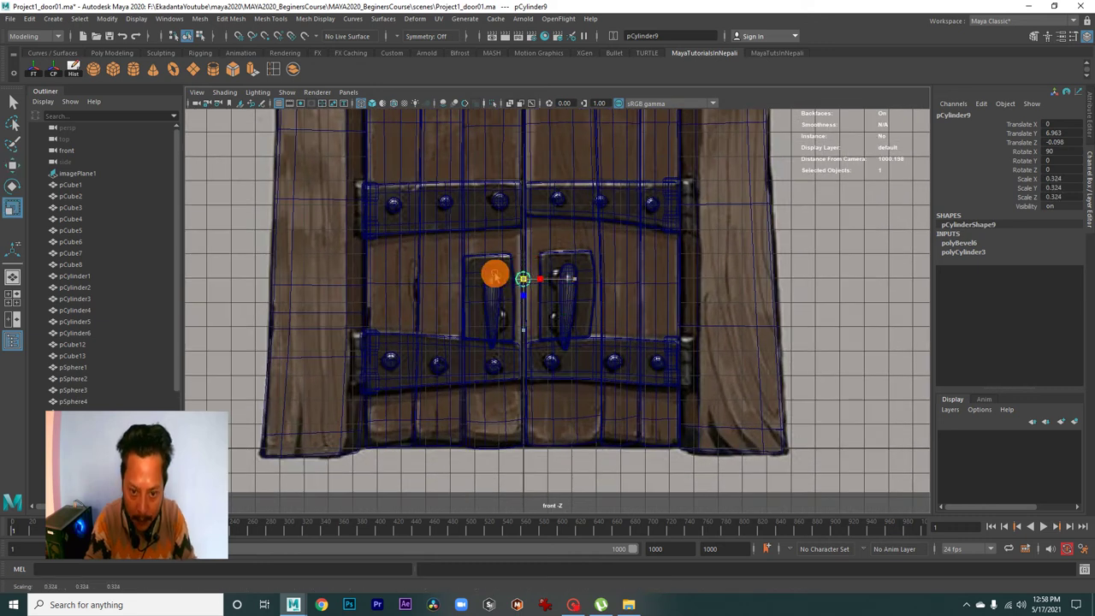
key(w)
alt+right_drag(492, 273, 647, 384)
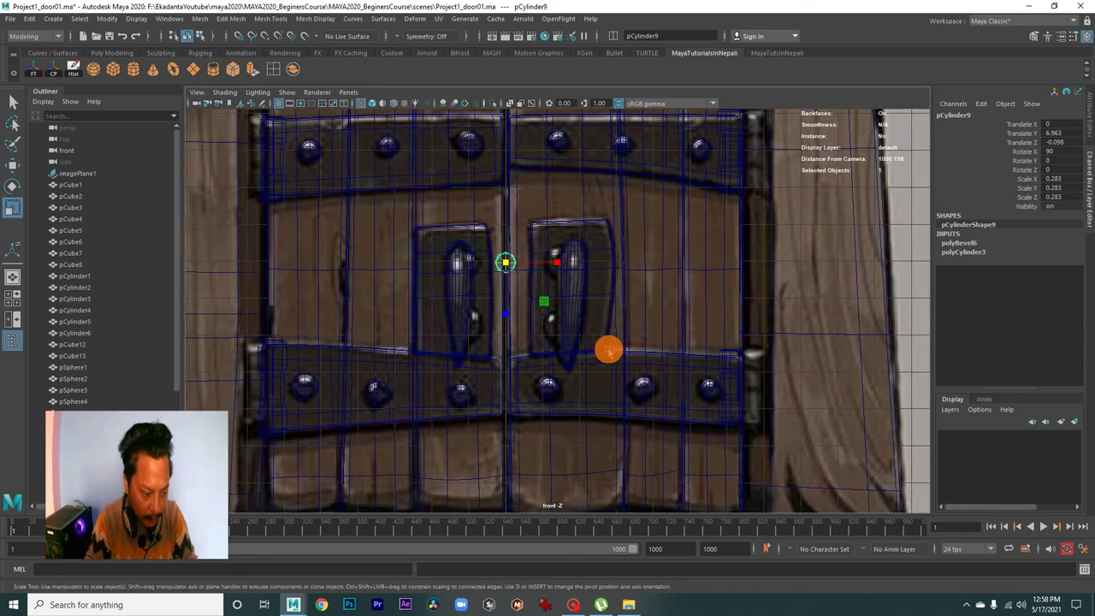
mouse_move(552, 275)
mouse_down()
mouse_move(584, 261)
mouse_move(613, 272)
mouse_up()
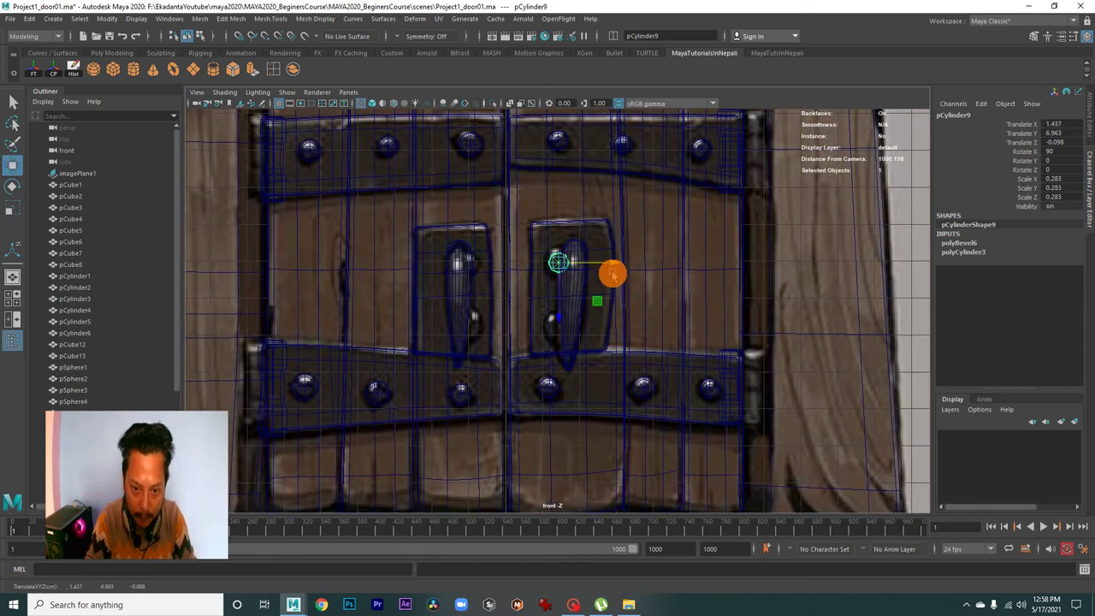
key(space)
key(space)
Seat the peg on the door beside the right handle, lengthen it, and duplicate it
scroll(654, 294, up, 2)
mouse_move(581, 257)
mouse_down()
mouse_move(626, 269)
mouse_move(606, 286)
mouse_move(521, 264)
mouse_move(543, 335)
mouse_move(582, 326)
mouse_up()
key(r)
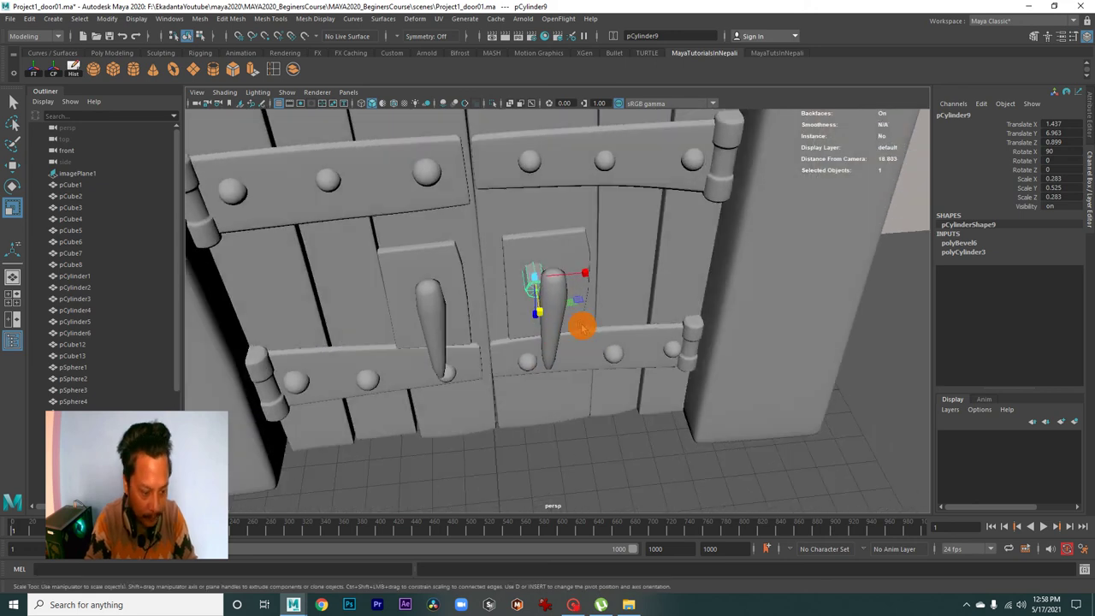
key(w)
mouse_move(593, 271)
mouse_down()
mouse_move(618, 260)
mouse_move(624, 235)
mouse_up()
middle_drag(595, 298, 597, 318)
key(ctrl+d)
mouse_move(606, 333)
alt+mouse_down()
mouse_move(484, 323)
mouse_move(511, 325)
alt+mouse_up()
Shift the copied lower peg sideways and scale it slightly smaller
alt+right_drag(513, 327, 649, 367)
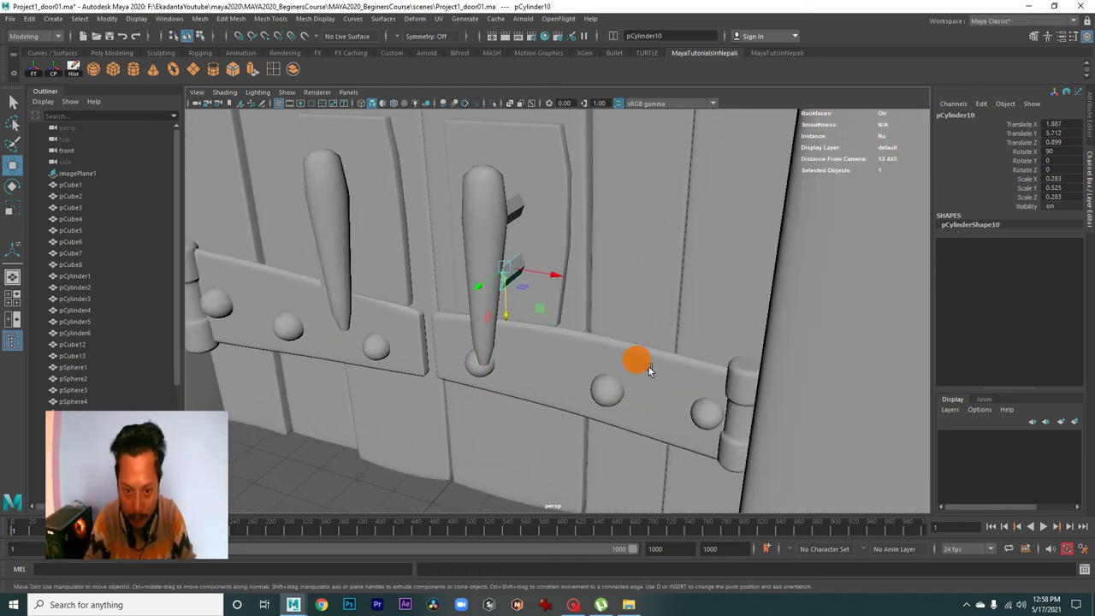
mouse_move(546, 281)
mouse_down()
mouse_move(628, 288)
mouse_move(607, 258)
mouse_up()
key(r)
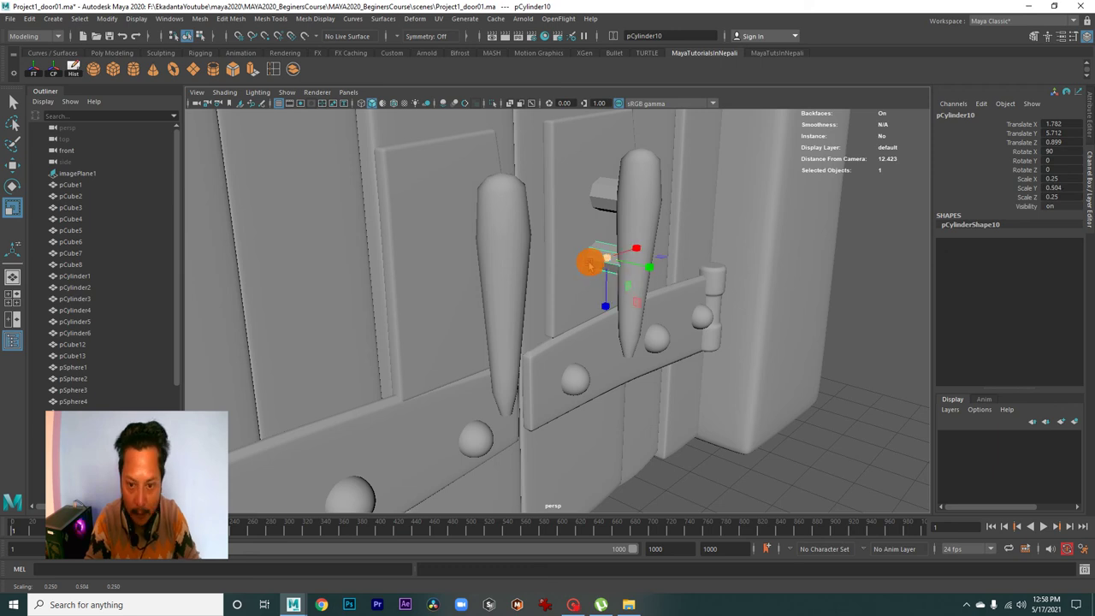
mouse_move(654, 267)
alt+mouse_down()
mouse_move(603, 251)
mouse_move(830, 350)
mouse_move(613, 354)
mouse_move(621, 368)
mouse_move(587, 362)
mouse_move(550, 325)
mouse_move(558, 321)
alt+mouse_up()
click(831, 350)
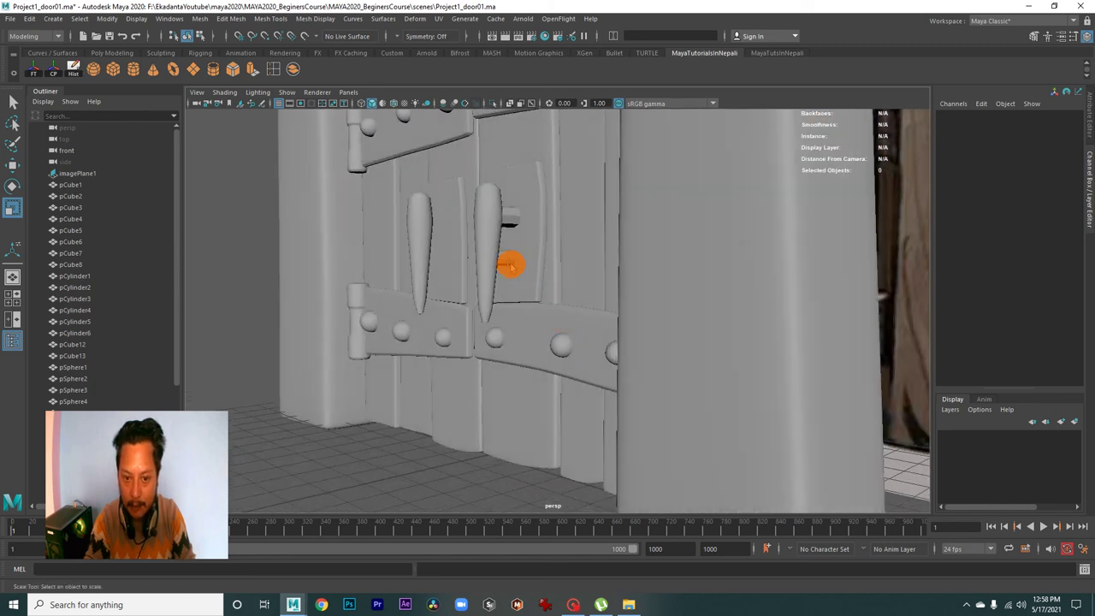
Duplicate the pegs onto the left door's handle and align the lower one
click(509, 266)
alt+drag(542, 259, 653, 369)
key(w)
key(ctrl+d)
mouse_move(625, 288)
mouse_down()
mouse_move(524, 283)
mouse_move(635, 303)
mouse_move(721, 359)
mouse_move(666, 350)
mouse_up()
click(578, 310)
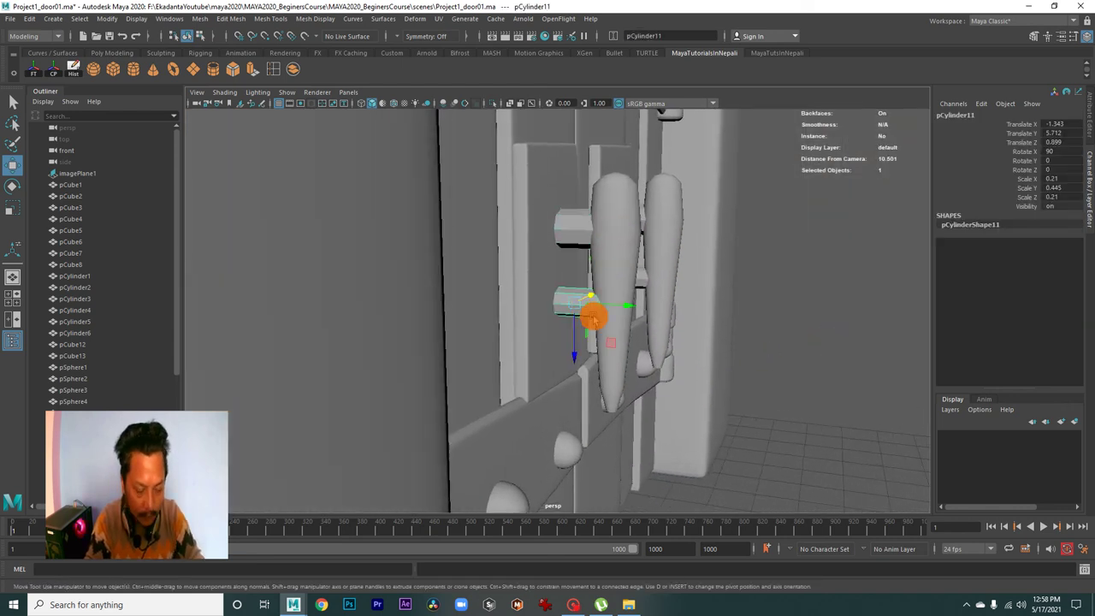
key(r)
click(572, 239)
key(w)
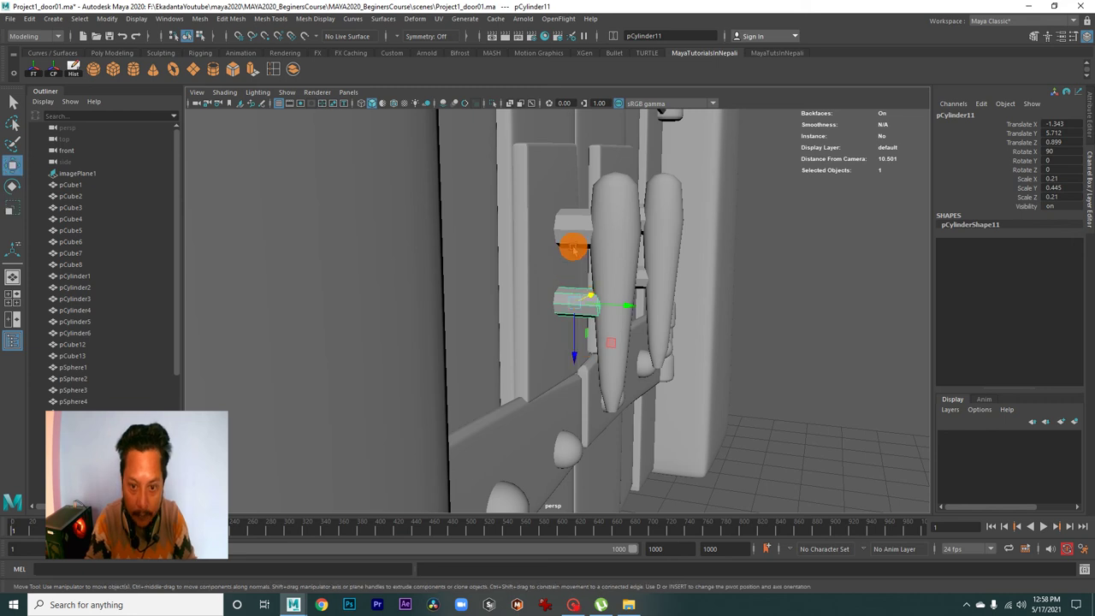
click(588, 301)
middle_drag(579, 350, 575, 346)
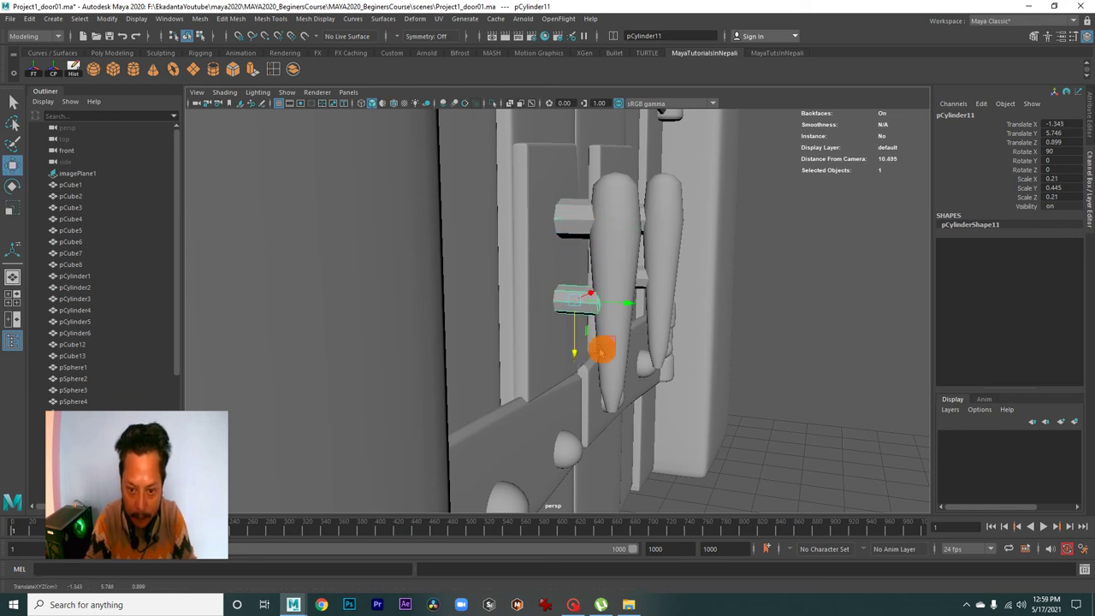
alt+drag(602, 350, 593, 357)
drag(572, 296, 574, 295)
Zoom out over the whole scene and select all the door and frame parts
alt+drag(602, 329, 453, 325)
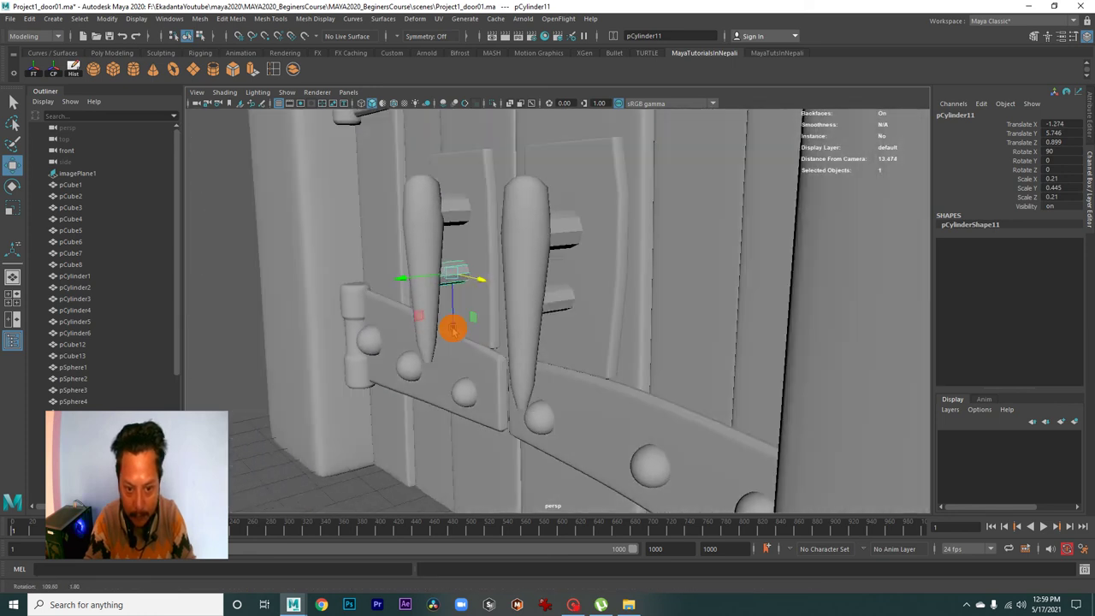
alt+right_drag(452, 325, 386, 289)
alt+drag(385, 289, 559, 349)
click(829, 425)
alt+right_drag(829, 425, 630, 362)
mouse_move(630, 362)
alt+mouse_down()
mouse_move(715, 376)
mouse_move(655, 354)
mouse_move(713, 340)
alt+mouse_up()
alt+right_drag(713, 339, 661, 341)
drag(529, 175, 660, 469)
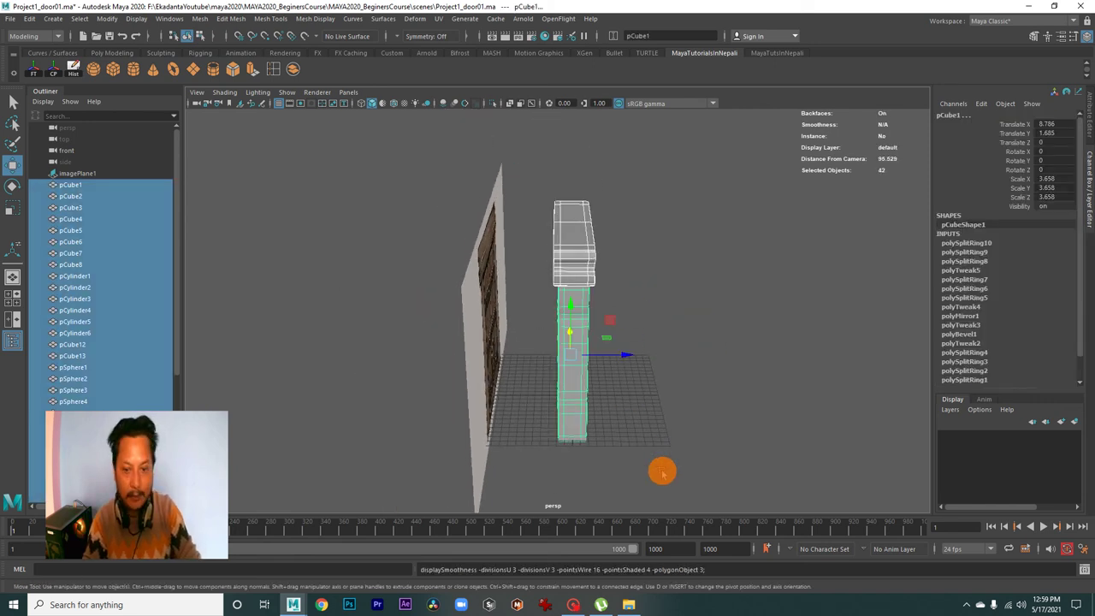
click(676, 369)
alt+drag(676, 368, 501, 361)
mouse_move(501, 361)
alt+right_down()
mouse_move(682, 462)
mouse_move(653, 296)
alt+right_up()
mouse_move(652, 296)
alt+mouse_down()
mouse_move(608, 371)
mouse_move(574, 340)
mouse_move(577, 322)
mouse_move(508, 315)
mouse_move(731, 403)
alt+mouse_up()
alt+right_drag(731, 402, 619, 385)
scroll(619, 386, down, 3)
mouse_move(621, 386)
alt+mouse_down()
mouse_move(528, 374)
mouse_move(644, 354)
mouse_move(655, 366)
alt+mouse_up()
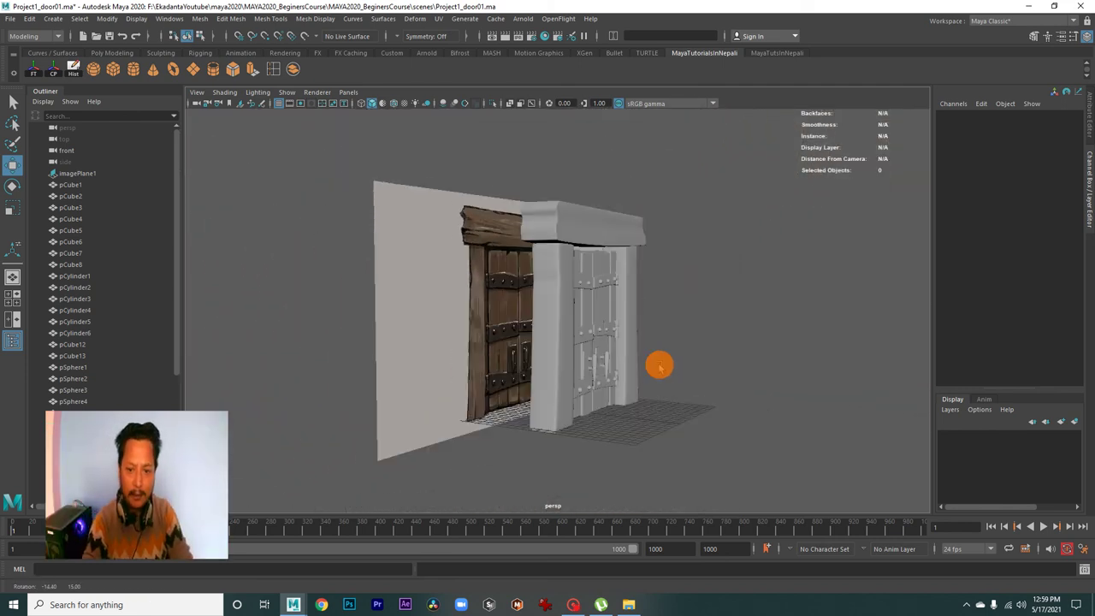
scroll(655, 366, up, 2)
scroll(665, 366, up, 2)
scroll(684, 371, up, 2)
mouse_move(682, 330)
alt+mouse_down()
mouse_move(662, 391)
mouse_move(633, 394)
mouse_move(668, 374)
alt+mouse_up()
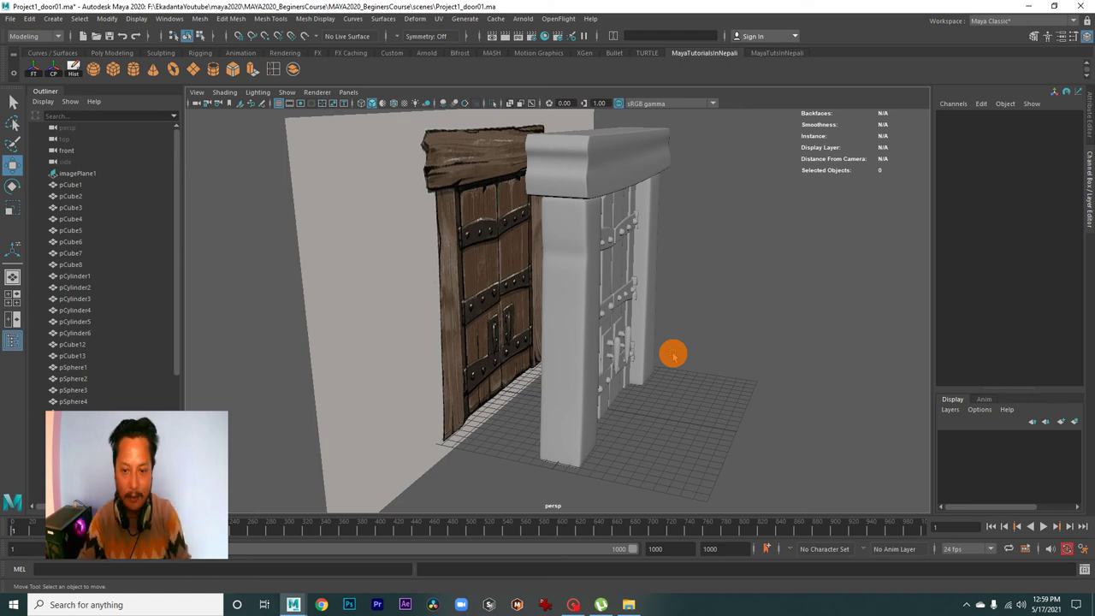
mouse_move(691, 328)
alt+mouse_down()
mouse_move(539, 354)
mouse_move(522, 345)
mouse_move(530, 320)
mouse_move(501, 298)
mouse_move(416, 283)
mouse_move(581, 278)
mouse_move(643, 330)
mouse_move(631, 340)
mouse_move(675, 362)
mouse_move(593, 311)
mouse_move(653, 317)
mouse_move(518, 313)
mouse_move(608, 303)
mouse_move(698, 333)
mouse_move(642, 305)
mouse_move(642, 325)
mouse_move(565, 302)
mouse_move(626, 318)
alt+mouse_up()
key(space)
key(space)
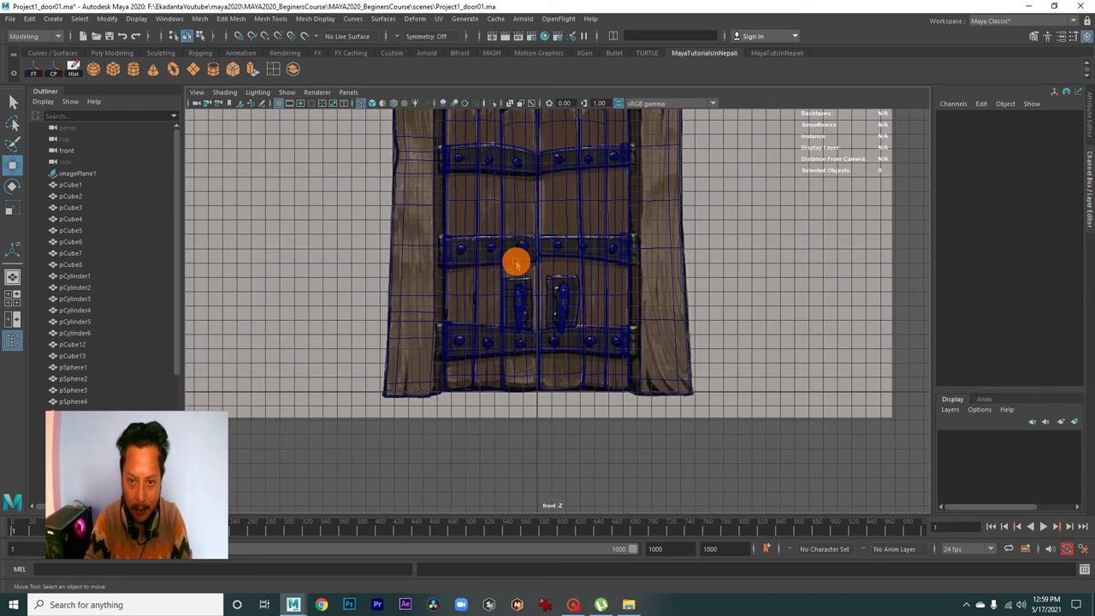
key(space)
key(space)
mouse_move(604, 282)
alt+mouse_down()
mouse_move(618, 276)
mouse_move(713, 306)
mouse_move(618, 313)
mouse_move(614, 293)
mouse_move(660, 283)
mouse_move(604, 310)
mouse_move(670, 325)
mouse_move(691, 350)
mouse_move(582, 342)
mouse_move(646, 345)
mouse_move(645, 374)
mouse_move(704, 342)
mouse_move(655, 362)
mouse_move(581, 357)
mouse_move(619, 370)
alt+mouse_up()
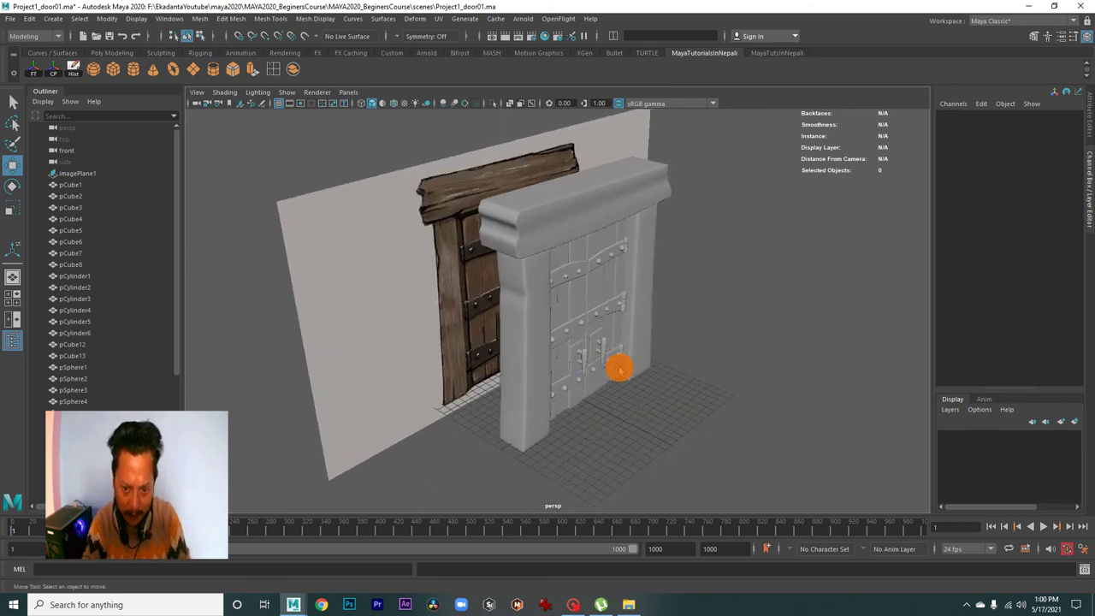
mouse_move(672, 402)
alt+mouse_down()
mouse_move(599, 385)
mouse_move(627, 395)
alt+mouse_up()
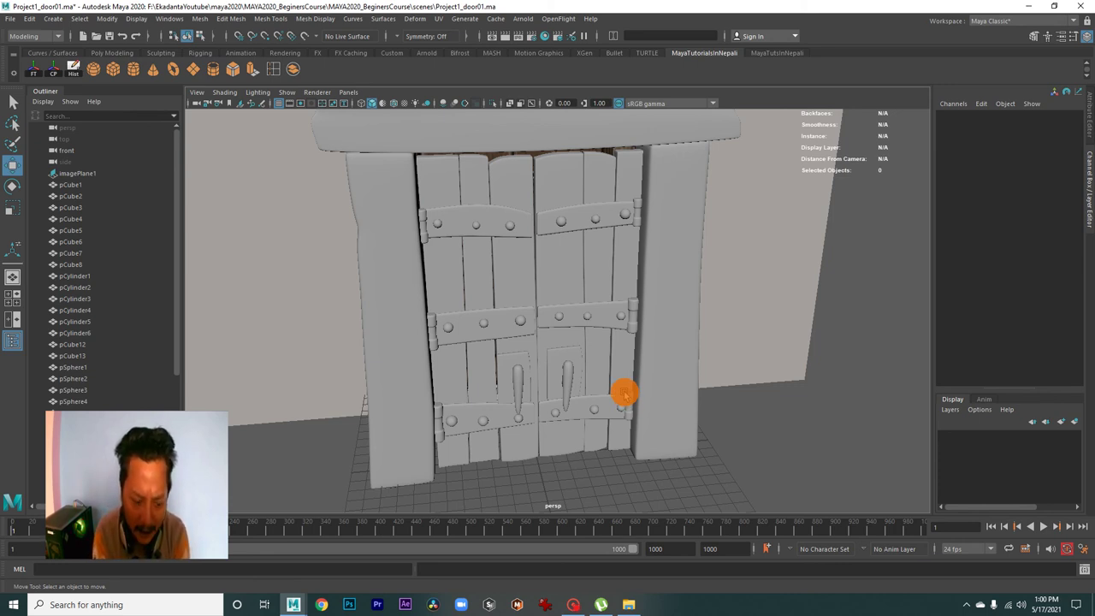
key(space)
key(space)
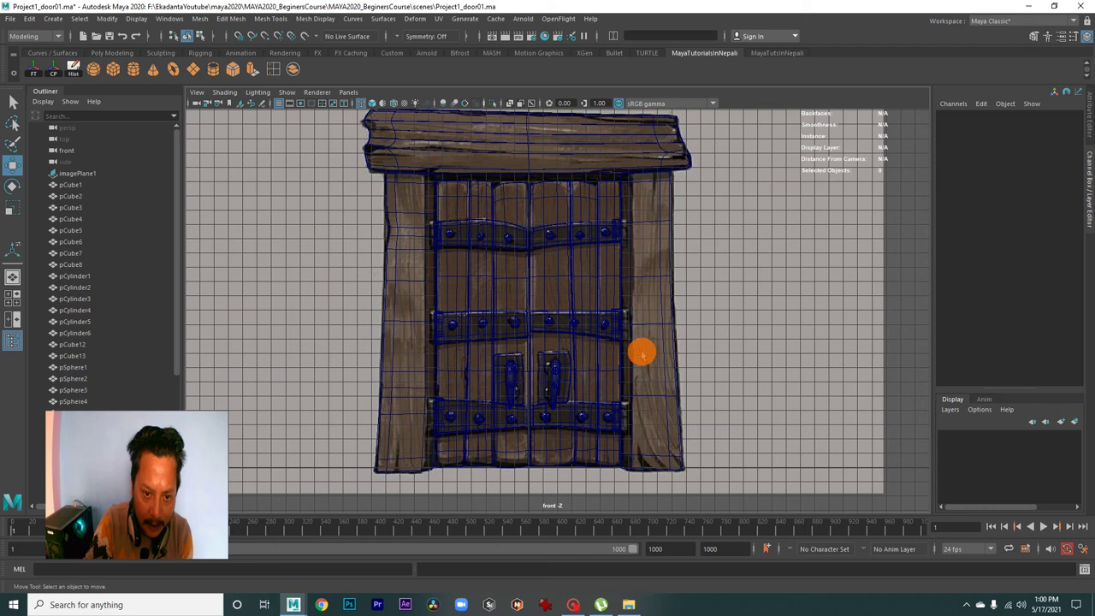
Zoom the front view to compare the door with the reference, then restore four views
scroll(648, 336, up, 1)
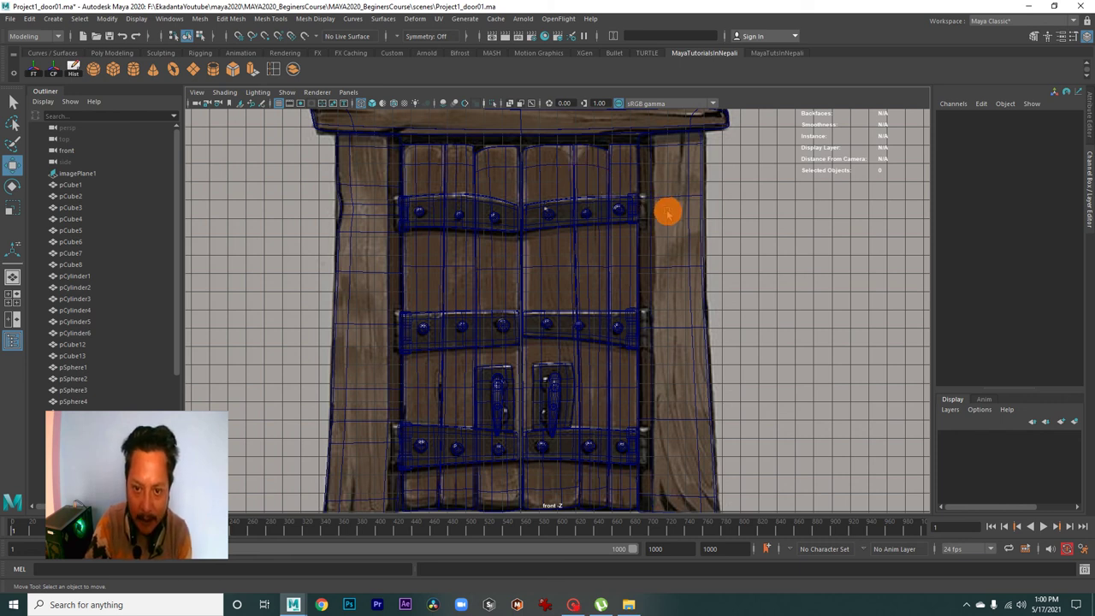
scroll(547, 184, down, 2)
scroll(584, 197, down, 1)
scroll(585, 197, up, 1)
scroll(551, 204, down, 2)
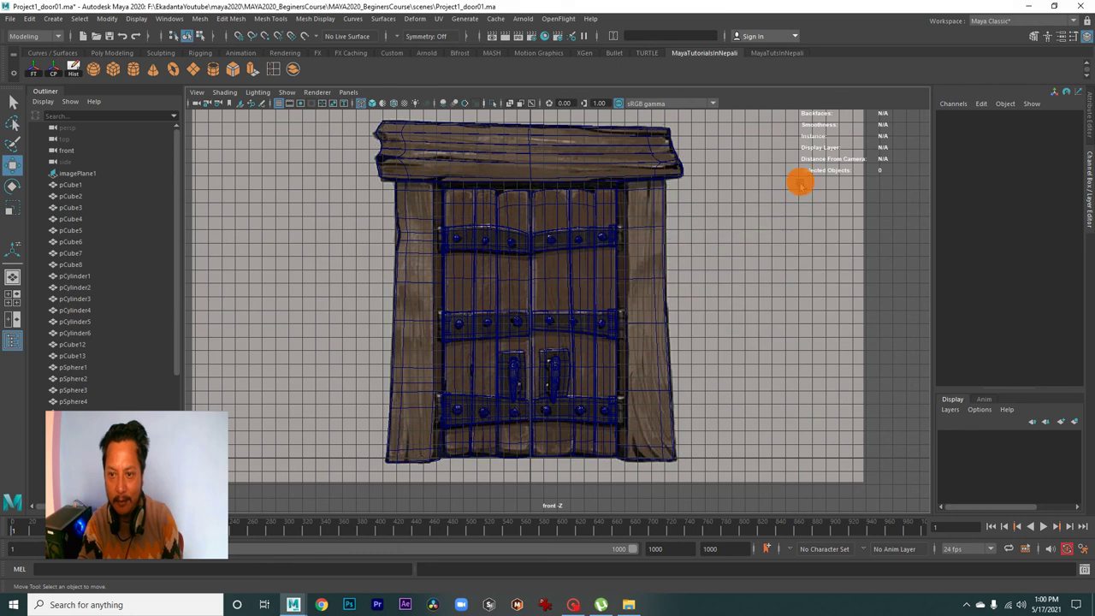
key(space)
key(space)
scroll(709, 239, down, 2)
Combine pillars pCube1 and lintel pCube2 into pCube16 and delete its history
click(640, 257)
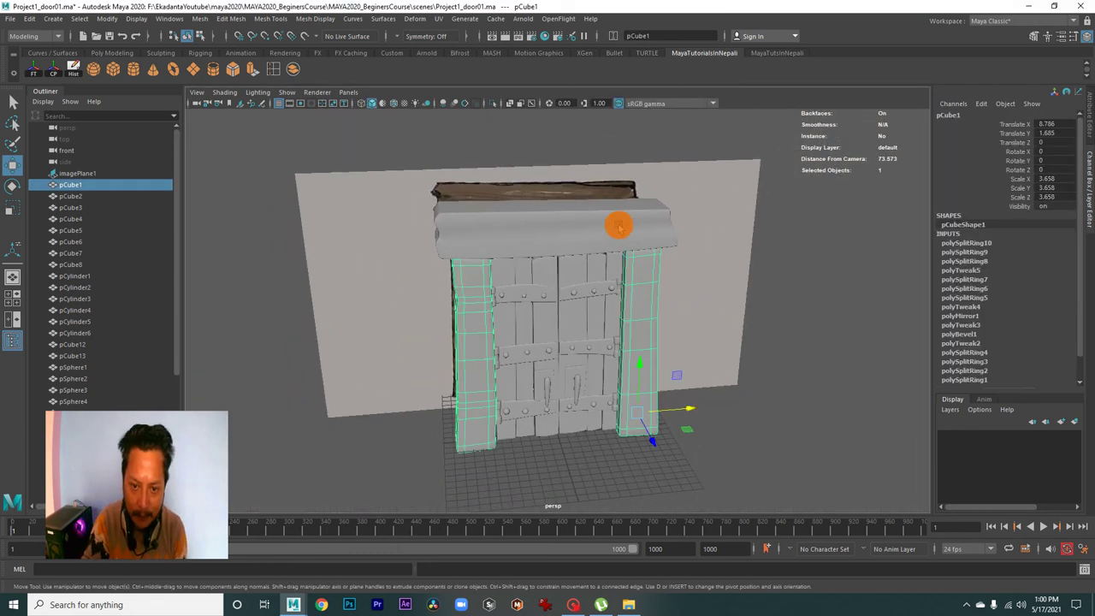
shift+click(618, 222)
alt+drag(481, 267, 659, 317)
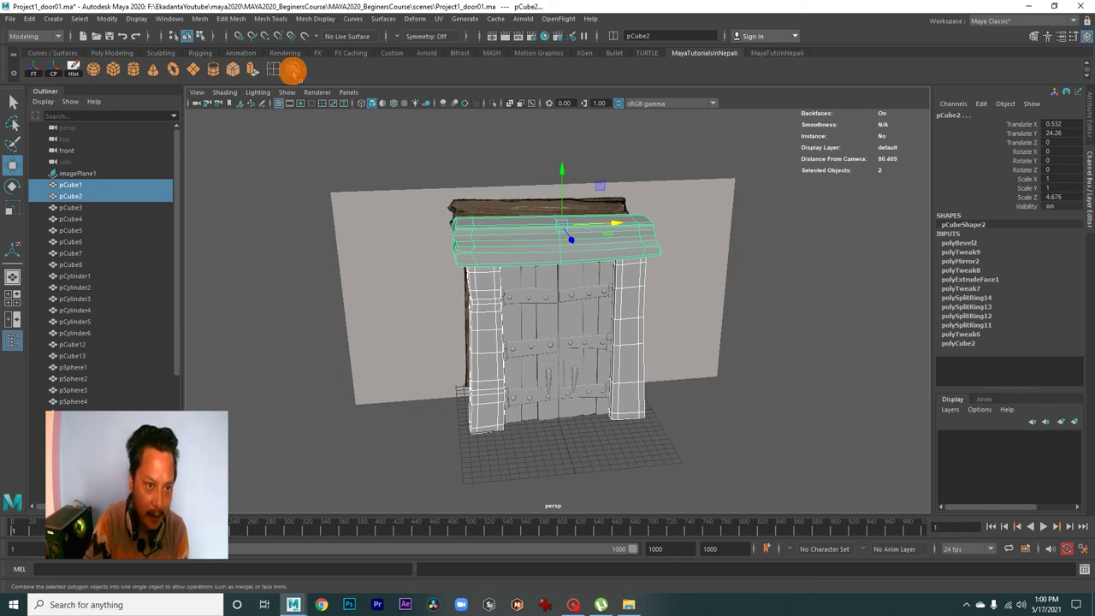
click(199, 18)
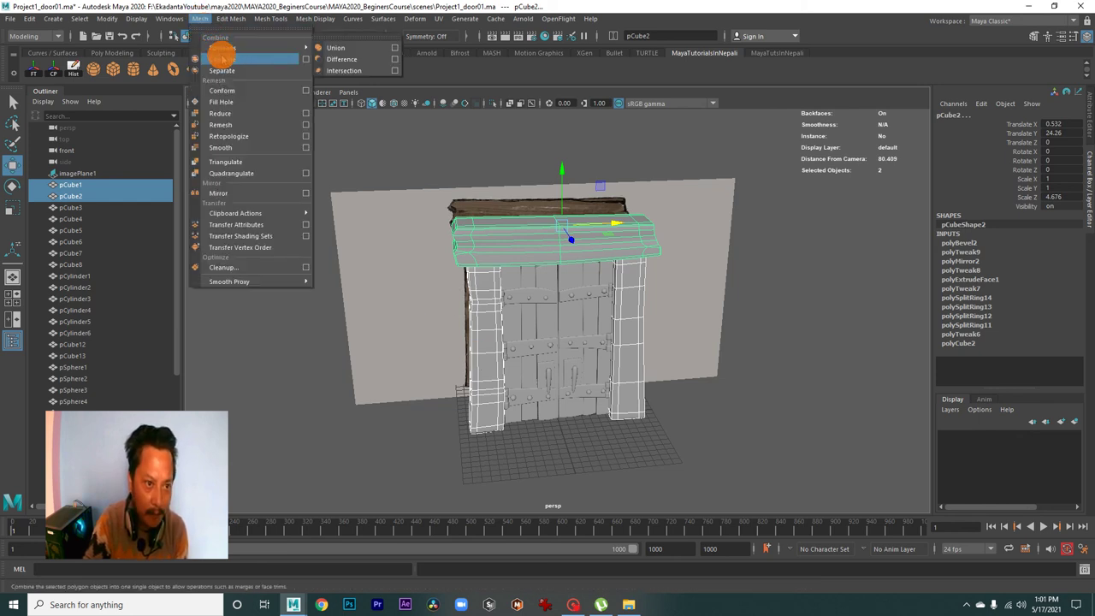
click(359, 66)
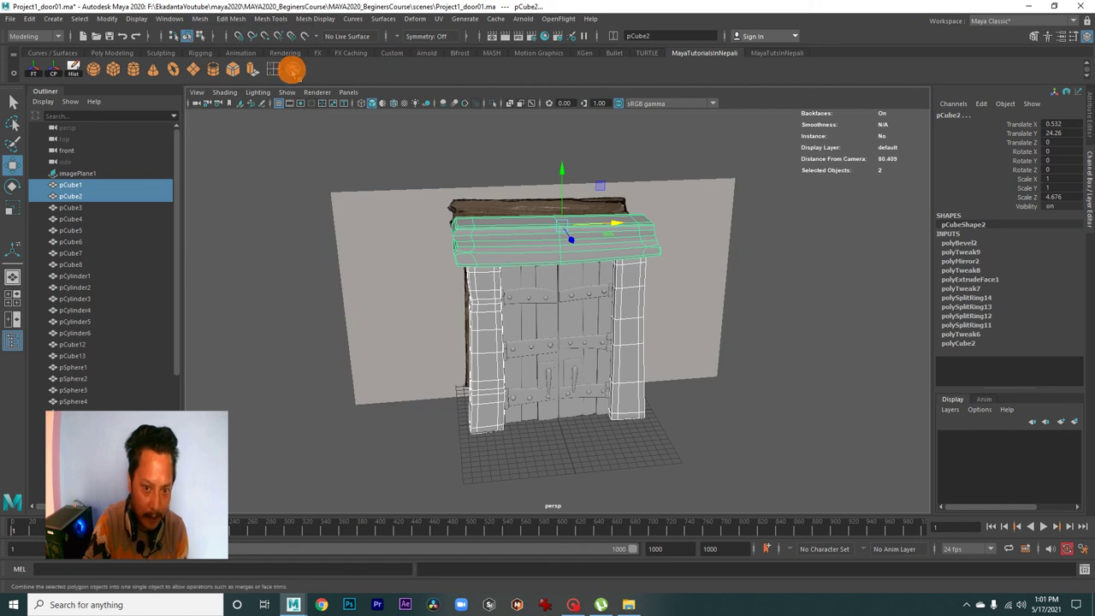
click(291, 70)
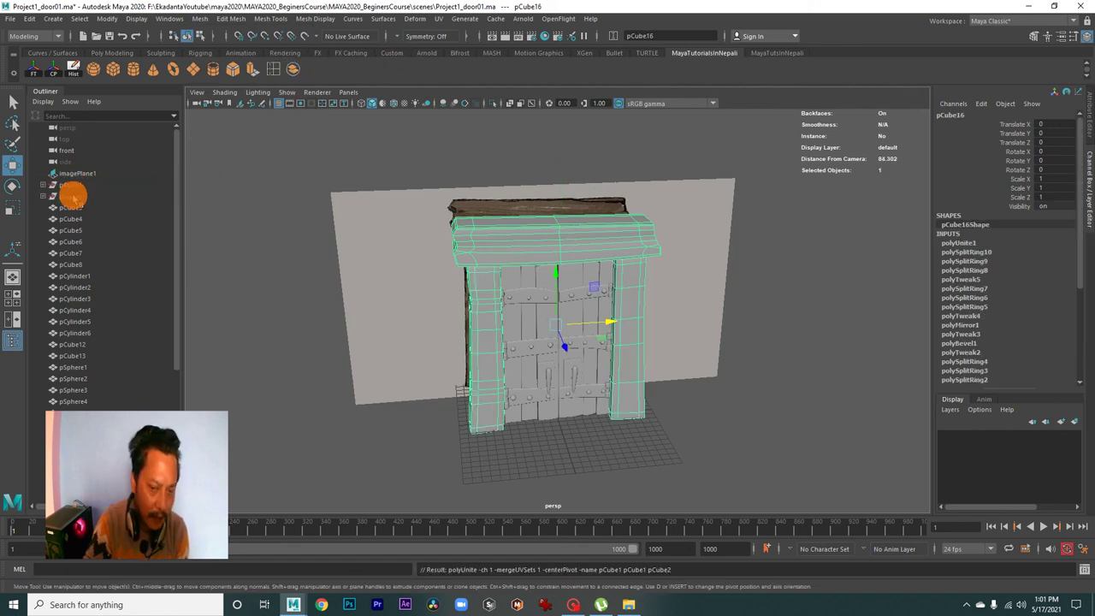
click(73, 68)
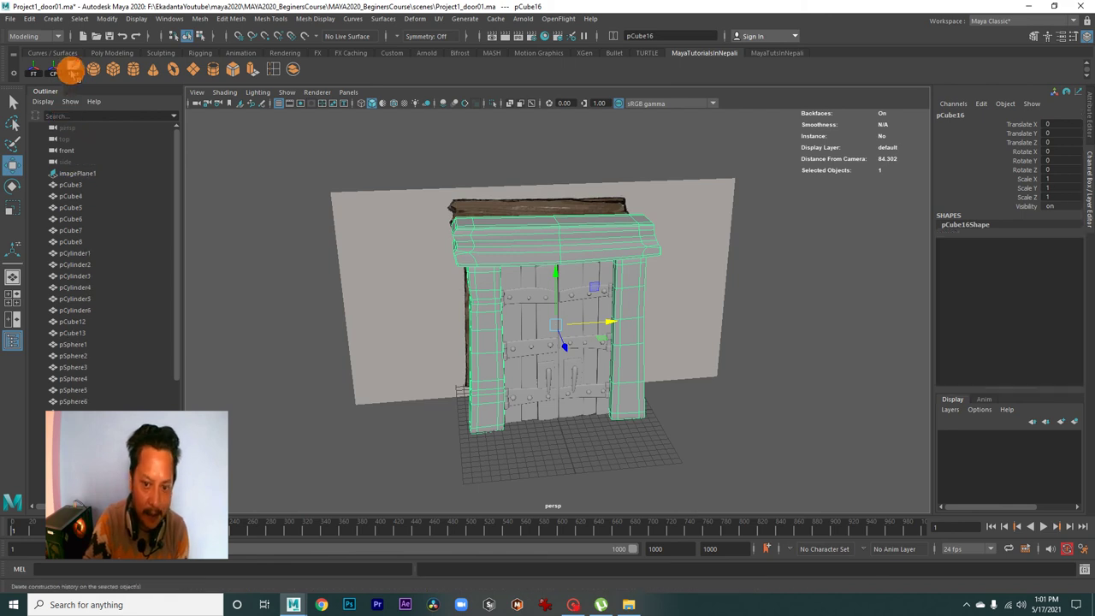
Combine the six door planks into one mesh, pCube17, and delete its history
click(753, 372)
alt+drag(752, 371, 526, 339)
scroll(588, 358, up, 3)
alt+drag(589, 358, 518, 325)
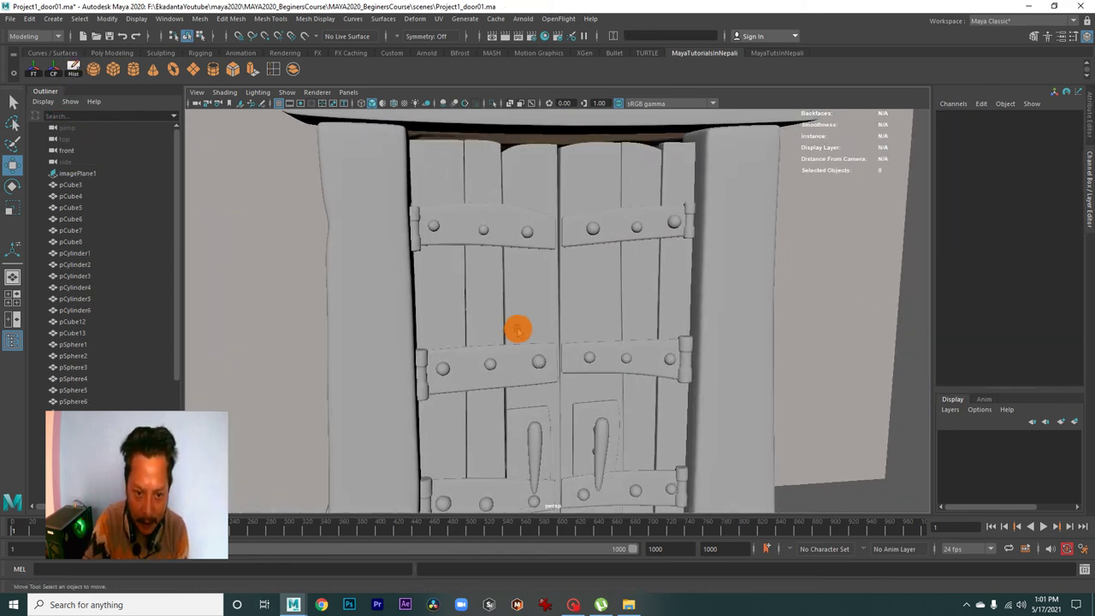
click(435, 178)
shift+click(492, 184)
shift+click(534, 184)
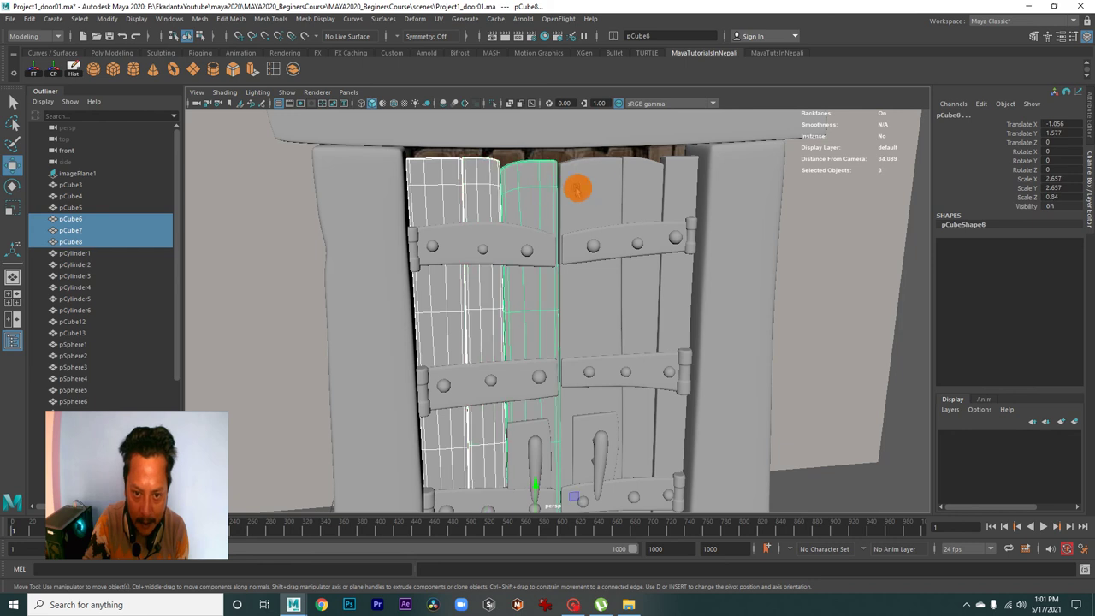
shift+click(599, 180)
shift+click(642, 175)
shift+click(680, 175)
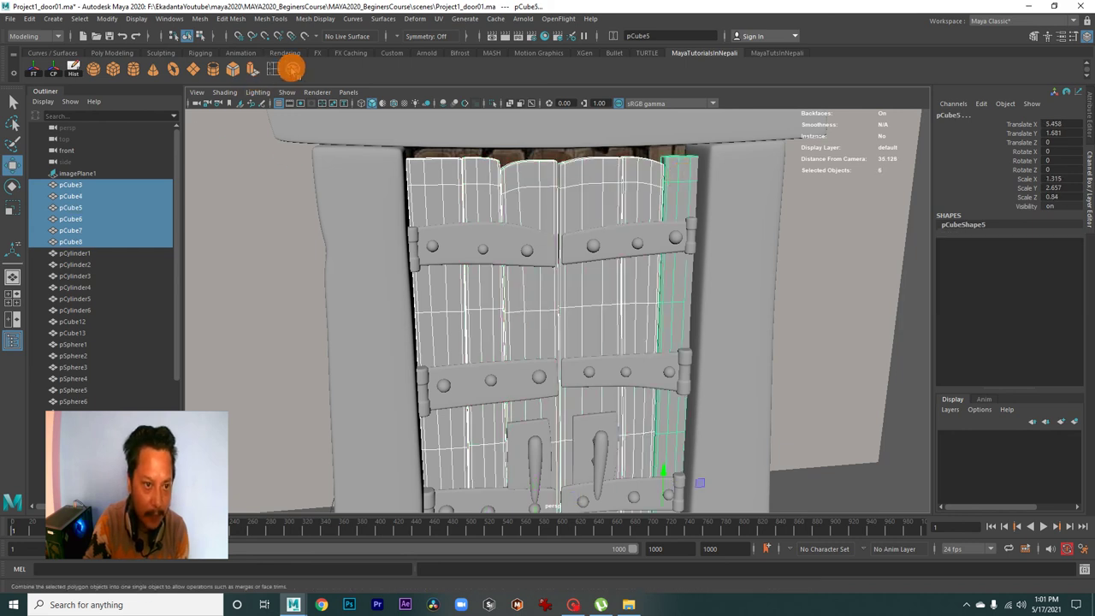
click(293, 68)
click(72, 68)
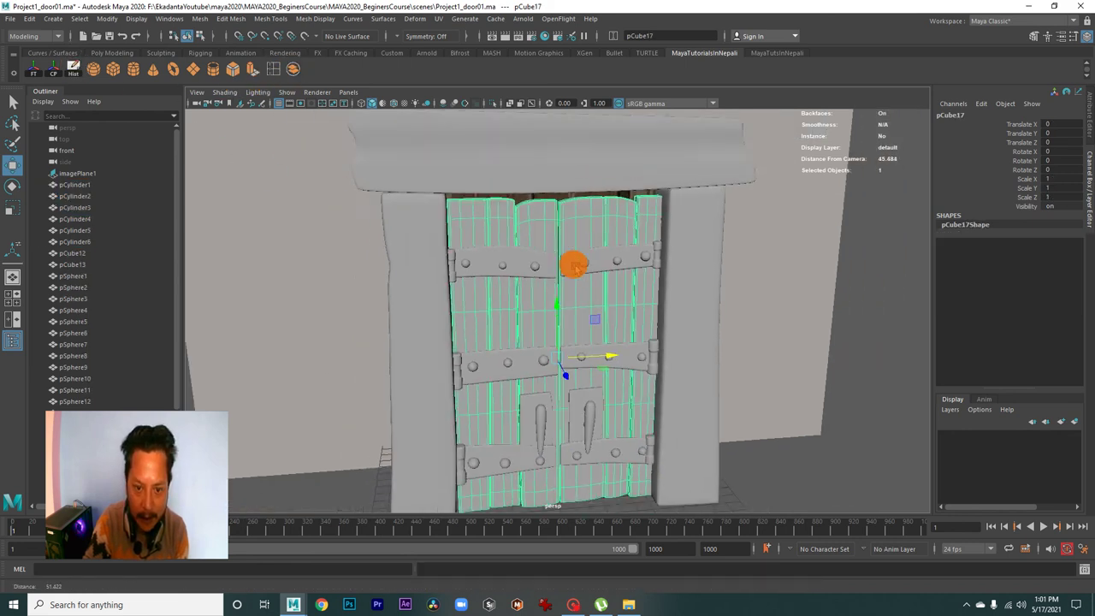
Select the left hinge pins, hinge plates and studs along the upper bands
mouse_move(569, 262)
alt+right_down()
mouse_move(604, 308)
mouse_move(323, 229)
alt+right_up()
click(322, 229)
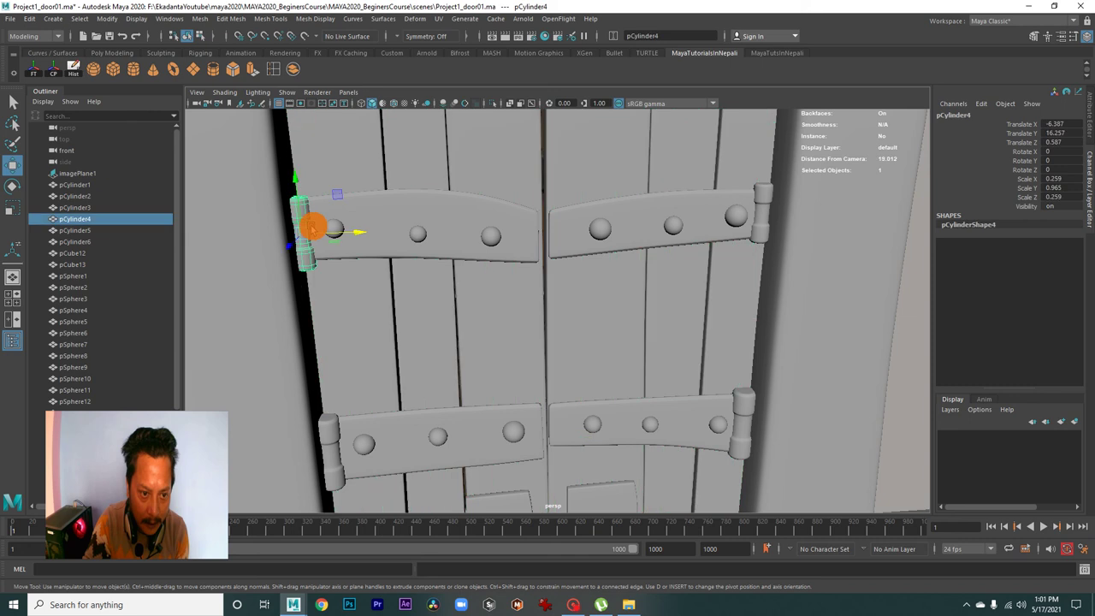
shift+click(409, 214)
shift+click(418, 234)
shift+click(489, 237)
shift+click(337, 228)
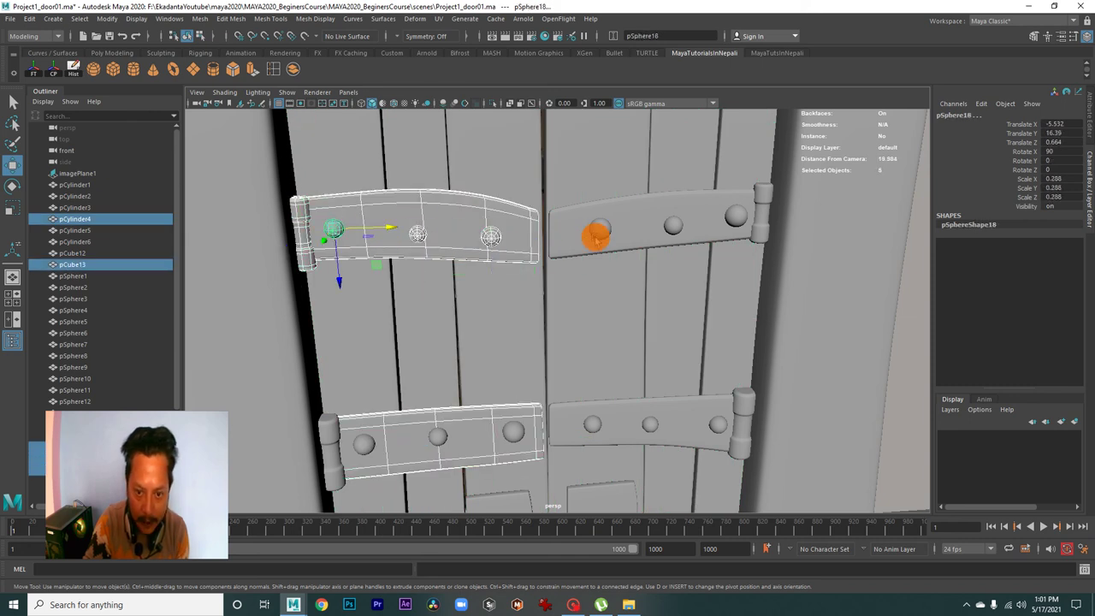
shift+click(598, 229)
shift+click(673, 226)
shift+click(762, 196)
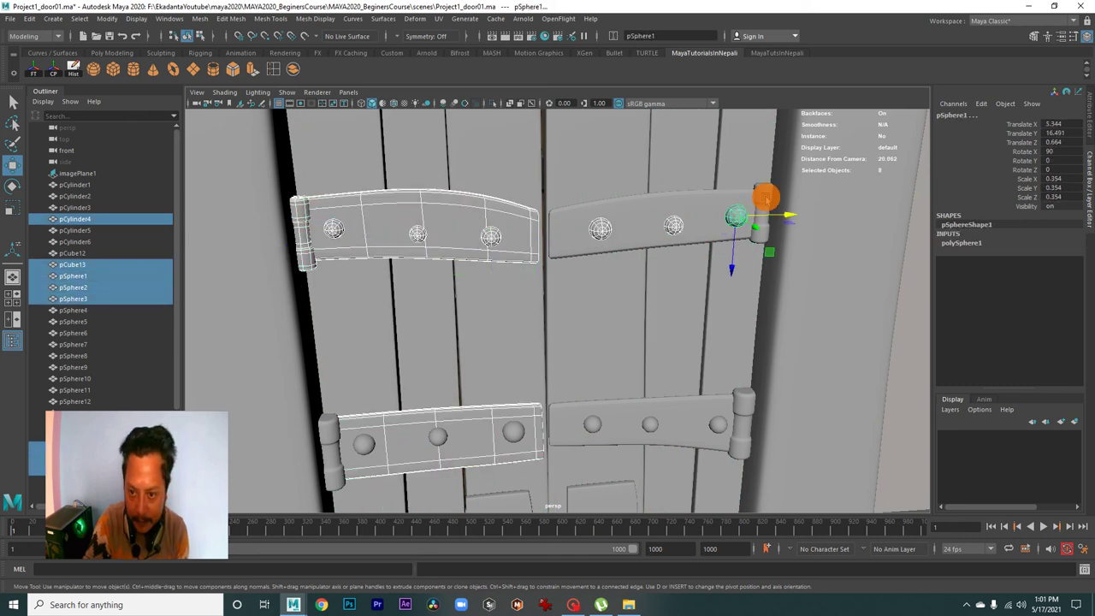
shift+click(657, 250)
Add the right and lower hinge pins and studs, combine them and delete history
mouse_move(655, 252)
alt+middle_down()
mouse_move(684, 220)
mouse_move(691, 254)
alt+middle_up()
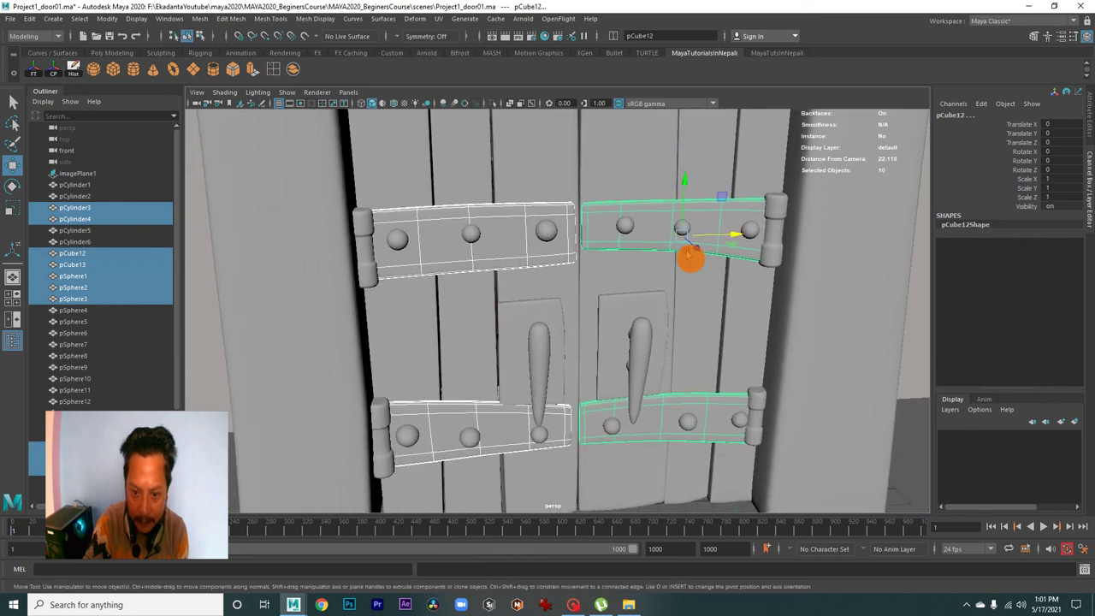
shift+click(759, 400)
shift+click(770, 231)
shift+click(748, 229)
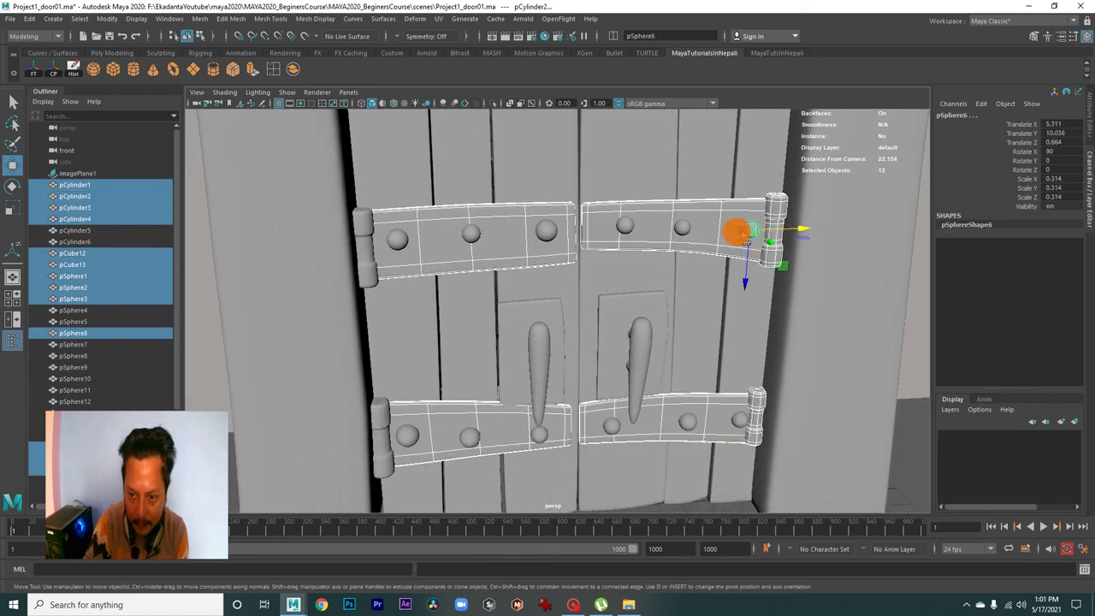
shift+click(682, 227)
shift+click(626, 226)
shift+click(698, 420)
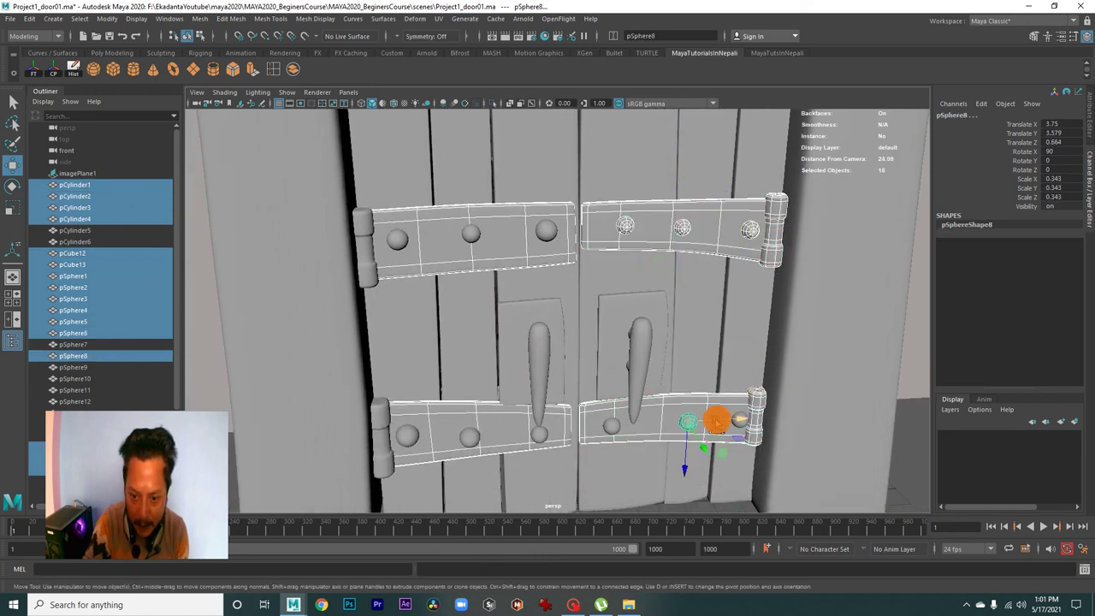
mouse_move(733, 423)
alt+right_down()
mouse_move(764, 415)
mouse_move(637, 310)
mouse_move(640, 325)
mouse_move(716, 349)
mouse_move(582, 360)
alt+right_up()
shift+click(641, 325)
shift+click(581, 359)
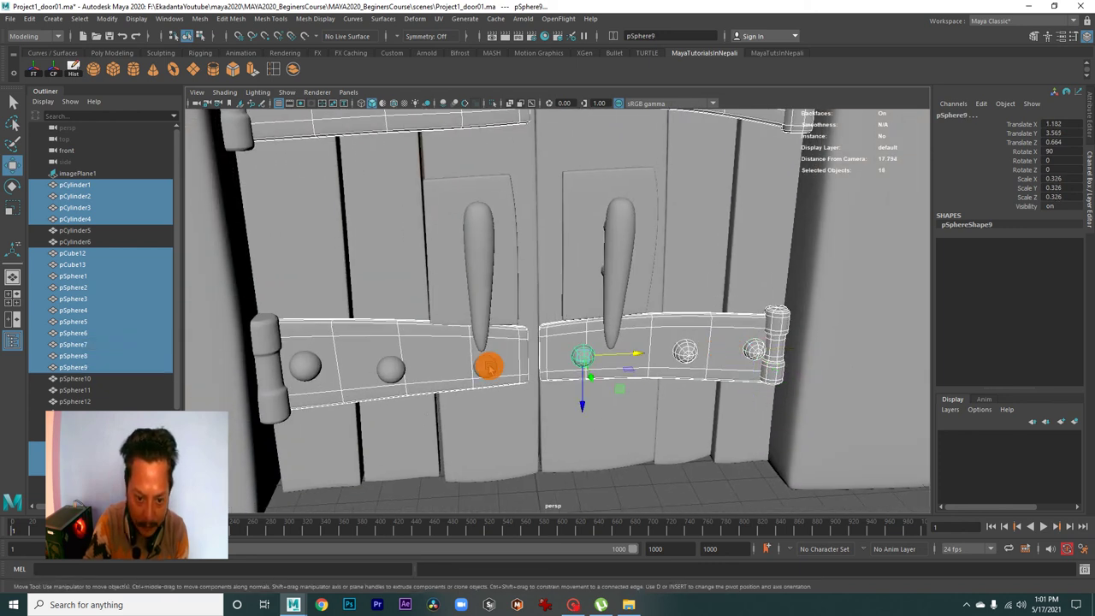
shift+click(485, 366)
shift+click(390, 368)
shift+click(306, 366)
shift+click(268, 362)
mouse_move(268, 362)
alt+right_down()
mouse_move(399, 333)
mouse_move(452, 342)
mouse_move(444, 349)
alt+right_up()
shift+click(444, 349)
mouse_move(592, 366)
alt+right_down()
mouse_move(472, 305)
mouse_move(620, 362)
alt+right_up()
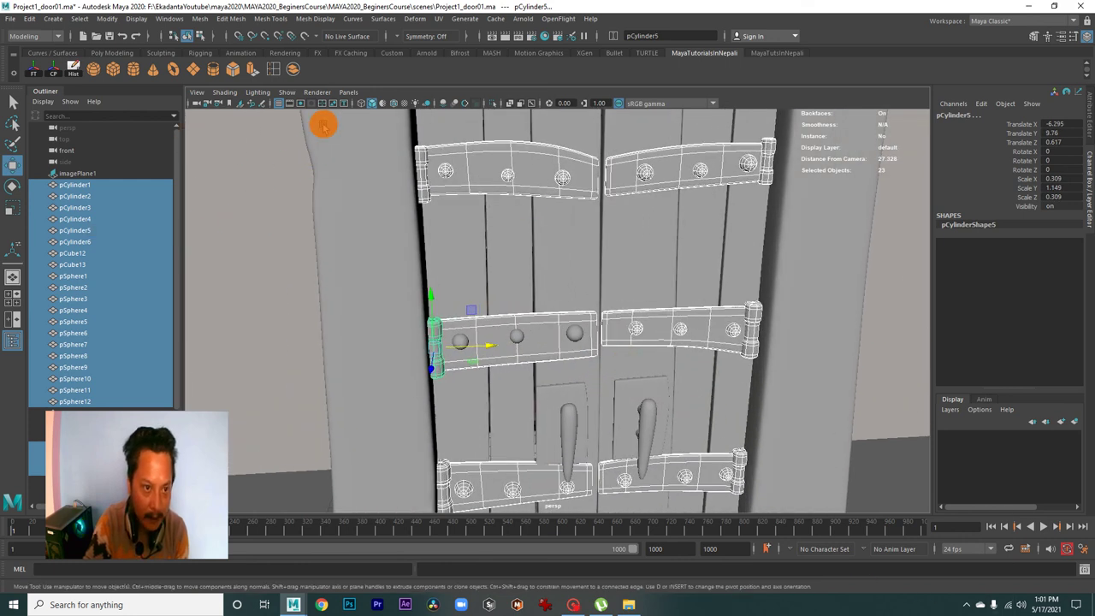
click(292, 69)
click(74, 68)
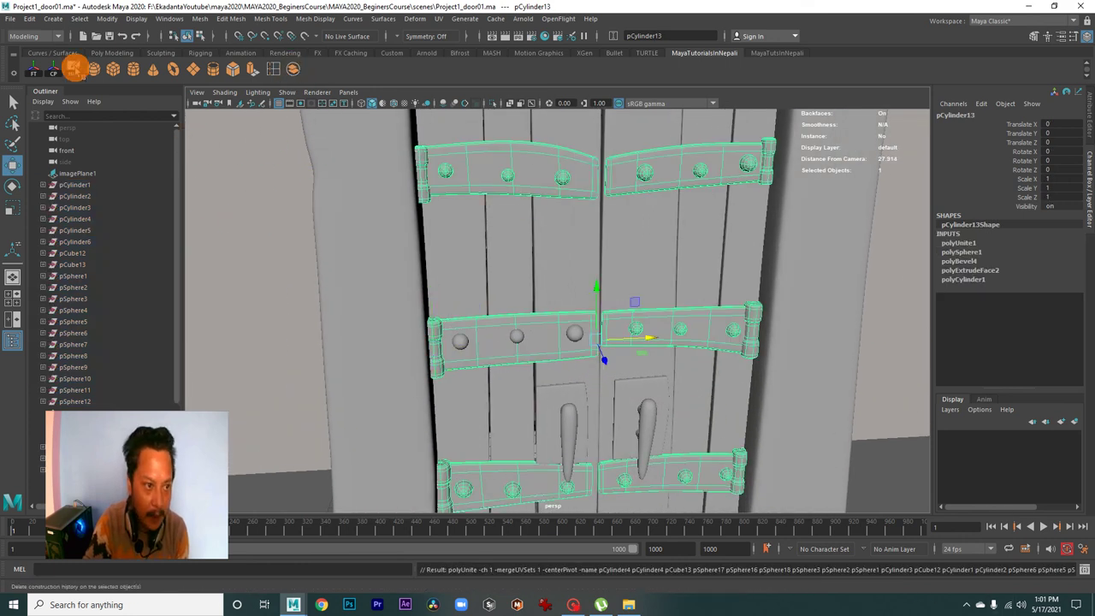
Combine three leftover middle-band studs into the hinge mesh pCylinder14 and clear its history
mouse_move(586, 357)
alt+right_down()
mouse_move(479, 282)
mouse_move(589, 340)
alt+right_up()
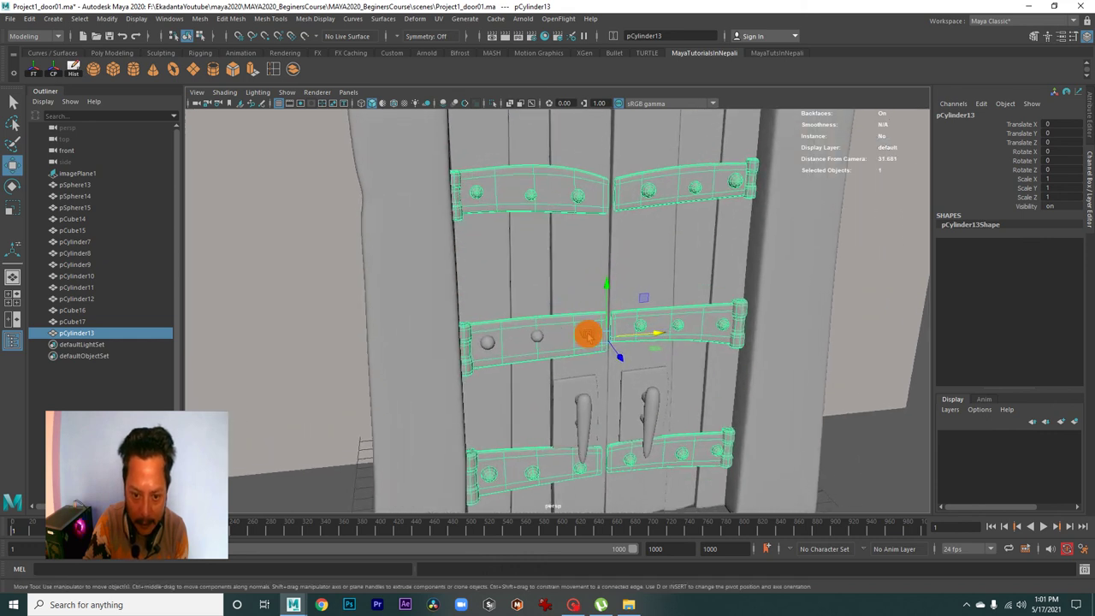
shift+click(587, 334)
shift+click(536, 335)
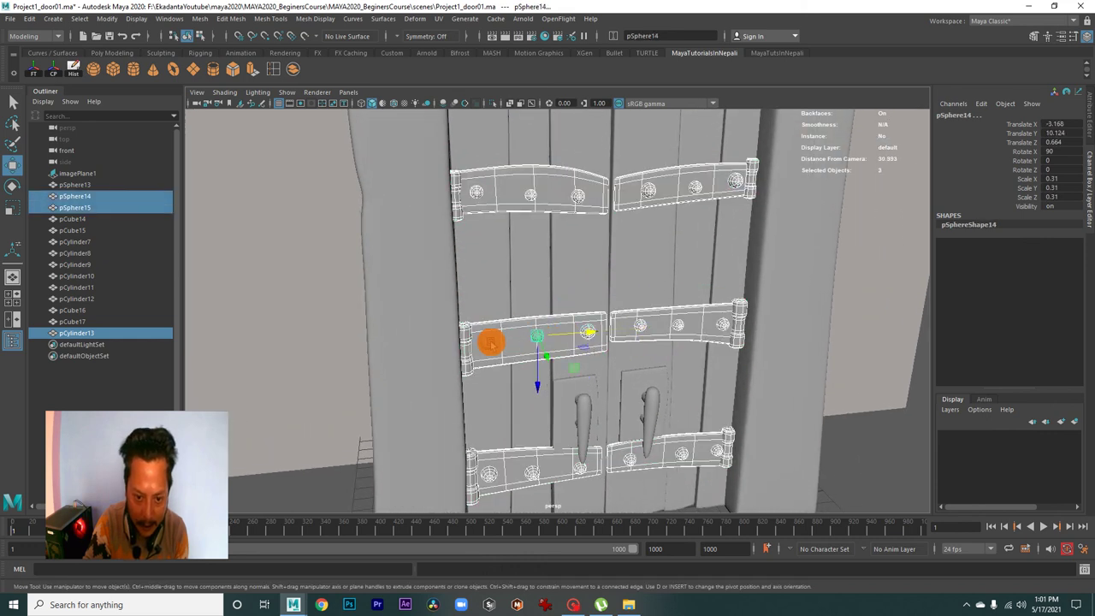
shift+click(487, 342)
click(293, 68)
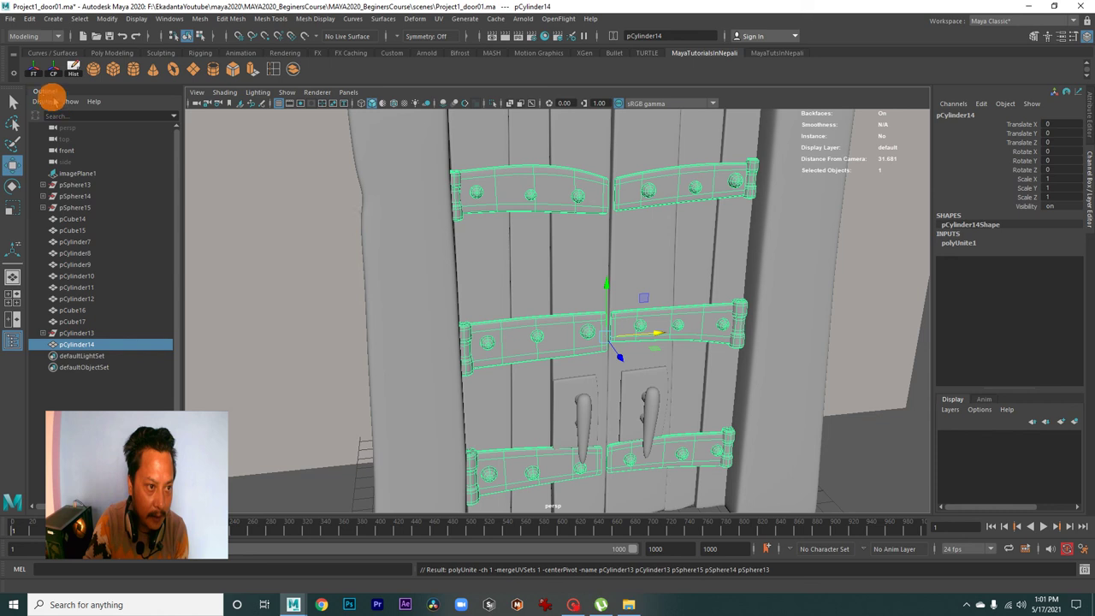
click(72, 68)
Combine both handles, their pegs and back plates into mesh pCube18 and delete history
mouse_move(587, 335)
alt+right_down()
mouse_move(532, 254)
mouse_move(782, 317)
alt+right_up()
mouse_move(624, 300)
alt+mouse_down()
mouse_move(665, 296)
mouse_move(680, 268)
alt+mouse_up()
click(680, 268)
alt+drag(706, 313, 777, 354)
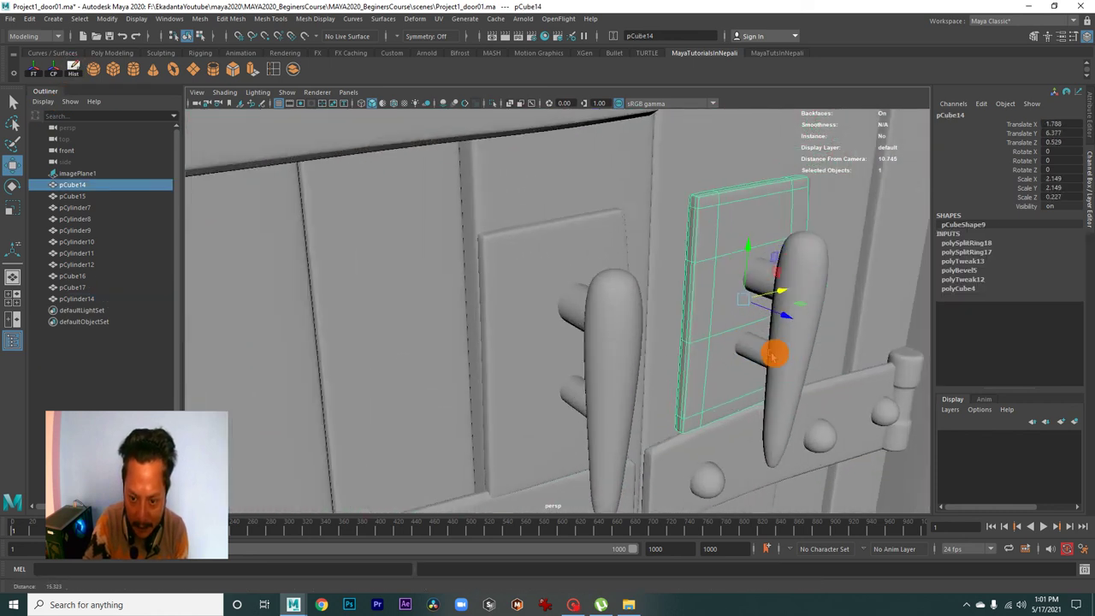
scroll(792, 358, up, 3)
shift+click(808, 359)
shift+click(828, 259)
shift+click(872, 346)
mouse_move(873, 347)
alt+right_down()
mouse_move(613, 331)
mouse_move(431, 269)
alt+right_up()
shift+click(601, 327)
shift+click(568, 301)
shift+click(577, 395)
shift+click(579, 360)
click(294, 69)
click(73, 70)
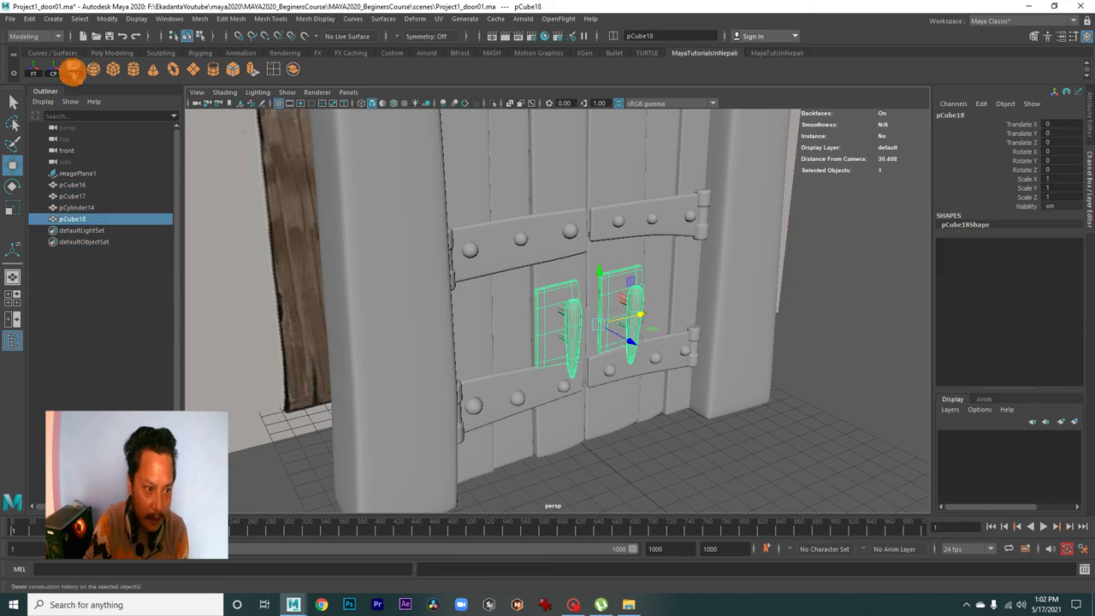
Freeze transformations and delete history on all four door meshes
alt+right_drag(599, 305, 507, 291)
alt+drag(507, 291, 659, 385)
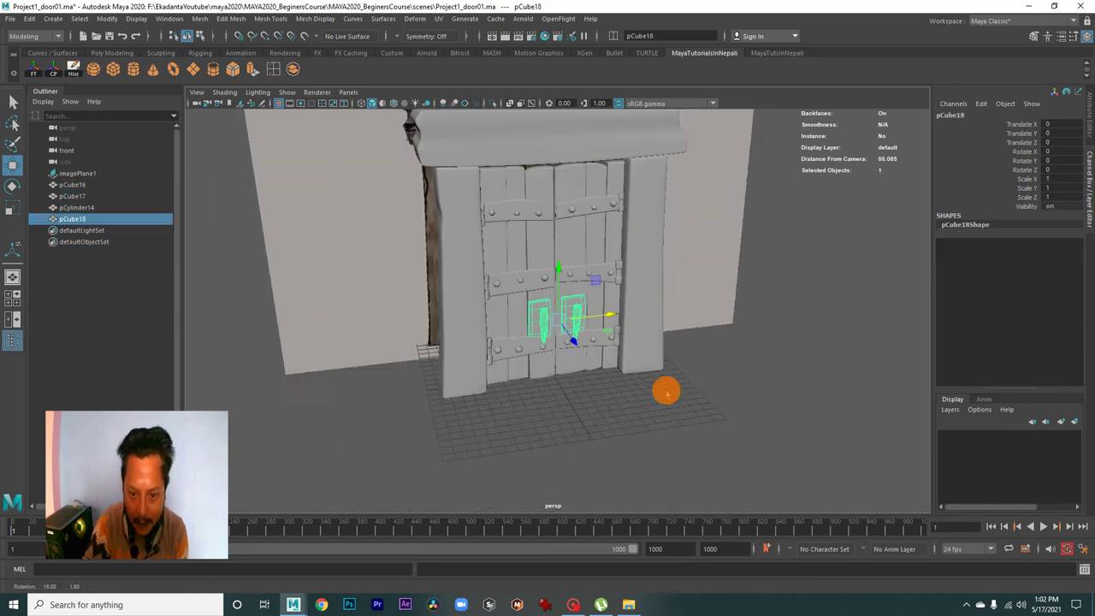
click(733, 420)
mouse_move(733, 420)
alt+mouse_down()
mouse_move(623, 374)
mouse_move(677, 369)
alt+mouse_up()
drag(692, 174, 563, 404)
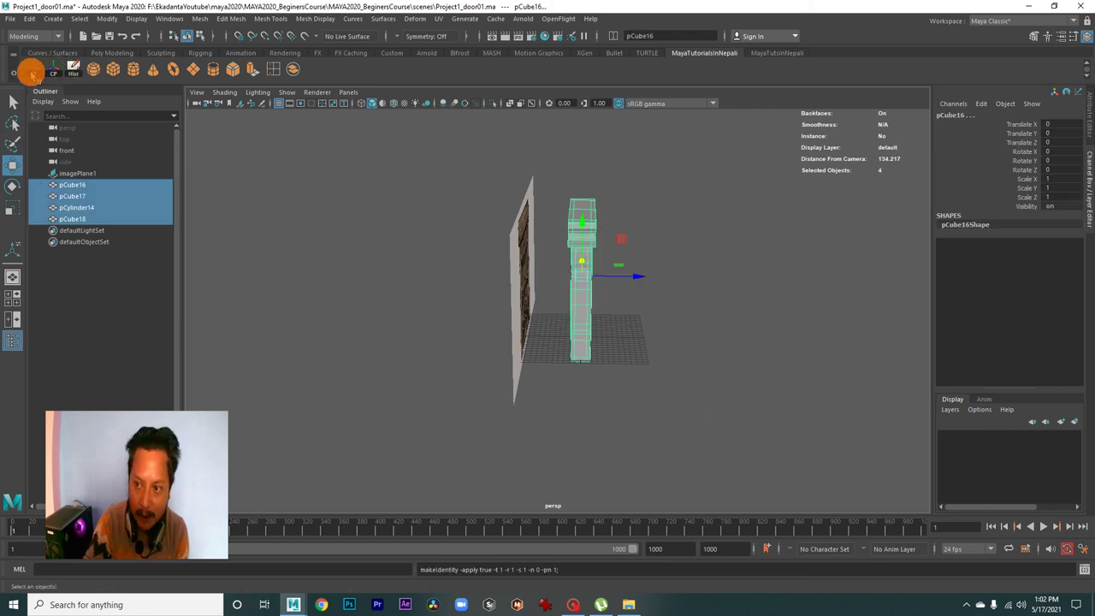
click(53, 74)
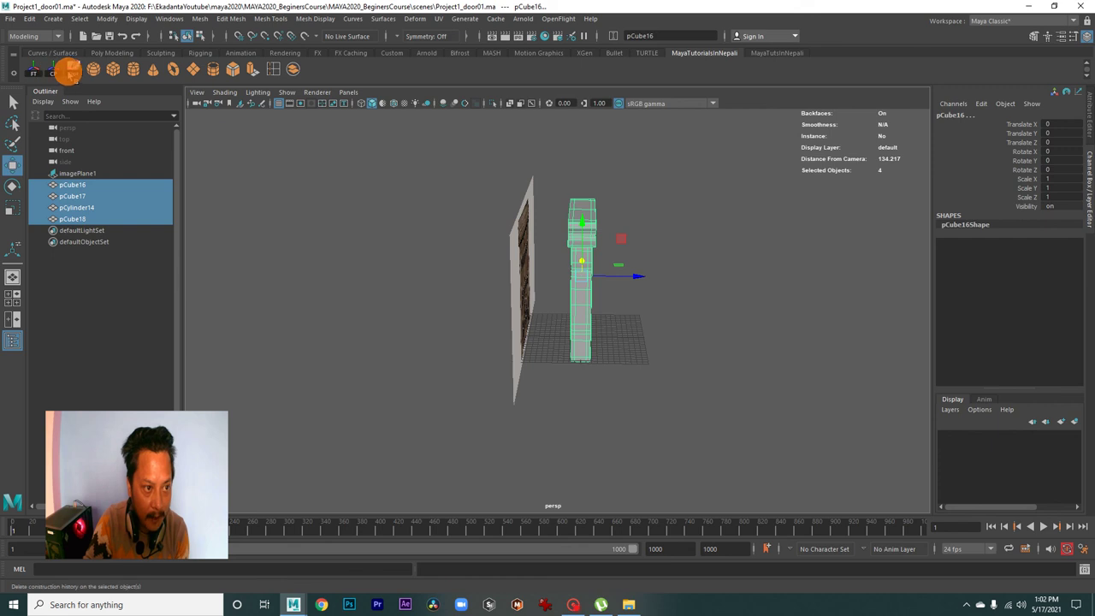
click(34, 72)
click(53, 74)
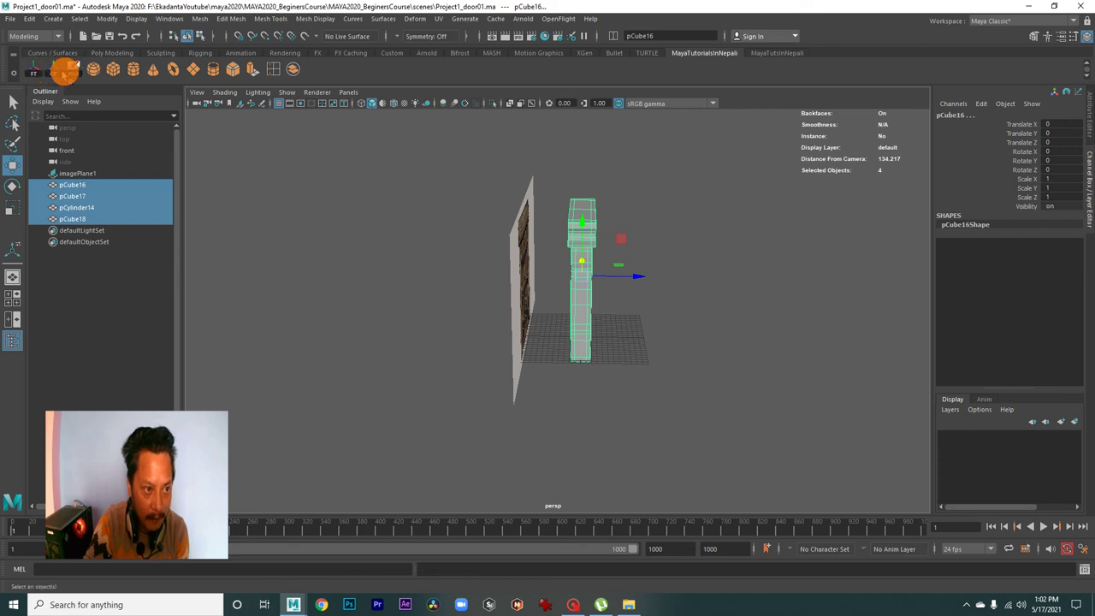
click(723, 321)
alt+drag(723, 320, 550, 350)
Rename the stone frame mesh to Door_Frame
alt+right_drag(550, 350, 614, 374)
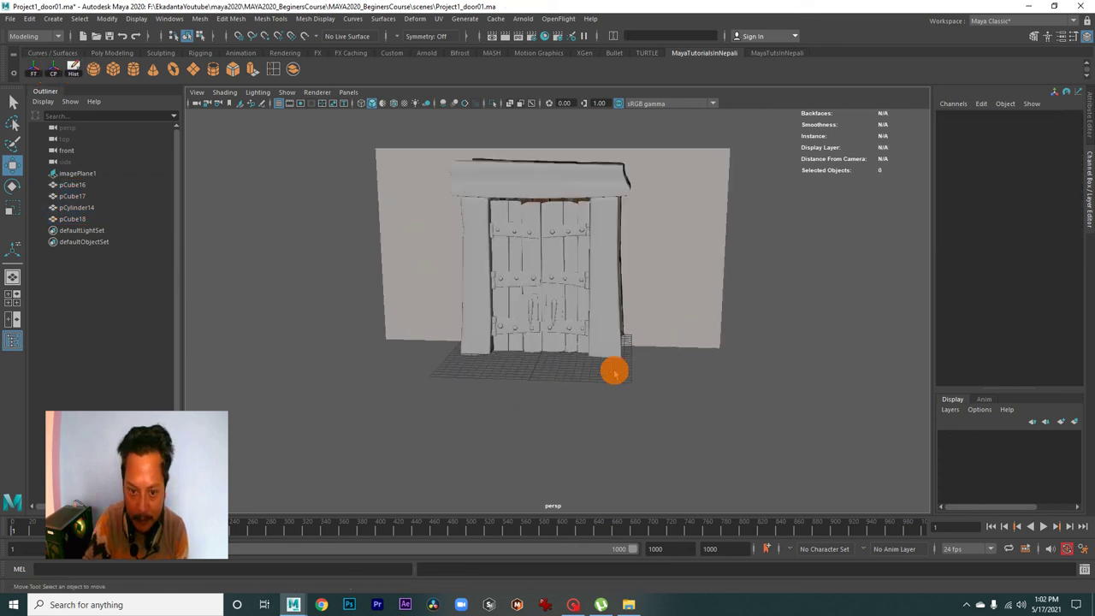
alt+drag(614, 373, 547, 366)
alt+drag(498, 297, 521, 330)
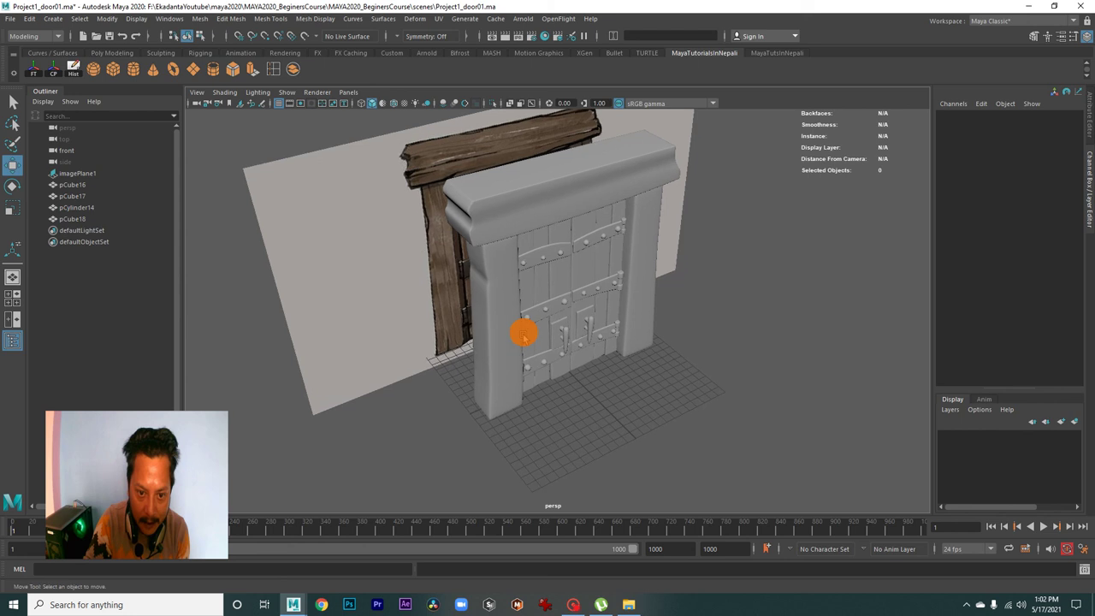
click(501, 208)
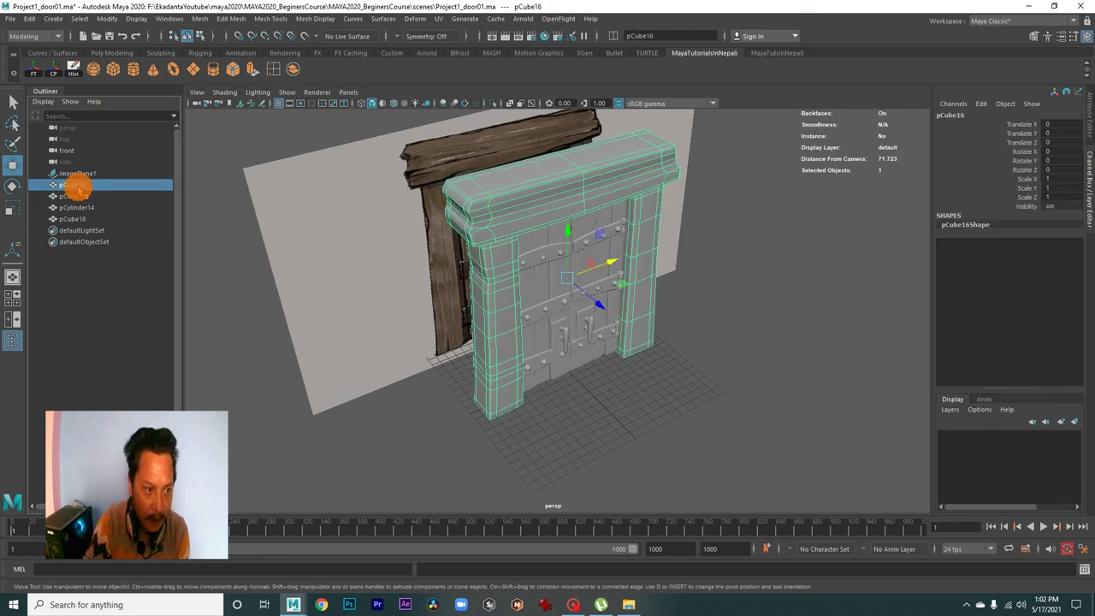
double_click(72, 185)
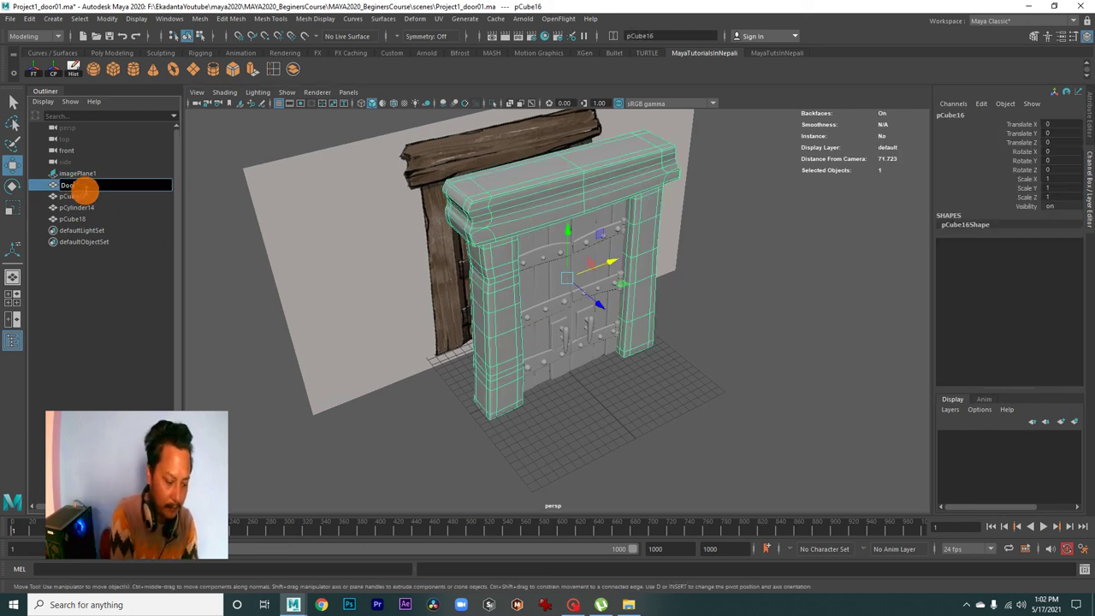
text(Door_Frame)
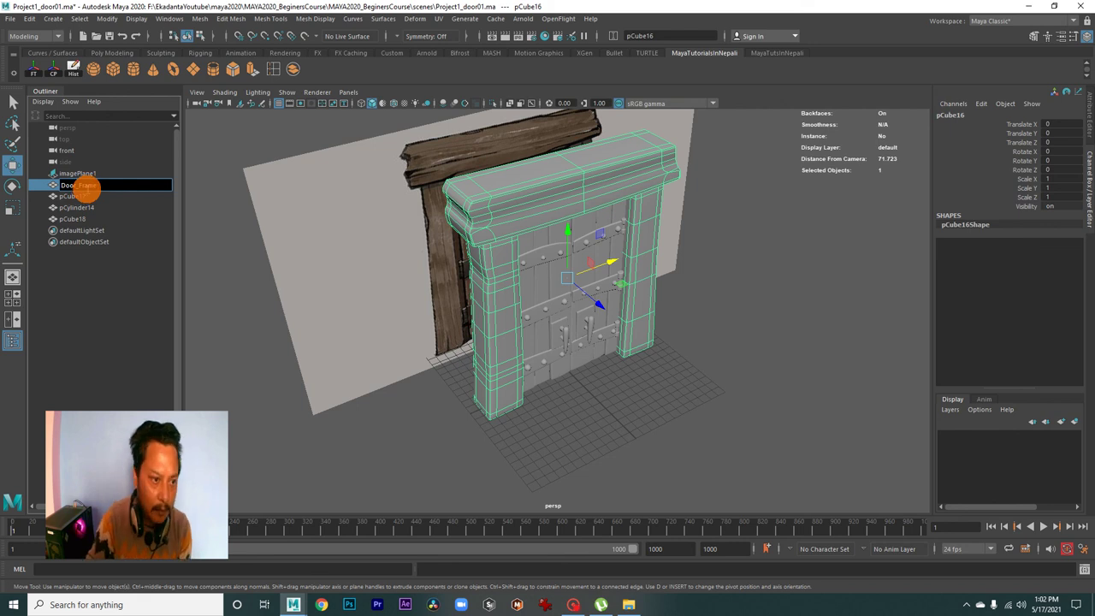
key(Return)
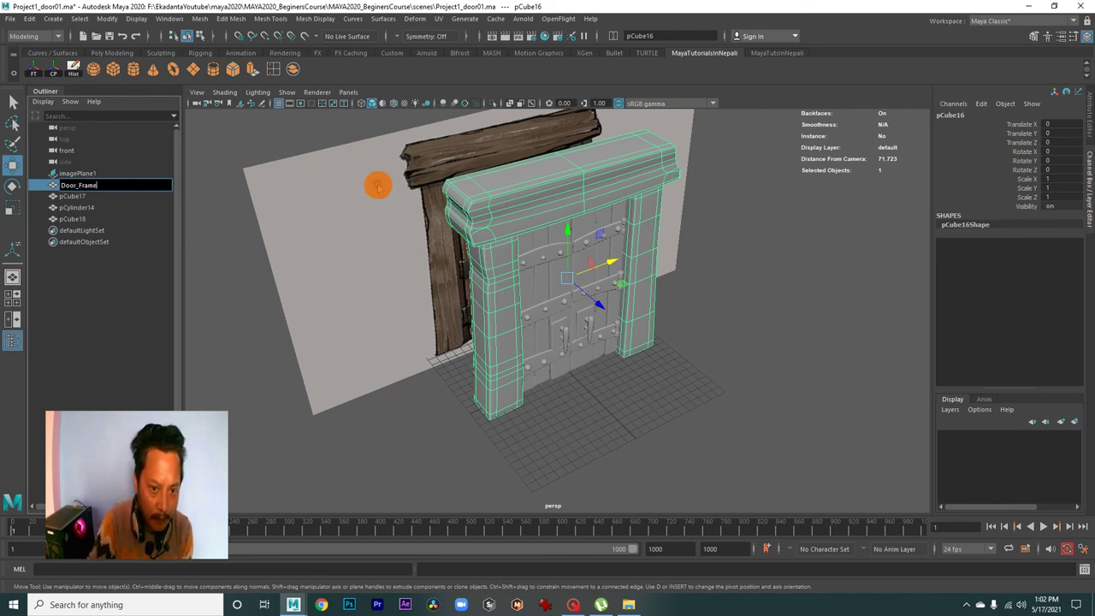
Rename pCylinder14 to Door_MetalPlates and pCube18 to Door_Handles
mouse_move(494, 286)
alt+mouse_down()
mouse_move(567, 280)
mouse_move(532, 250)
alt+mouse_up()
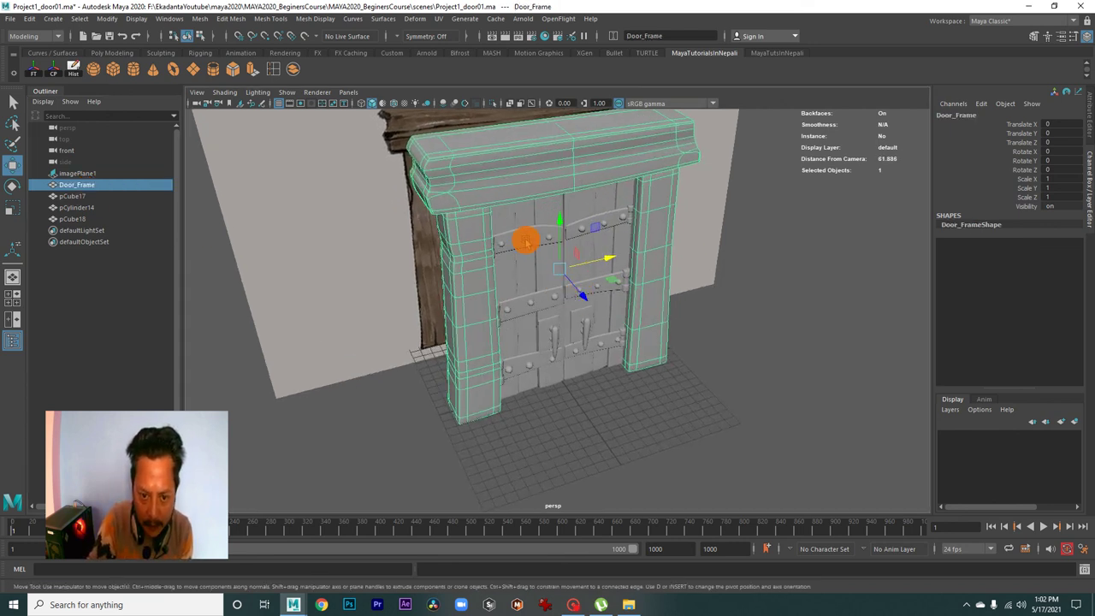
click(526, 242)
double_click(87, 208)
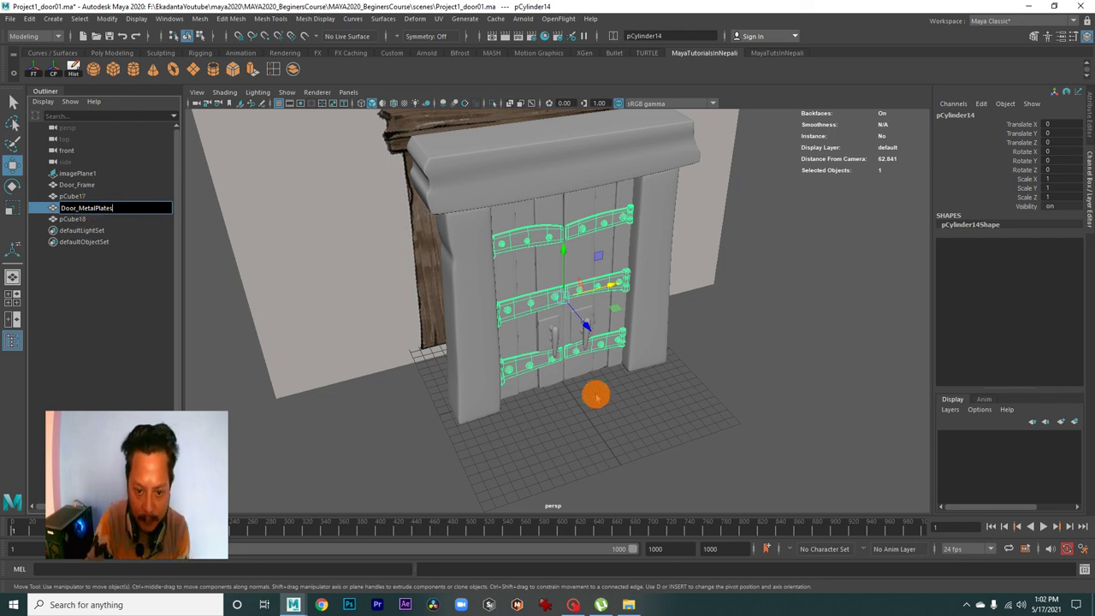
click(554, 338)
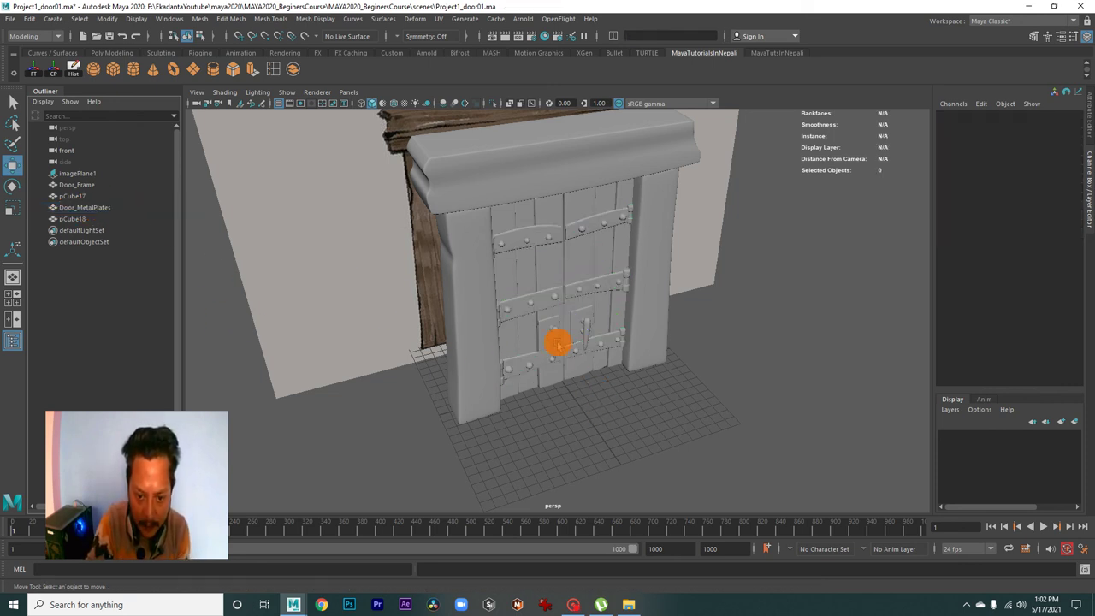
double_click(74, 219)
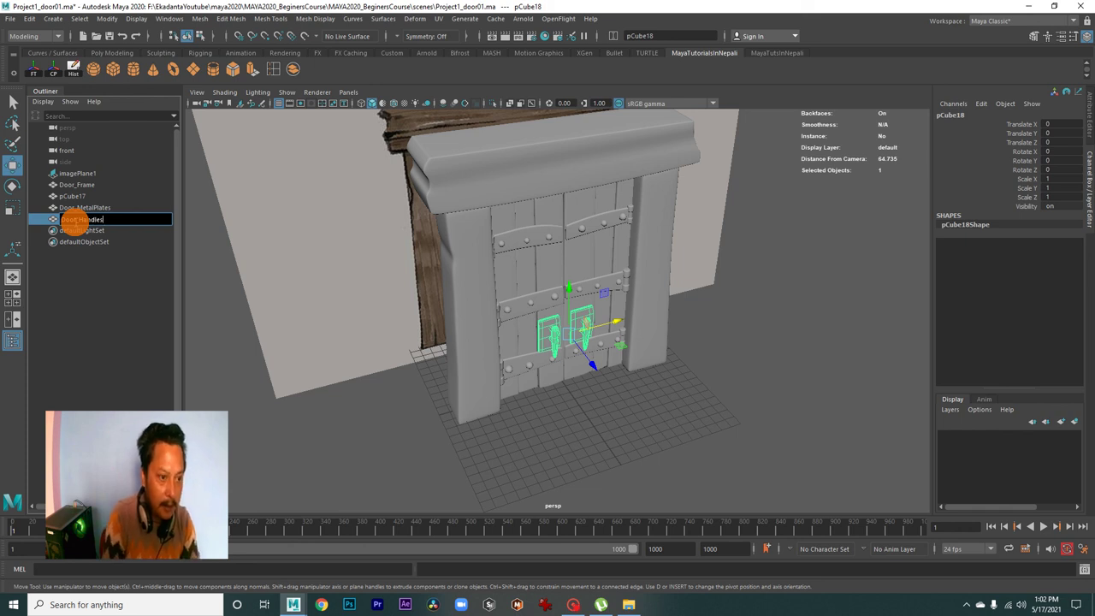
click(696, 437)
Rename pCube17 to Door_WoodPanels, then select the four renamed door parts in the Outliner
click(81, 196)
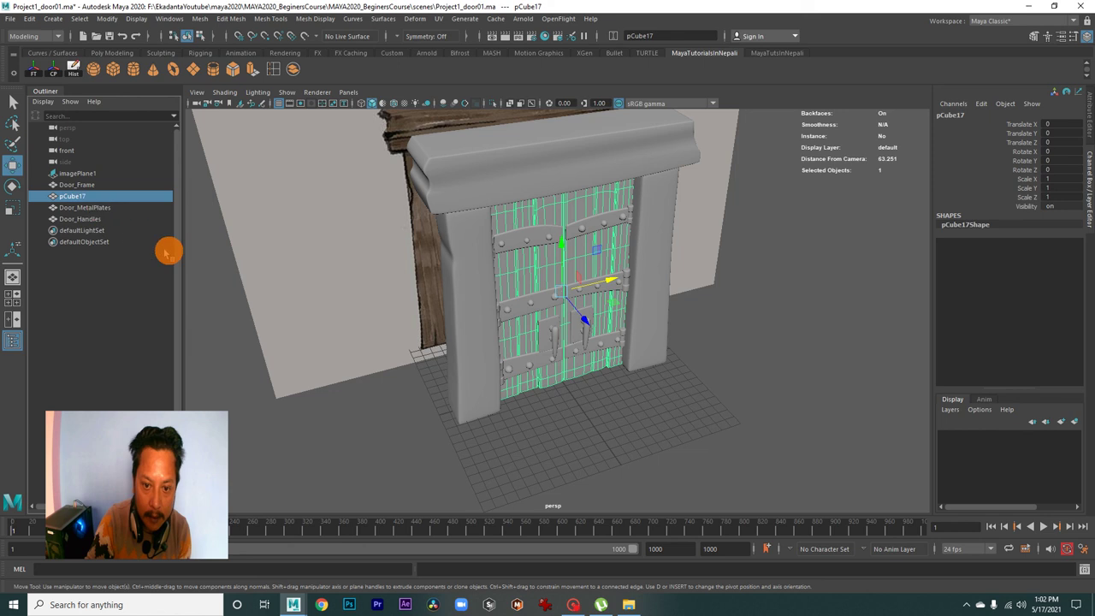
double_click(75, 198)
text(Door_WoodPanels)
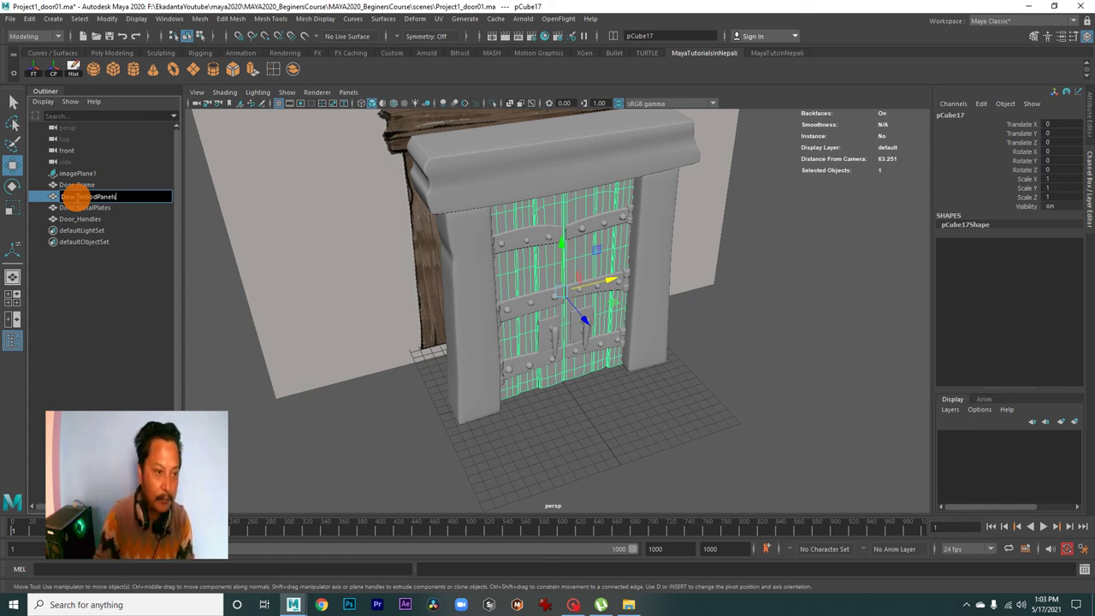
click(74, 266)
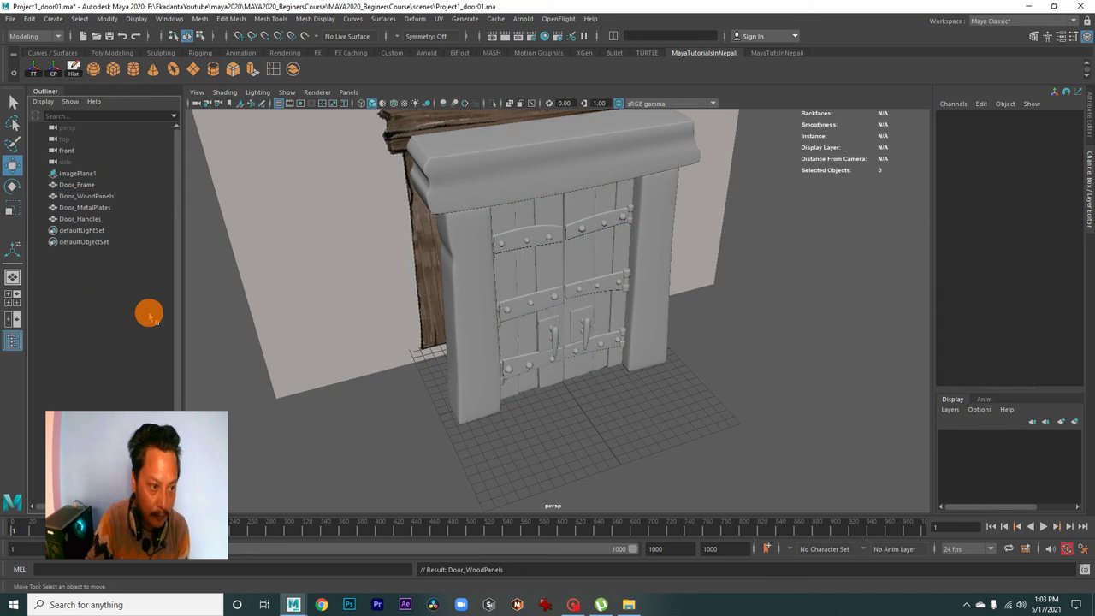
click(76, 185)
click(90, 195)
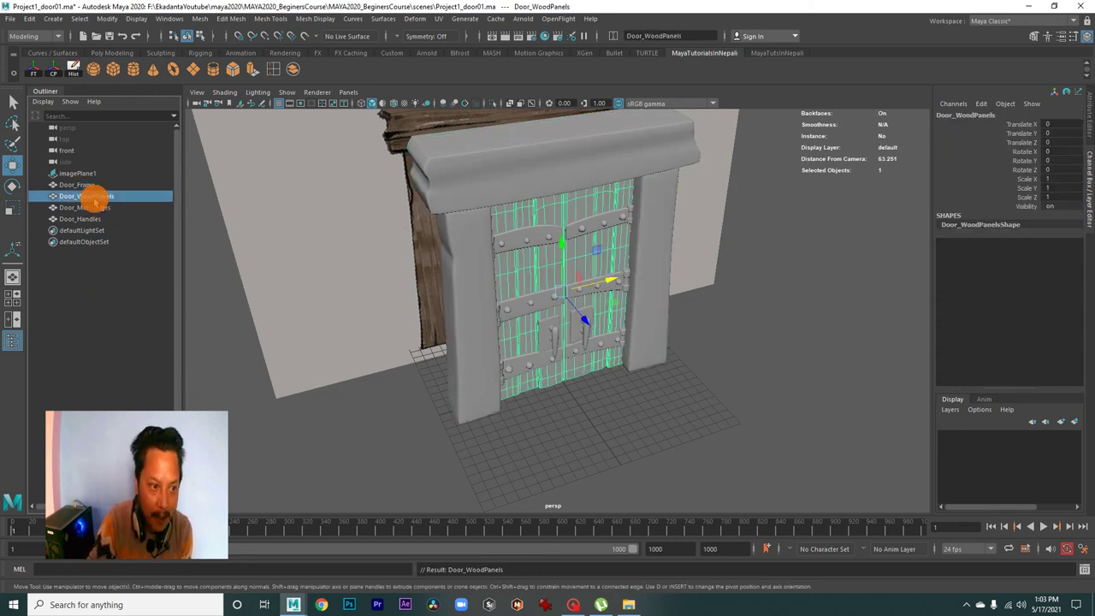
click(90, 207)
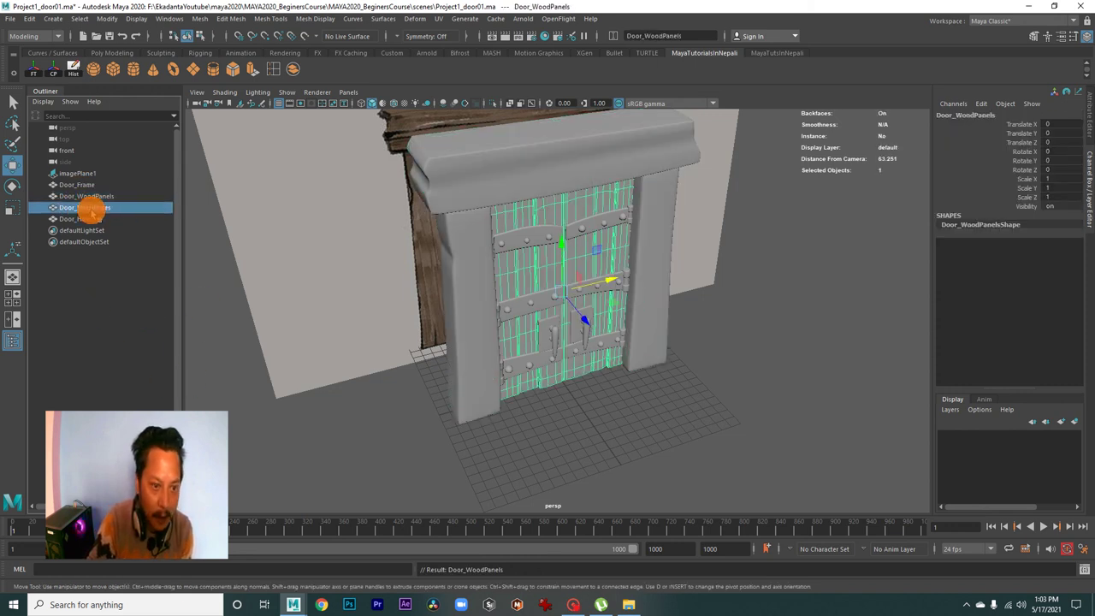
click(89, 219)
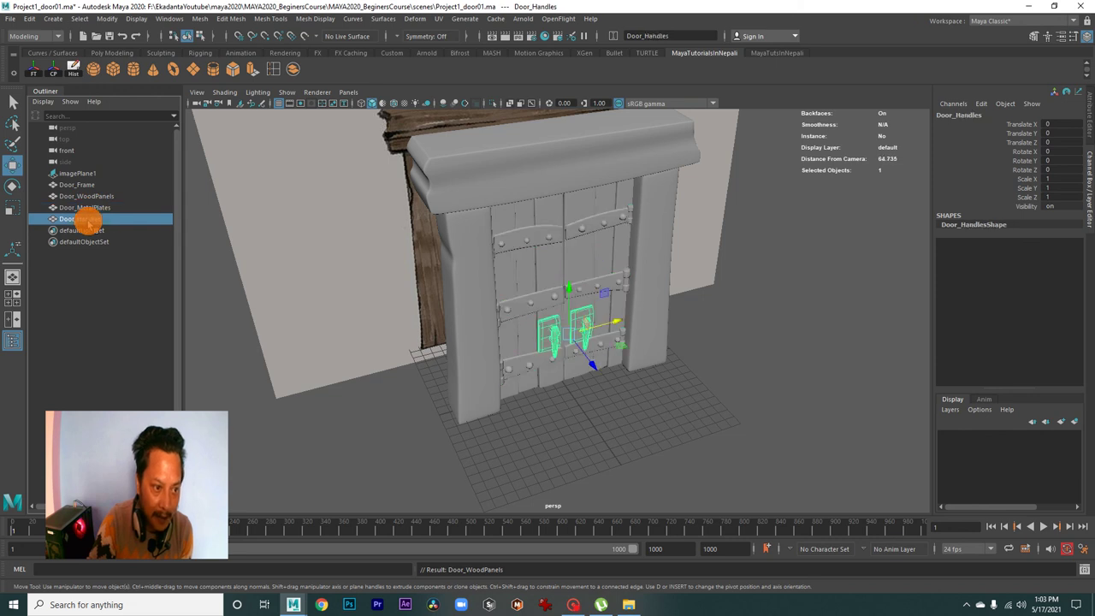
ctrl+click(85, 208)
ctrl+click(84, 208)
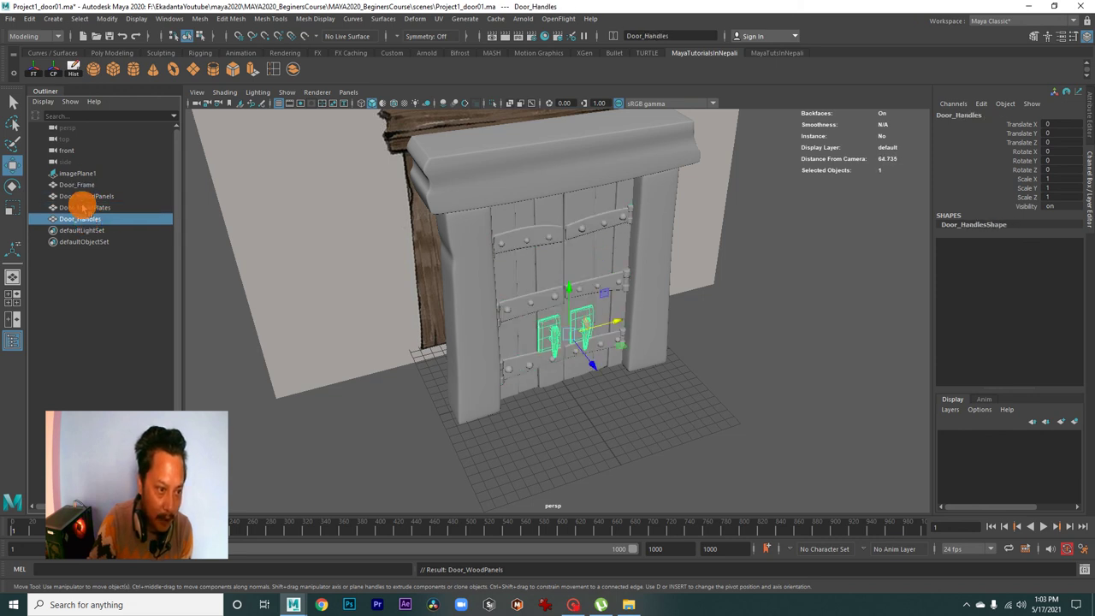
ctrl+click(84, 207)
Group the four door parts with Ctrl+G and name the group Door_Grp
shift+click(81, 185)
key(ctrl+g)
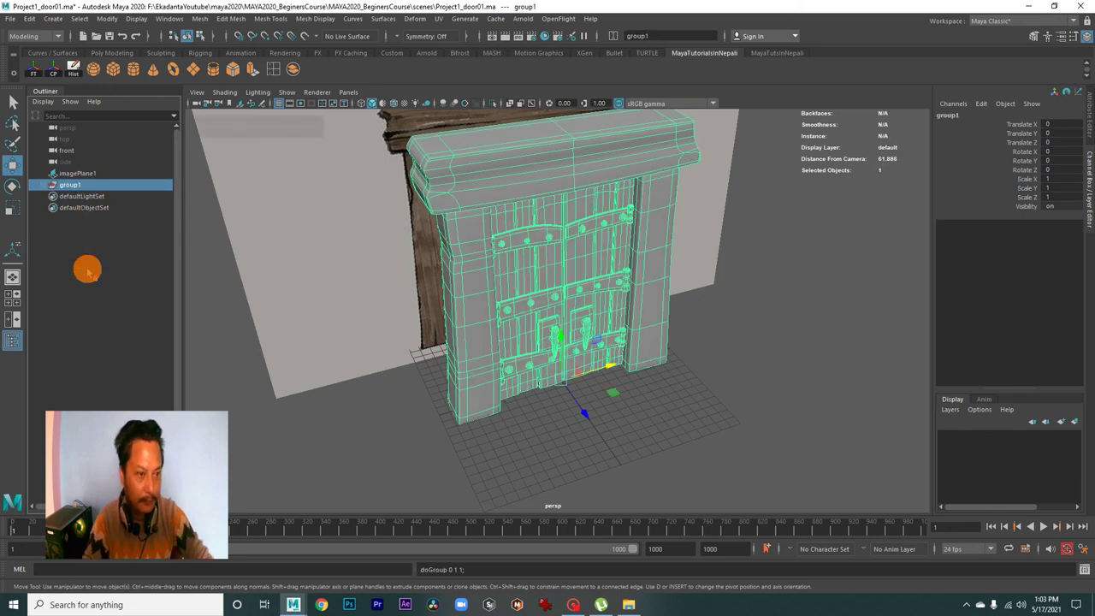
double_click(74, 184)
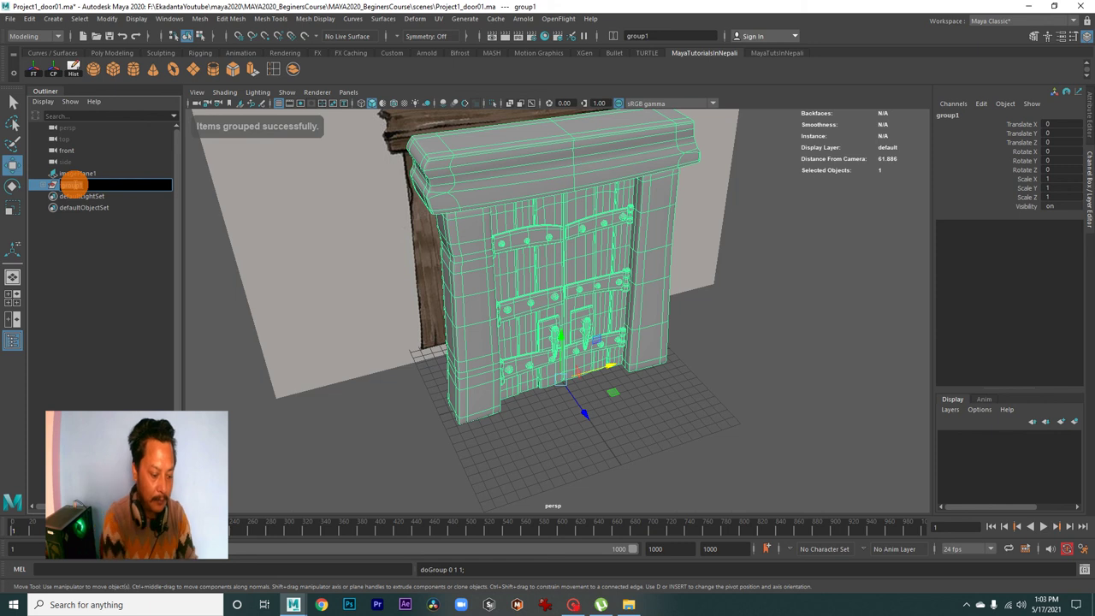
text(Door_Grp)
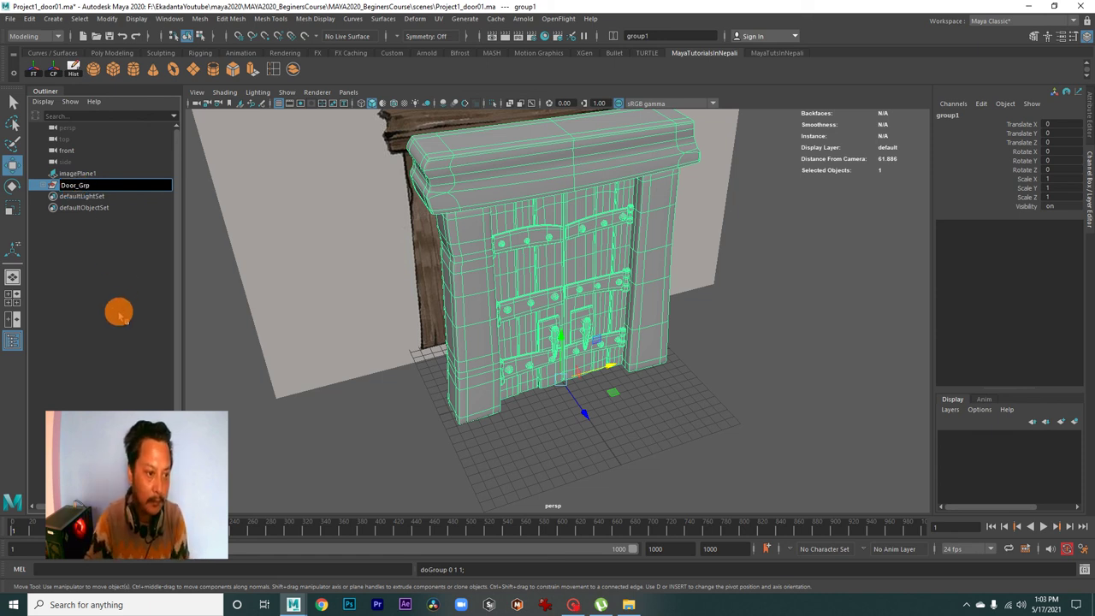
click(119, 311)
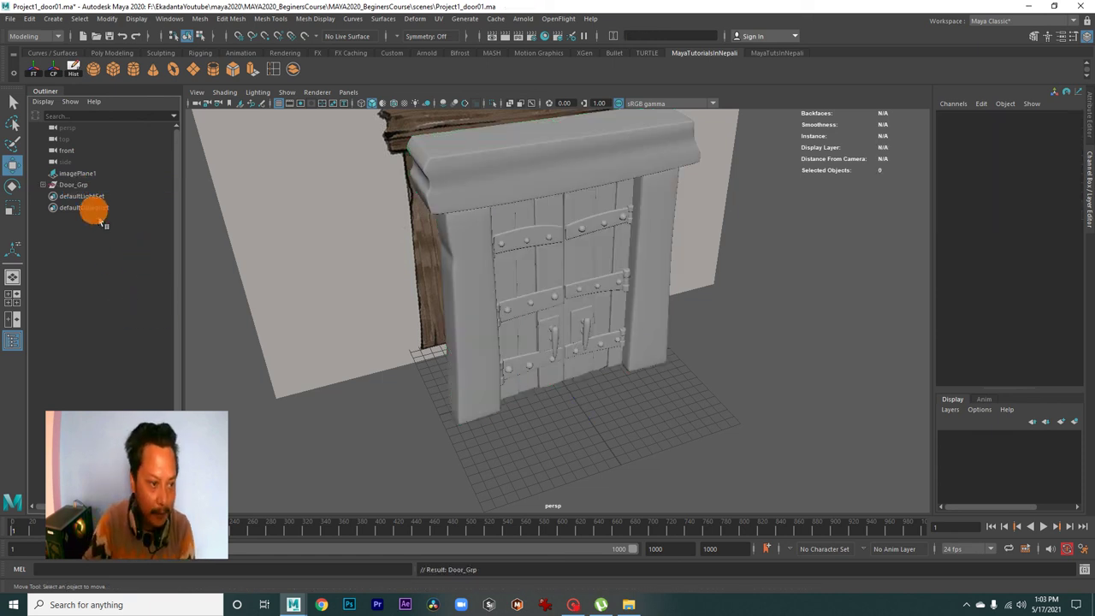
click(73, 185)
Orbit around the door from the side, above and front to inspect the grouped model
mouse_move(703, 410)
alt+mouse_down()
mouse_move(589, 362)
mouse_move(385, 320)
mouse_move(561, 356)
mouse_move(636, 355)
alt+mouse_up()
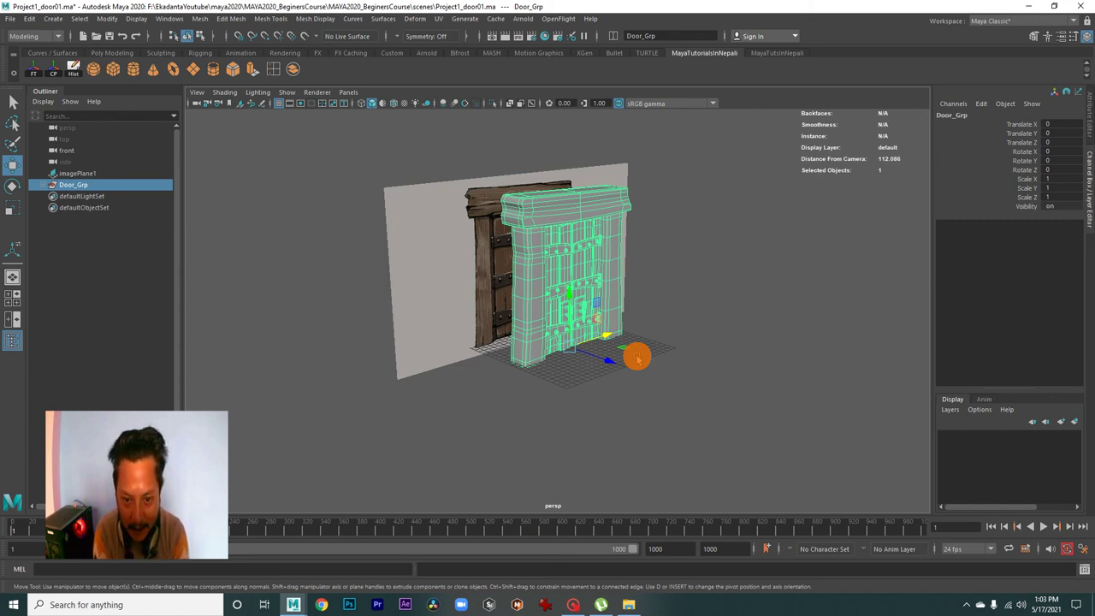
alt+drag(650, 359, 457, 325)
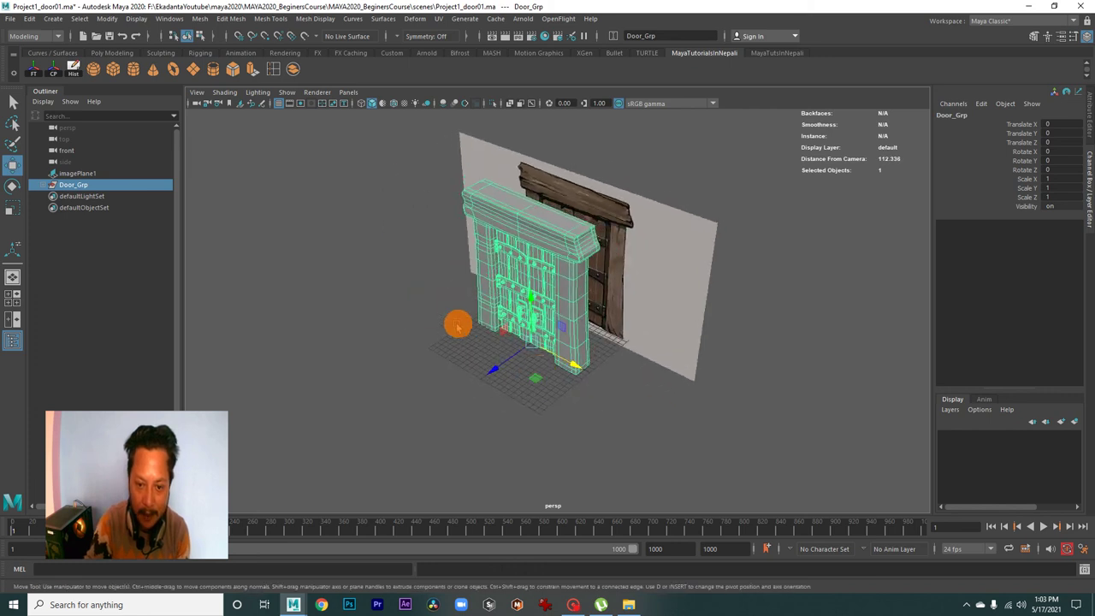
alt+right_drag(457, 325, 691, 448)
click(692, 447)
mouse_move(633, 400)
alt+mouse_down()
mouse_move(489, 322)
mouse_move(623, 313)
mouse_move(690, 335)
mouse_move(548, 343)
mouse_move(610, 373)
mouse_move(681, 381)
alt+mouse_up()
alt+right_drag(681, 381, 701, 420)
mouse_move(629, 338)
alt+mouse_down()
mouse_move(548, 264)
mouse_move(488, 288)
mouse_move(528, 317)
mouse_move(185, 245)
alt+mouse_up()
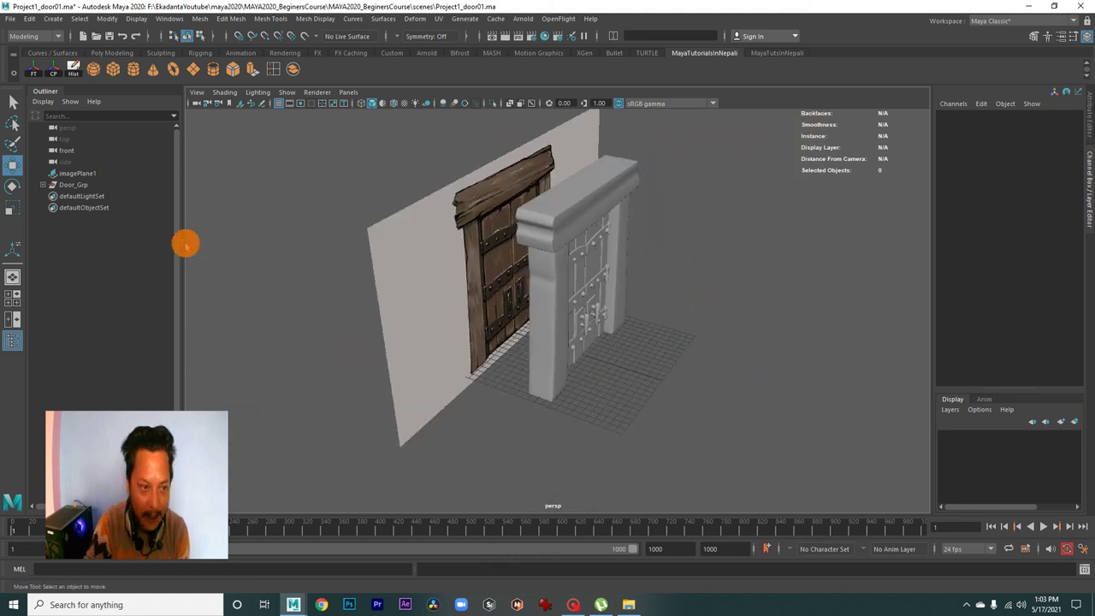
click(75, 184)
alt+drag(576, 325, 470, 313)
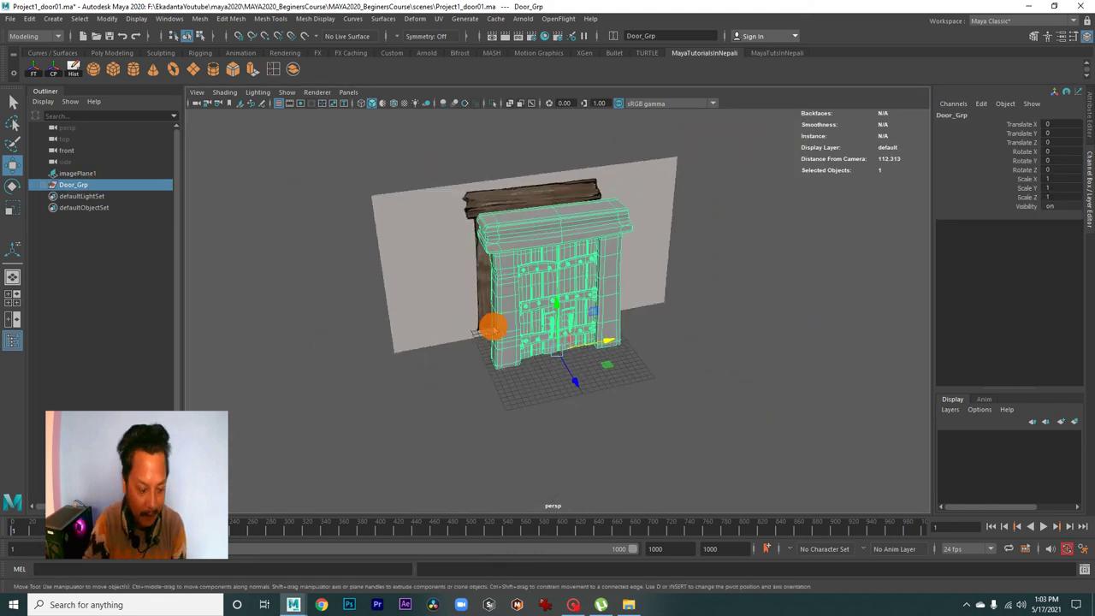
drag(582, 349, 875, 357)
alt+right_drag(875, 357, 528, 305)
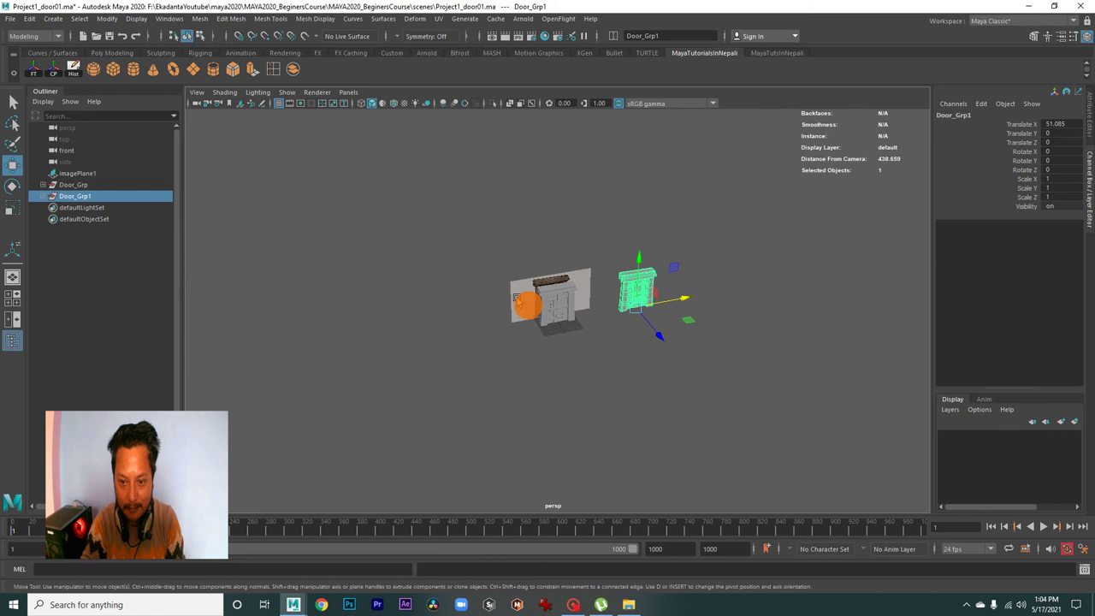
mouse_move(858, 276)
mouse_down()
mouse_move(591, 294)
mouse_move(761, 345)
mouse_up()
alt+right_drag(760, 345, 694, 362)
mouse_move(693, 362)
alt+mouse_down()
mouse_move(639, 376)
mouse_move(579, 283)
alt+mouse_up()
mouse_move(579, 283)
alt+right_down()
mouse_move(782, 367)
mouse_move(593, 325)
alt+right_up()
mouse_move(593, 325)
alt+mouse_down()
mouse_move(514, 184)
mouse_move(805, 378)
alt+mouse_up()
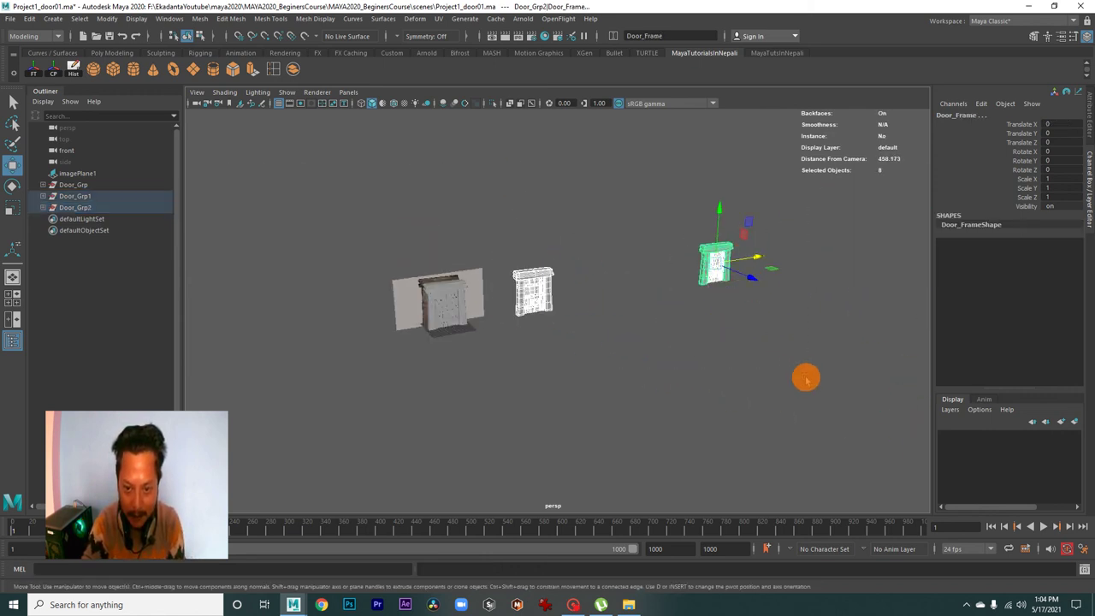
key(Delete)
click(456, 310)
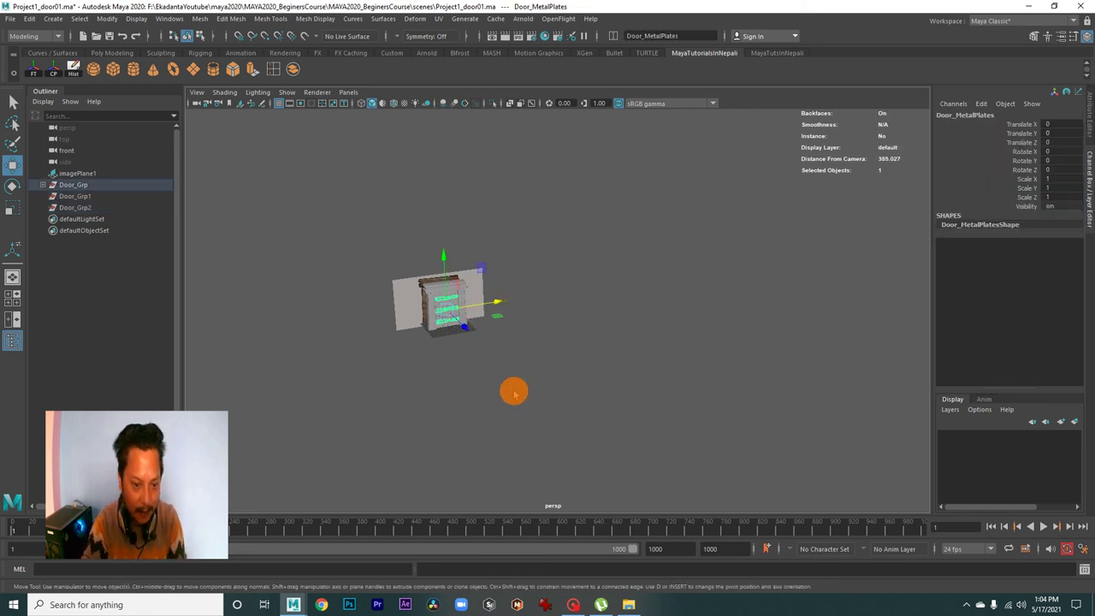
key(f)
click(813, 434)
alt+right_drag(812, 433, 610, 377)
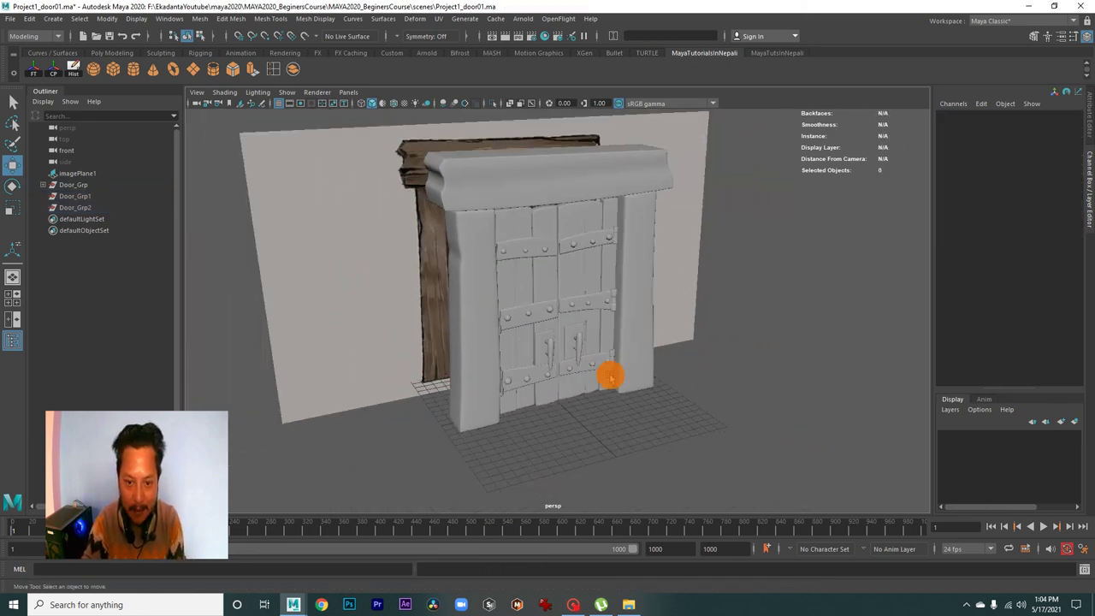
click(75, 196)
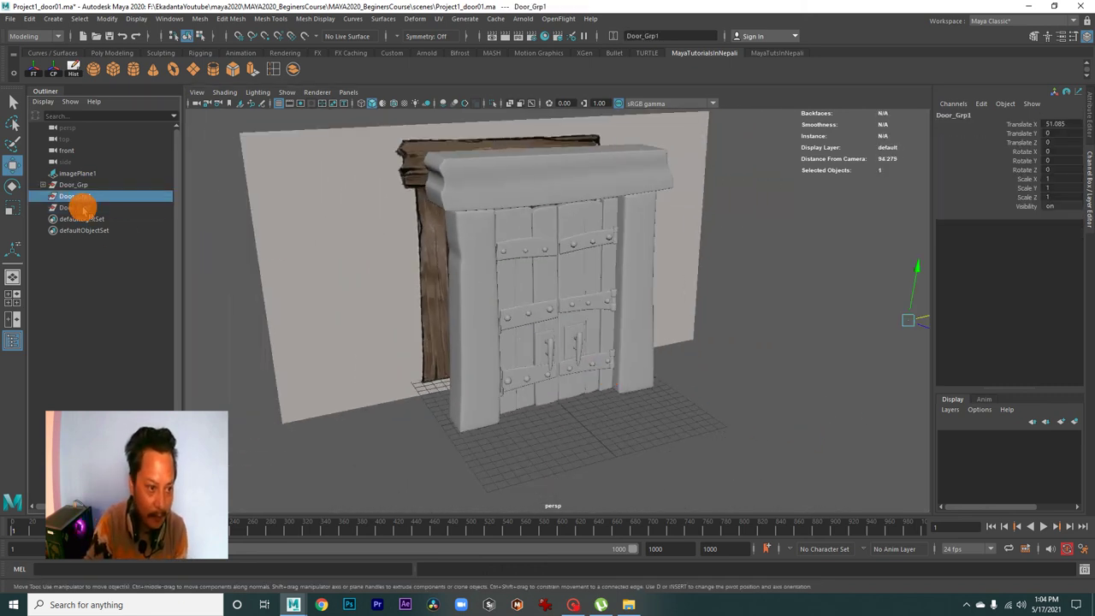
key(Delete)
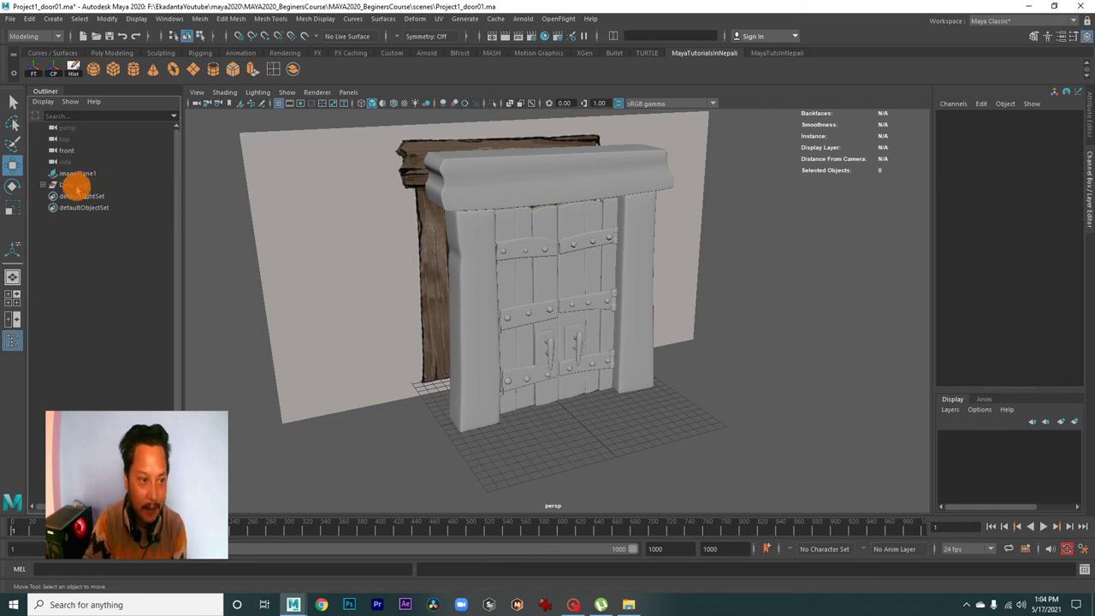
click(73, 184)
mouse_move(739, 434)
alt+mouse_down()
mouse_move(533, 379)
mouse_move(518, 385)
mouse_move(645, 444)
mouse_move(558, 392)
mouse_move(465, 390)
mouse_move(713, 416)
alt+mouse_up()
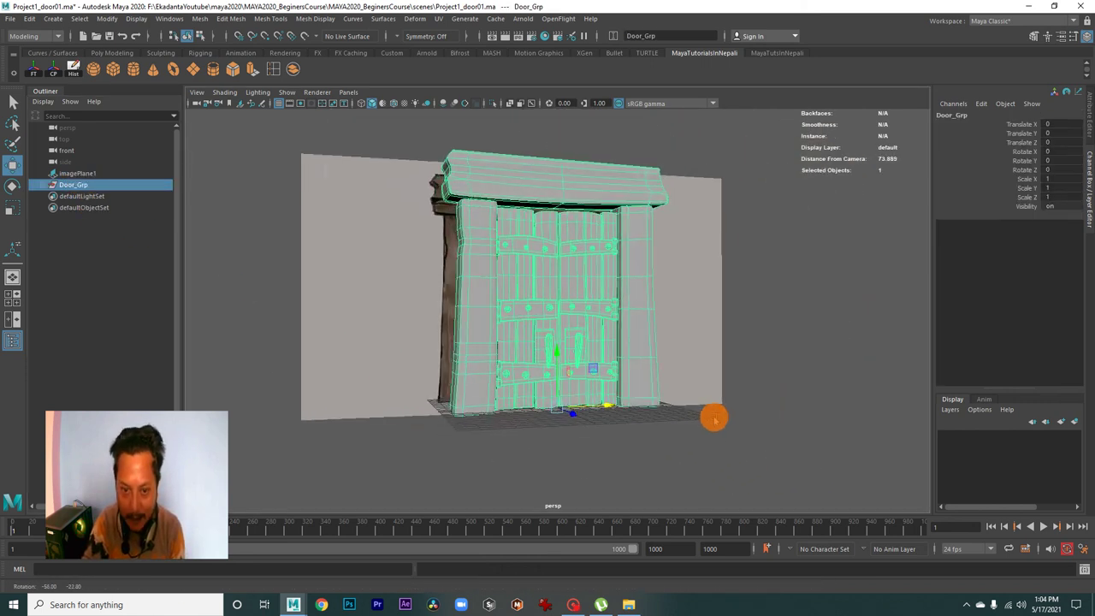
alt+drag(587, 408, 665, 432)
mouse_move(591, 403)
alt+mouse_down()
mouse_move(579, 413)
mouse_move(650, 401)
mouse_move(607, 372)
alt+mouse_up()
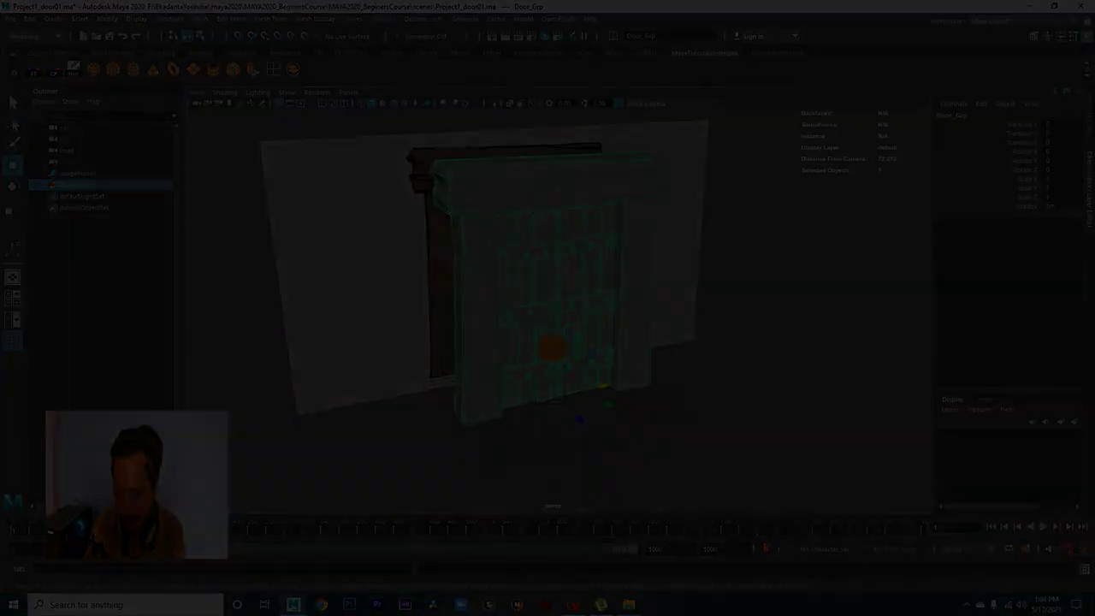